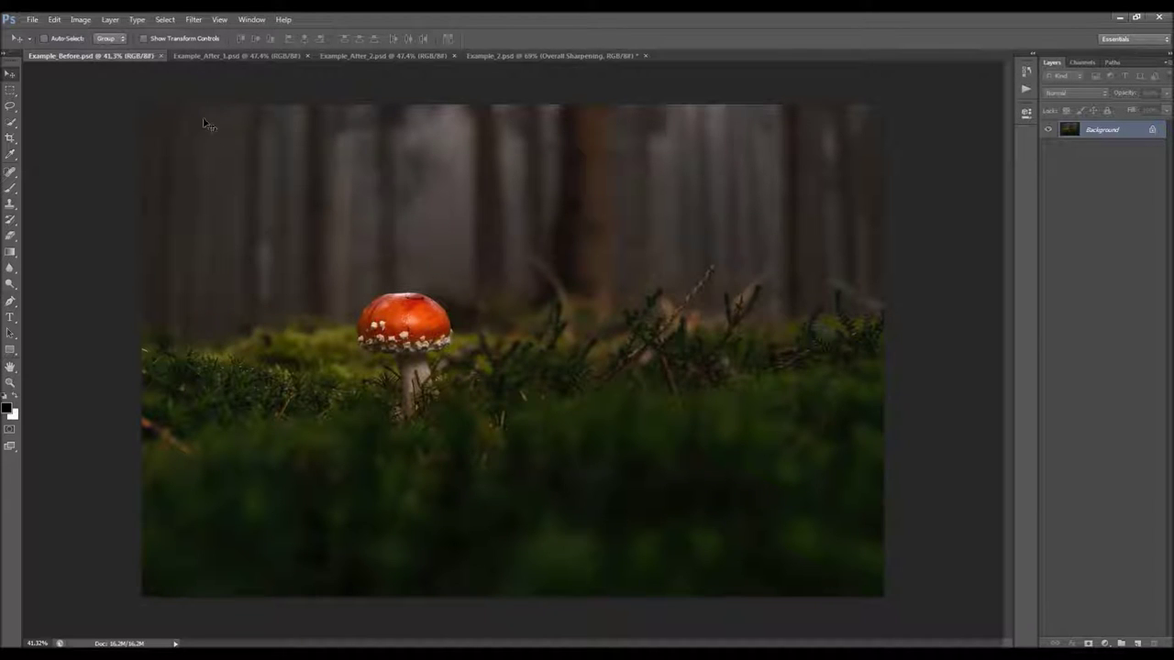
Step: Examine the orange fire effect up close in Example_After_1.psd and the blue version in Example_After_2.psd
{"action": "left_click", "coordinate": [238, 56]}
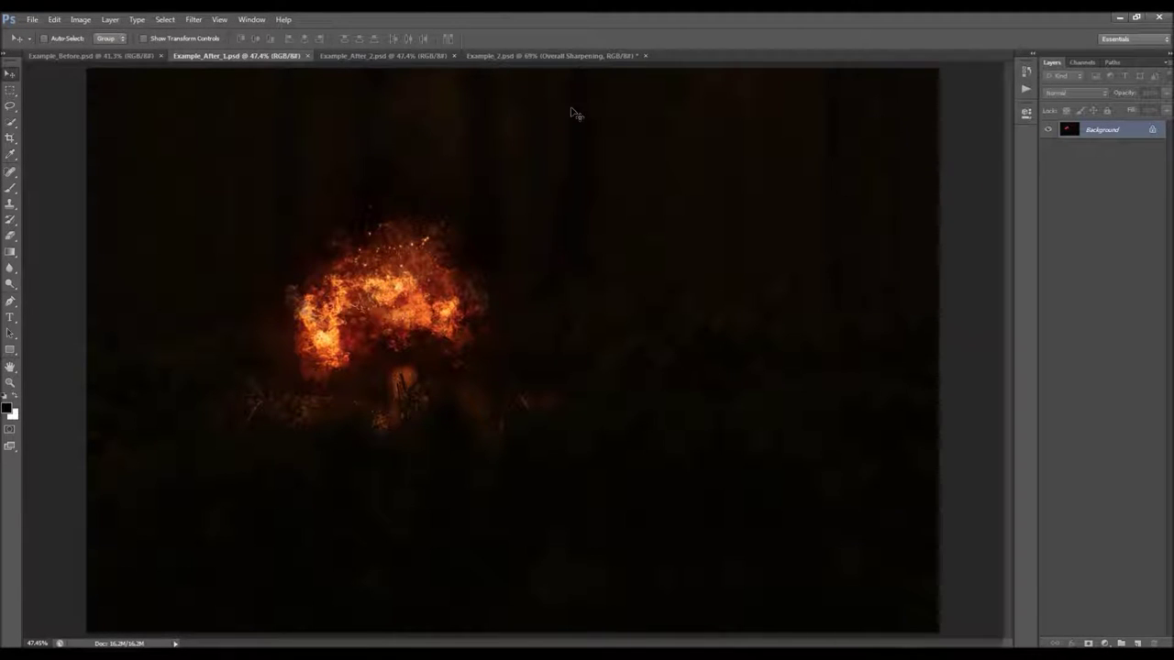
{"action": "scroll", "coordinate": [385, 312], "scroll_direction": "up", "scroll_amount": 1}
{"action": "scroll", "coordinate": [348, 308], "scroll_direction": "down", "scroll_amount": 1}
{"action": "scroll", "coordinate": [323, 304], "scroll_direction": "up", "scroll_amount": 1}
{"action": "key", "text": "z"}
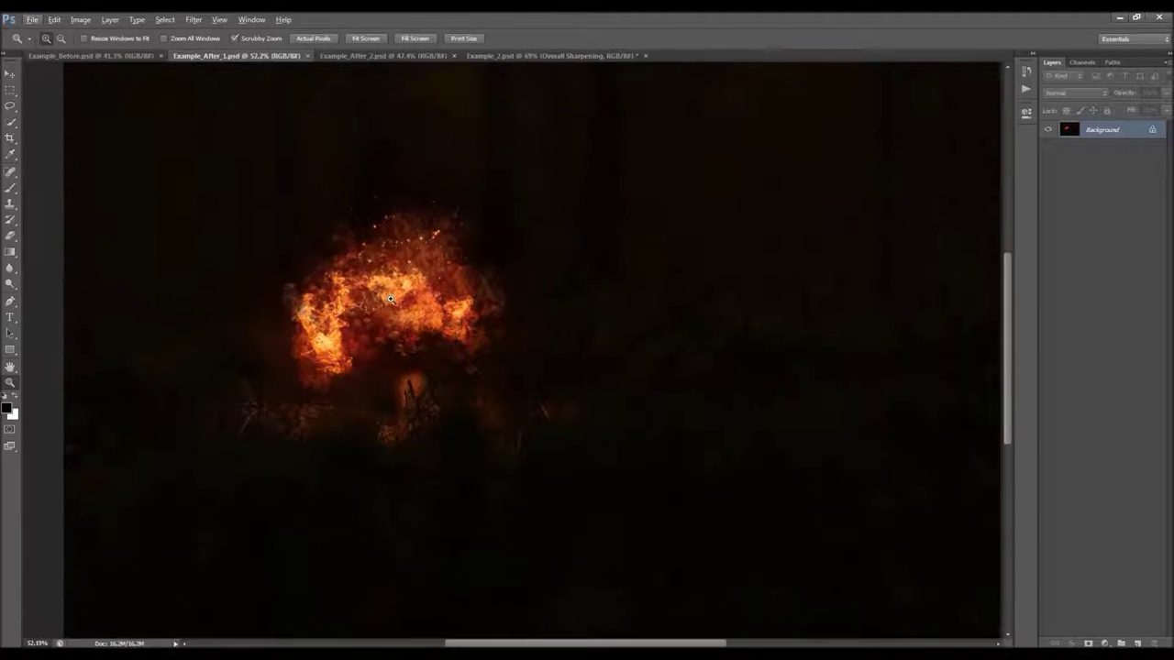
{"action": "left_click", "coordinate": [390, 299]}
{"action": "left_click", "coordinate": [394, 303]}
{"action": "key", "text": "v"}
{"action": "scroll", "coordinate": [425, 298], "scroll_direction": "down", "scroll_amount": 9}
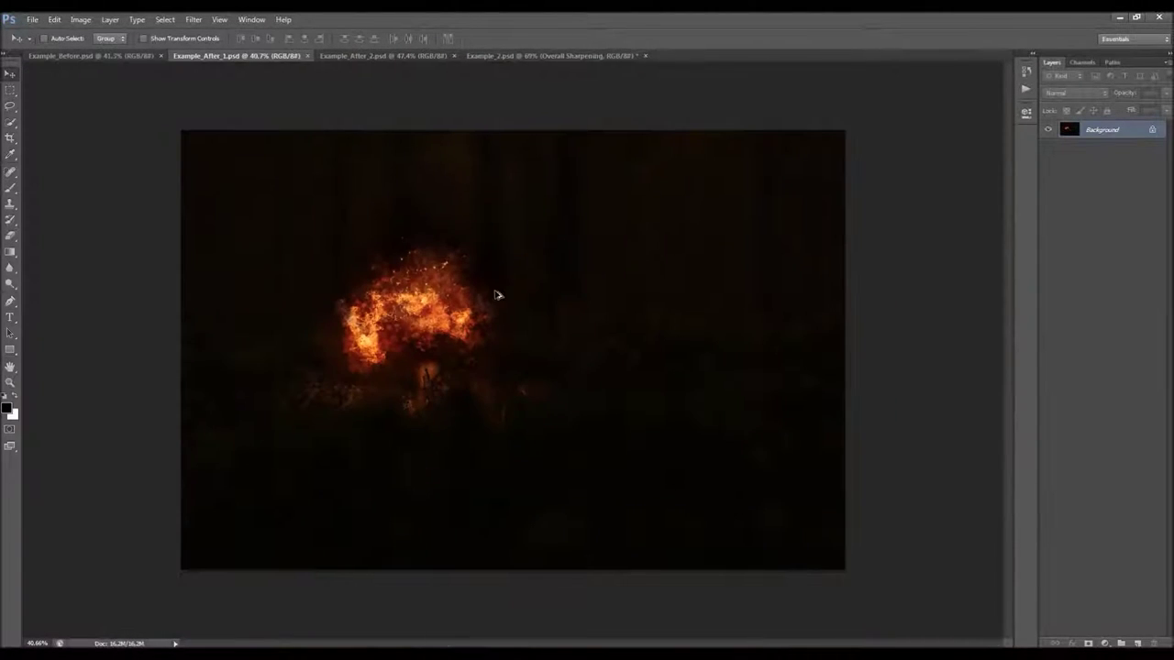
{"action": "scroll", "coordinate": [493, 299], "scroll_direction": "up", "scroll_amount": 1}
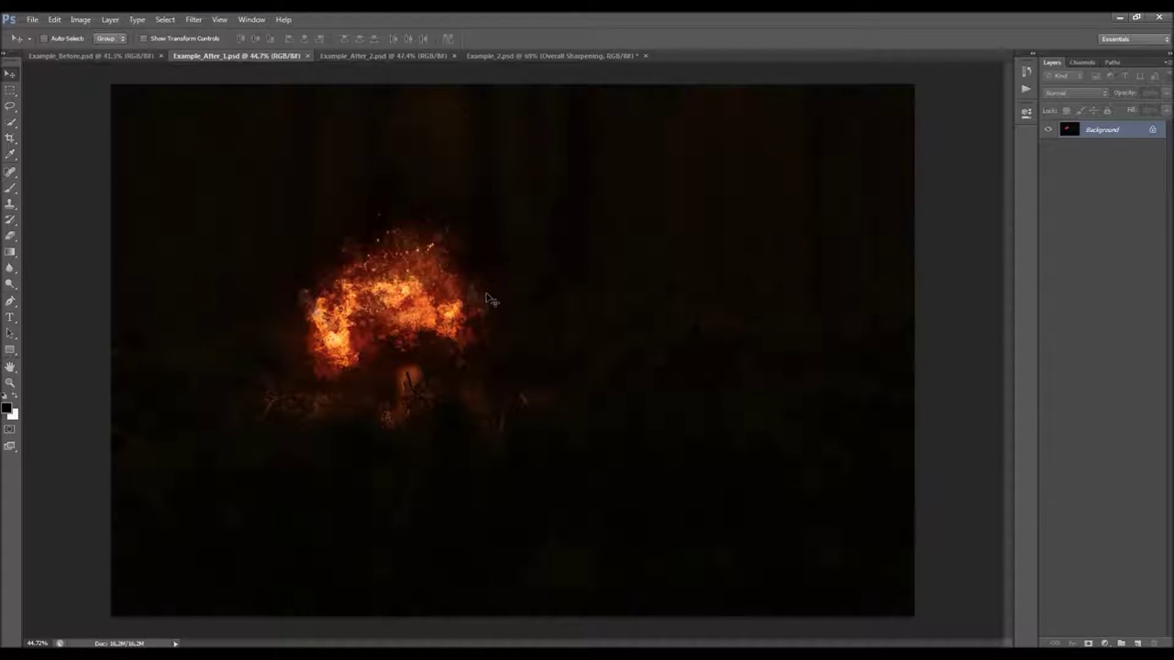
{"action": "left_click", "coordinate": [338, 56]}
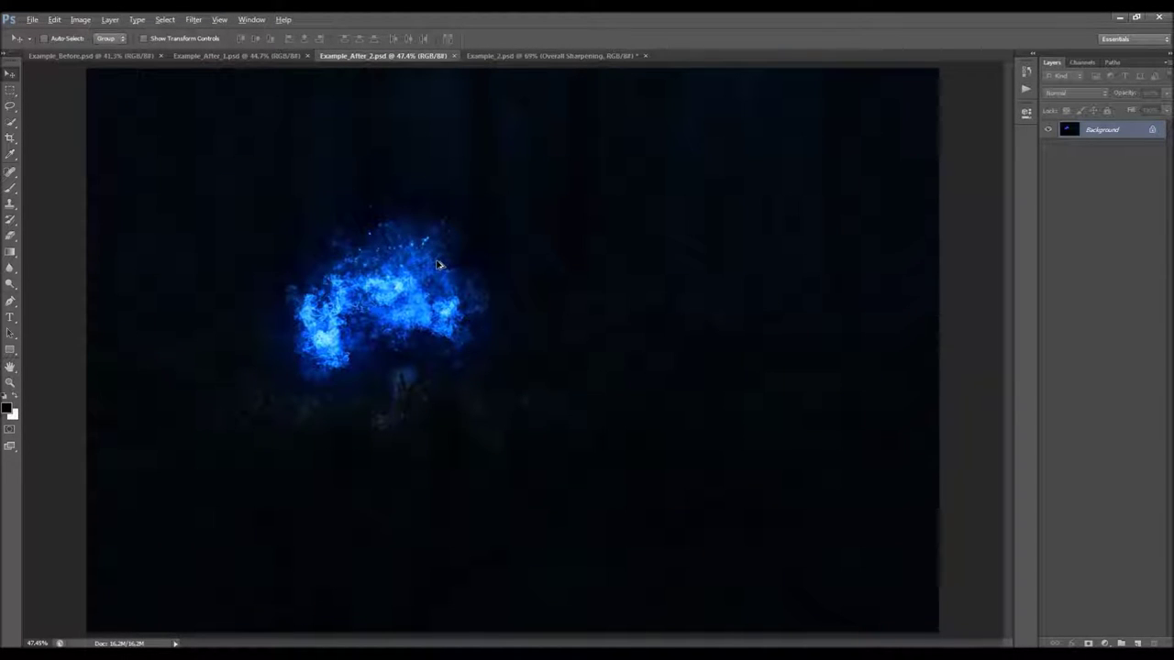
{"action": "key", "text": "alt"}
Step: In Example_2.psd, preview the painted brush layer, hide it again, and show the WildFire group and Overall Sharpening layer
{"action": "left_click", "coordinate": [496, 56]}
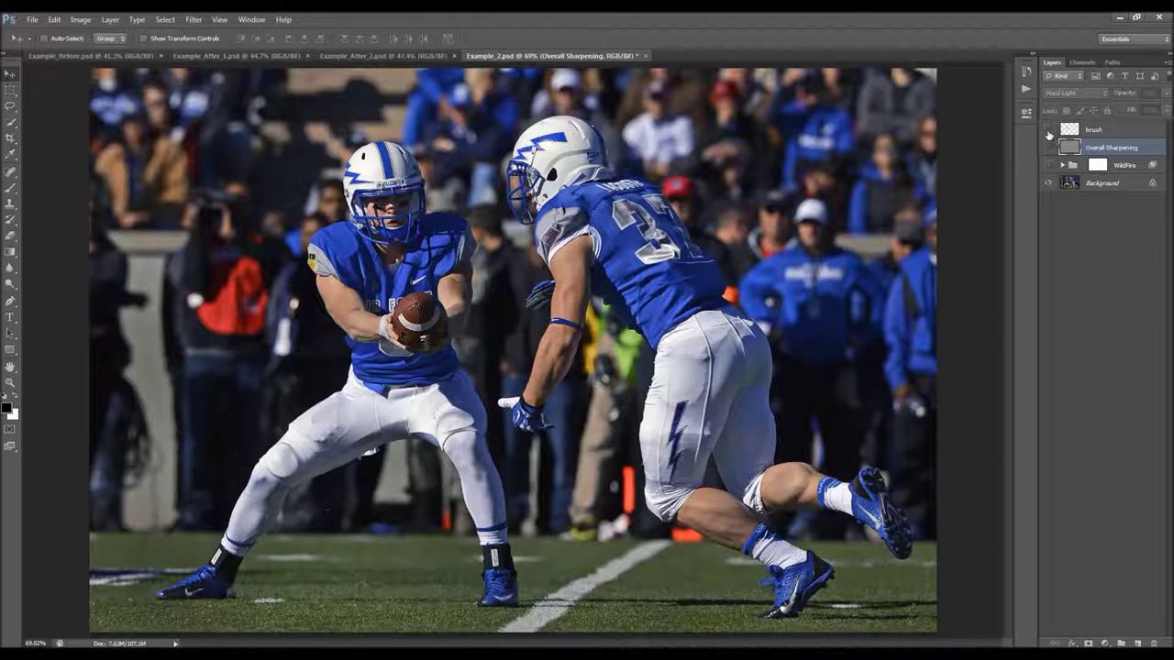
{"action": "left_click", "coordinate": [1048, 133]}
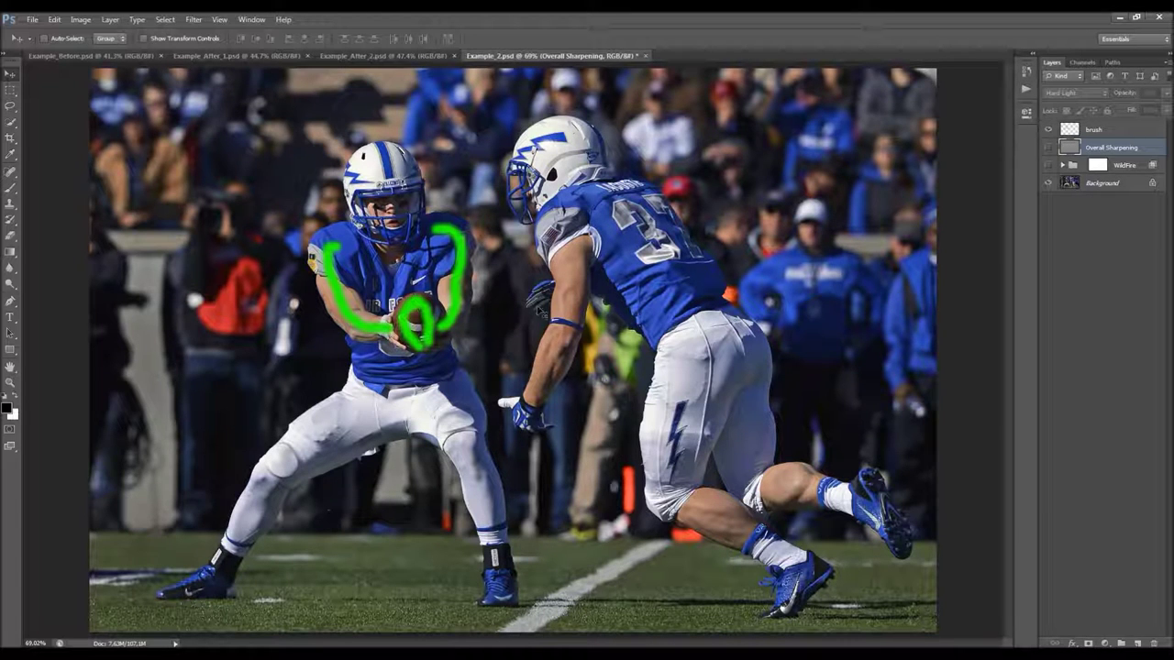
{"action": "left_click", "coordinate": [1048, 131]}
{"action": "left_click", "coordinate": [1048, 165]}
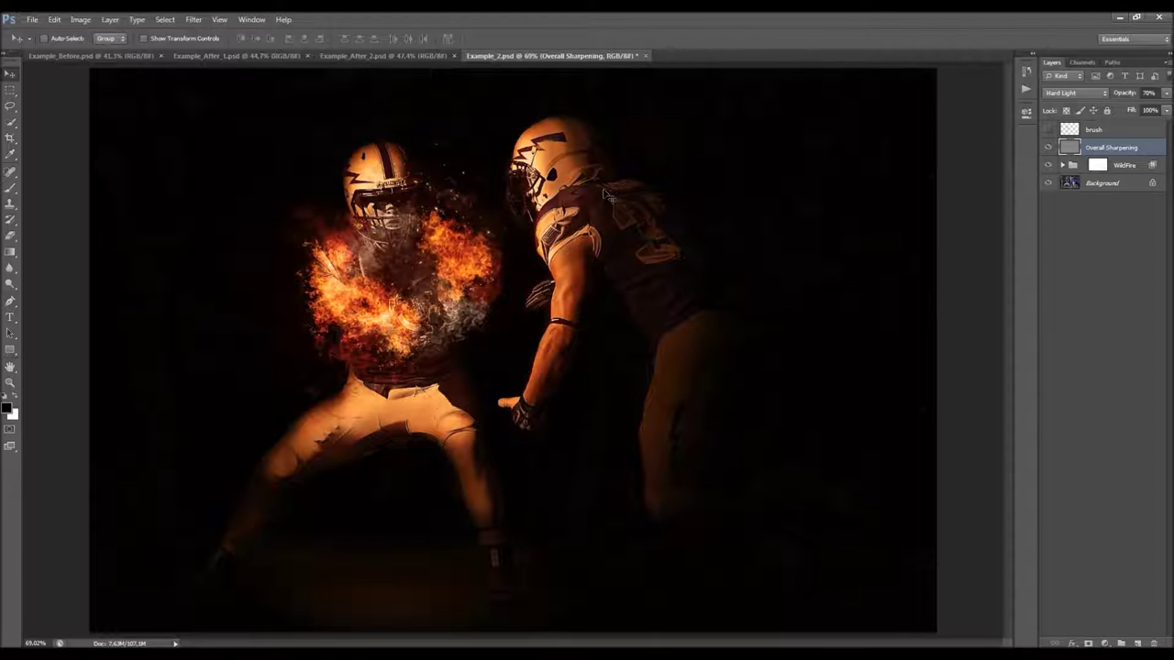
Step: Close Example_After_2.psd and Example_After_1.psd and return to Example_Before.psd
{"action": "left_click", "coordinate": [400, 55]}
{"action": "left_click", "coordinate": [453, 56]}
{"action": "left_click", "coordinate": [302, 56]}
{"action": "left_click", "coordinate": [309, 56]}
{"action": "left_click", "coordinate": [95, 57]}
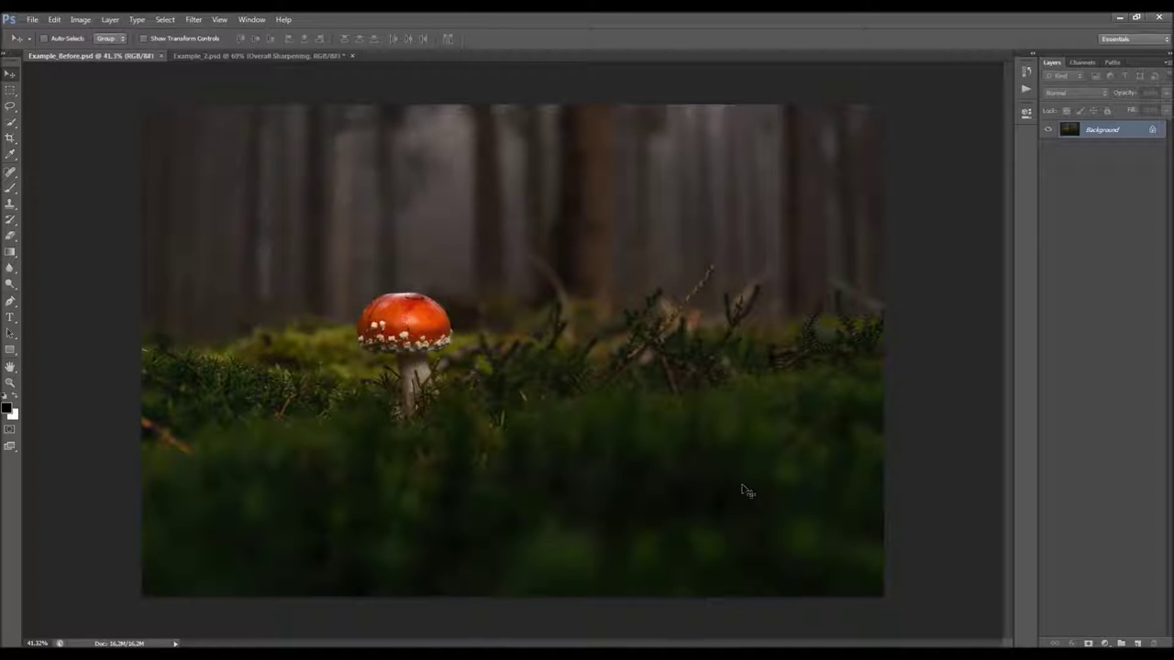
Step: Convert the locked Background of Example_Before.psd into a regular layer with the default settings
{"action": "scroll", "coordinate": [468, 309], "scroll_direction": "down", "scroll_amount": 1}
{"action": "scroll", "coordinate": [468, 309], "scroll_direction": "up", "scroll_amount": 1}
{"action": "double_click", "coordinate": [1147, 131]}
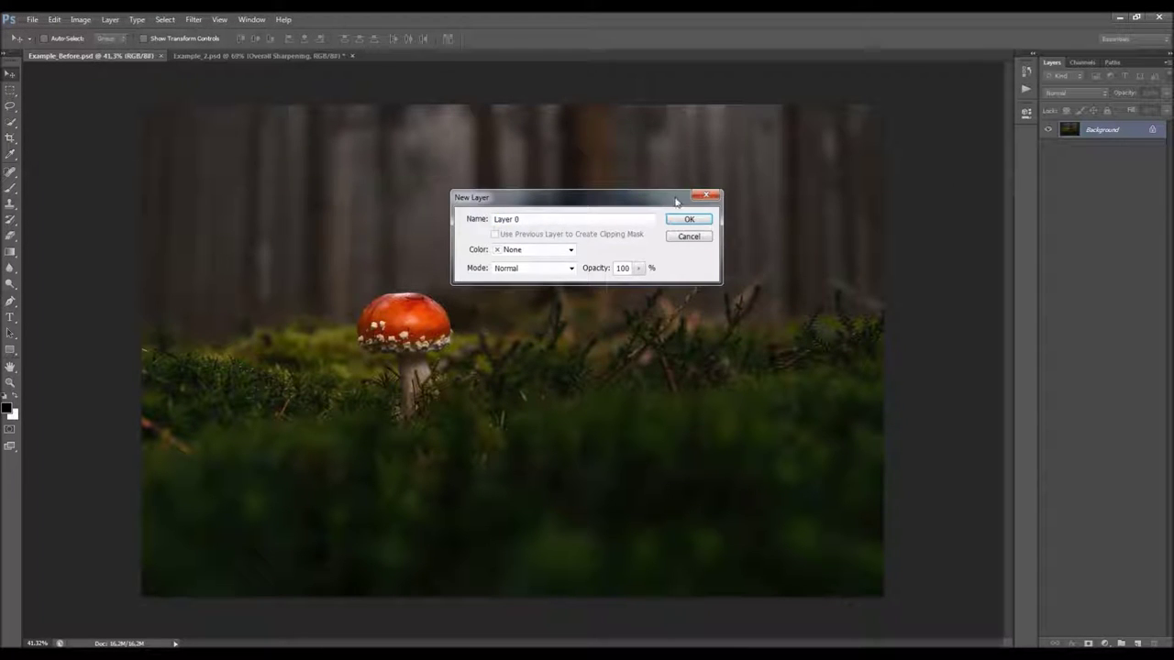
{"action": "left_click", "coordinate": [692, 220]}
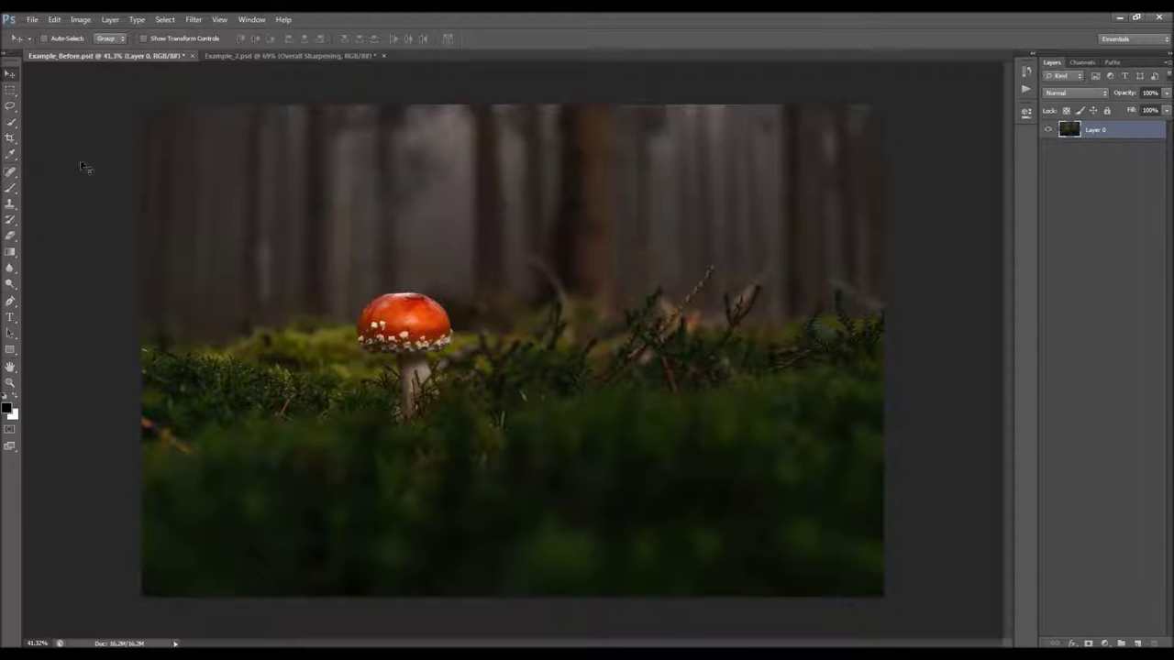
Step: Turn the unlocked mushroom photo layer into the document's Background layer
{"action": "left_click", "coordinate": [114, 22]}
{"action": "mouse_move", "coordinate": [116, 35]}
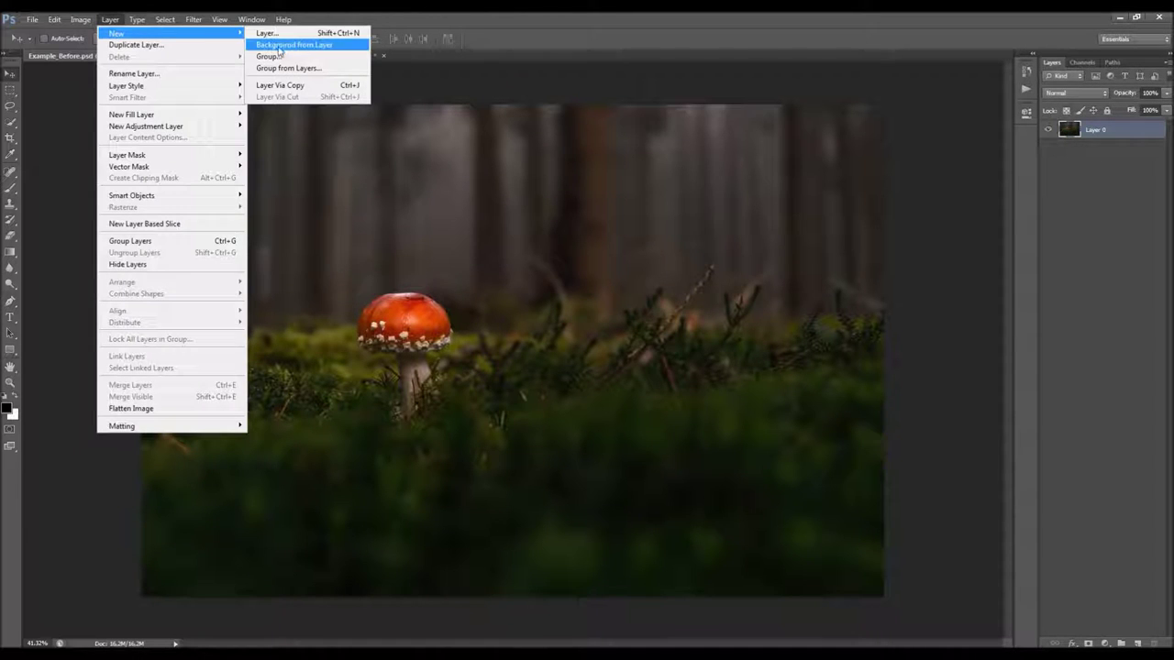
{"action": "left_click", "coordinate": [292, 45]}
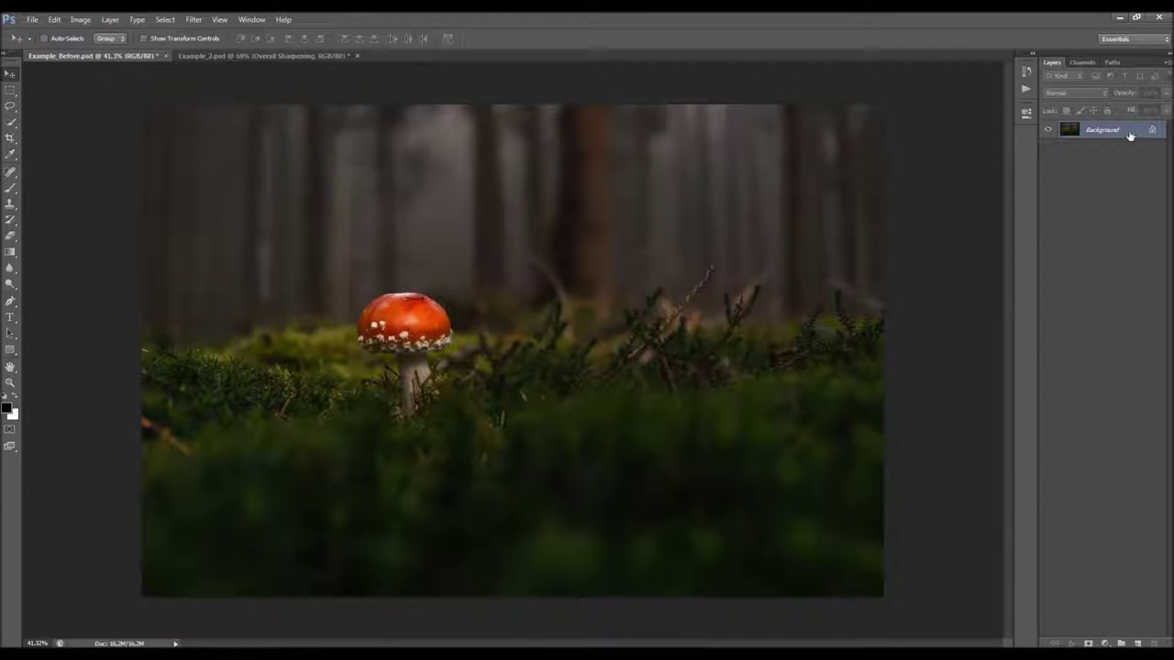
Step: Check whether the layer display options add "copy" to copied layers and groups, and leave the settings as they are
{"action": "left_click", "coordinate": [1167, 62]}
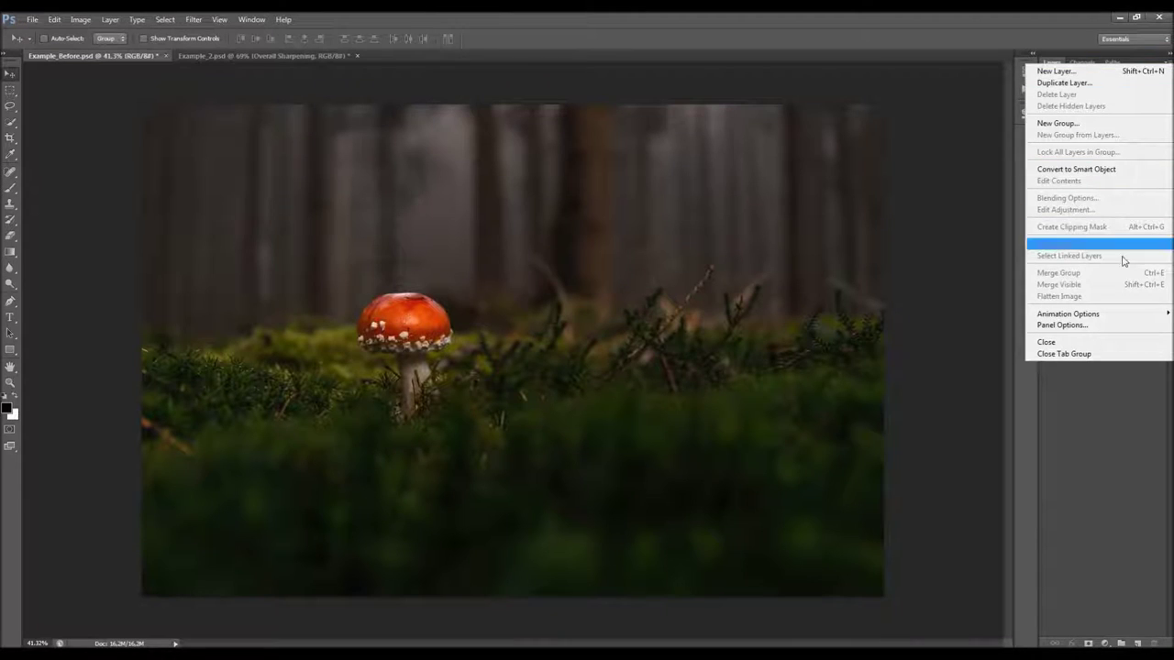
{"action": "left_click", "coordinate": [1087, 327]}
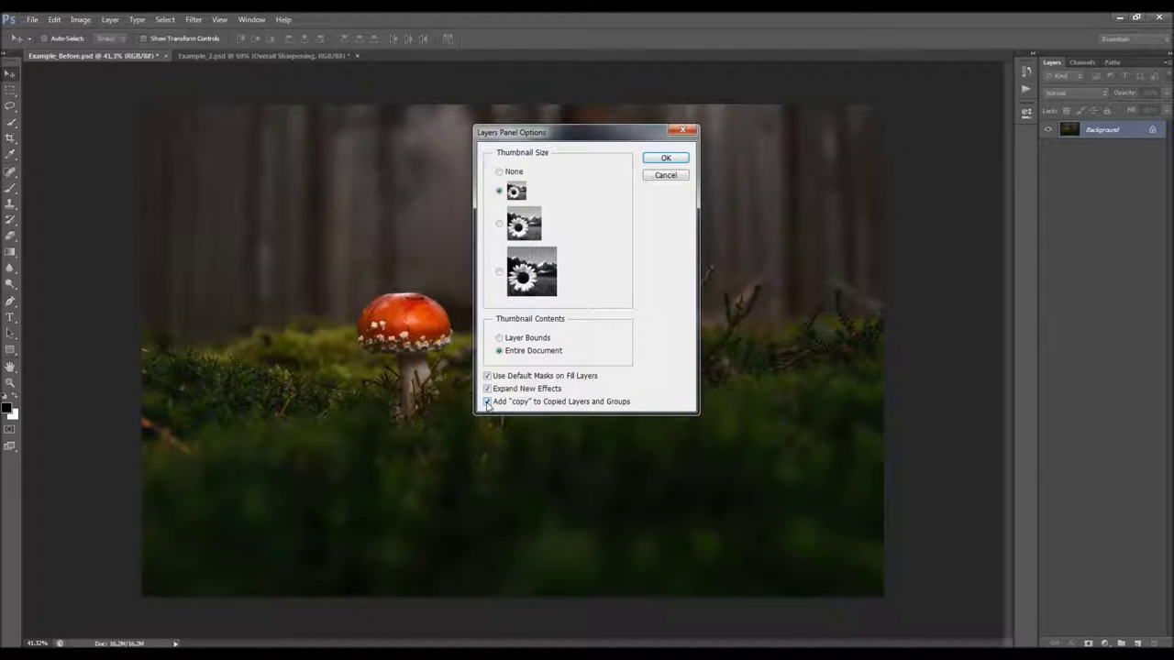
{"action": "left_click", "coordinate": [686, 132]}
Step: Check the photo's color mode and bit depth, and review its pixel dimensions and resolution in Image Size
{"action": "left_click", "coordinate": [81, 19]}
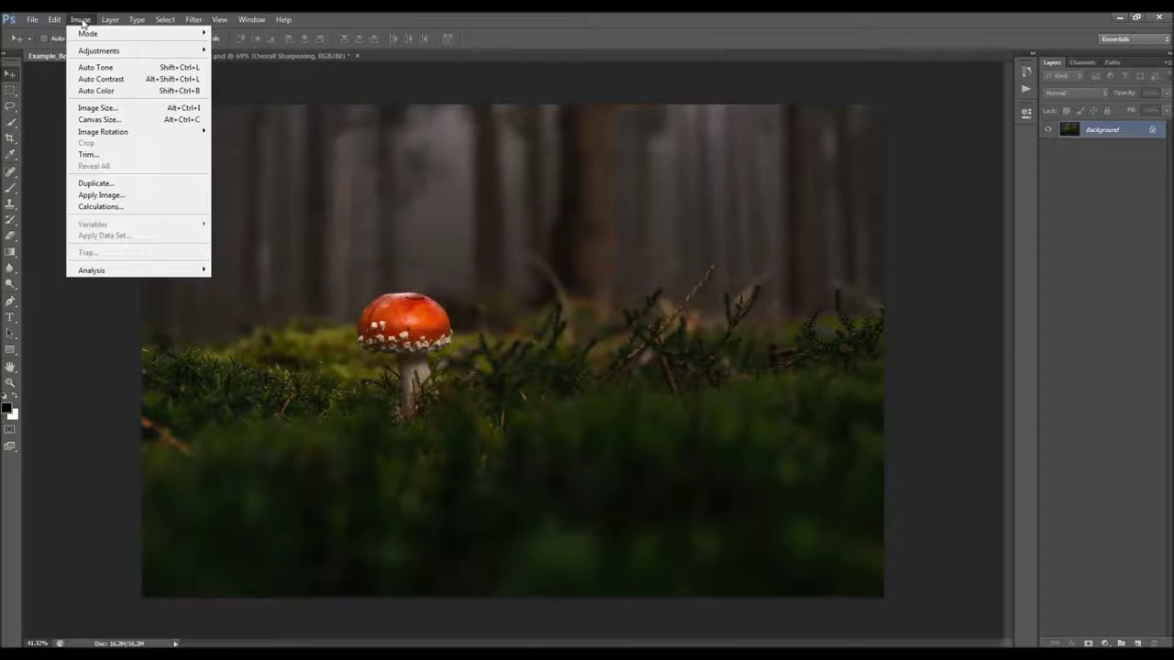
{"action": "mouse_move", "coordinate": [163, 39]}
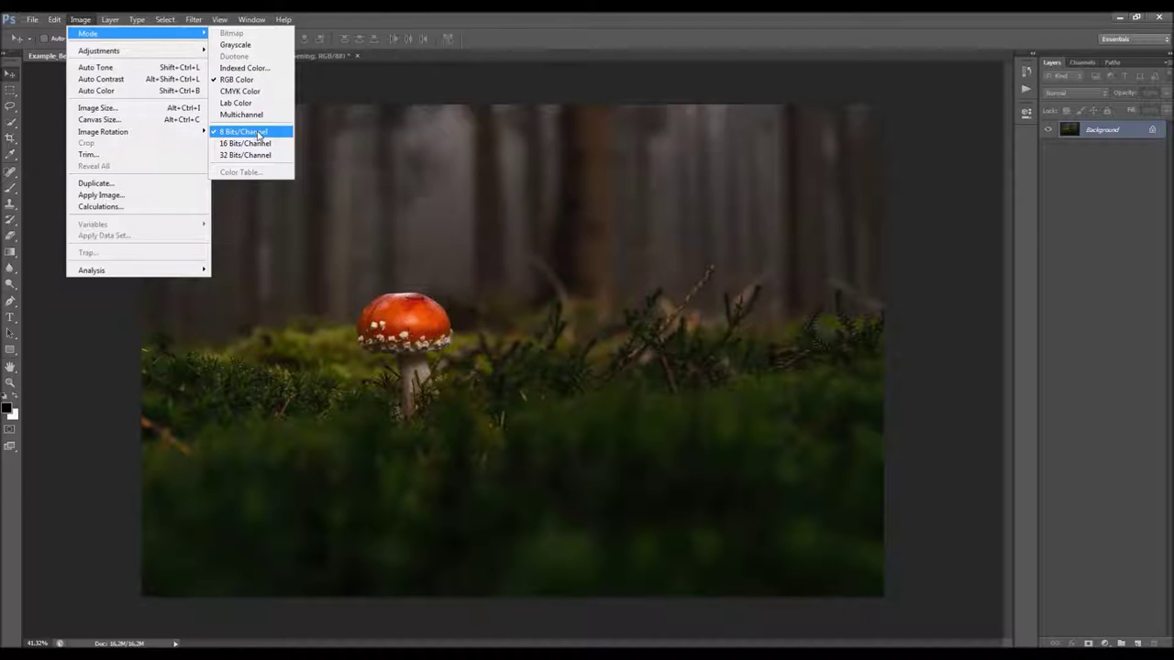
{"action": "left_click", "coordinate": [115, 112]}
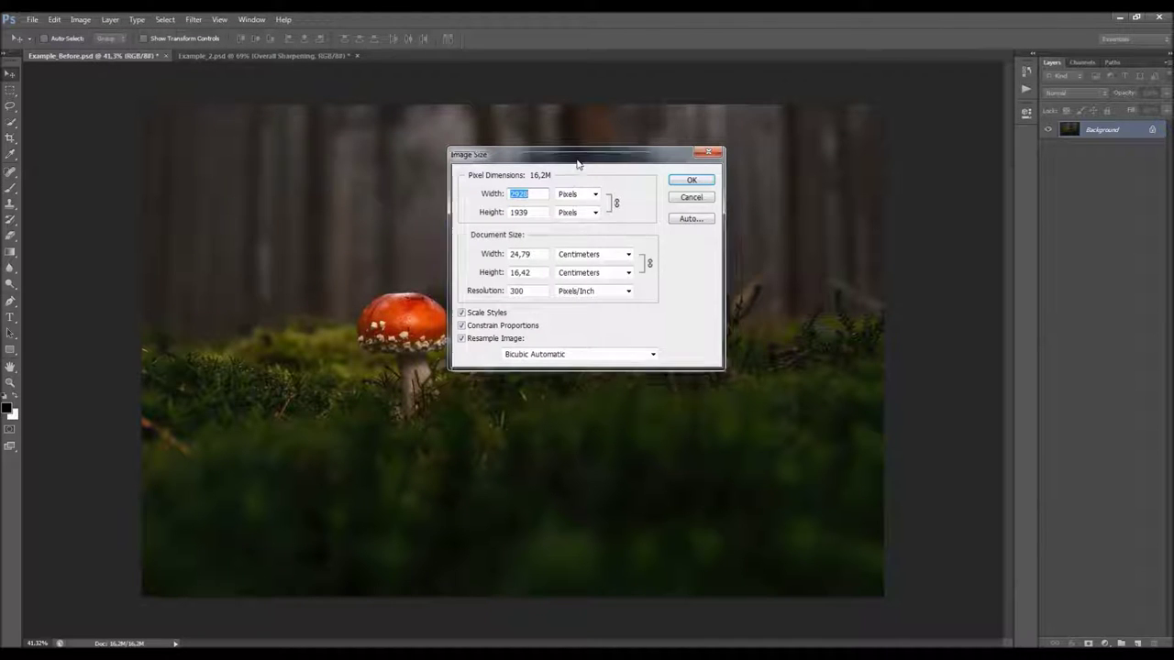
{"action": "left_click_drag", "start_coordinate": [576, 162], "coordinate": [601, 203]}
{"action": "double_click", "coordinate": [554, 334]}
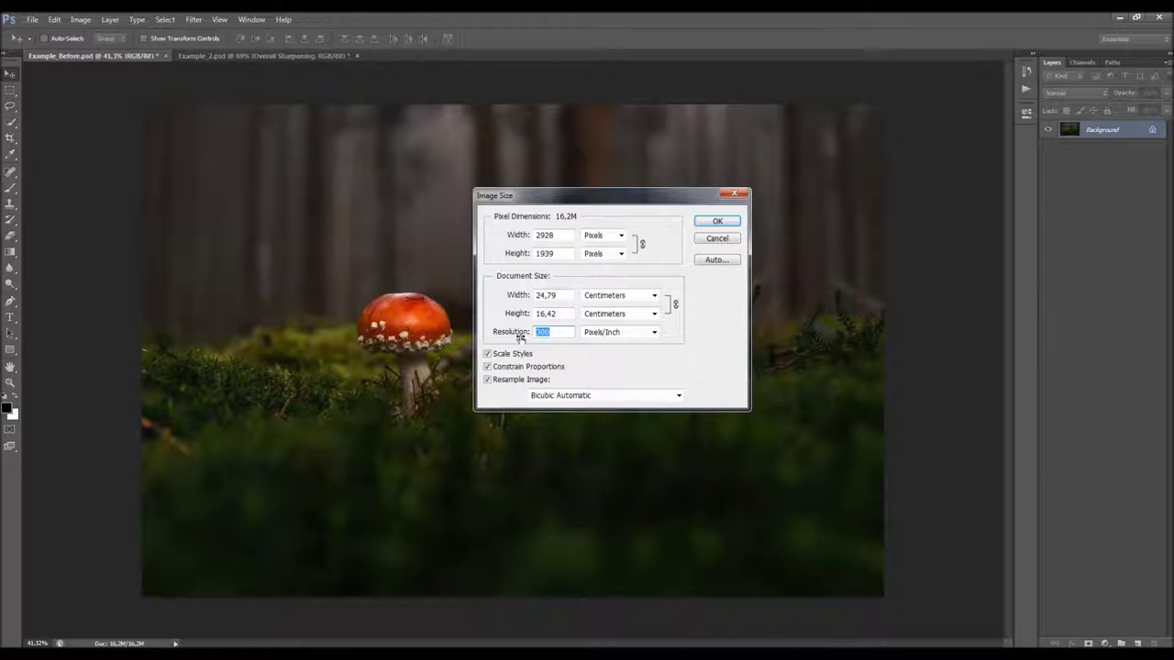
{"action": "left_click", "coordinate": [563, 234]}
{"action": "left_click_drag", "start_coordinate": [567, 235], "coordinate": [520, 245]}
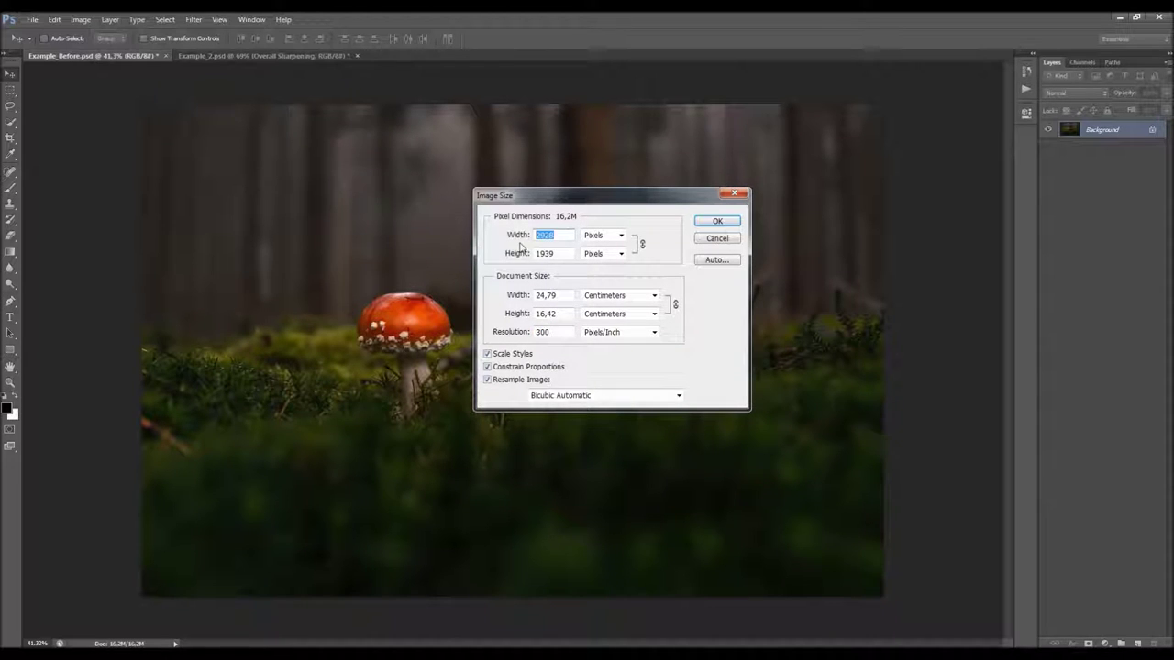
{"action": "left_click", "coordinate": [570, 238]}
{"action": "left_click", "coordinate": [721, 221]}
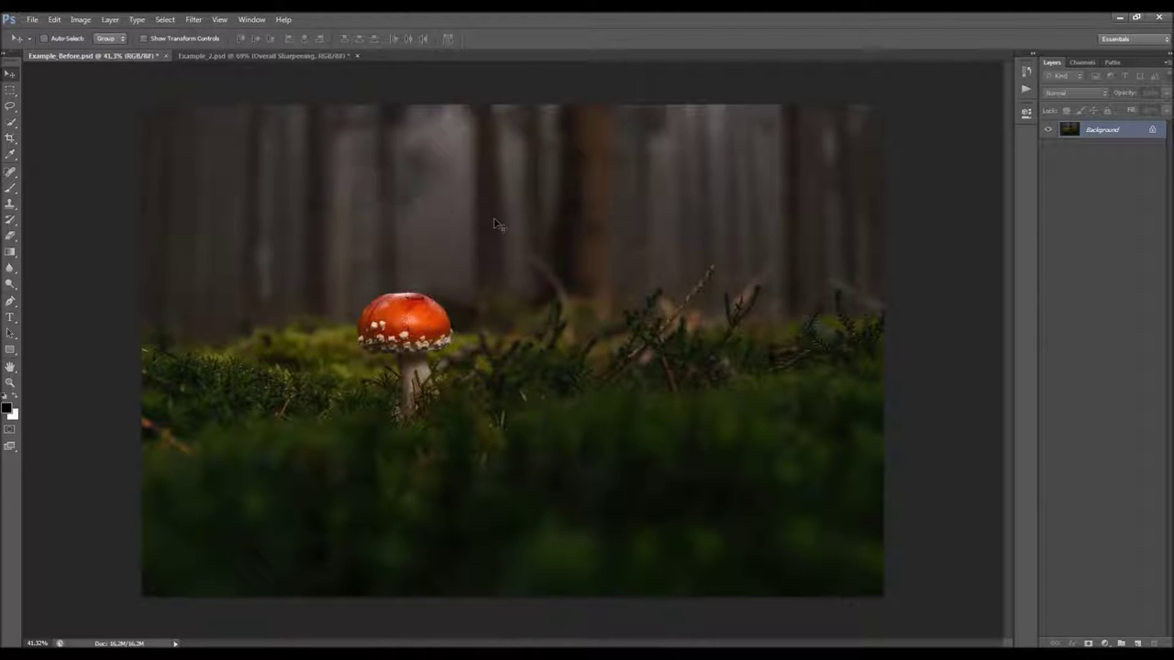
Step: Load the WildFire_Brushes file from the WildFire Photoshop Action folder on the desktop and check the end of the brush list
{"action": "key", "text": "b"}
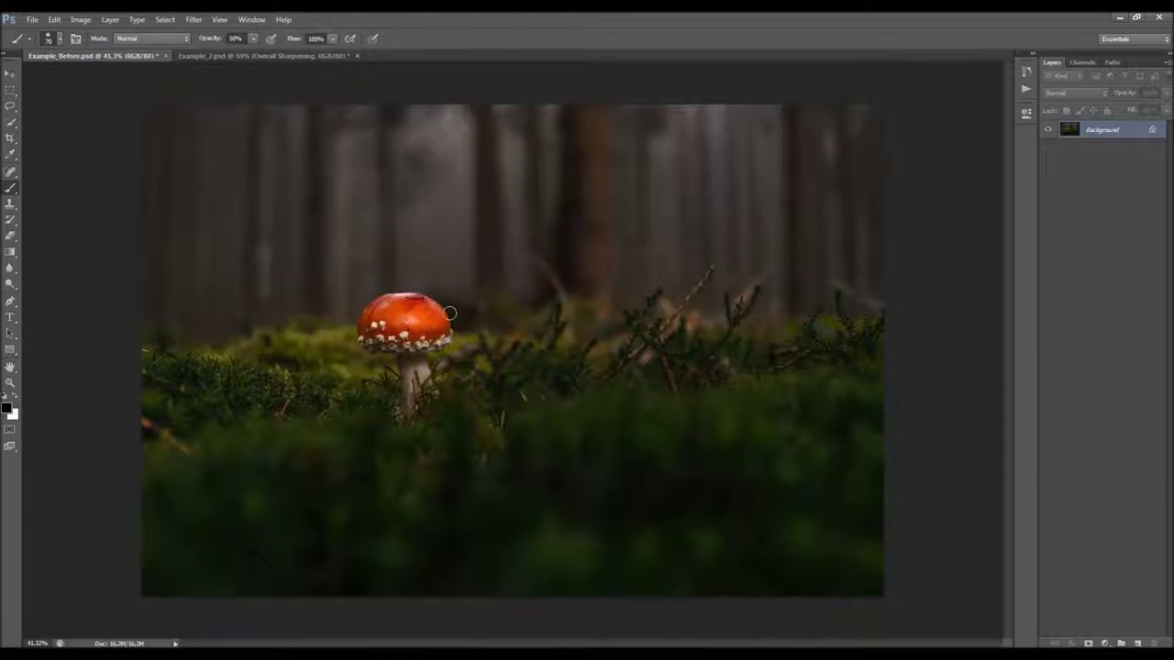
{"action": "right_click", "coordinate": [520, 260]}
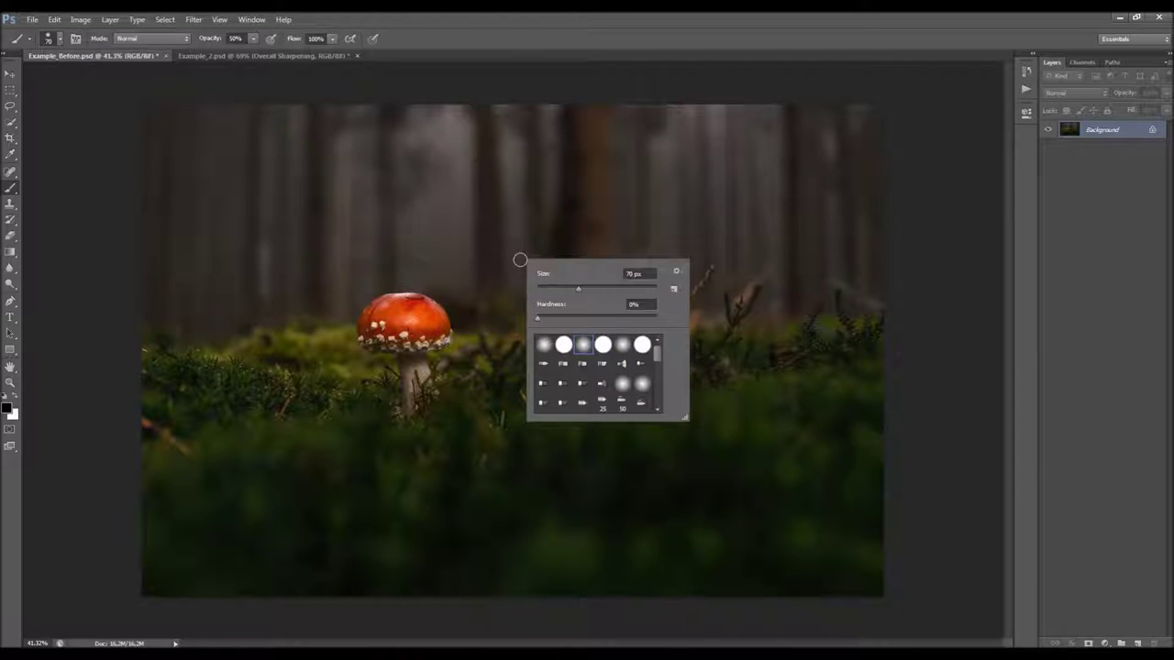
{"action": "left_click", "coordinate": [677, 273]}
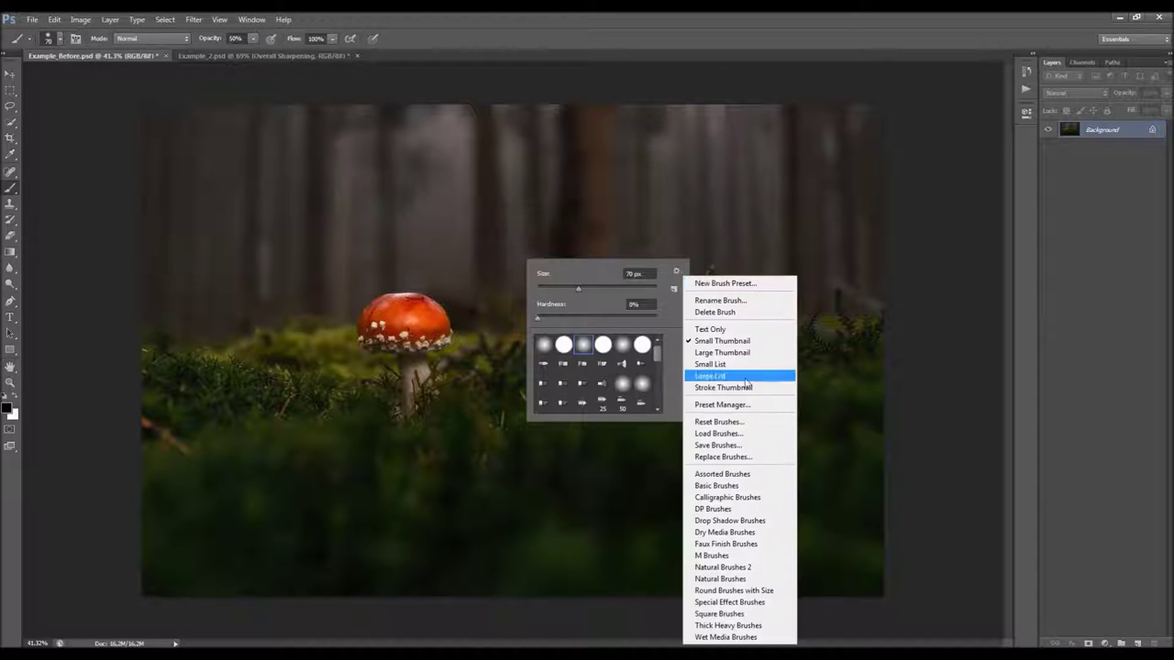
{"action": "left_click", "coordinate": [723, 436]}
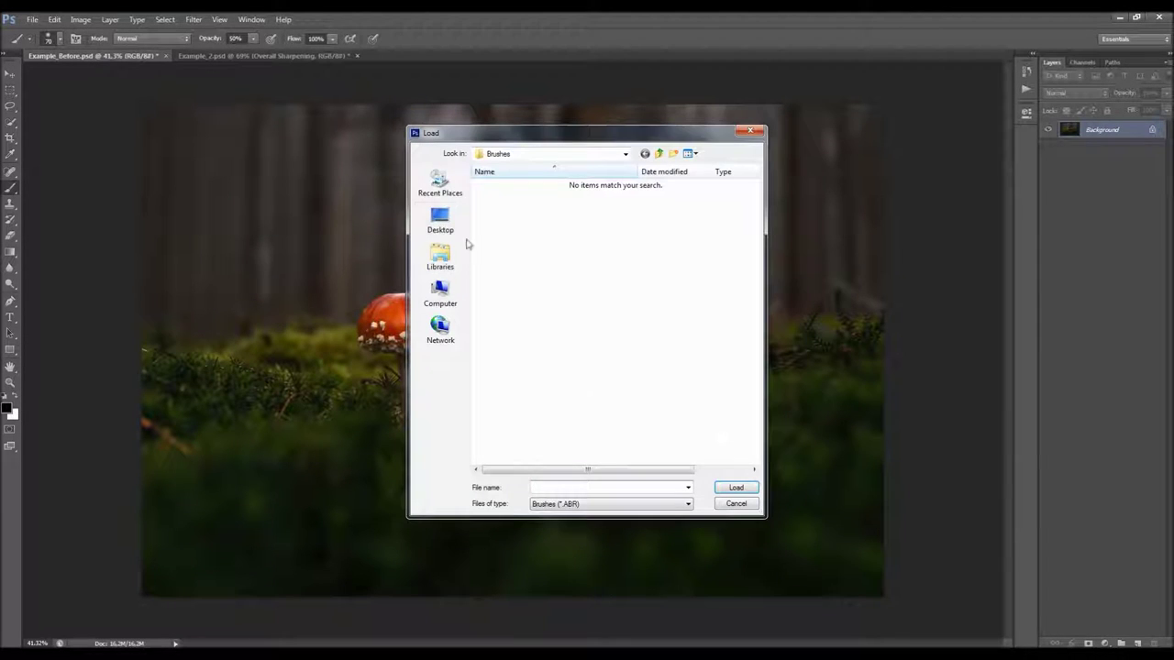
{"action": "left_click", "coordinate": [440, 220]}
{"action": "double_click", "coordinate": [679, 183]}
{"action": "left_click", "coordinate": [491, 225]}
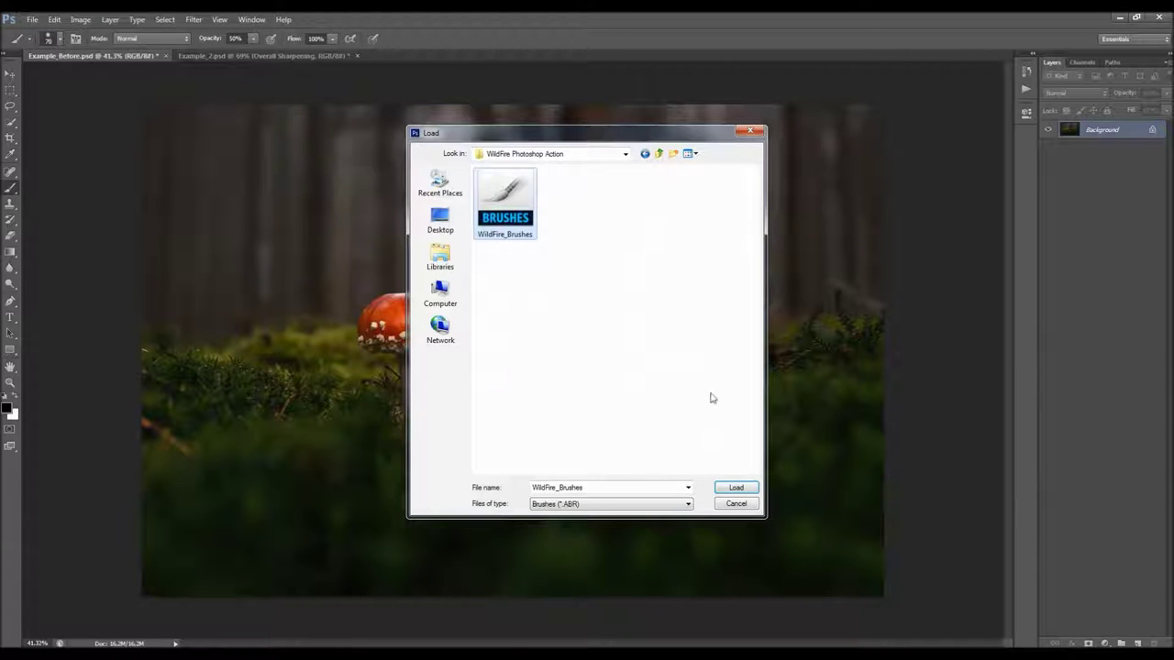
{"action": "left_click", "coordinate": [736, 487]}
{"action": "left_click_drag", "start_coordinate": [660, 346], "coordinate": [656, 408]}
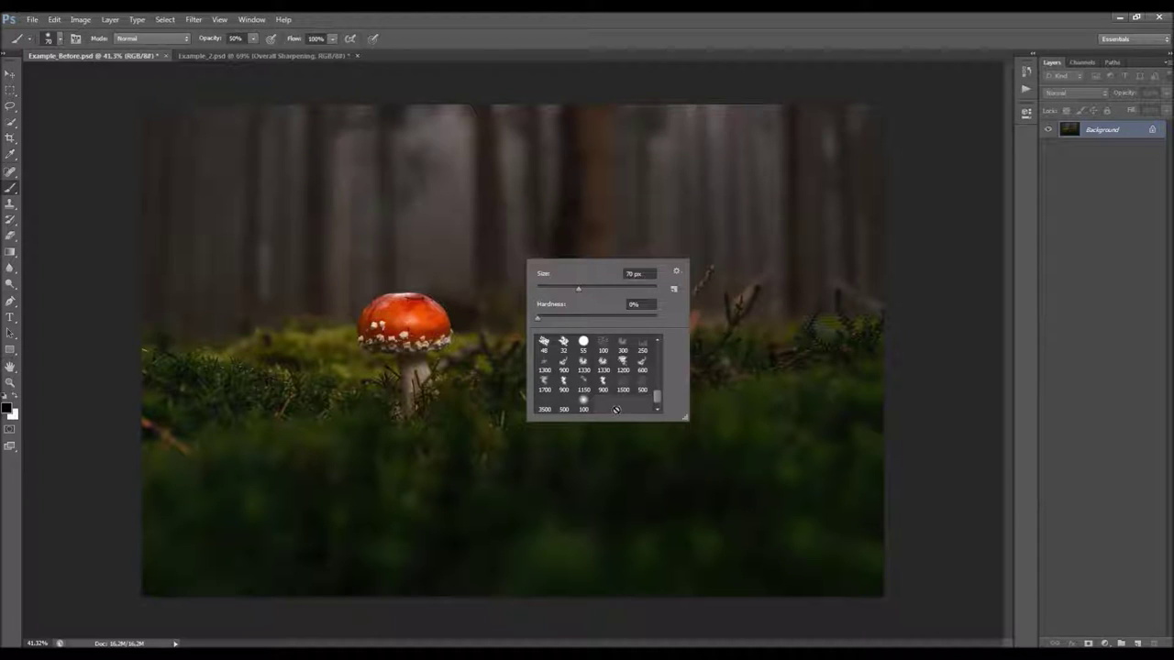
{"action": "key", "text": "Escape"}
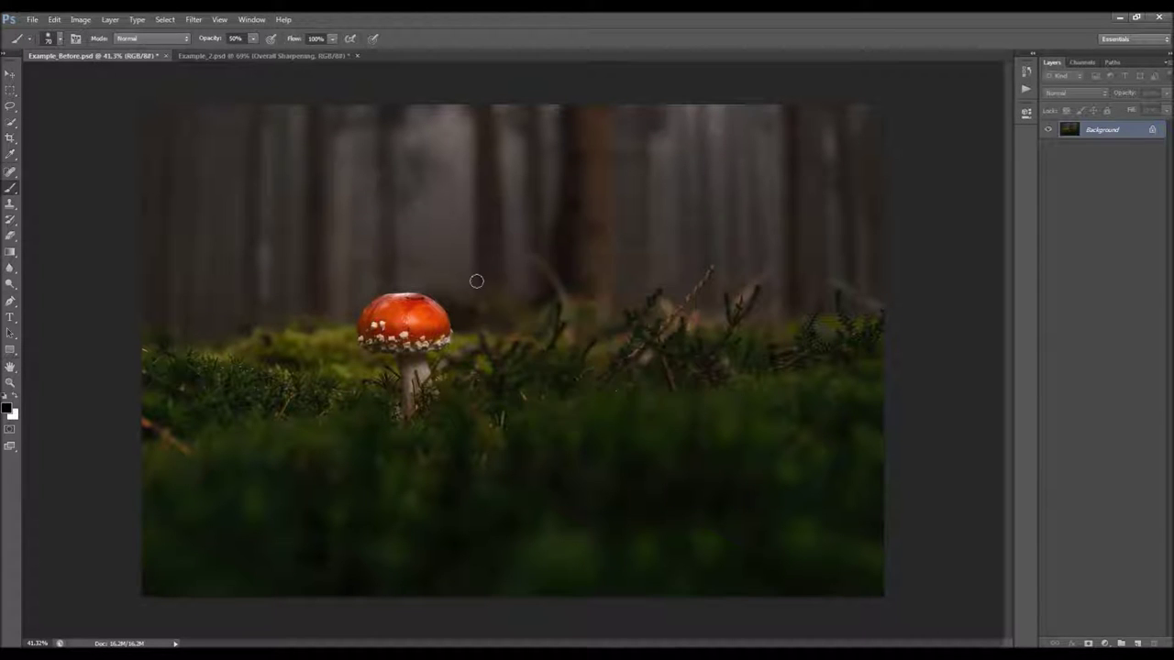
Step: Show the Actions and load the WildFire action file from the WildFire Photoshop Action folder
{"action": "key", "text": "v"}
{"action": "left_click", "coordinate": [251, 20]}
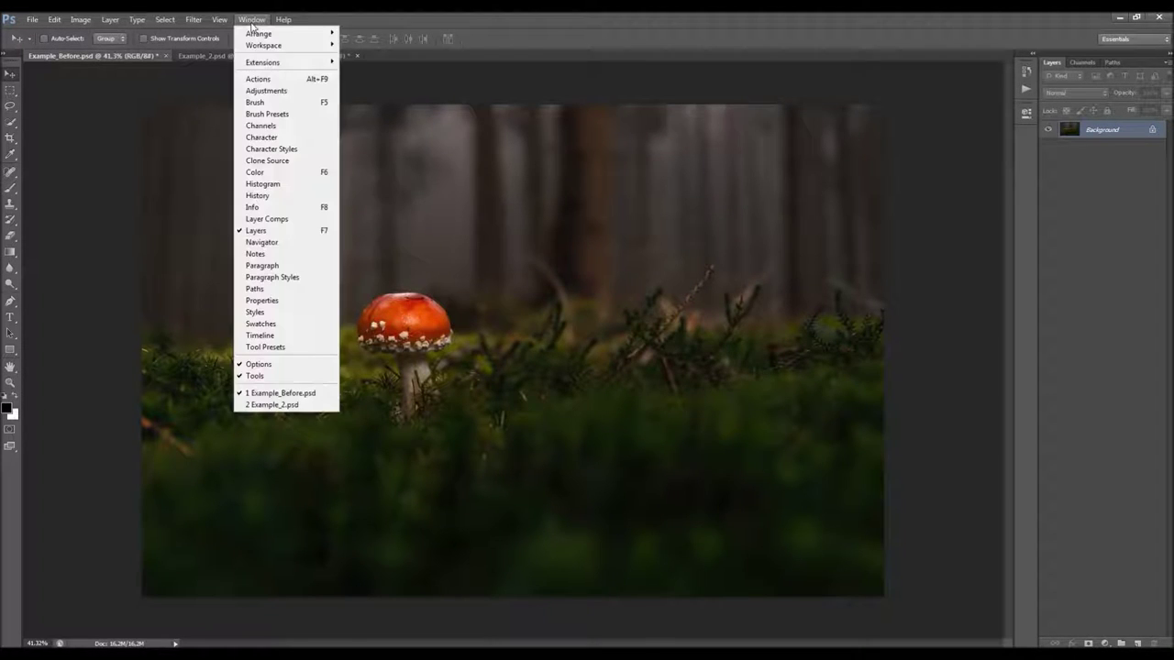
{"action": "left_click", "coordinate": [279, 83]}
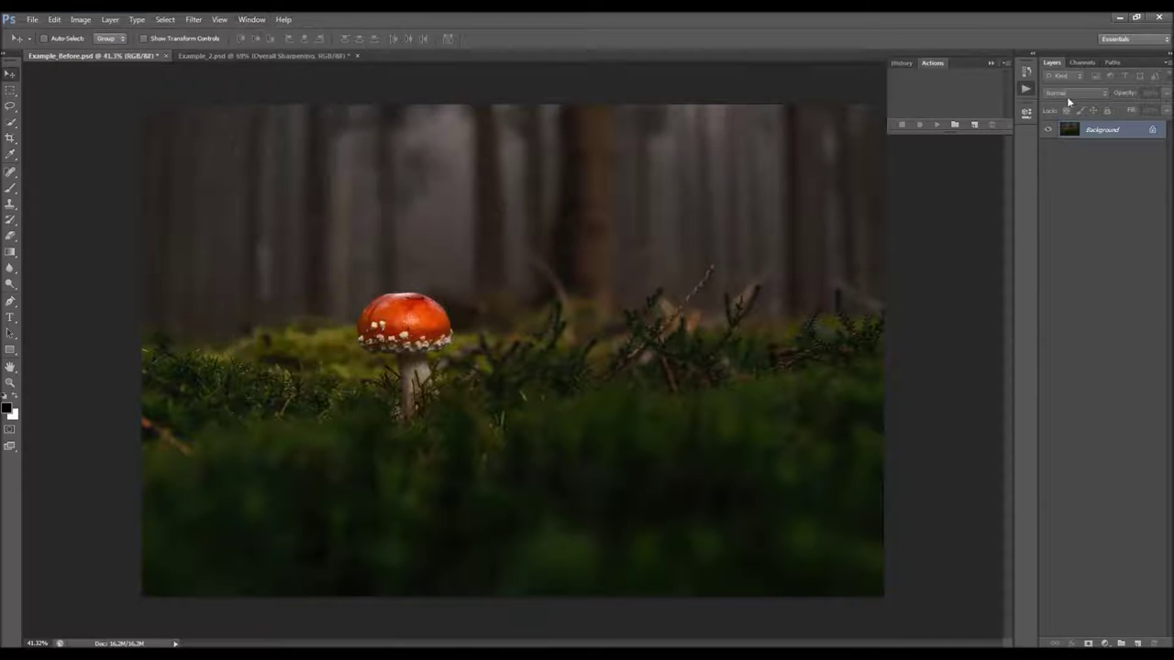
{"action": "left_click", "coordinate": [1005, 64]}
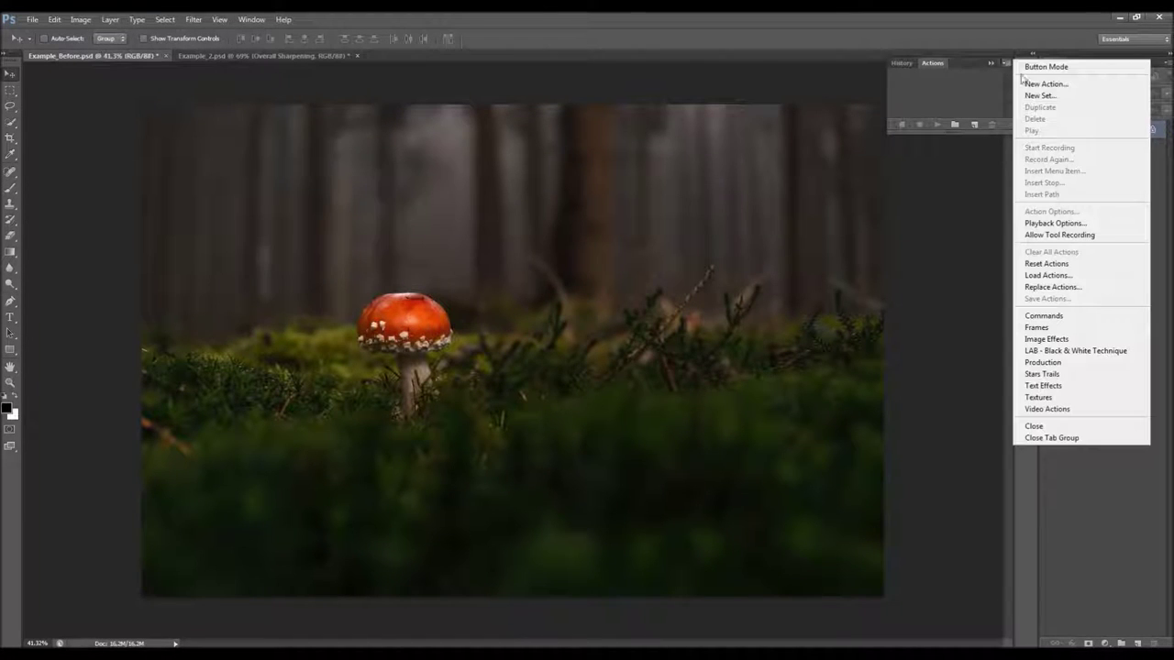
{"action": "left_click", "coordinate": [1051, 275]}
{"action": "left_click", "coordinate": [535, 218]}
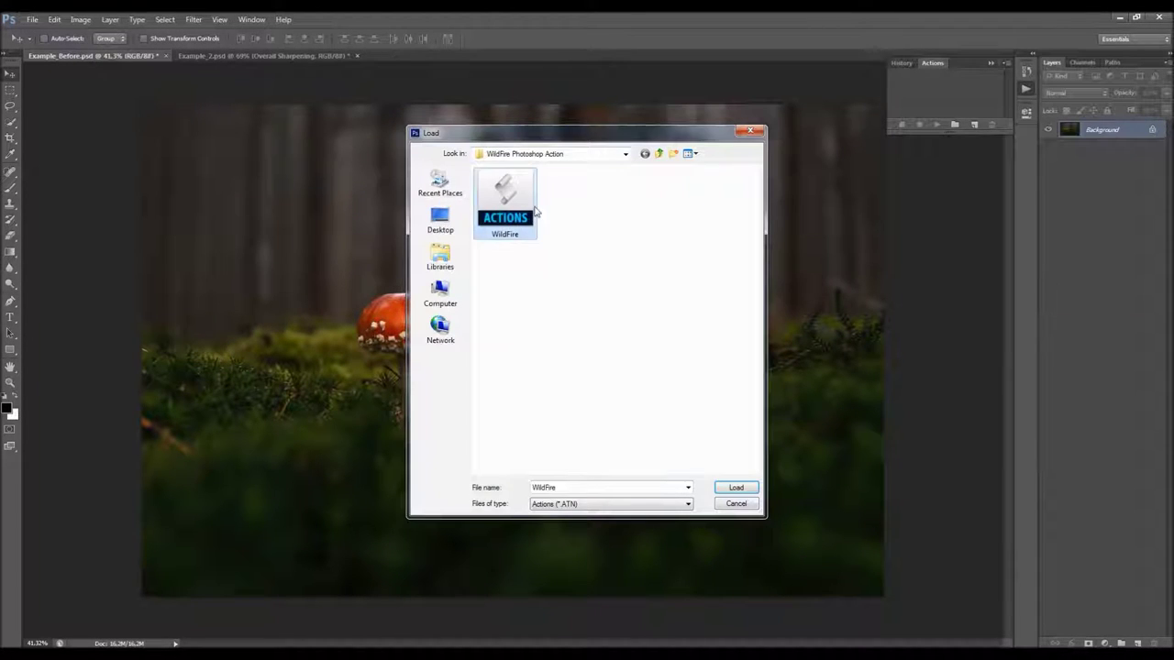
{"action": "left_click", "coordinate": [735, 487]}
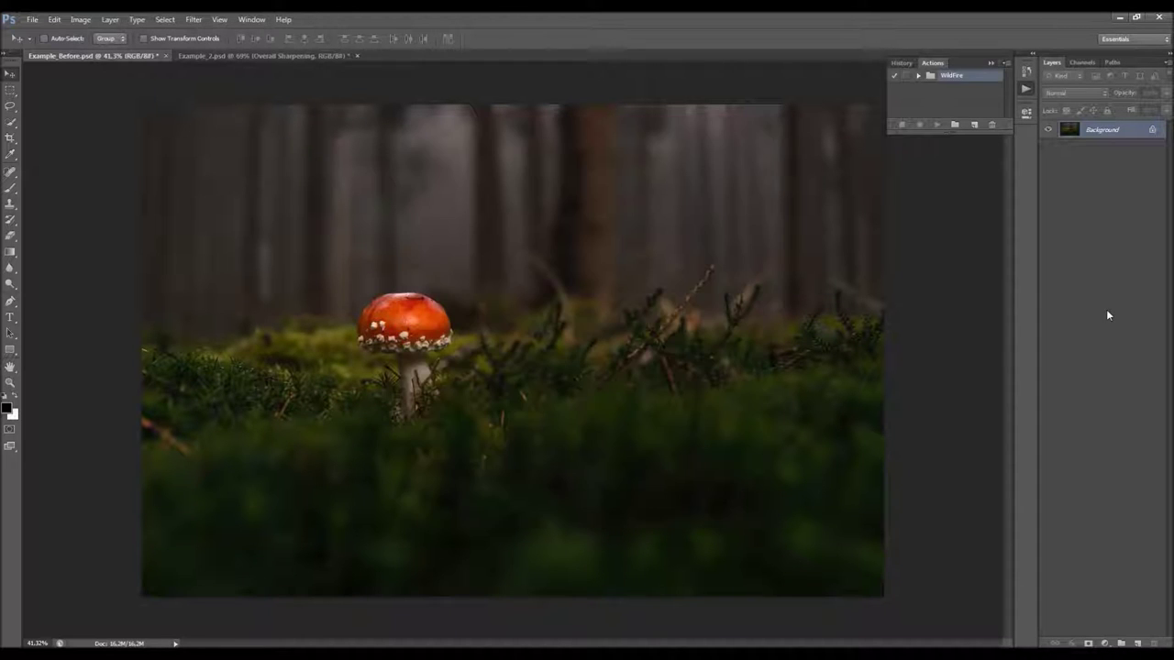
Step: Expand the WildFire action set, enlarge the action list to show its contents, and select the Update Lighting action
{"action": "left_click", "coordinate": [918, 75]}
{"action": "left_click_drag", "start_coordinate": [947, 128], "coordinate": [915, 332]}
{"action": "left_click", "coordinate": [961, 88]}
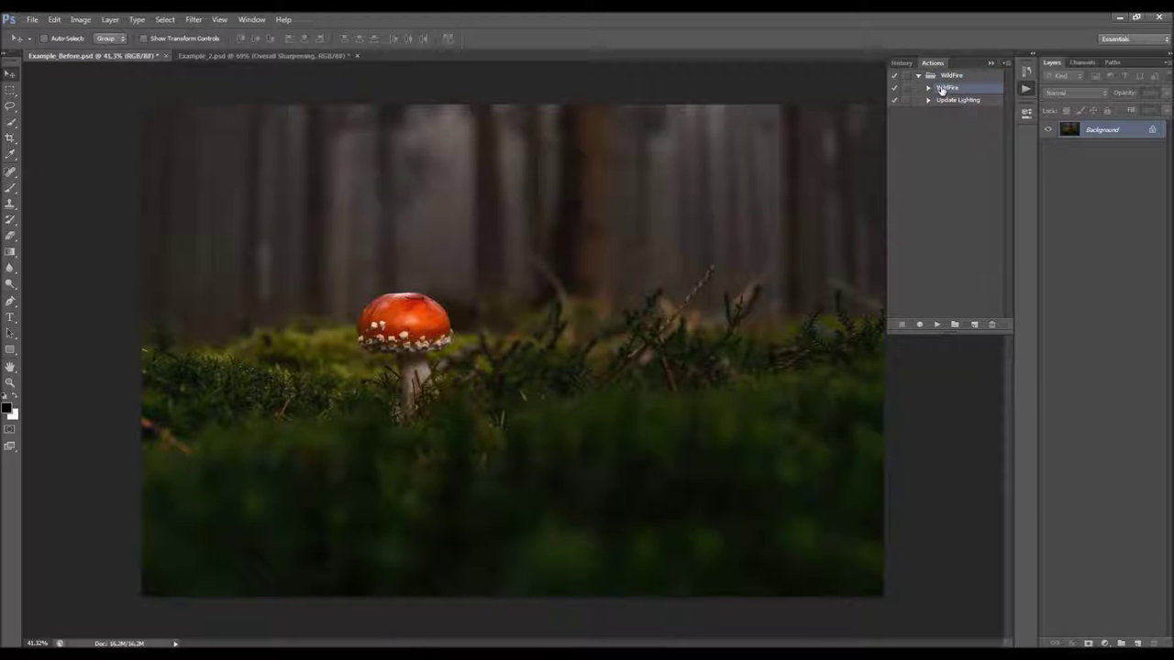
{"action": "left_click", "coordinate": [944, 101]}
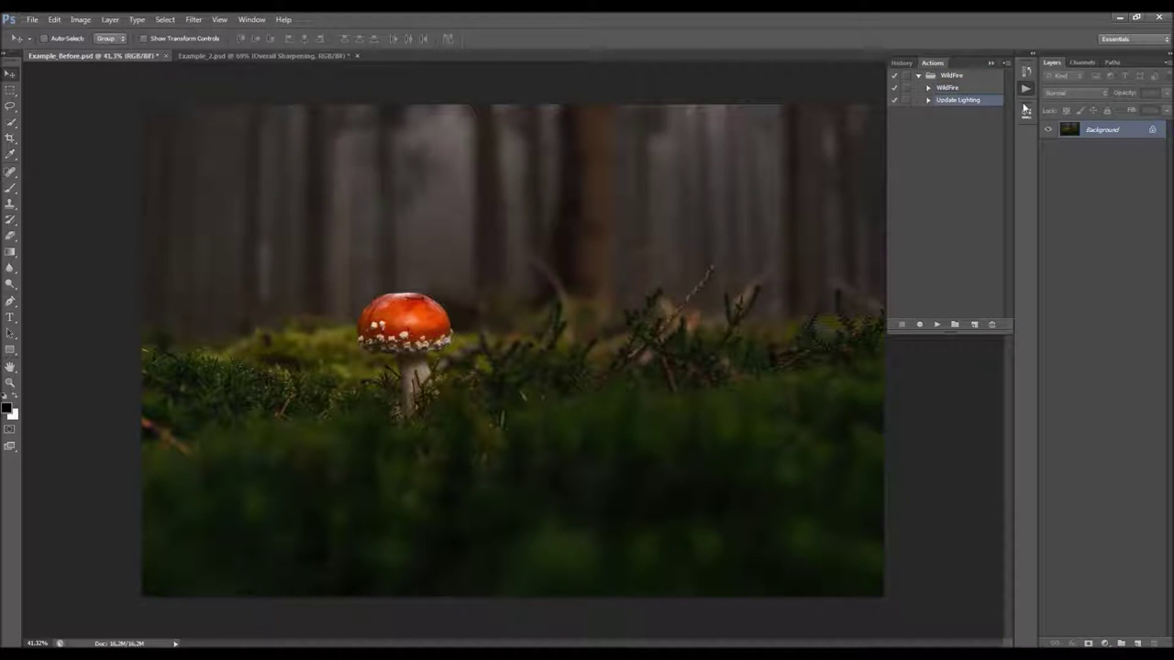
Step: Select the WildFire action and create a new empty layer named brush above the background
{"action": "left_click", "coordinate": [972, 89]}
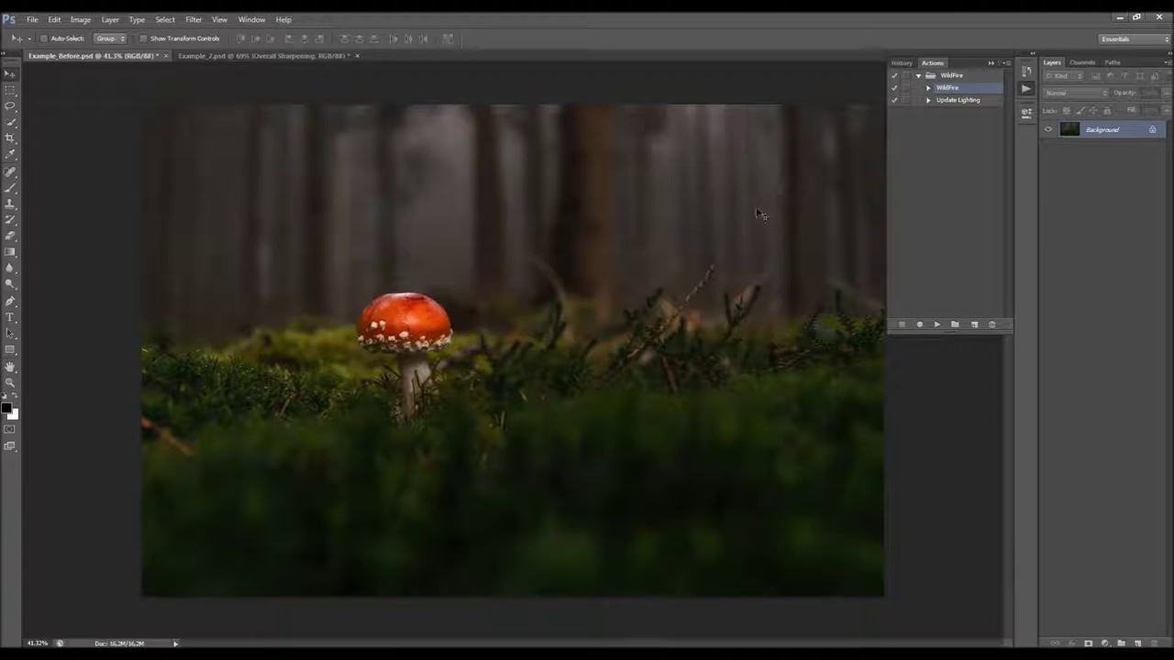
{"action": "left_click", "coordinate": [114, 21]}
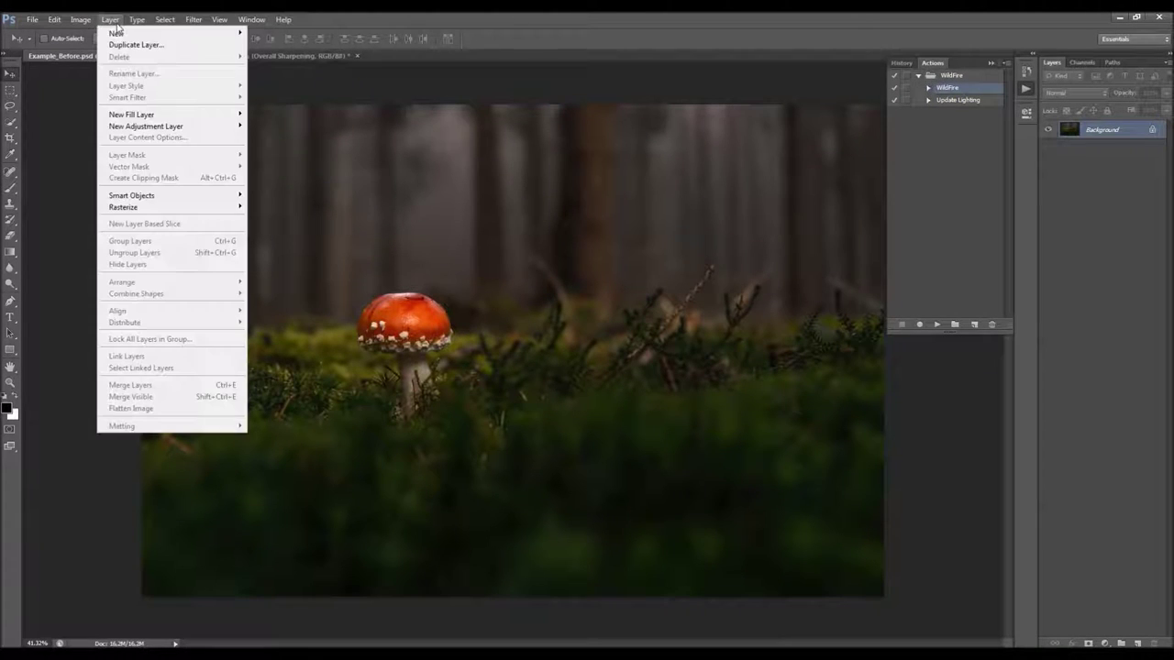
{"action": "mouse_move", "coordinate": [116, 32]}
{"action": "left_click", "coordinate": [323, 34]}
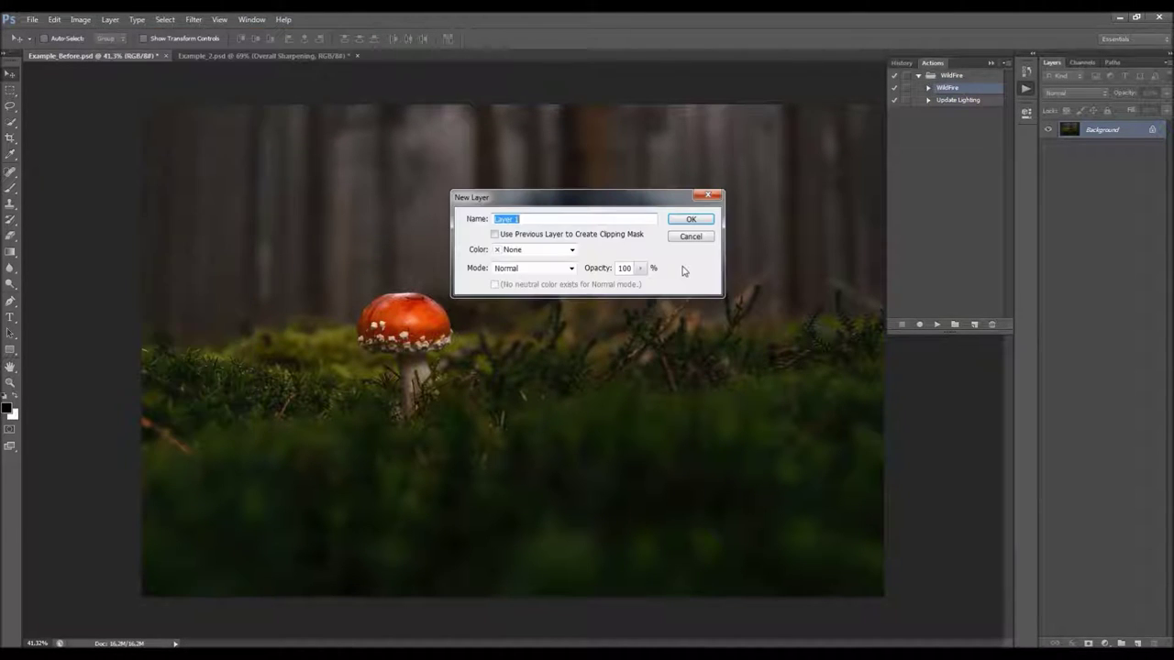
{"action": "type", "text": "bl"}
{"action": "left_click_drag", "start_coordinate": [524, 223], "coordinate": [429, 220]}
{"action": "left_click", "coordinate": [691, 220]}
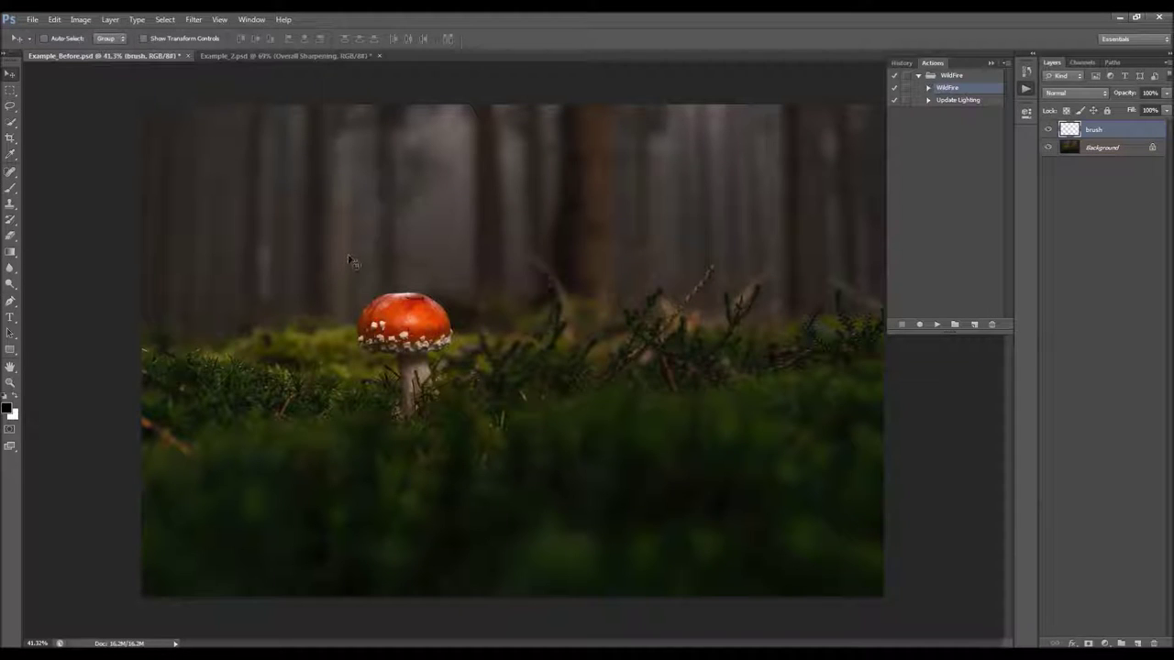
Step: Activate the Brush tool and choose a soft round tip for painting around the mushroom
{"action": "key", "text": "b"}
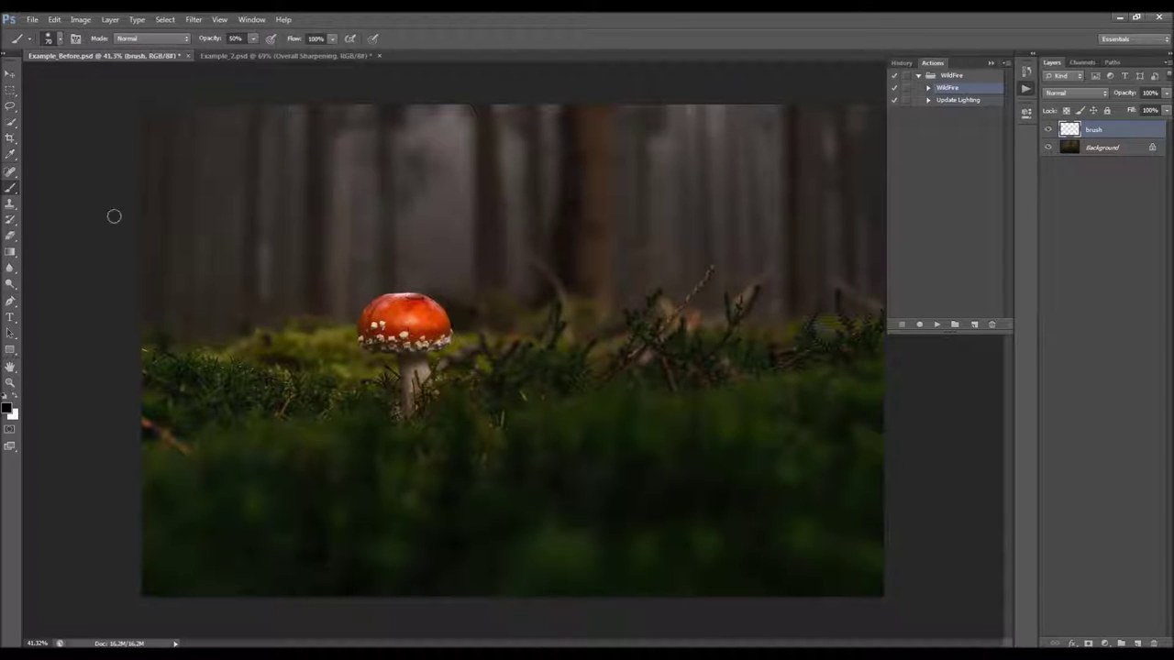
{"action": "scroll", "coordinate": [394, 290], "scroll_direction": "up", "scroll_amount": 2}
{"action": "scroll", "coordinate": [392, 292], "scroll_direction": "up", "scroll_amount": 1}
{"action": "right_click", "coordinate": [392, 299]}
{"action": "left_click", "coordinate": [517, 223]}
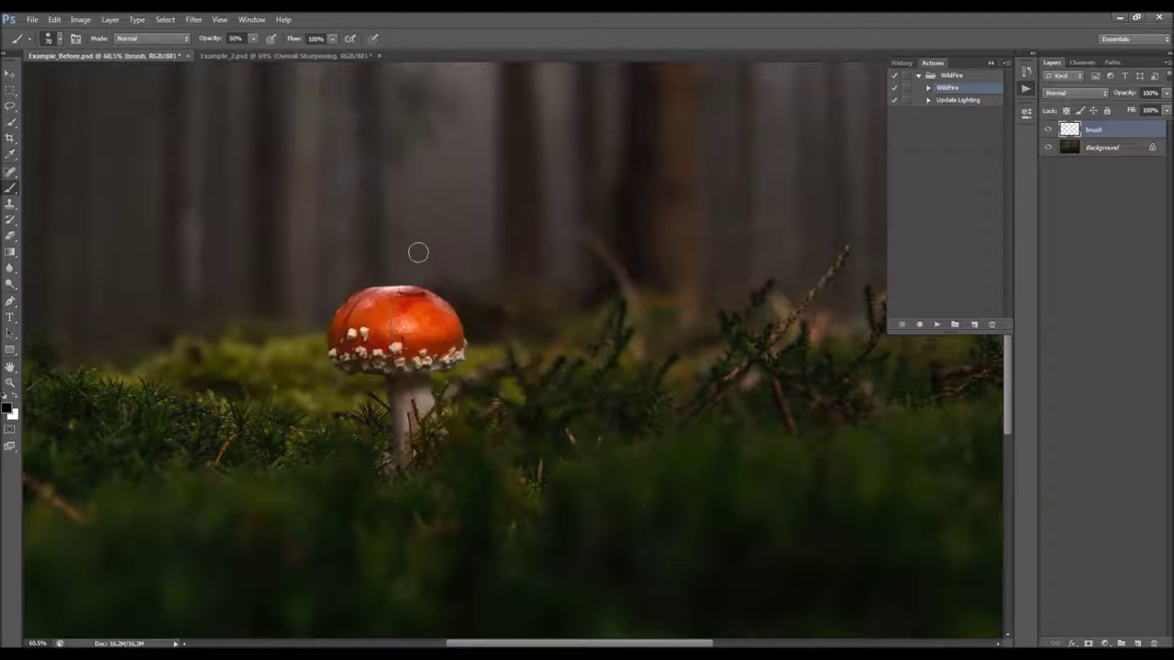
Step: Set the foreground color to a fully saturated bright green
{"action": "left_click", "coordinate": [9, 410]}
{"action": "left_click", "coordinate": [605, 290]}
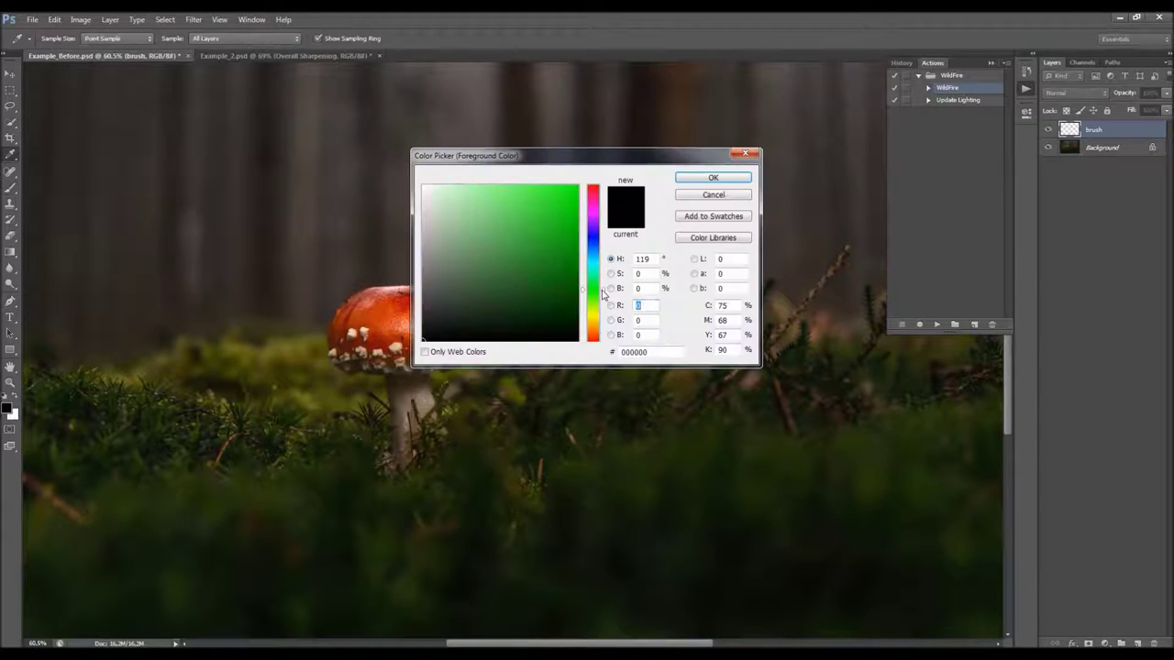
{"action": "left_click", "coordinate": [577, 186]}
{"action": "left_click", "coordinate": [713, 177]}
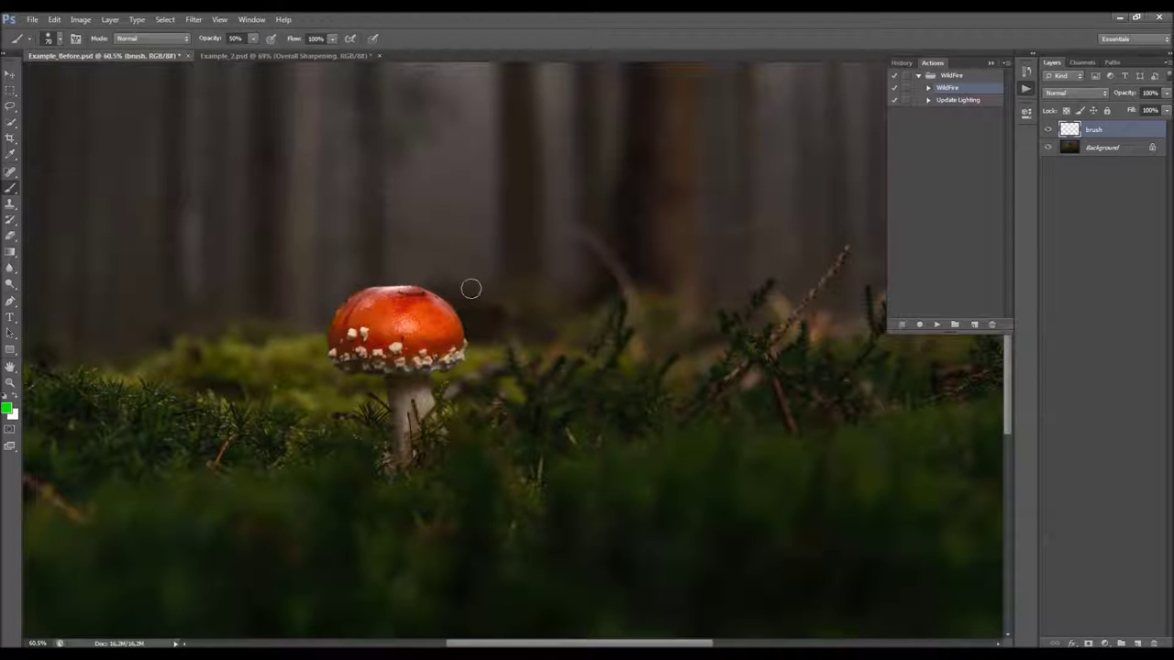
Step: Set the brush to size 50 and 100% opacity, and paint a green arc along the edge of the mushroom cap
{"action": "scroll", "coordinate": [312, 323], "scroll_direction": "up", "scroll_amount": 2}
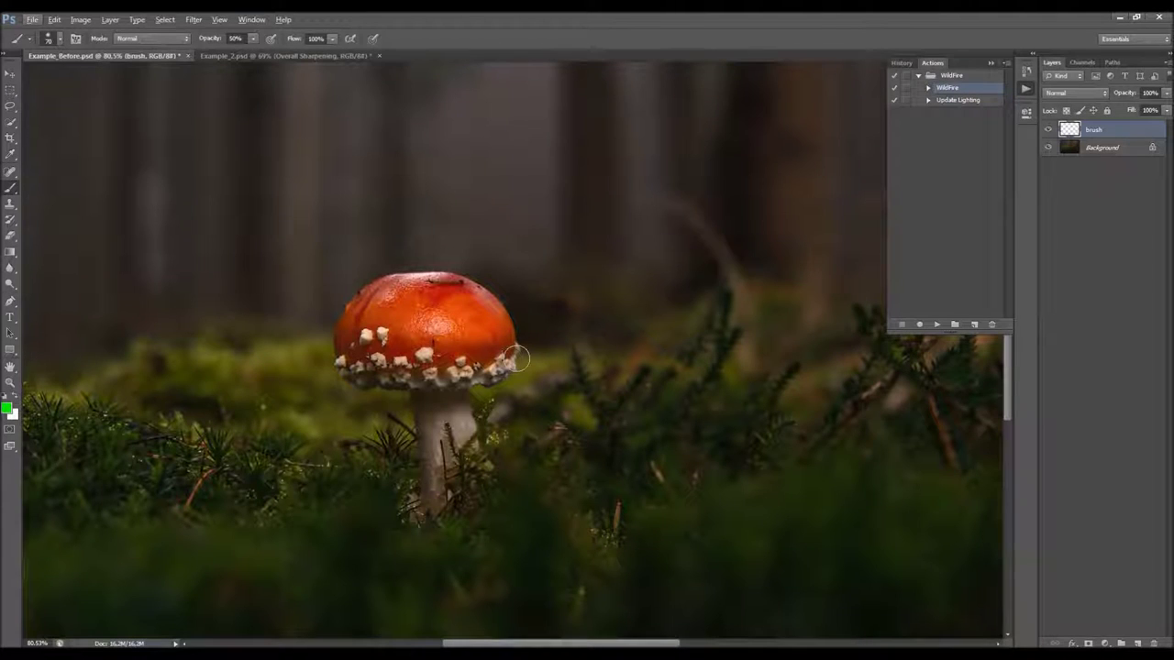
{"action": "key", "text": "bracketleft"}
{"action": "left_click", "coordinate": [365, 376]}
{"action": "key", "text": "ctrl+z"}
{"action": "left_click_drag", "start_coordinate": [210, 43], "coordinate": [403, 46]}
{"action": "left_click_drag", "start_coordinate": [369, 375], "coordinate": [344, 341]}
{"action": "mouse_move", "coordinate": [374, 378]}
{"action": "left_mouse_down"}
{"action": "mouse_move", "coordinate": [345, 335]}
{"action": "mouse_move", "coordinate": [356, 309]}
{"action": "mouse_move", "coordinate": [415, 277]}
{"action": "mouse_move", "coordinate": [486, 298]}
{"action": "mouse_move", "coordinate": [507, 342]}
{"action": "mouse_move", "coordinate": [496, 367]}
{"action": "left_mouse_up"}
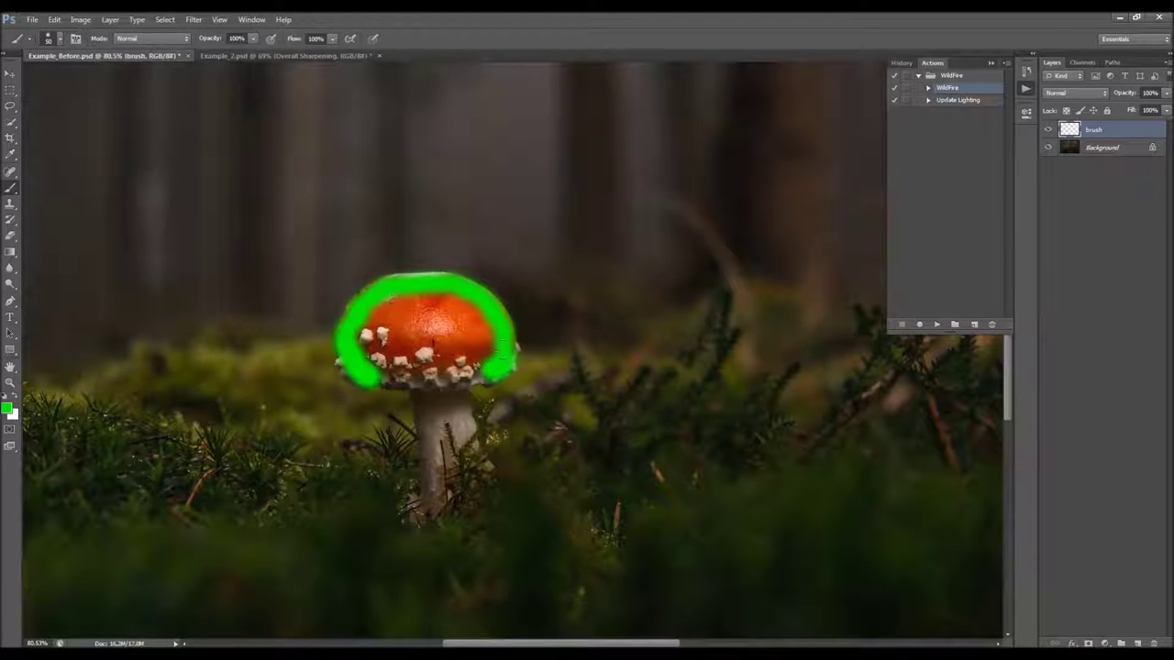
Step: Switch to the Move tool and run the WildFire action on the painted photo
{"action": "scroll", "coordinate": [545, 290], "scroll_direction": "down", "scroll_amount": 6}
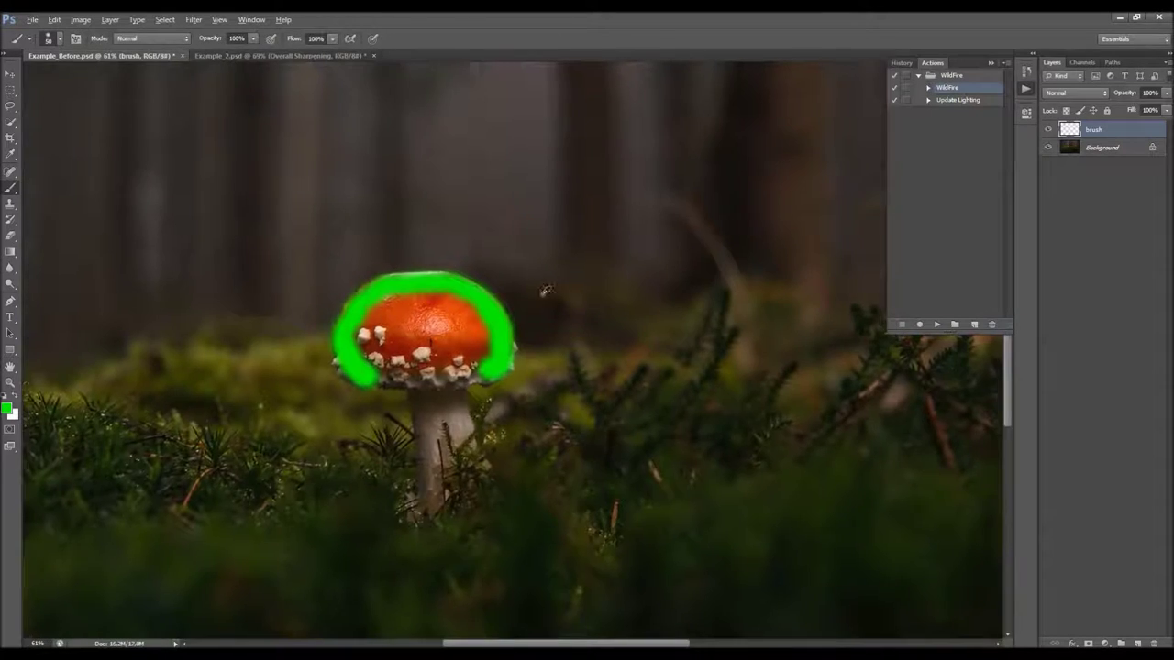
{"action": "scroll", "coordinate": [705, 267], "scroll_direction": "down", "scroll_amount": 2}
{"action": "scroll", "coordinate": [513, 290], "scroll_direction": "up", "scroll_amount": 2}
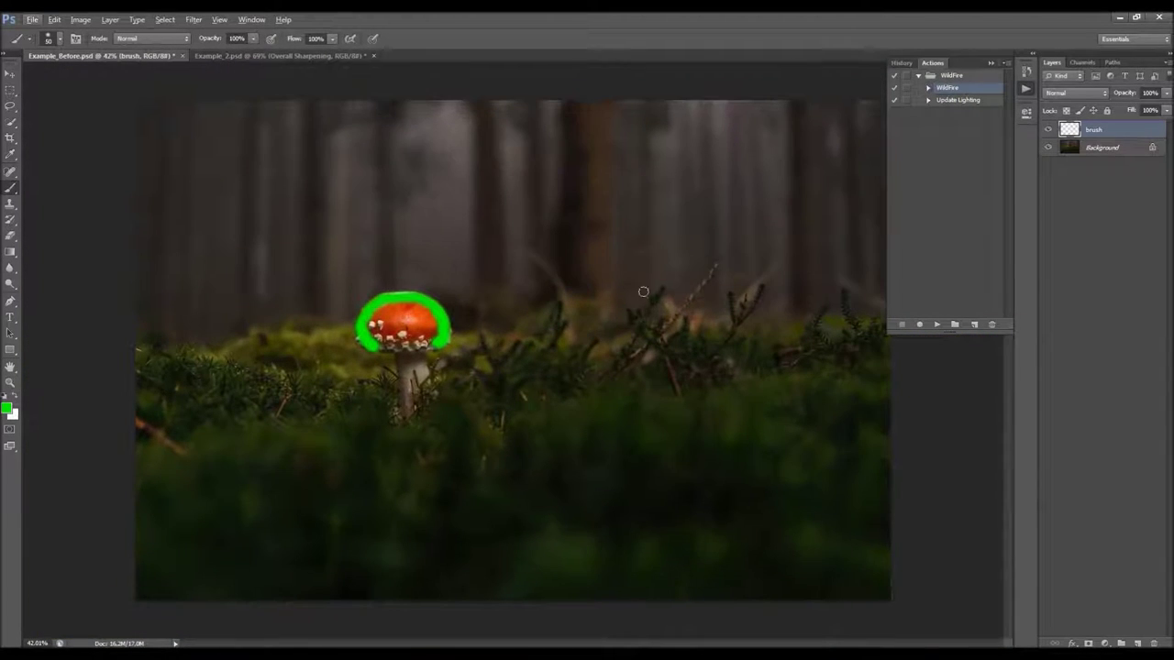
{"action": "key", "text": "v"}
{"action": "left_click", "coordinate": [964, 91]}
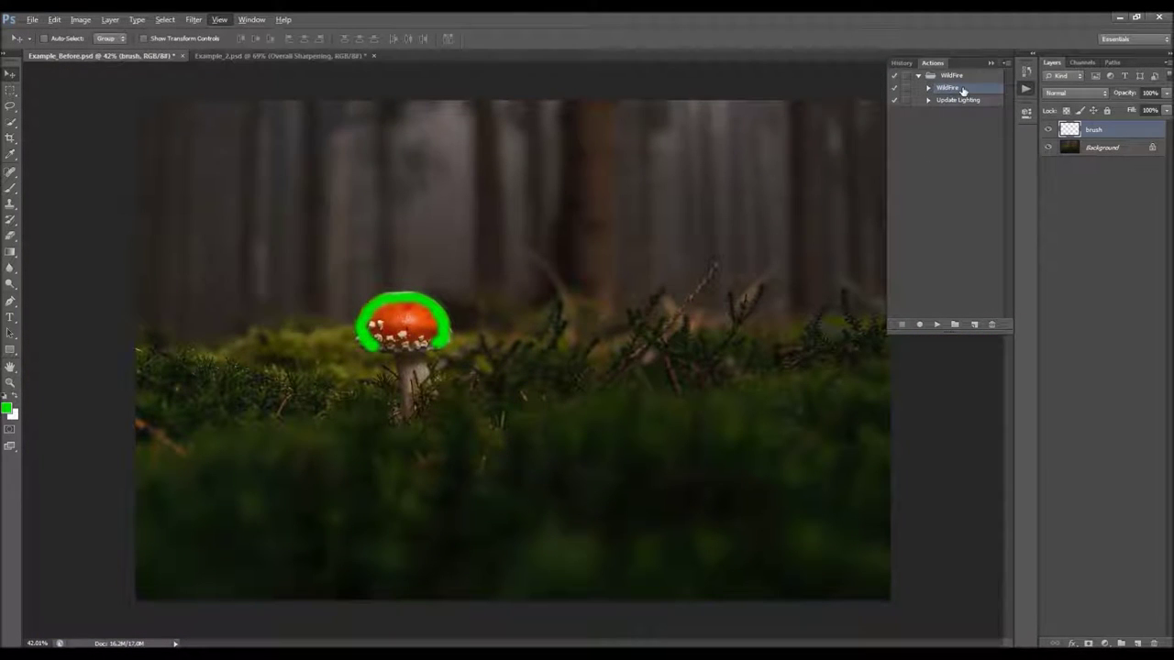
{"action": "left_click", "coordinate": [936, 324]}
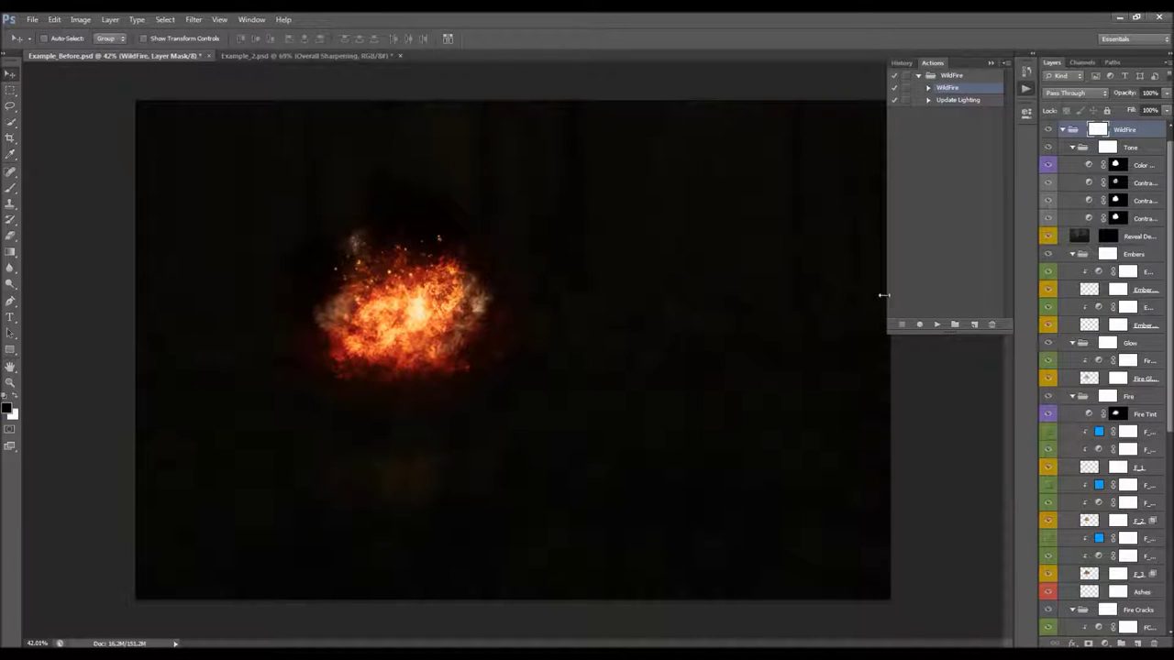
Step: Hide the Actions and widen the layer list to review the layers inside the WildFire group
{"action": "left_click", "coordinate": [990, 62]}
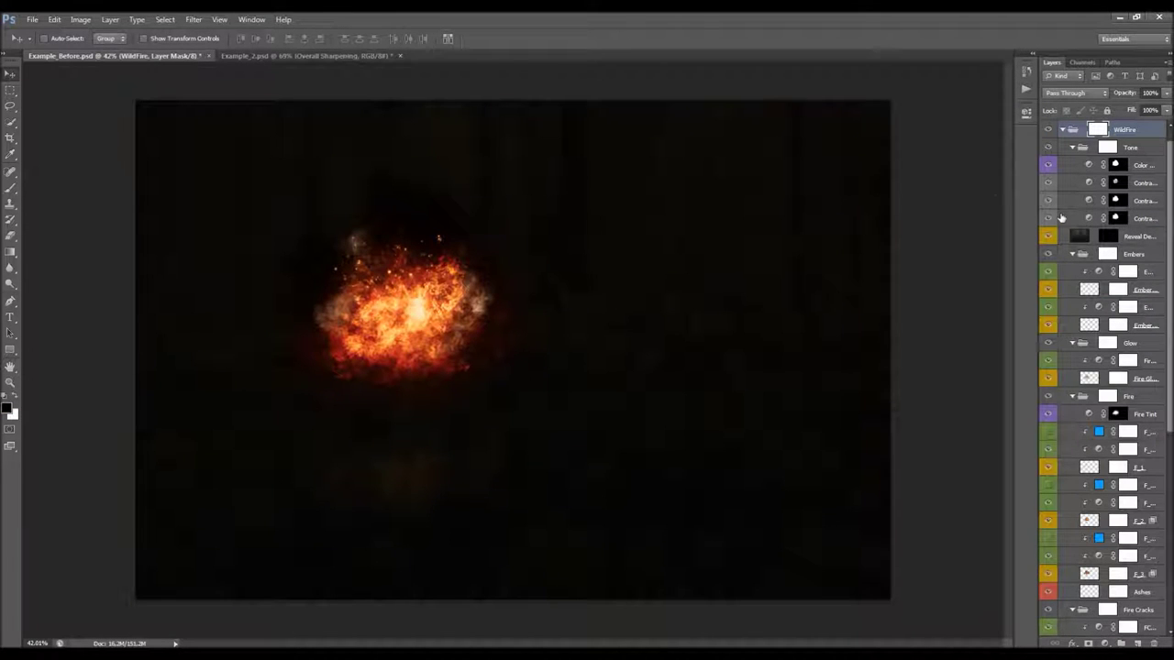
{"action": "left_click_drag", "start_coordinate": [1031, 186], "coordinate": [983, 184]}
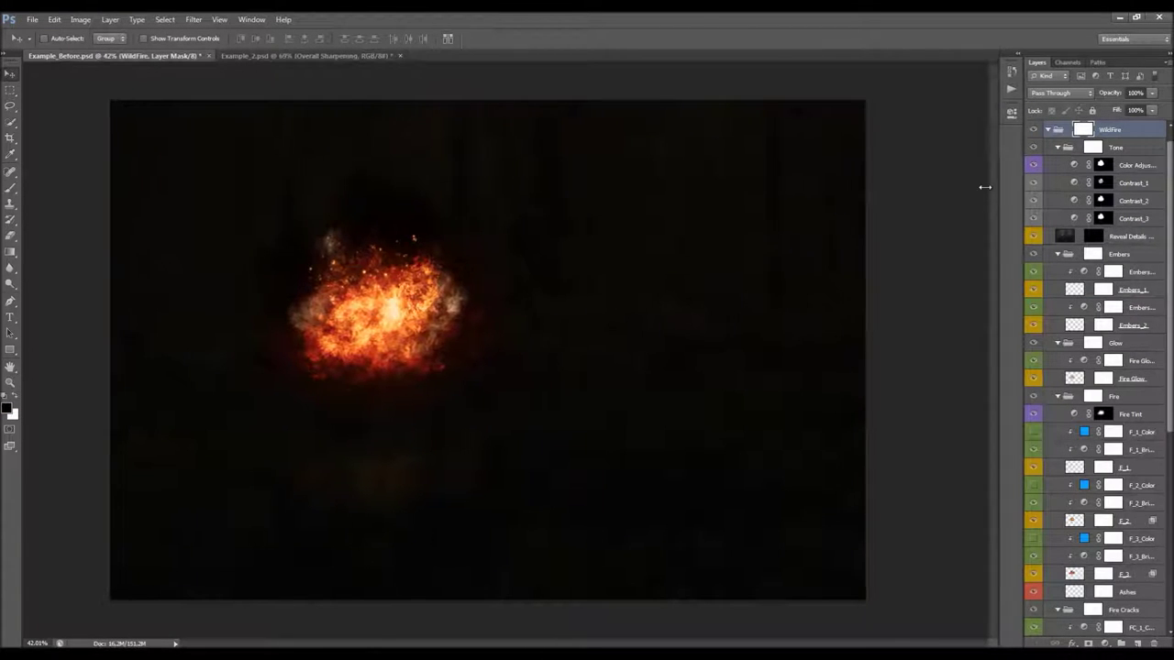
{"action": "scroll", "coordinate": [1106, 230], "scroll_direction": "up", "scroll_amount": 1}
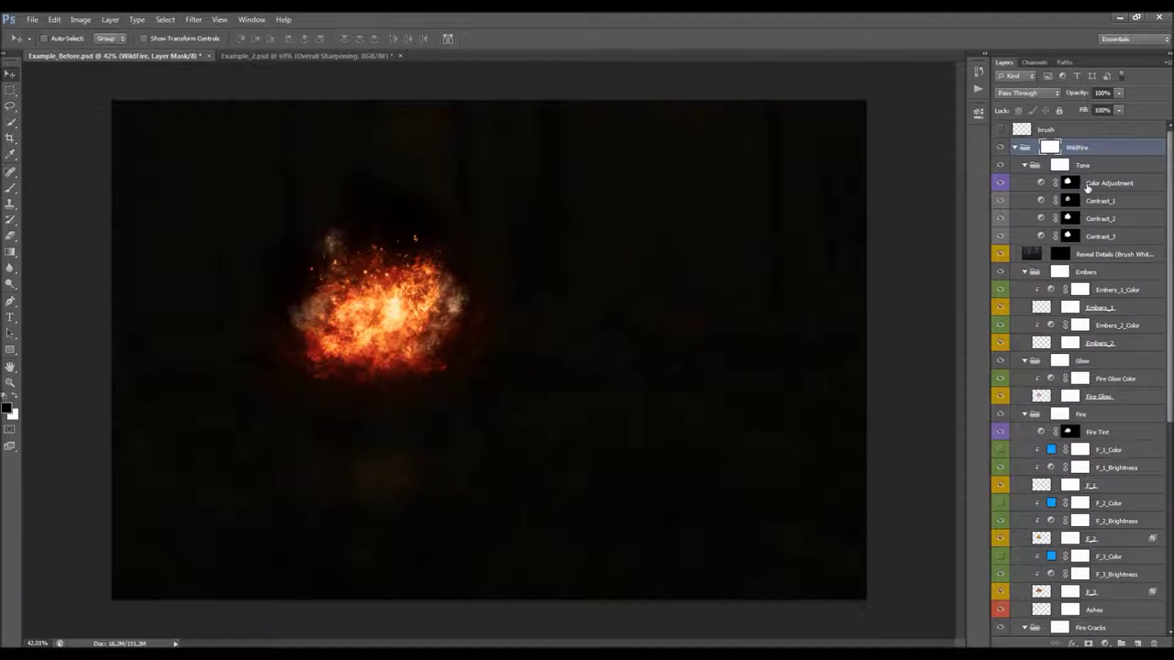
{"action": "scroll", "coordinate": [1088, 187], "scroll_direction": "down", "scroll_amount": 1}
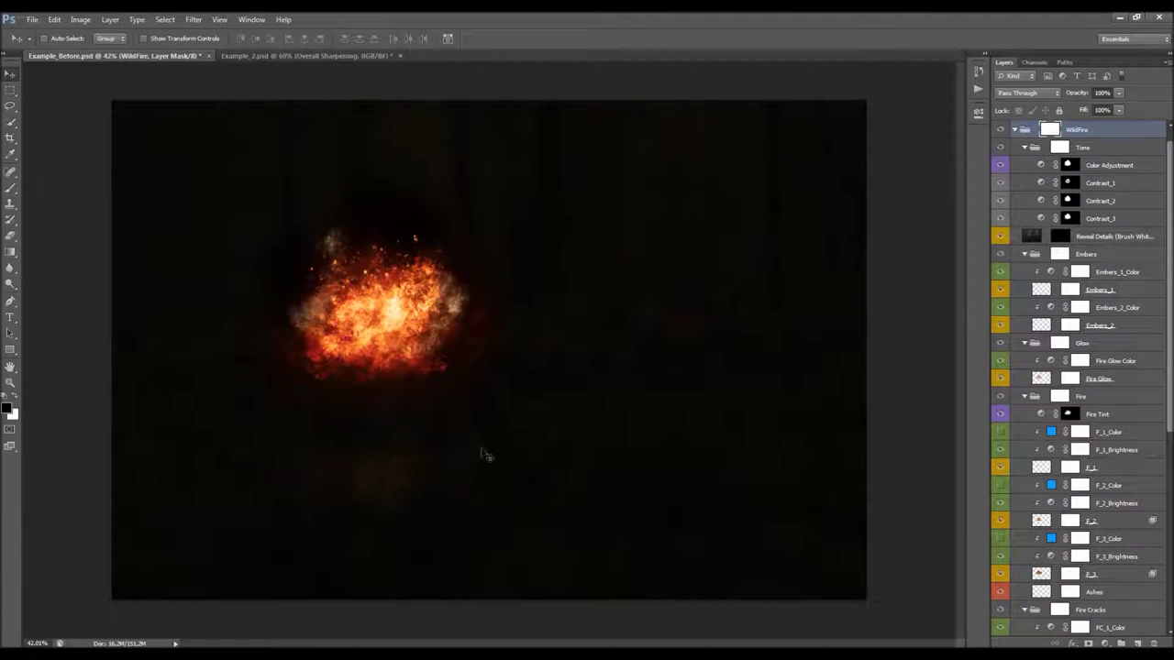
{"action": "mouse_move", "coordinate": [1170, 161]}
{"action": "left_mouse_down"}
{"action": "mouse_move", "coordinate": [1168, 356]}
{"action": "mouse_move", "coordinate": [1152, 137]}
{"action": "mouse_move", "coordinate": [1159, 156]}
{"action": "left_mouse_up"}
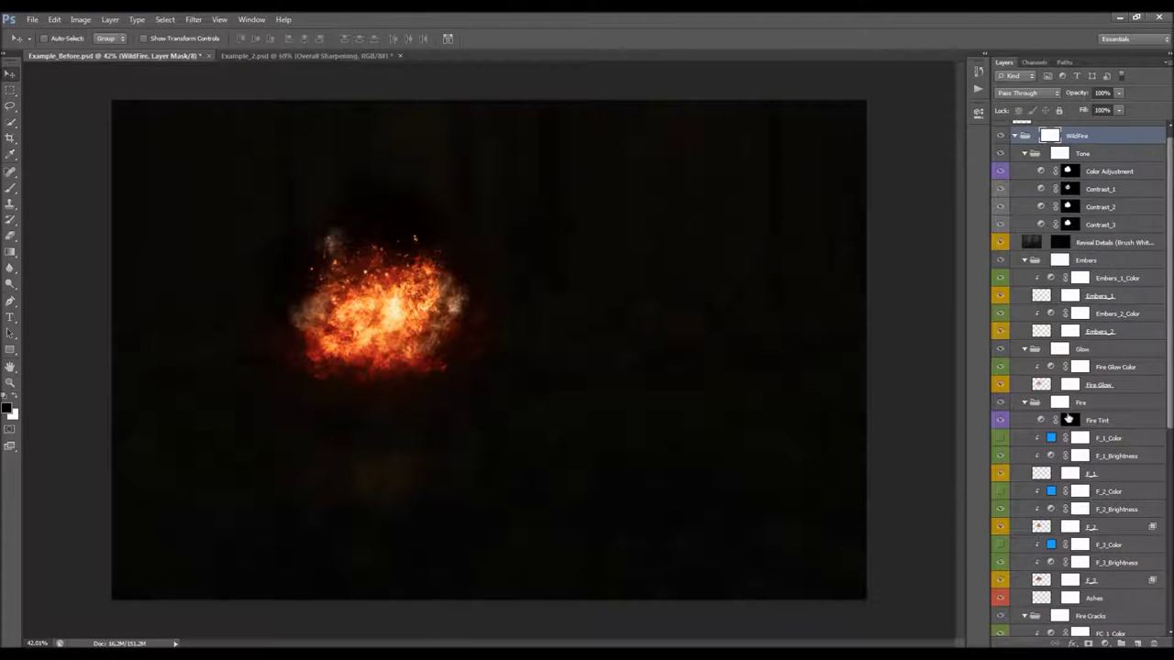
Step: Collapse the WildFire group with all its nested groups, reopen it to check the subgroups, and collapse it again
{"action": "left_click", "coordinate": [1014, 136]}
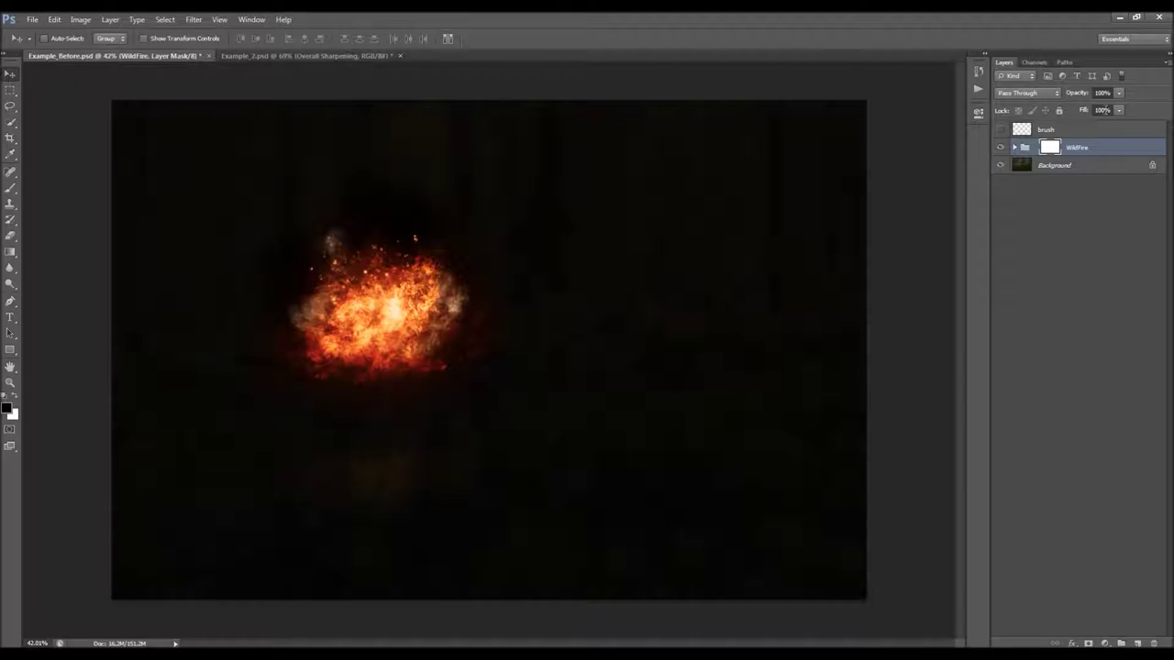
{"action": "left_click", "coordinate": [1014, 147]}
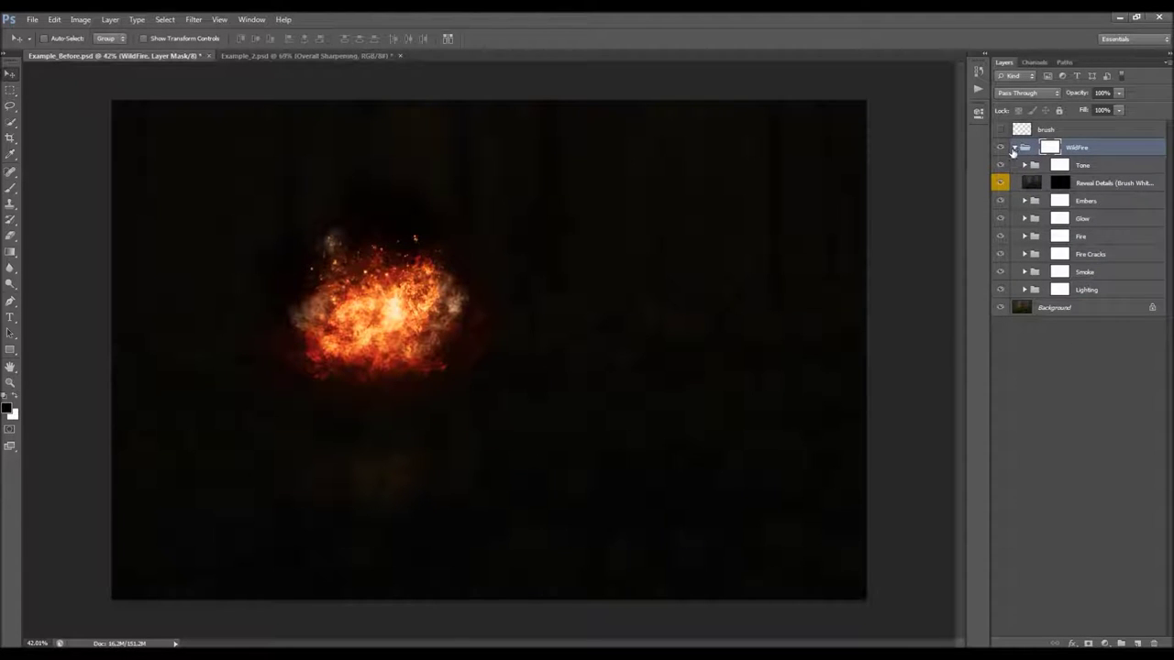
{"action": "left_click", "coordinate": [1014, 149]}
Step: Toggle the brush layer's visibility to compare the painted arc with the extent of the fire
{"action": "left_click", "coordinate": [1054, 131]}
{"action": "left_click", "coordinate": [1001, 129]}
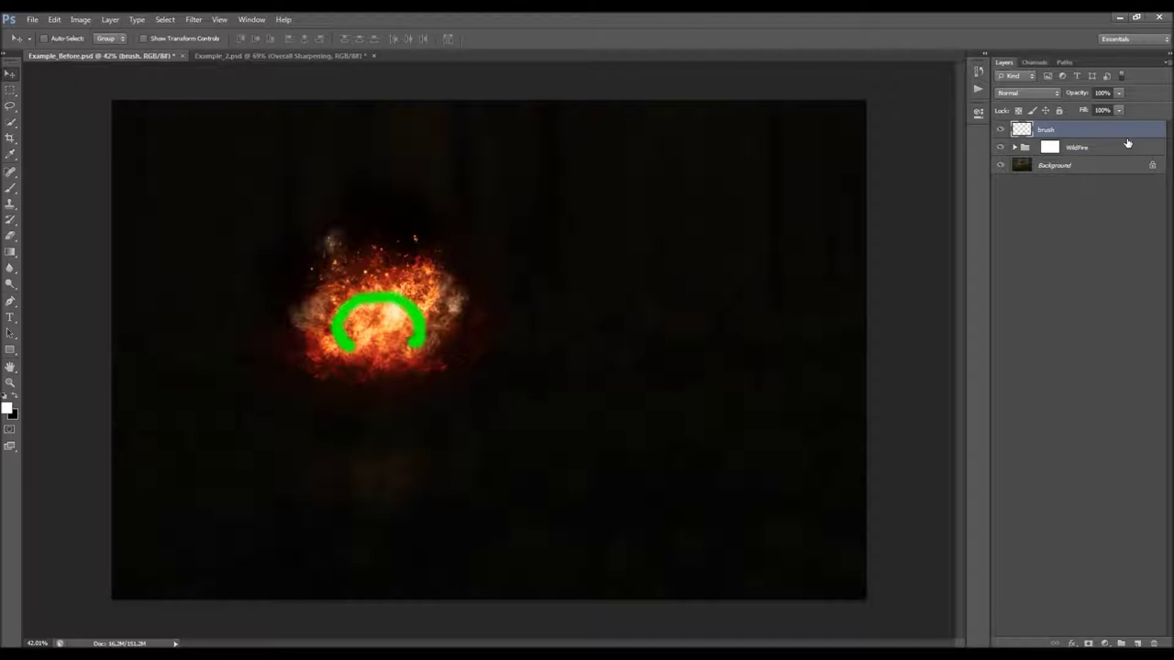
{"action": "left_click", "coordinate": [1000, 129]}
{"action": "left_click", "coordinate": [1000, 129]}
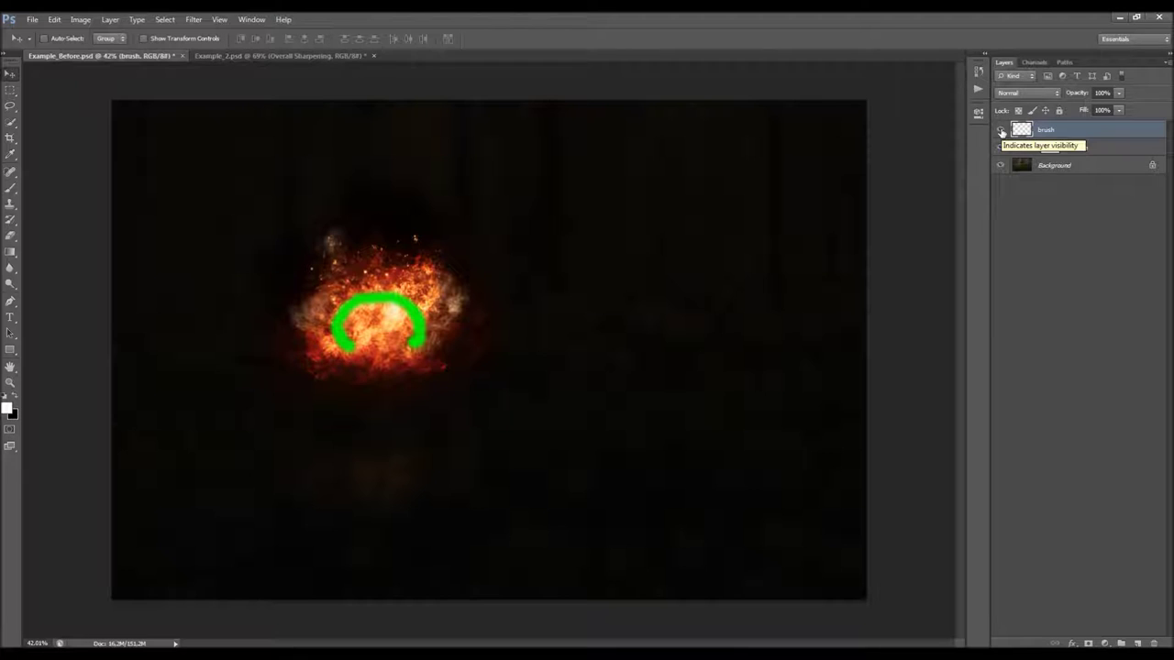
{"action": "scroll", "coordinate": [299, 274], "scroll_direction": "up", "scroll_amount": 1}
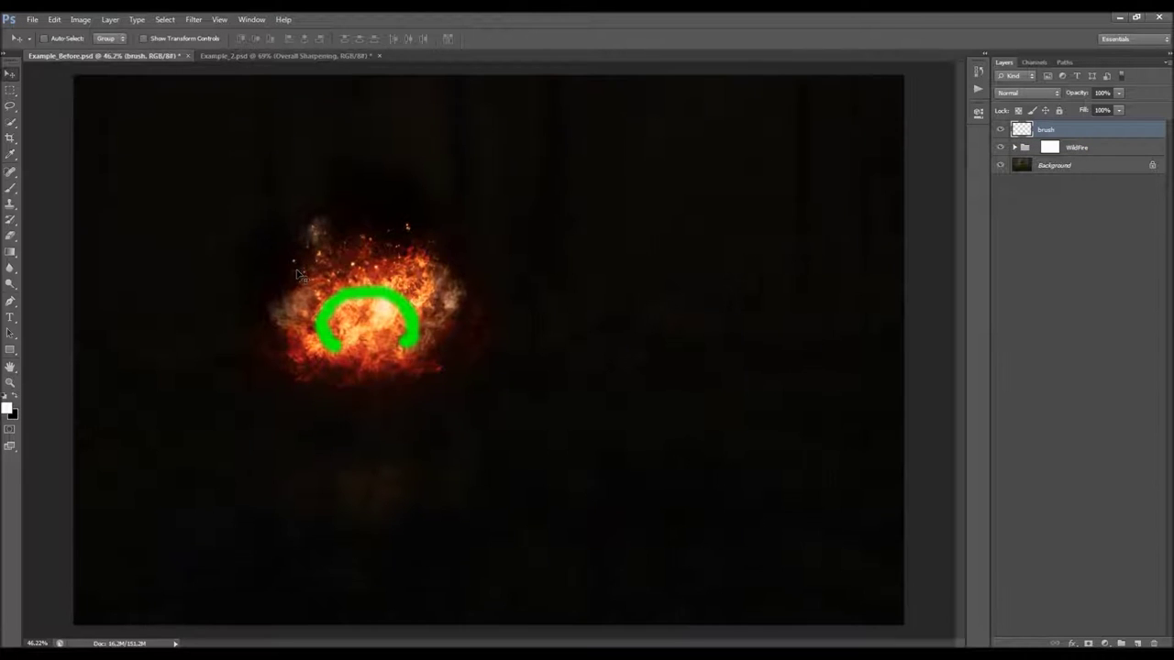
{"action": "scroll", "coordinate": [768, 162], "scroll_direction": "down", "scroll_amount": 1}
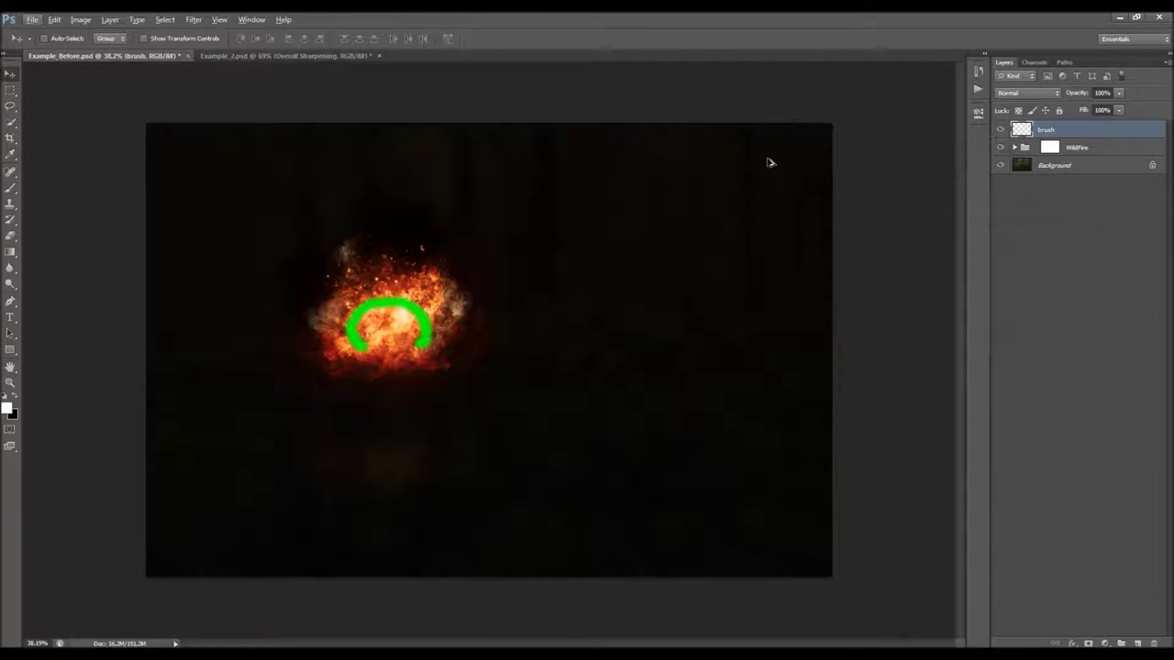
Step: Try preparing a rerun of the action by deleting the WildFire group, selecting the brush layer and showing the Actions
{"action": "left_click", "coordinate": [1094, 150]}
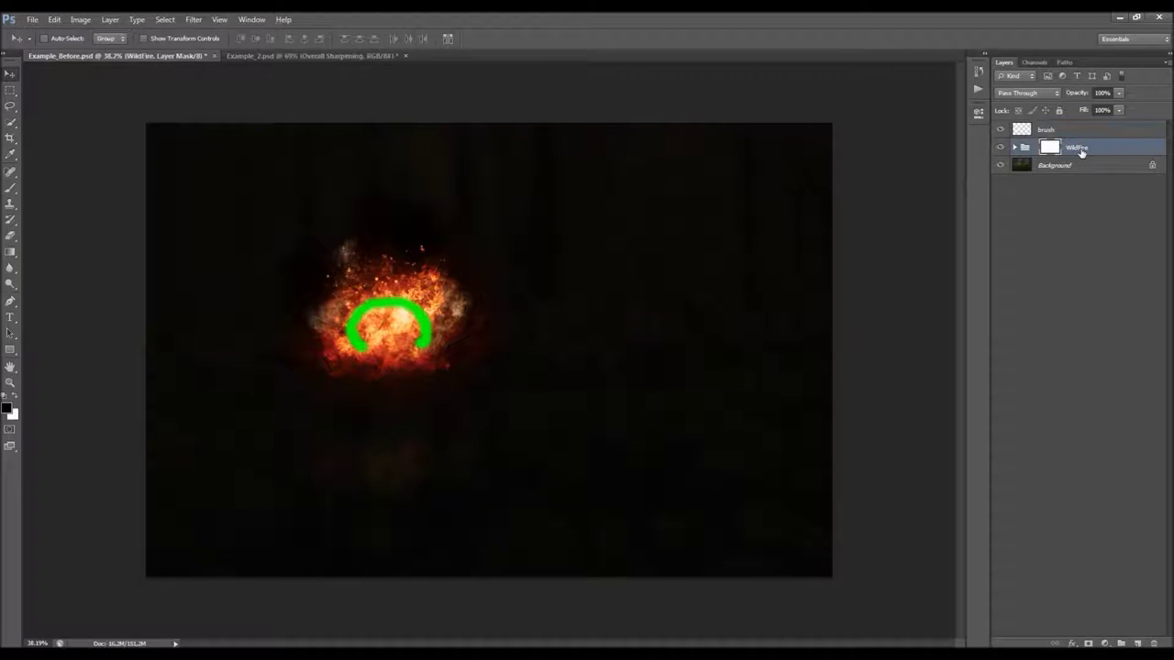
{"action": "key", "text": "Delete"}
{"action": "left_click", "coordinate": [1050, 131]}
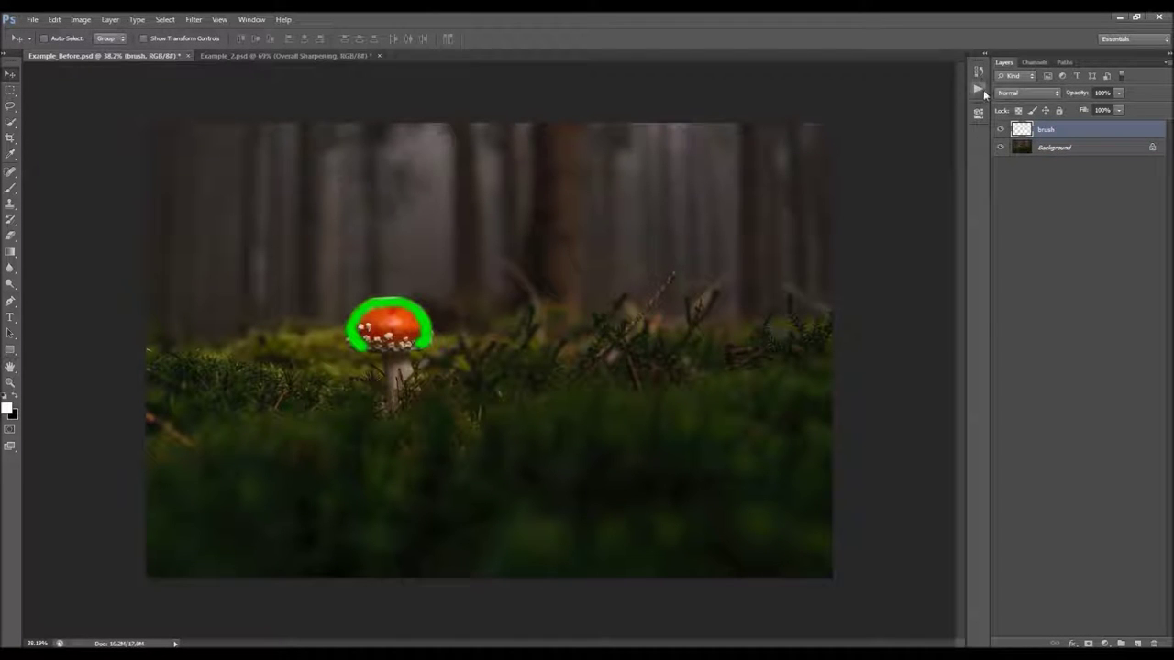
{"action": "left_click", "coordinate": [978, 89]}
{"action": "left_click", "coordinate": [942, 64]}
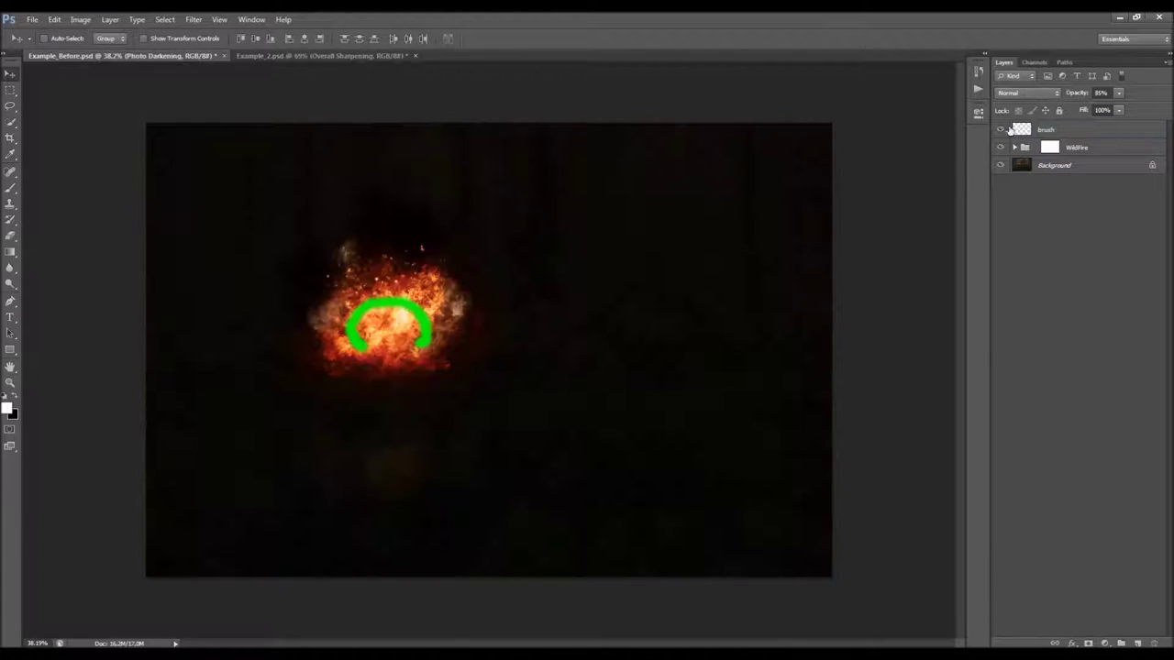
Step: Hide the brush layer and examine the fire effect up close
{"action": "left_click", "coordinate": [999, 130]}
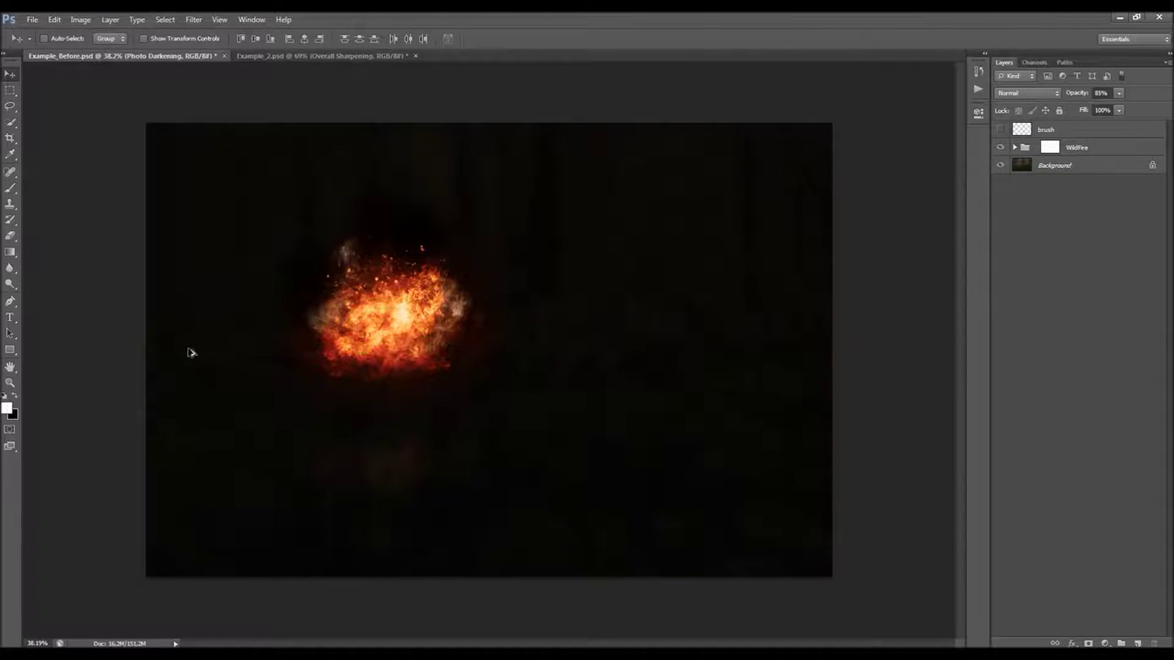
{"action": "scroll", "coordinate": [379, 357], "scroll_direction": "up", "scroll_amount": 3}
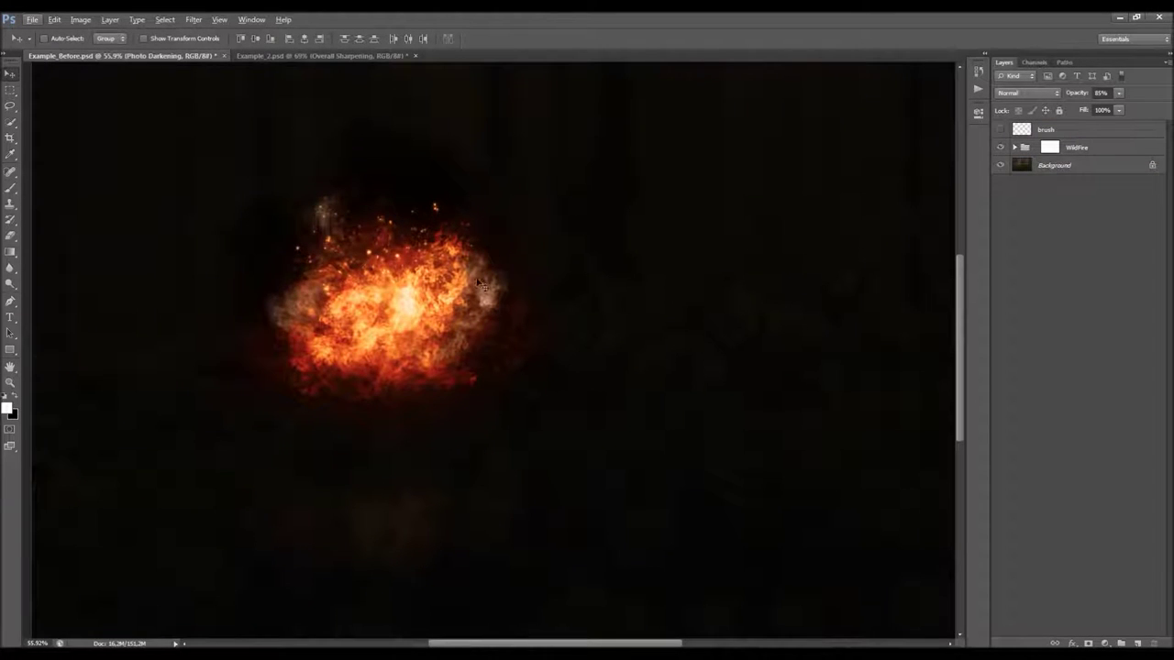
{"action": "scroll", "coordinate": [335, 277], "scroll_direction": "up", "scroll_amount": 1}
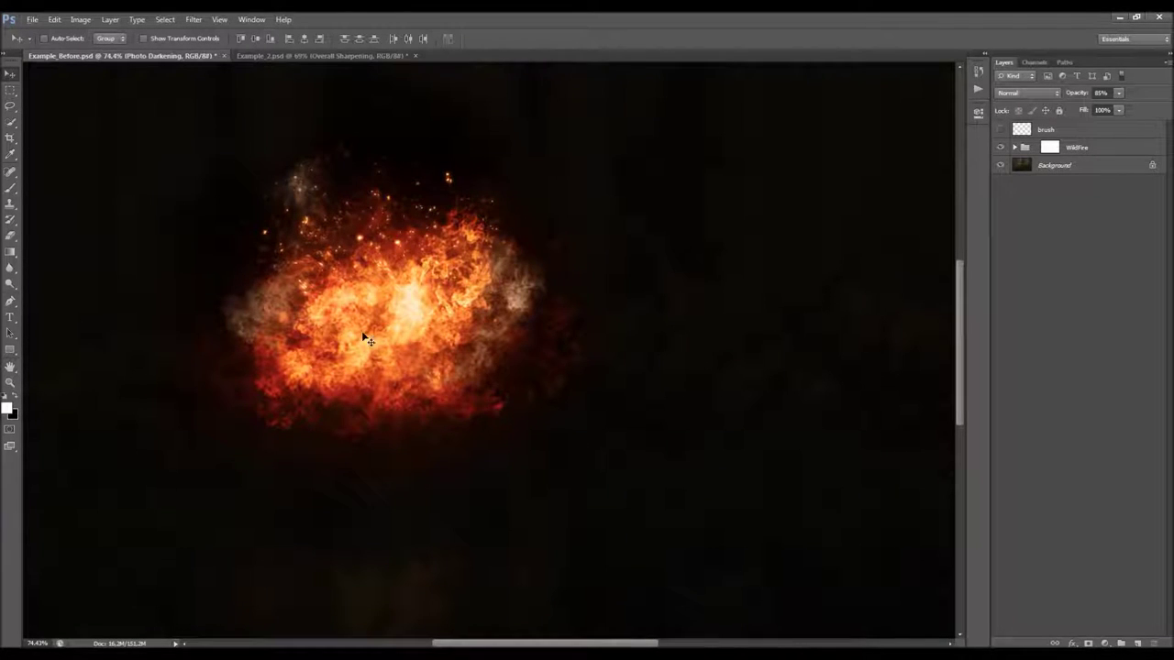
{"action": "scroll", "coordinate": [367, 341], "scroll_direction": "down", "scroll_amount": 3}
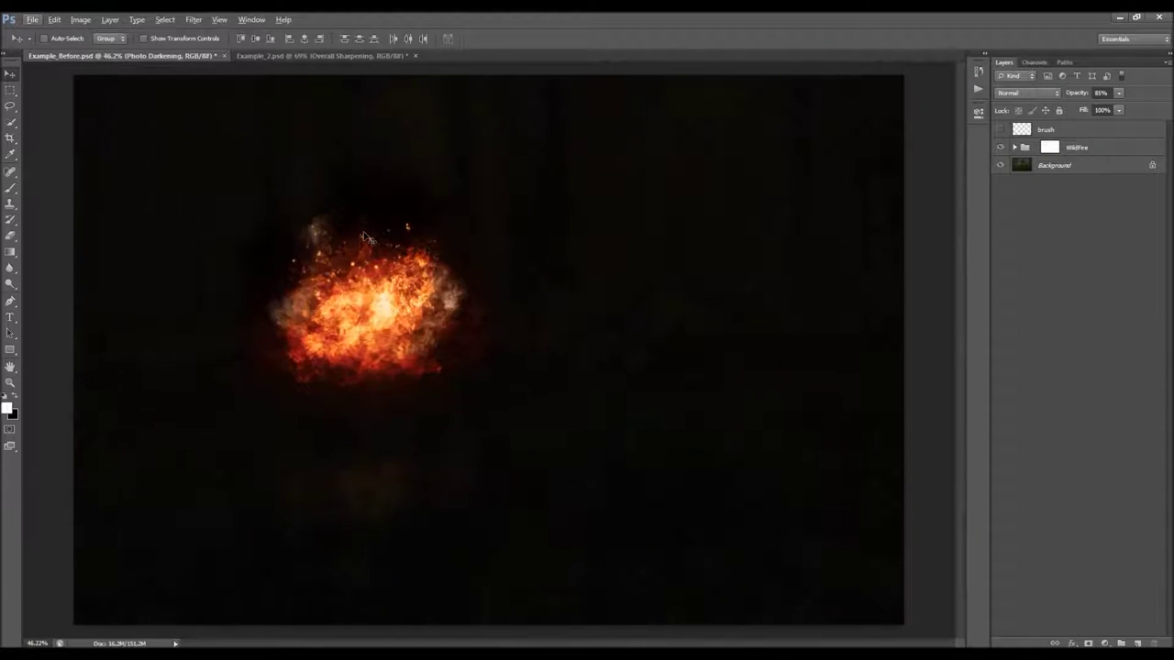
Step: Duplicate the document under its default name, check the original Example_Before.psd and return to the copy
{"action": "left_click", "coordinate": [81, 19]}
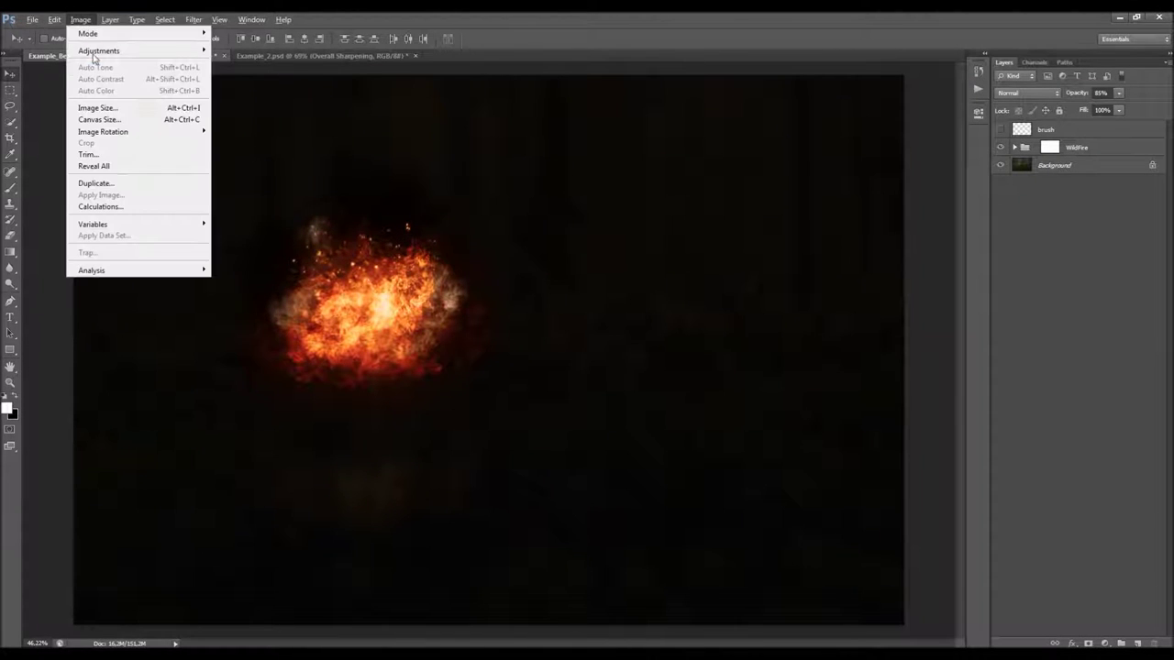
{"action": "left_click", "coordinate": [97, 184]}
{"action": "left_click", "coordinate": [688, 225]}
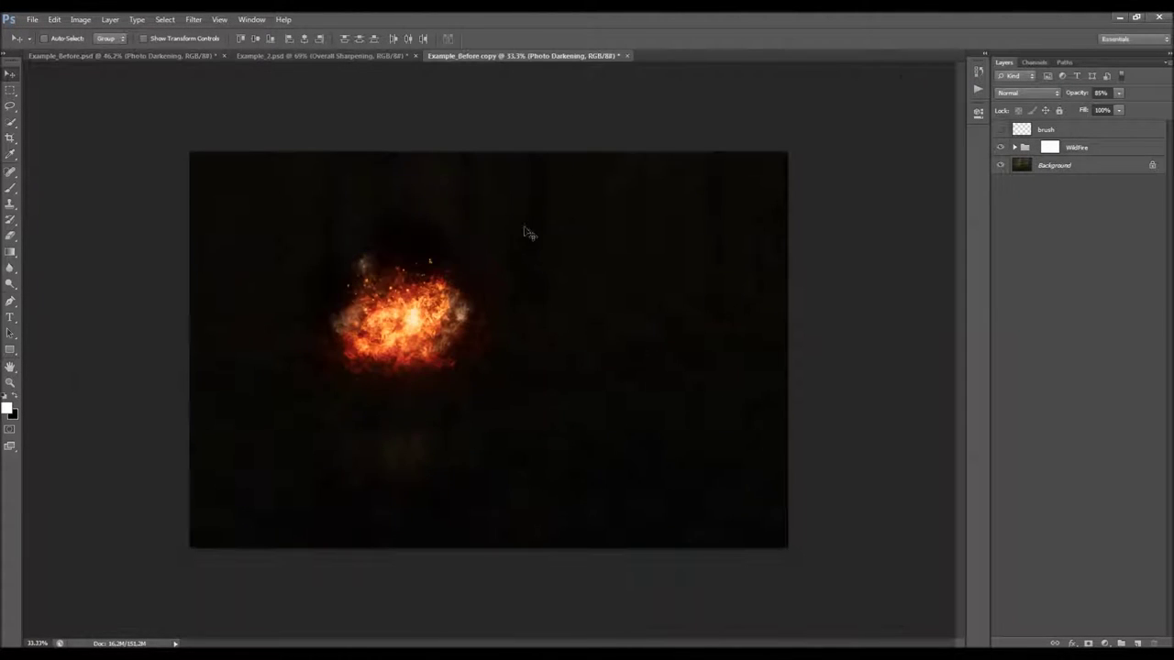
{"action": "scroll", "coordinate": [525, 232], "scroll_direction": "up", "scroll_amount": 2}
{"action": "left_click", "coordinate": [123, 55]}
{"action": "left_click", "coordinate": [486, 55]}
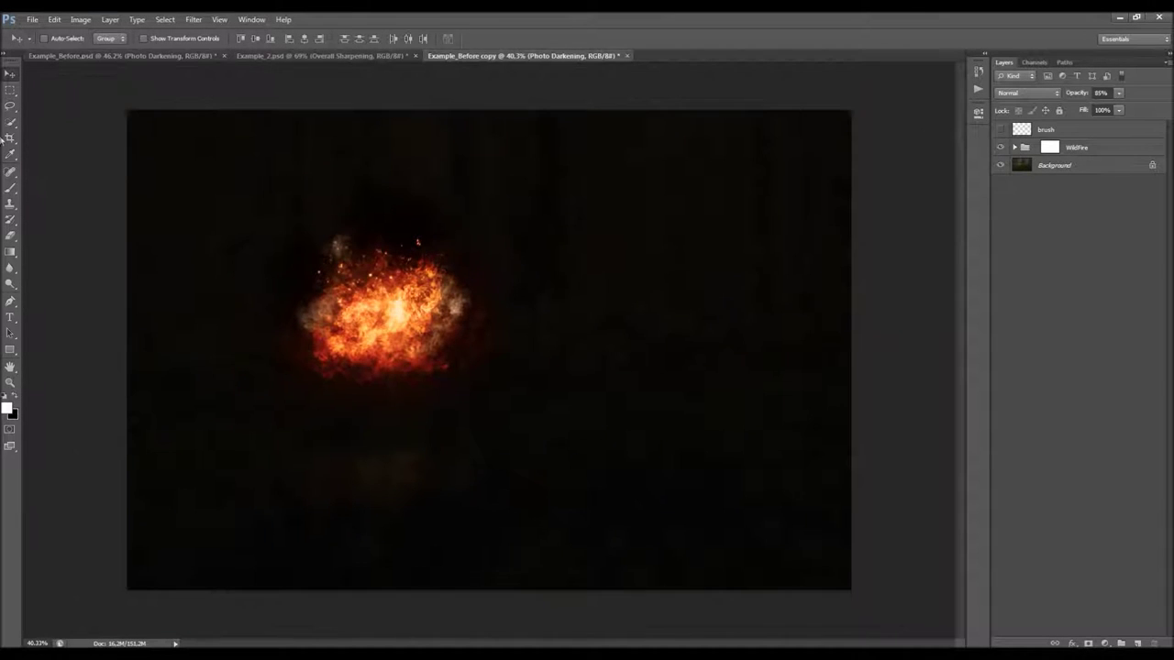
Step: Delete the WildFire group from the document copy, show its brush layer and switch back to the original Example_Before.psd
{"action": "left_click", "coordinate": [1104, 155]}
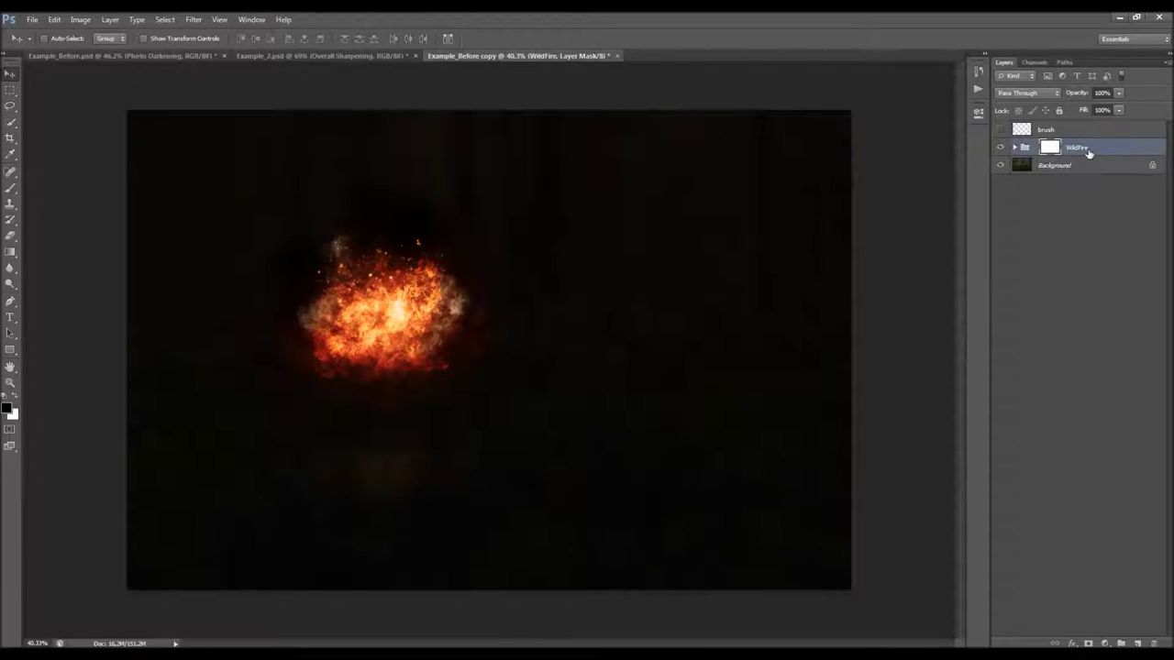
{"action": "key", "text": "Delete"}
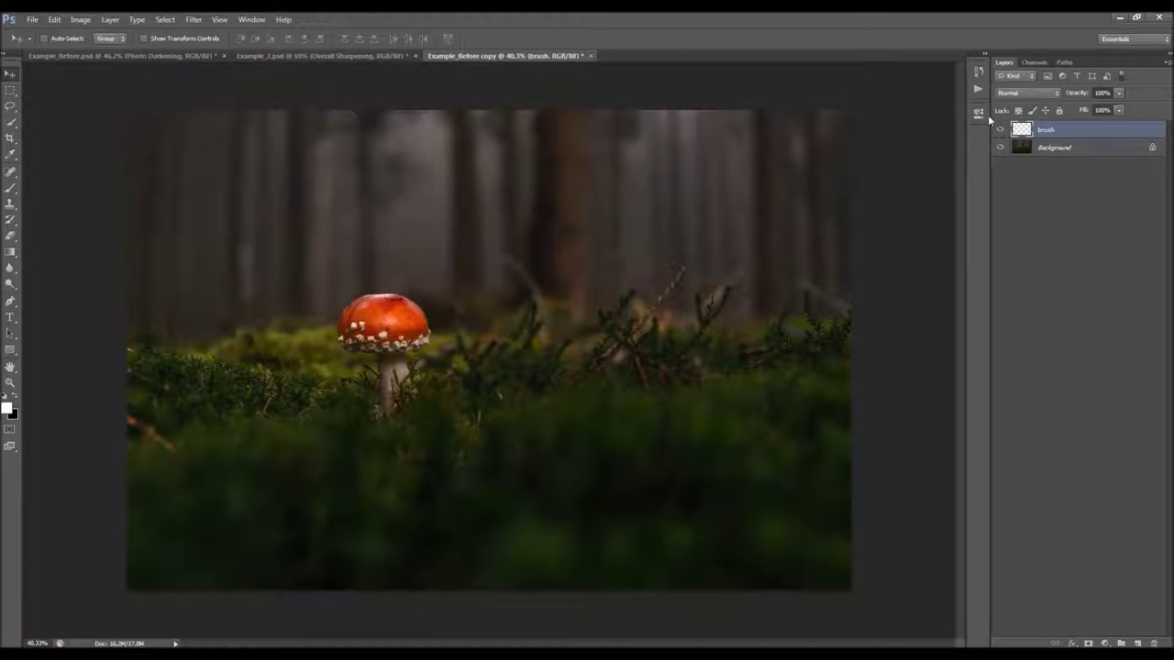
{"action": "left_click", "coordinate": [1000, 129]}
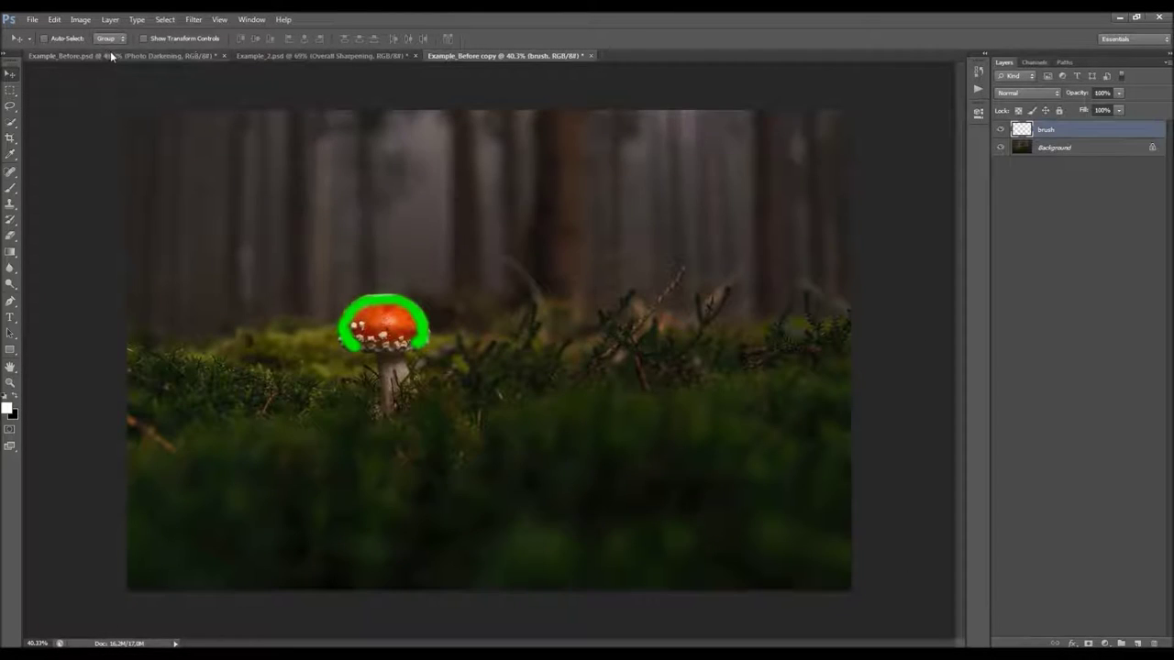
{"action": "left_click", "coordinate": [110, 55]}
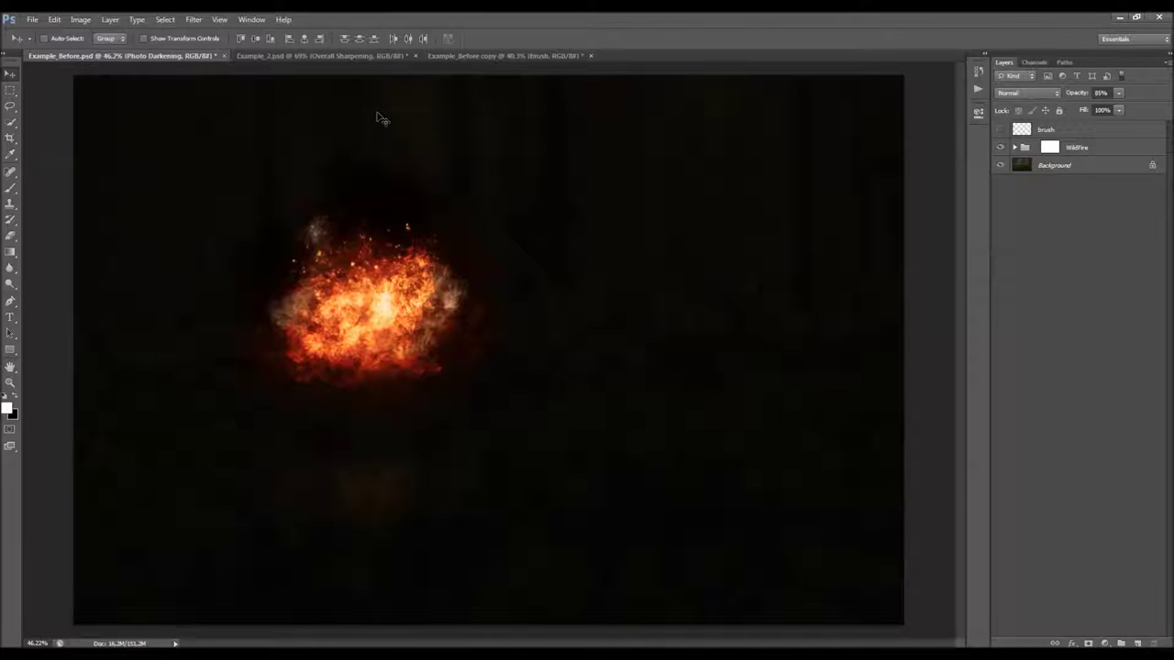
Step: Close the Example_Before copy document without saving it
{"action": "left_click", "coordinate": [448, 55]}
{"action": "left_click", "coordinate": [590, 55]}
{"action": "left_click", "coordinate": [600, 254]}
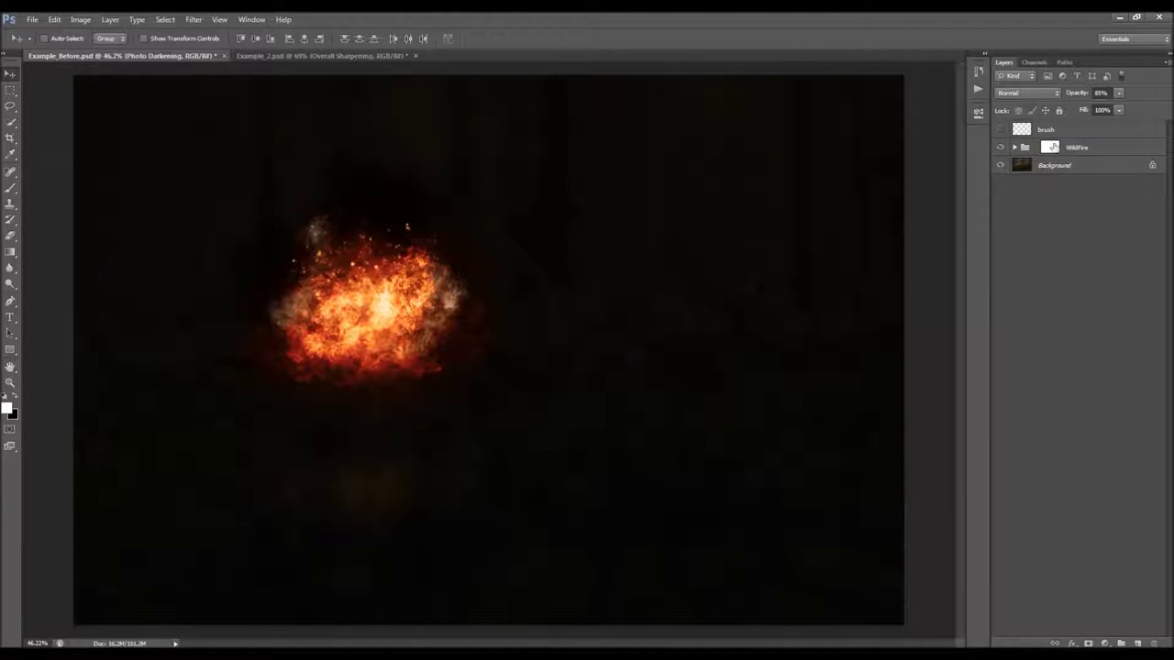
Step: Toggle the brush layer and the WildFire group in Example_Before.psd to compare the image with and without them
{"action": "left_click", "coordinate": [1036, 129]}
{"action": "left_click", "coordinate": [1001, 129]}
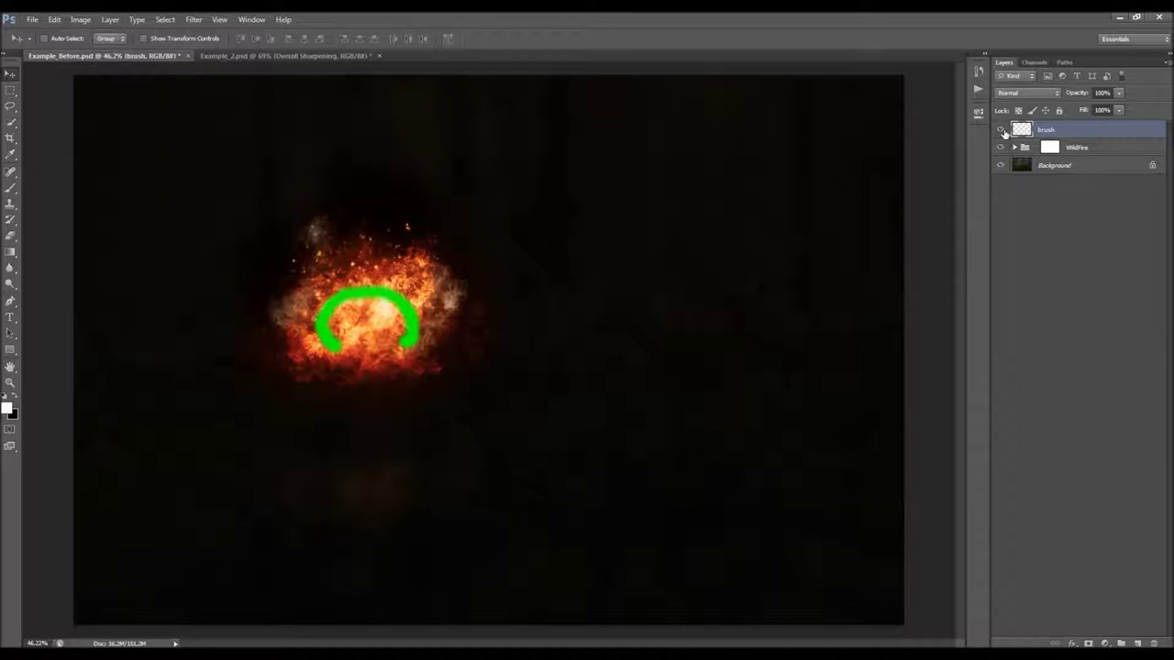
{"action": "left_click", "coordinate": [1001, 130]}
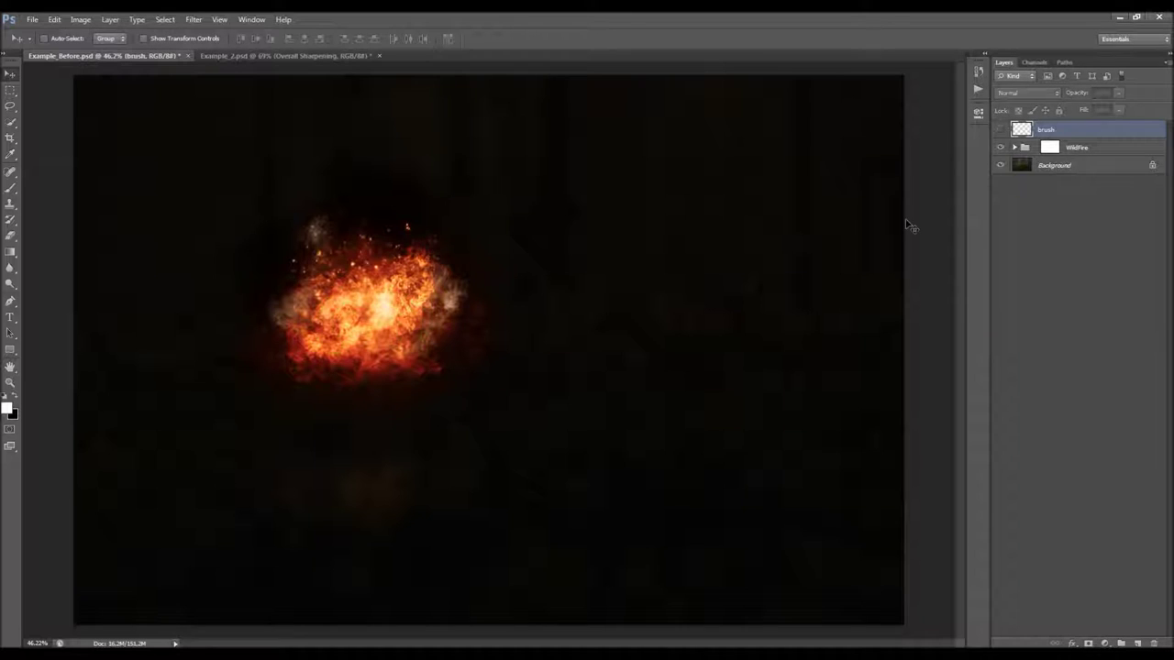
{"action": "left_click", "coordinate": [1103, 151]}
{"action": "left_click", "coordinate": [999, 148]}
{"action": "left_click", "coordinate": [999, 148]}
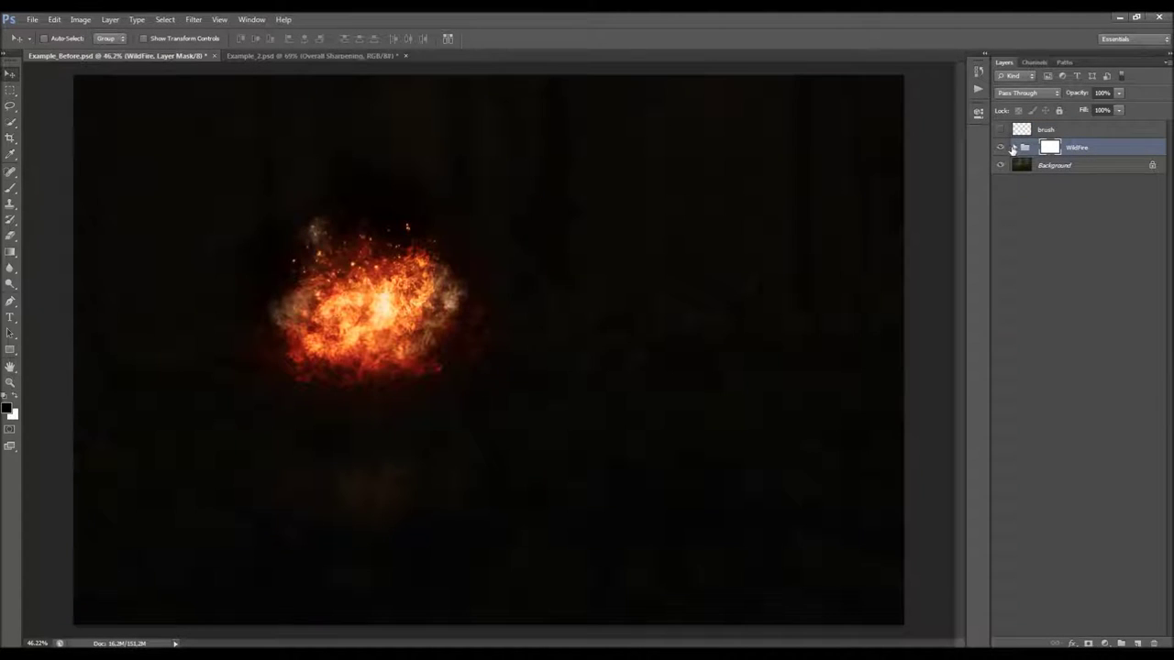
Step: Expand the WildFire group and hide its Lighting group, comparing the photo with and without the lighting
{"action": "left_click", "coordinate": [1014, 147]}
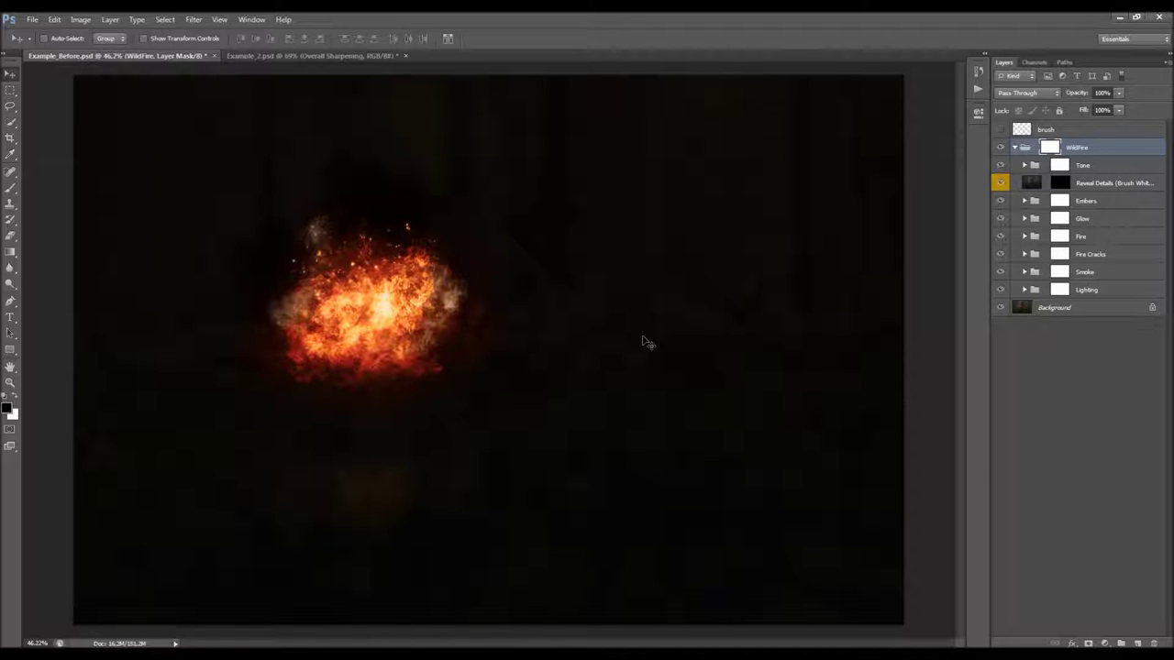
{"action": "left_click", "coordinate": [1099, 289]}
{"action": "left_click", "coordinate": [999, 289]}
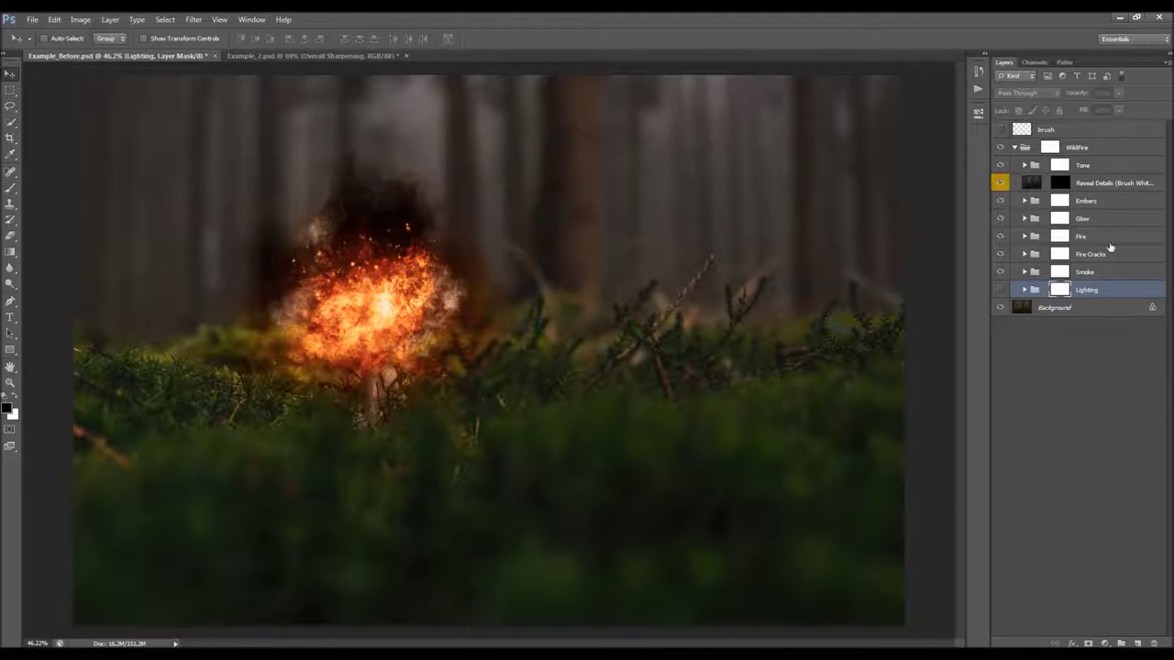
{"action": "scroll", "coordinate": [538, 216], "scroll_direction": "down", "scroll_amount": 2}
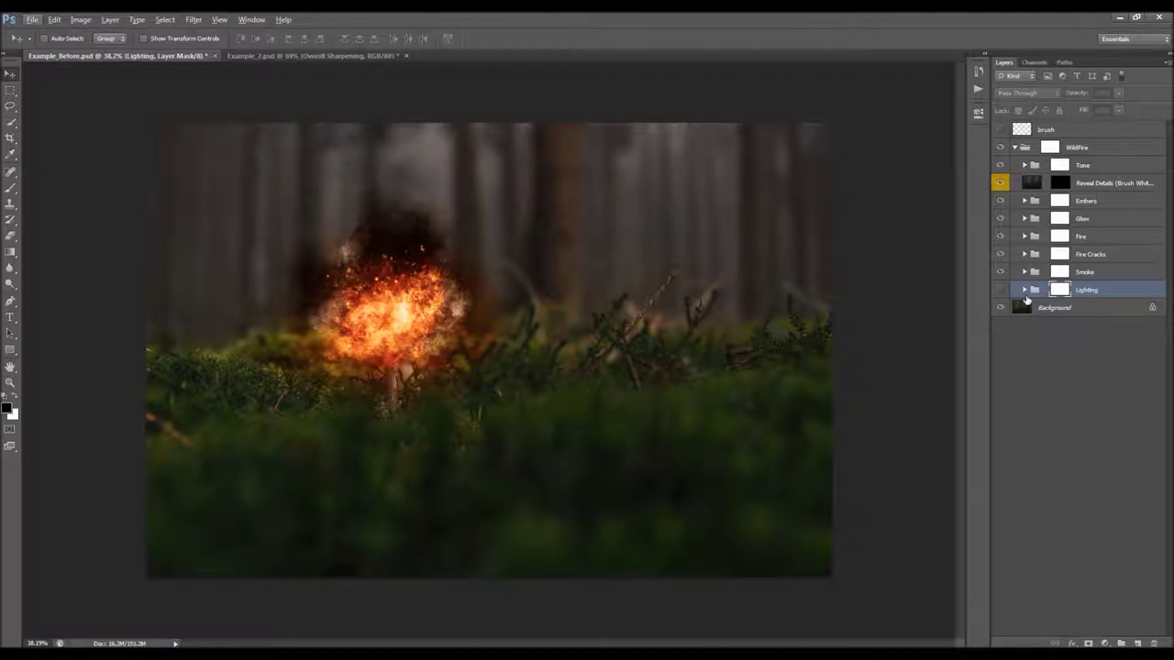
{"action": "left_click", "coordinate": [1005, 292]}
{"action": "left_click", "coordinate": [1006, 291]}
{"action": "scroll", "coordinate": [353, 293], "scroll_direction": "up", "scroll_amount": 1}
{"action": "scroll", "coordinate": [354, 294], "scroll_direction": "down", "scroll_amount": 1}
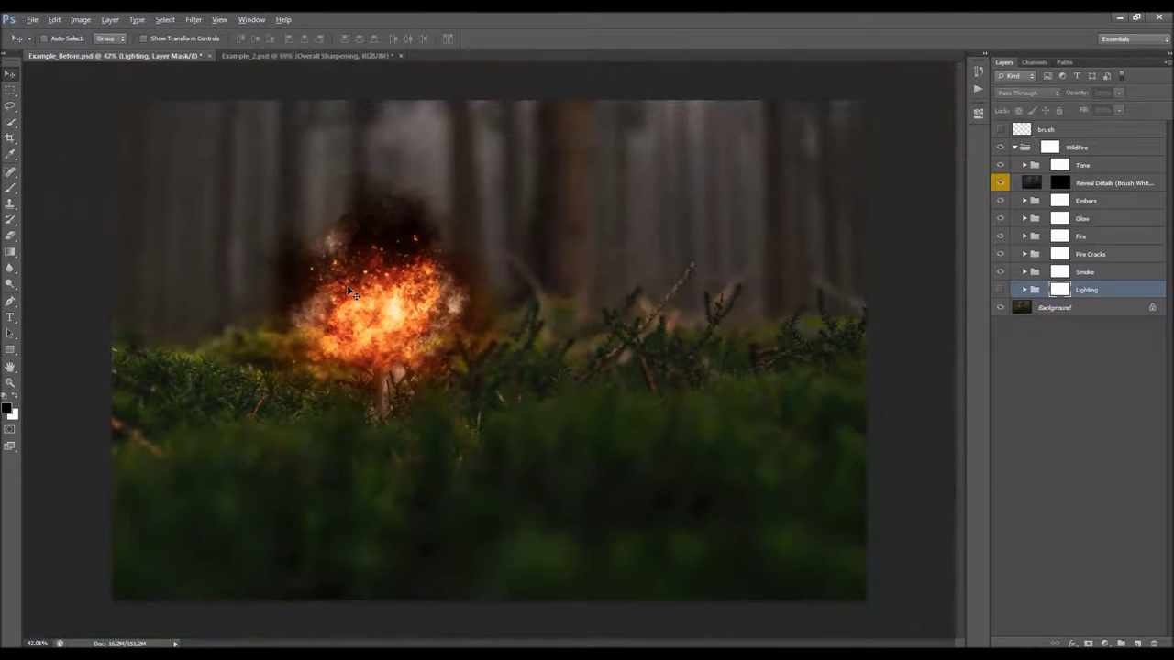
{"action": "scroll", "coordinate": [353, 293], "scroll_direction": "up", "scroll_amount": 1}
Step: Toggle the Tone group's visibility repeatedly to compare its effect on the fire
{"action": "left_click", "coordinate": [1081, 169]}
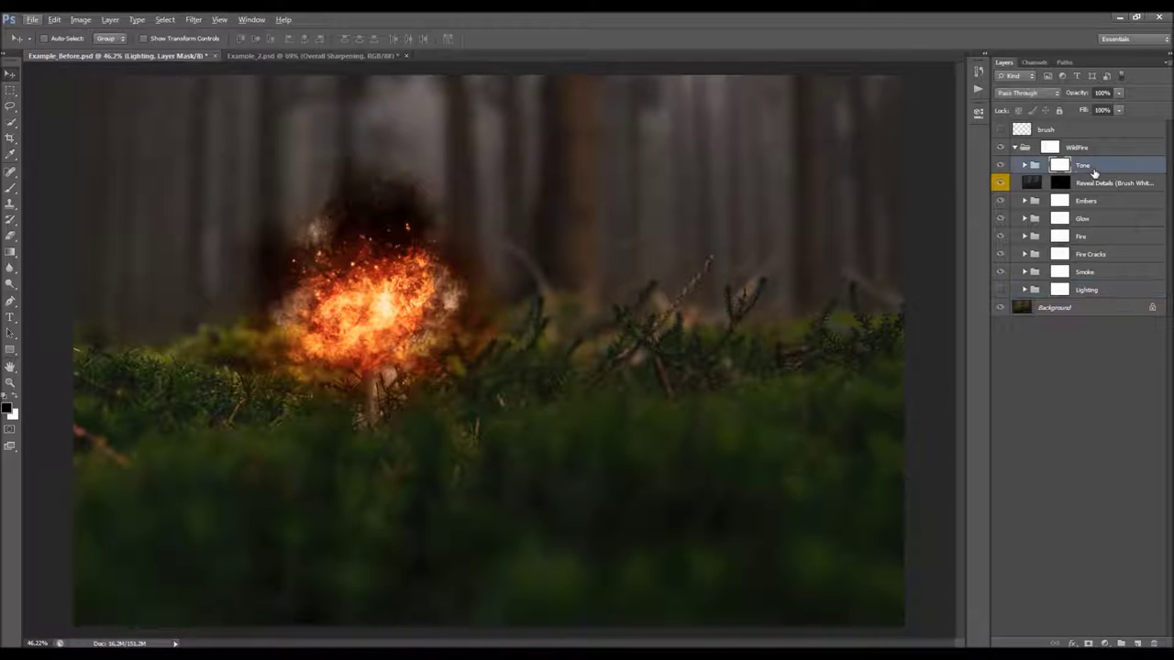
{"action": "left_click", "coordinate": [999, 165]}
{"action": "left_click", "coordinate": [999, 165]}
{"action": "left_click", "coordinate": [1000, 165]}
{"action": "left_click", "coordinate": [1000, 165]}
{"action": "left_click", "coordinate": [1000, 165]}
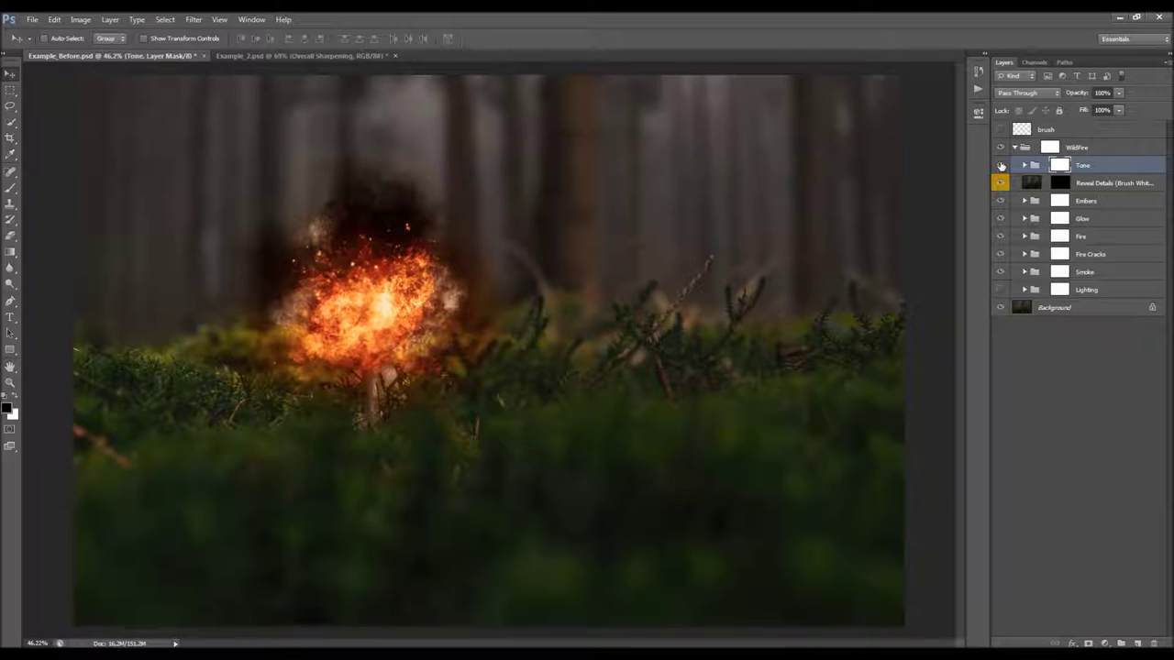
{"action": "left_click", "coordinate": [1000, 165]}
{"action": "left_click", "coordinate": [1000, 165]}
Step: Expand the Tone group and review the photo filter presets and color options of the Color Adjustment layer
{"action": "left_click", "coordinate": [1024, 165]}
{"action": "left_click", "coordinate": [1127, 183]}
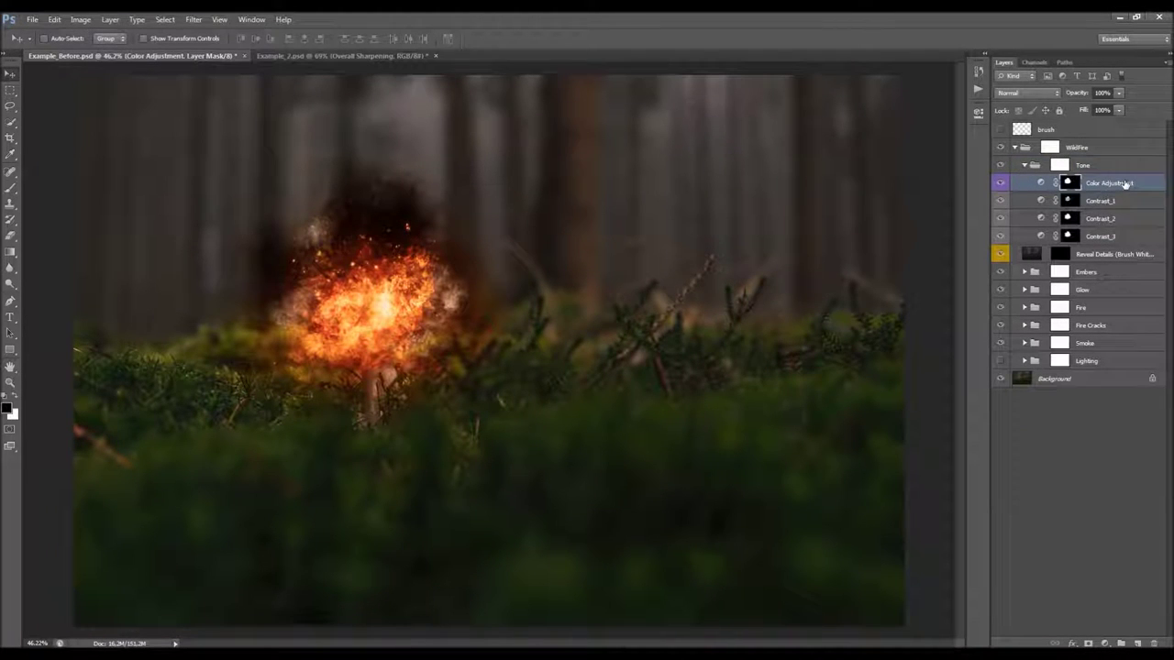
{"action": "double_click", "coordinate": [1041, 183]}
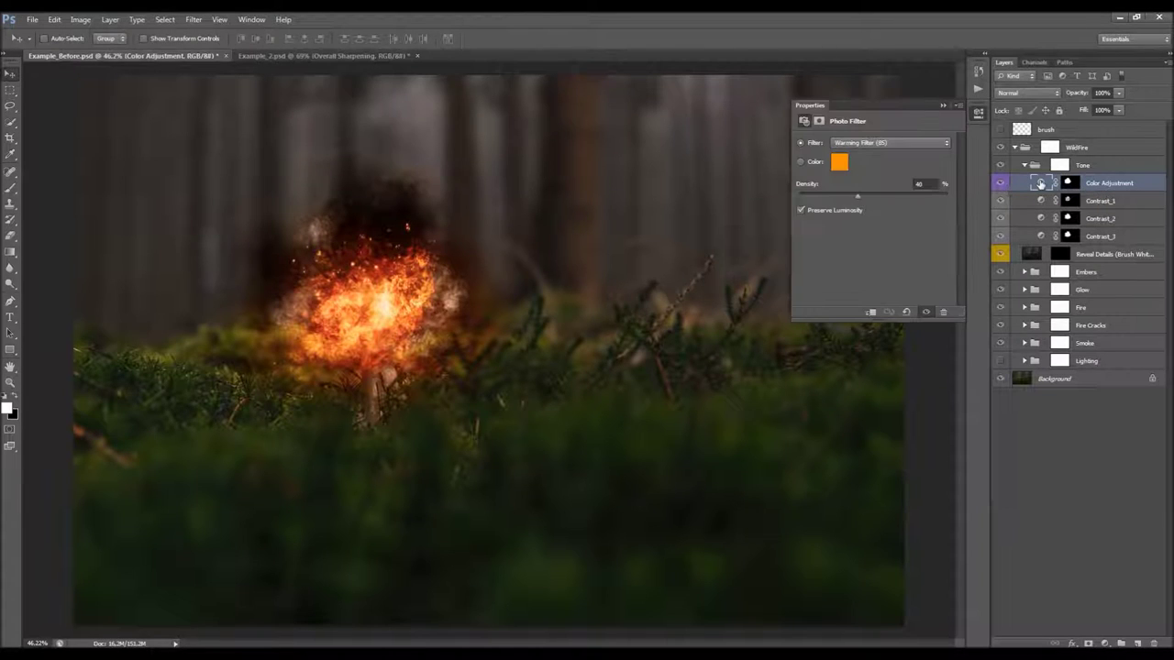
{"action": "left_click", "coordinate": [875, 143]}
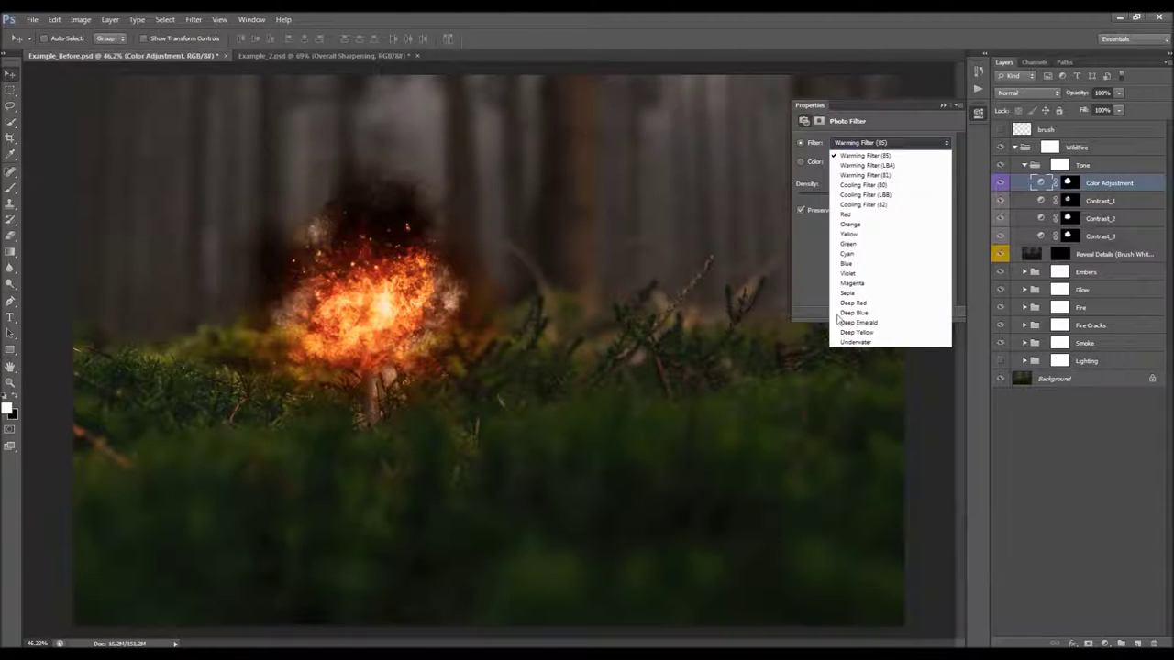
{"action": "left_click", "coordinate": [877, 147]}
{"action": "left_click", "coordinate": [801, 162]}
{"action": "left_click", "coordinate": [835, 163]}
{"action": "left_click", "coordinate": [755, 154]}
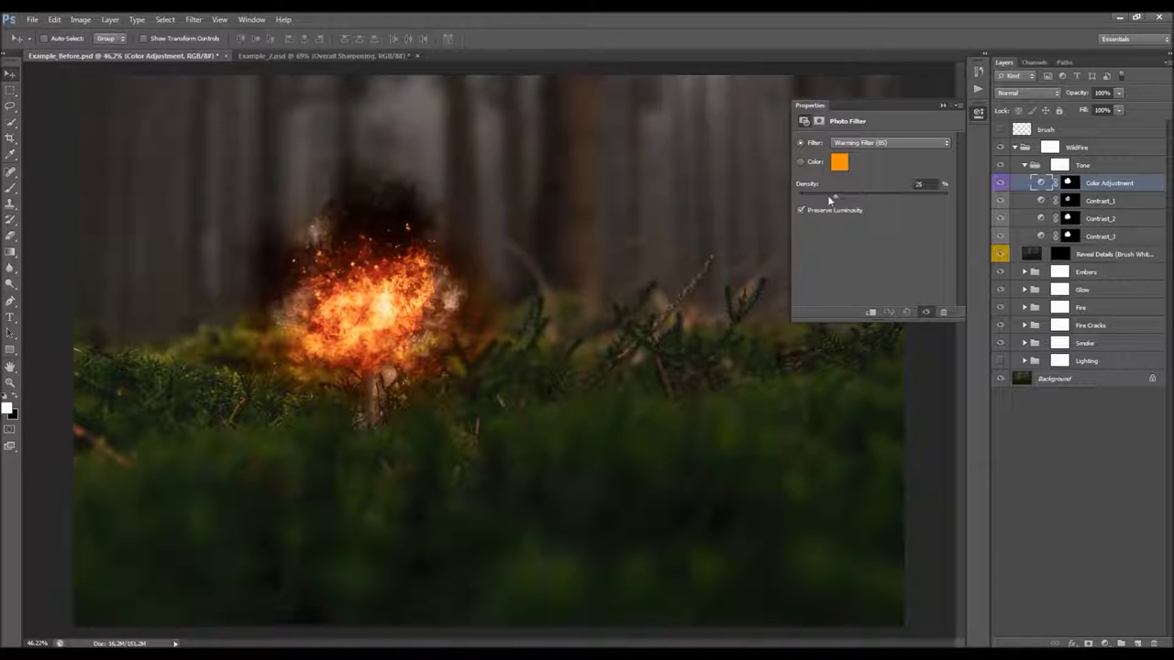
Step: Try lower and higher density values for the Color Adjustment layer's photo filter
{"action": "left_click_drag", "start_coordinate": [889, 198], "coordinate": [847, 203]}
{"action": "left_click_drag", "start_coordinate": [895, 204], "coordinate": [783, 209]}
{"action": "mouse_move", "coordinate": [880, 209]}
{"action": "left_mouse_down"}
{"action": "mouse_move", "coordinate": [839, 211]}
{"action": "mouse_move", "coordinate": [858, 217]}
{"action": "left_mouse_up"}
Step: Select the Contrast_1 curves layer and toggle its visibility to compare its effect
{"action": "left_click", "coordinate": [1117, 202]}
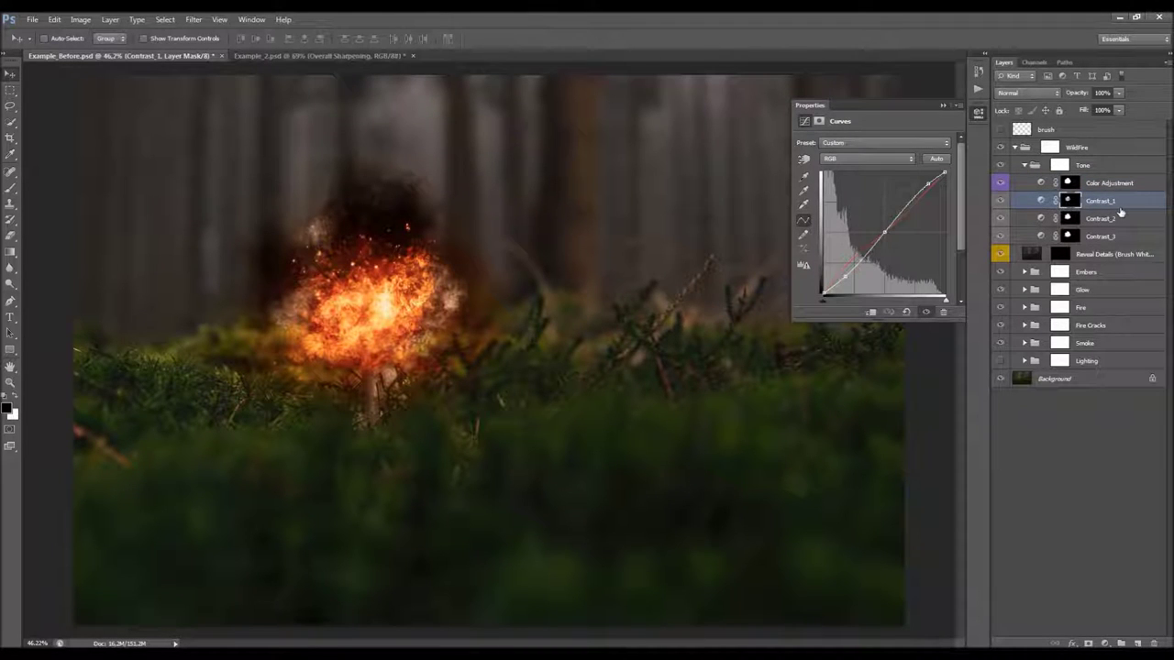
{"action": "left_click", "coordinate": [999, 201]}
{"action": "left_click", "coordinate": [998, 201]}
{"action": "left_click", "coordinate": [999, 201]}
{"action": "left_click", "coordinate": [999, 201]}
{"action": "left_click", "coordinate": [999, 201]}
Step: Inspect the Red and RGB channel curves of the Contrast_1 layer and close its adjustment settings
{"action": "left_click", "coordinate": [847, 159]}
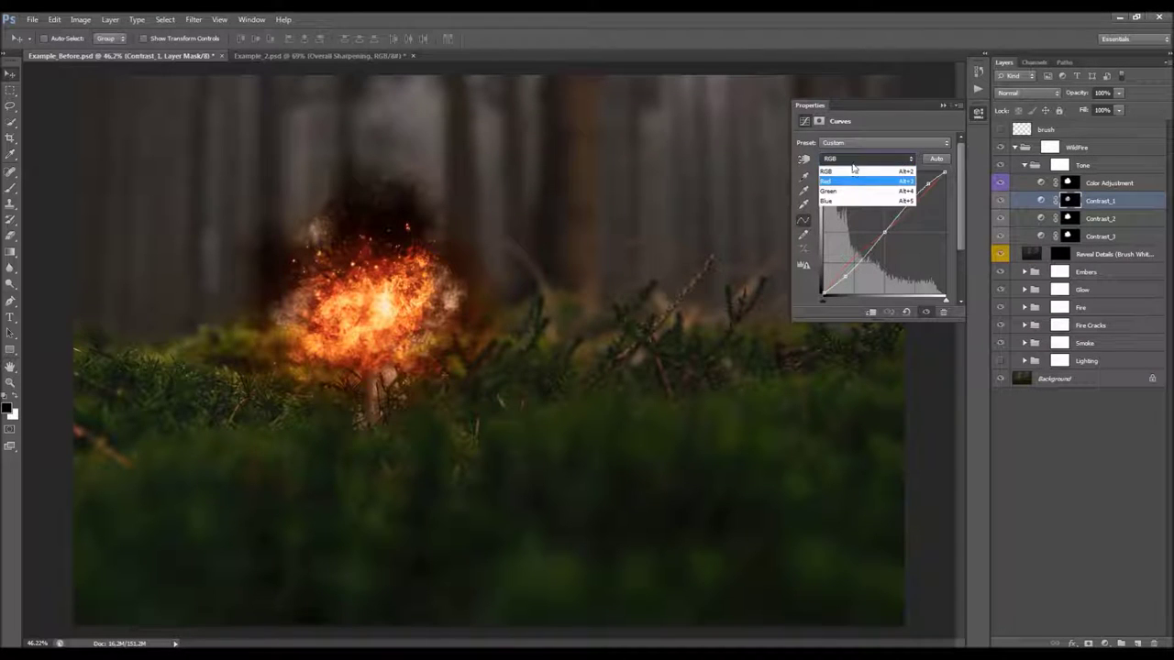
{"action": "left_click", "coordinate": [852, 171]}
{"action": "left_click", "coordinate": [859, 166]}
{"action": "left_click", "coordinate": [850, 178]}
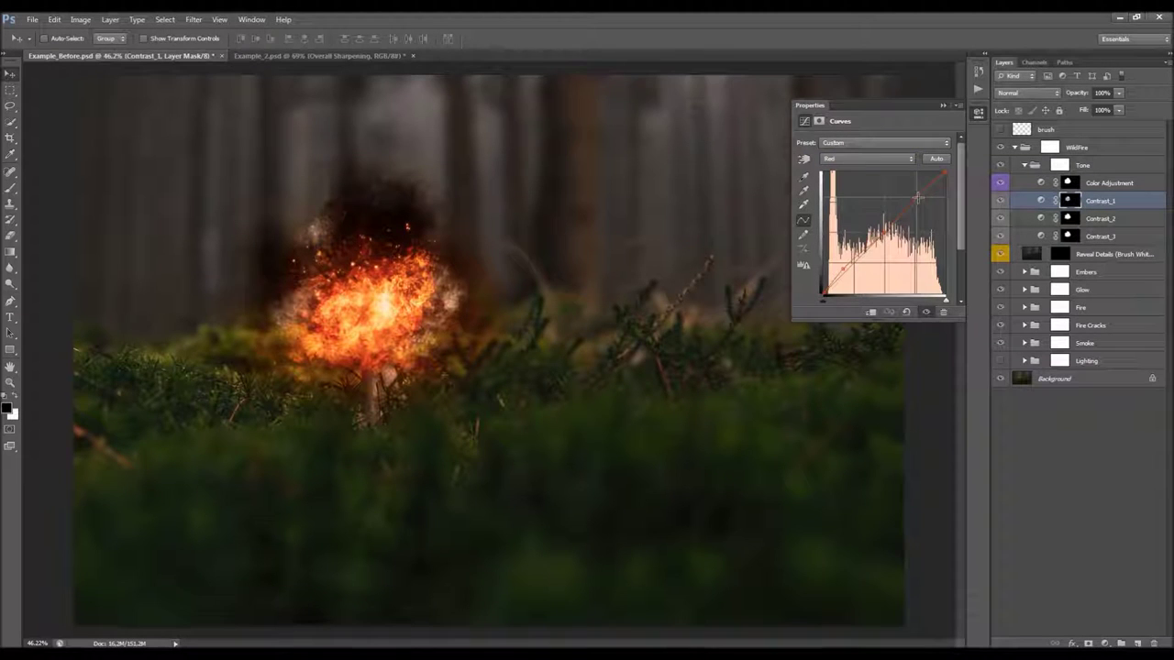
{"action": "left_click", "coordinate": [906, 312]}
{"action": "left_click", "coordinate": [876, 158]}
{"action": "left_click", "coordinate": [853, 160]}
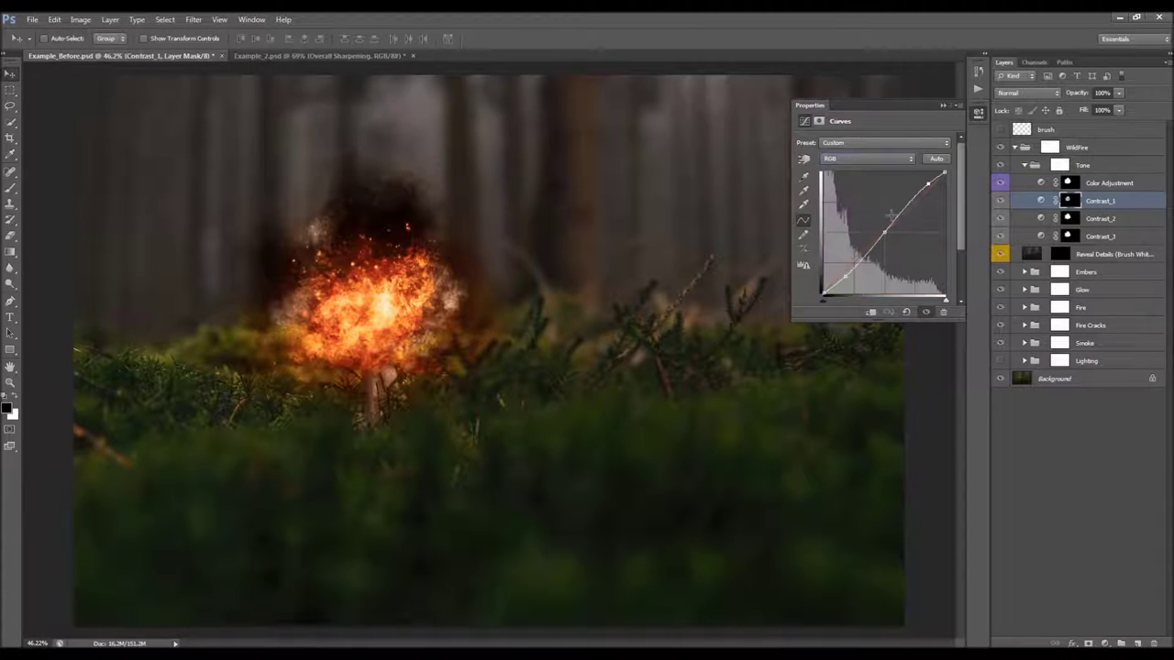
{"action": "left_click", "coordinate": [942, 105]}
Step: Toggle the Contrast_2 and Contrast_3 layers to compare the fire with and without their contrast
{"action": "left_click", "coordinate": [1105, 217]}
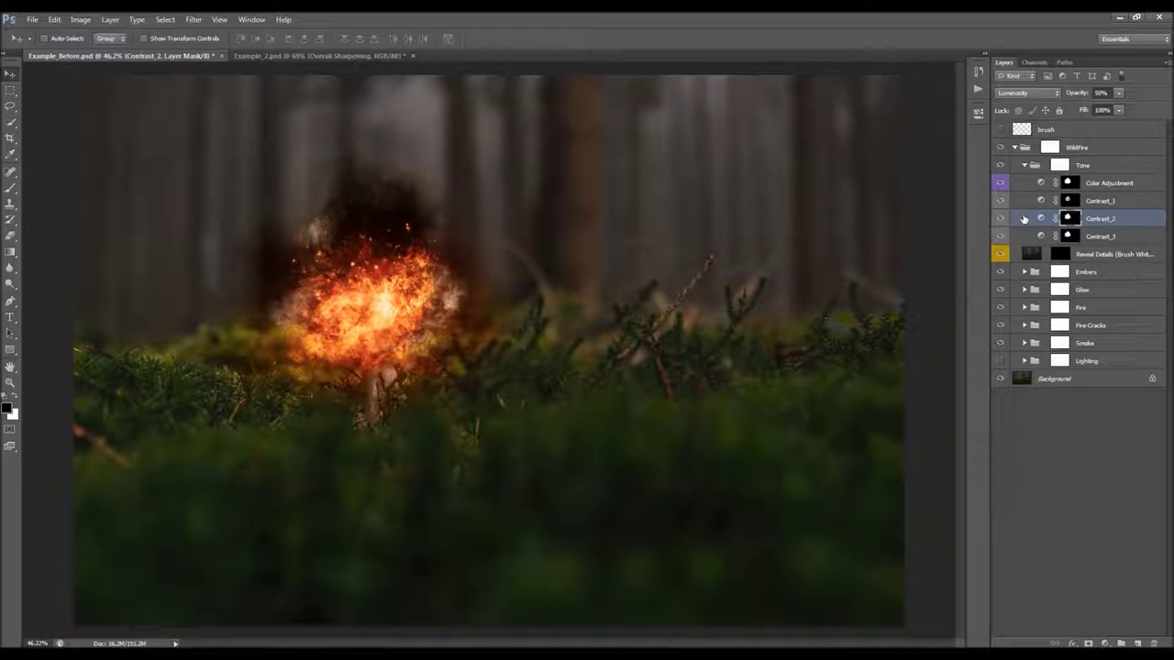
{"action": "left_click", "coordinate": [1000, 218]}
{"action": "left_click", "coordinate": [1000, 237]}
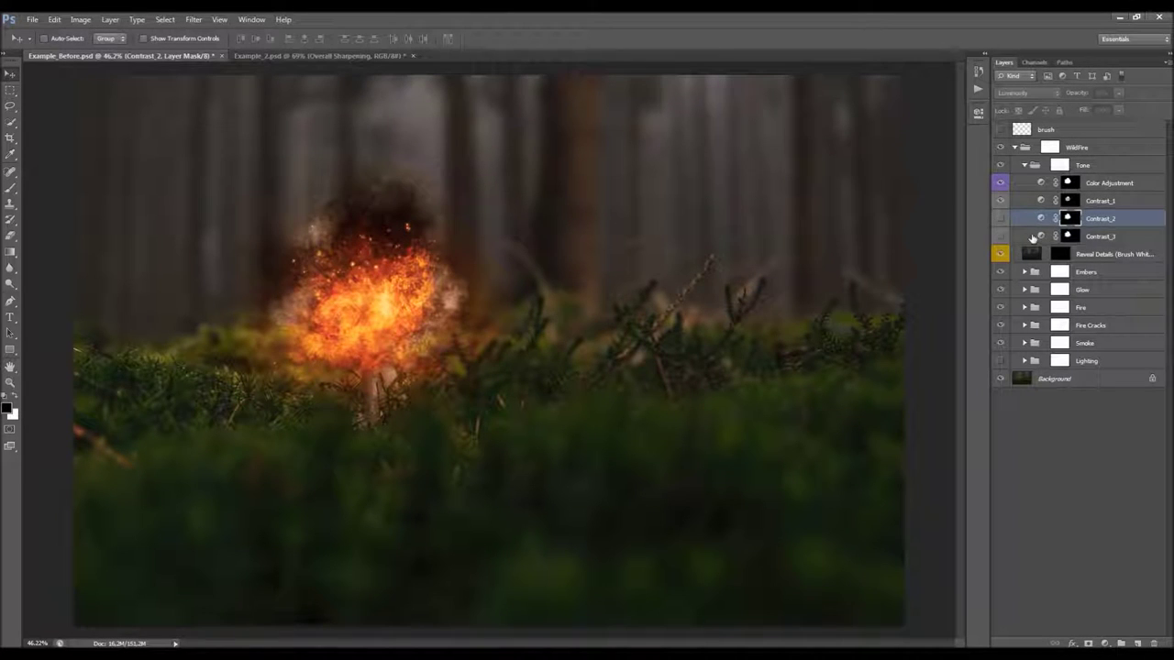
{"action": "left_click", "coordinate": [998, 219]}
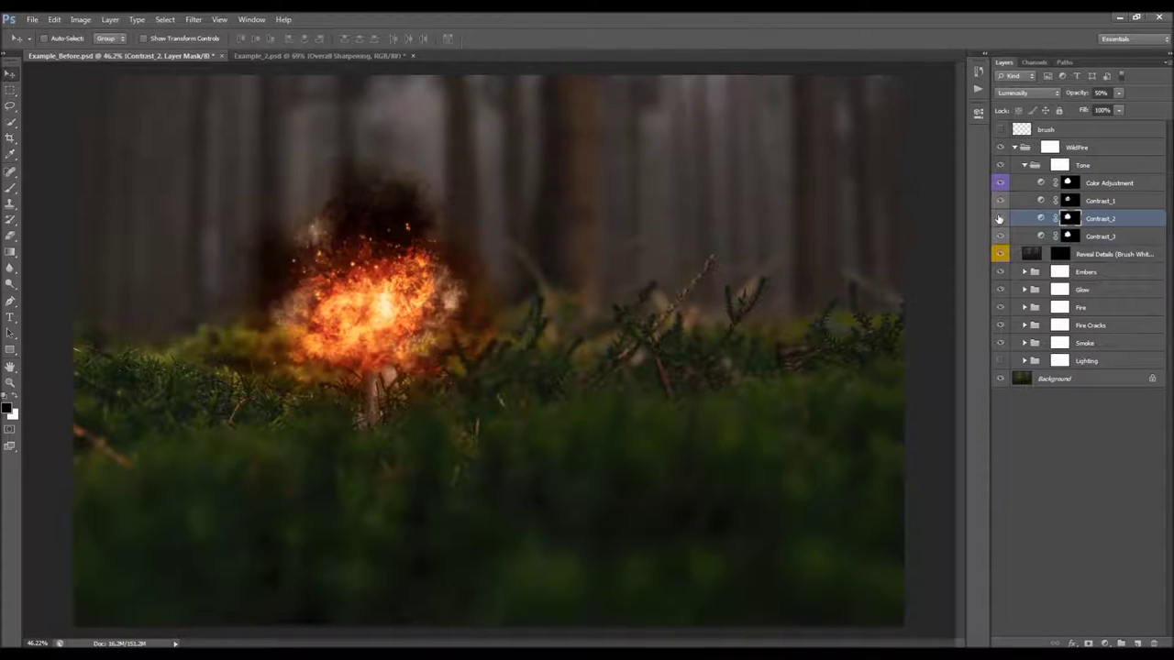
{"action": "left_click", "coordinate": [1111, 236]}
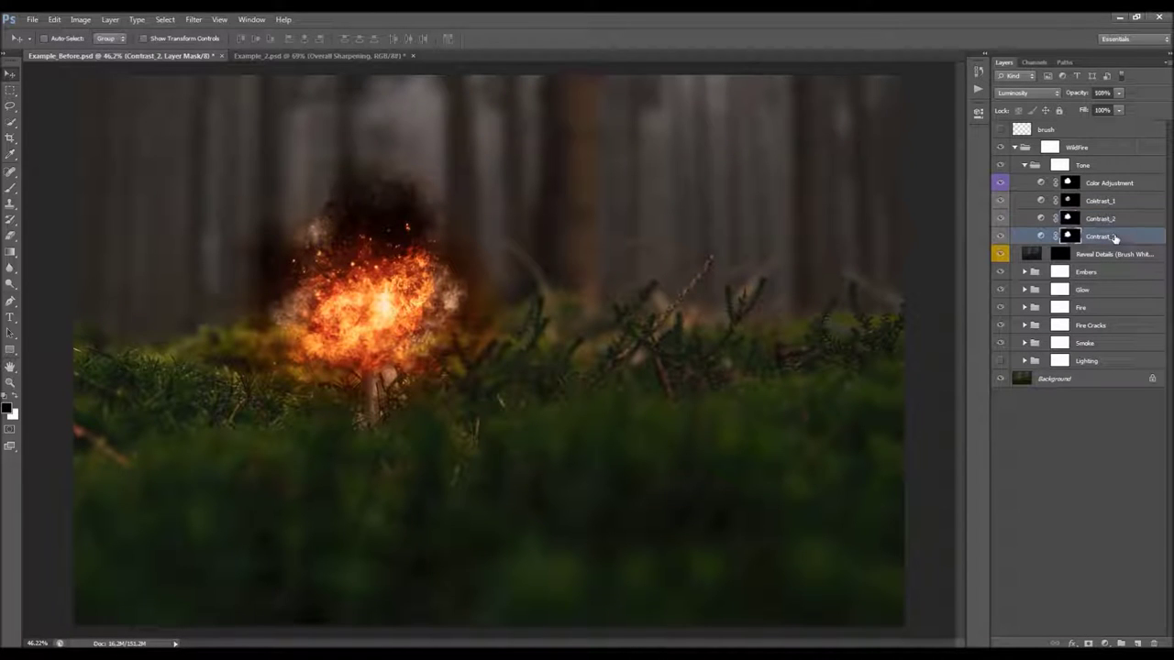
Step: Try a lower opacity on the Contrast_2 layer and undo the change
{"action": "left_click", "coordinate": [1100, 219]}
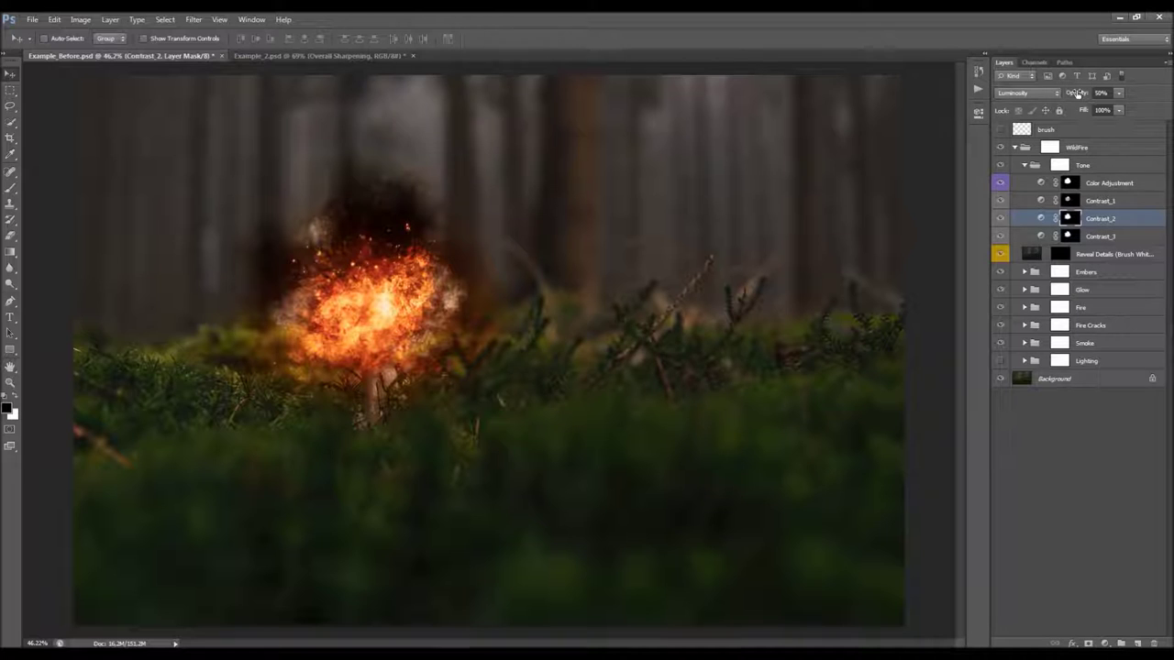
{"action": "left_click_drag", "start_coordinate": [1078, 94], "coordinate": [929, 160]}
{"action": "key", "text": "ctrl+z"}
Step: Hide Contrast_2 temporarily, check the Contrast_3 layer's opacity setting, and show and reselect Contrast_2
{"action": "left_click", "coordinate": [1001, 218]}
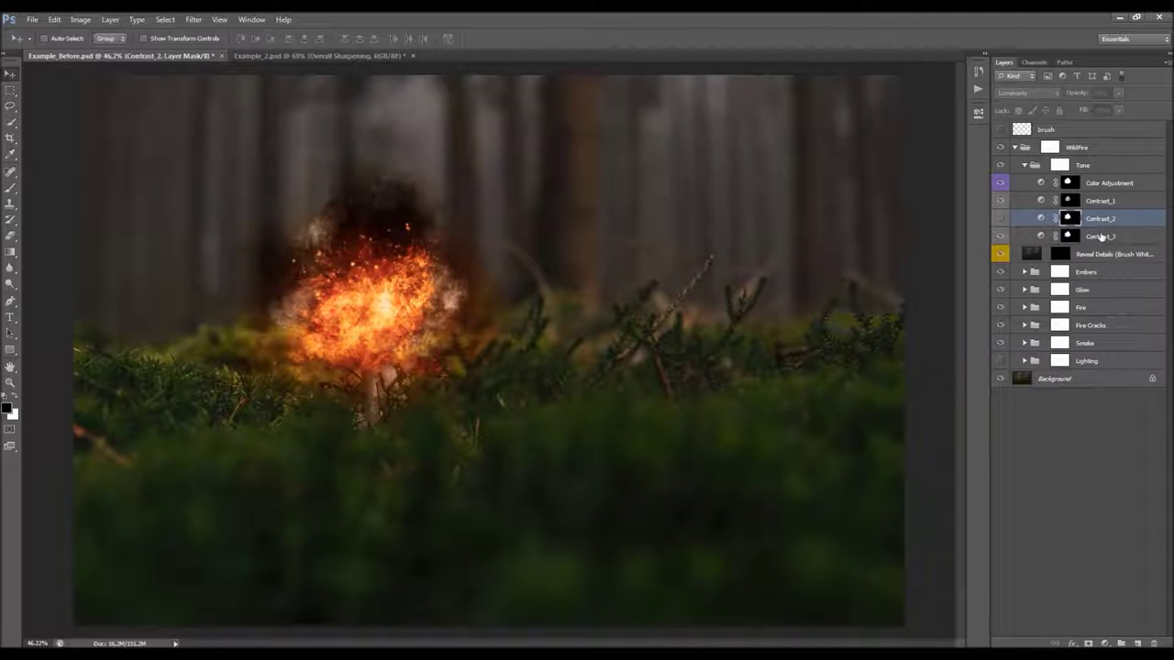
{"action": "left_click", "coordinate": [1101, 238]}
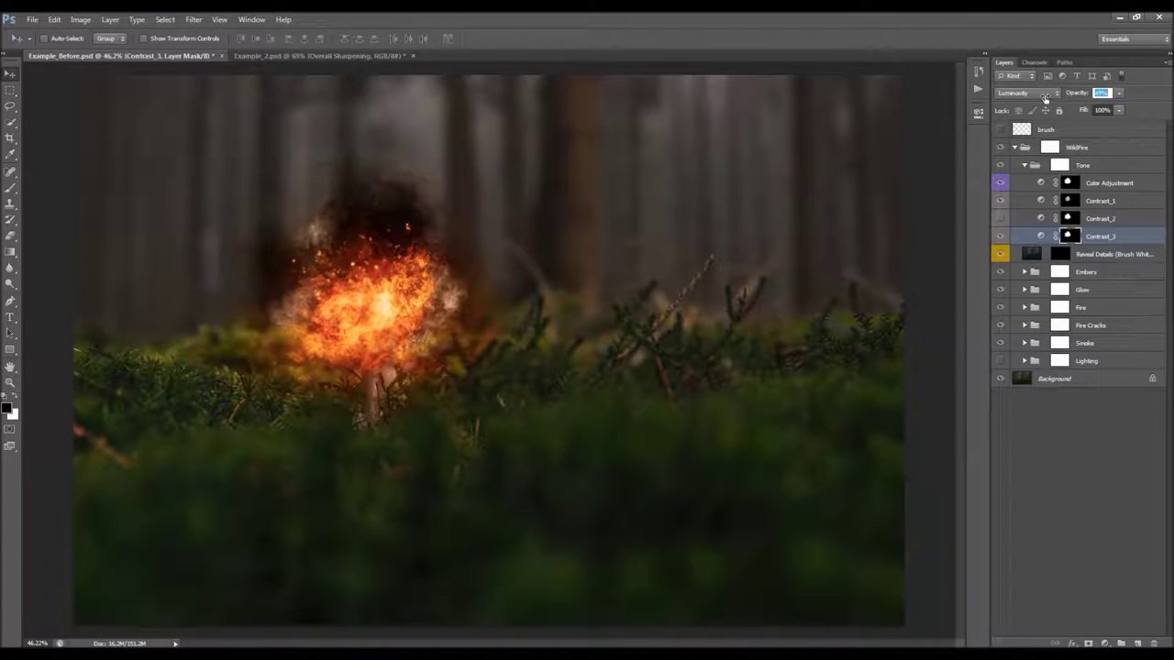
{"action": "left_click", "coordinate": [999, 219]}
{"action": "left_click", "coordinate": [1096, 220]}
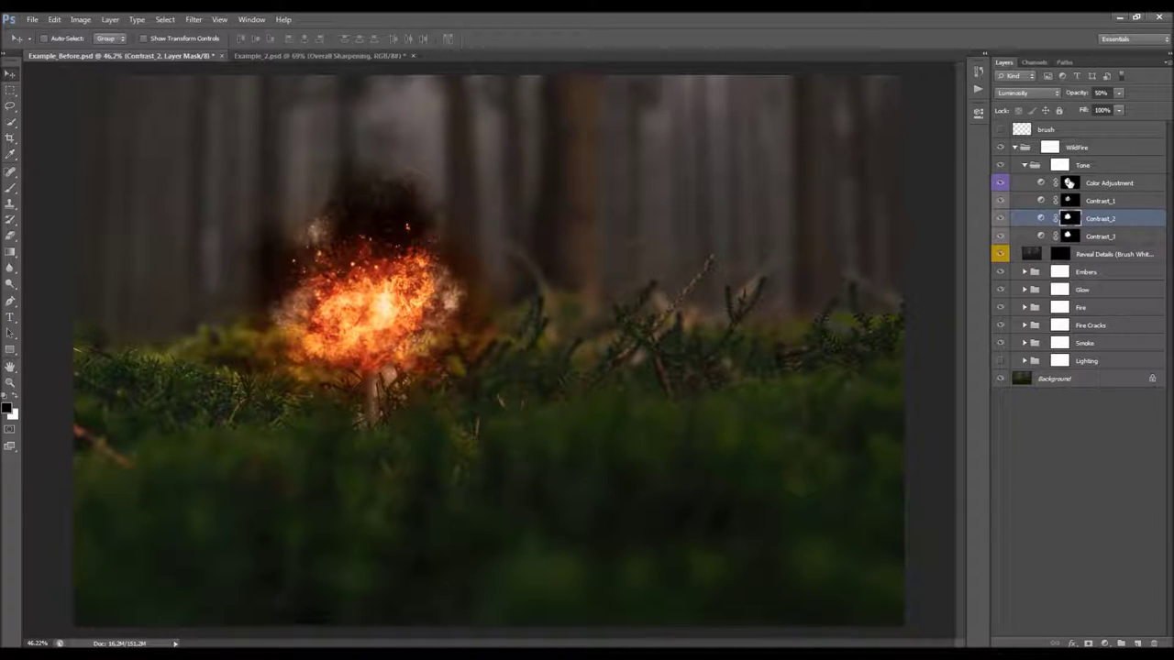
Step: Check the layer masks in the Tone group, viewing the Contrast_2 mask alone on the canvas and leaving that view
{"action": "left_click", "coordinate": [1069, 183]}
{"action": "left_click", "coordinate": [1069, 201]}
{"action": "left_click", "coordinate": [1069, 218]}
{"action": "left_click", "coordinate": [1073, 220]}
{"action": "left_click", "coordinate": [1073, 220], "text": "alt"}
{"action": "left_click", "coordinate": [1074, 219], "text": "alt"}
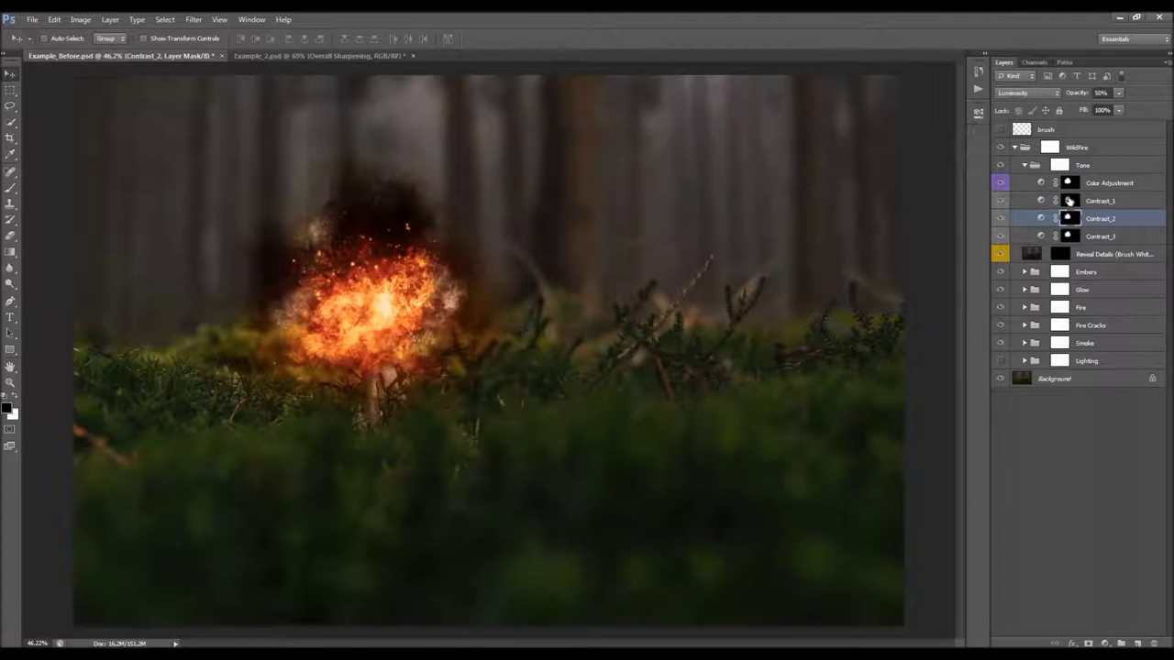
Step: Check the Color Adjustment and Lighting masks, then collapse the Tone group
{"action": "left_click", "coordinate": [1102, 183]}
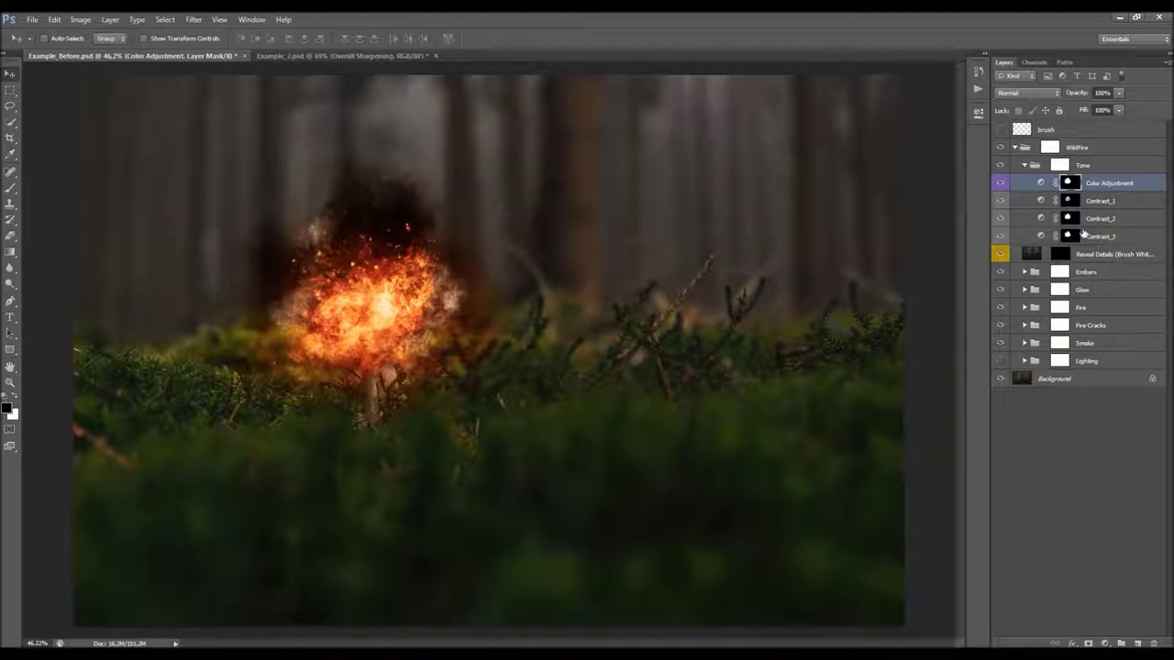
{"action": "left_click", "coordinate": [1060, 361]}
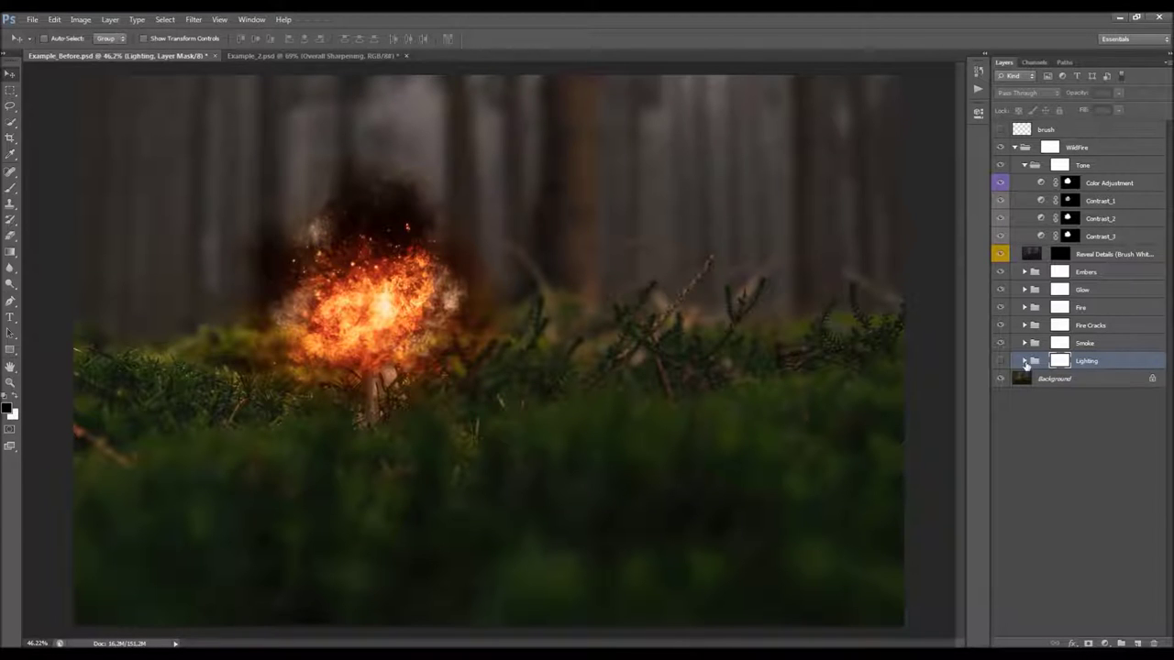
{"action": "left_click", "coordinate": [1070, 184]}
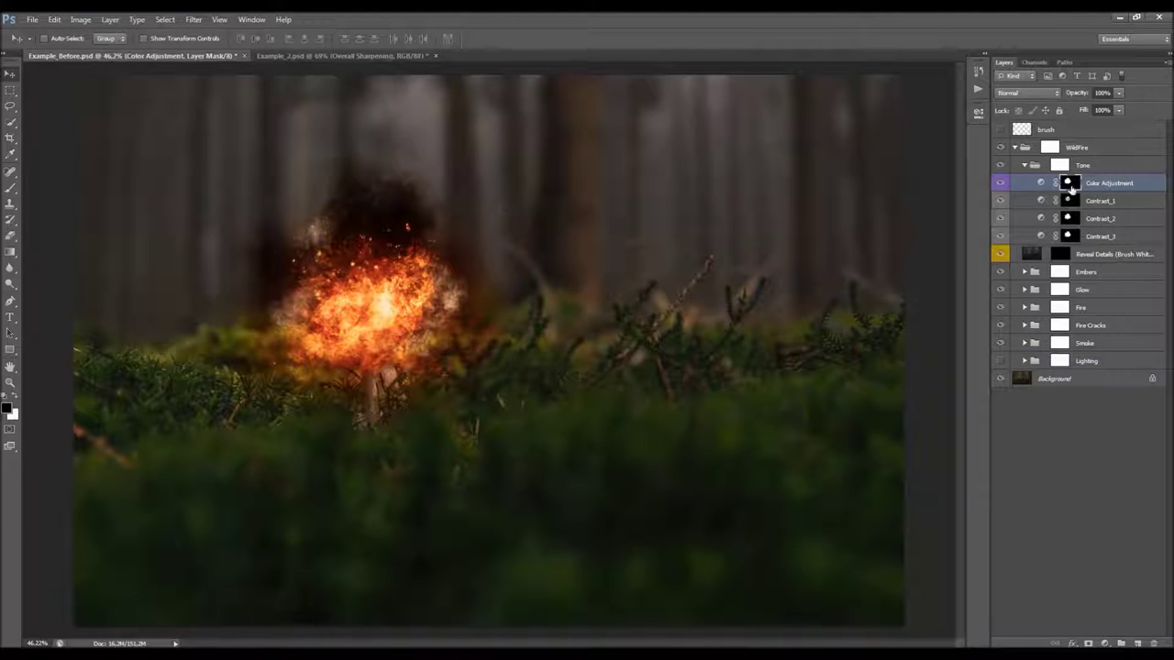
{"action": "left_click", "coordinate": [1024, 165]}
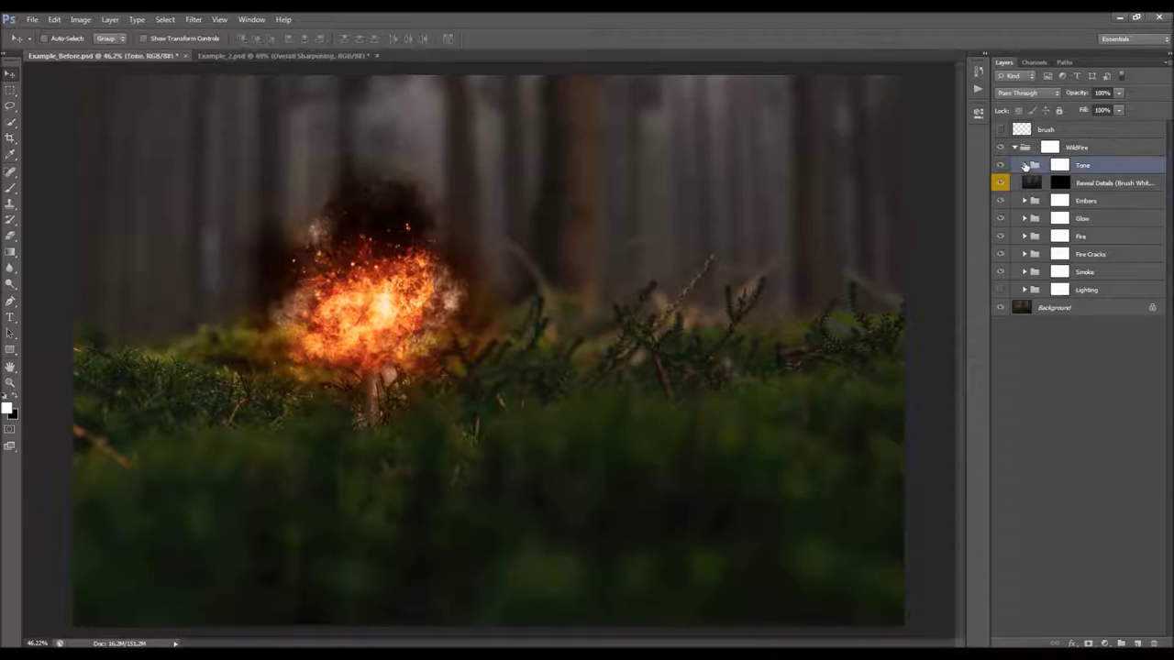
Step: Check the Reveal Details layer's full name, leaving it unchanged, and compare the image with its layer mask disabled and enabled
{"action": "left_click", "coordinate": [1090, 186]}
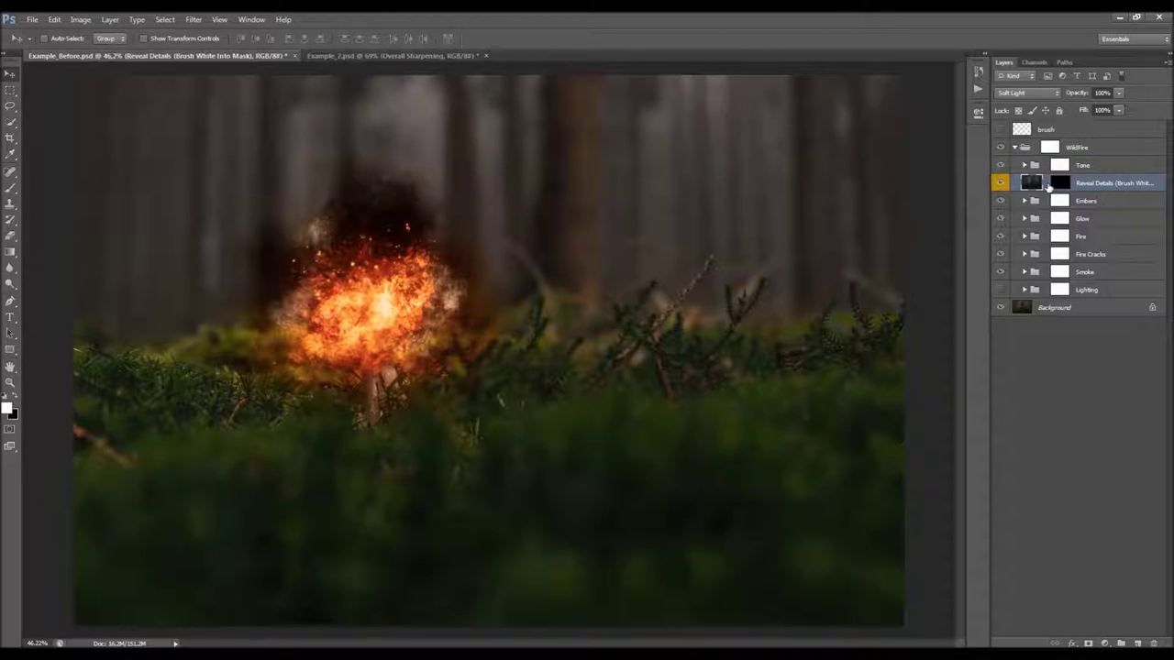
{"action": "double_click", "coordinate": [1078, 183]}
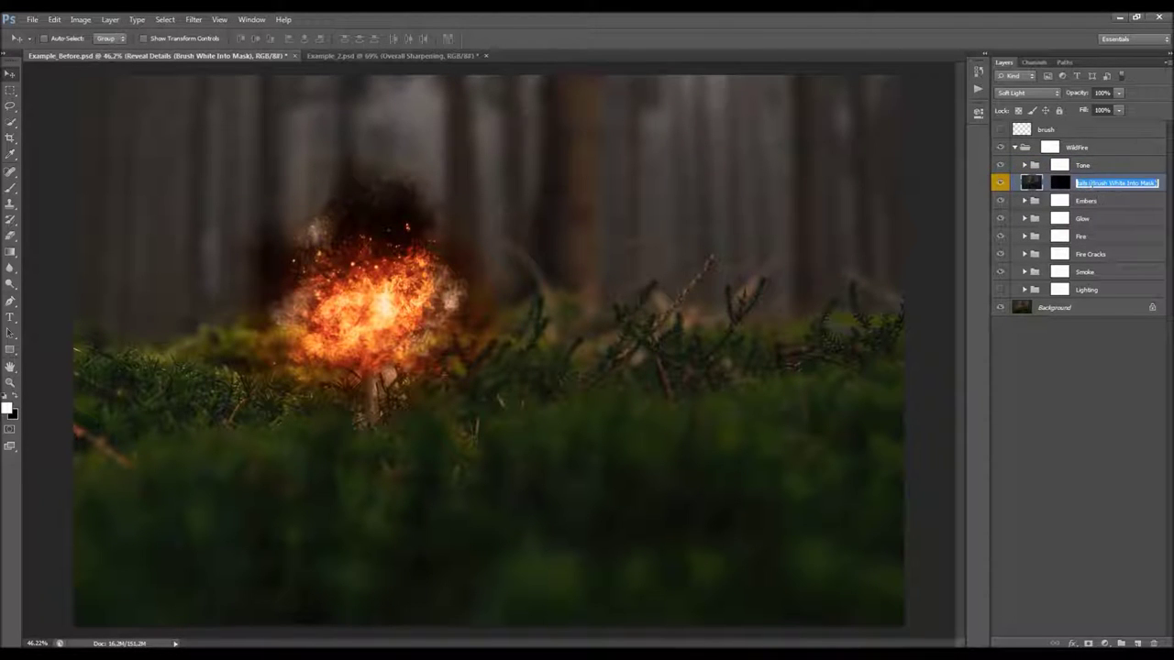
{"action": "left_click", "coordinate": [1141, 183]}
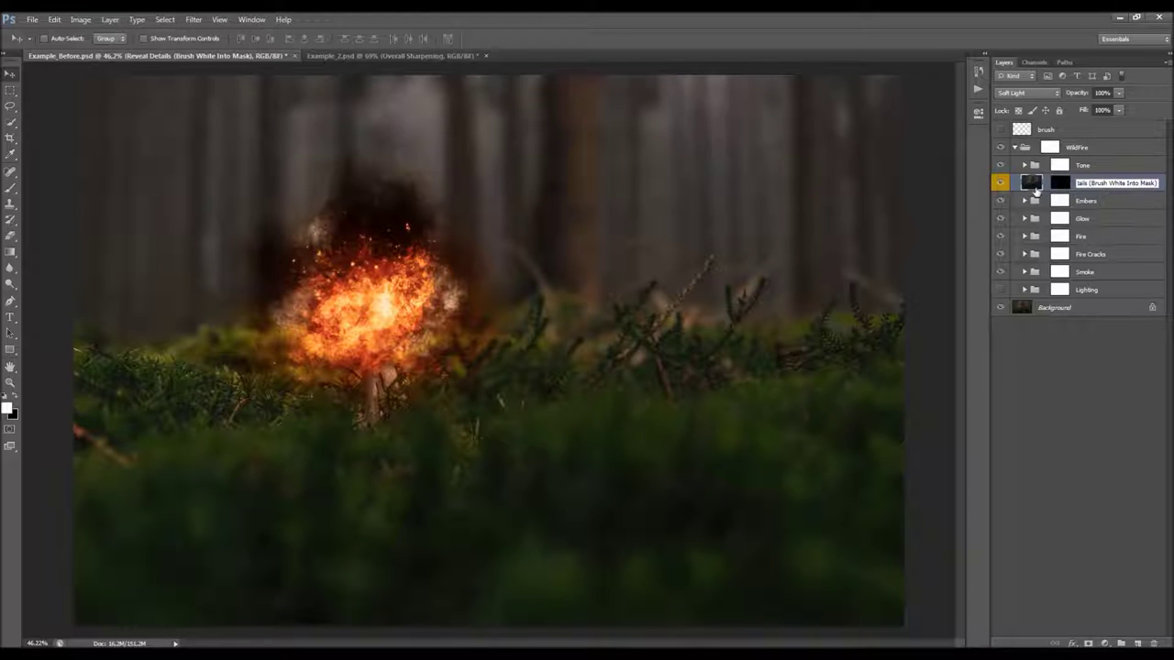
{"action": "key", "text": "Return"}
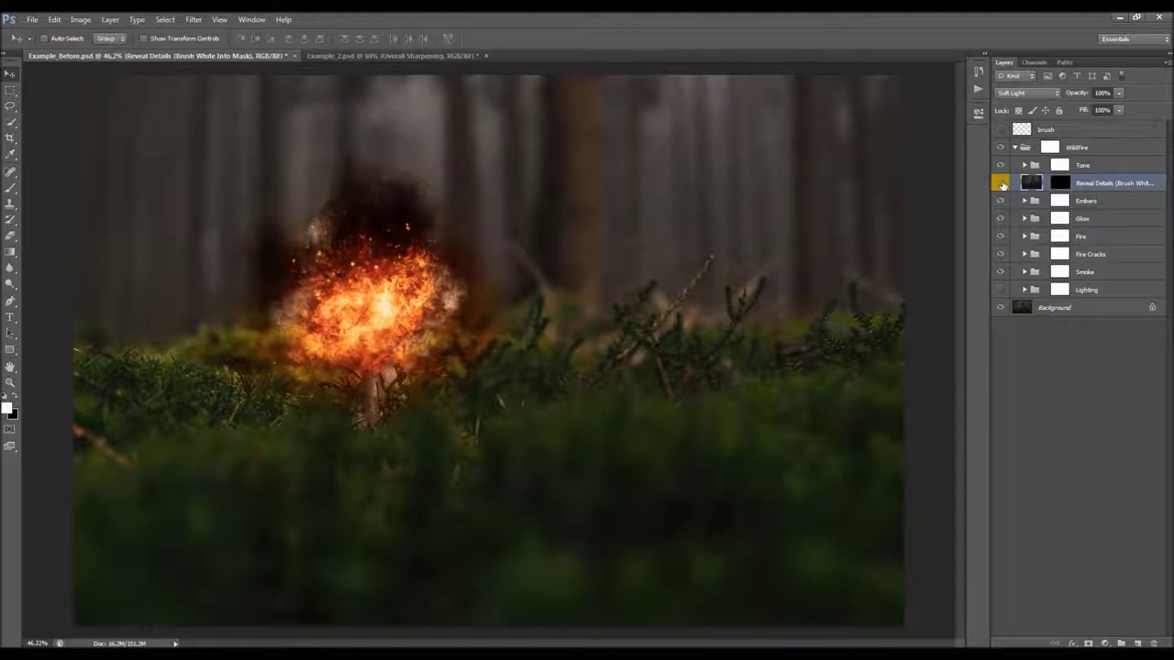
{"action": "left_click", "coordinate": [1060, 185]}
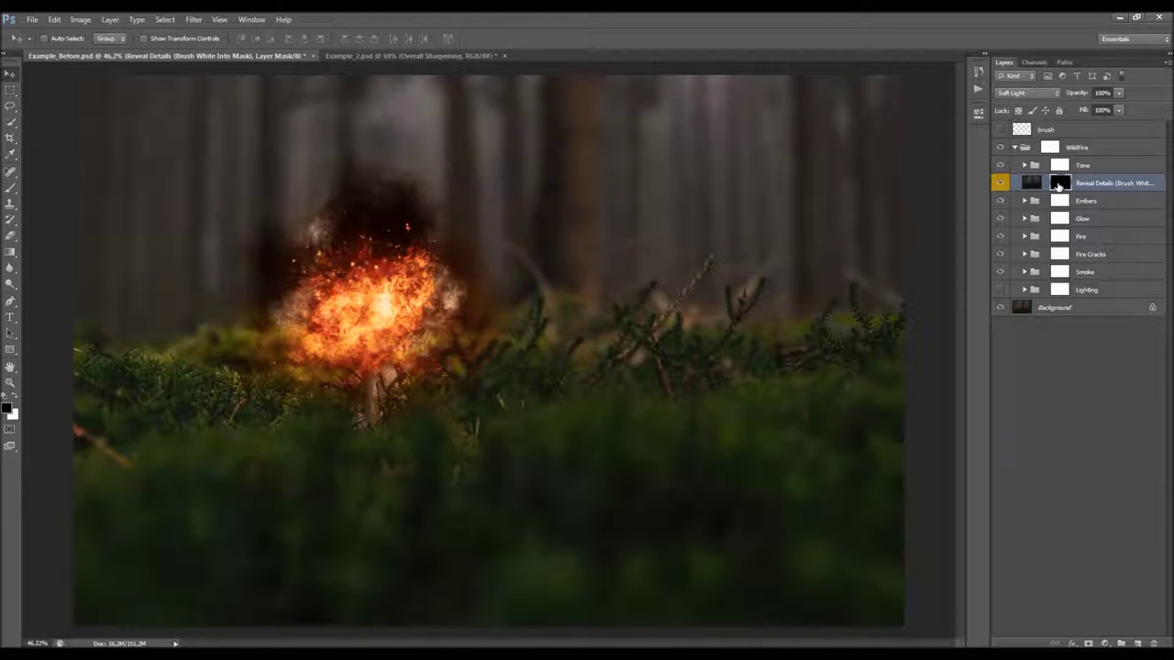
{"action": "left_click", "coordinate": [1060, 186], "text": "shift"}
{"action": "left_click", "coordinate": [1060, 186], "text": "shift"}
Step: Set up a soft round brush at 0% hardness and 125 px with a white foreground for the Reveal Details mask
{"action": "scroll", "coordinate": [190, 242], "scroll_direction": "up", "scroll_amount": 2}
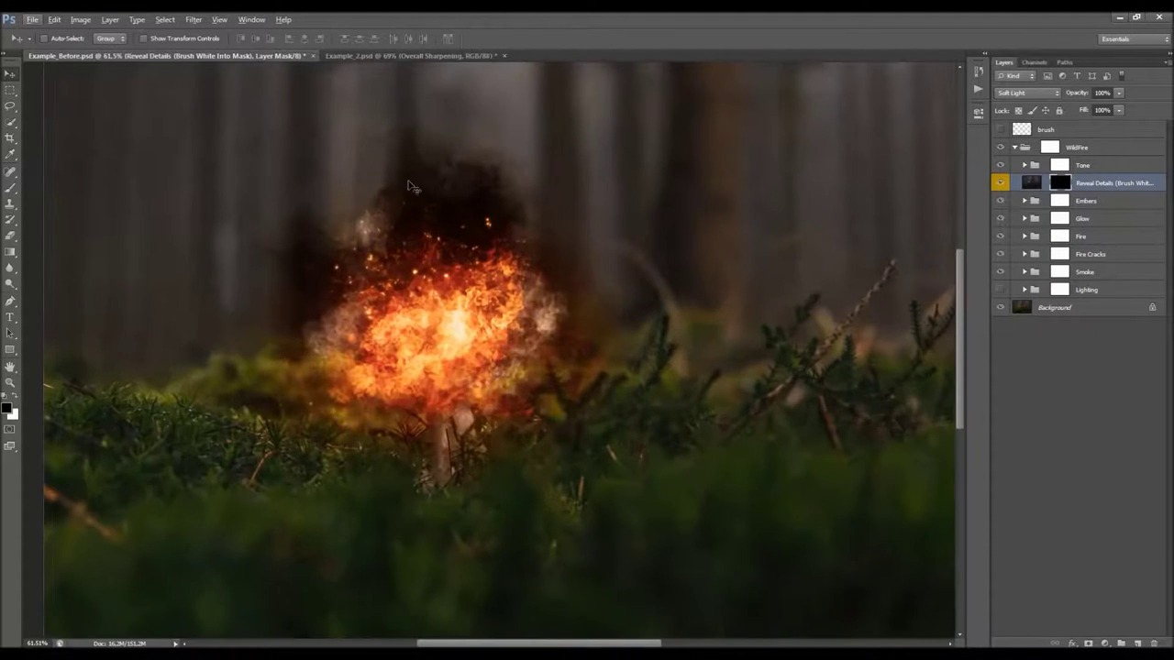
{"action": "scroll", "coordinate": [669, 246], "scroll_direction": "down", "scroll_amount": 1}
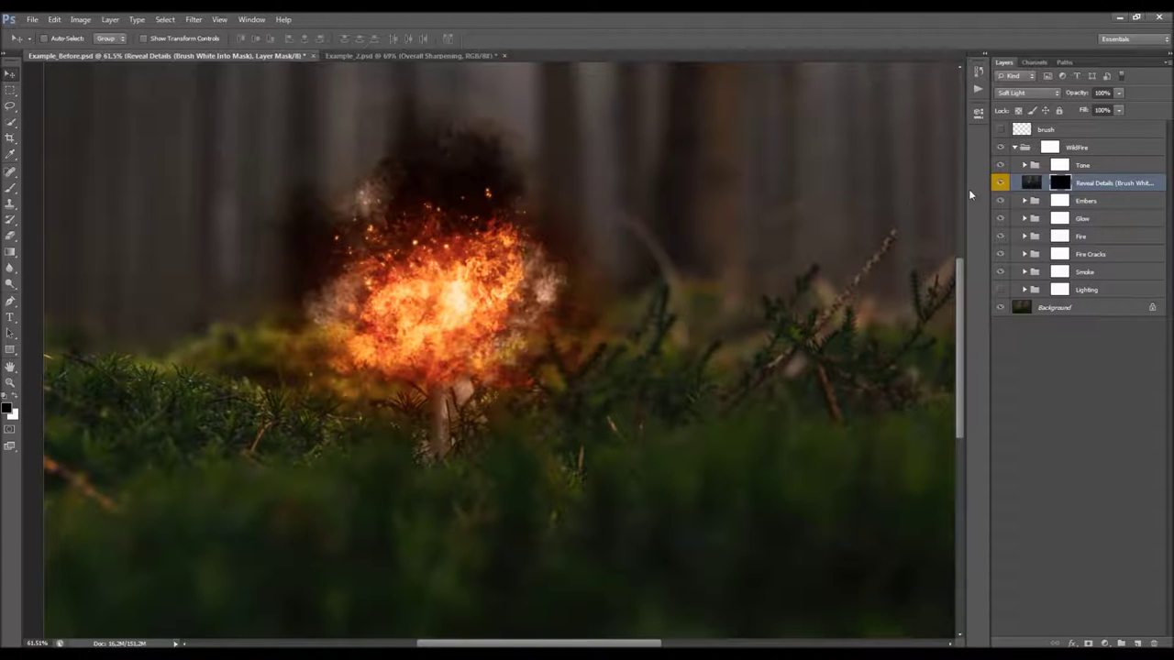
{"action": "key", "text": "b"}
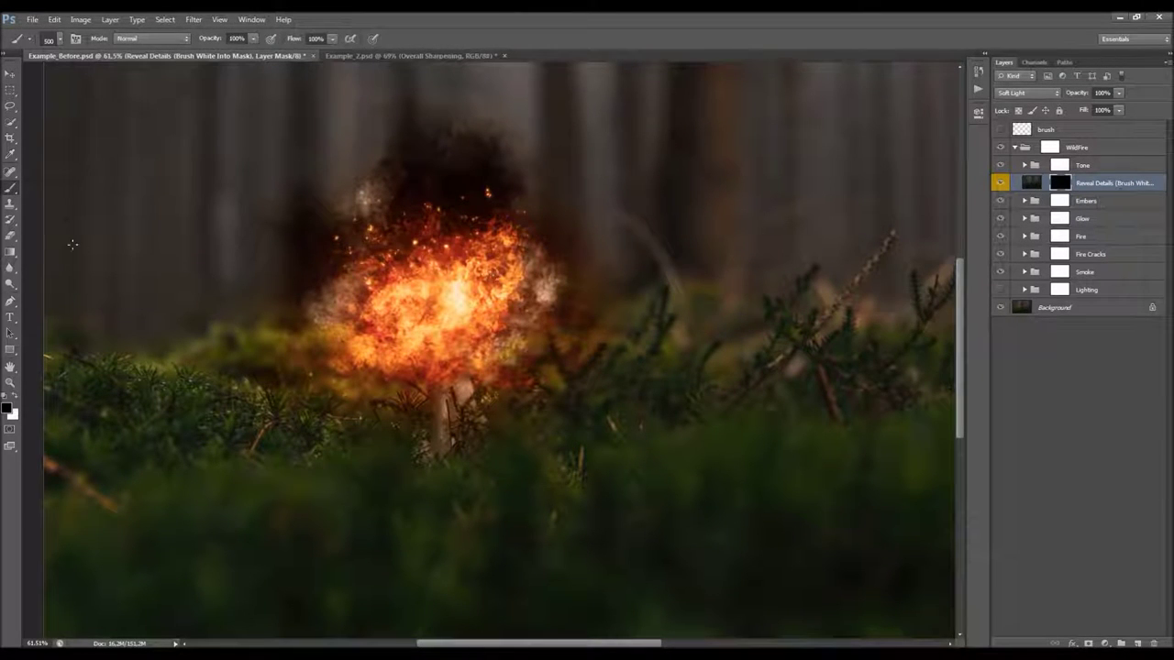
{"action": "right_click", "coordinate": [410, 249]}
{"action": "left_click", "coordinate": [474, 397]}
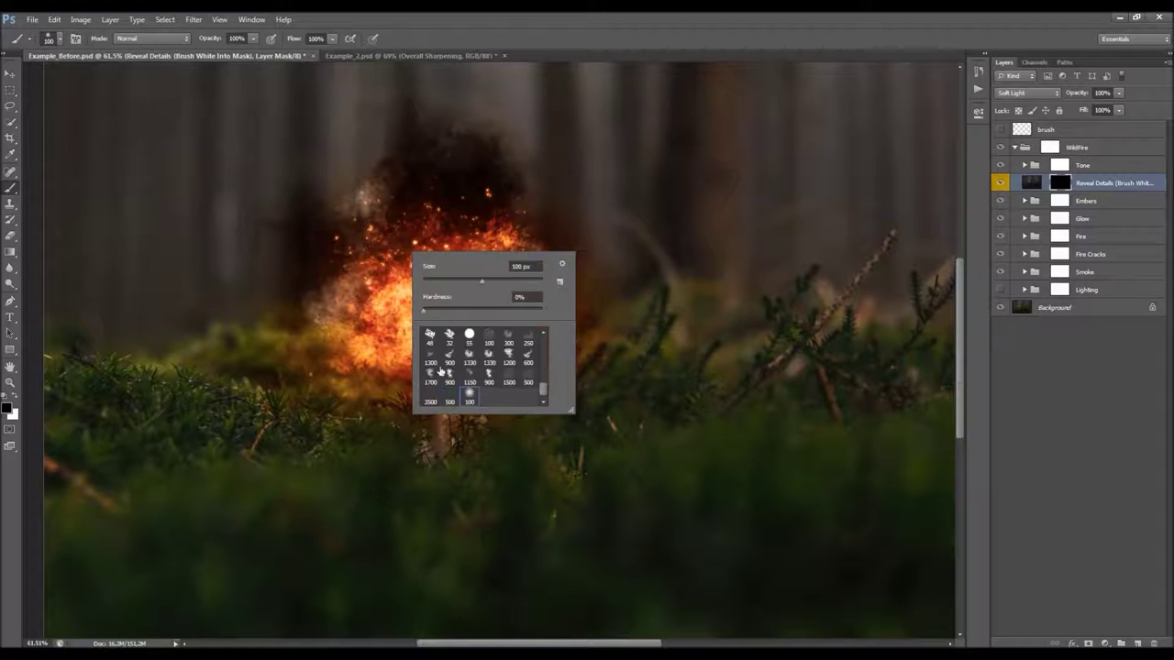
{"action": "left_click", "coordinate": [262, 302]}
{"action": "key", "text": "bracketright"}
{"action": "key", "text": "x"}
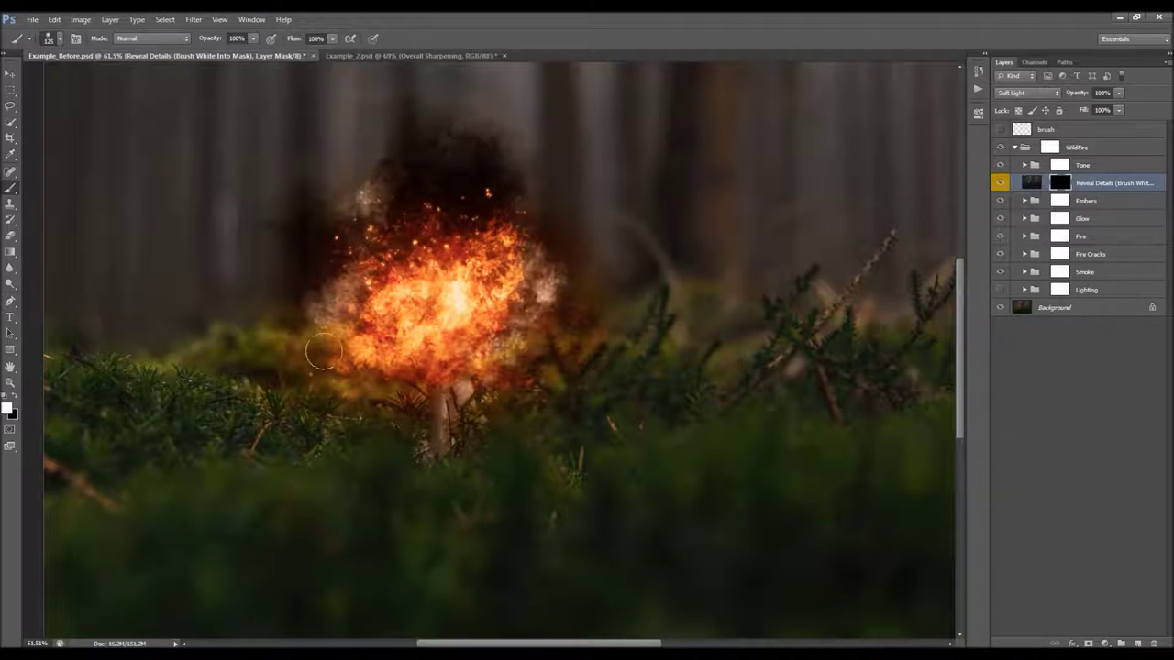
Step: Try painting white over the fire on the Reveal Details mask and undo the stroke
{"action": "scroll", "coordinate": [370, 276], "scroll_direction": "up", "scroll_amount": 3}
{"action": "mouse_move", "coordinate": [407, 341]}
{"action": "left_mouse_down"}
{"action": "mouse_move", "coordinate": [397, 365]}
{"action": "mouse_move", "coordinate": [414, 343]}
{"action": "mouse_move", "coordinate": [477, 385]}
{"action": "mouse_move", "coordinate": [541, 403]}
{"action": "mouse_move", "coordinate": [592, 284]}
{"action": "mouse_move", "coordinate": [596, 303]}
{"action": "left_mouse_up"}
{"action": "mouse_move", "coordinate": [393, 396]}
{"action": "left_mouse_down"}
{"action": "mouse_move", "coordinate": [609, 300]}
{"action": "mouse_move", "coordinate": [607, 320]}
{"action": "left_mouse_up"}
{"action": "key", "text": "ctrl+z"}
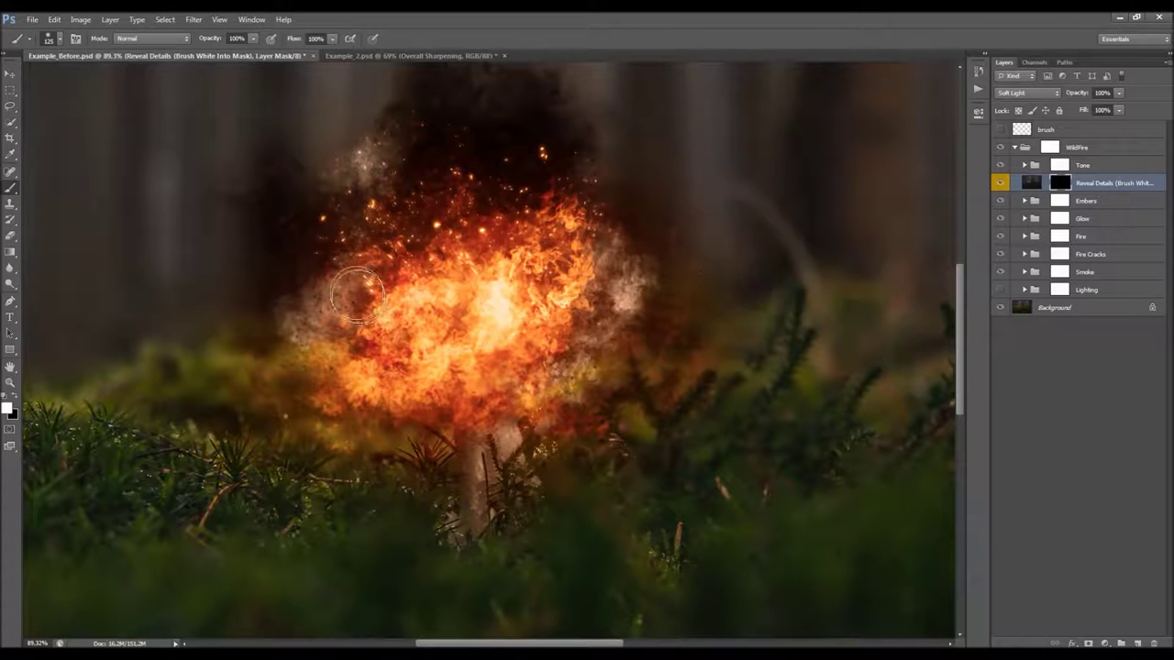
Step: Hide the Embers, Glow, Fire, Fire Cracks and Smoke groups and paint white over the mushroom on the Reveal Details mask with an 80 px brush
{"action": "left_click", "coordinate": [999, 236]}
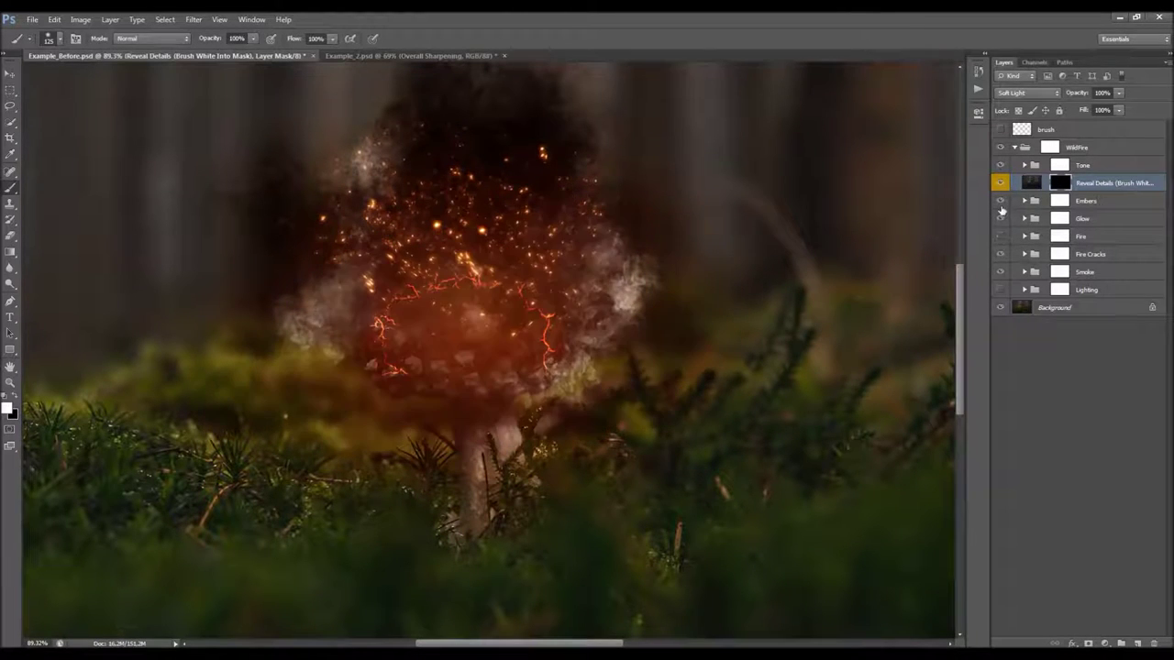
{"action": "left_click_drag", "start_coordinate": [1001, 219], "coordinate": [1001, 272]}
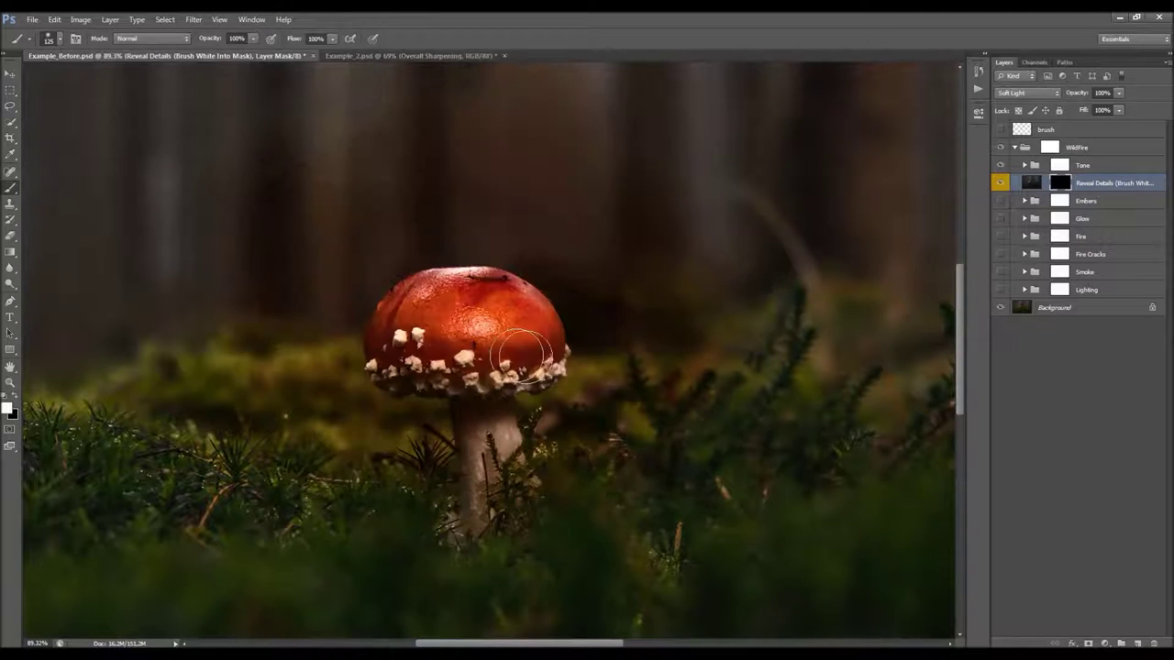
{"action": "key", "text": "bracketleft"}
{"action": "key", "text": "bracketleft"}
{"action": "key", "text": "bracketleft"}
{"action": "key", "text": "bracketleft"}
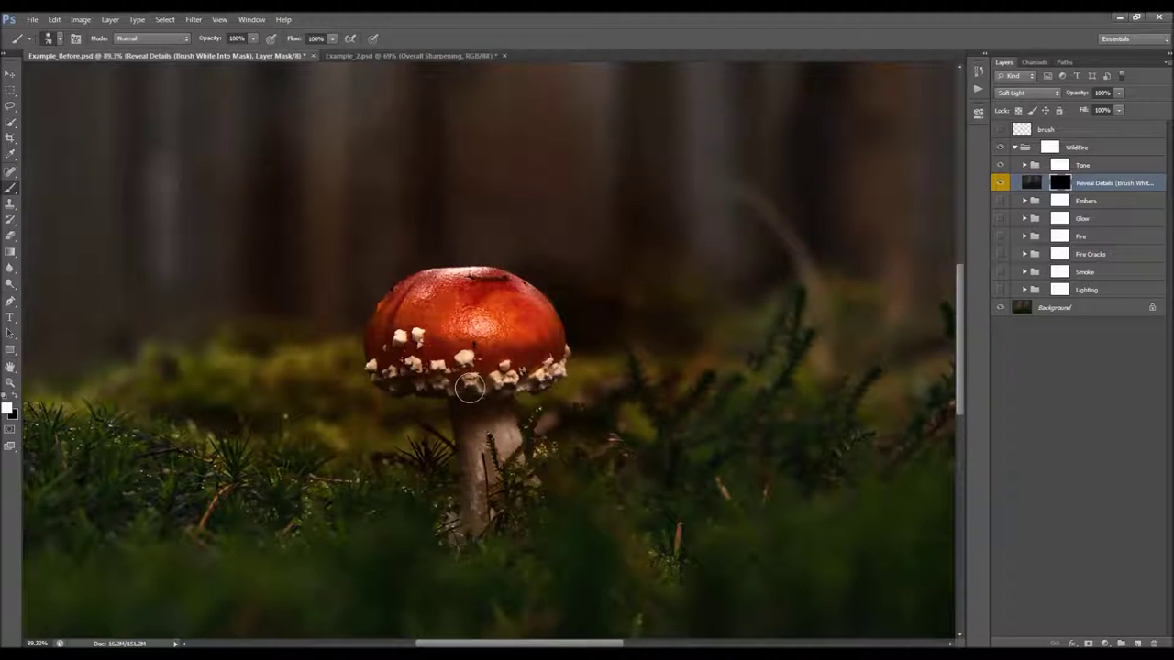
{"action": "key", "text": "bracketright"}
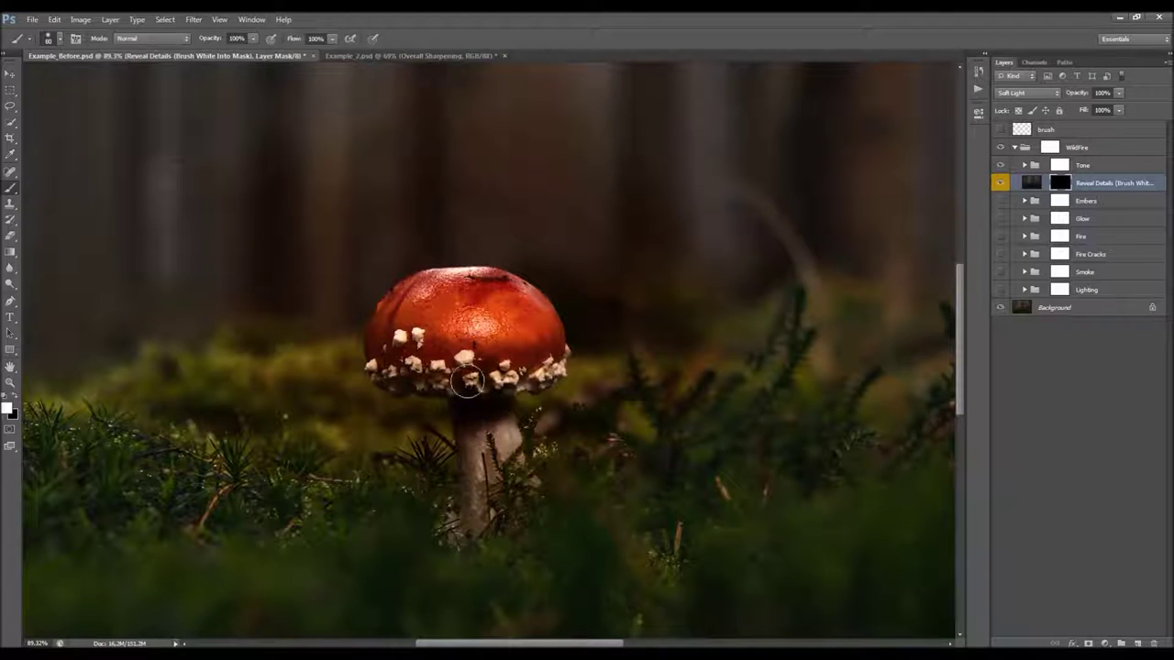
{"action": "mouse_move", "coordinate": [434, 376]}
{"action": "left_mouse_down"}
{"action": "mouse_move", "coordinate": [393, 369]}
{"action": "mouse_move", "coordinate": [390, 334]}
{"action": "mouse_move", "coordinate": [409, 361]}
{"action": "mouse_move", "coordinate": [435, 358]}
{"action": "mouse_move", "coordinate": [442, 339]}
{"action": "mouse_move", "coordinate": [492, 353]}
{"action": "mouse_move", "coordinate": [497, 376]}
{"action": "mouse_move", "coordinate": [520, 360]}
{"action": "mouse_move", "coordinate": [517, 370]}
{"action": "mouse_move", "coordinate": [533, 371]}
{"action": "mouse_move", "coordinate": [542, 343]}
{"action": "mouse_move", "coordinate": [495, 306]}
{"action": "mouse_move", "coordinate": [459, 327]}
{"action": "mouse_move", "coordinate": [515, 332]}
{"action": "mouse_move", "coordinate": [447, 339]}
{"action": "left_mouse_up"}
Step: Show the Embers, Glow, Fire, Fire Cracks and Smoke groups again, keeping the Lighting group hidden
{"action": "left_click_drag", "start_coordinate": [999, 201], "coordinate": [1002, 290]}
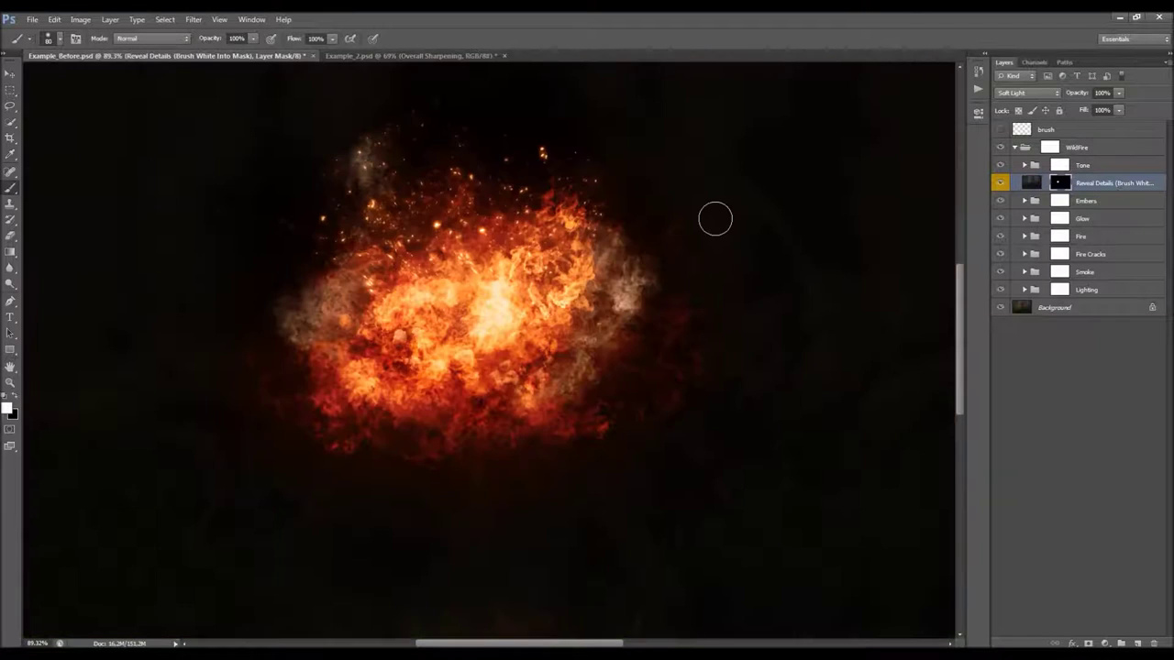
{"action": "left_click", "coordinate": [1000, 182]}
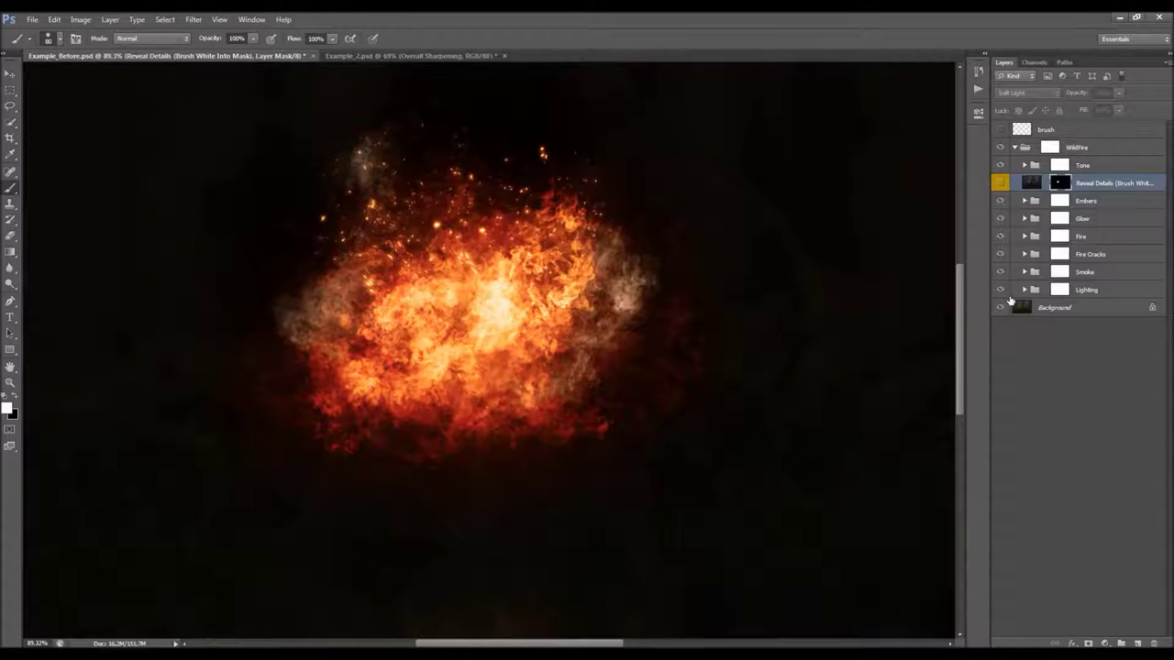
{"action": "left_click", "coordinate": [1000, 290]}
{"action": "left_click", "coordinate": [1000, 184]}
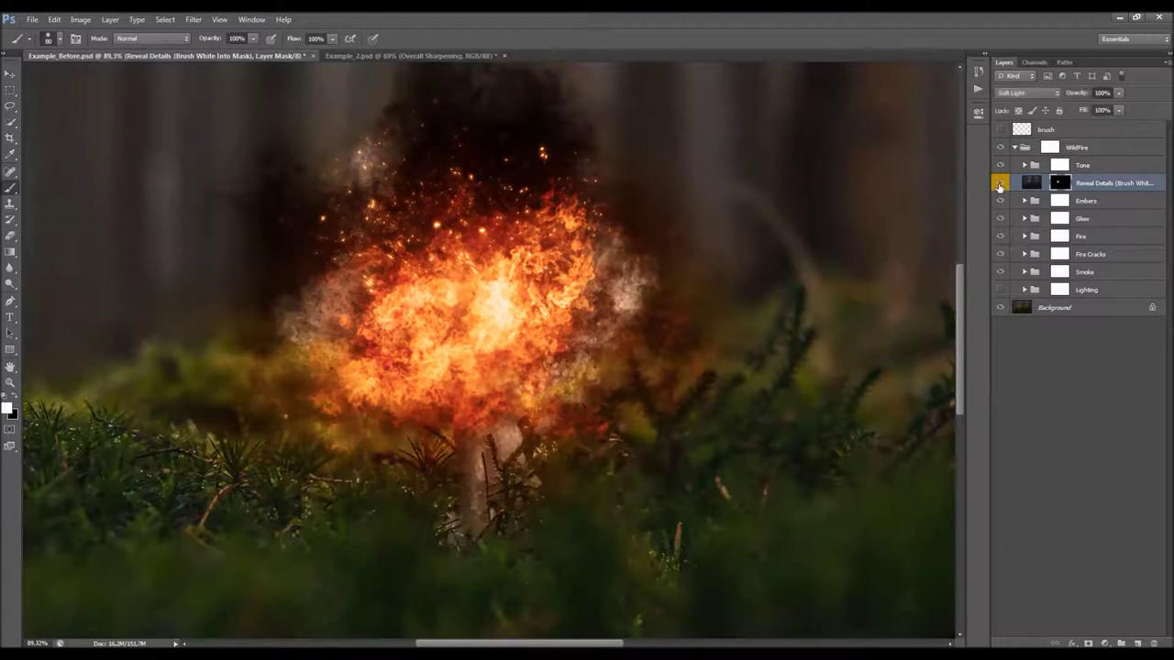
Step: Compare the fire with the Reveal Details layer hidden and shown, and switch to the Move tool
{"action": "left_click", "coordinate": [1001, 184]}
{"action": "left_click", "coordinate": [1001, 184]}
{"action": "left_click", "coordinate": [1000, 185]}
{"action": "left_click", "coordinate": [1000, 184]}
{"action": "key", "text": "v"}
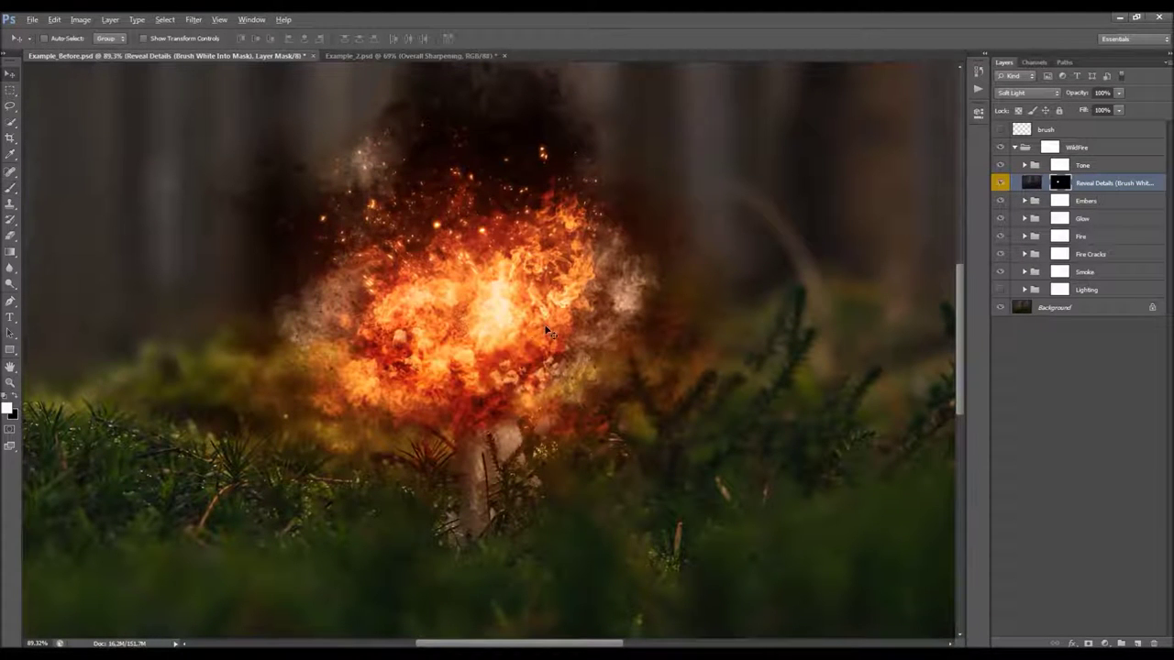
Step: Lower the Reveal Details layer's opacity to 79% and compare the image with the layer hidden and shown
{"action": "scroll", "coordinate": [544, 324], "scroll_direction": "down", "scroll_amount": 2}
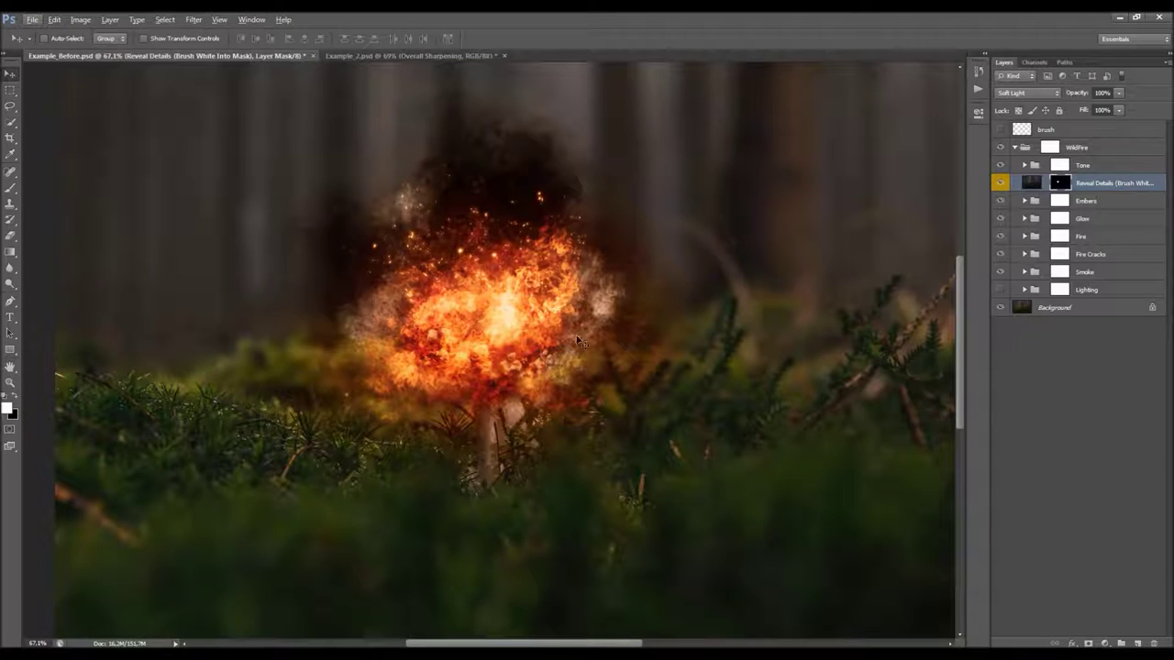
{"action": "scroll", "coordinate": [843, 271], "scroll_direction": "down", "scroll_amount": 1}
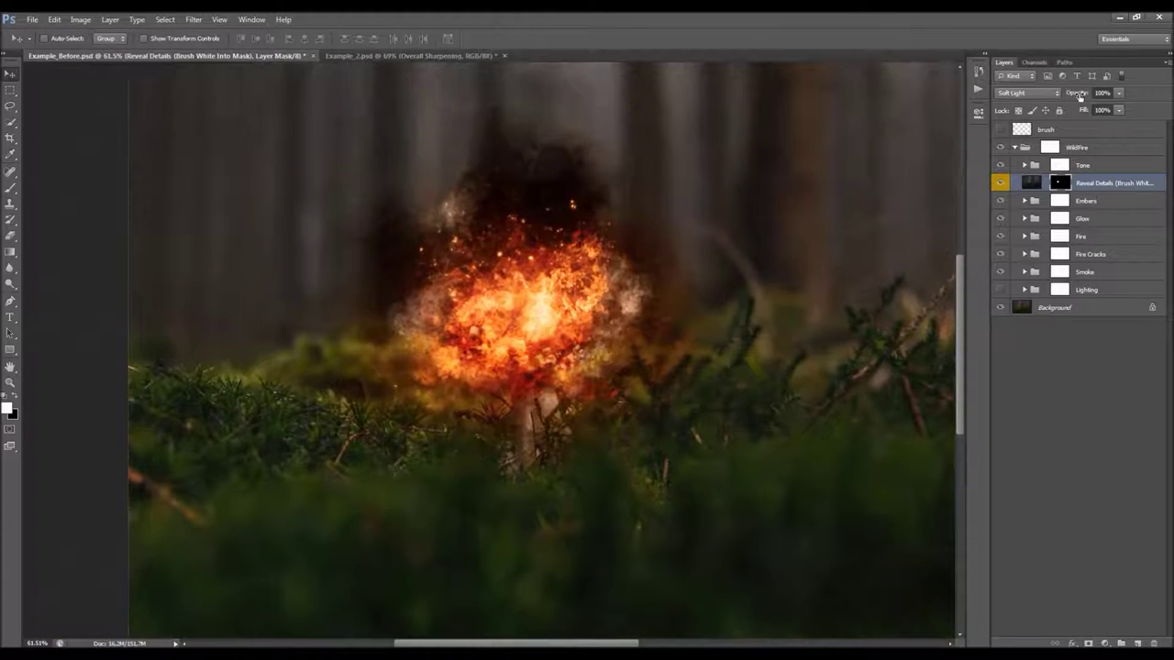
{"action": "left_click", "coordinate": [1000, 183]}
{"action": "left_click", "coordinate": [1000, 183]}
{"action": "left_click_drag", "start_coordinate": [1080, 93], "coordinate": [884, 146]}
{"action": "left_click", "coordinate": [999, 188]}
{"action": "left_click", "coordinate": [1000, 187]}
{"action": "scroll", "coordinate": [473, 322], "scroll_direction": "down", "scroll_amount": 2}
{"action": "scroll", "coordinate": [357, 321], "scroll_direction": "up", "scroll_amount": 1}
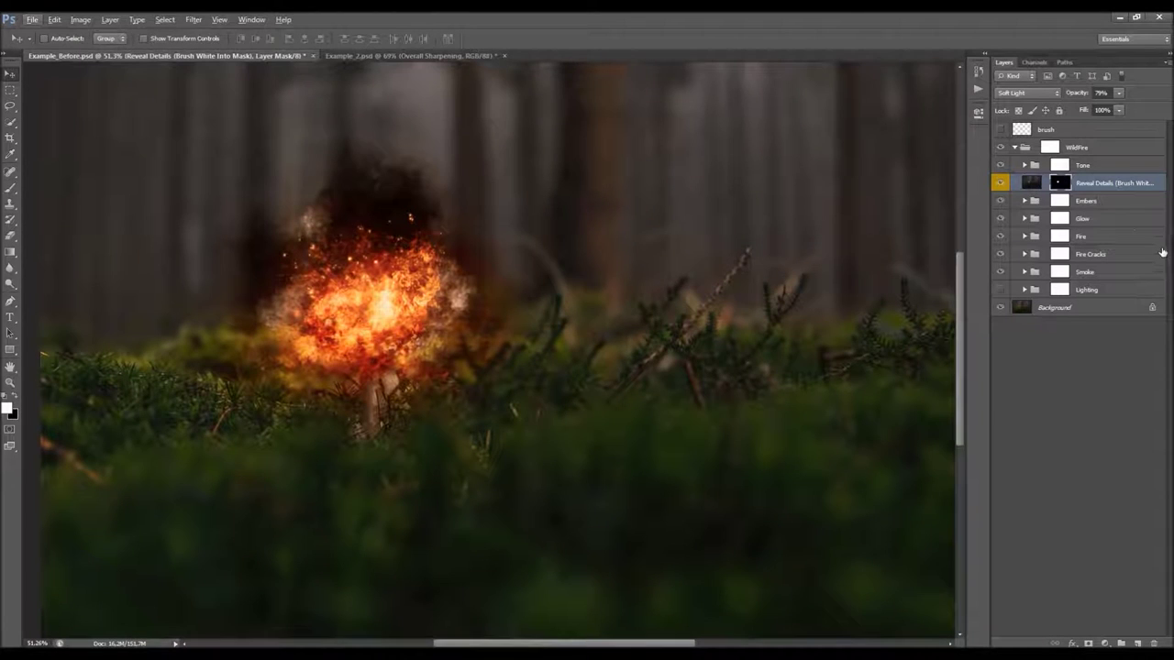
Step: Compare the image with the Embers group hidden and shown, and expand the group
{"action": "left_click", "coordinate": [1058, 202]}
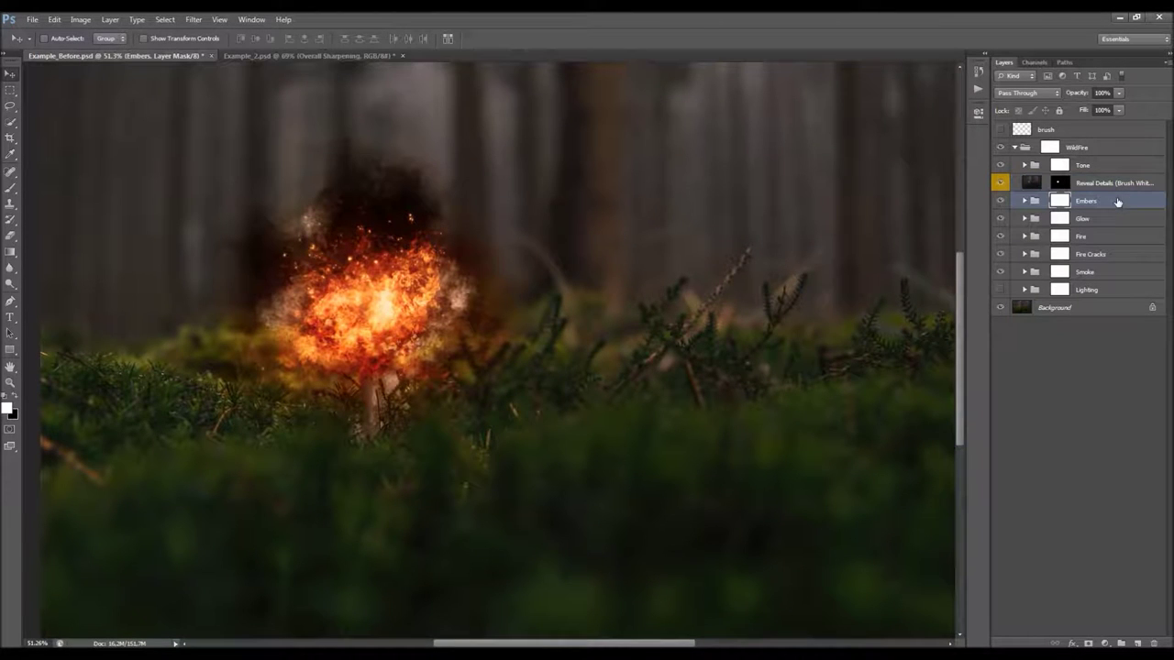
{"action": "left_click", "coordinate": [999, 201]}
{"action": "left_click", "coordinate": [1000, 201]}
{"action": "left_click", "coordinate": [1000, 201]}
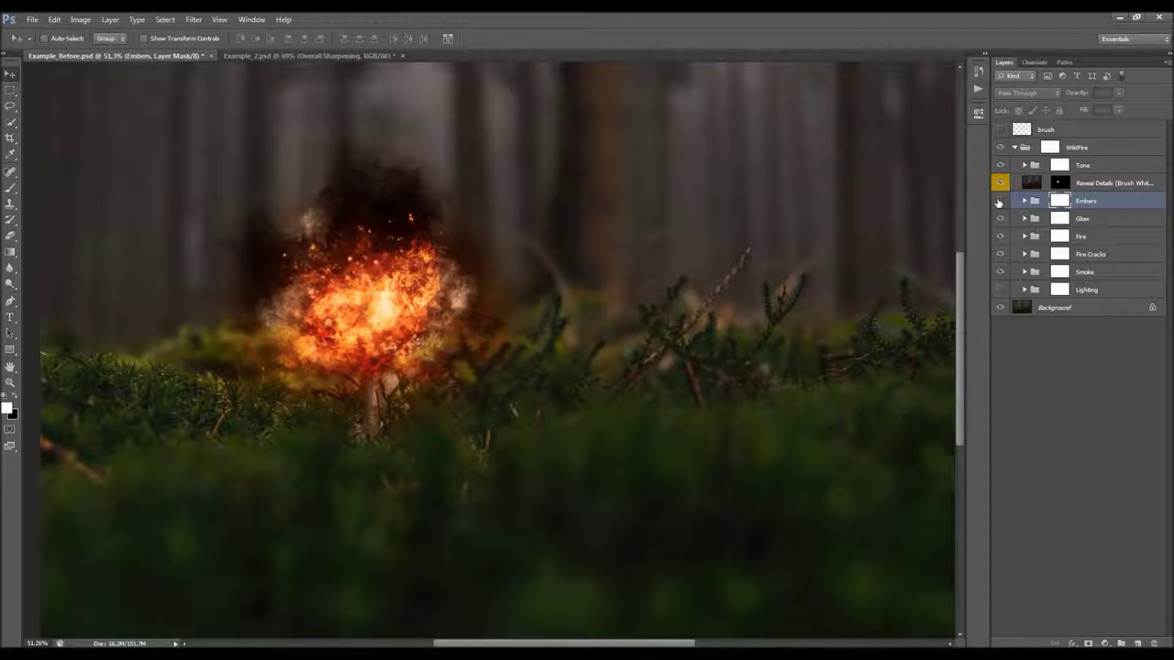
{"action": "left_click", "coordinate": [1024, 201]}
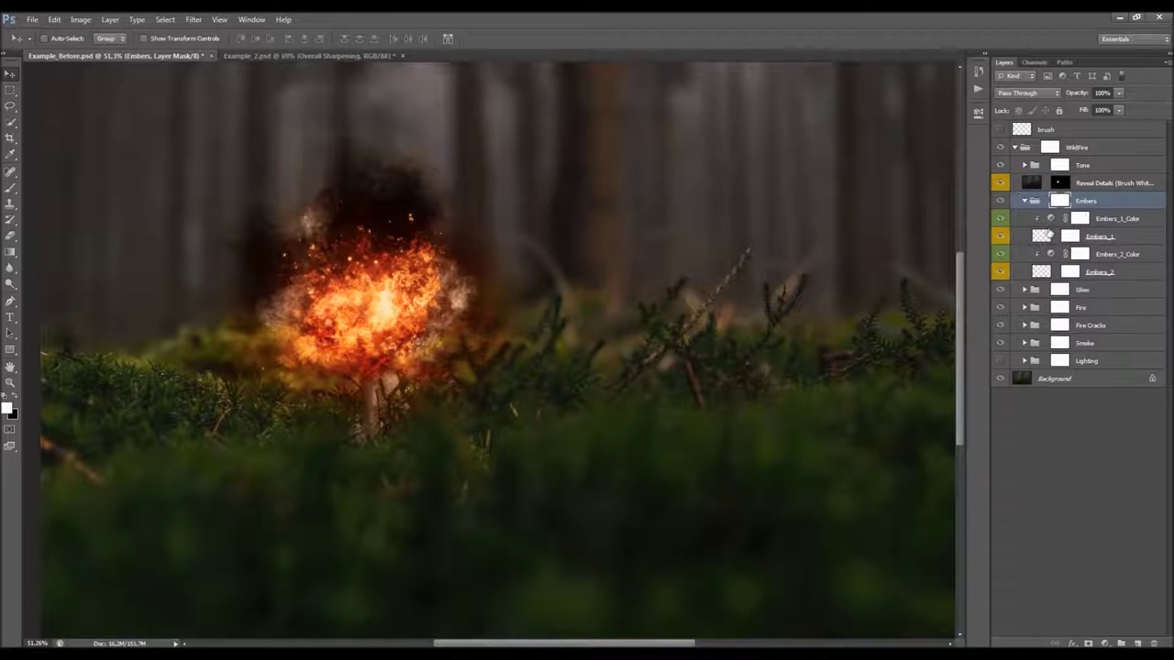
Step: Look over the Embers_1 and Embers_2 layers inside the Embers group, finishing with Embers_1 selected
{"action": "left_click", "coordinate": [1107, 235]}
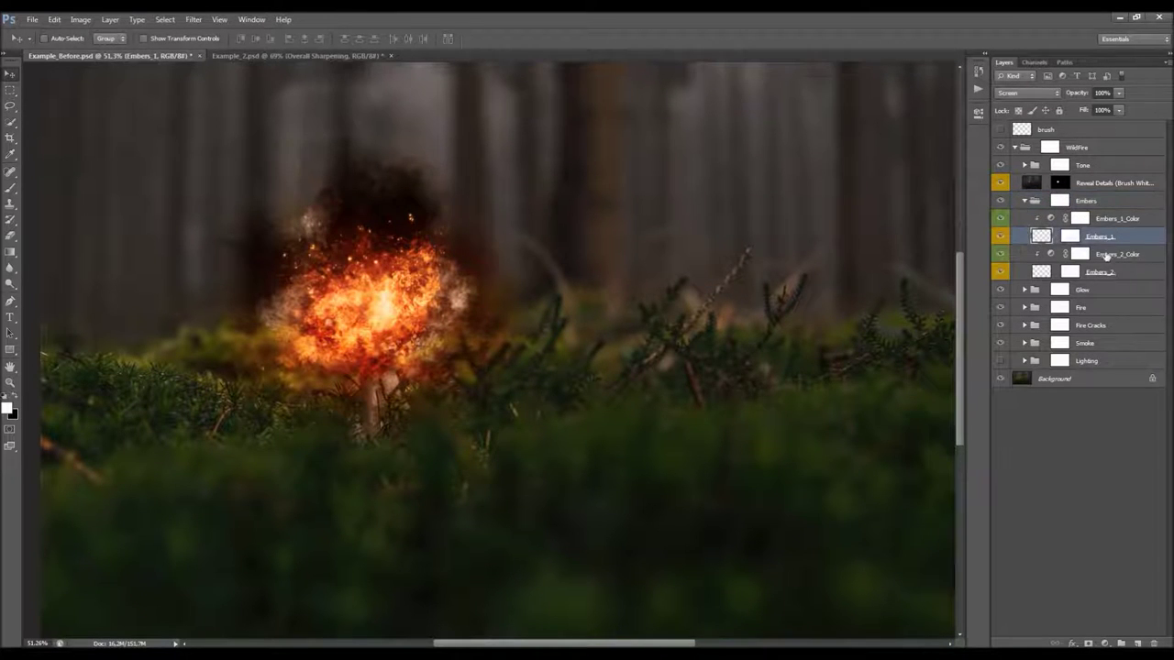
{"action": "left_click", "coordinate": [1108, 272]}
{"action": "left_click", "coordinate": [1107, 240]}
{"action": "left_click", "coordinate": [1093, 273]}
{"action": "left_click", "coordinate": [1097, 239]}
Step: Try moving the Embers_1 layer, then scaling it to about 127% and rotating it about 45 degrees with Free Transform
{"action": "mouse_move", "coordinate": [409, 275]}
{"action": "left_mouse_down"}
{"action": "mouse_move", "coordinate": [378, 254]}
{"action": "mouse_move", "coordinate": [310, 277]}
{"action": "mouse_move", "coordinate": [402, 274]}
{"action": "left_mouse_up"}
{"action": "key", "text": "l"}
{"action": "right_click", "coordinate": [412, 203]}
{"action": "key", "text": "Escape"}
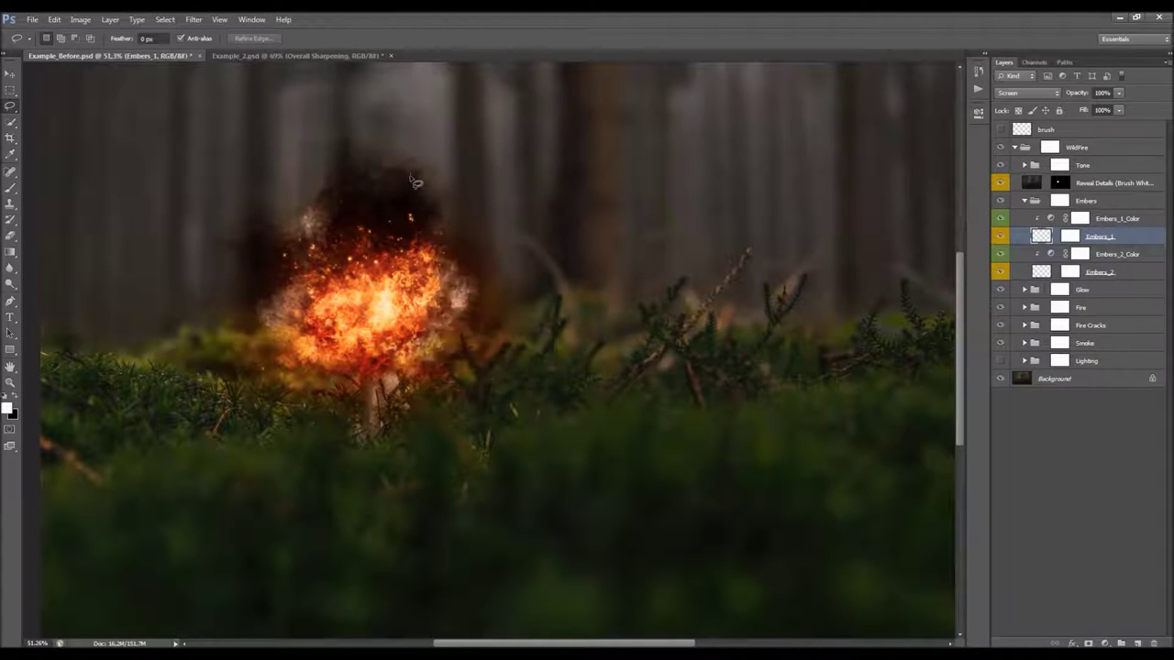
{"action": "key", "text": "ctrl+t"}
{"action": "left_click_drag", "start_coordinate": [503, 163], "coordinate": [609, 286]}
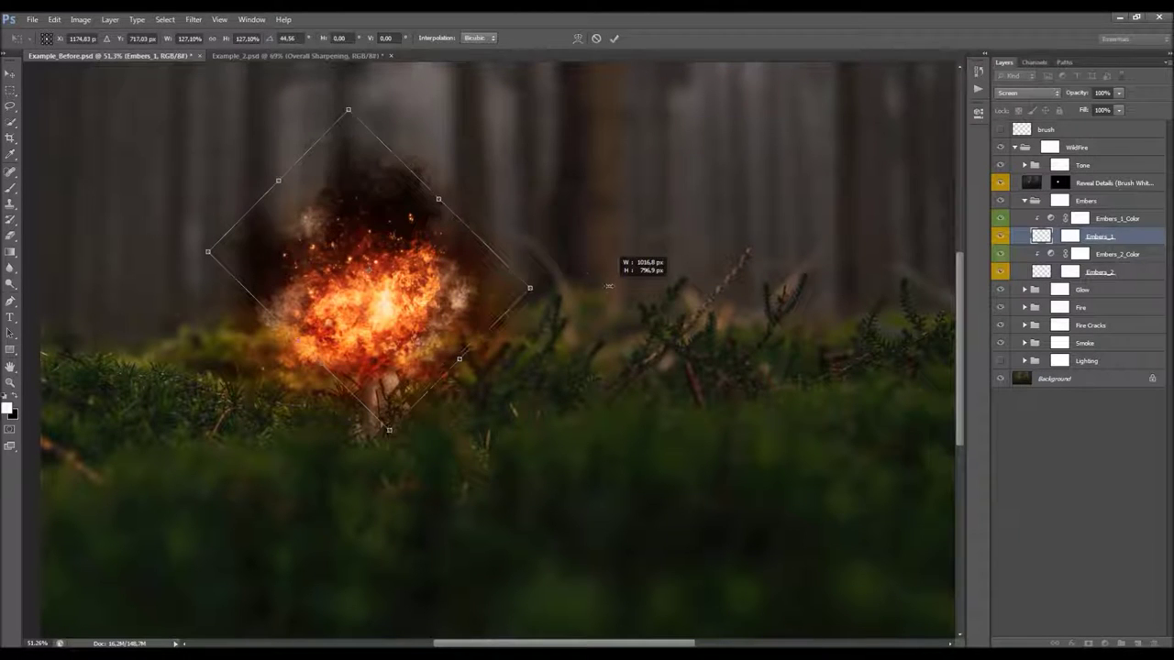
{"action": "left_click", "coordinate": [614, 37]}
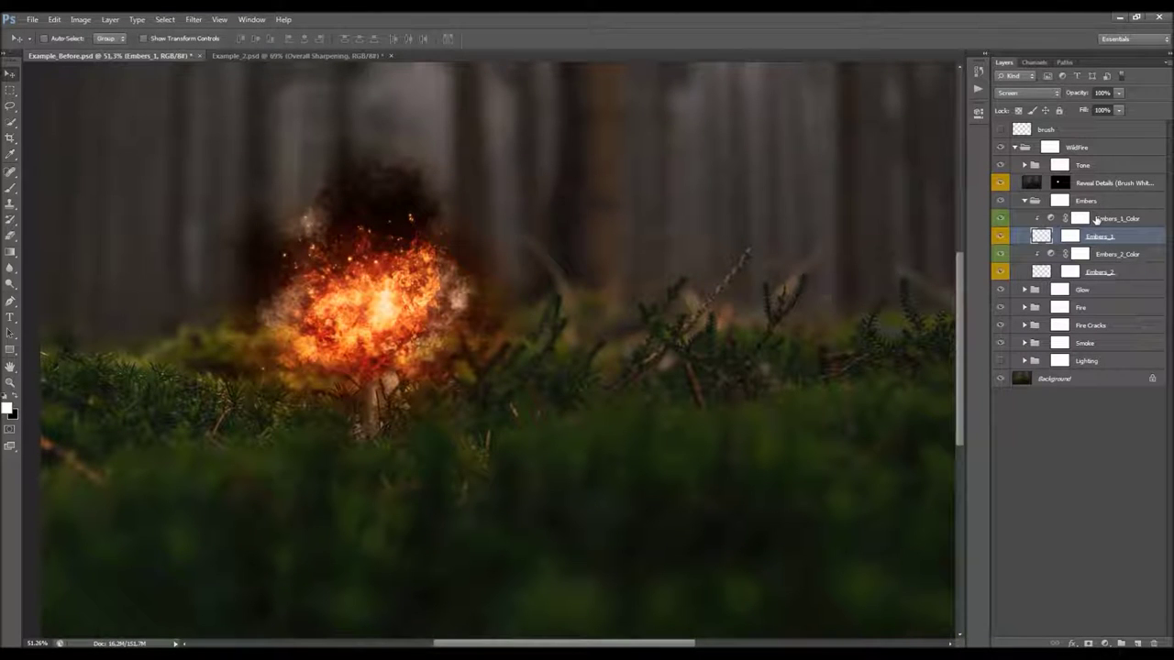
Step: Check the Embers_1 opacity setting and compare the image with Embers_1 and Embers_2 each hidden and shown
{"action": "mouse_move", "coordinate": [1079, 96]}
{"action": "left_mouse_down"}
{"action": "mouse_move", "coordinate": [1060, 98]}
{"action": "mouse_move", "coordinate": [1081, 98]}
{"action": "left_mouse_up"}
{"action": "left_click", "coordinate": [1001, 237]}
{"action": "left_click", "coordinate": [1000, 239]}
{"action": "left_click", "coordinate": [999, 271]}
{"action": "left_click", "coordinate": [1000, 272]}
Step: Try duplicating the Embers_1 layer and moving the copy beside the fire, and delete the copy
{"action": "left_click_drag", "start_coordinate": [1119, 238], "coordinate": [1118, 210]}
{"action": "left_click_drag", "start_coordinate": [394, 278], "coordinate": [475, 281]}
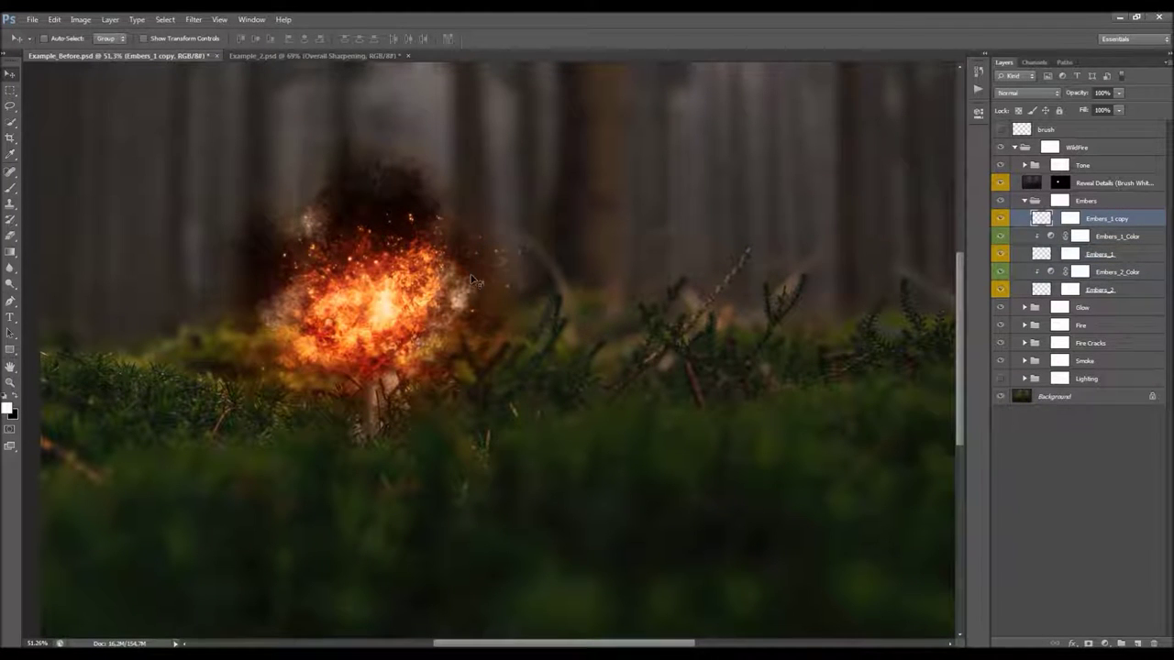
{"action": "key", "text": "Delete"}
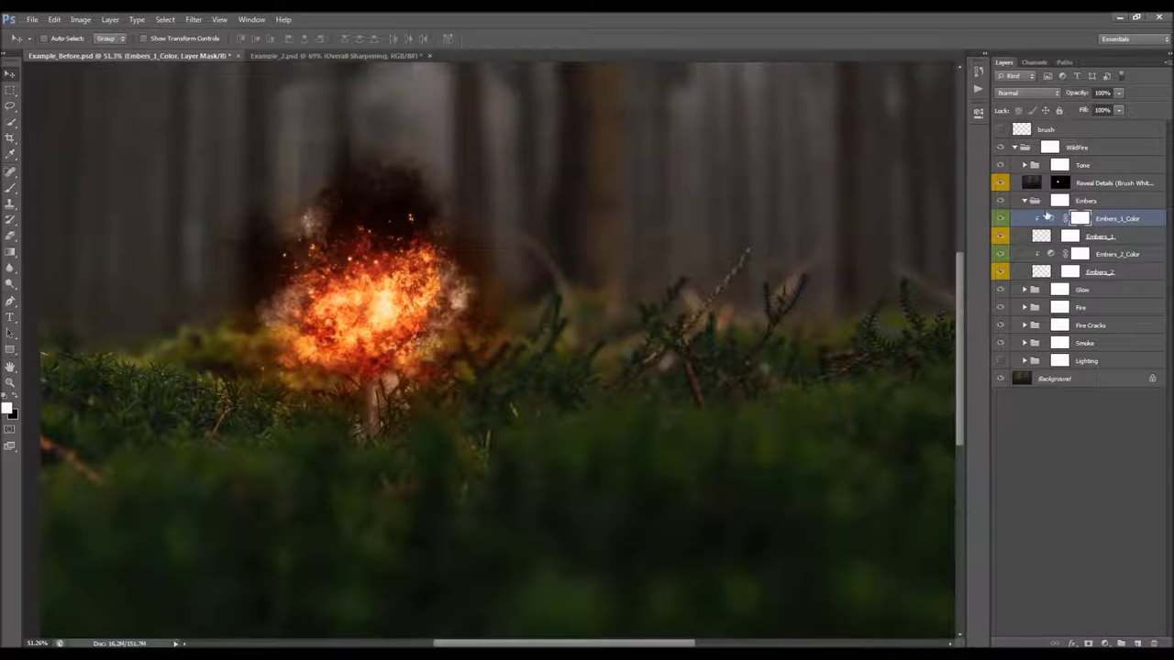
Step: Try a hue of -79 in the Embers_1_Color Hue/Saturation adjustment and close its settings
{"action": "left_click", "coordinate": [1110, 255]}
{"action": "left_click", "coordinate": [1103, 272]}
{"action": "left_click", "coordinate": [1104, 239]}
{"action": "left_click", "coordinate": [1107, 223]}
{"action": "double_click", "coordinate": [1051, 220]}
{"action": "left_click_drag", "start_coordinate": [873, 188], "coordinate": [831, 198]}
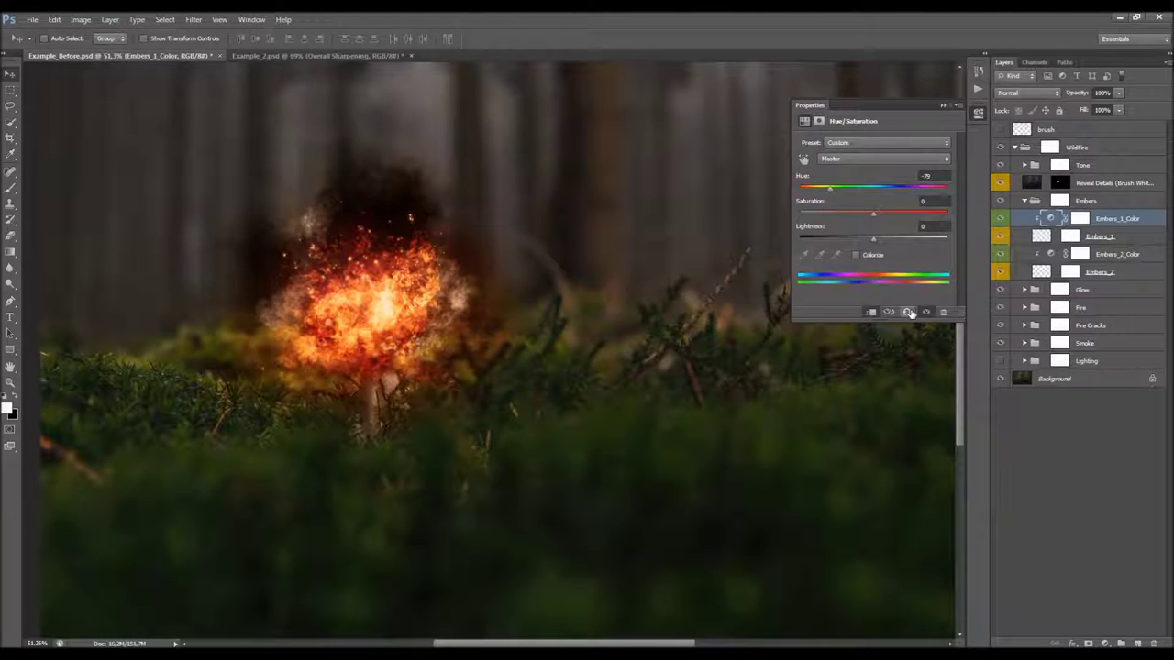
{"action": "left_click", "coordinate": [944, 107]}
Step: Check the Embers_1 and Embers_2 masks, ready the brush with a black foreground, and select the Embers group's mask
{"action": "left_click", "coordinate": [1078, 204]}
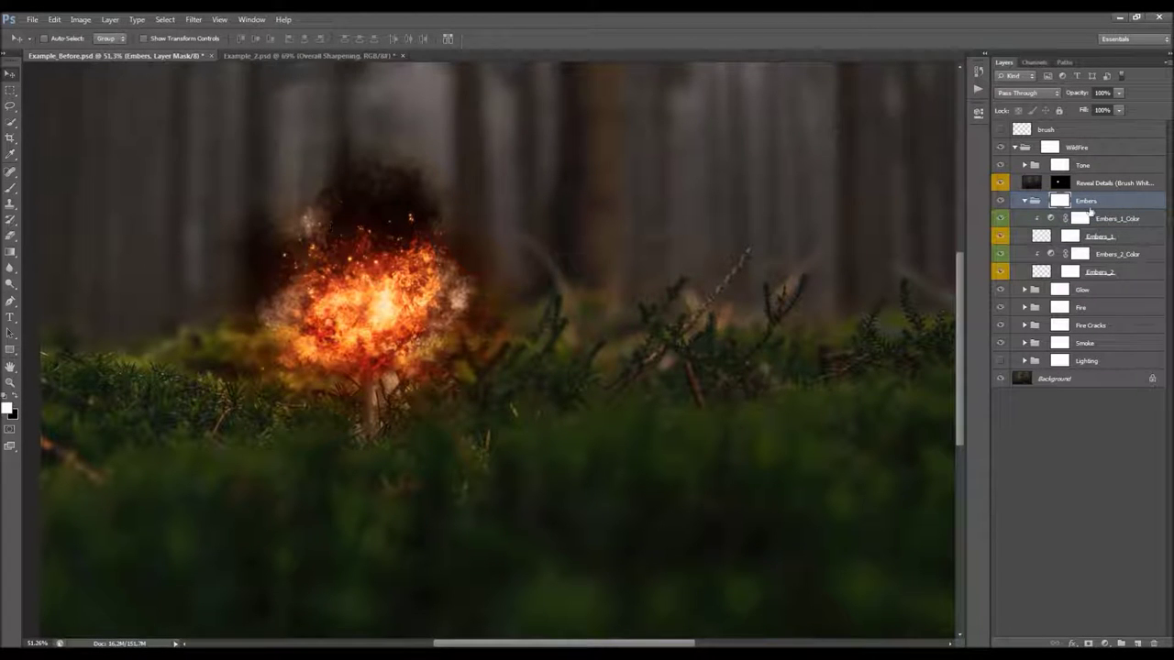
{"action": "left_click", "coordinate": [1070, 238]}
{"action": "left_click", "coordinate": [1069, 271]}
{"action": "key", "text": "b"}
{"action": "key", "text": "x"}
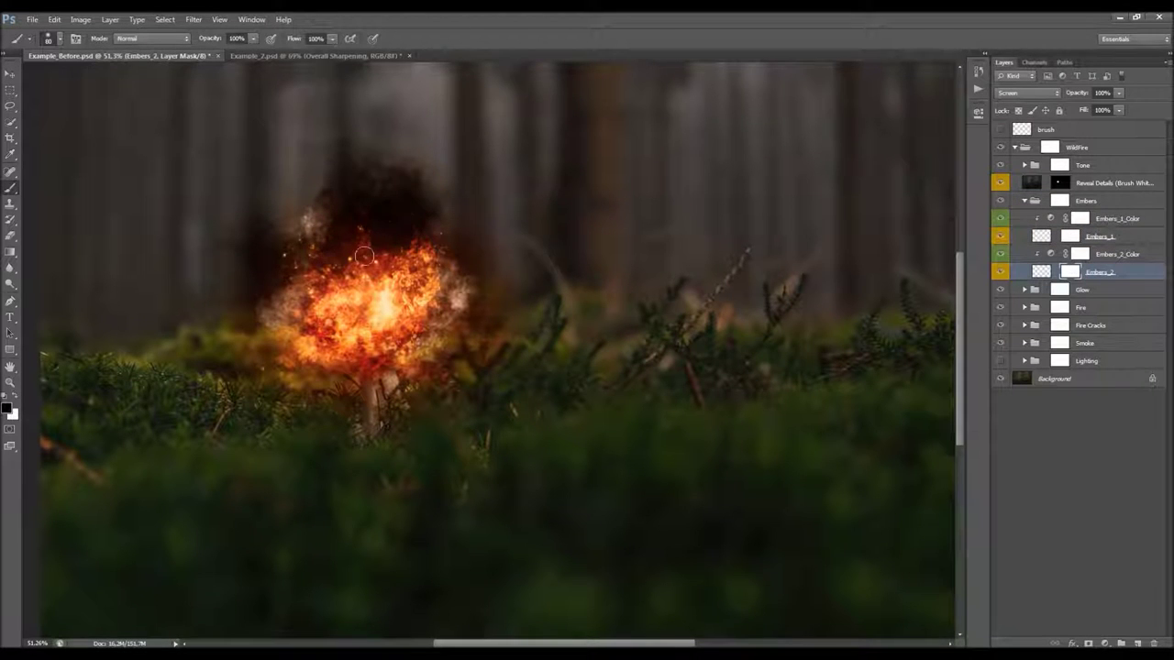
{"action": "left_click", "coordinate": [1058, 201]}
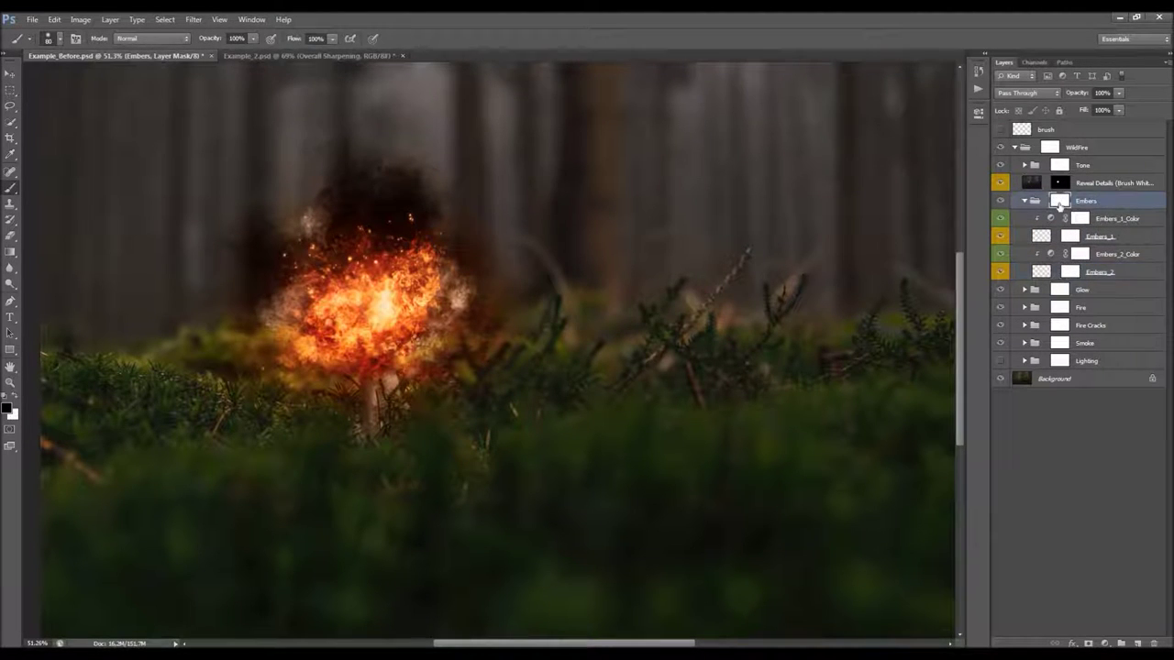
Step: Try painting out the floating sparks on the Embers group's mask, undo the stroke, and collapse the group
{"action": "mouse_move", "coordinate": [433, 277]}
{"action": "left_mouse_down"}
{"action": "mouse_move", "coordinate": [363, 228]}
{"action": "mouse_move", "coordinate": [447, 205]}
{"action": "left_mouse_up"}
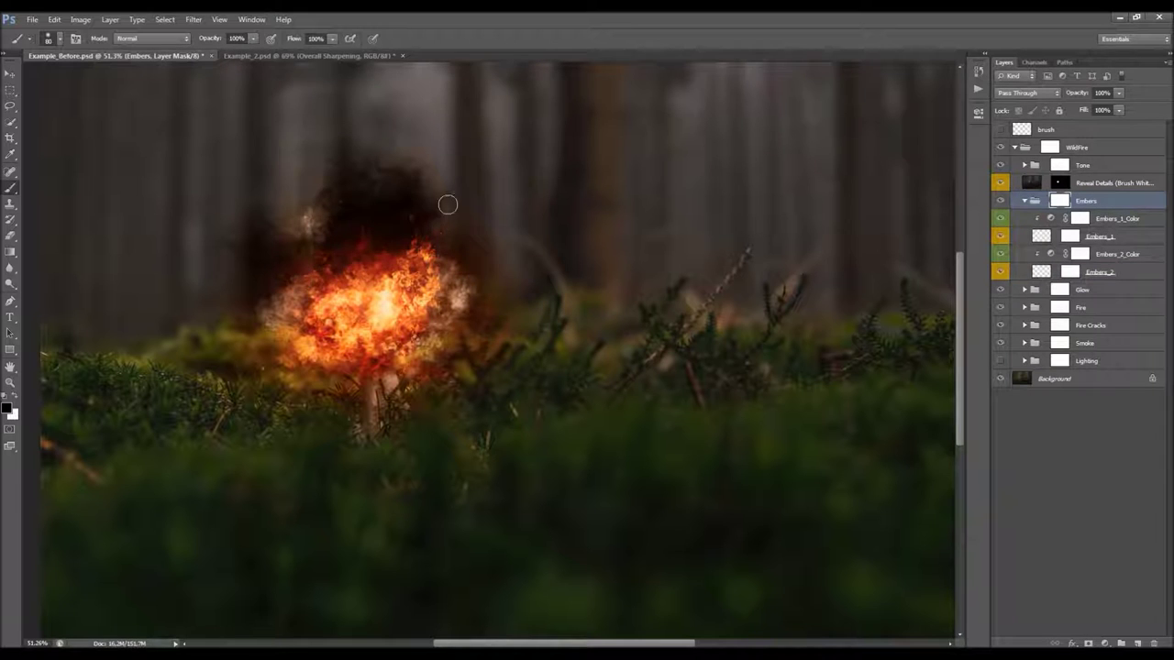
{"action": "key", "text": "ctrl+z"}
{"action": "left_click", "coordinate": [1025, 201]}
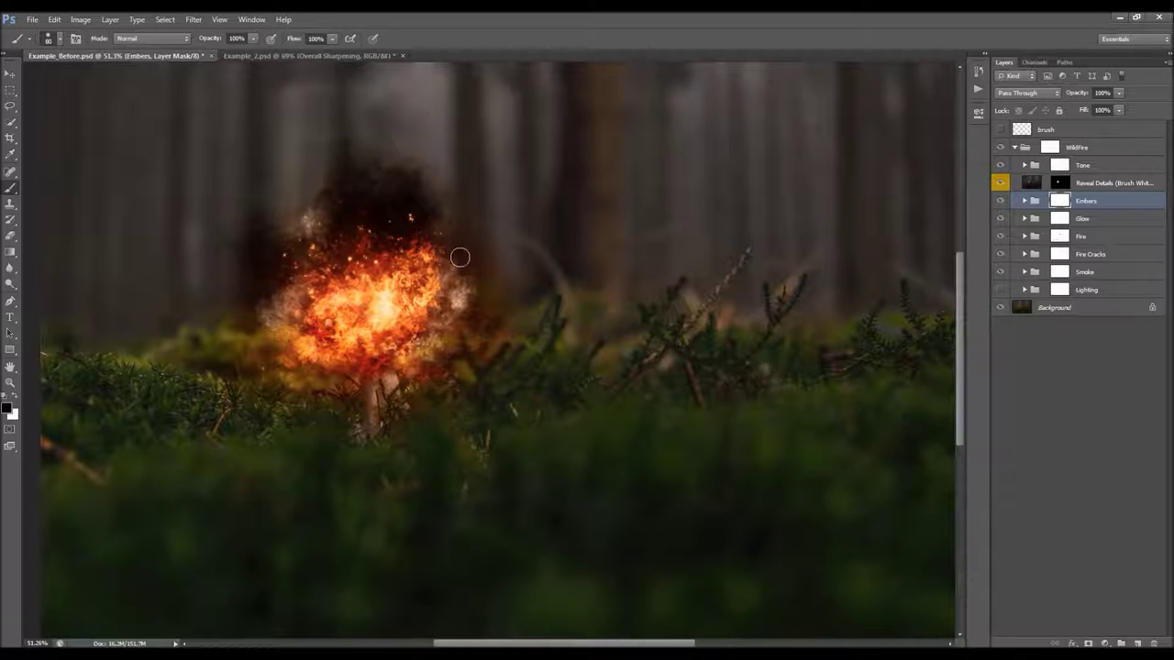
{"action": "key", "text": "v"}
{"action": "scroll", "coordinate": [167, 252], "scroll_direction": "up", "scroll_amount": 3}
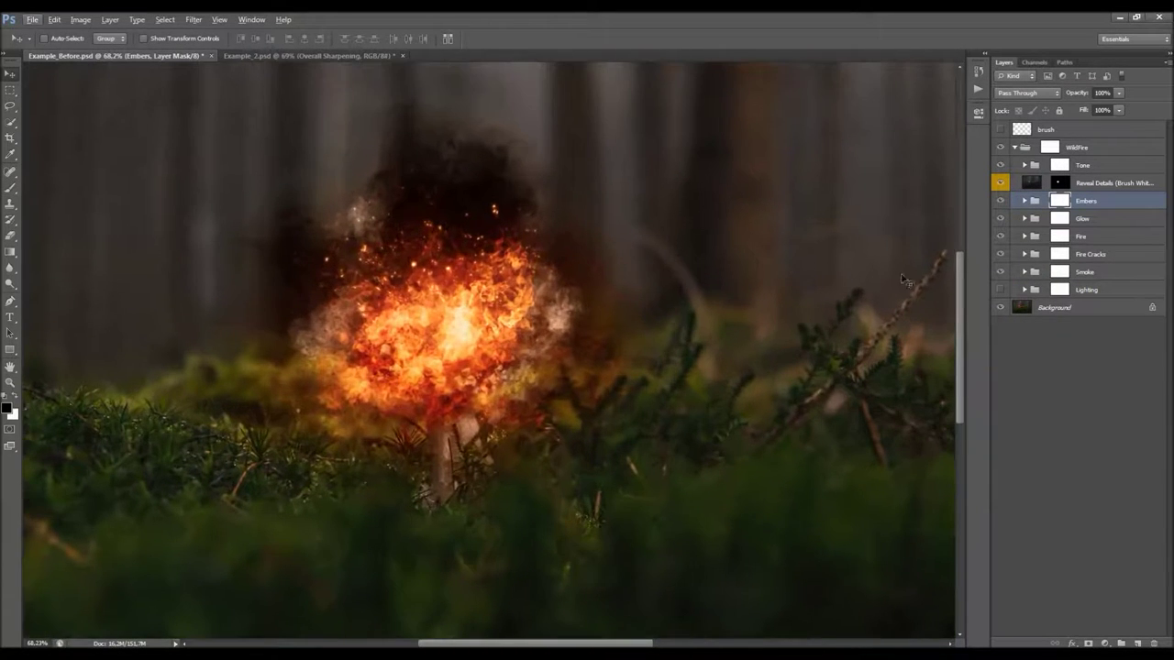
Step: Expand the Glow group and compare the image with the group hidden and shown
{"action": "left_click", "coordinate": [1097, 222]}
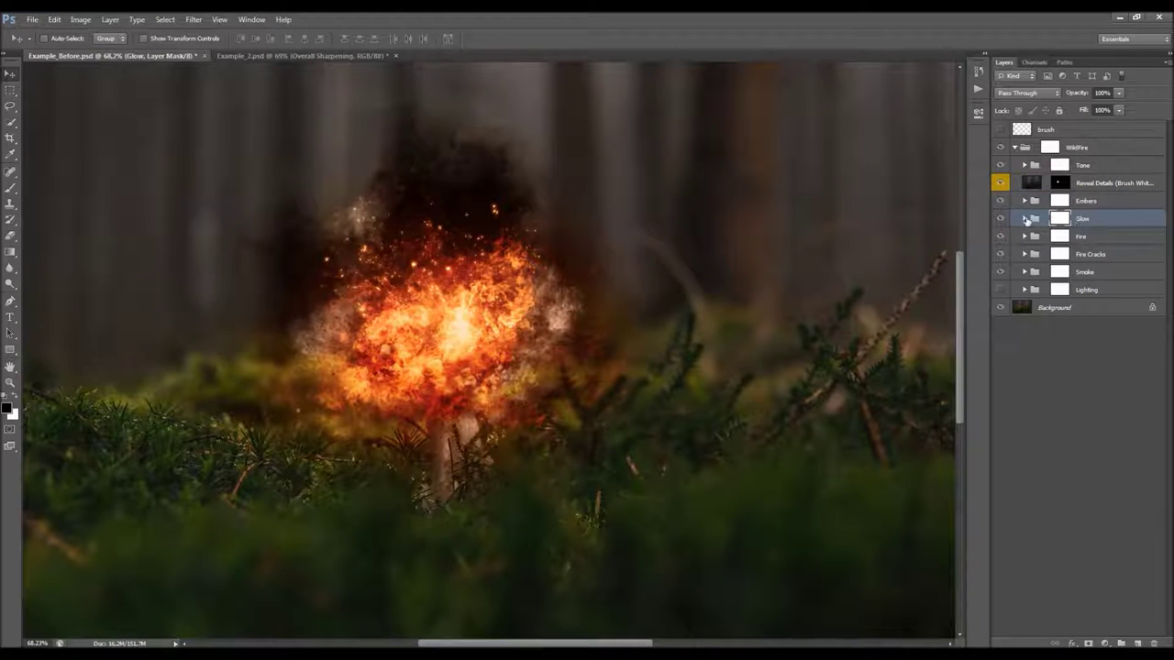
{"action": "left_click", "coordinate": [1025, 218]}
{"action": "left_click", "coordinate": [1098, 257]}
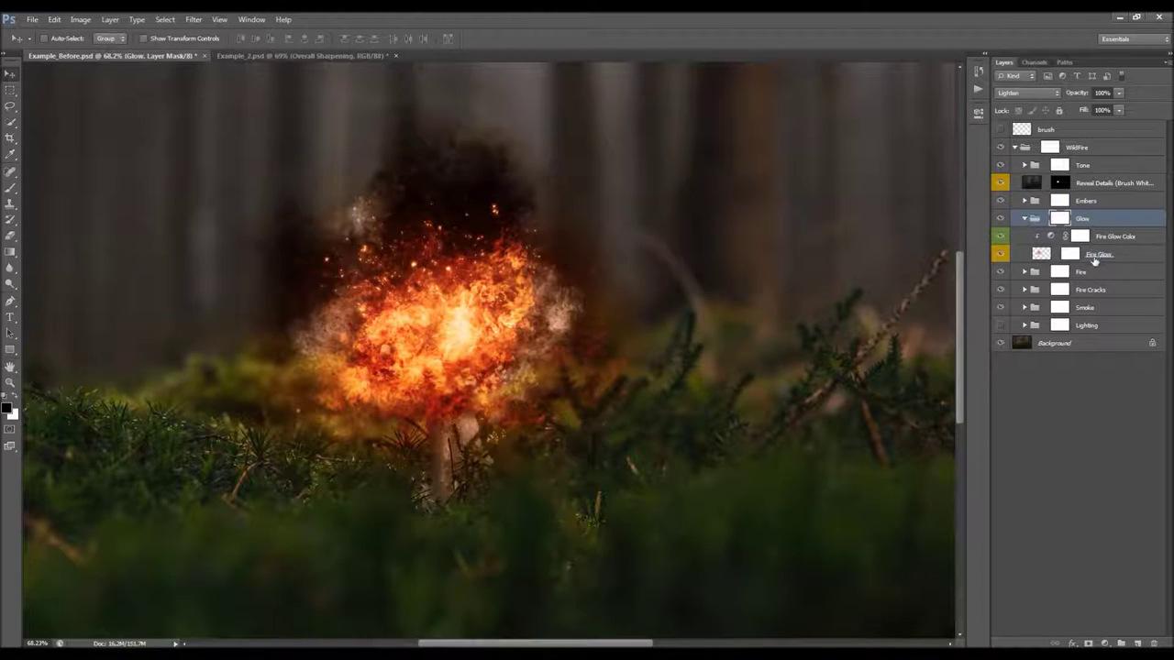
{"action": "left_click", "coordinate": [999, 218]}
{"action": "left_click", "coordinate": [1000, 219]}
{"action": "left_click", "coordinate": [1000, 218]}
{"action": "left_click", "coordinate": [1000, 218]}
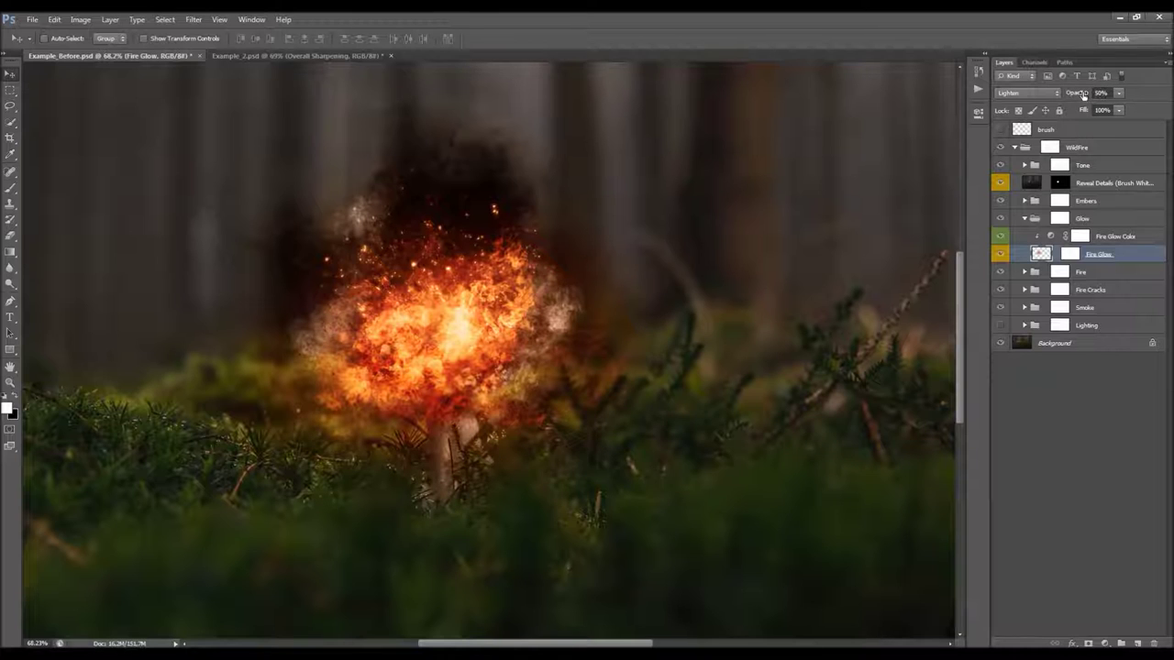
Step: Set the Fire Glow layer's opacity to 82% and compare the image with that layer hidden and shown
{"action": "left_click_drag", "start_coordinate": [1082, 96], "coordinate": [1171, 112]}
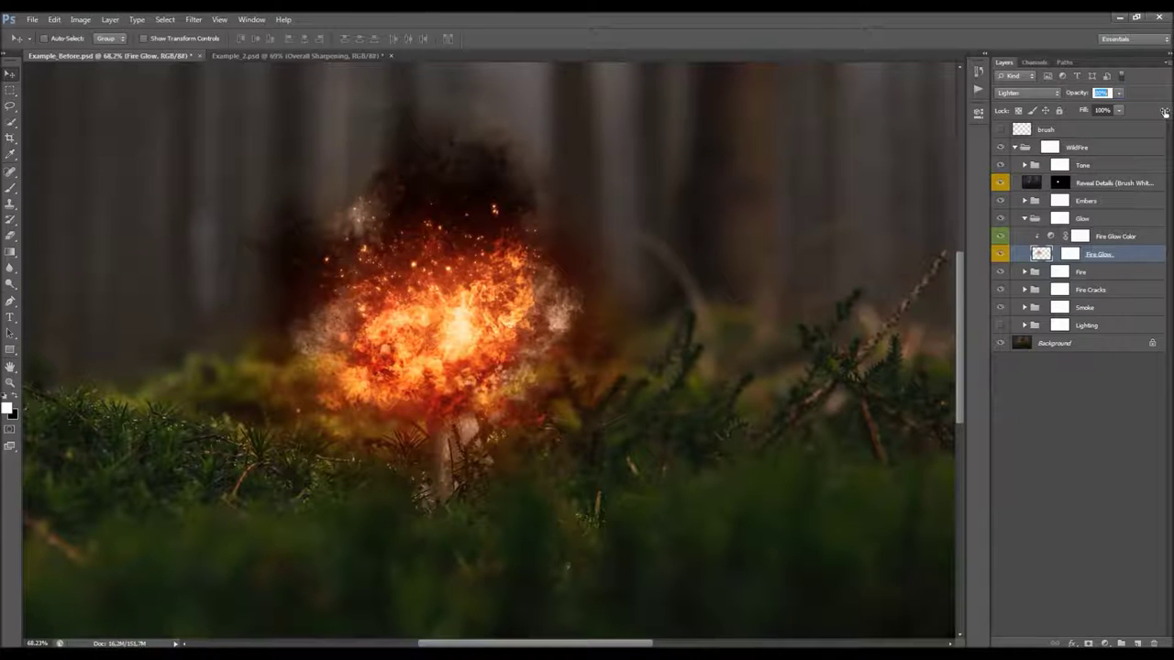
{"action": "left_click_drag", "start_coordinate": [1165, 111], "coordinate": [1165, 112]}
{"action": "left_click", "coordinate": [1000, 254]}
{"action": "left_click", "coordinate": [1001, 254]}
Step: Try shifting the hue in the Fire Glow Color Hue/Saturation adjustment, reset it, and close its settings
{"action": "left_click", "coordinate": [1115, 240]}
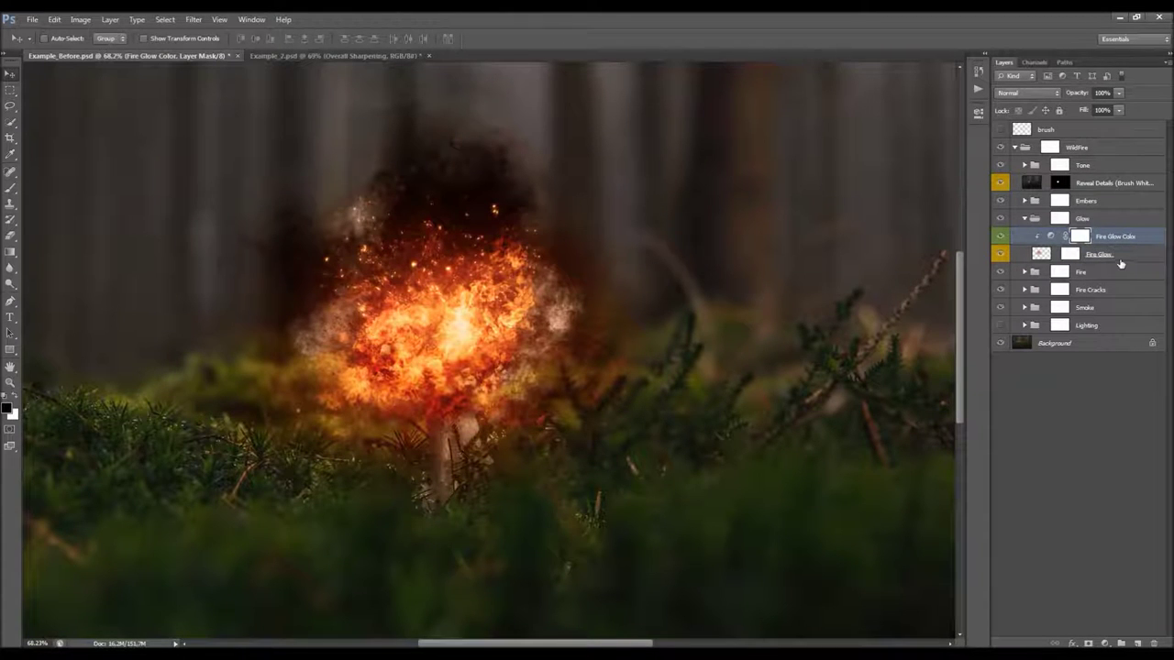
{"action": "double_click", "coordinate": [1050, 236]}
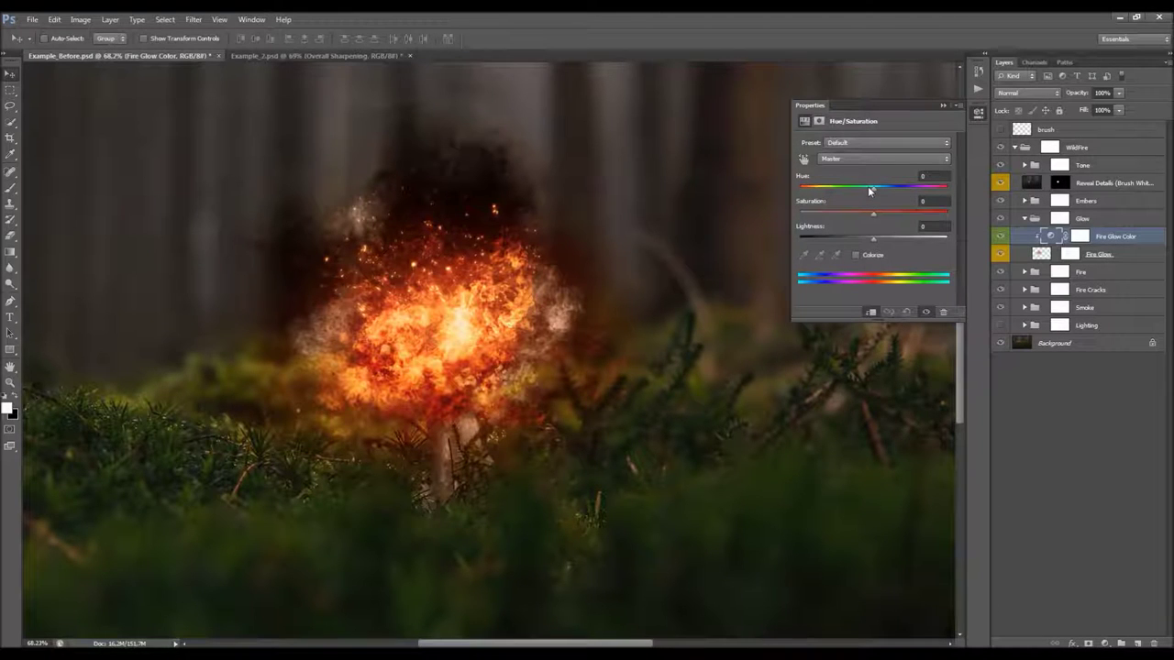
{"action": "left_click_drag", "start_coordinate": [870, 190], "coordinate": [933, 199]}
{"action": "left_click", "coordinate": [907, 312]}
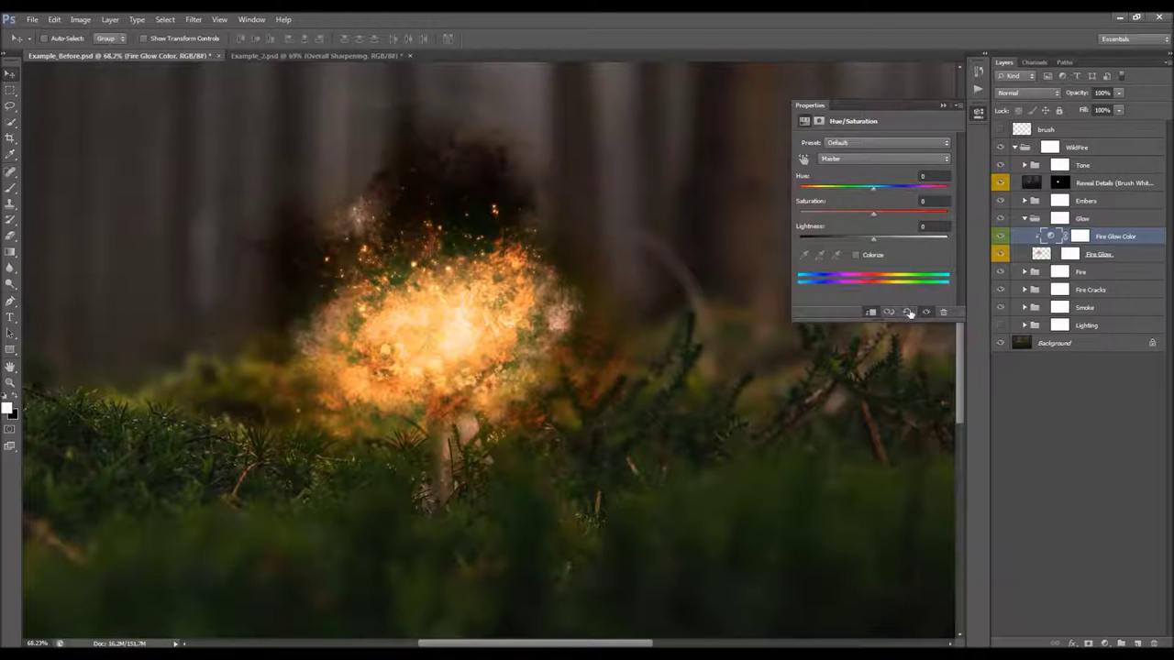
{"action": "left_click", "coordinate": [944, 107]}
Step: Compare the image with Fire Glow hidden and shown, check the Fire Glow and Glow group masks, and collapse the group
{"action": "left_click", "coordinate": [1092, 256]}
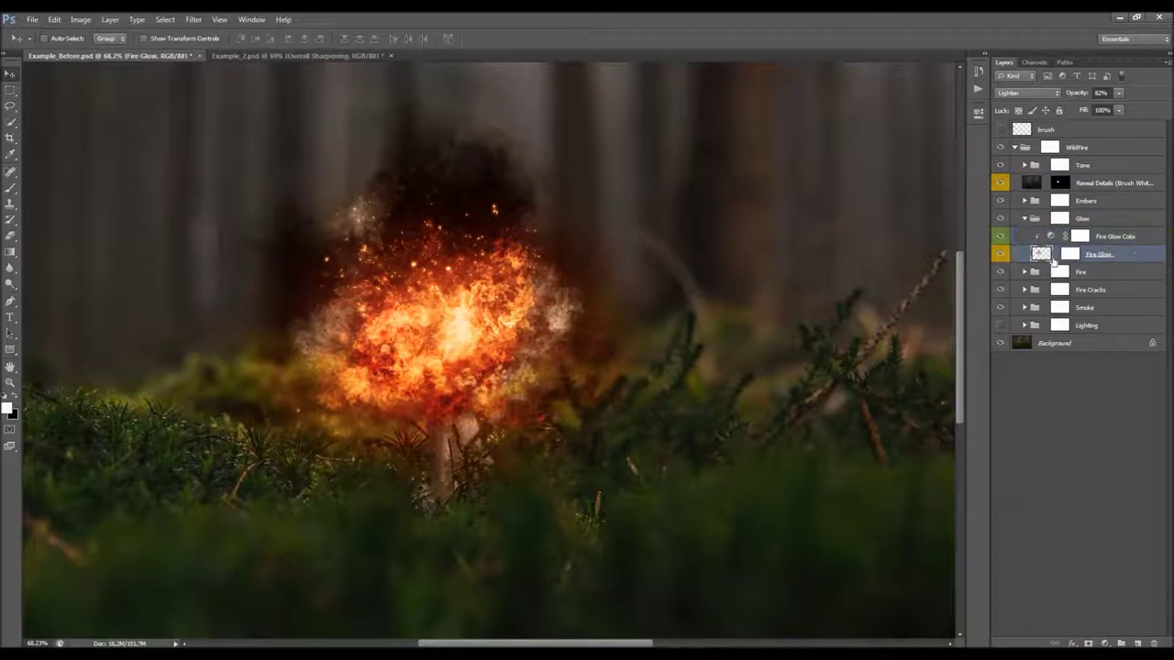
{"action": "left_click", "coordinate": [1004, 255]}
{"action": "left_click", "coordinate": [1004, 255]}
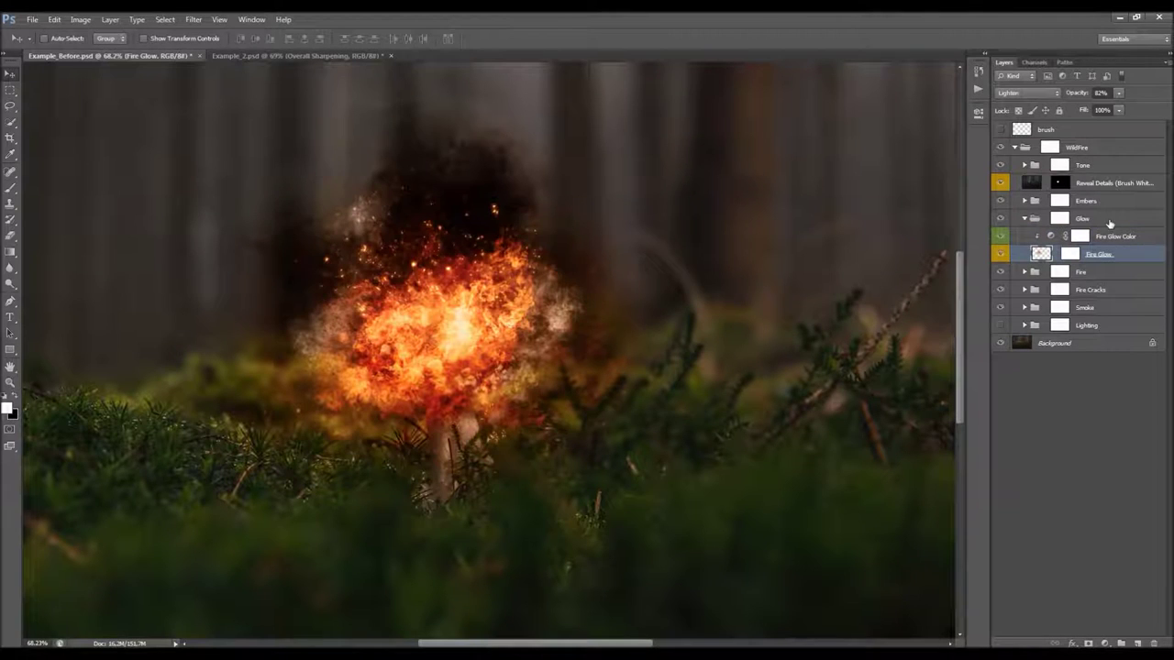
{"action": "left_click", "coordinate": [1059, 218]}
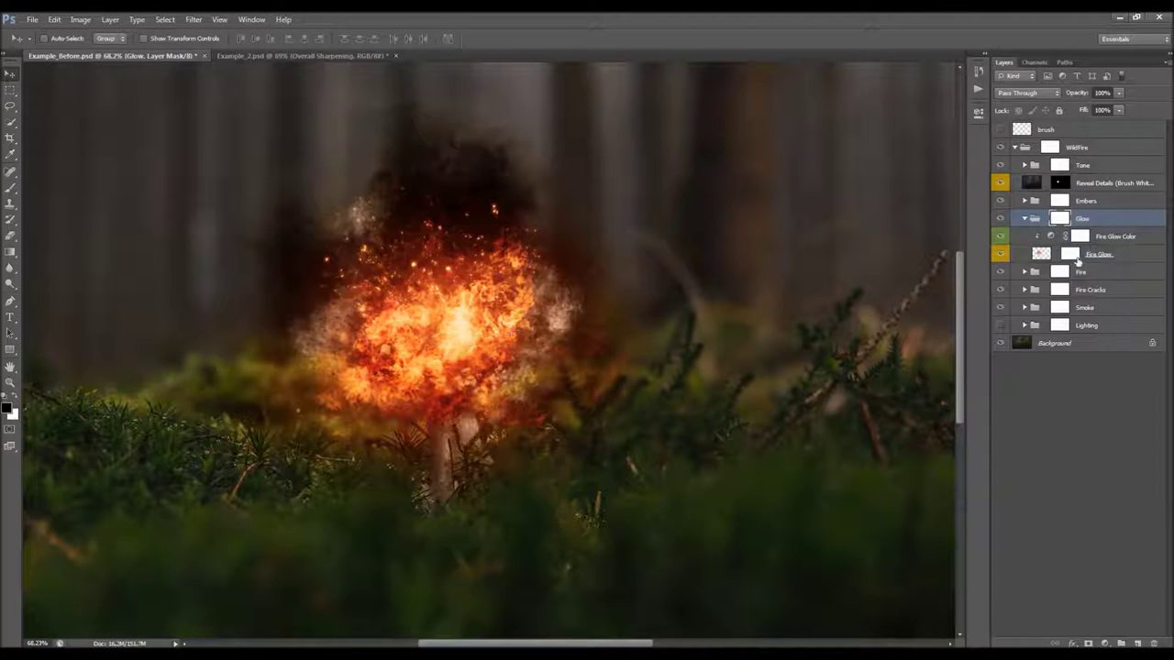
{"action": "left_click", "coordinate": [1075, 257]}
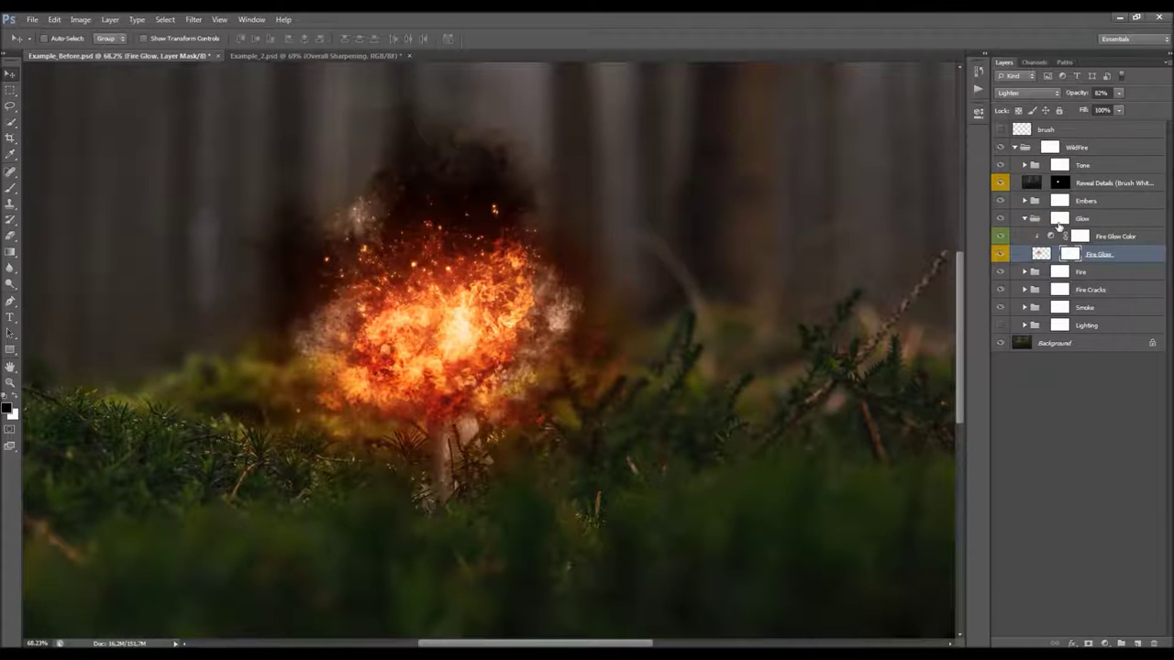
{"action": "left_click", "coordinate": [1060, 220]}
{"action": "left_click", "coordinate": [1024, 218]}
Step: Compare the image with the Fire group hidden and shown
{"action": "left_click", "coordinate": [1080, 237]}
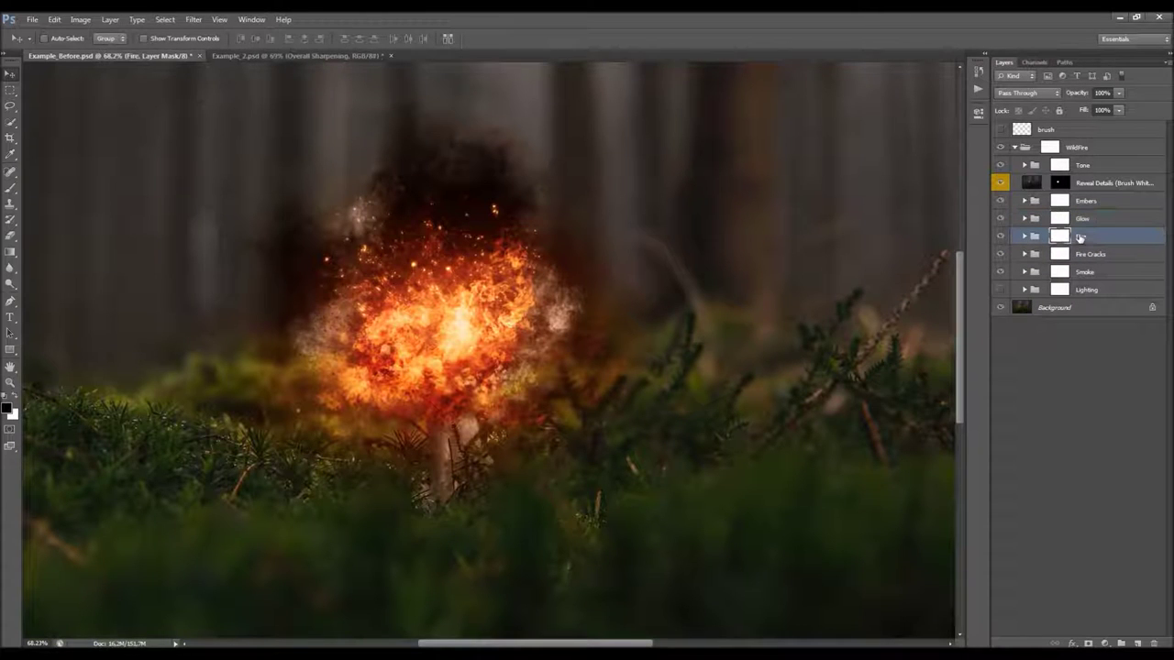
{"action": "left_click", "coordinate": [1002, 237]}
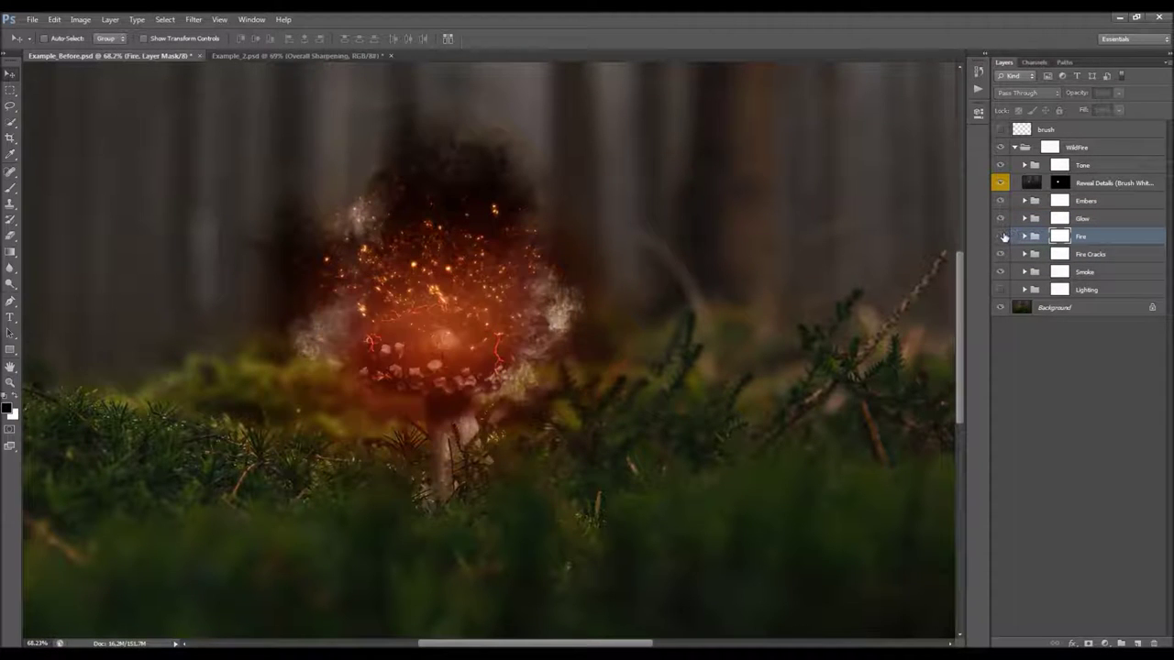
{"action": "left_click", "coordinate": [1001, 236]}
{"action": "left_click", "coordinate": [1002, 236]}
{"action": "left_click", "coordinate": [1002, 237]}
Step: Expand the Fire group and compare the fire with the Fire Tint adjustment hidden and shown
{"action": "left_click", "coordinate": [1024, 236]}
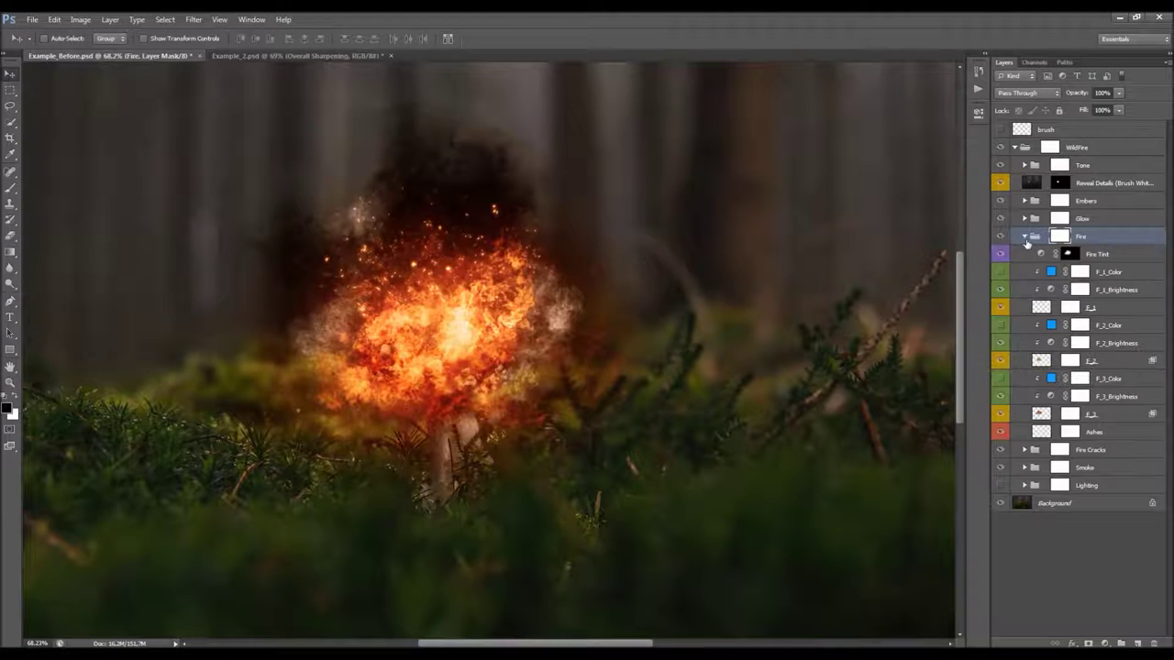
{"action": "left_click", "coordinate": [1107, 255]}
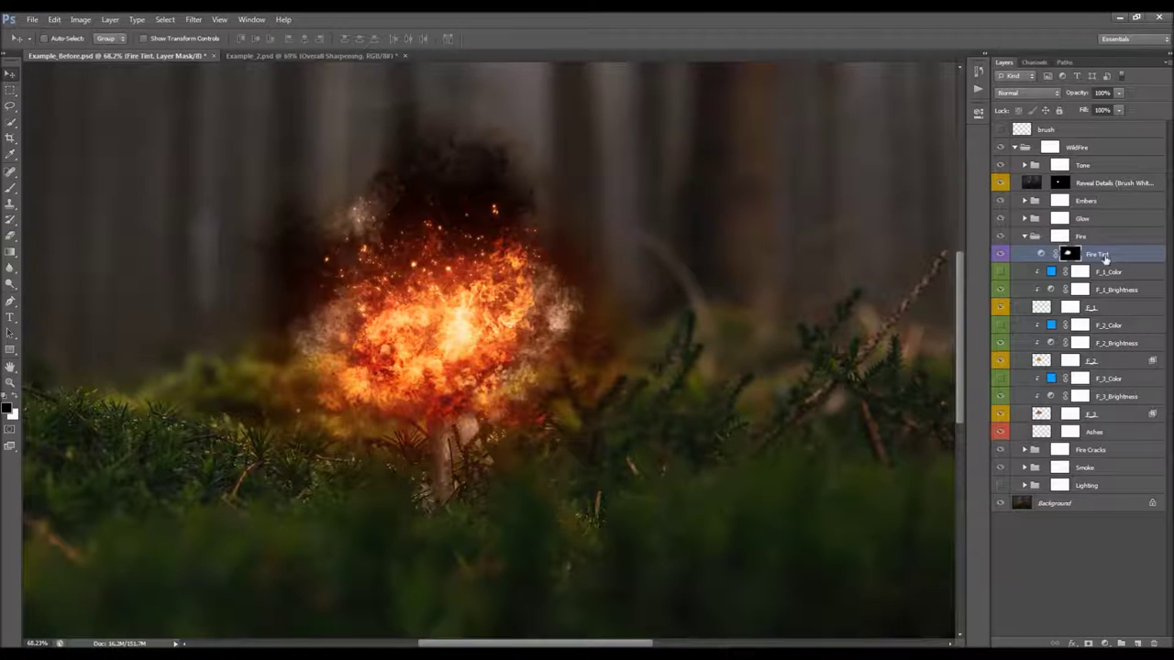
{"action": "left_click", "coordinate": [1001, 255]}
{"action": "left_click", "coordinate": [1001, 255]}
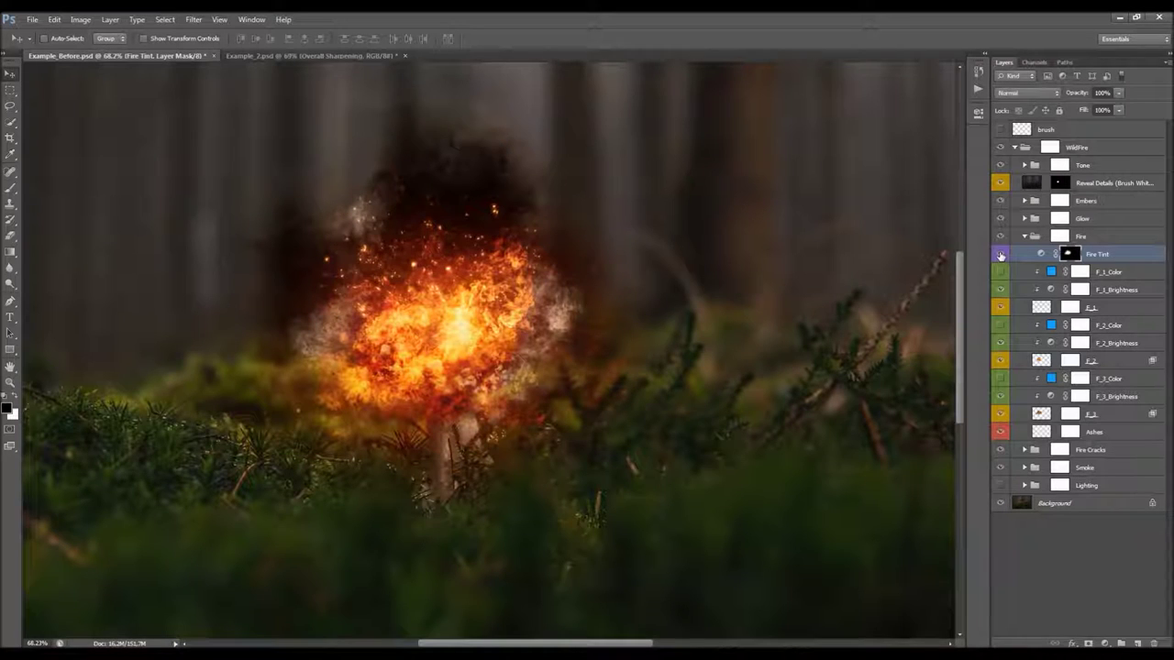
{"action": "left_click", "coordinate": [1001, 255]}
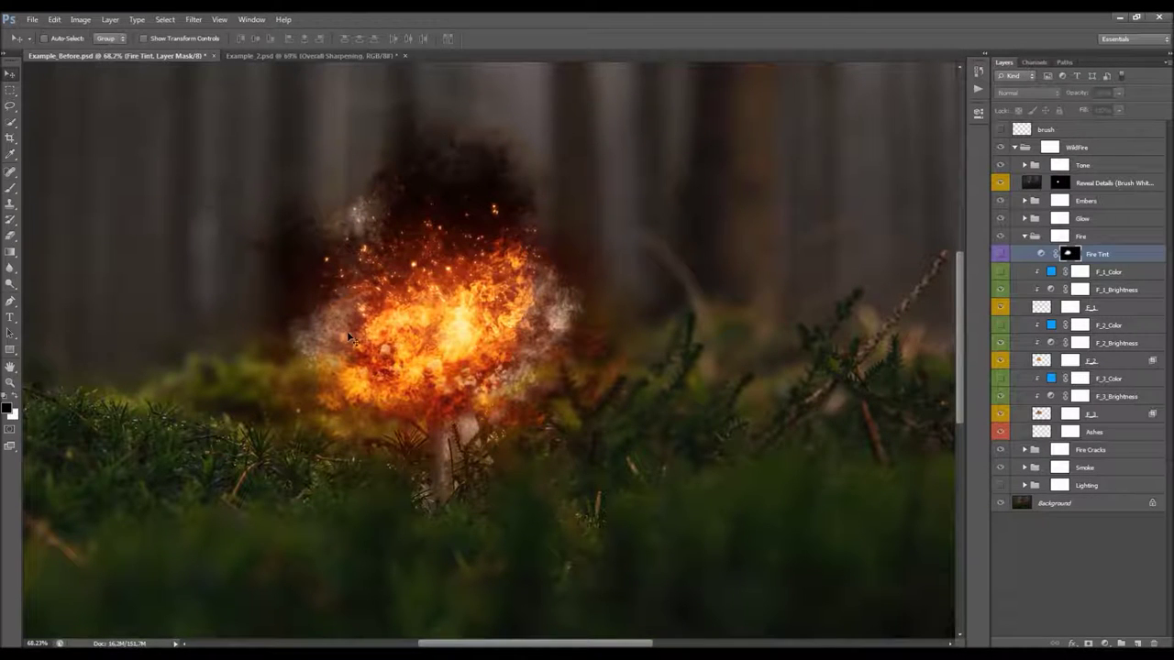
{"action": "left_click", "coordinate": [998, 255]}
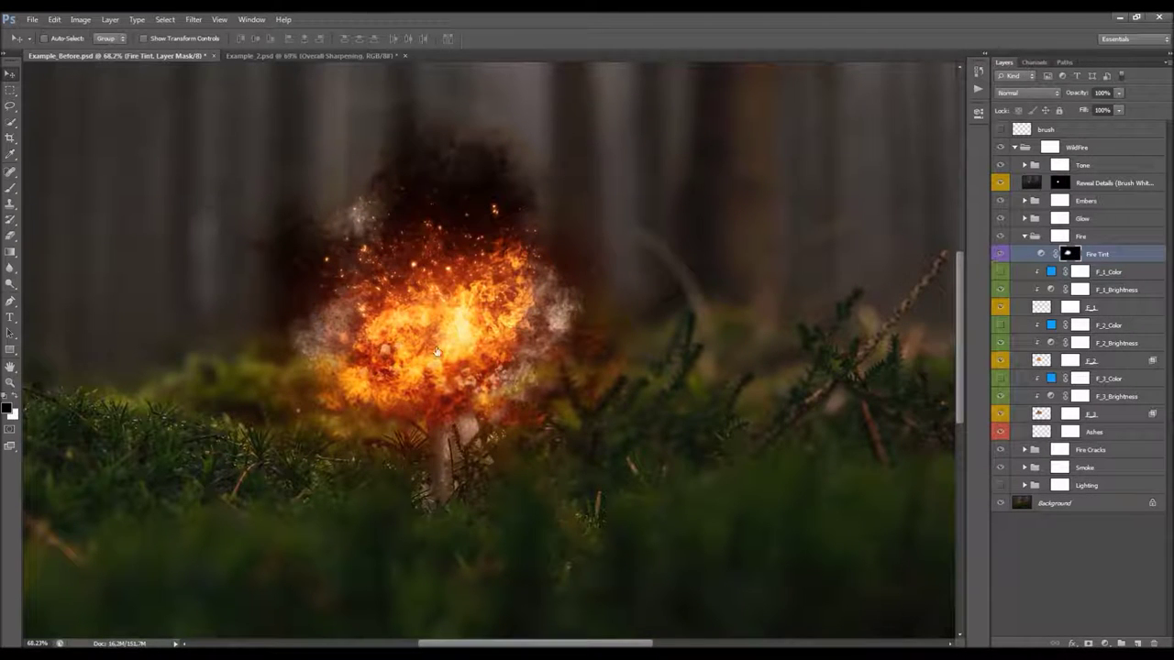
Step: Review the available filters in the Fire Tint Photo Filter settings, keep Warming Filter (85), and close the settings
{"action": "double_click", "coordinate": [1041, 257]}
{"action": "left_click", "coordinate": [873, 143]}
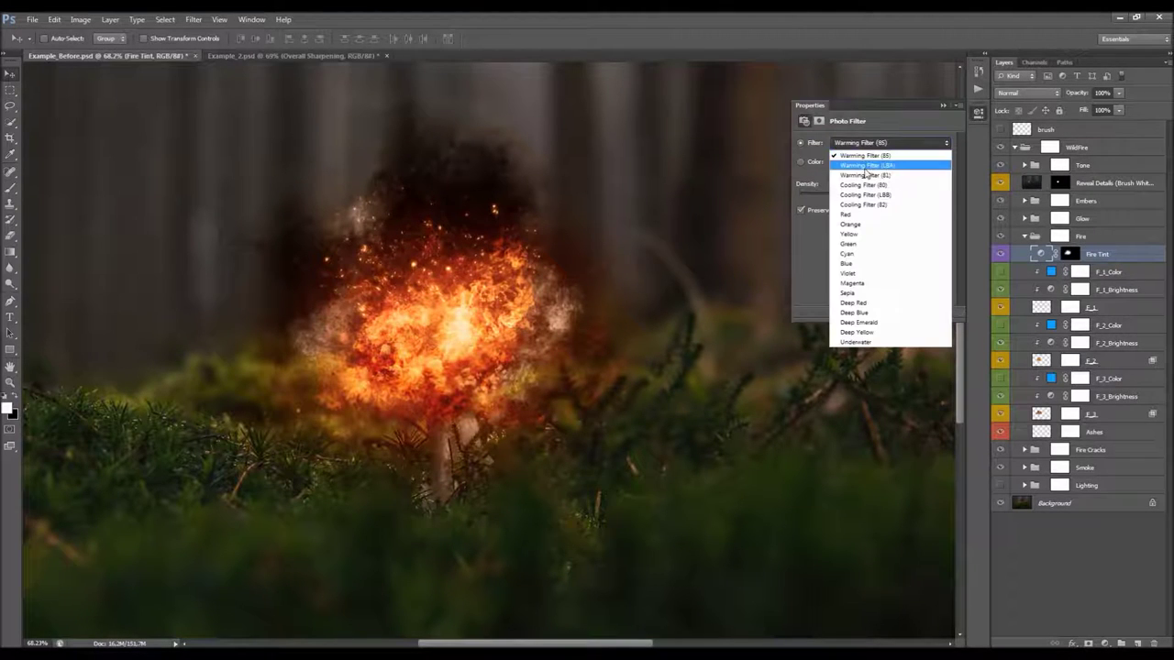
{"action": "left_click", "coordinate": [871, 149]}
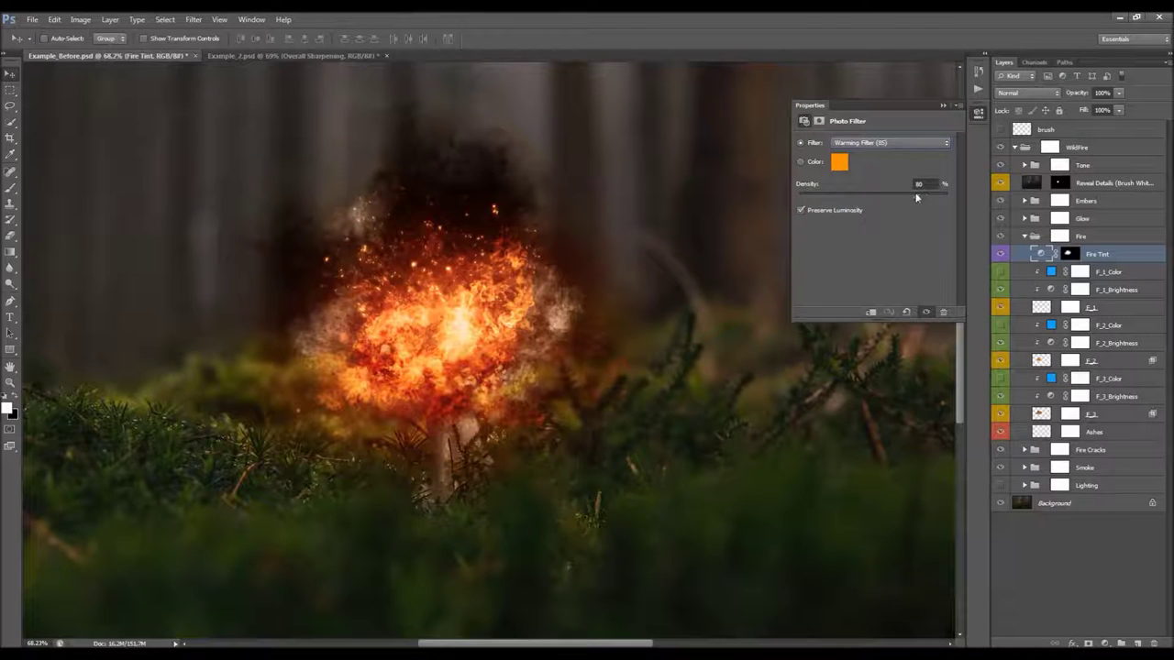
{"action": "left_click", "coordinate": [874, 144]}
{"action": "left_click", "coordinate": [881, 149]}
{"action": "left_click", "coordinate": [942, 105]}
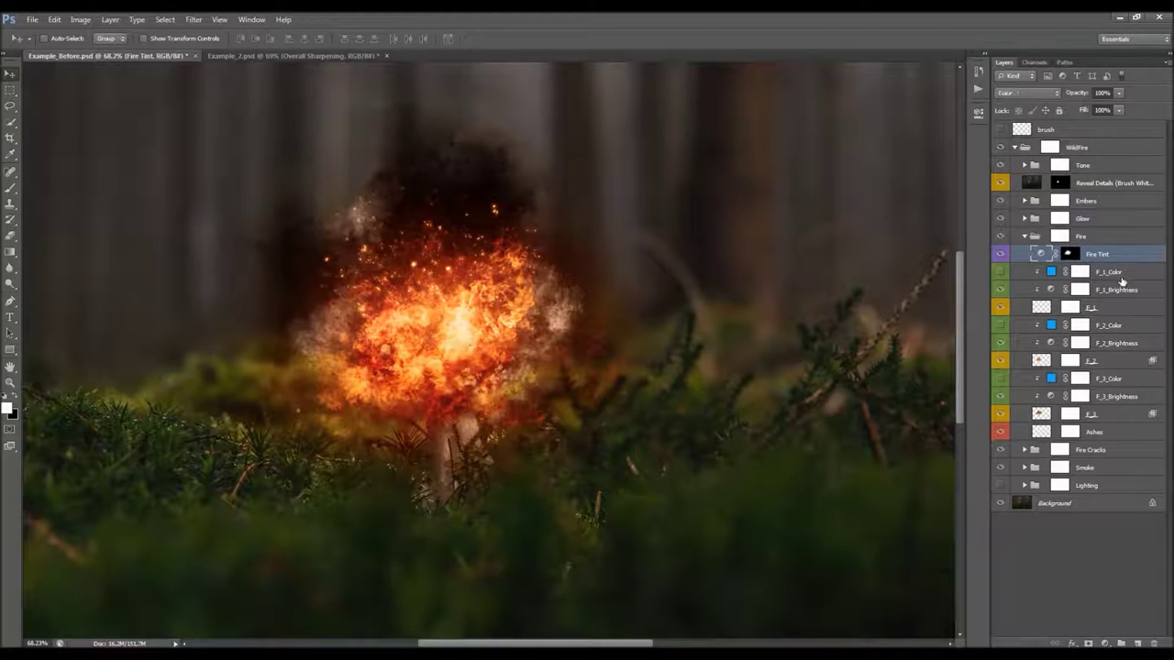
Step: Preview the blue F_1_Color fill on the fire and hide it again
{"action": "left_click", "coordinate": [1119, 277]}
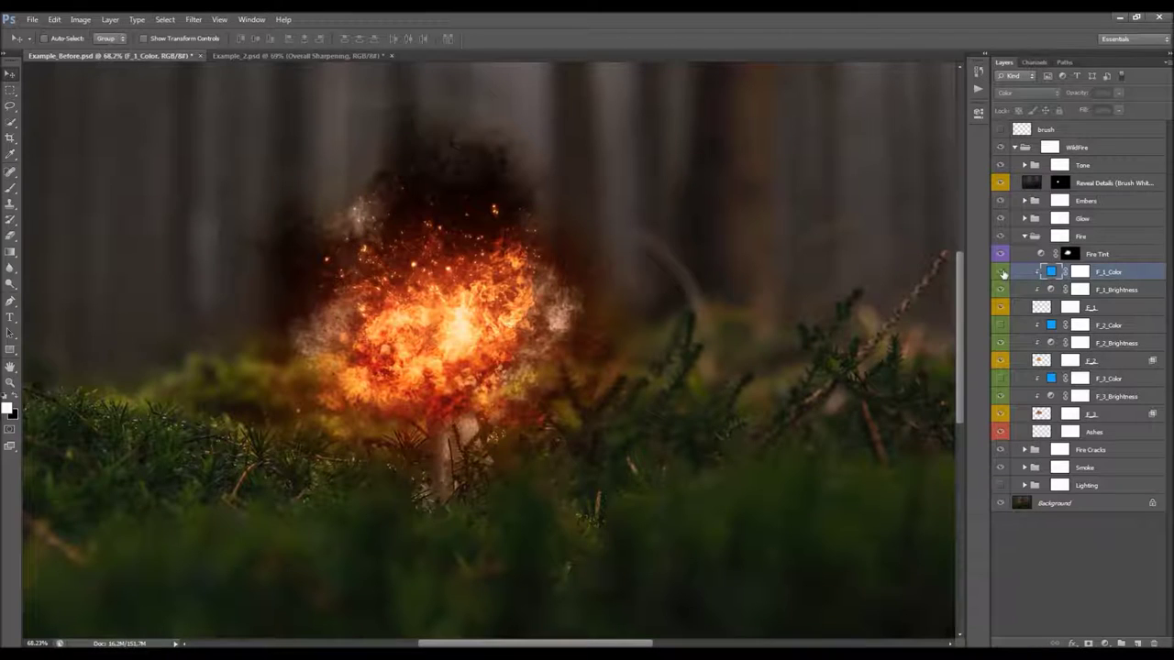
{"action": "left_click", "coordinate": [1000, 272]}
{"action": "left_click", "coordinate": [1000, 272]}
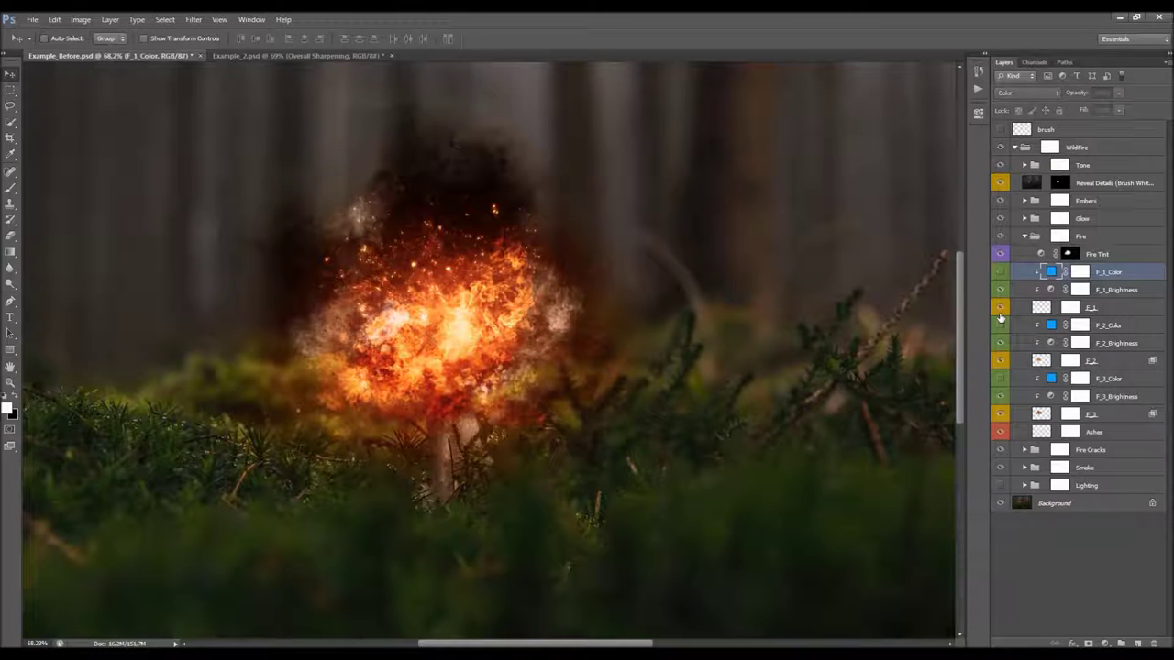
Step: Preview the blue F_2_Color fill, also with Fire Tint and the Tone group hidden, and restore the original layer visibility
{"action": "left_click", "coordinate": [1000, 324]}
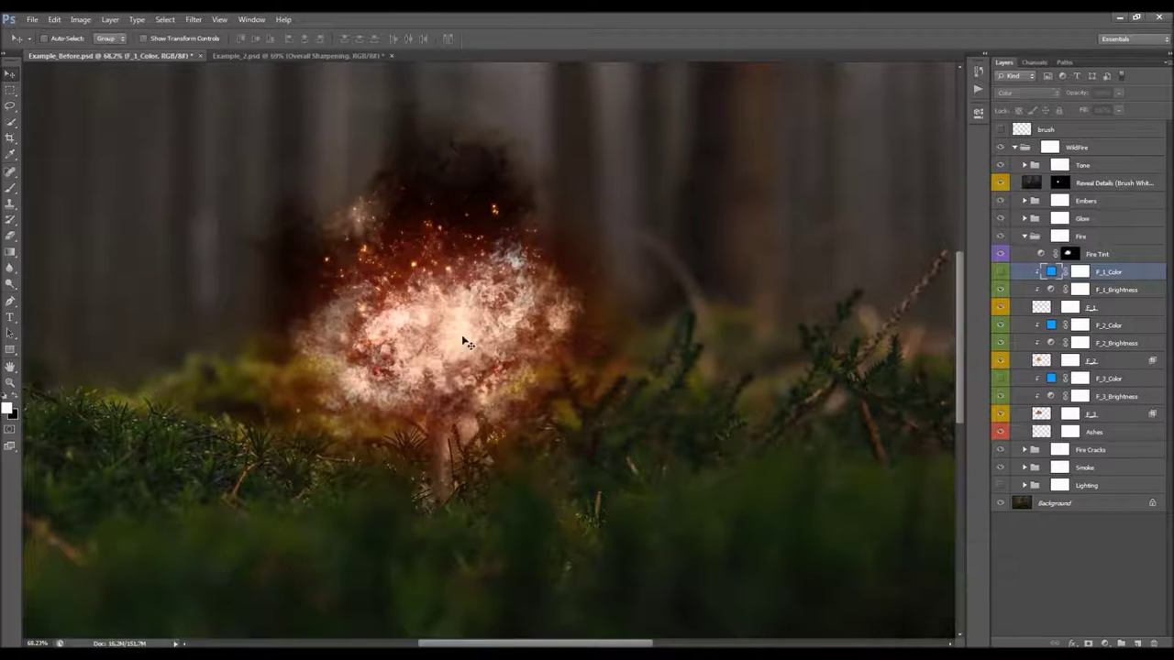
{"action": "left_click", "coordinate": [998, 252]}
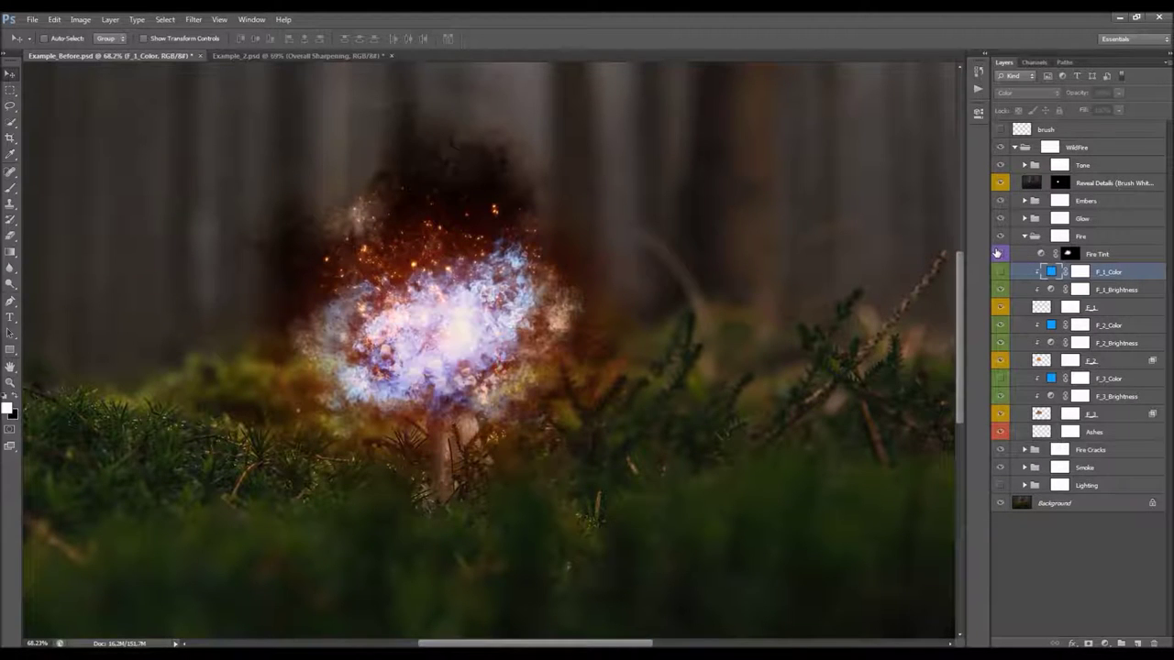
{"action": "left_click", "coordinate": [1002, 166]}
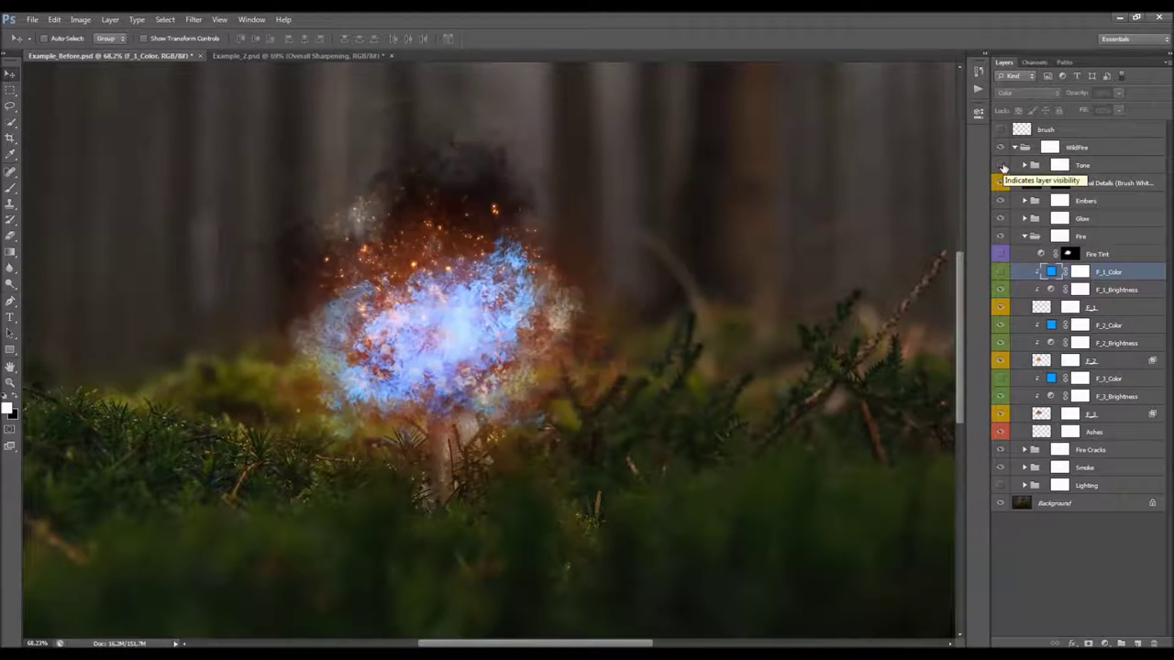
{"action": "left_click", "coordinate": [1002, 168]}
{"action": "left_click", "coordinate": [1000, 255]}
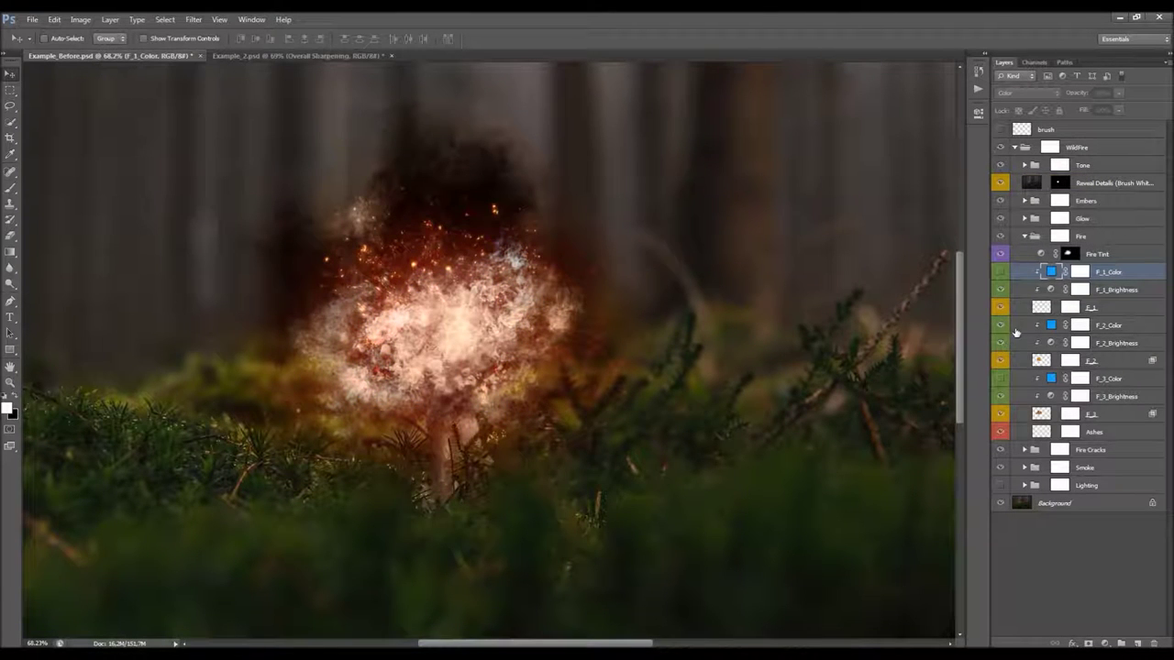
{"action": "left_click", "coordinate": [1000, 325]}
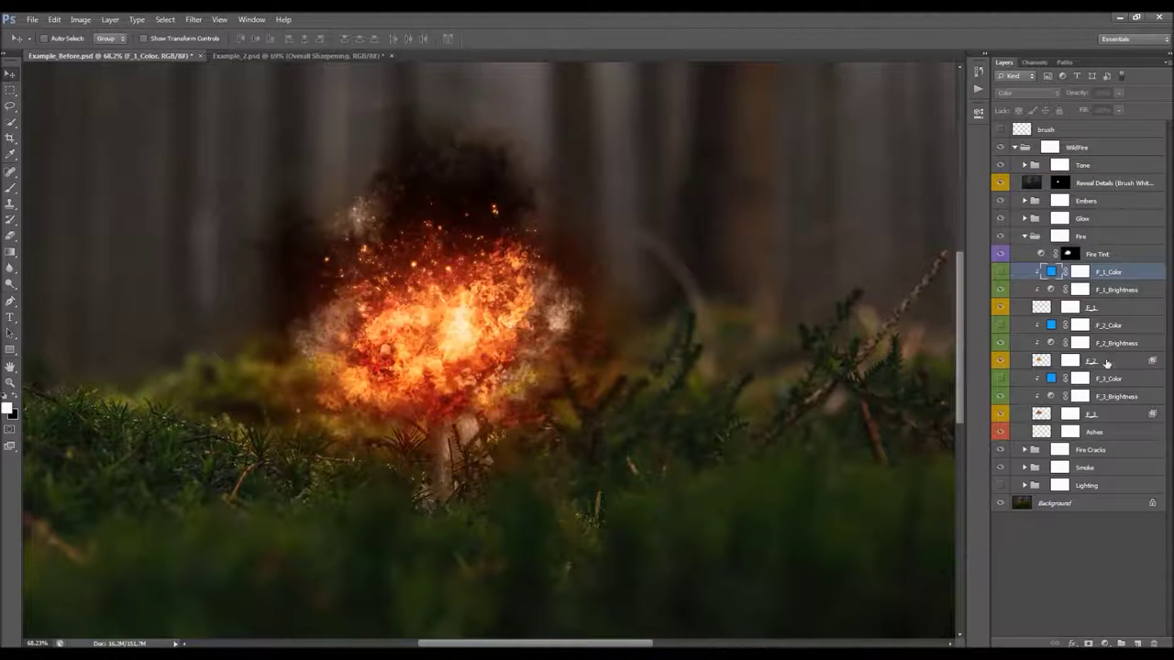
Step: Inspect the F_1, F_2 and F_3 fire layers by toggling their visibility, and select the F_2_Brightness mask
{"action": "left_click", "coordinate": [1103, 312]}
{"action": "left_click", "coordinate": [1105, 360]}
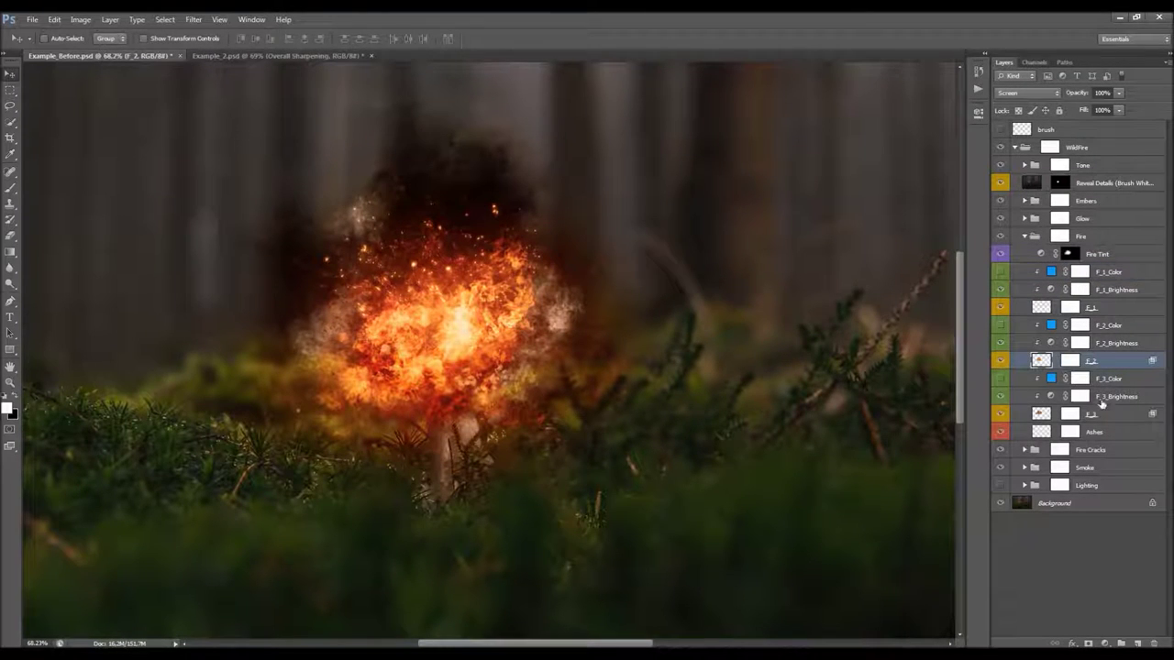
{"action": "left_click", "coordinate": [1098, 415]}
{"action": "left_click", "coordinate": [1001, 416]}
{"action": "left_click", "coordinate": [1002, 416]}
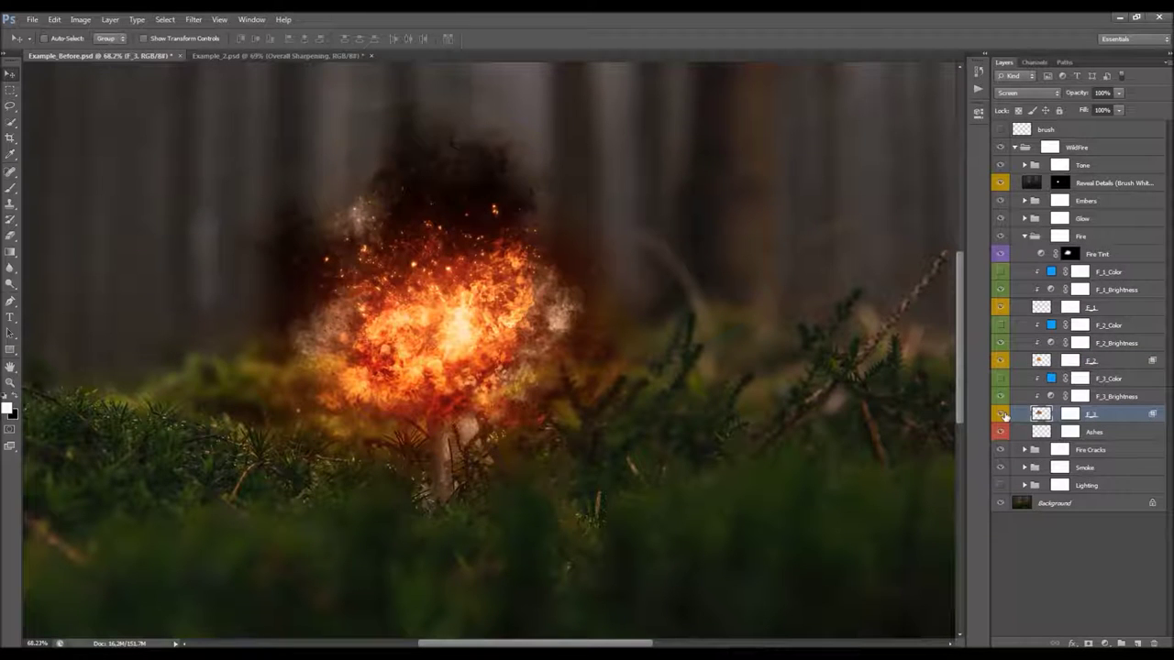
{"action": "left_click", "coordinate": [1003, 359]}
{"action": "left_click", "coordinate": [999, 307]}
{"action": "left_click", "coordinate": [1091, 310]}
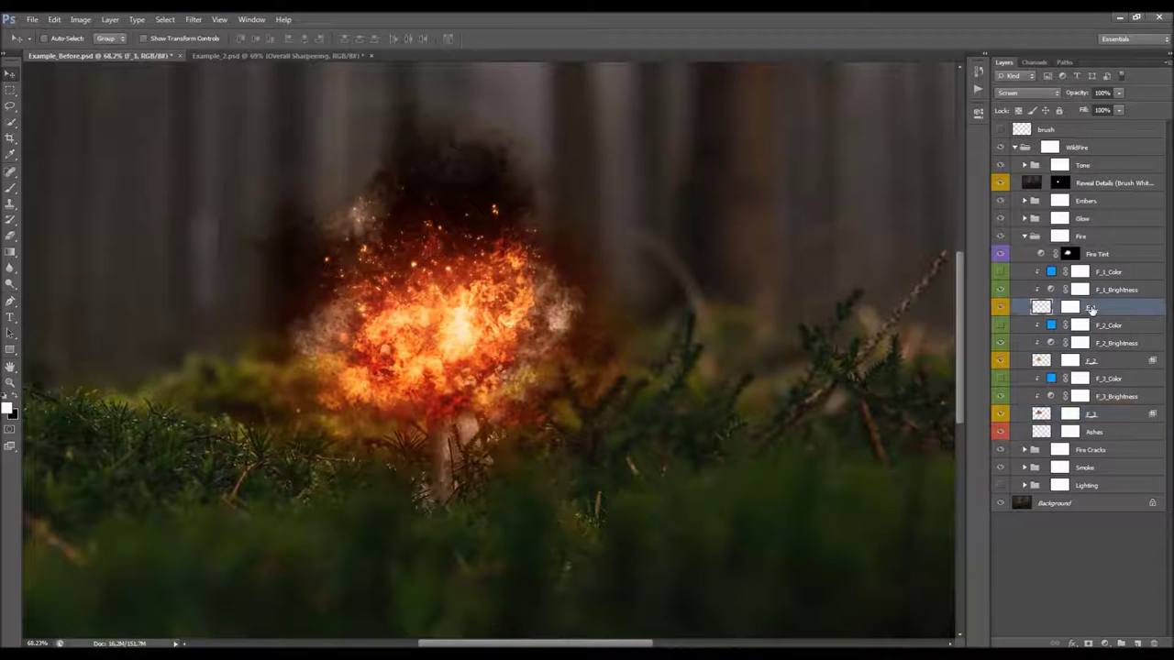
{"action": "left_click", "coordinate": [1079, 343]}
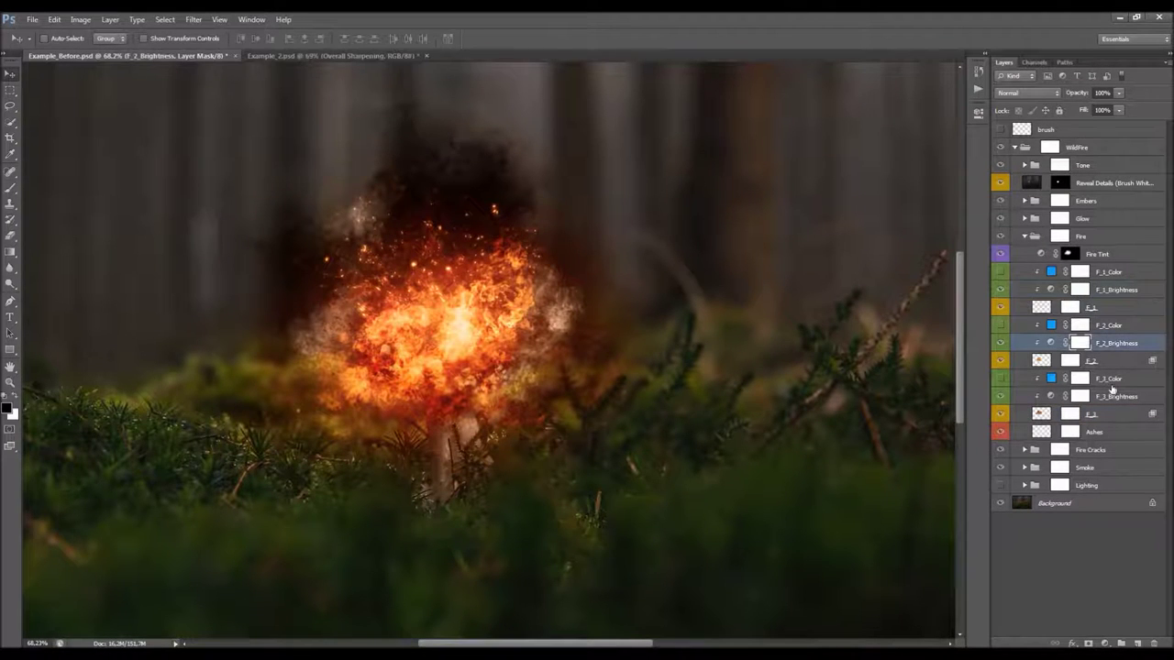
Step: Compare the fire with the F_1_Brightness adjustment shown and hidden, leaving it visible
{"action": "left_click", "coordinate": [1113, 397]}
{"action": "left_click", "coordinate": [1116, 291]}
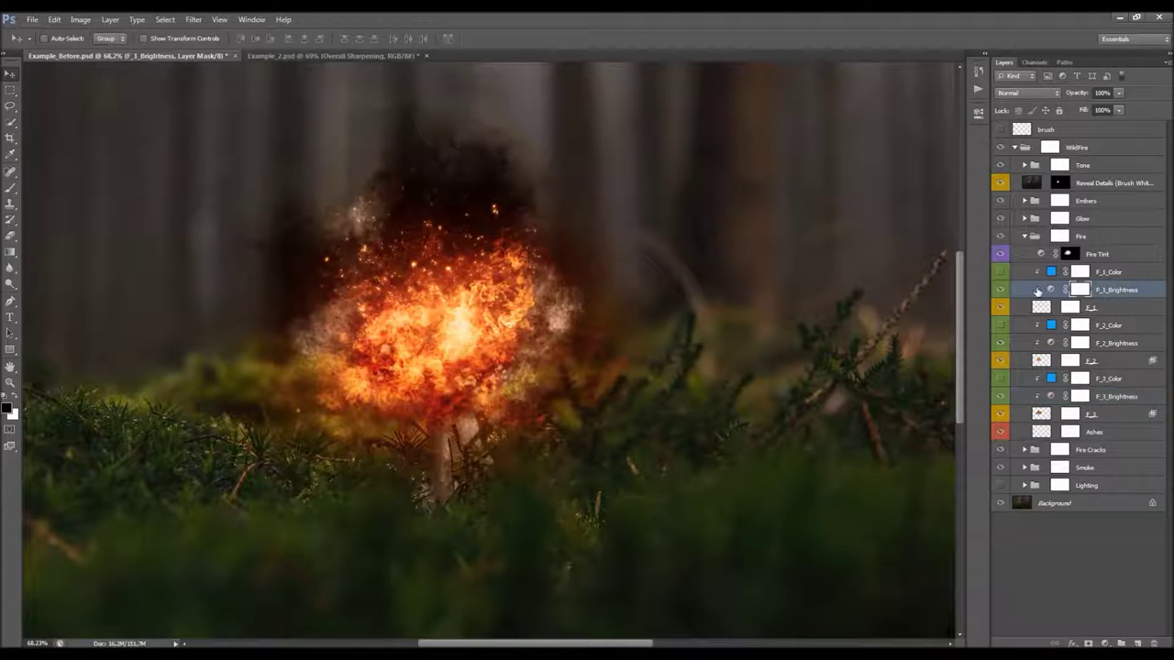
{"action": "left_click", "coordinate": [1000, 290]}
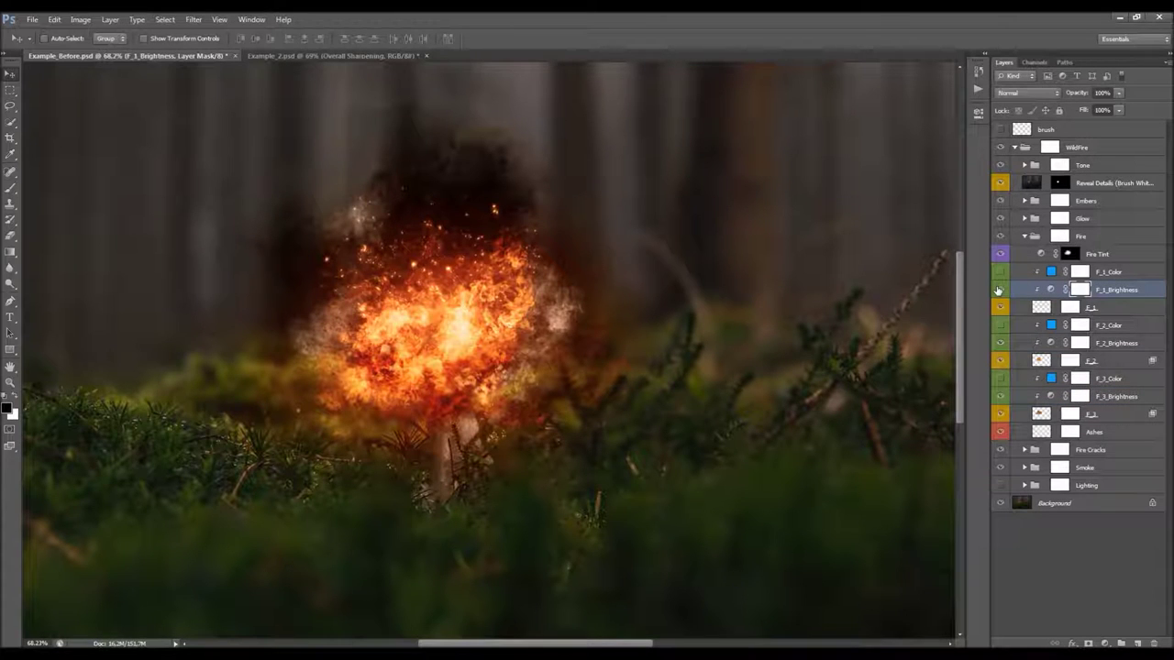
{"action": "left_click", "coordinate": [999, 289]}
{"action": "left_click", "coordinate": [1000, 289]}
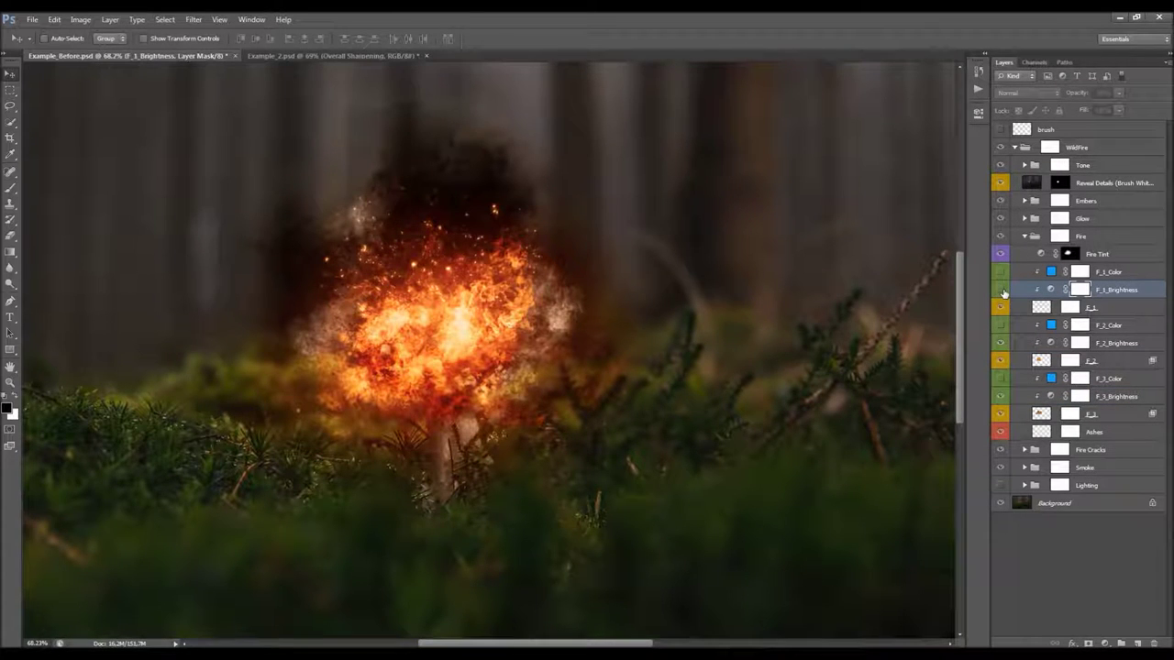
{"action": "left_click", "coordinate": [1000, 291]}
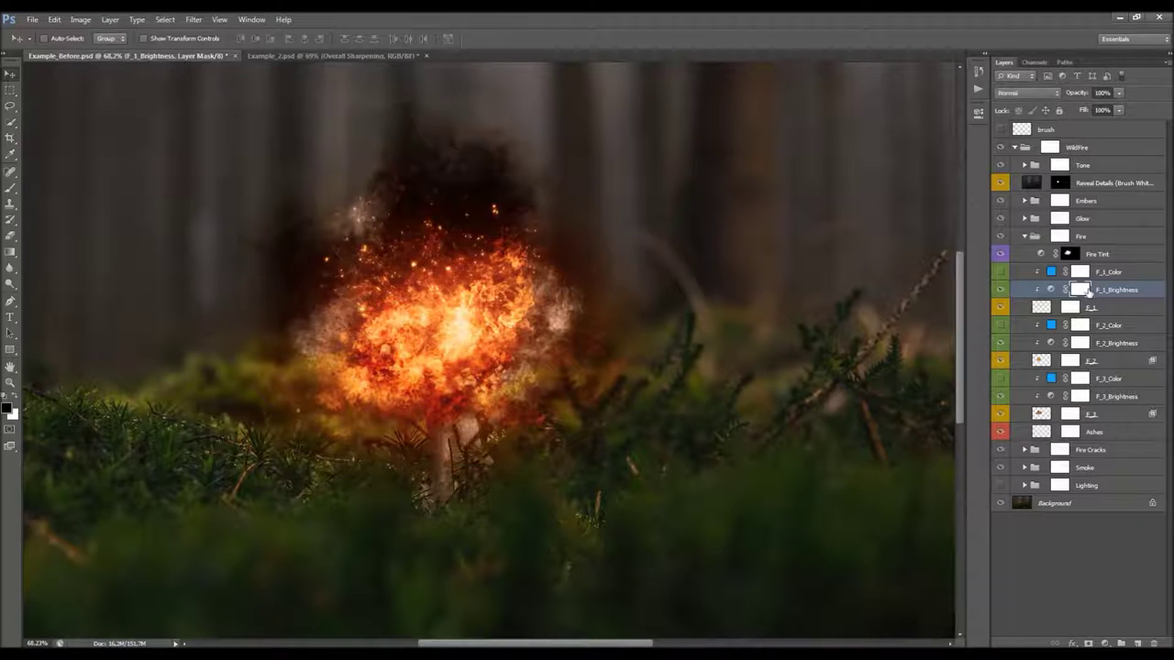
{"action": "left_click", "coordinate": [1000, 290]}
{"action": "left_click", "coordinate": [1000, 291]}
Step: Raise the midpoint of the F_1_Brightness curve until it is nearly straight, to brighten the F_1 fire layer
{"action": "double_click", "coordinate": [1052, 291]}
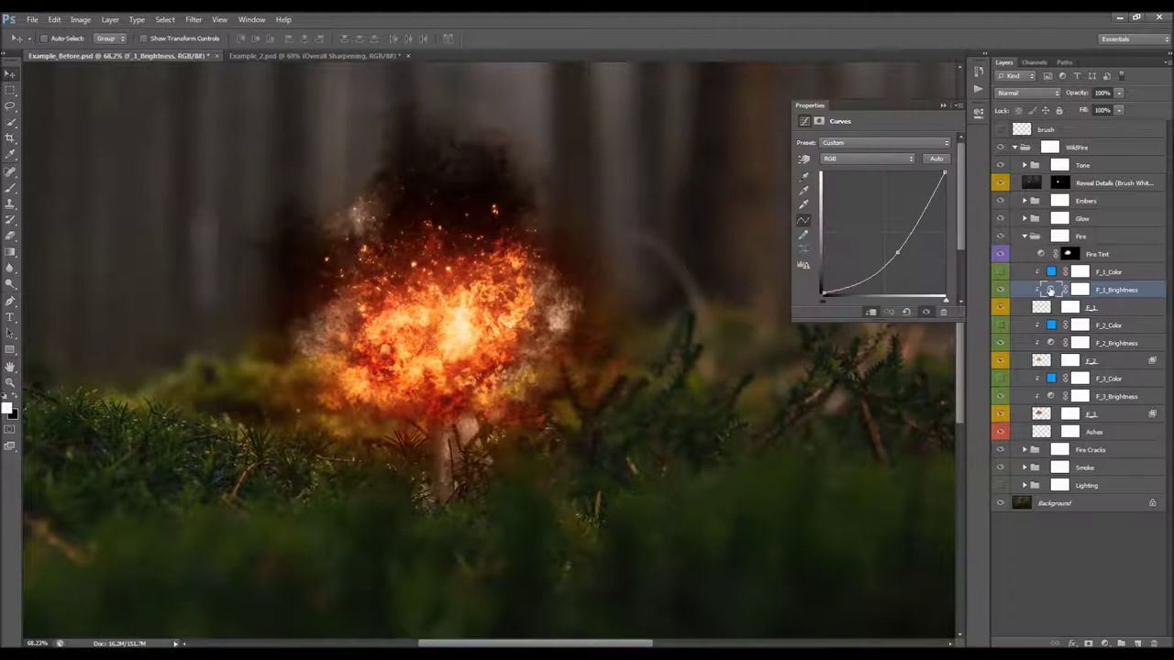
{"action": "left_click", "coordinate": [895, 253]}
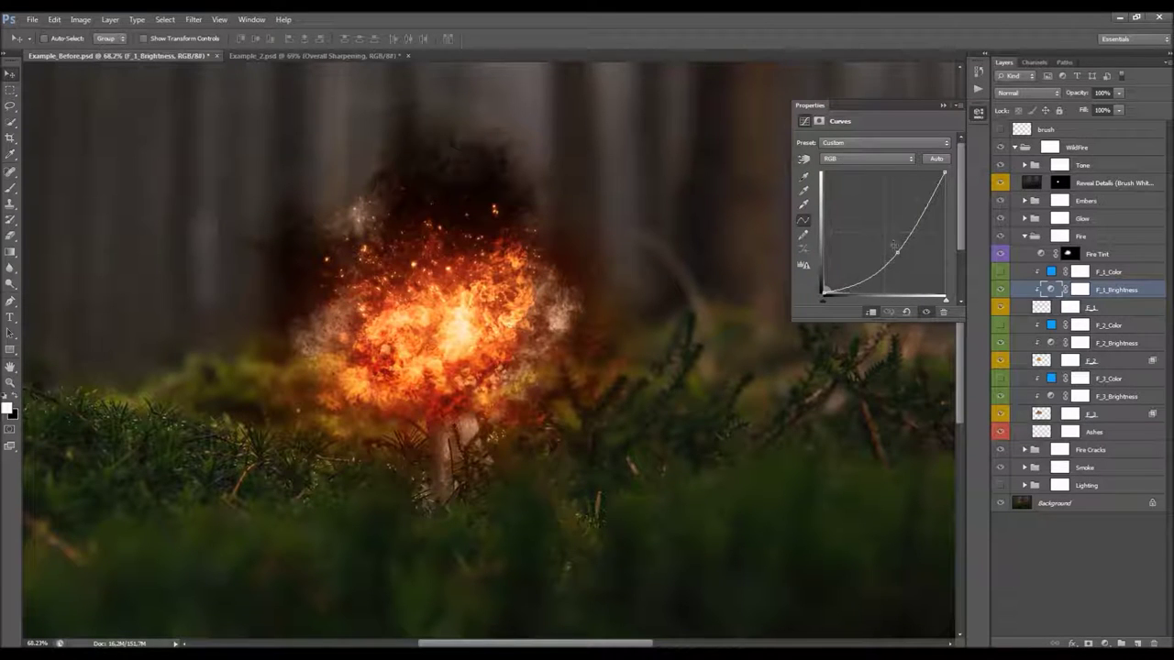
{"action": "mouse_move", "coordinate": [895, 254]}
{"action": "left_mouse_down"}
{"action": "mouse_move", "coordinate": [874, 216]}
{"action": "mouse_move", "coordinate": [889, 237]}
{"action": "left_mouse_up"}
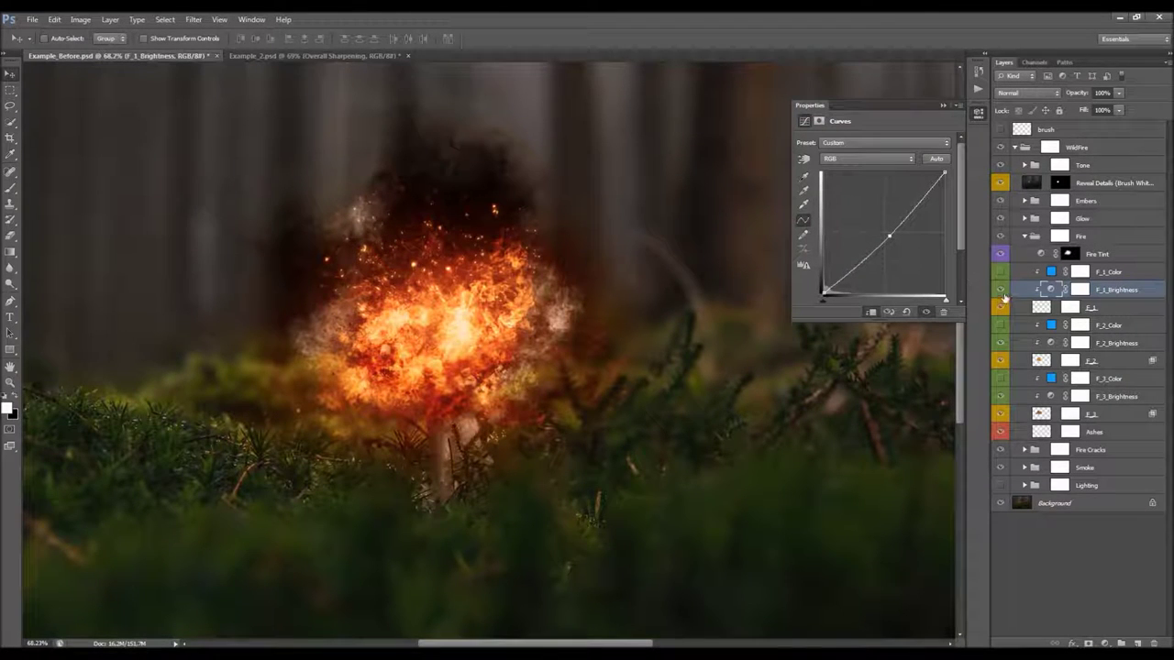
Step: Review the F_2_Brightness curve and compare the fire with that adjustment shown and hidden
{"action": "left_click", "coordinate": [1048, 342]}
{"action": "left_click_drag", "start_coordinate": [481, 56], "coordinate": [38, 21]}
{"action": "left_click_drag", "start_coordinate": [137, 20], "coordinate": [412, 56]}
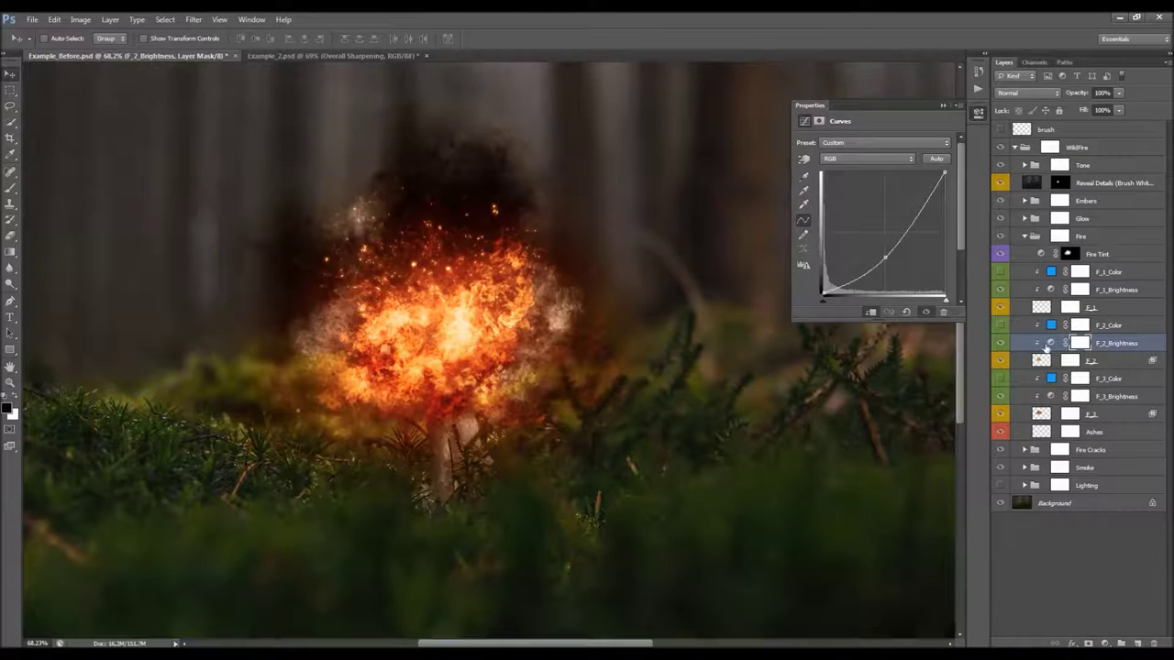
{"action": "left_click", "coordinate": [1001, 343]}
{"action": "left_click", "coordinate": [1001, 343]}
Step: Compare the F_3_Brightness adjustment shown and hidden, raise its curve midpoint slightly, and collapse the curve settings
{"action": "left_click", "coordinate": [1106, 396]}
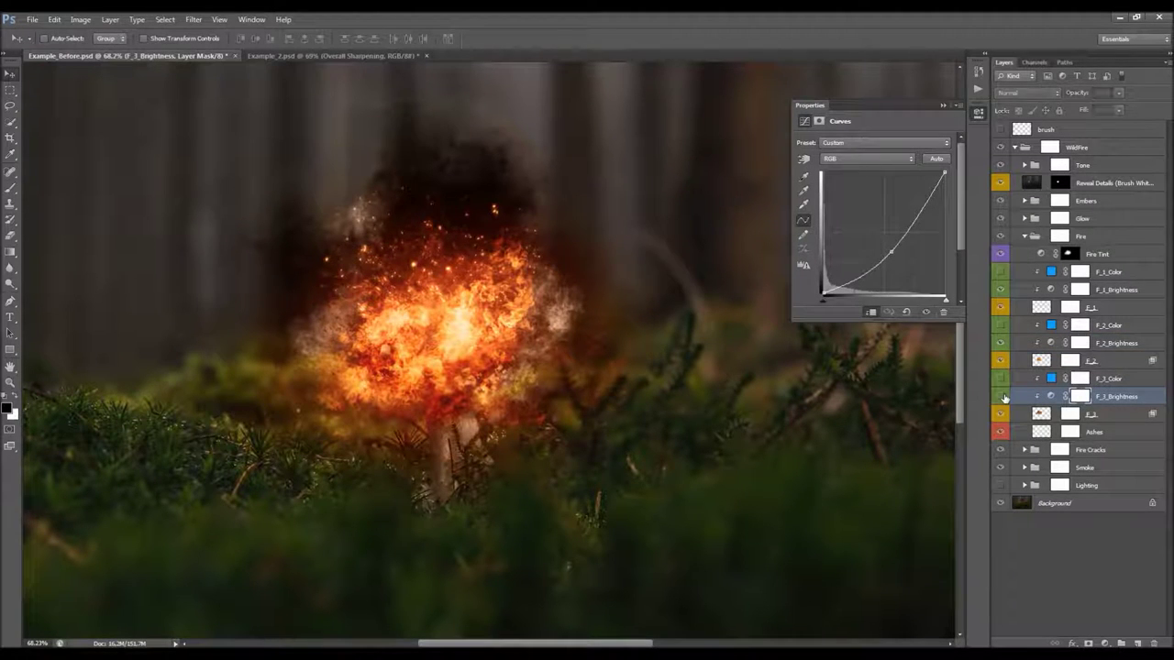
{"action": "left_click", "coordinate": [1003, 396]}
{"action": "left_click", "coordinate": [1003, 396]}
{"action": "left_click", "coordinate": [1051, 396]}
{"action": "left_click_drag", "start_coordinate": [892, 252], "coordinate": [889, 248]}
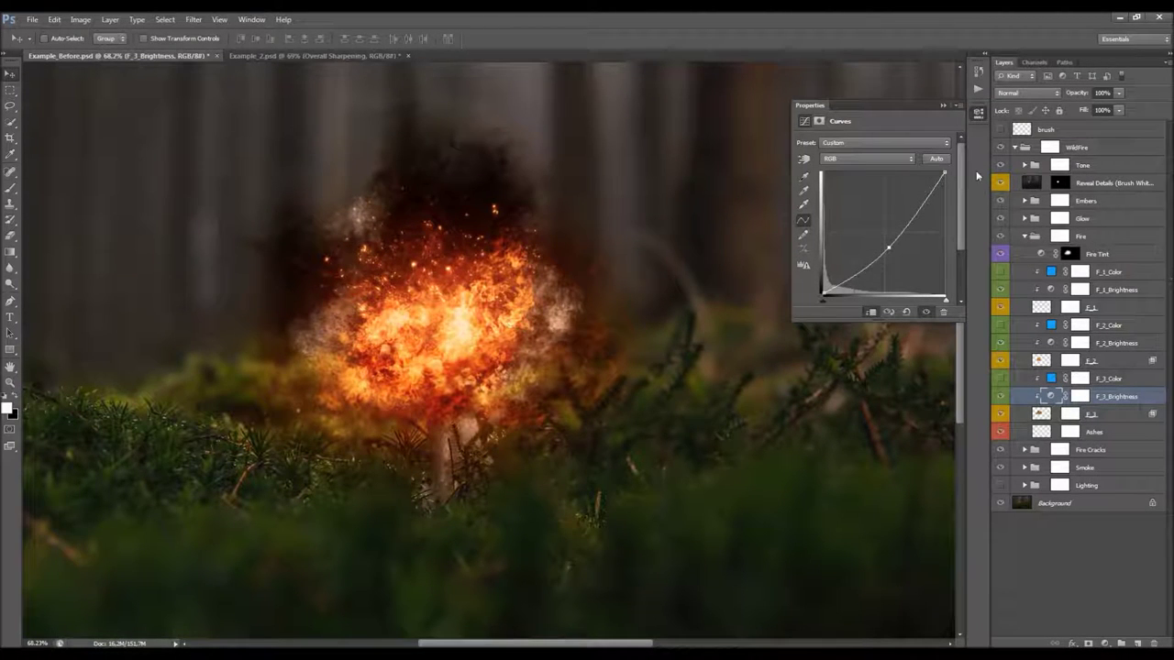
{"action": "left_click", "coordinate": [943, 107]}
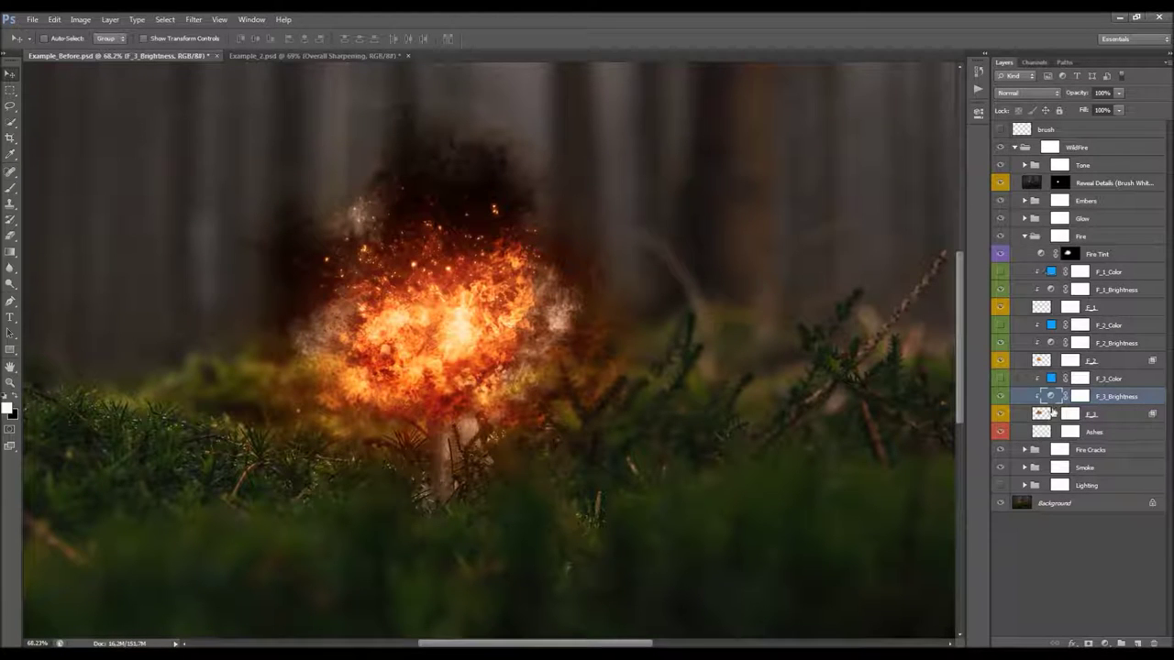
Step: Try scaling the Ashes layer to about 132% with Free Transform
{"action": "left_click", "coordinate": [1098, 432]}
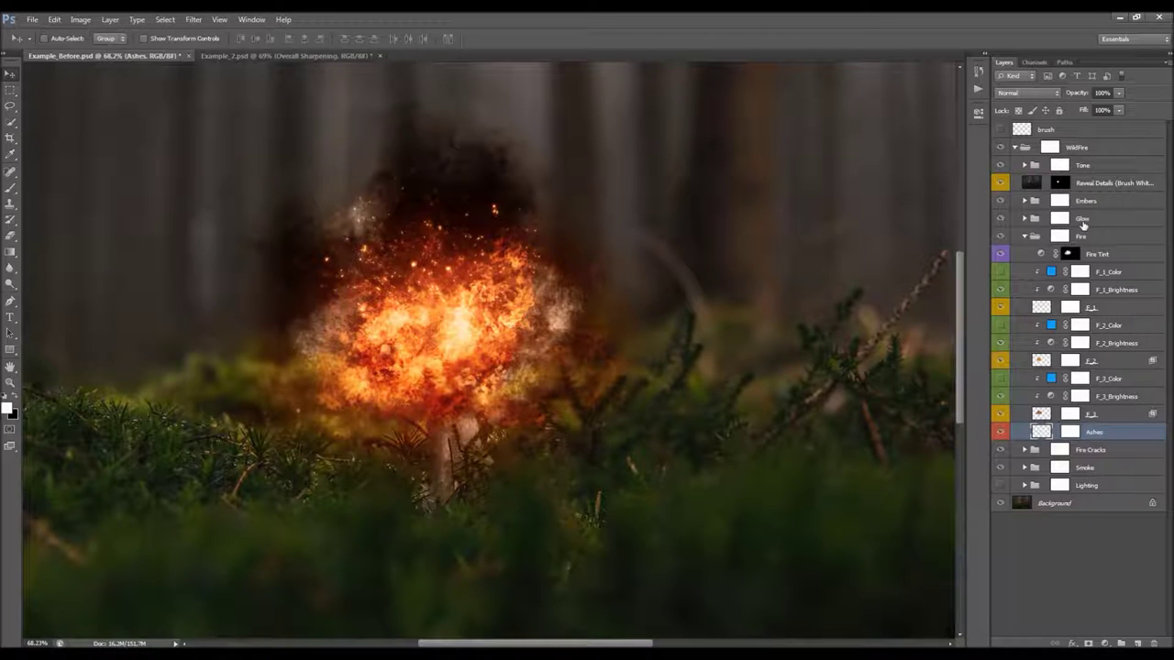
{"action": "key", "text": "ctrl+t"}
{"action": "left_click_drag", "start_coordinate": [789, 137], "coordinate": [700, 123]}
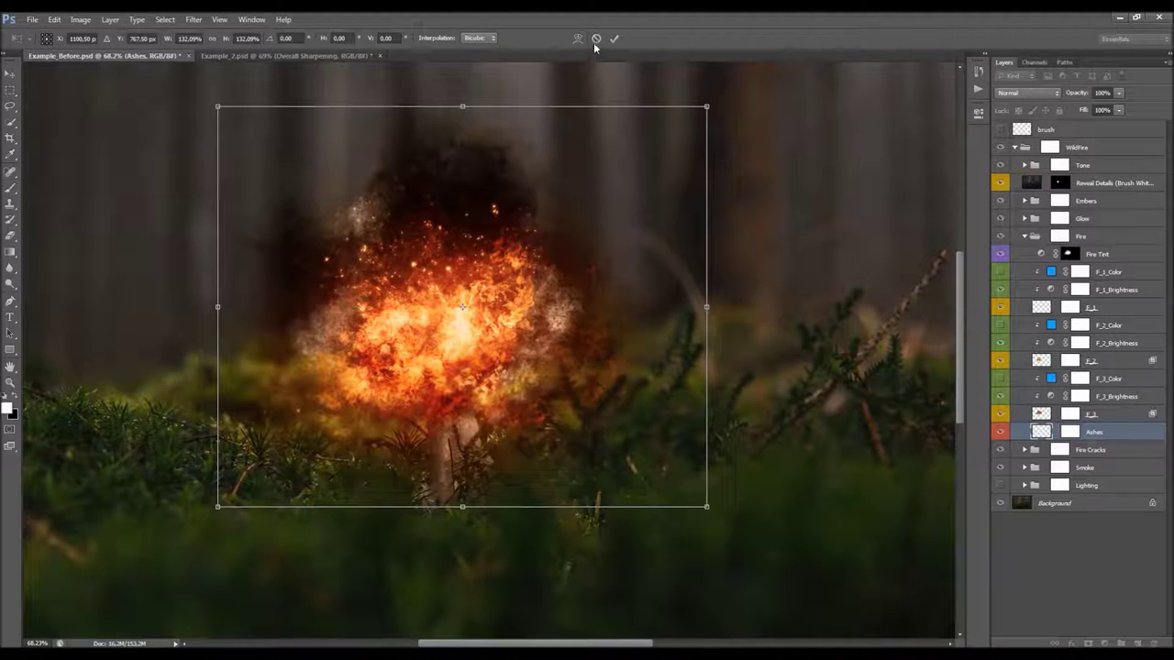
{"action": "key", "text": "Return"}
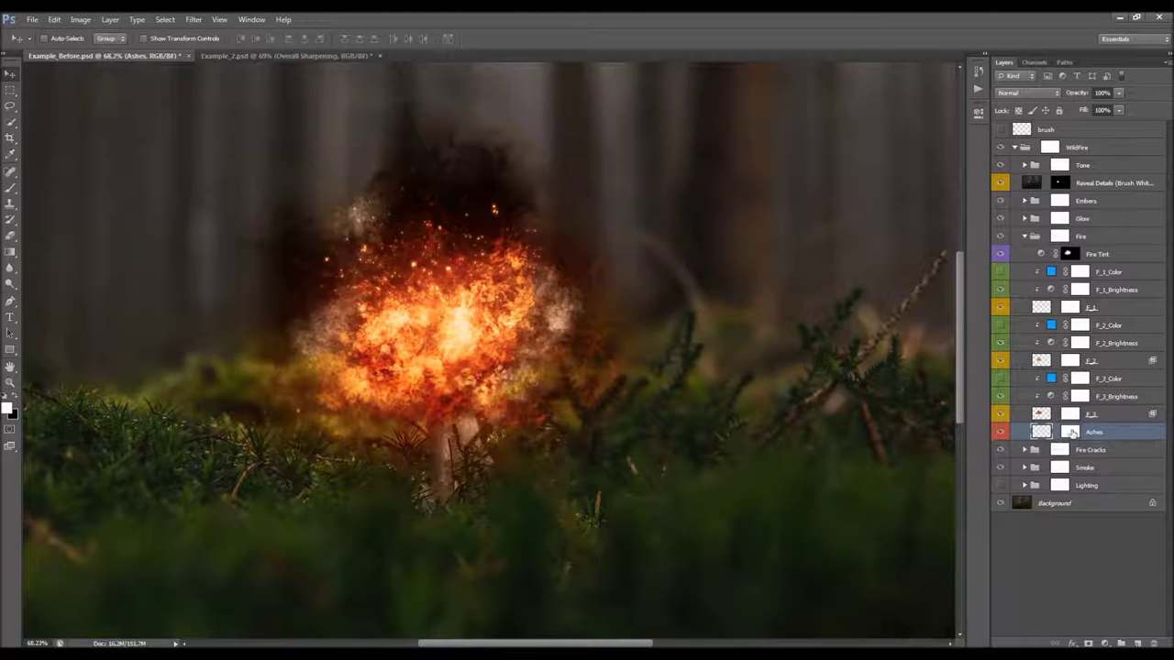
Step: Try duplicating the Ashes layer and moving the copy up toward the smoke
{"action": "right_click", "coordinate": [1103, 436]}
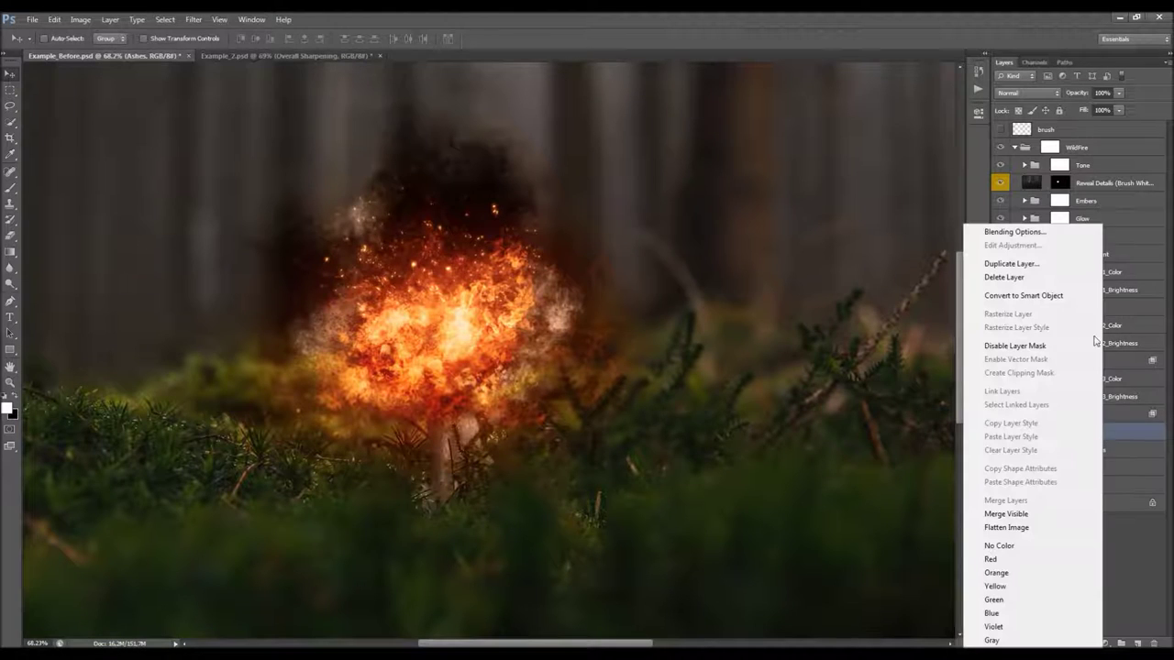
{"action": "left_click", "coordinate": [1011, 264]}
{"action": "key", "text": "Return"}
{"action": "left_click_drag", "start_coordinate": [504, 369], "coordinate": [580, 223]}
{"action": "key", "text": "ctrl+e"}
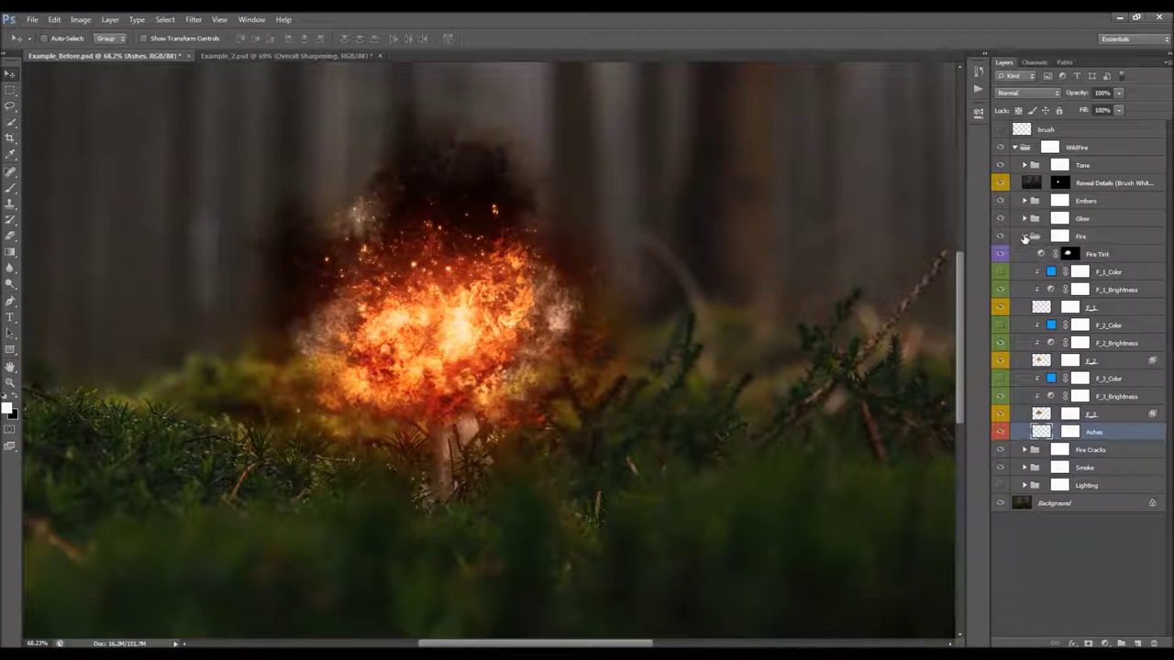
Step: Try painting black on the Fire group's mask over the right side of the flames, and undo the stroke
{"action": "left_click", "coordinate": [1060, 239]}
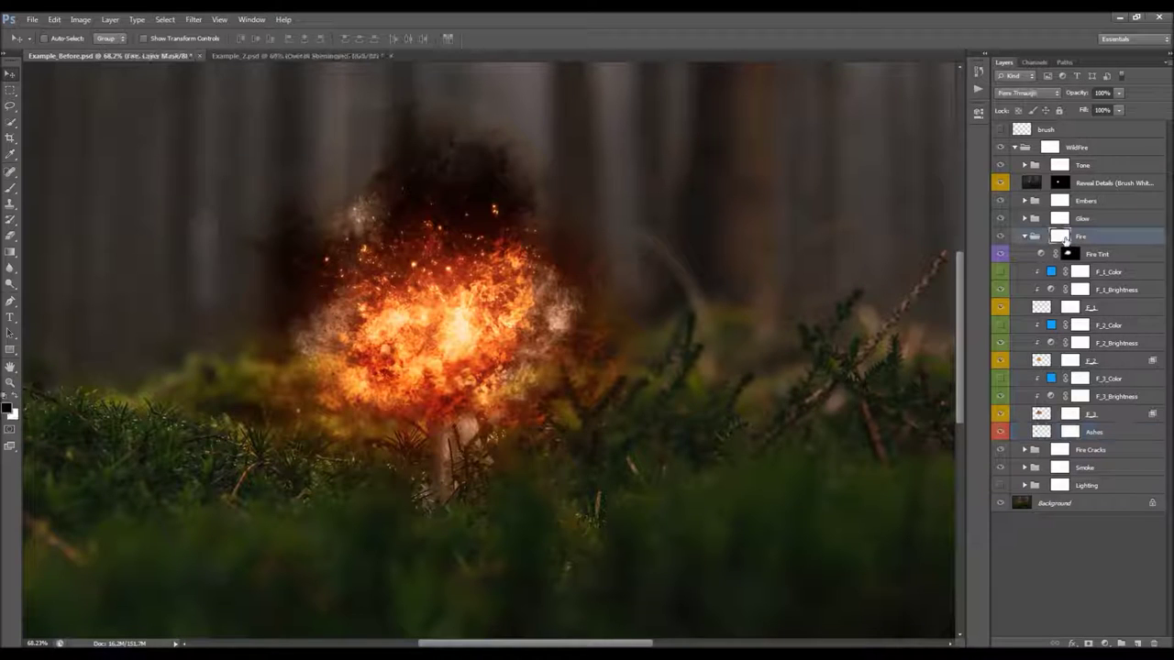
{"action": "key", "text": "b"}
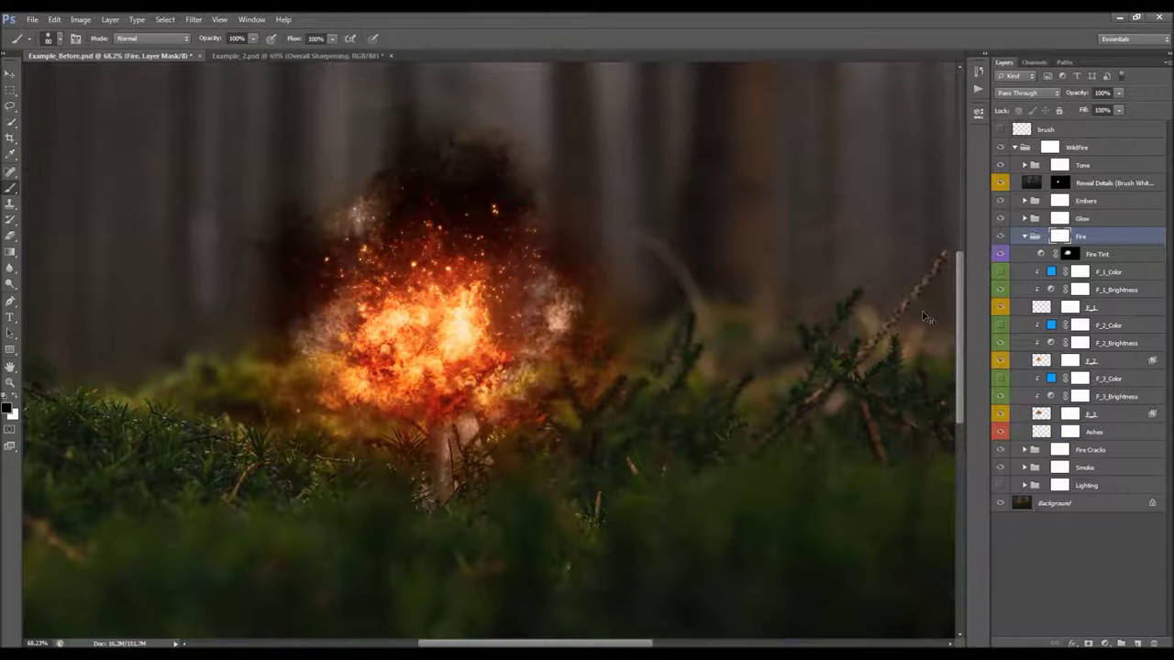
{"action": "key", "text": "ctrl+z"}
Step: Look over the individual masks of the F_1, F_2, F_3_Brightness and F_3 layers, and switch back to the Move tool
{"action": "left_click", "coordinate": [1069, 308]}
{"action": "left_click", "coordinate": [1075, 364]}
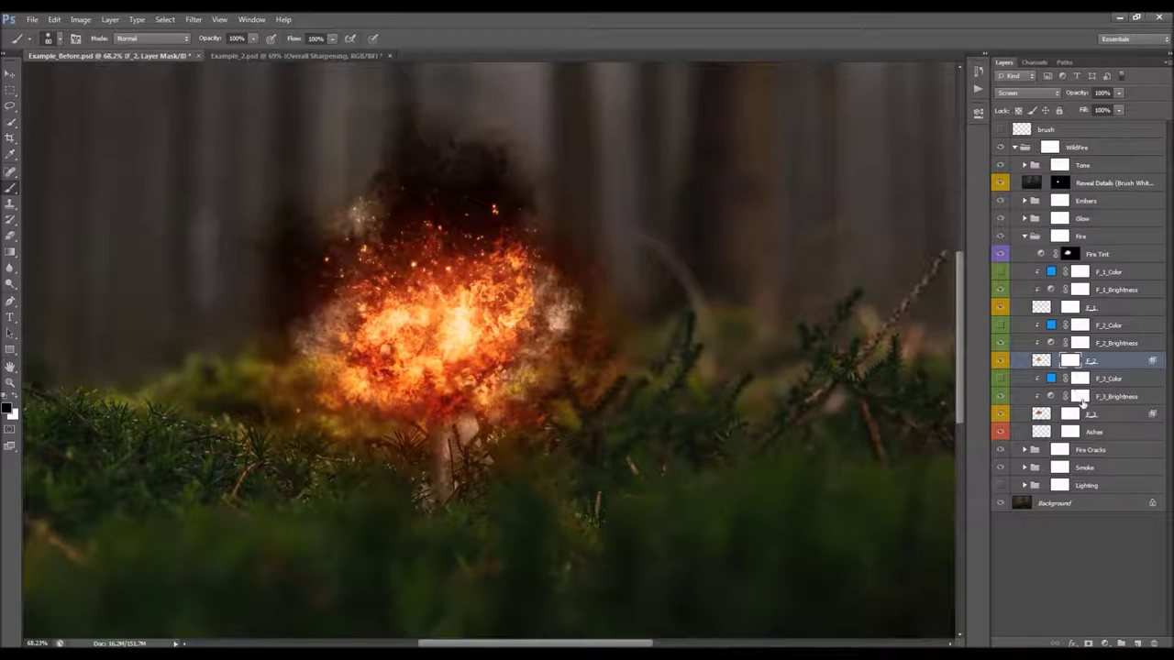
{"action": "left_click", "coordinate": [1084, 398]}
{"action": "left_click", "coordinate": [1070, 413]}
{"action": "key", "text": "v"}
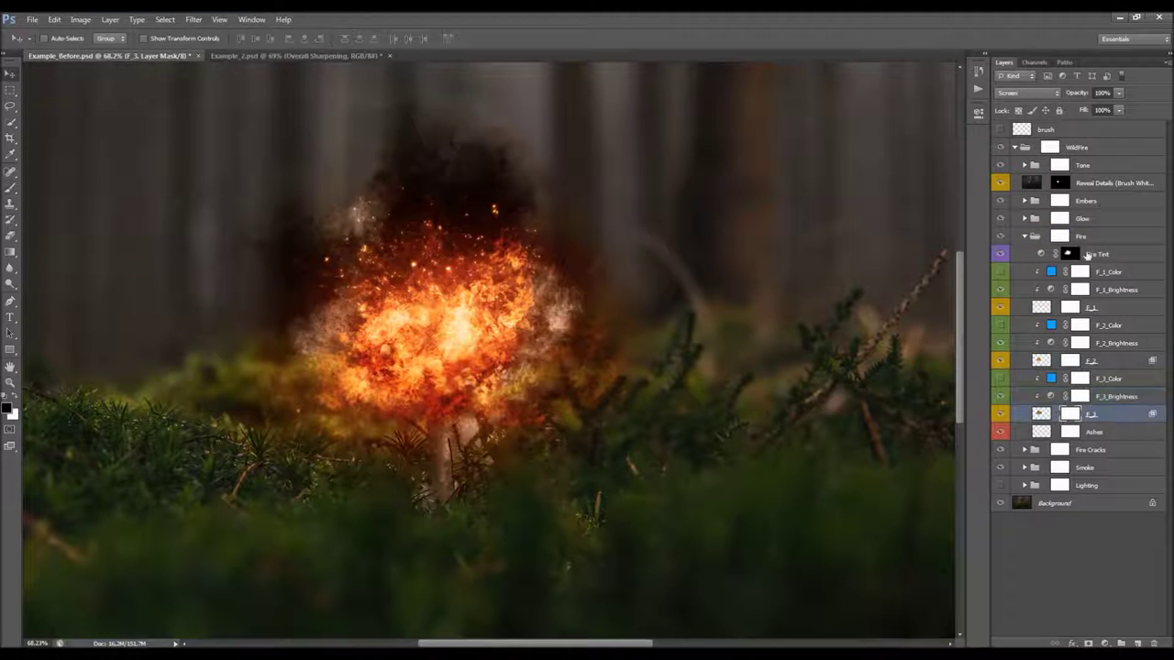
Step: Collapse the Fire group, preview the mushroom without the Fire, Glow and Fire Cracks groups, and show them again
{"action": "left_click", "coordinate": [1051, 241]}
{"action": "left_click", "coordinate": [1024, 237]}
{"action": "left_click", "coordinate": [1000, 236]}
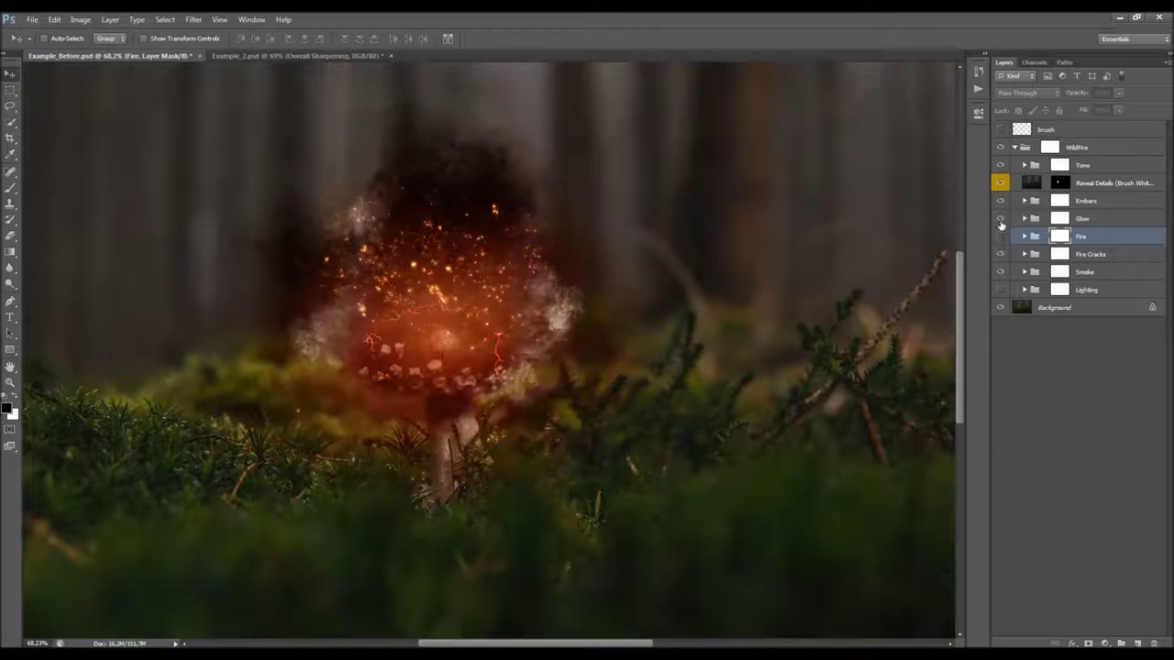
{"action": "left_click", "coordinate": [1001, 218]}
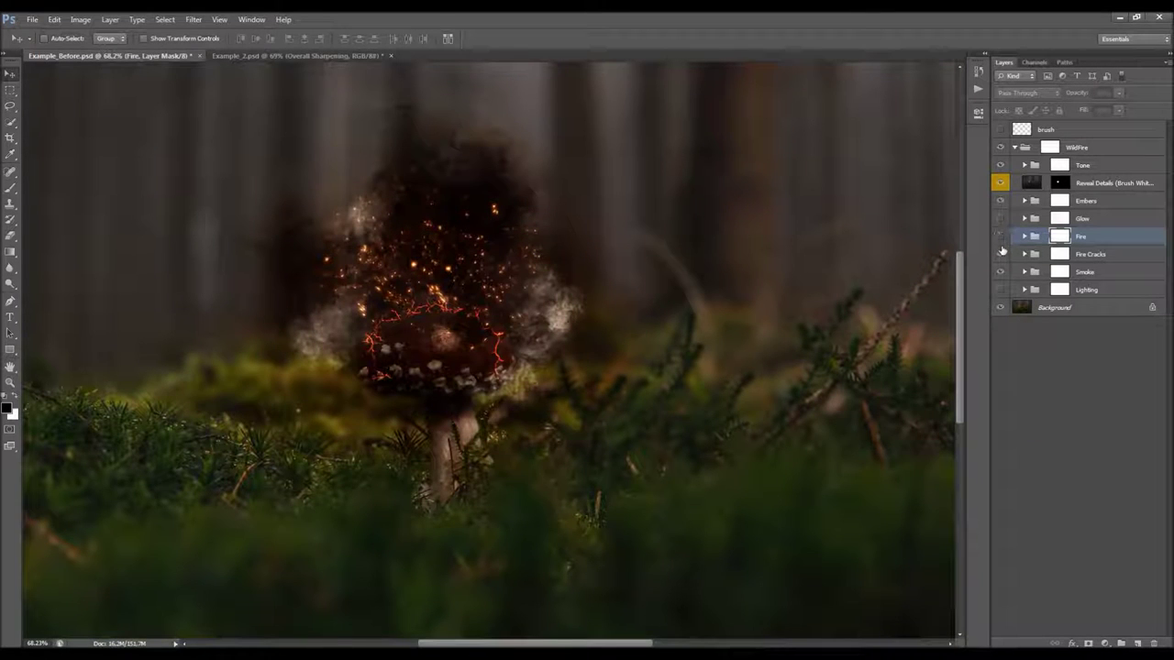
{"action": "left_click", "coordinate": [1001, 254]}
{"action": "left_click_drag", "start_coordinate": [1000, 219], "coordinate": [1001, 257]}
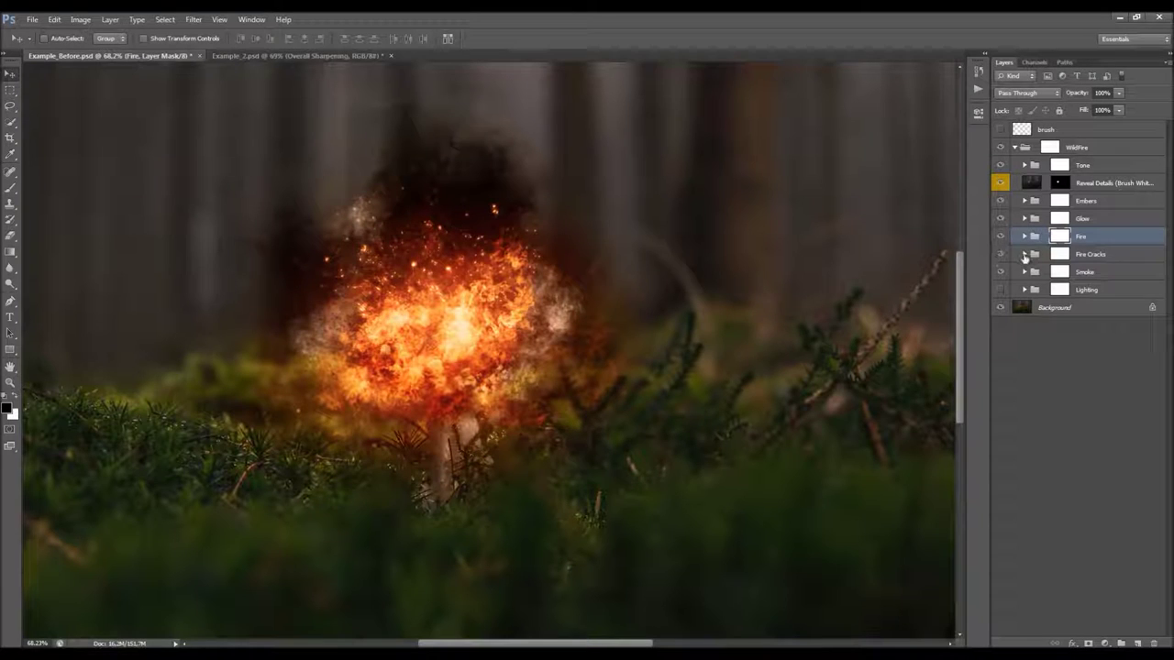
Step: Expand the Fire Cracks group and preview its effect, also with the Fire group hidden, restoring the original visibility
{"action": "left_click", "coordinate": [1025, 254]}
{"action": "left_click", "coordinate": [1086, 256]}
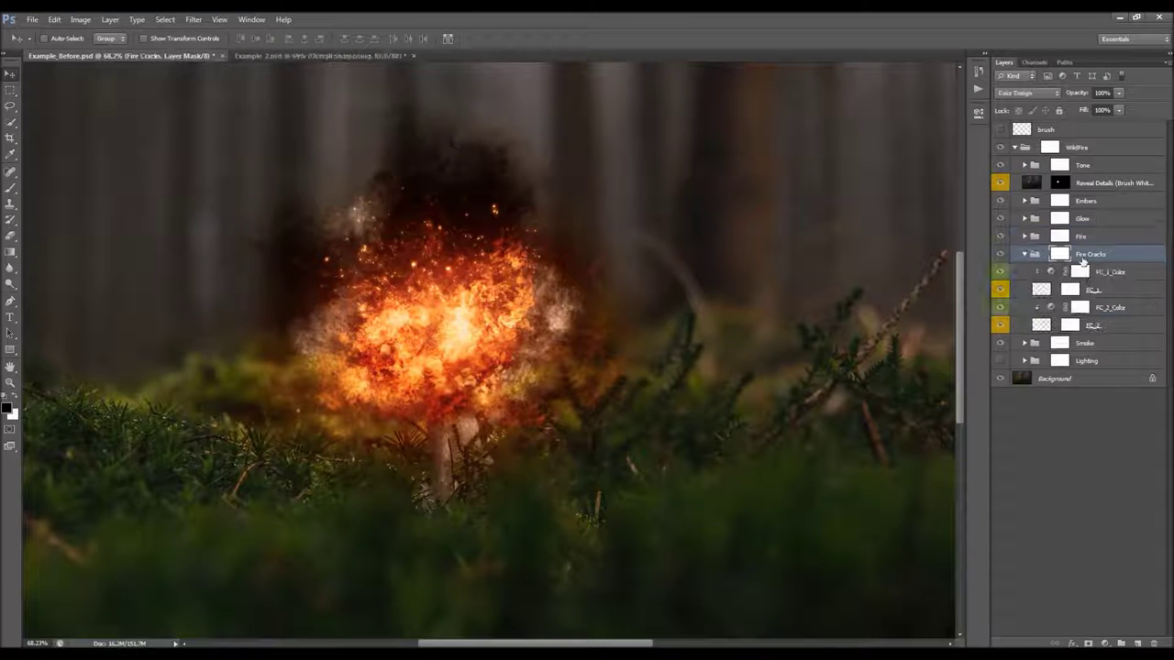
{"action": "left_click", "coordinate": [998, 253]}
{"action": "left_click", "coordinate": [999, 253]}
{"action": "left_click", "coordinate": [1000, 253]}
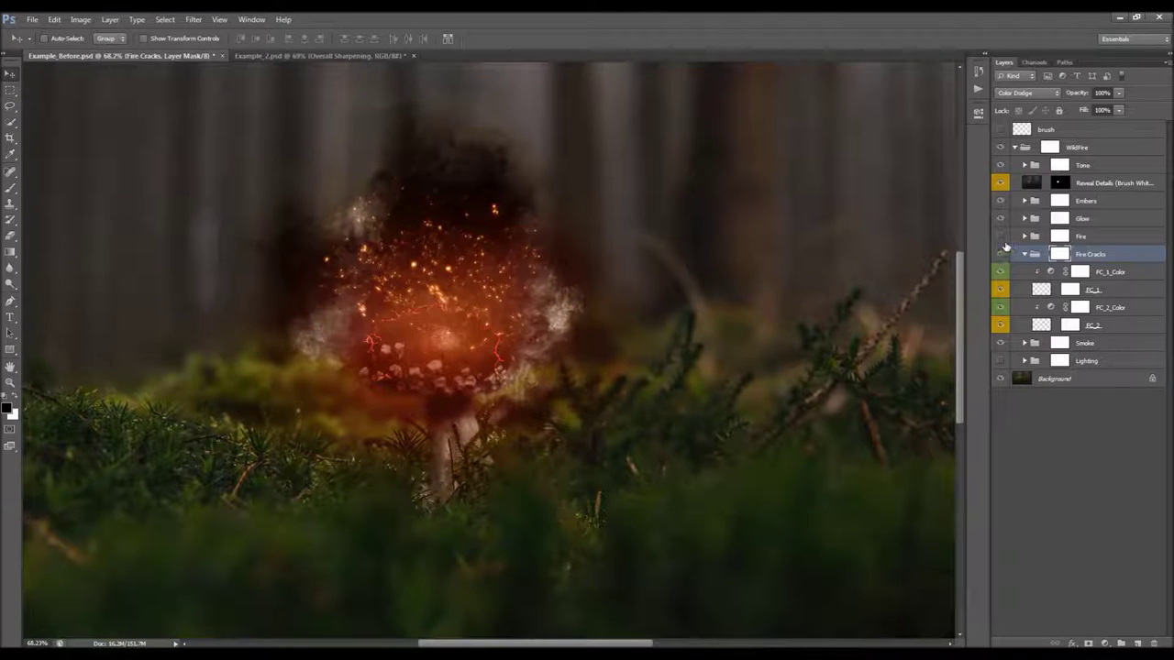
{"action": "left_click", "coordinate": [1001, 251]}
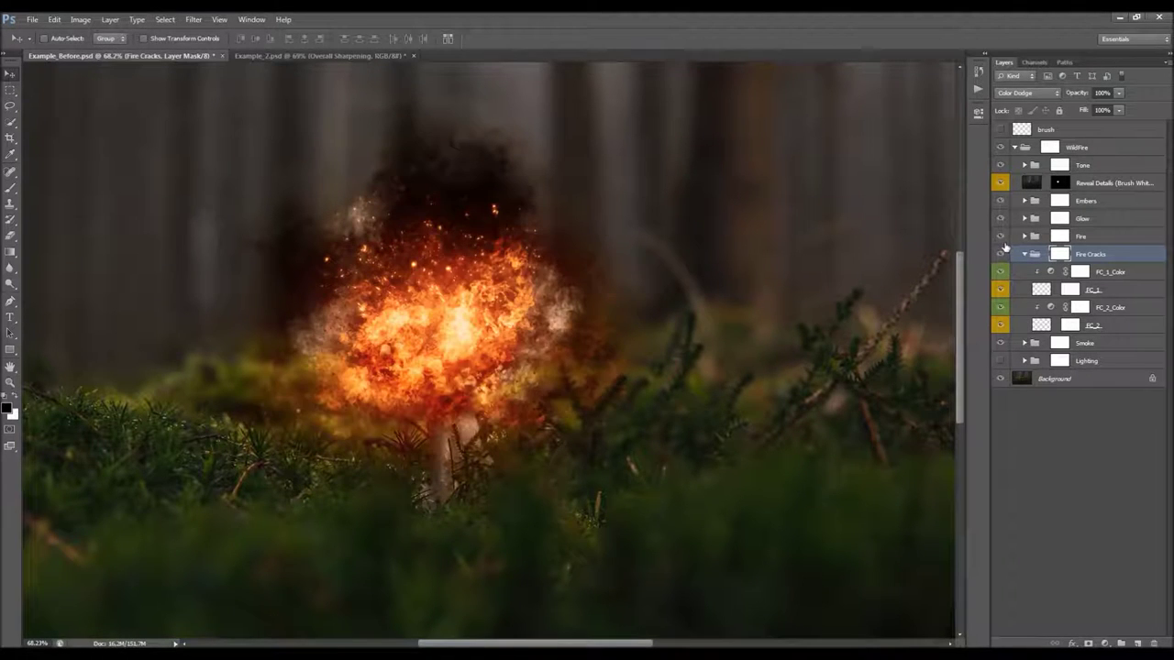
Step: Inspect the FC_1 and FC_2 crack layers and their color adjustments, toggle FC_2's visibility, and collapse the Fire Cracks group
{"action": "left_click", "coordinate": [1123, 274]}
{"action": "left_click", "coordinate": [1121, 290]}
{"action": "left_click", "coordinate": [1107, 325]}
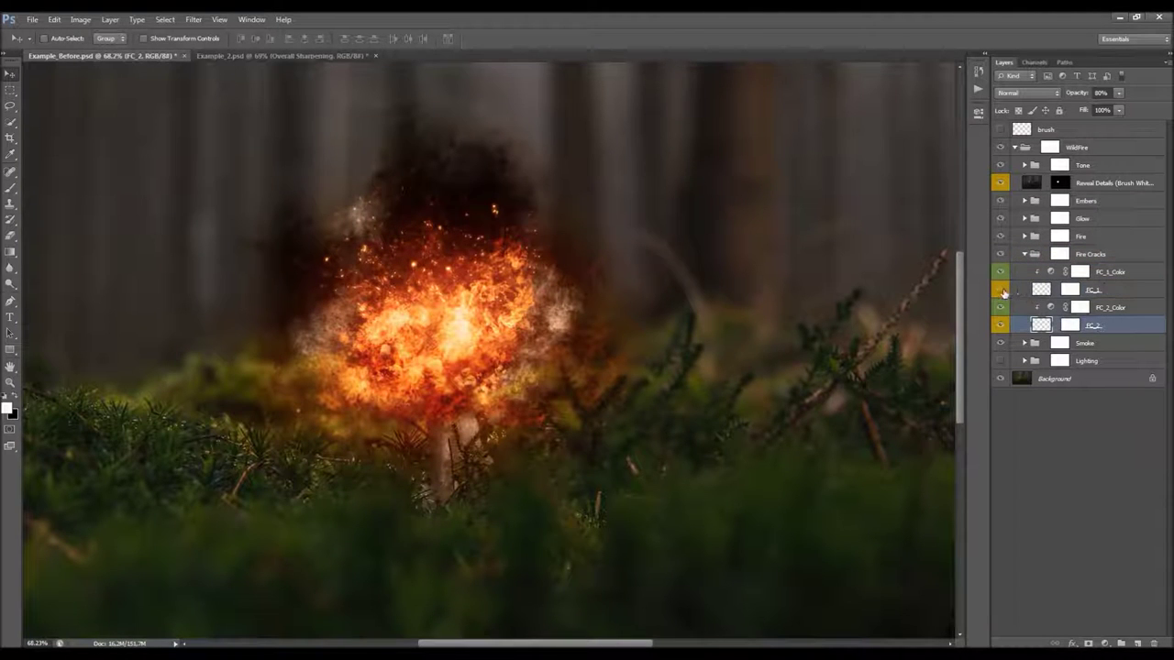
{"action": "left_click", "coordinate": [998, 326]}
{"action": "left_click", "coordinate": [998, 326]}
{"action": "left_click", "coordinate": [1049, 308]}
{"action": "left_click", "coordinate": [1050, 271]}
{"action": "left_click", "coordinate": [1100, 290]}
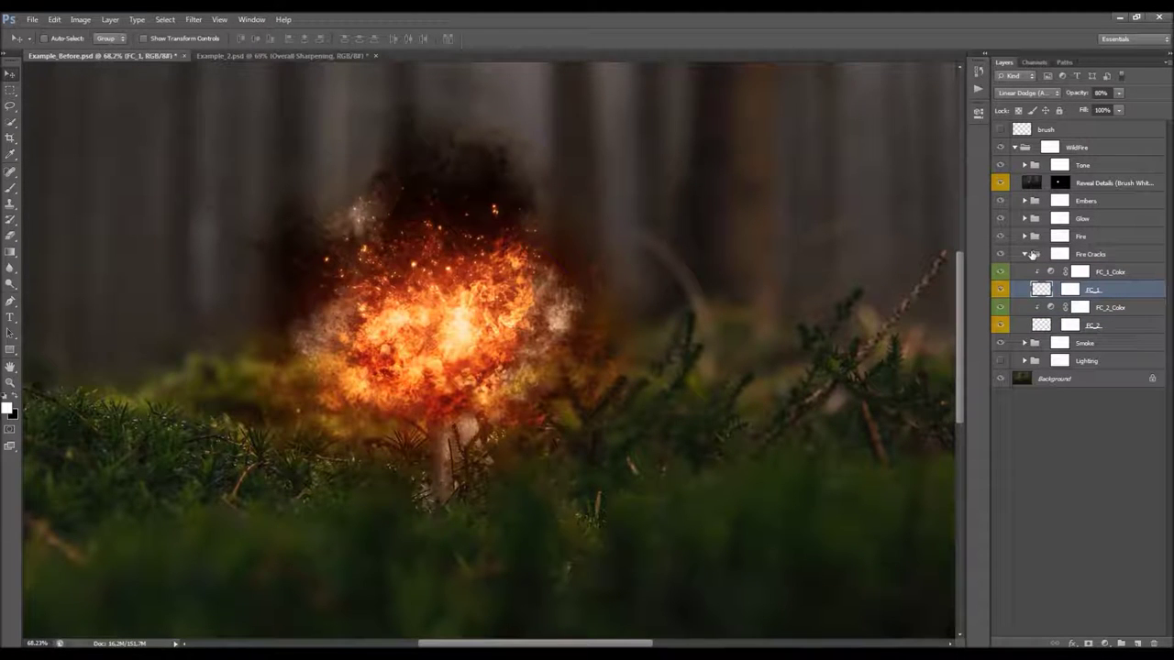
{"action": "left_click", "coordinate": [1028, 255]}
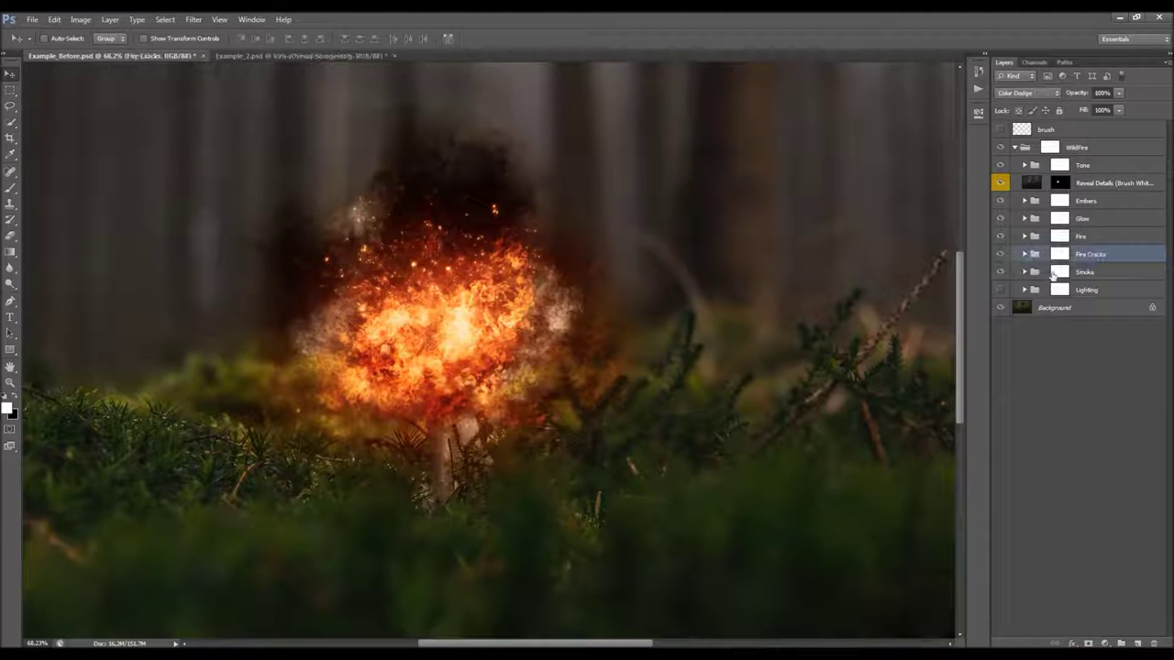
Step: Expand the Smoke group and compare the image with its smoke shown and hidden, leaving the group visible
{"action": "left_click", "coordinate": [1027, 272]}
{"action": "left_click", "coordinate": [1028, 272]}
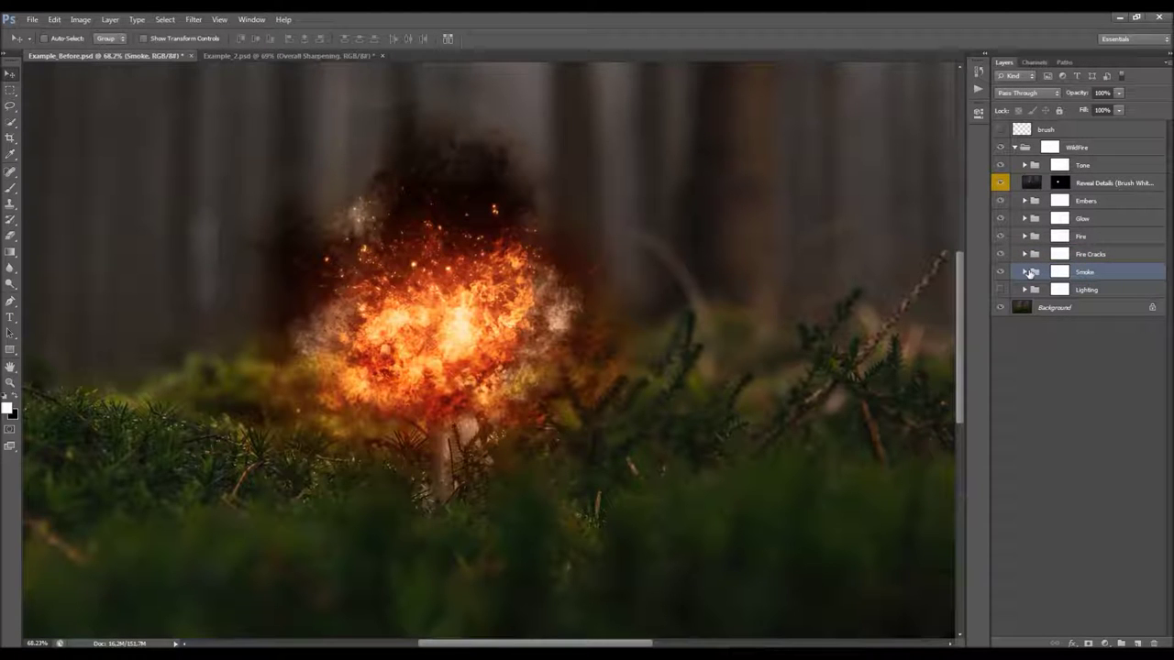
{"action": "left_click", "coordinate": [1024, 272]}
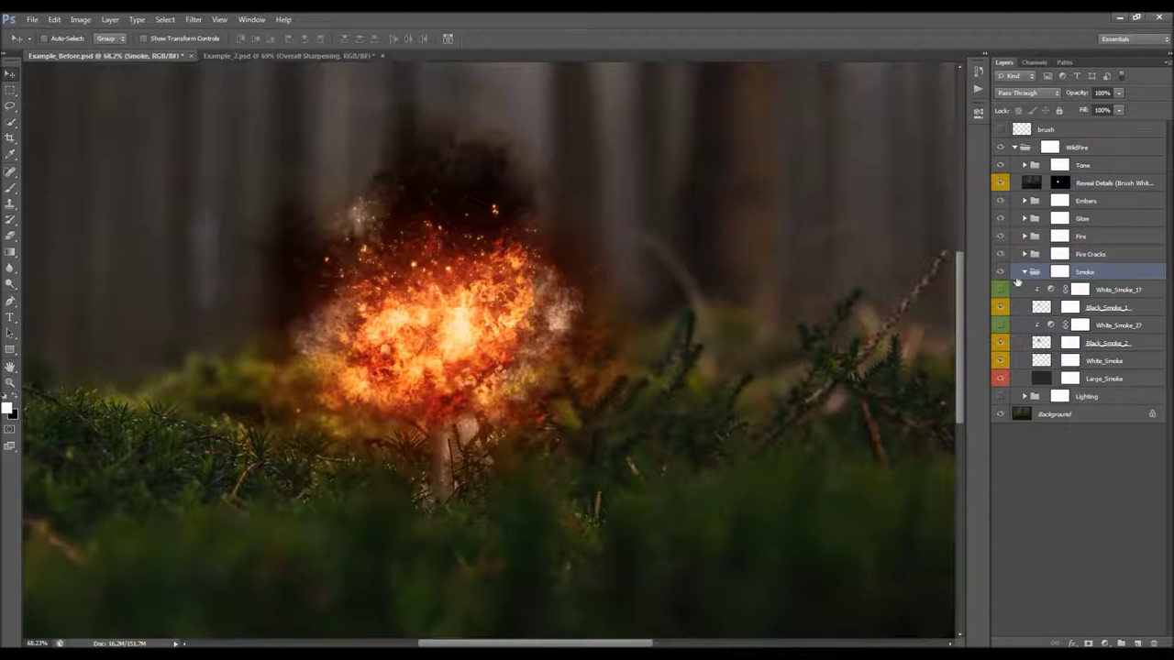
{"action": "left_click", "coordinate": [1000, 275]}
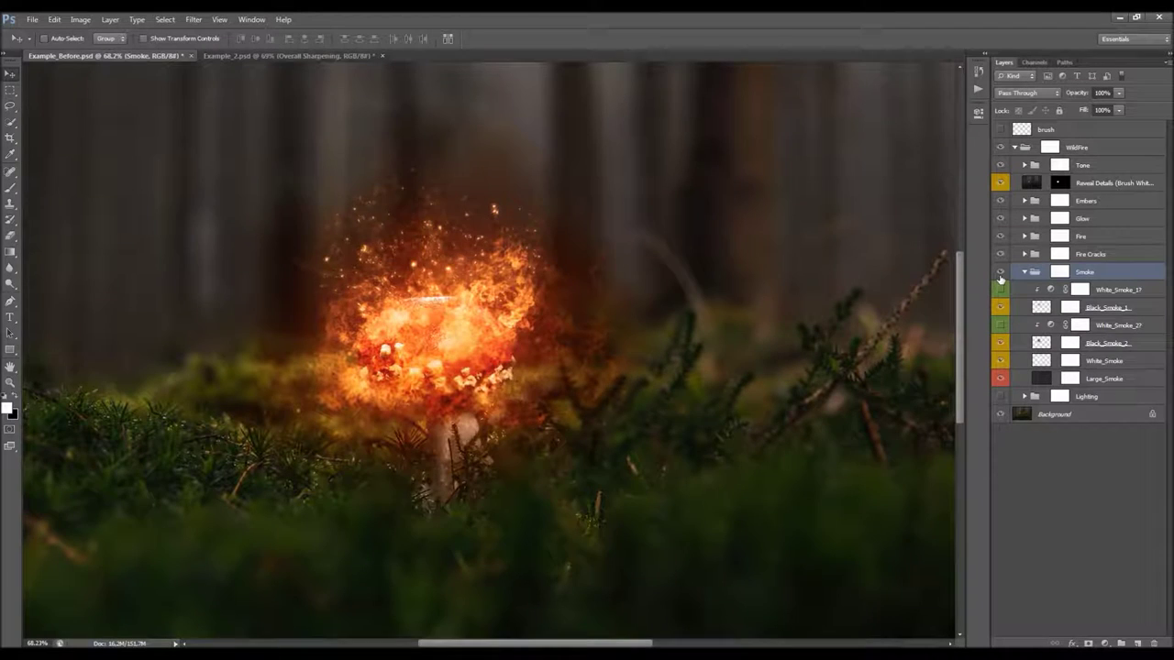
{"action": "left_click", "coordinate": [1000, 275]}
{"action": "left_click", "coordinate": [1001, 275]}
{"action": "left_click", "coordinate": [1000, 275]}
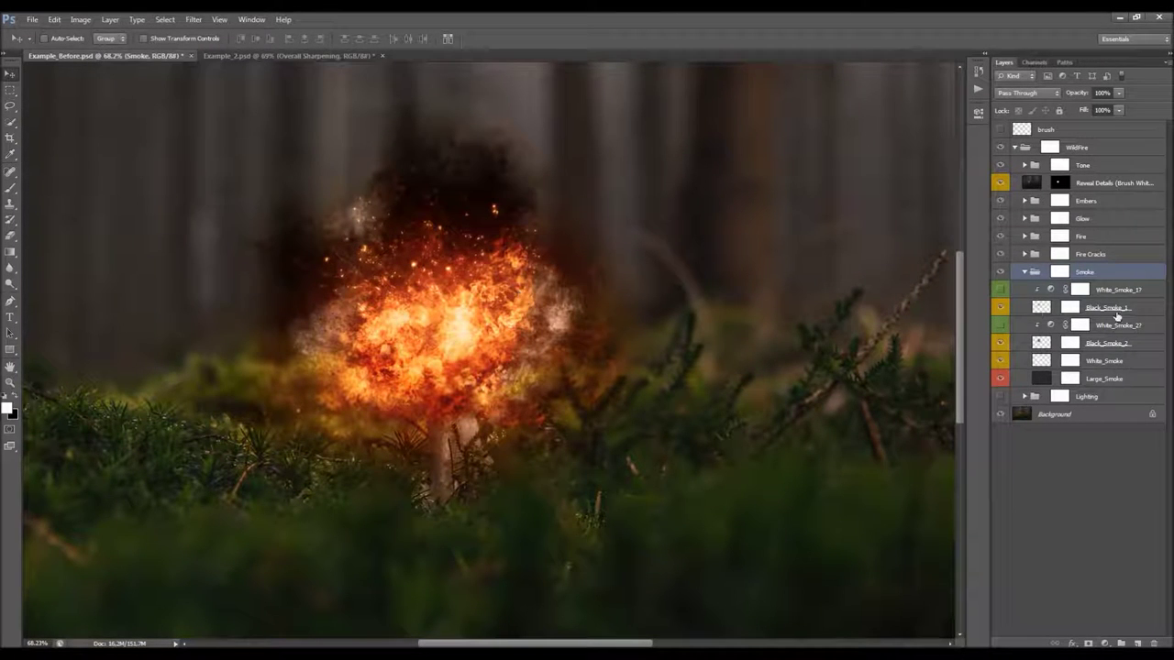
Step: Inspect the Black_Smoke_1 and Black_Smoke_2 layers by selecting them and toggling their visibility, leaving both shown
{"action": "left_click", "coordinate": [1116, 291]}
{"action": "left_click", "coordinate": [1110, 308]}
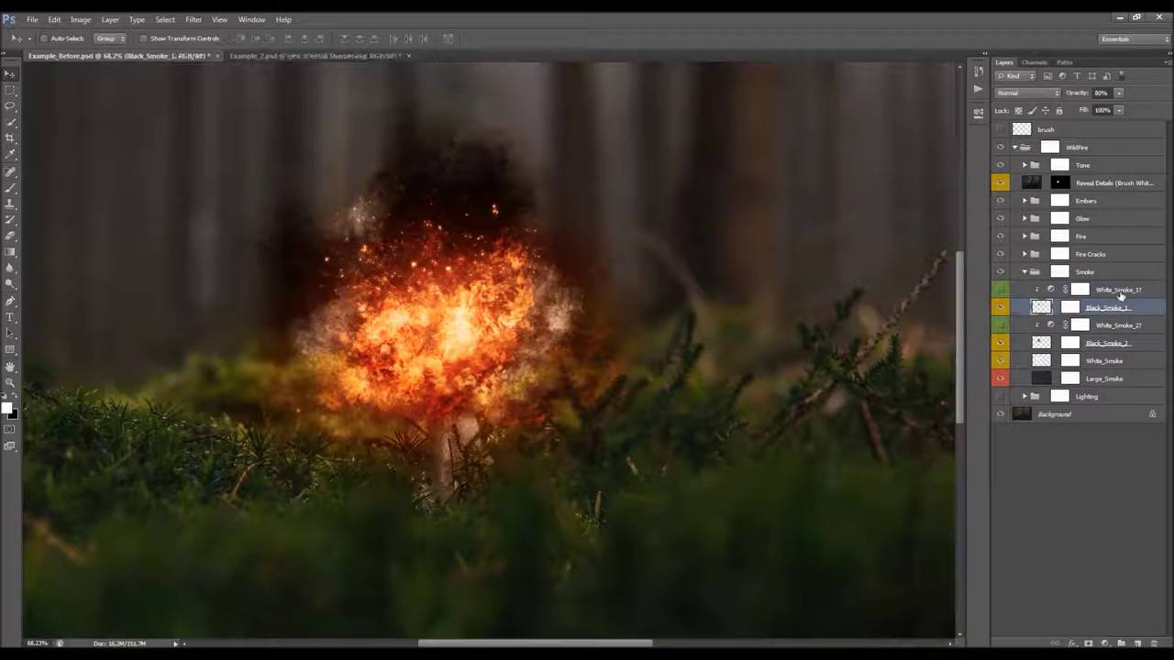
{"action": "left_click", "coordinate": [1002, 343]}
{"action": "left_click", "coordinate": [1003, 344]}
{"action": "left_click", "coordinate": [1094, 344]}
{"action": "left_click", "coordinate": [1110, 310]}
{"action": "left_click", "coordinate": [1102, 345]}
{"action": "left_click", "coordinate": [1002, 343]}
{"action": "left_click", "coordinate": [1003, 343]}
{"action": "left_click", "coordinate": [1003, 309]}
{"action": "left_click", "coordinate": [1003, 309]}
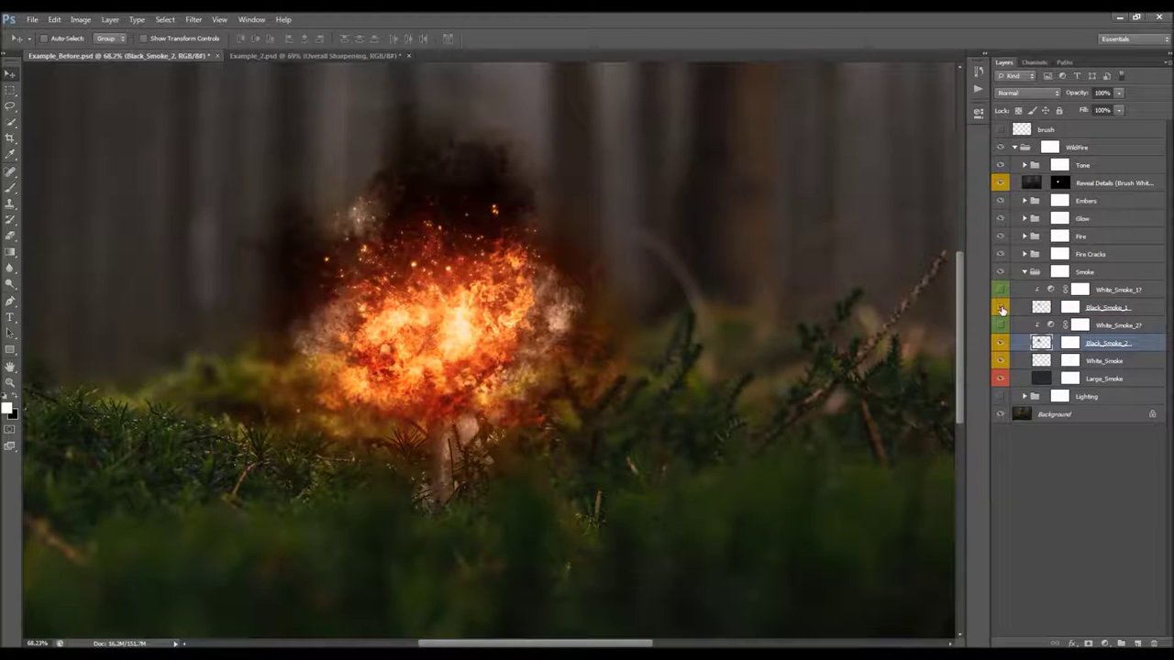
Step: Compare the image with the White_Smoke layer hidden and shown, and select the Large_Smoke layer
{"action": "left_click", "coordinate": [1076, 362]}
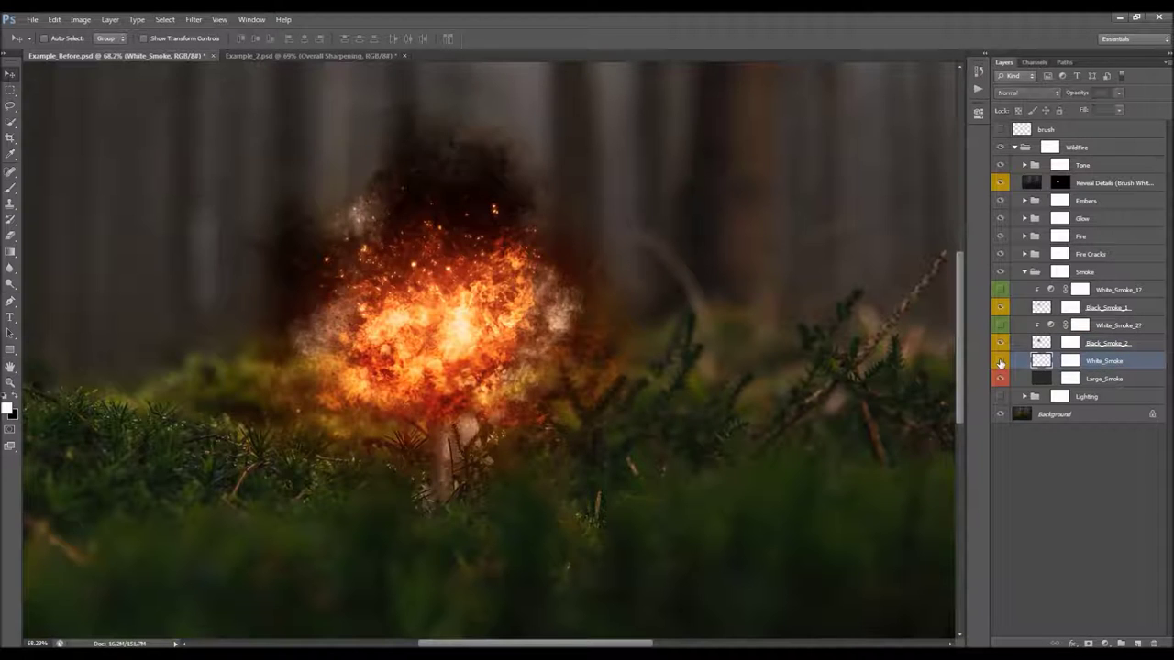
{"action": "left_click", "coordinate": [1001, 362]}
{"action": "left_click", "coordinate": [1000, 361]}
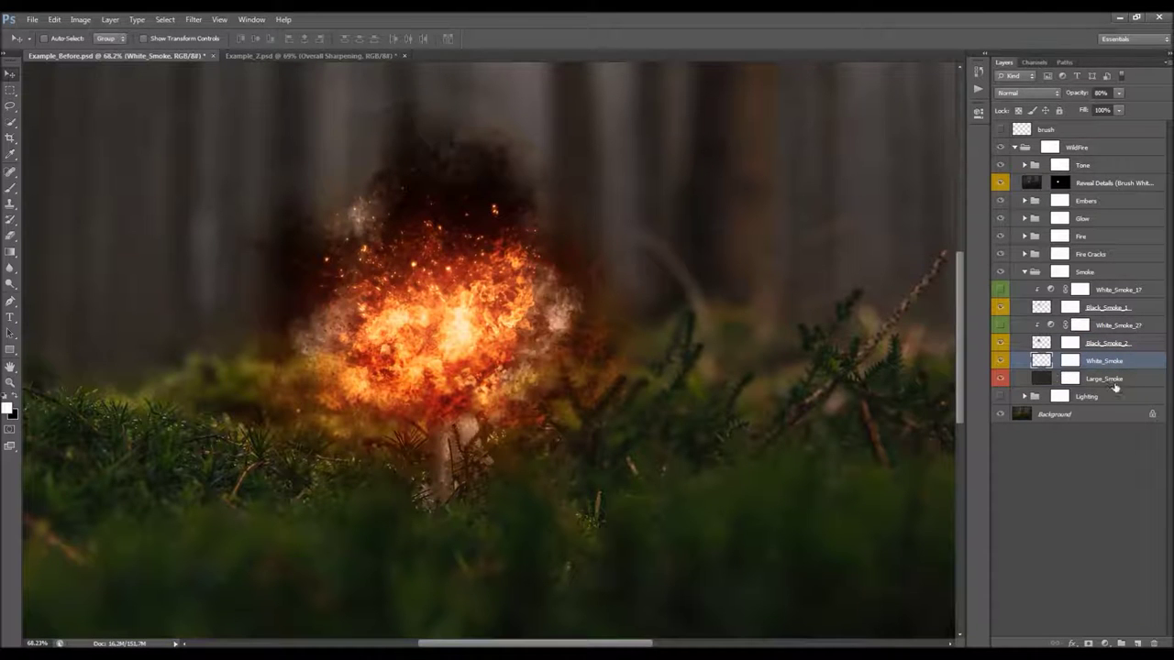
{"action": "left_click", "coordinate": [1007, 378]}
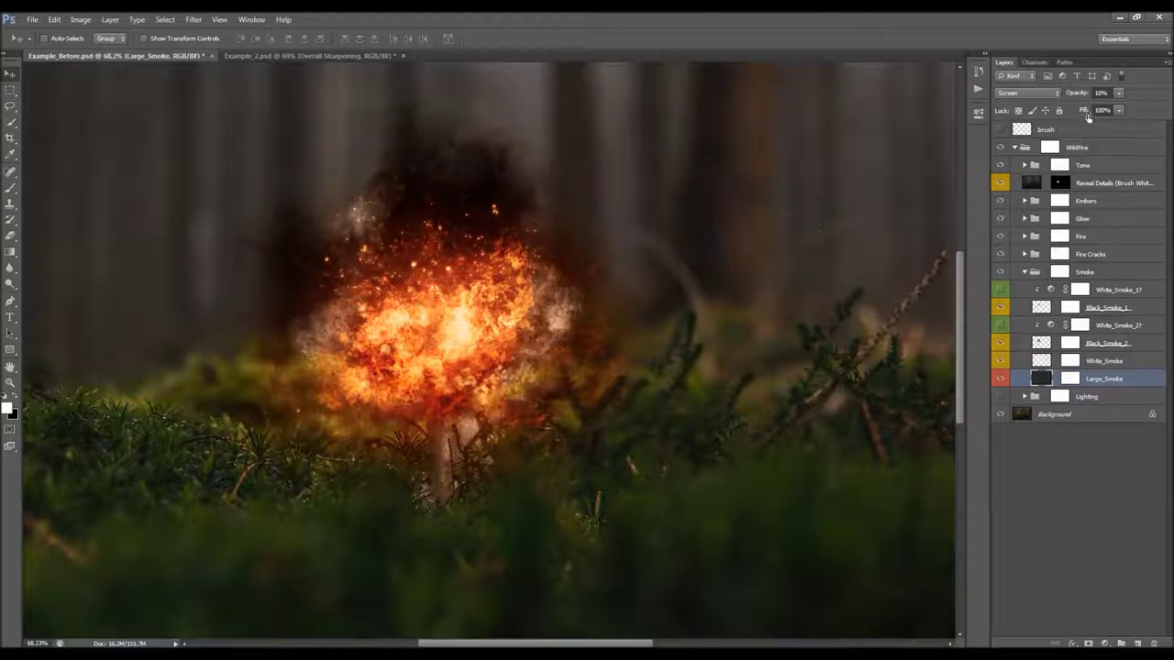
Step: Inspect the White_Smoke, White_Smoke_2? and Black_Smoke_2 layers, and toggle Black_Smoke_1's visibility, leaving it shown
{"action": "left_click", "coordinate": [1105, 363]}
{"action": "left_click", "coordinate": [1120, 332]}
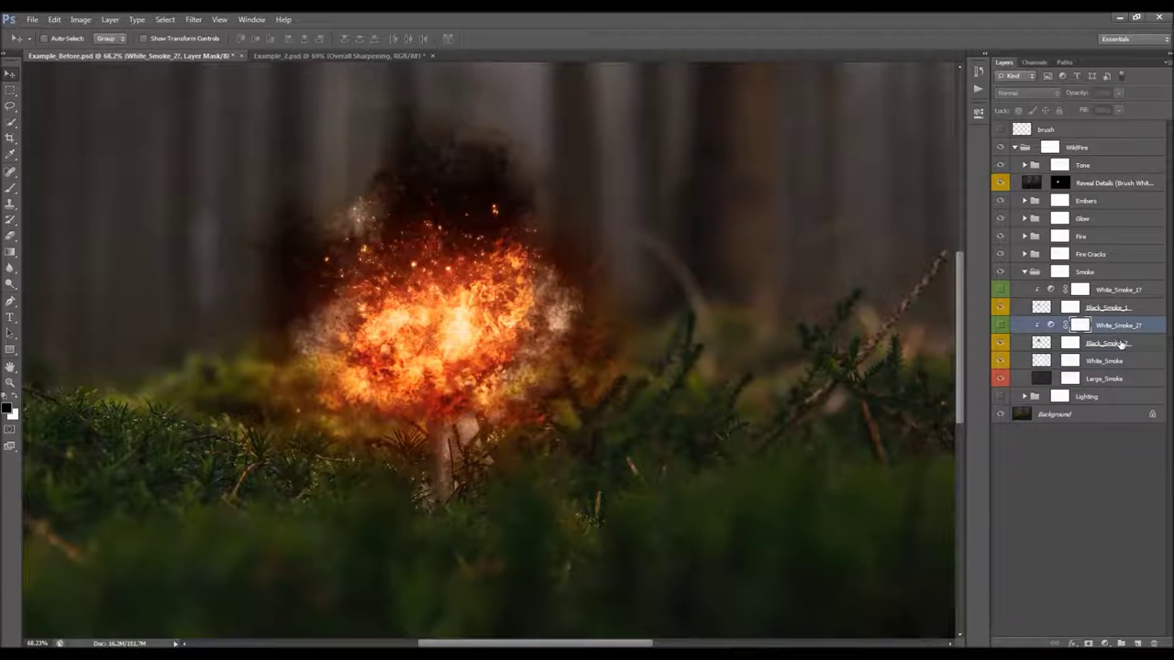
{"action": "left_click", "coordinate": [1119, 343]}
{"action": "left_click_drag", "start_coordinate": [1080, 93], "coordinate": [1139, 108]}
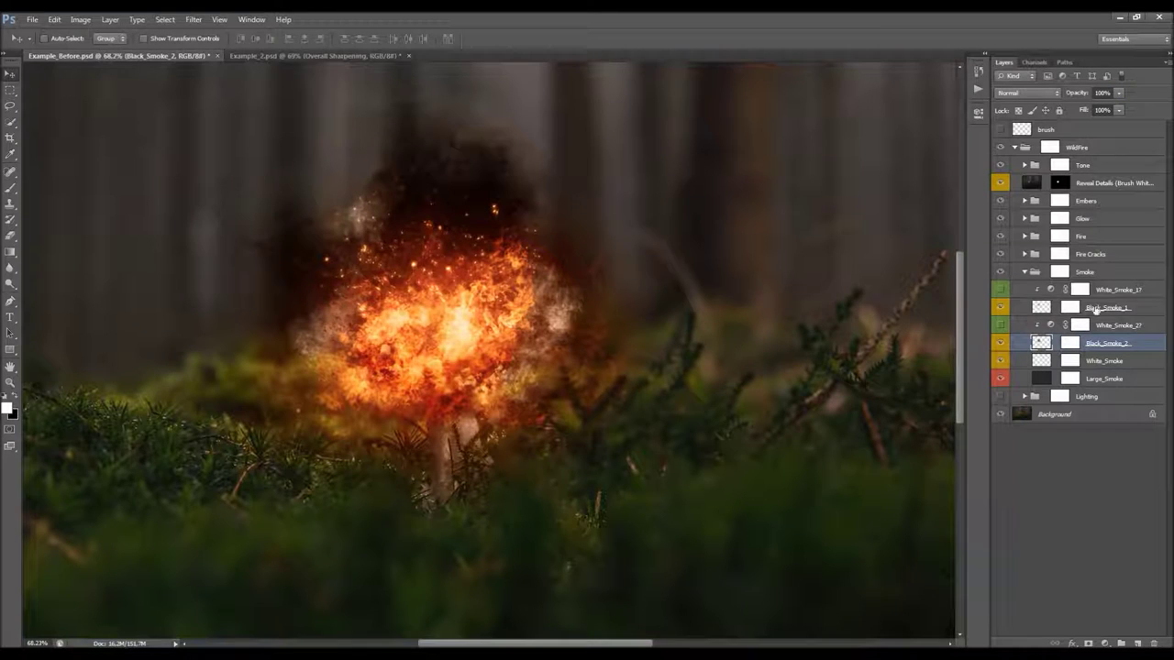
{"action": "left_click", "coordinate": [1096, 308]}
{"action": "left_click", "coordinate": [1001, 308]}
{"action": "left_click", "coordinate": [1002, 309]}
Step: Preview the White_Smoke_2? and White_Smoke_1? adjustments one at a time, leaving both hidden
{"action": "left_click", "coordinate": [1130, 327]}
{"action": "double_click", "coordinate": [1100, 327]}
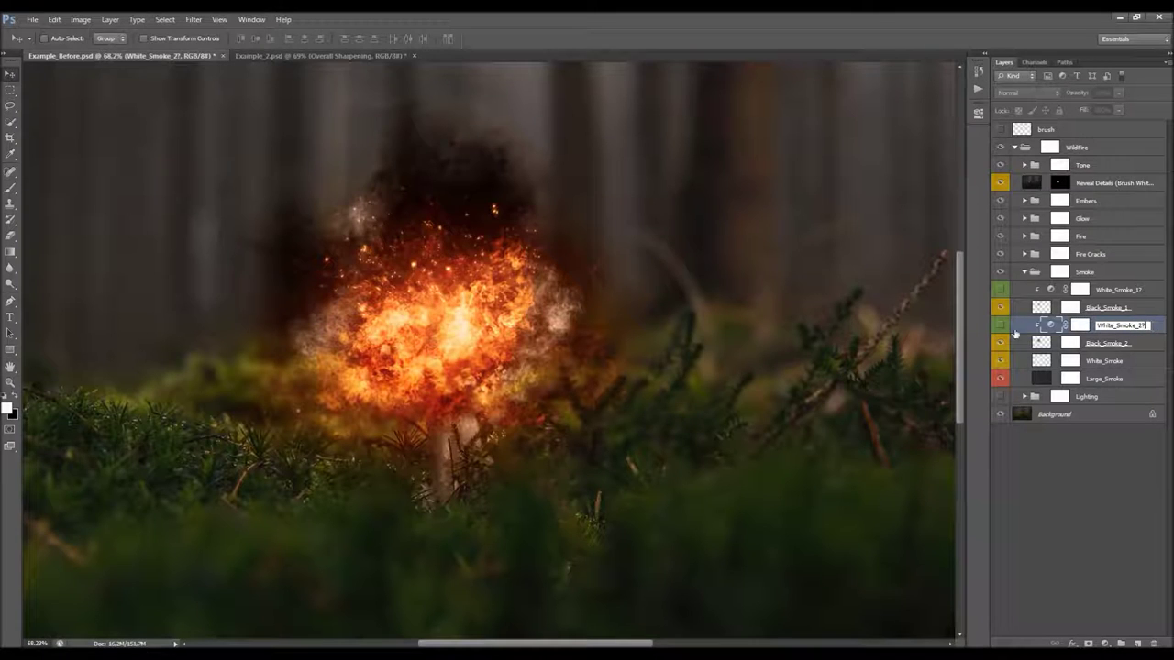
{"action": "left_click", "coordinate": [1002, 328]}
{"action": "left_click", "coordinate": [1000, 326]}
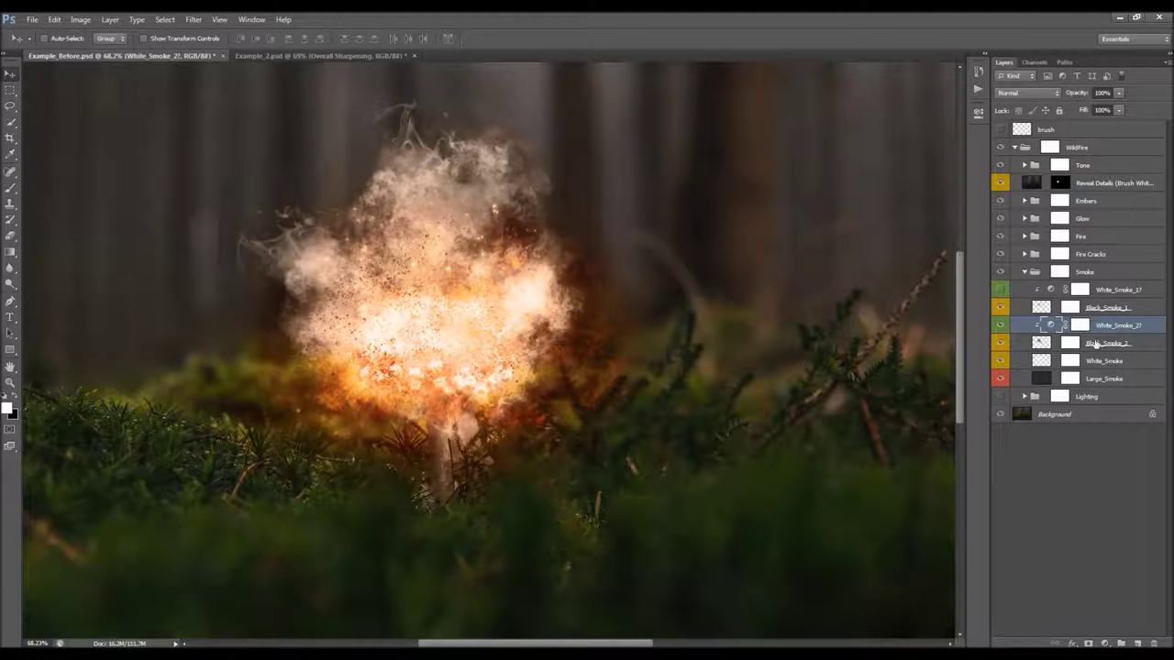
{"action": "left_click", "coordinate": [1002, 327]}
{"action": "left_click", "coordinate": [1023, 292]}
{"action": "left_click", "coordinate": [1002, 289]}
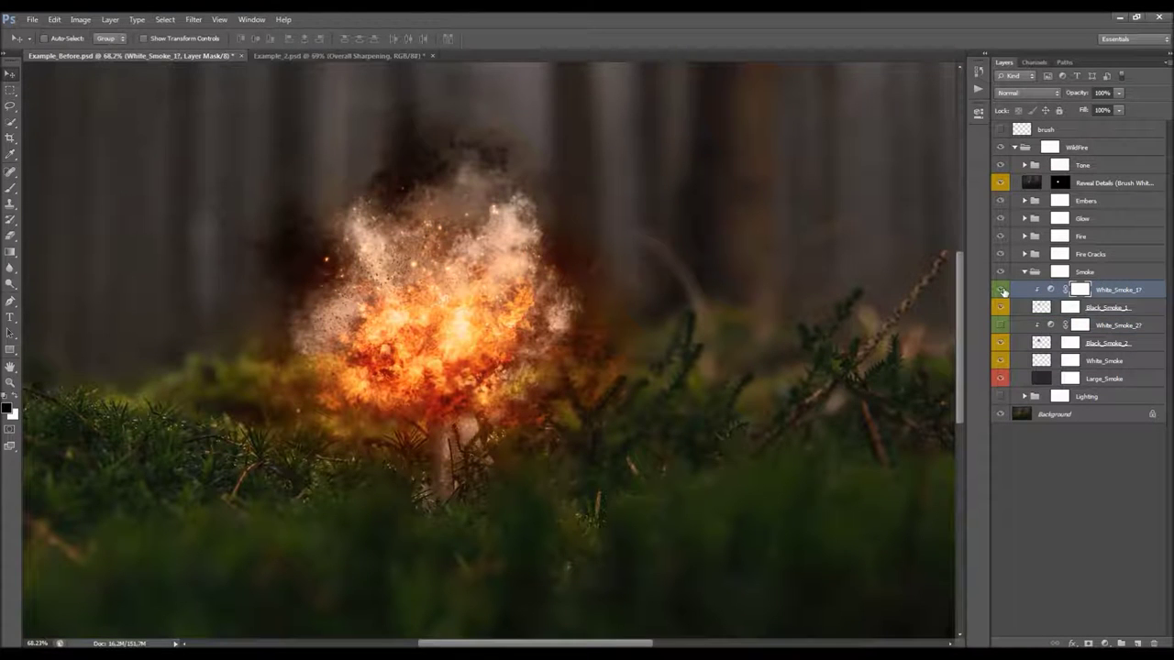
{"action": "left_click", "coordinate": [1003, 290]}
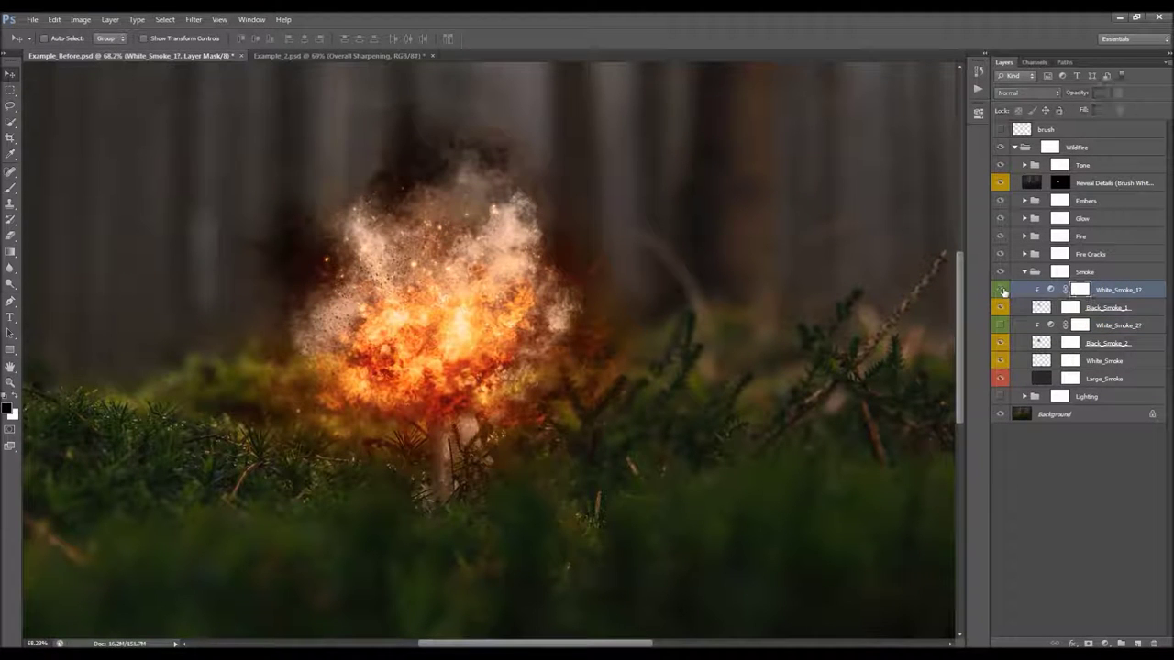
Step: Examine the layer masks of the black, white and large smoke layers in the Smoke group
{"action": "left_click", "coordinate": [1026, 272]}
{"action": "left_click", "coordinate": [1025, 273]}
{"action": "left_click", "coordinate": [1069, 308]}
{"action": "left_click", "coordinate": [1070, 343]}
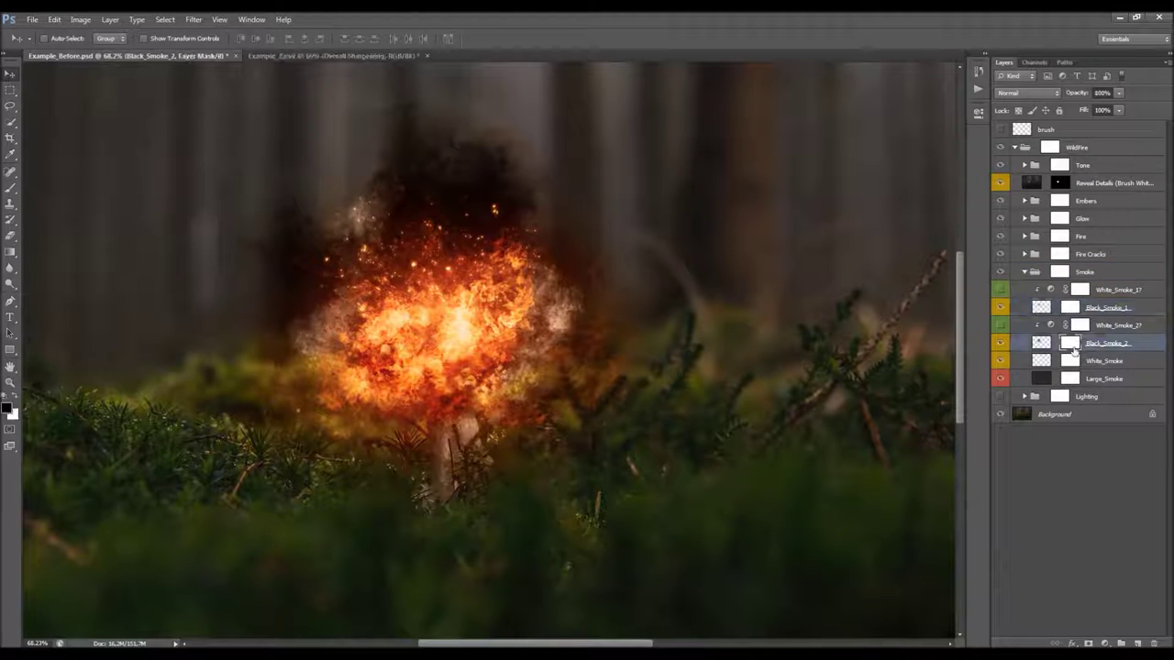
{"action": "left_click", "coordinate": [1069, 361]}
{"action": "left_click", "coordinate": [1069, 378]}
{"action": "key", "text": "1"}
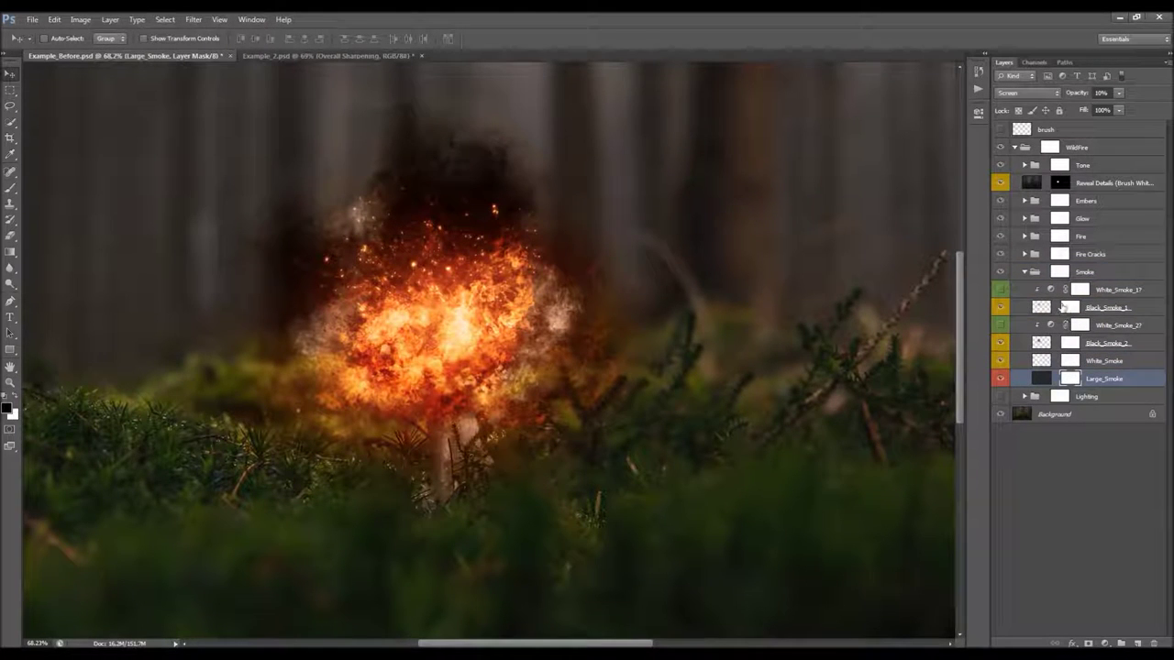
{"action": "left_click", "coordinate": [1071, 307]}
Step: Try painting black on the Smoke group's mask with a 250 px brush around the upper edge of the fire, and undo the strokes
{"action": "left_click", "coordinate": [1058, 273]}
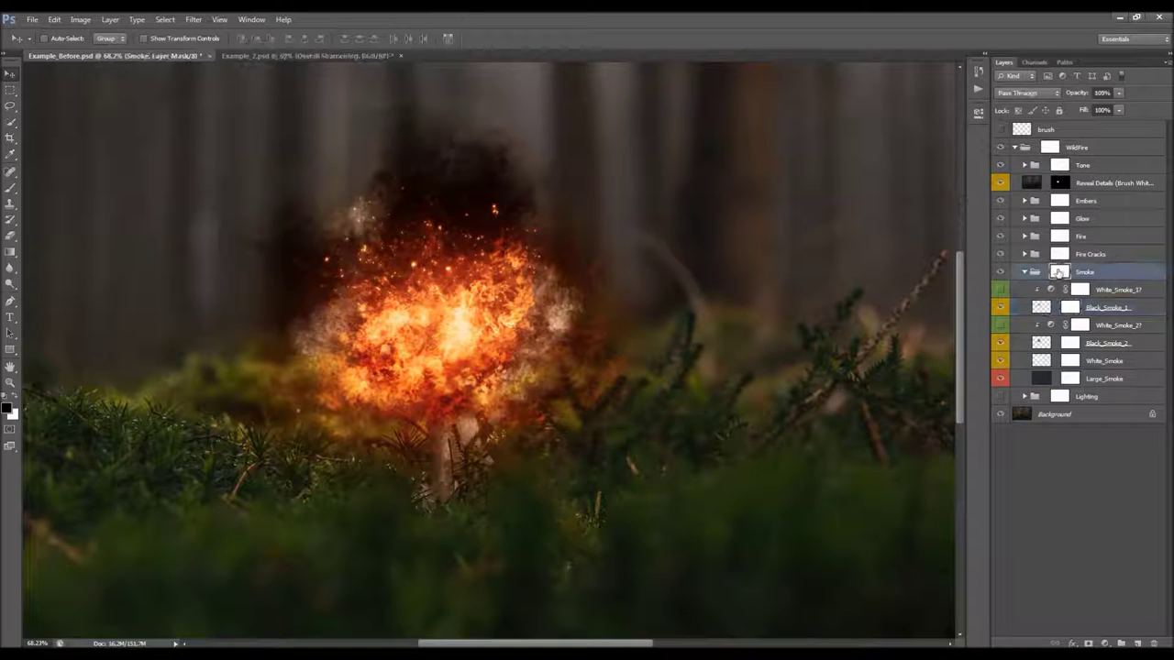
{"action": "key", "text": "b"}
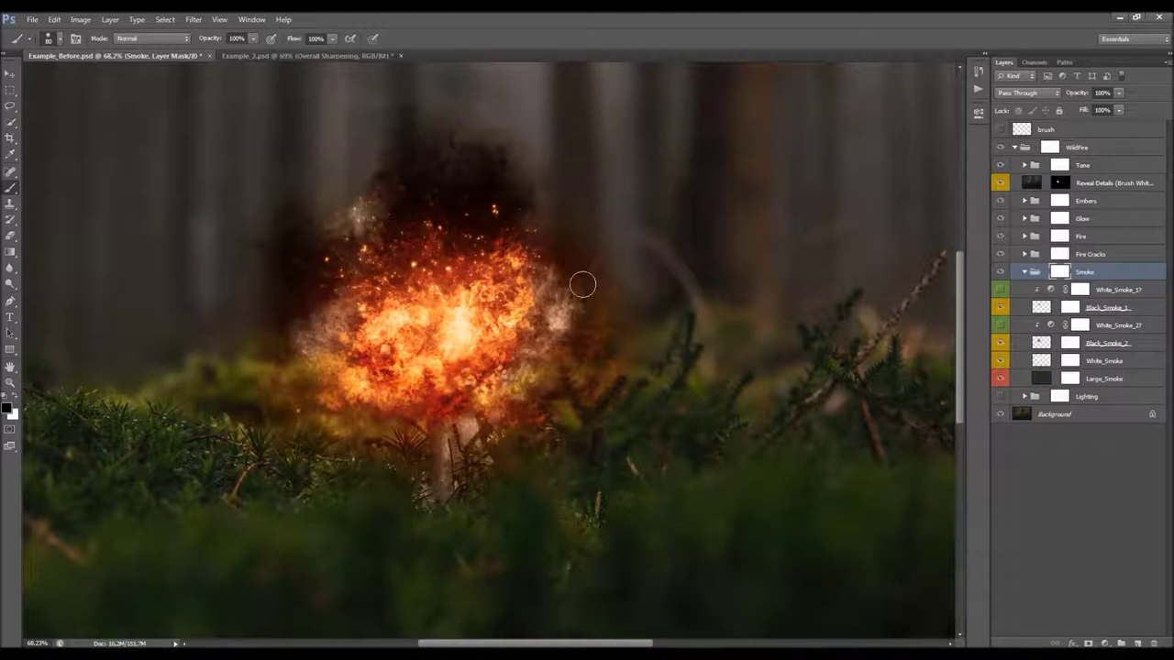
{"action": "key", "text": "bracketright"}
{"action": "key", "text": "bracketright"}
{"action": "key", "text": "bracketright"}
{"action": "key", "text": "bracketright"}
{"action": "mouse_move", "coordinate": [504, 171]}
{"action": "left_mouse_down"}
{"action": "mouse_move", "coordinate": [424, 156]}
{"action": "mouse_move", "coordinate": [410, 123]}
{"action": "left_mouse_up"}
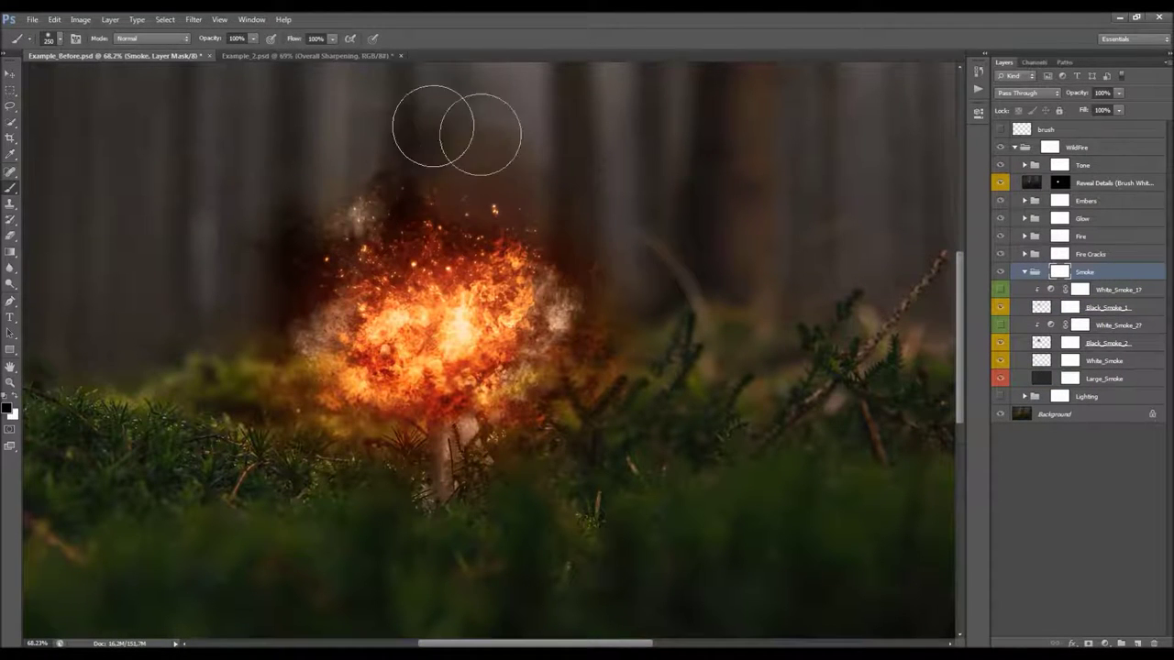
{"action": "mouse_move", "coordinate": [308, 190]}
{"action": "left_mouse_down"}
{"action": "mouse_move", "coordinate": [307, 236]}
{"action": "mouse_move", "coordinate": [270, 317]}
{"action": "left_mouse_up"}
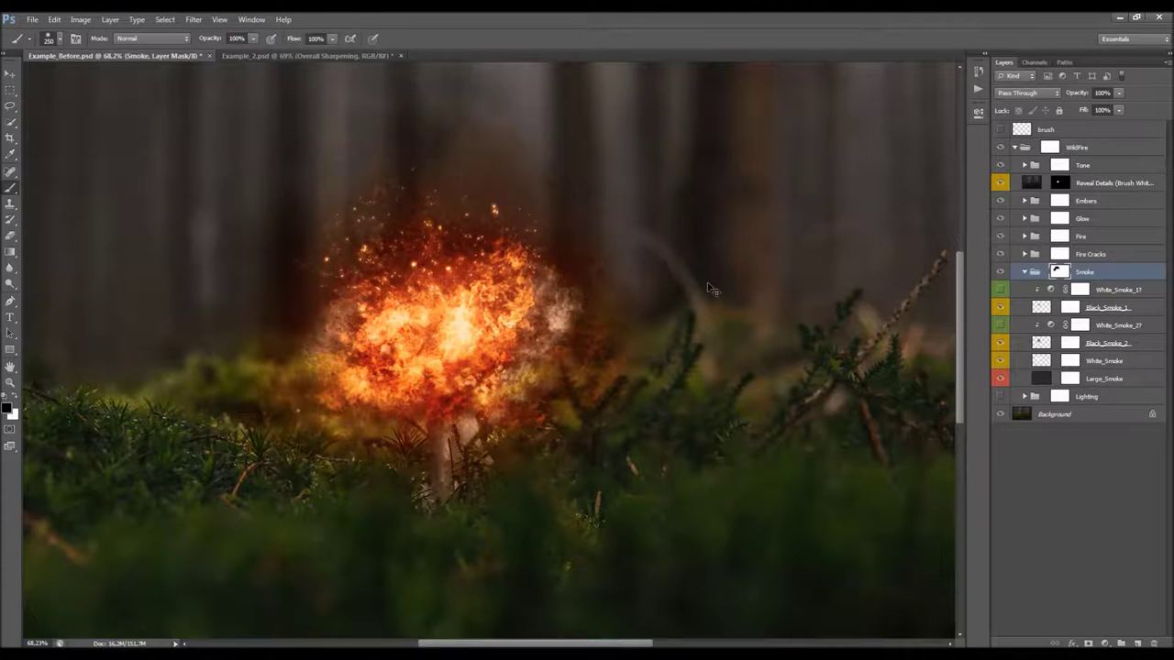
{"action": "key", "text": "ctrl+alt+z"}
{"action": "key", "text": "ctrl+alt+z"}
Step: Collapse the Smoke group, and show and expand the Lighting group with the whole image in view
{"action": "left_click", "coordinate": [1024, 273]}
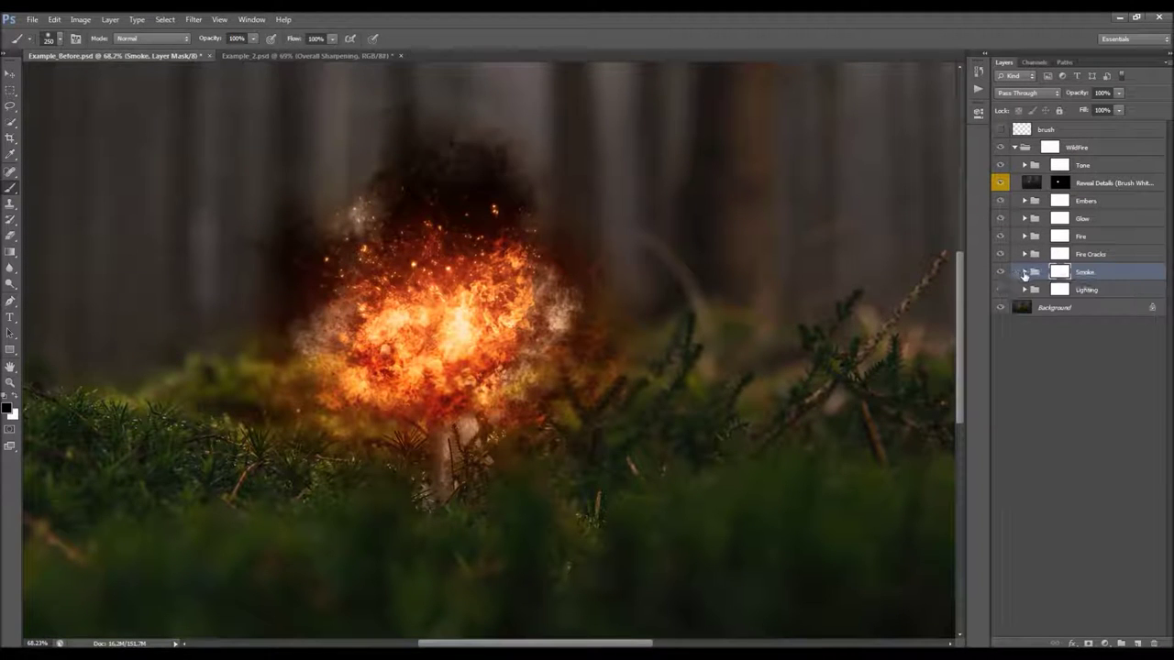
{"action": "key", "text": "v"}
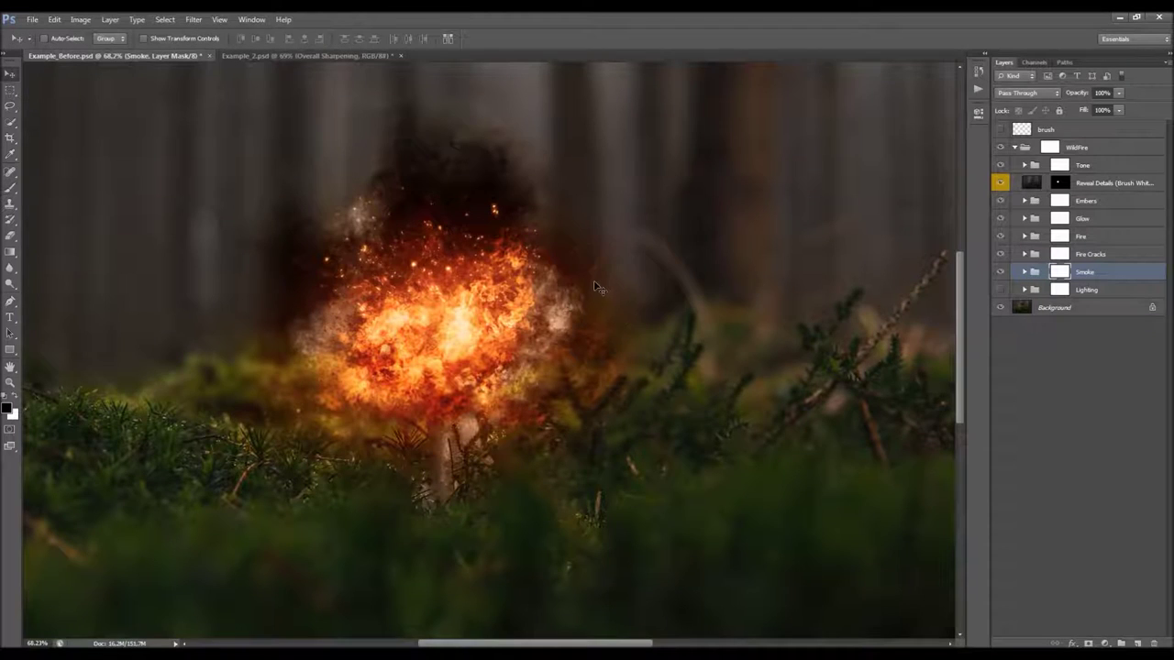
{"action": "key", "text": "ctrl+0"}
{"action": "scroll", "coordinate": [602, 235], "scroll_direction": "down", "scroll_amount": 1}
{"action": "scroll", "coordinate": [576, 236], "scroll_direction": "up", "scroll_amount": 1}
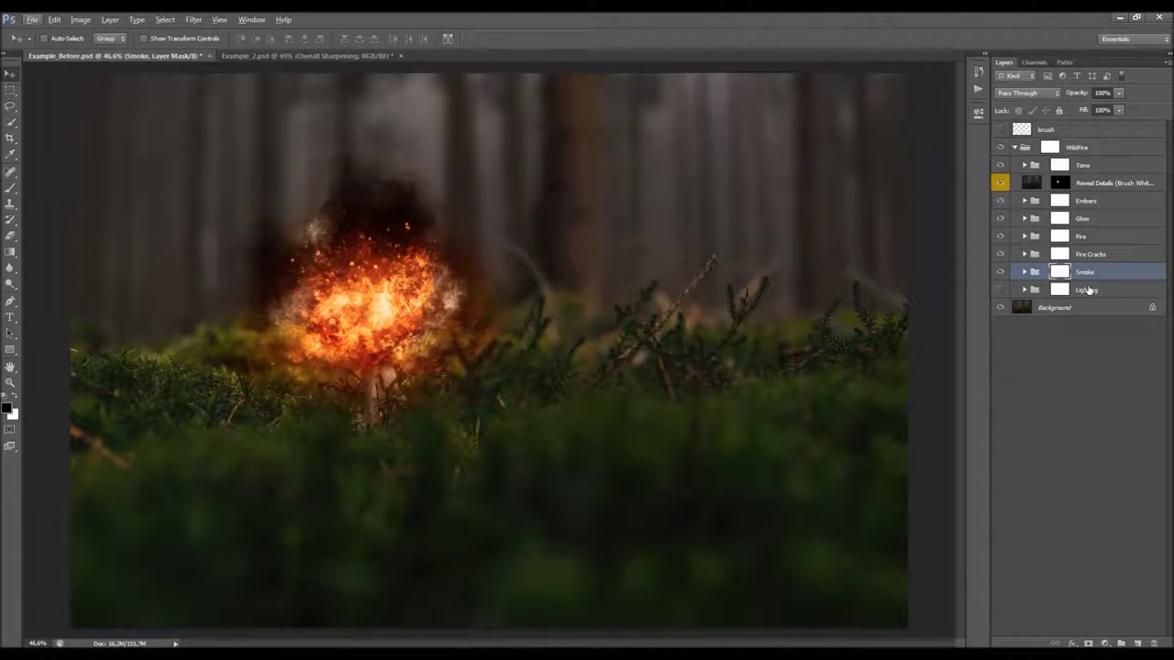
{"action": "left_click", "coordinate": [1089, 290]}
{"action": "left_click", "coordinate": [1000, 289]}
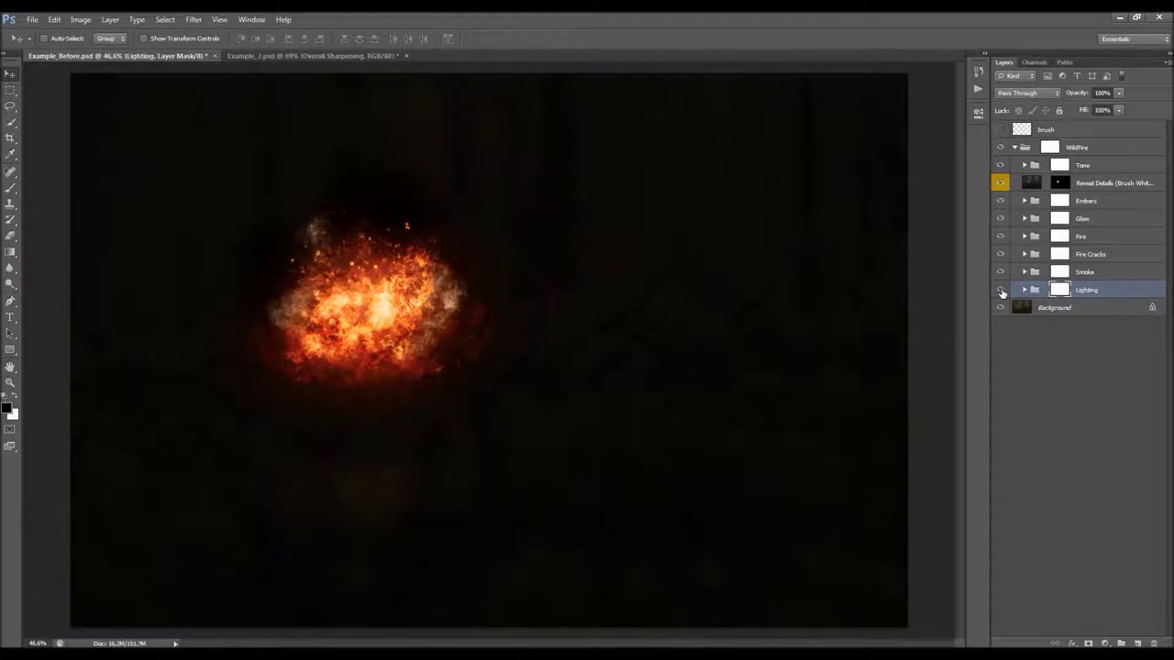
{"action": "left_click", "coordinate": [1024, 290]}
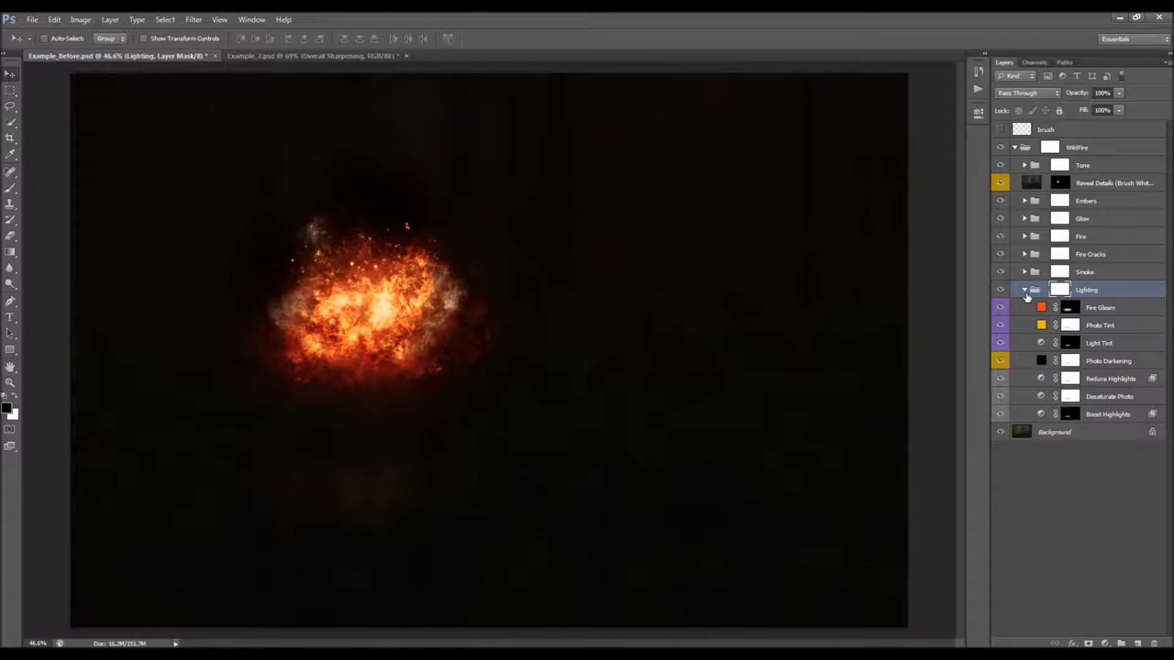
Step: Go through the Lighting group's layers down to Boost Highlights, and inspect Fire Gleam, Photo Tint and Light Tint individually
{"action": "key", "text": "alt+bracketleft"}
{"action": "key", "text": "alt+bracketleft"}
{"action": "key", "text": "alt+bracketleft"}
{"action": "key", "text": "alt+bracketleft"}
{"action": "key", "text": "alt+bracketleft"}
{"action": "key", "text": "alt+bracketleft"}
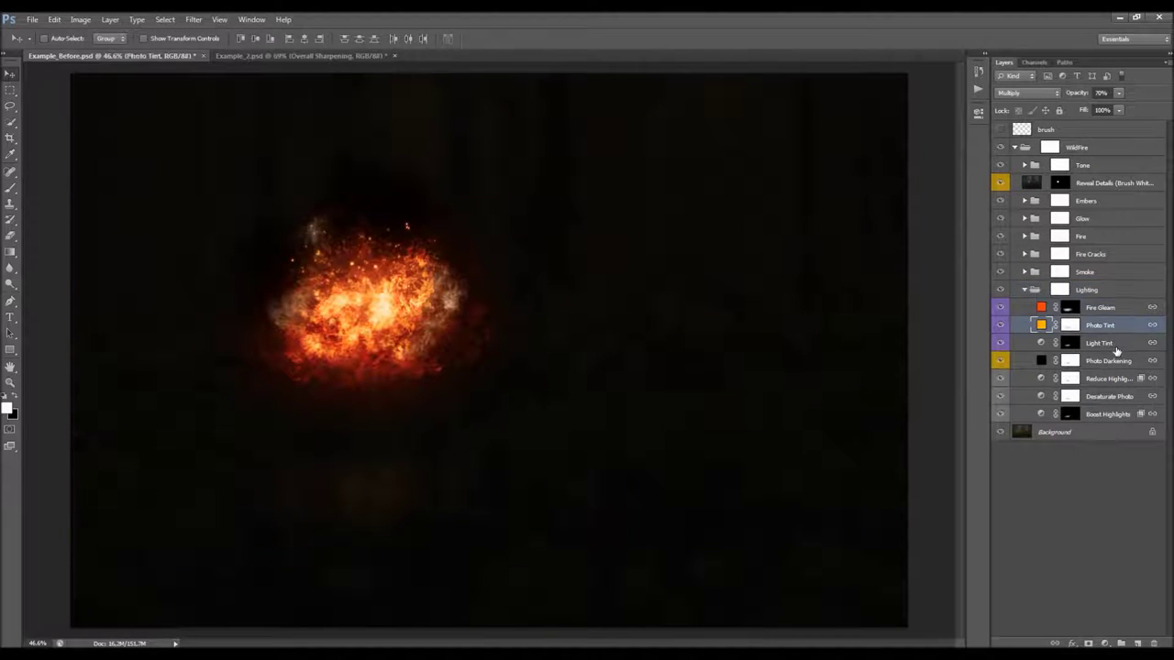
{"action": "key", "text": "alt+bracketleft"}
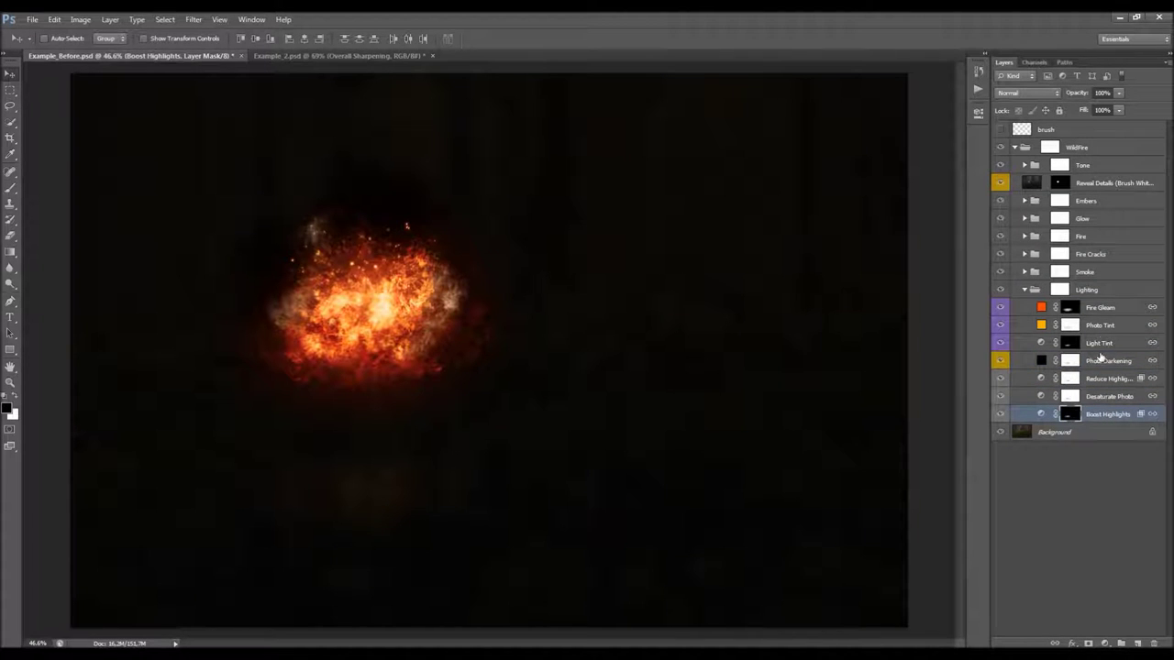
{"action": "left_click", "coordinate": [1109, 312]}
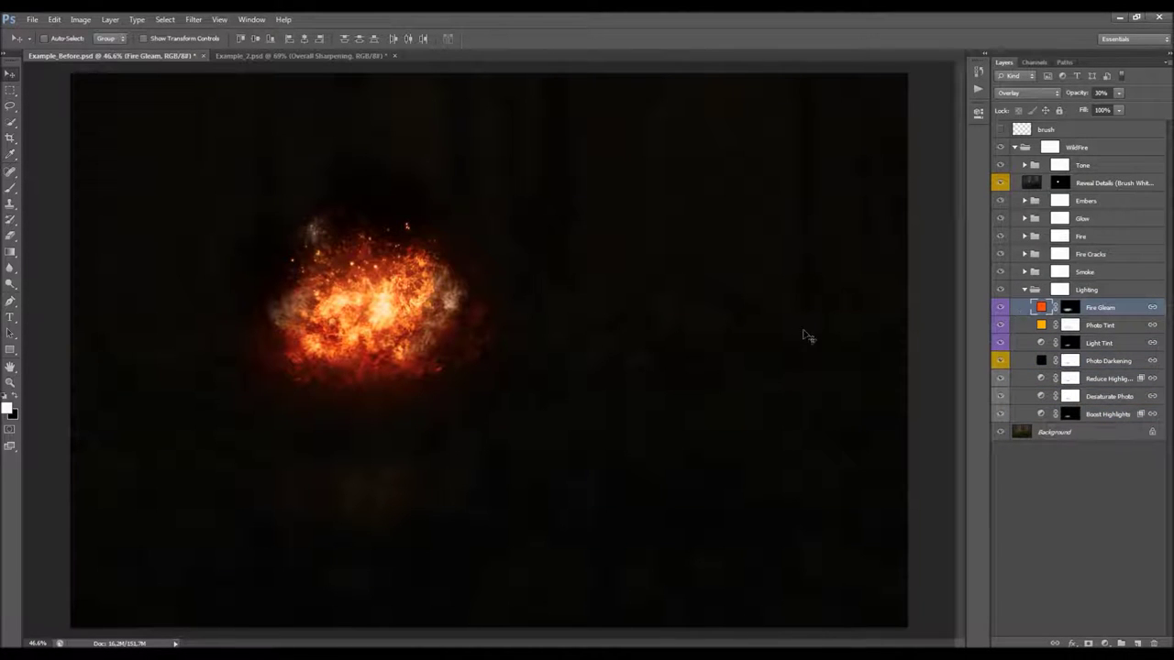
{"action": "left_click", "coordinate": [1103, 326]}
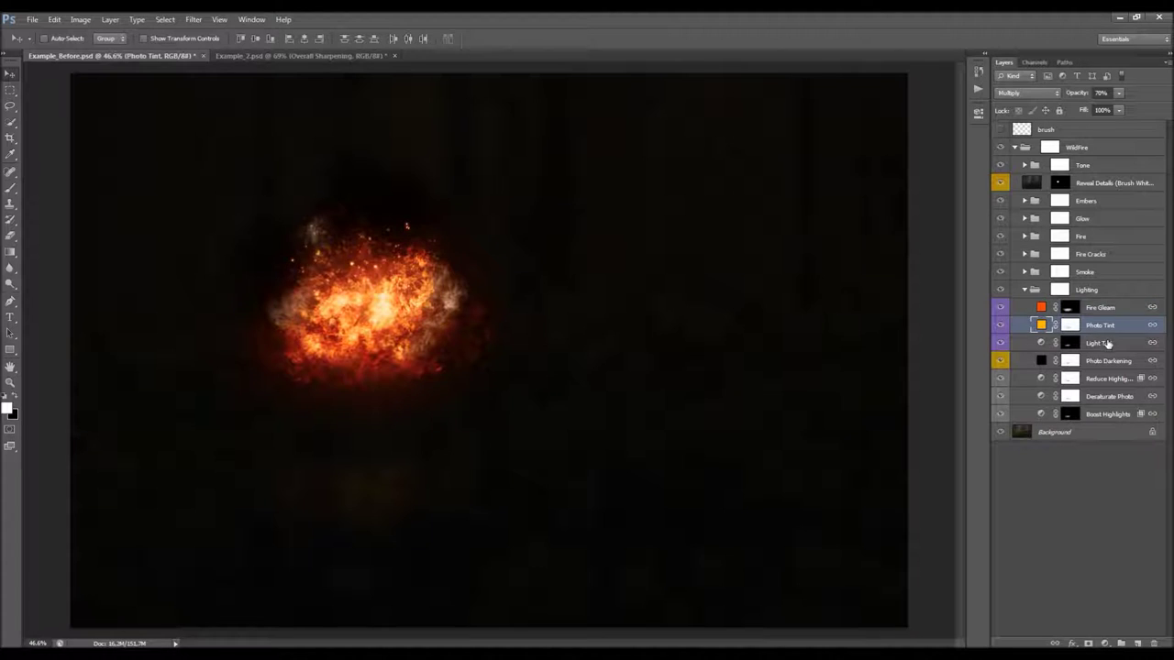
{"action": "left_click", "coordinate": [1107, 343]}
Step: Compare the image with the Photo Darkening layer hidden and shown, leaving the layer visible
{"action": "left_click", "coordinate": [1105, 362]}
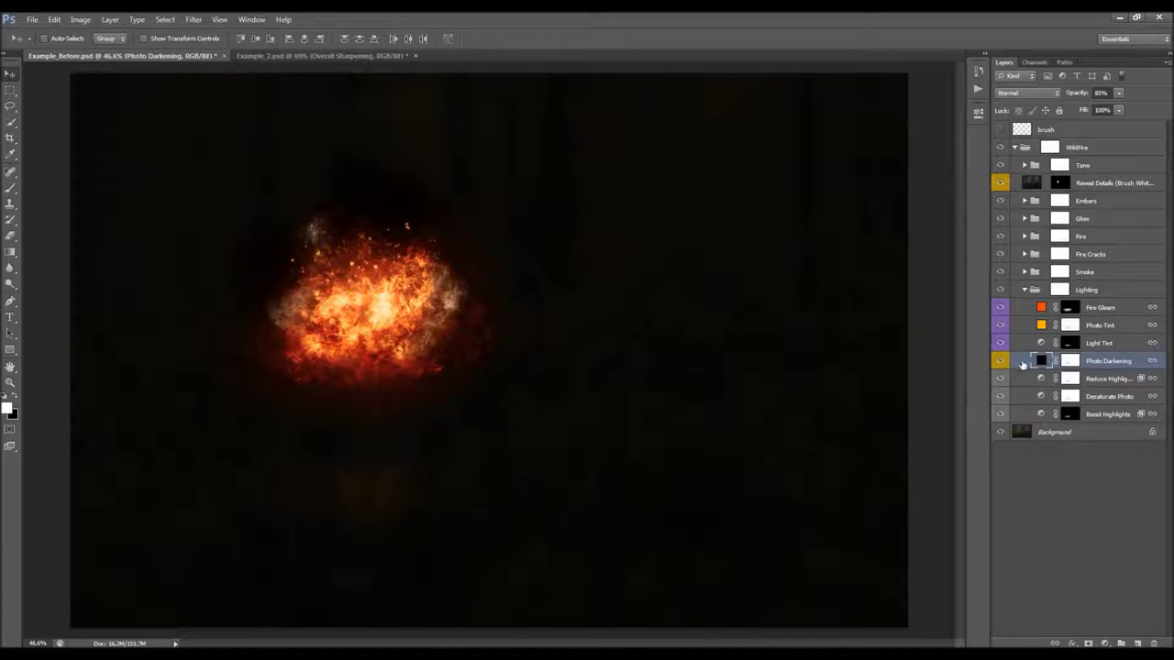
{"action": "left_click", "coordinate": [1000, 361]}
{"action": "left_click", "coordinate": [1001, 362]}
{"action": "left_click", "coordinate": [1001, 363]}
{"action": "left_click", "coordinate": [1001, 362]}
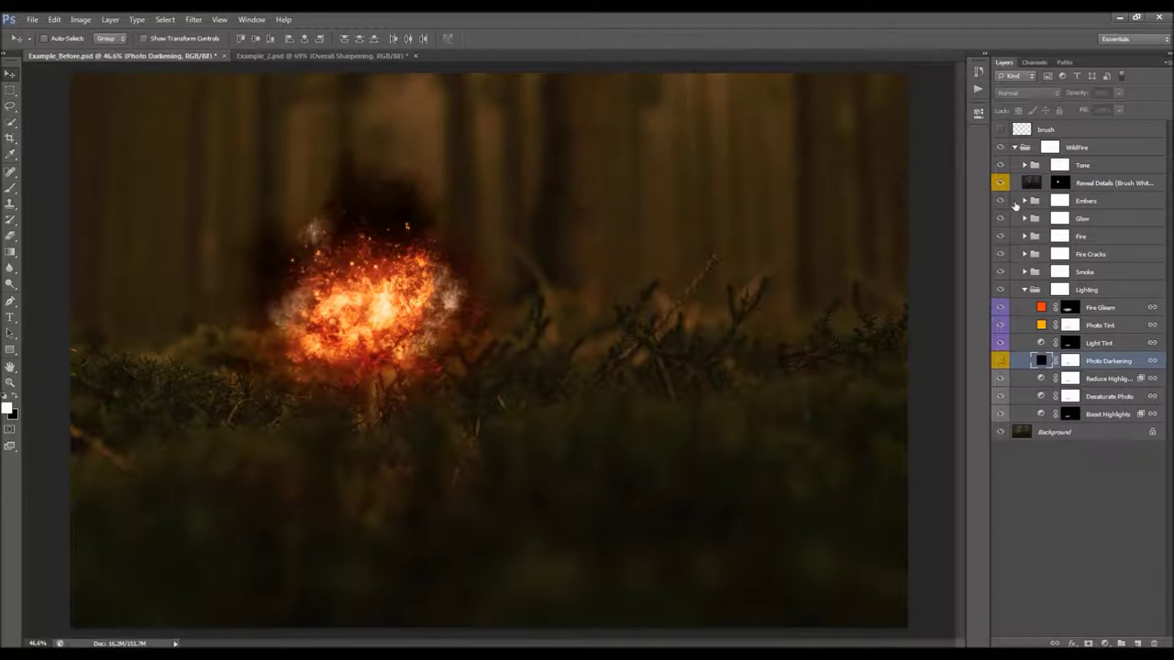
{"action": "left_click", "coordinate": [1000, 361]}
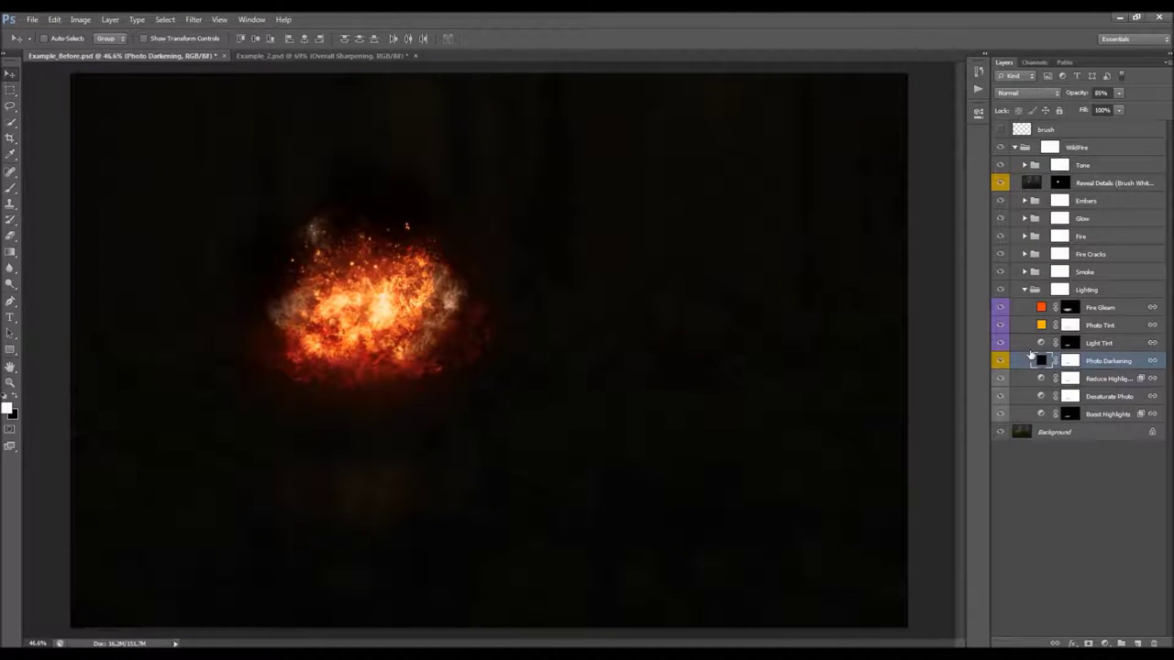
Step: Select Reduce Highlights, and view the Photo Darkening layer's mask on its own before returning to the normal image view
{"action": "left_click", "coordinate": [1113, 379]}
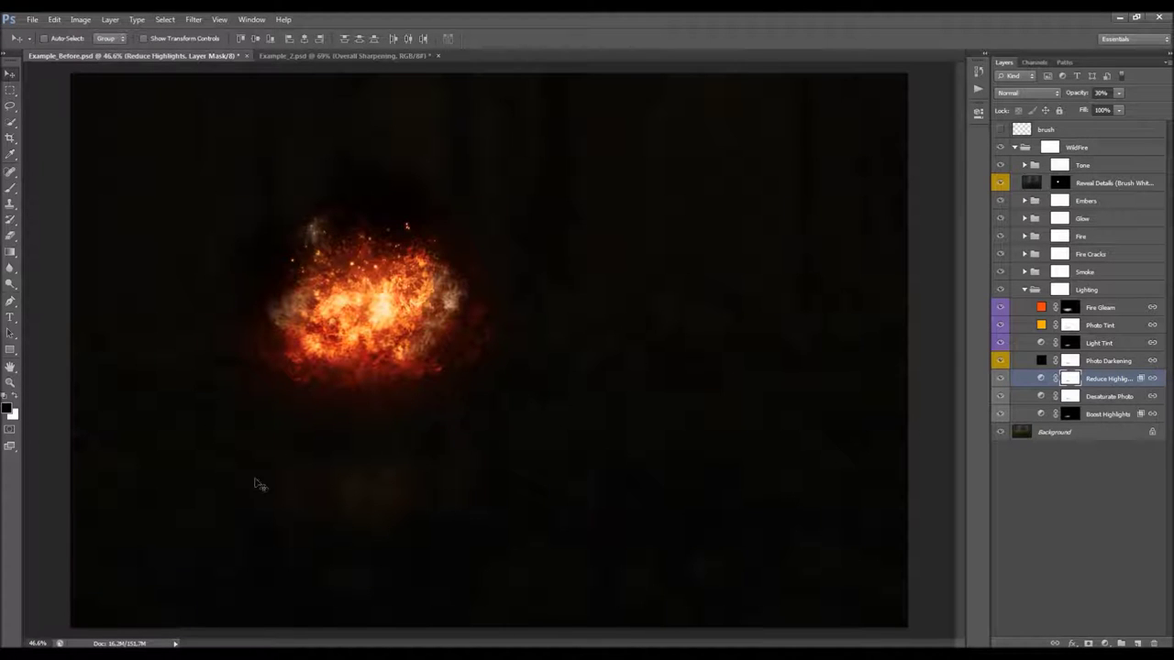
{"action": "left_click", "coordinate": [1087, 363]}
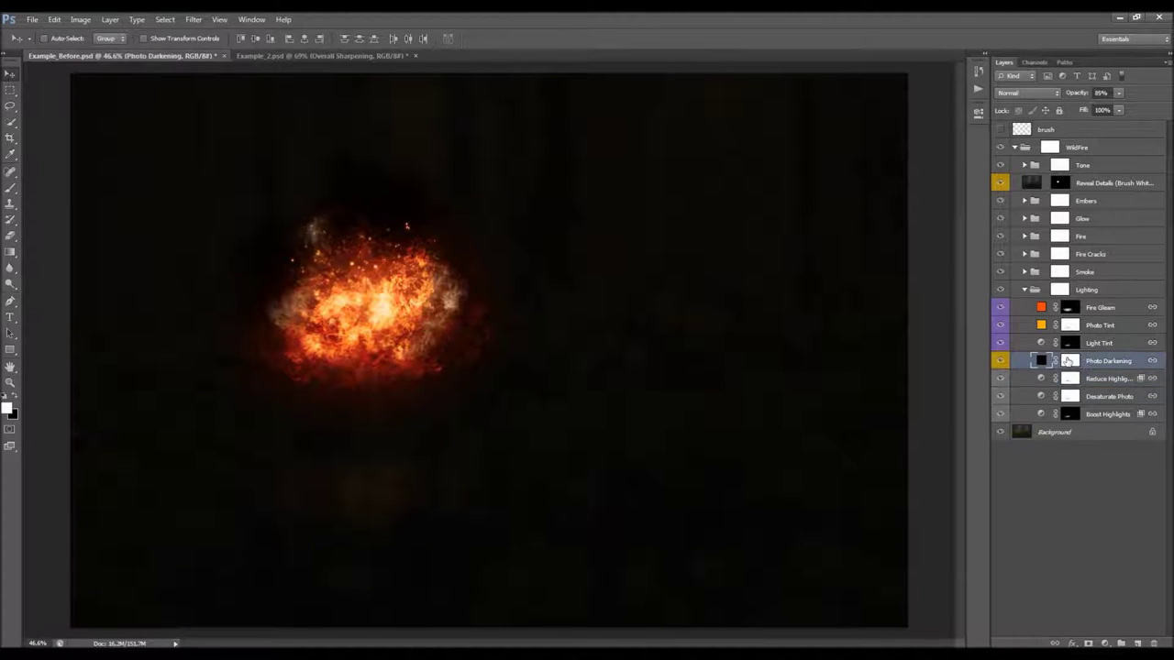
{"action": "left_click", "coordinate": [1070, 361], "text": "alt"}
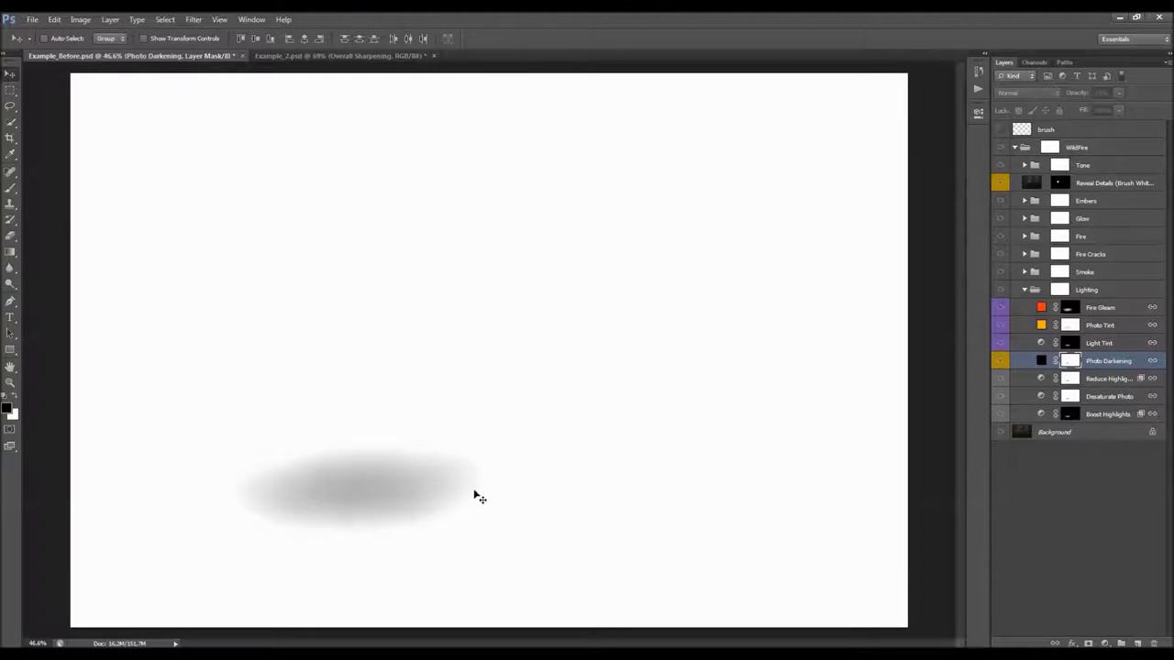
{"action": "left_click", "coordinate": [1070, 363], "text": "alt"}
{"action": "scroll", "coordinate": [467, 283], "scroll_direction": "down", "scroll_amount": 3}
{"action": "scroll", "coordinate": [388, 409], "scroll_direction": "up", "scroll_amount": 3}
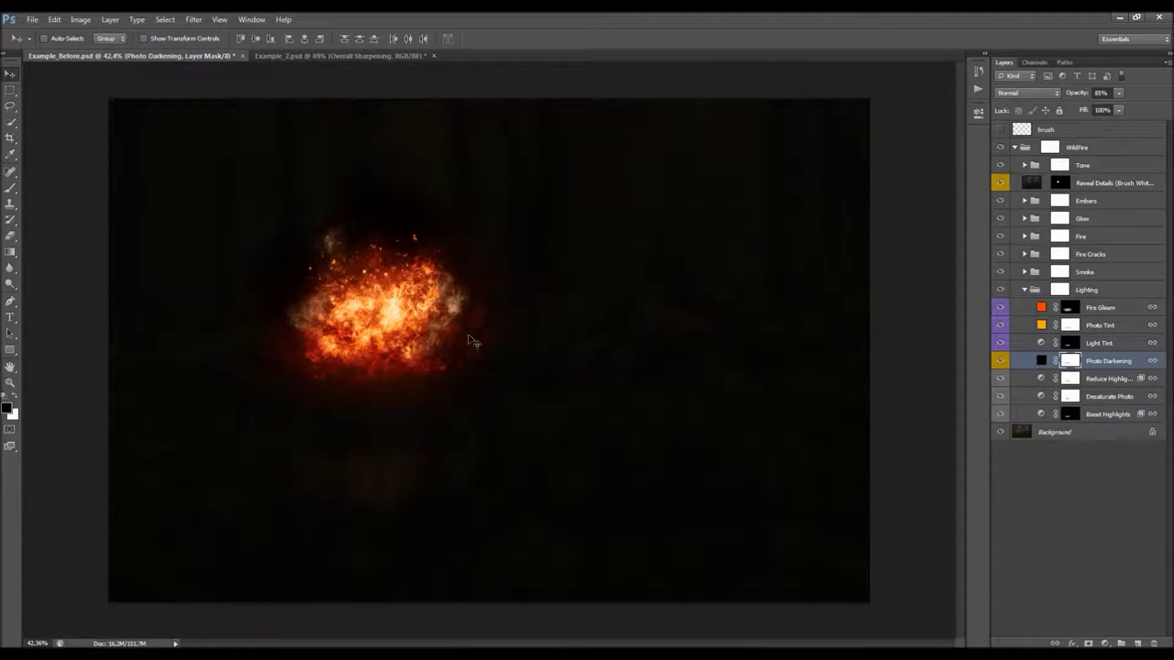
Step: Inspect the Reduce Highlights, Desaturate Photo and Boost Highlights layers, and preview the image with Photo Darkening hidden
{"action": "left_click", "coordinate": [1127, 379]}
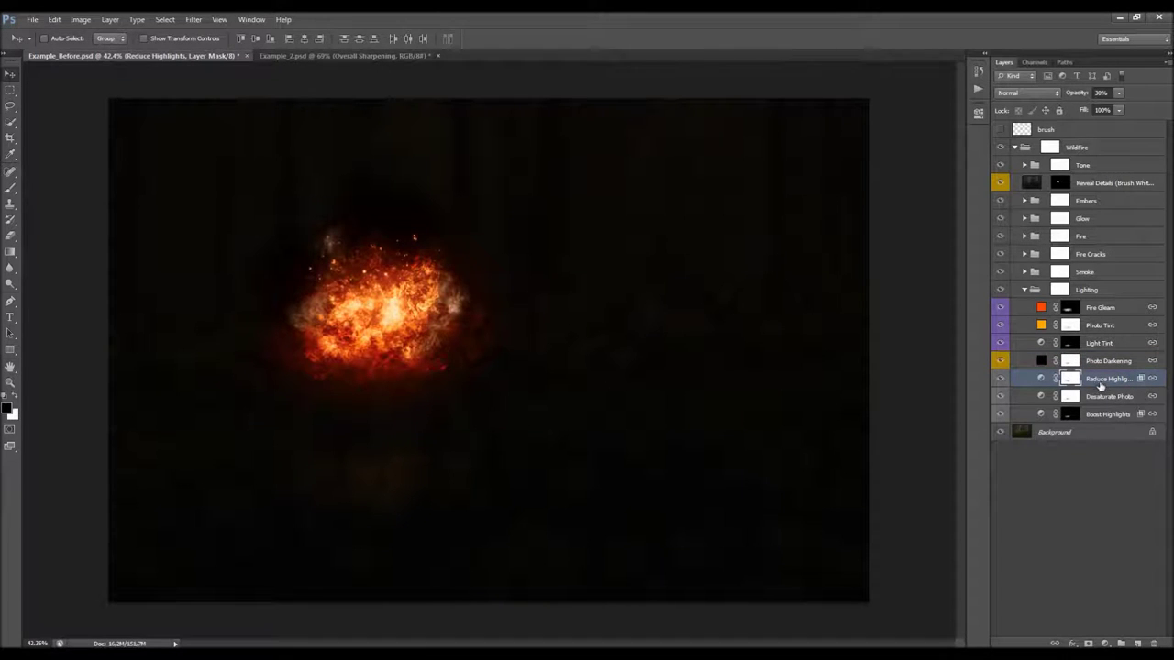
{"action": "left_click", "coordinate": [1112, 401]}
{"action": "left_click", "coordinate": [1113, 414]}
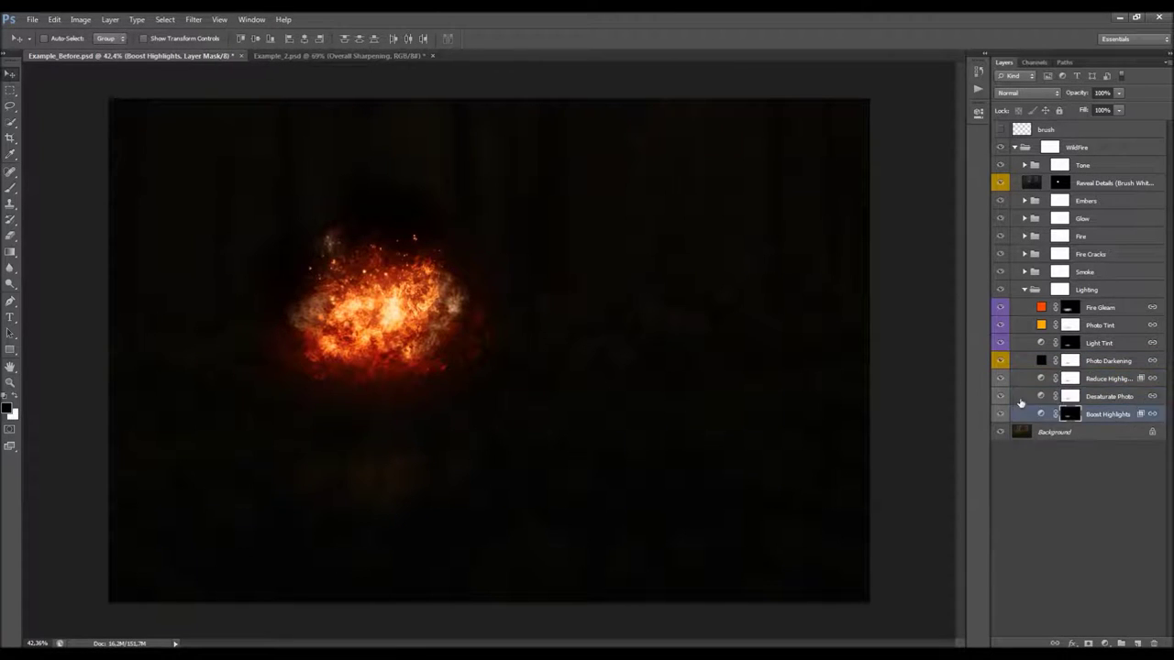
{"action": "left_click", "coordinate": [1119, 379]}
{"action": "left_click", "coordinate": [1113, 361]}
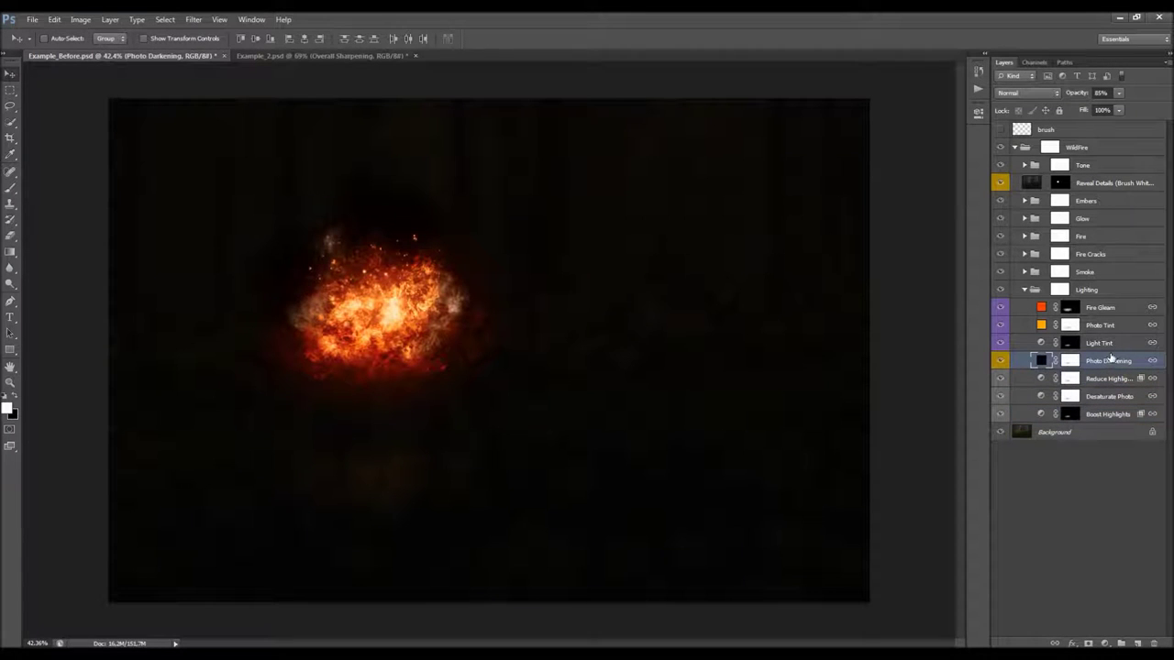
{"action": "left_click_drag", "start_coordinate": [1001, 380], "coordinate": [1002, 418]}
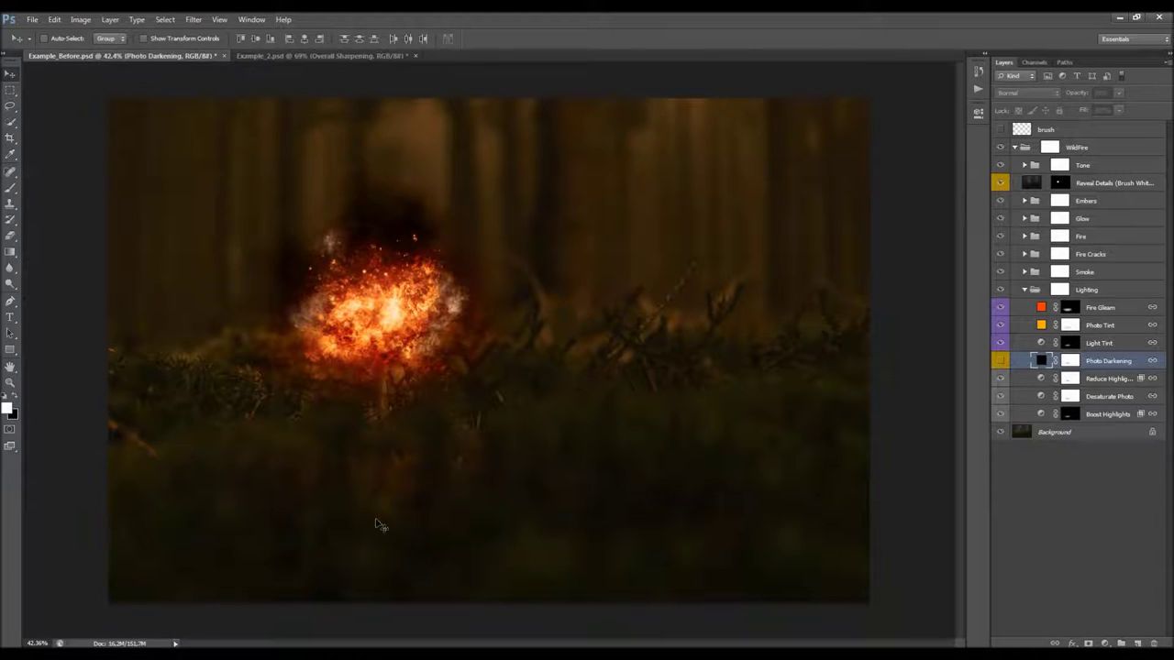
Step: Turn the Photo Darkening layer back on and compare the image with the layer hidden and shown, leaving it visible
{"action": "left_click", "coordinate": [1000, 360]}
{"action": "scroll", "coordinate": [157, 259], "scroll_direction": "up", "scroll_amount": 2}
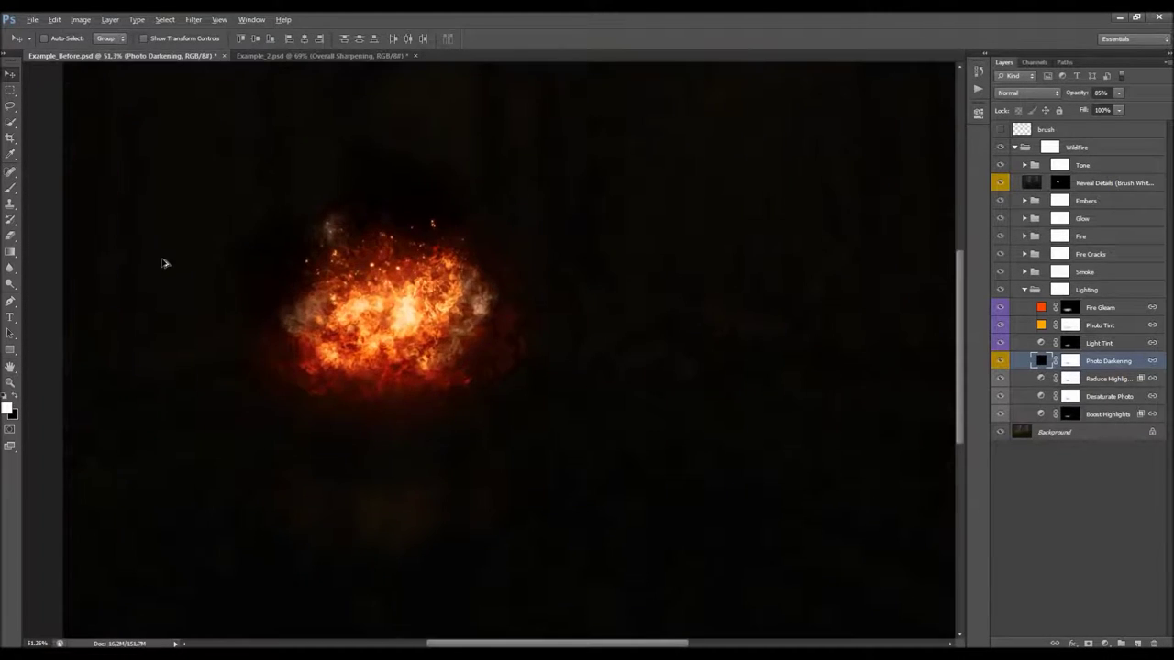
{"action": "scroll", "coordinate": [321, 298], "scroll_direction": "down", "scroll_amount": 3}
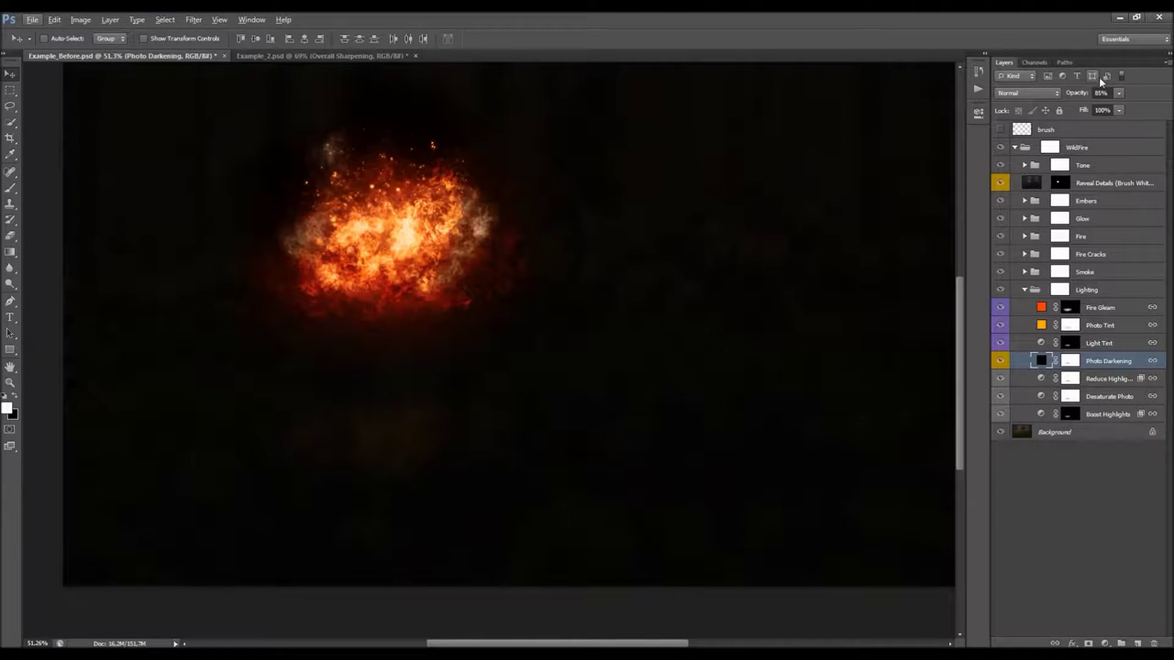
{"action": "scroll", "coordinate": [874, 280], "scroll_direction": "up", "scroll_amount": 2}
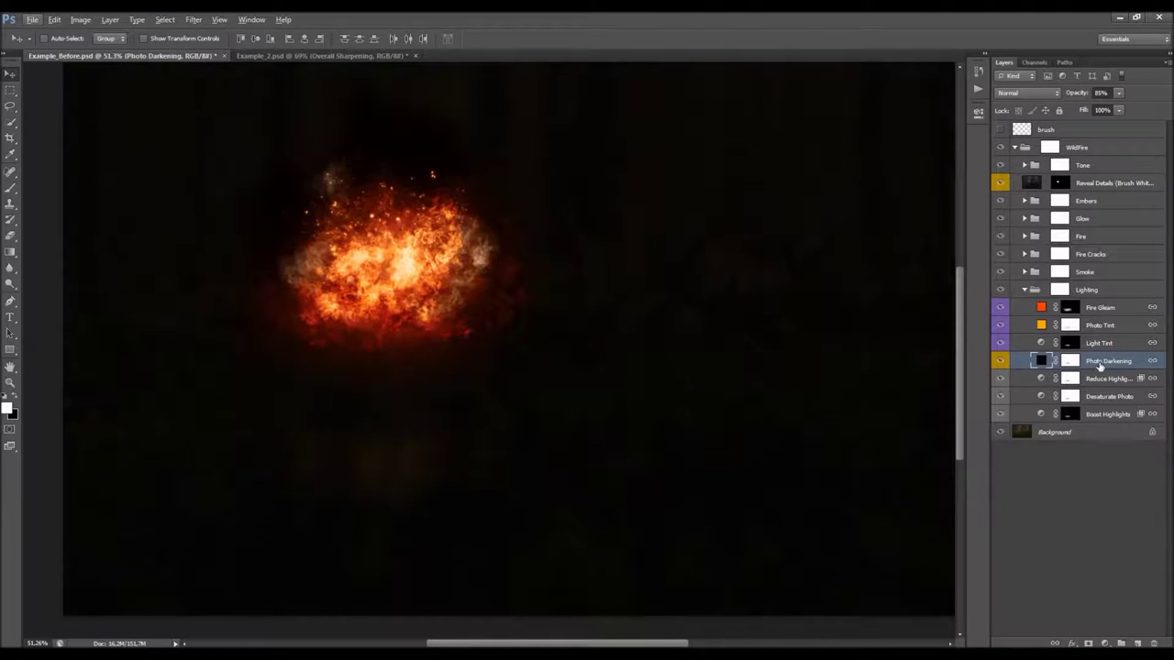
{"action": "left_click", "coordinate": [1000, 361]}
{"action": "left_click", "coordinate": [1000, 361]}
Step: Select the Photo Darkening layer's mask and move it, with its linked Lighting layers, straight up about 240 px toward the fire
{"action": "left_click", "coordinate": [1069, 362]}
{"action": "left_click_drag", "start_coordinate": [489, 460], "coordinate": [454, 474]}
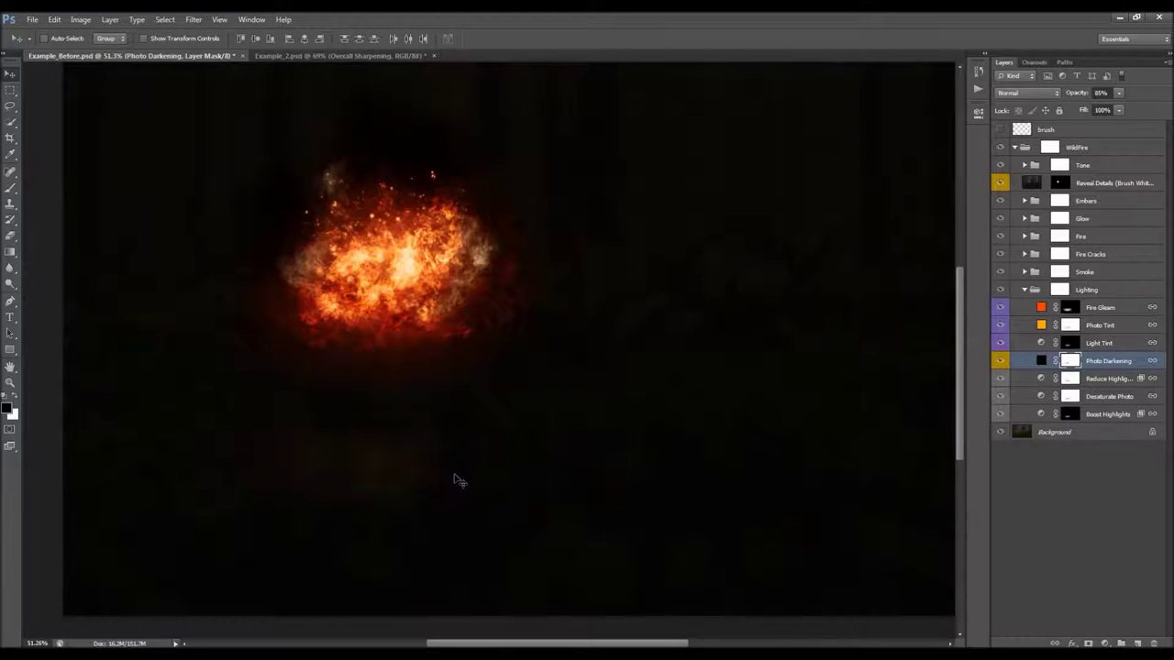
{"action": "left_click_drag", "start_coordinate": [445, 449], "coordinate": [450, 405]}
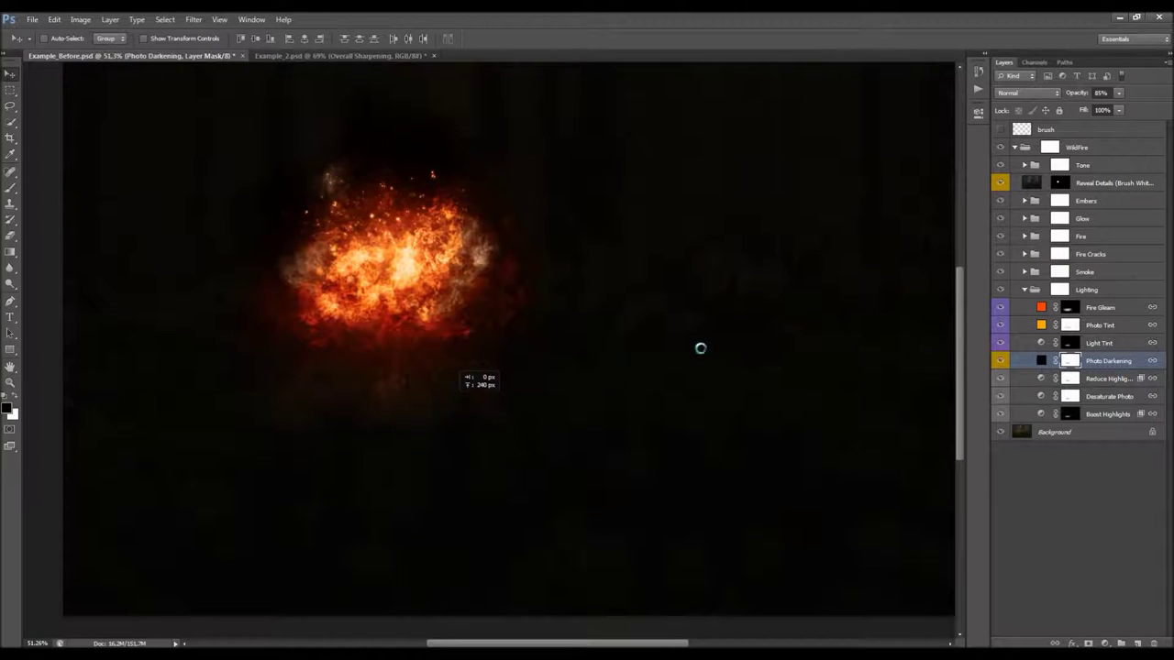
Step: Try different opacities on the Photo Darkening layer and set its opacity to 86%
{"action": "scroll", "coordinate": [550, 315], "scroll_direction": "down", "scroll_amount": 2}
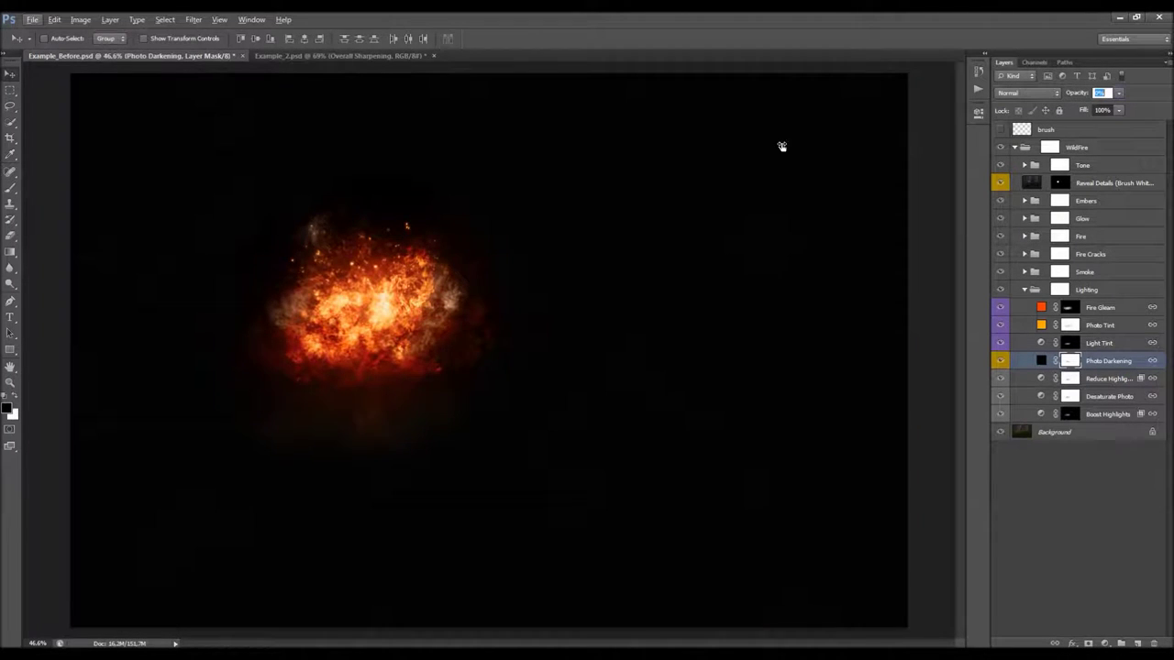
{"action": "left_click_drag", "start_coordinate": [806, 143], "coordinate": [777, 147]}
{"action": "key", "text": "0"}
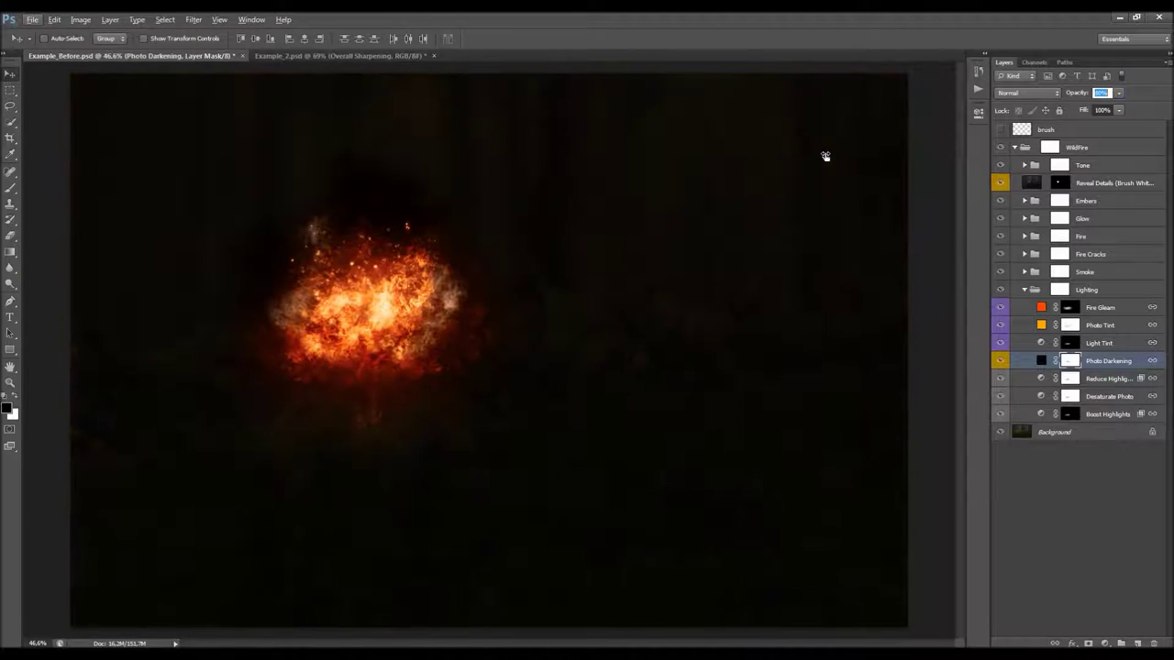
{"action": "left_click_drag", "start_coordinate": [861, 165], "coordinate": [862, 164]}
{"action": "key", "text": "8"}
{"action": "key", "text": "6"}
Step: Examine the lit area below the fire up close, and view the Photo Darkening mask on its own before returning to the normal image
{"action": "scroll", "coordinate": [135, 396], "scroll_direction": "up", "scroll_amount": 3}
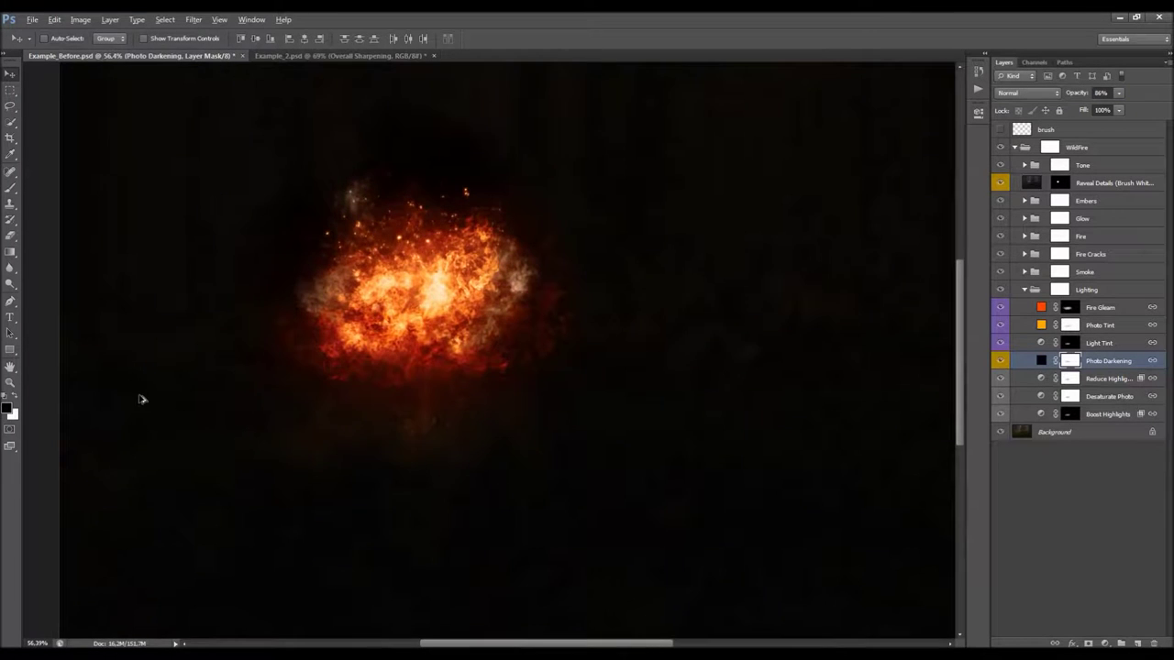
{"action": "left_click_drag", "start_coordinate": [395, 441], "coordinate": [391, 422]}
{"action": "scroll", "coordinate": [392, 422], "scroll_direction": "up", "scroll_amount": 1}
{"action": "scroll", "coordinate": [427, 412], "scroll_direction": "up", "scroll_amount": 1}
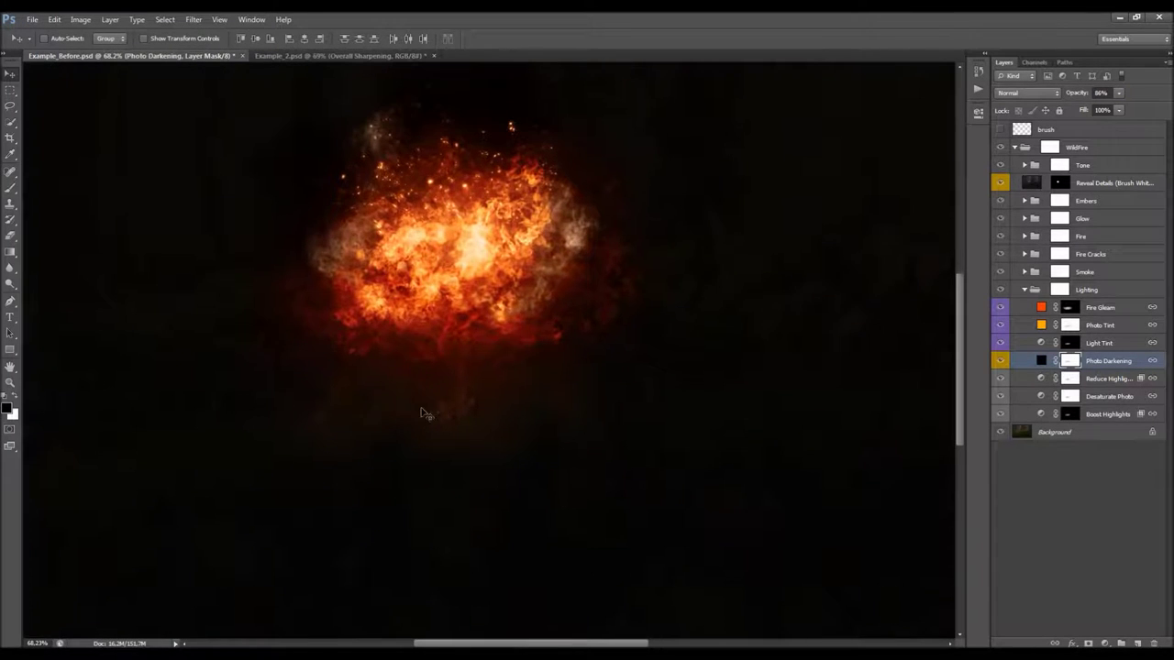
{"action": "scroll", "coordinate": [538, 413], "scroll_direction": "down", "scroll_amount": 2}
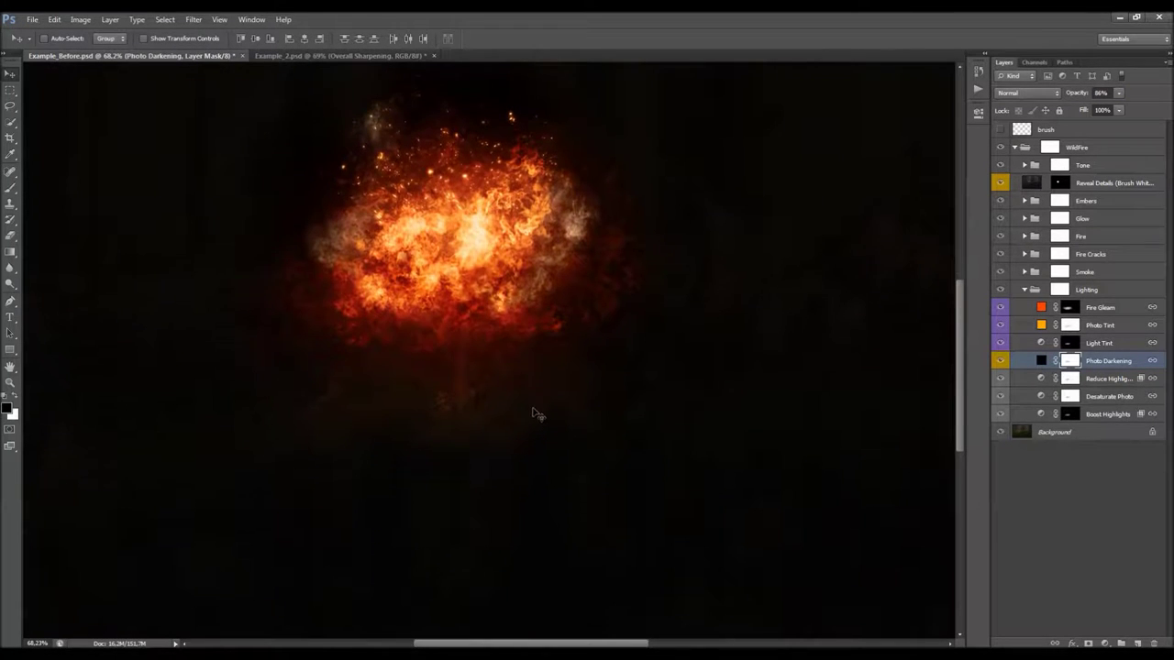
{"action": "left_click", "coordinate": [1070, 364], "text": "alt"}
{"action": "left_click", "coordinate": [1069, 364], "text": "alt"}
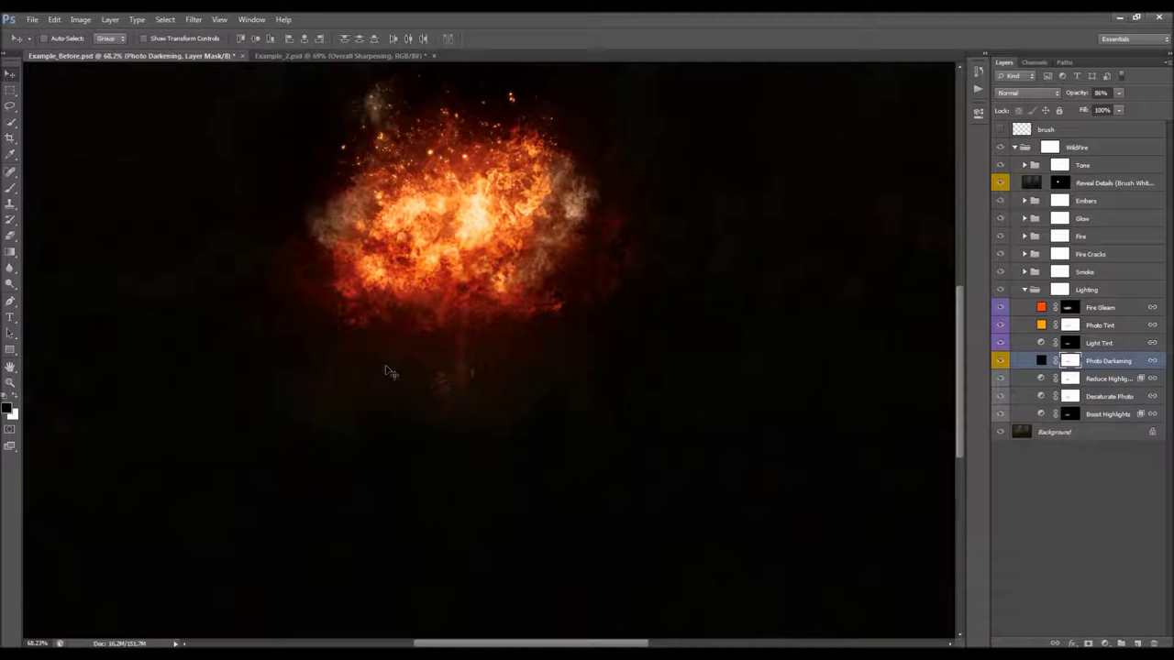
{"action": "scroll", "coordinate": [535, 343], "scroll_direction": "down", "scroll_amount": 1}
{"action": "scroll", "coordinate": [536, 344], "scroll_direction": "up", "scroll_amount": 2}
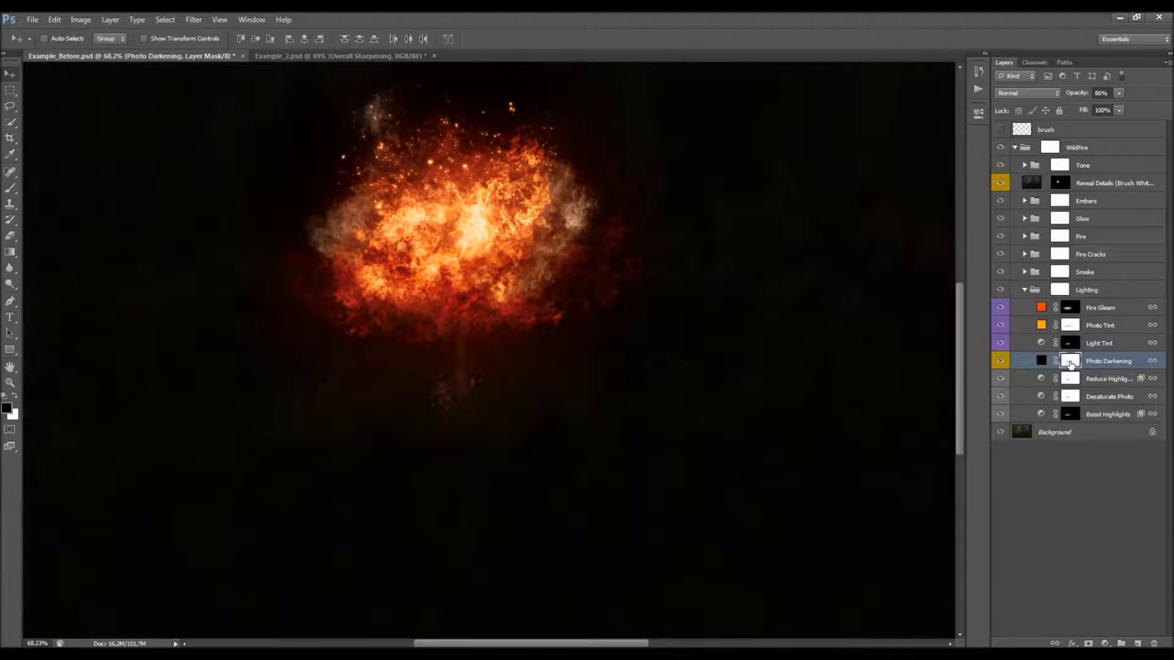
Step: Fill the Photo Darkening layer mask with solid white at 100% opacity
{"action": "key", "text": "x"}
{"action": "key", "text": "shift+F5"}
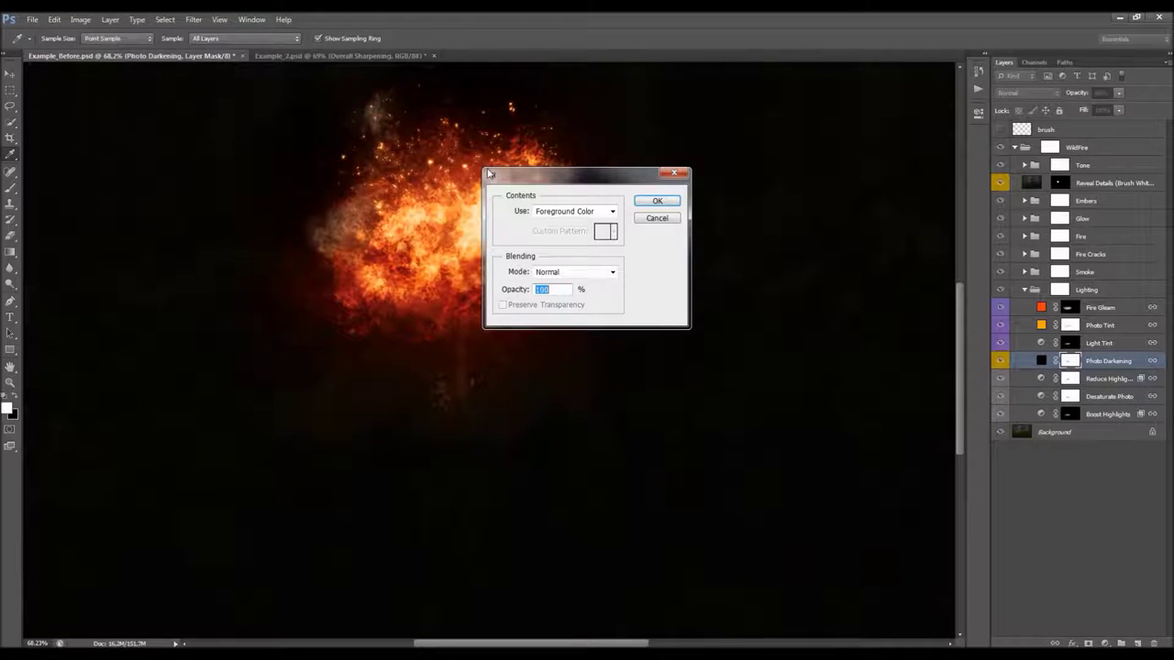
{"action": "left_click", "coordinate": [651, 203]}
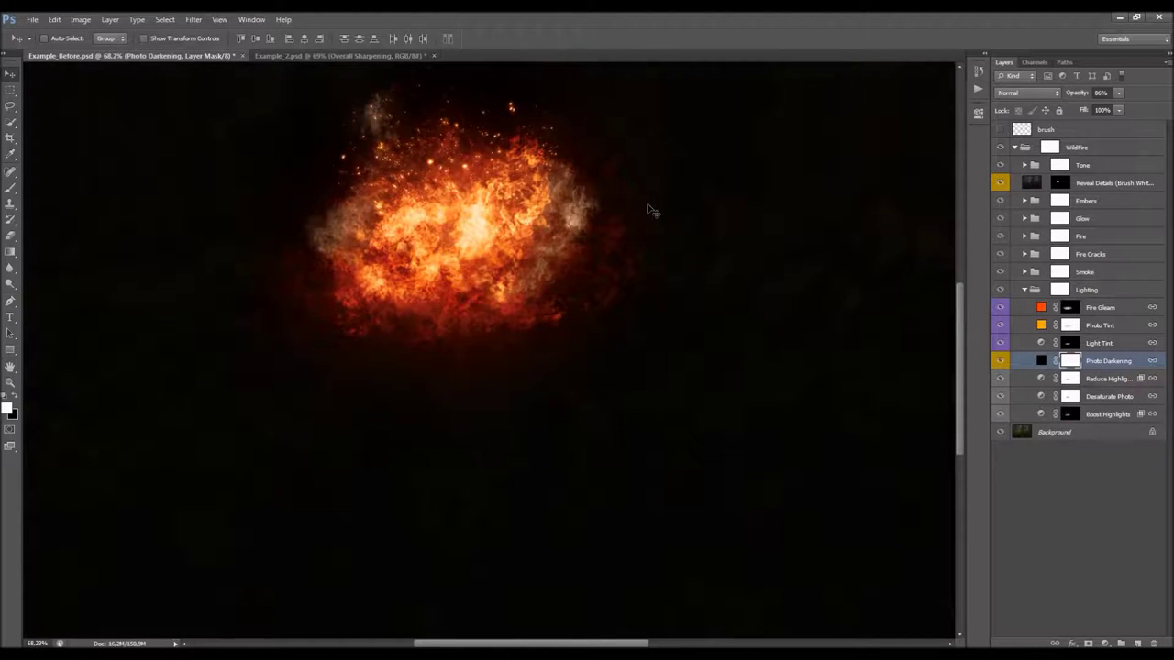
{"action": "scroll", "coordinate": [475, 483], "scroll_direction": "down", "scroll_amount": 1}
{"action": "scroll", "coordinate": [514, 312], "scroll_direction": "down", "scroll_amount": 2}
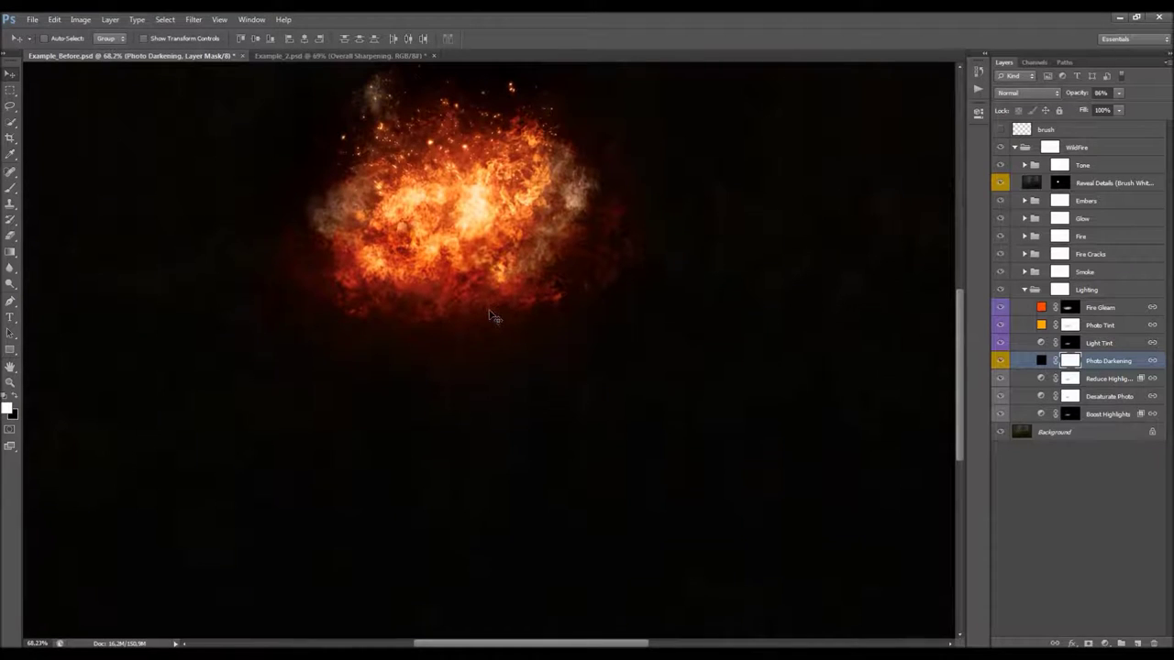
Step: Reduce the Photo Darkening layer's opacity to 38% and ready the Brush tool with black as the foreground colour
{"action": "left_click_drag", "start_coordinate": [1084, 98], "coordinate": [1054, 95]}
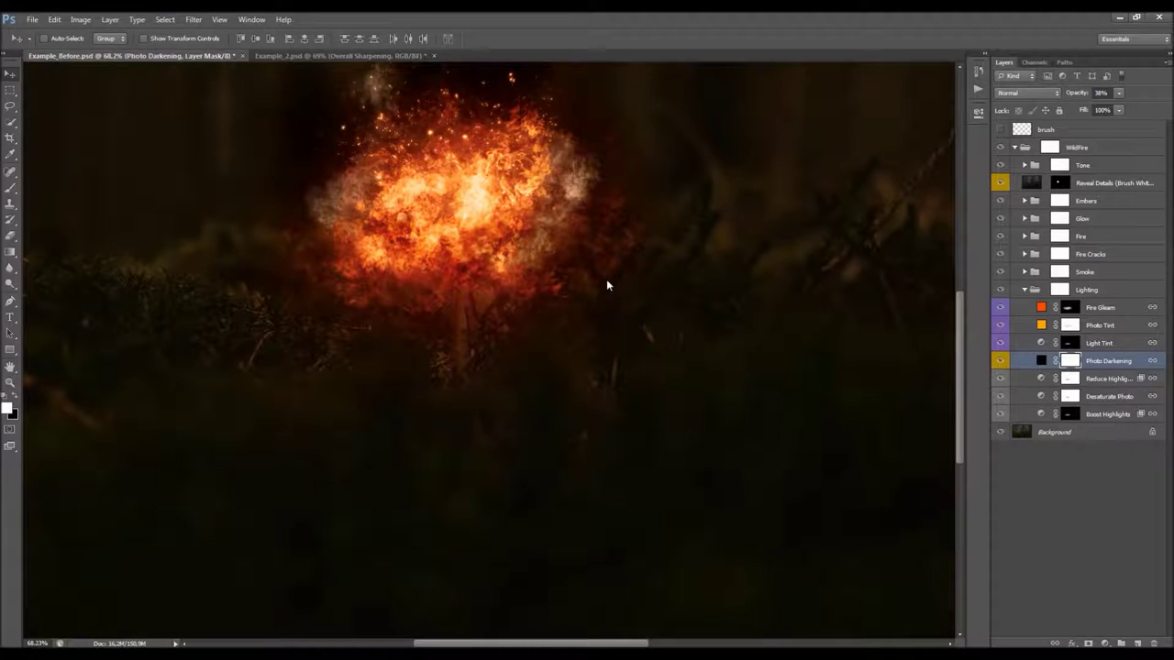
{"action": "key", "text": "b"}
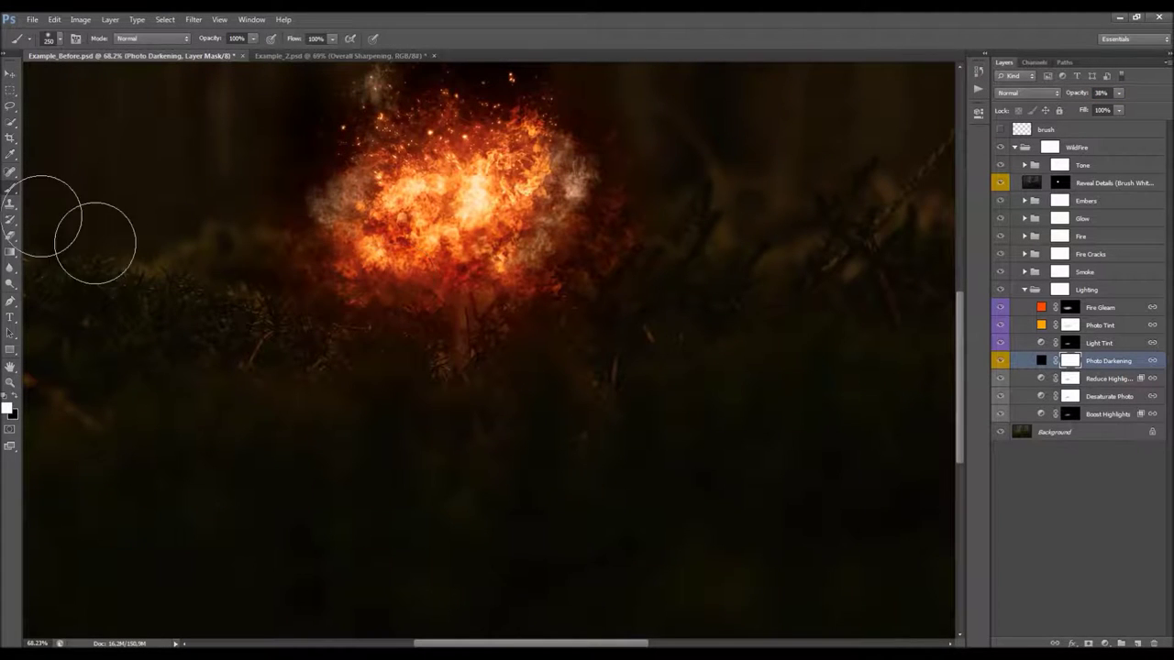
{"action": "key", "text": "x"}
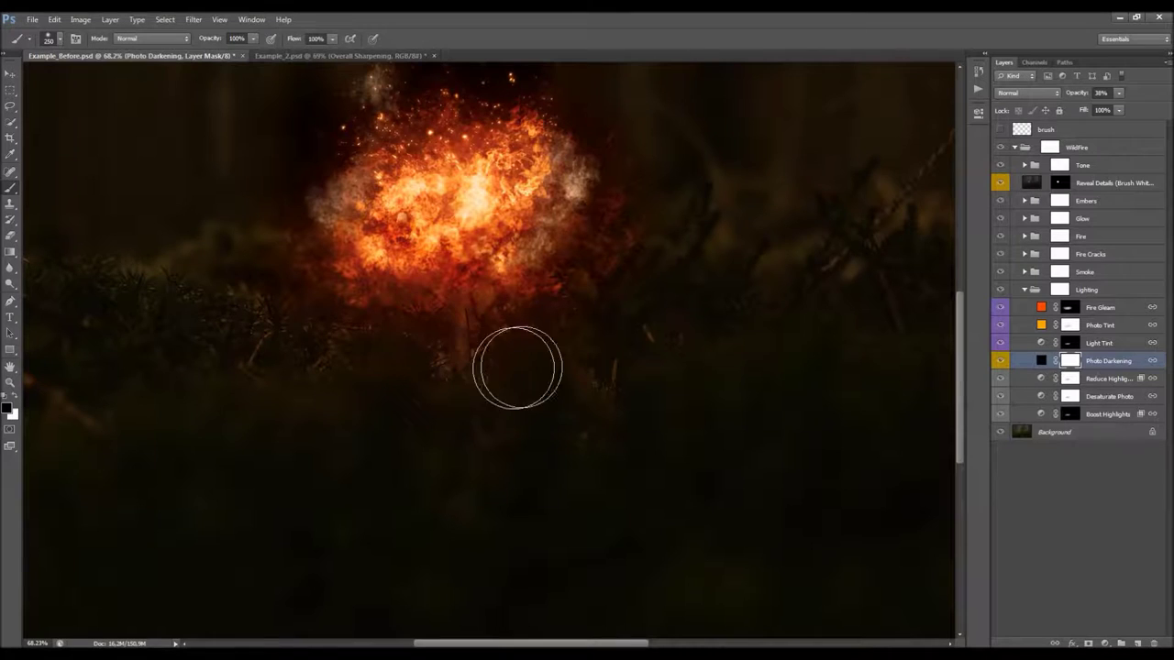
Step: Try full-strength black brush strokes on the mask below the fire, raising the layer's opacity to 100% between attempts, and undo them
{"action": "mouse_move", "coordinate": [514, 367]}
{"action": "left_mouse_down"}
{"action": "mouse_move", "coordinate": [406, 388]}
{"action": "mouse_move", "coordinate": [492, 398]}
{"action": "mouse_move", "coordinate": [487, 453]}
{"action": "mouse_move", "coordinate": [465, 444]}
{"action": "mouse_move", "coordinate": [757, 386]}
{"action": "mouse_move", "coordinate": [270, 357]}
{"action": "mouse_move", "coordinate": [377, 319]}
{"action": "mouse_move", "coordinate": [513, 302]}
{"action": "mouse_move", "coordinate": [375, 349]}
{"action": "mouse_move", "coordinate": [184, 354]}
{"action": "mouse_move", "coordinate": [752, 312]}
{"action": "left_mouse_up"}
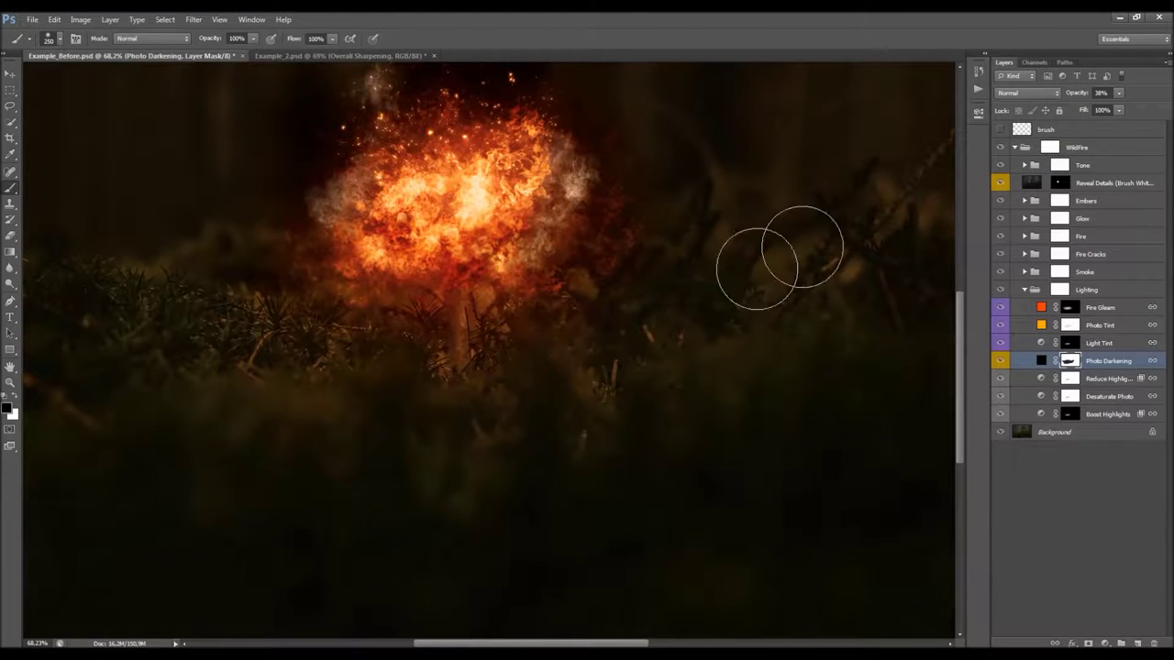
{"action": "key", "text": "ctrl+z"}
{"action": "left_click_drag", "start_coordinate": [1081, 95], "coordinate": [1124, 99]}
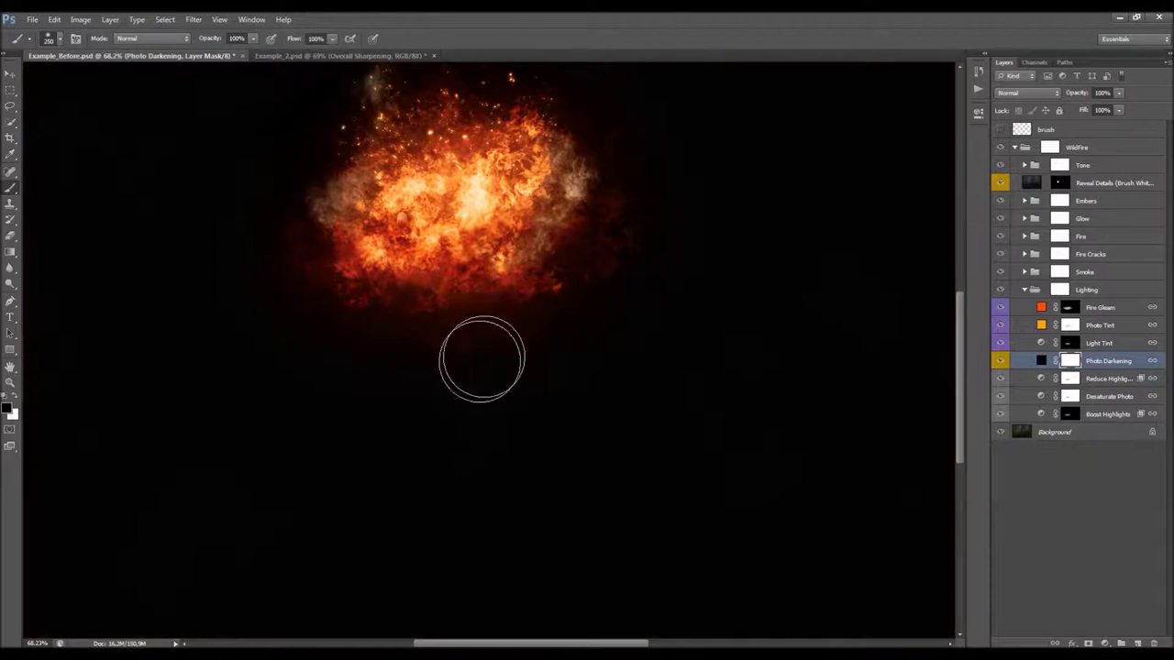
{"action": "mouse_move", "coordinate": [523, 338]}
{"action": "left_mouse_down"}
{"action": "mouse_move", "coordinate": [444, 369]}
{"action": "mouse_move", "coordinate": [265, 382]}
{"action": "mouse_move", "coordinate": [361, 366]}
{"action": "mouse_move", "coordinate": [373, 315]}
{"action": "left_mouse_up"}
{"action": "key", "text": "ctrl+z"}
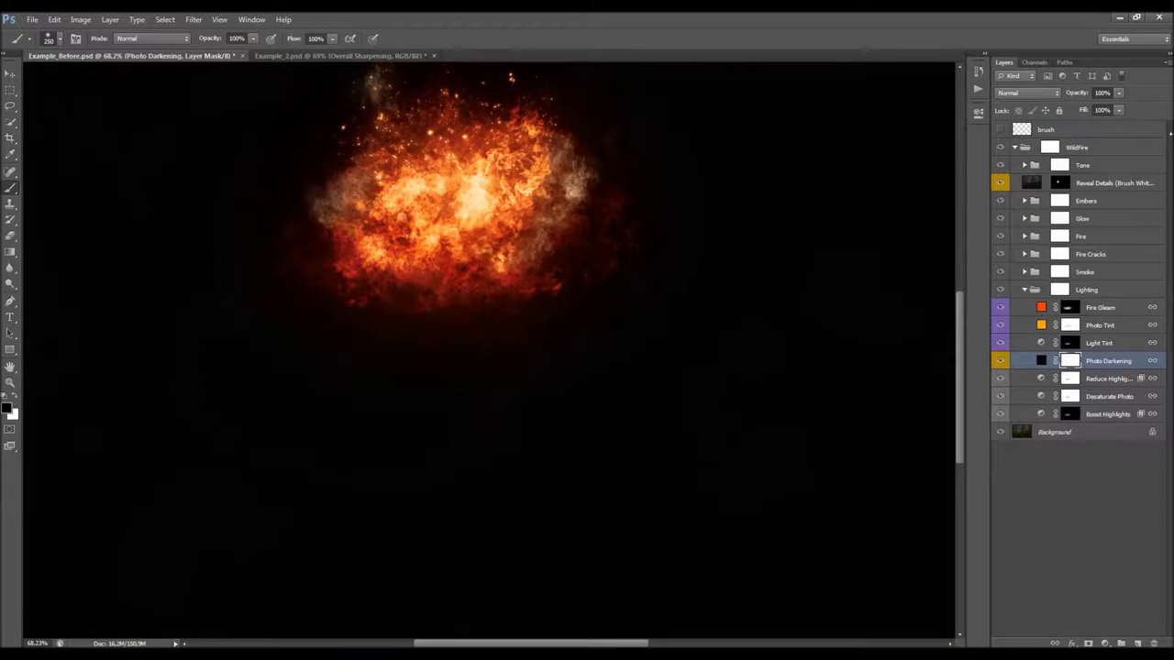
Step: Set the Photo Darkening layer's opacity to 37%
{"action": "left_click_drag", "start_coordinate": [1084, 96], "coordinate": [1082, 98]}
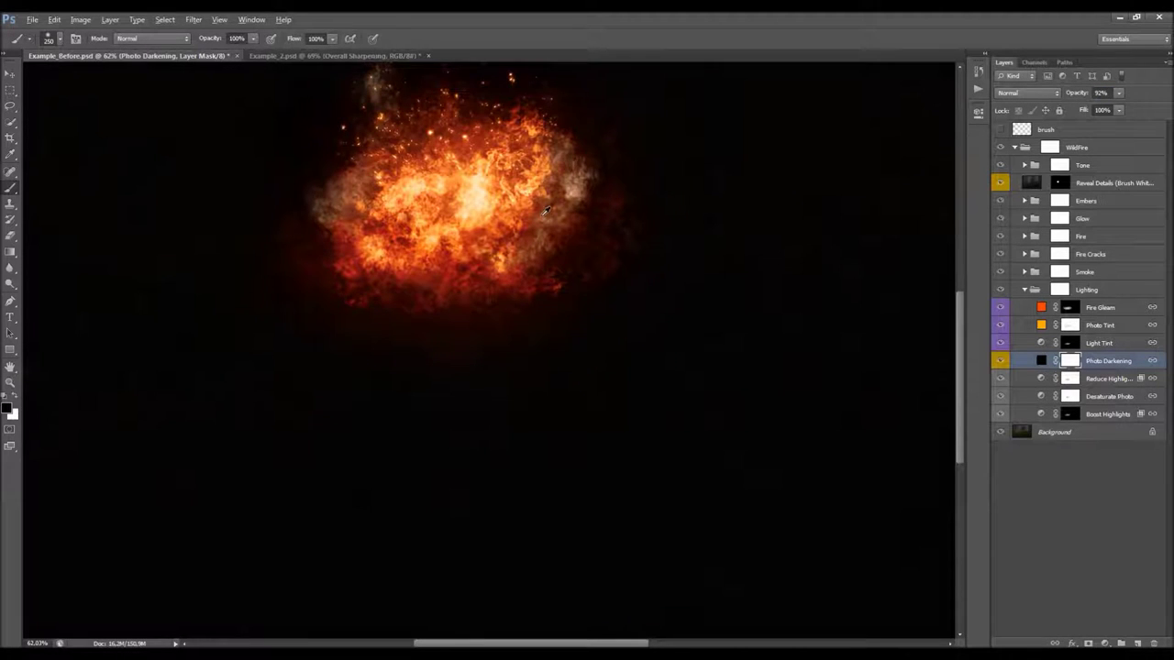
{"action": "scroll", "coordinate": [542, 223], "scroll_direction": "down", "scroll_amount": 4}
{"action": "scroll", "coordinate": [146, 397], "scroll_direction": "up", "scroll_amount": 3}
{"action": "scroll", "coordinate": [146, 394], "scroll_direction": "up", "scroll_amount": 2}
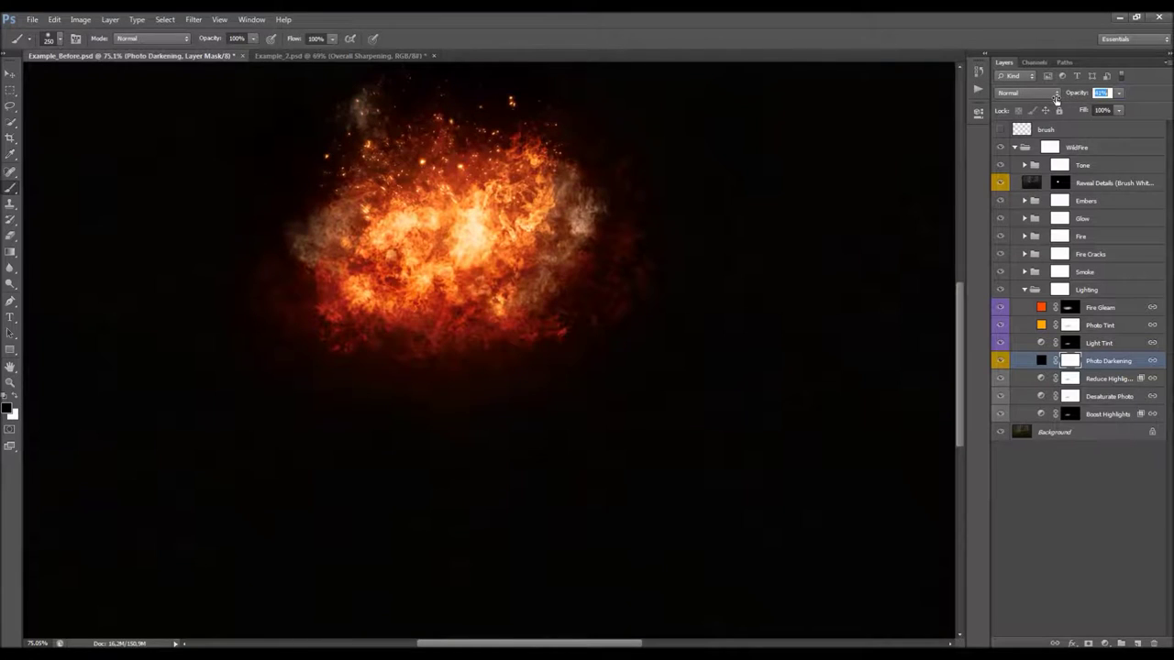
{"action": "key", "text": "shift+Down"}
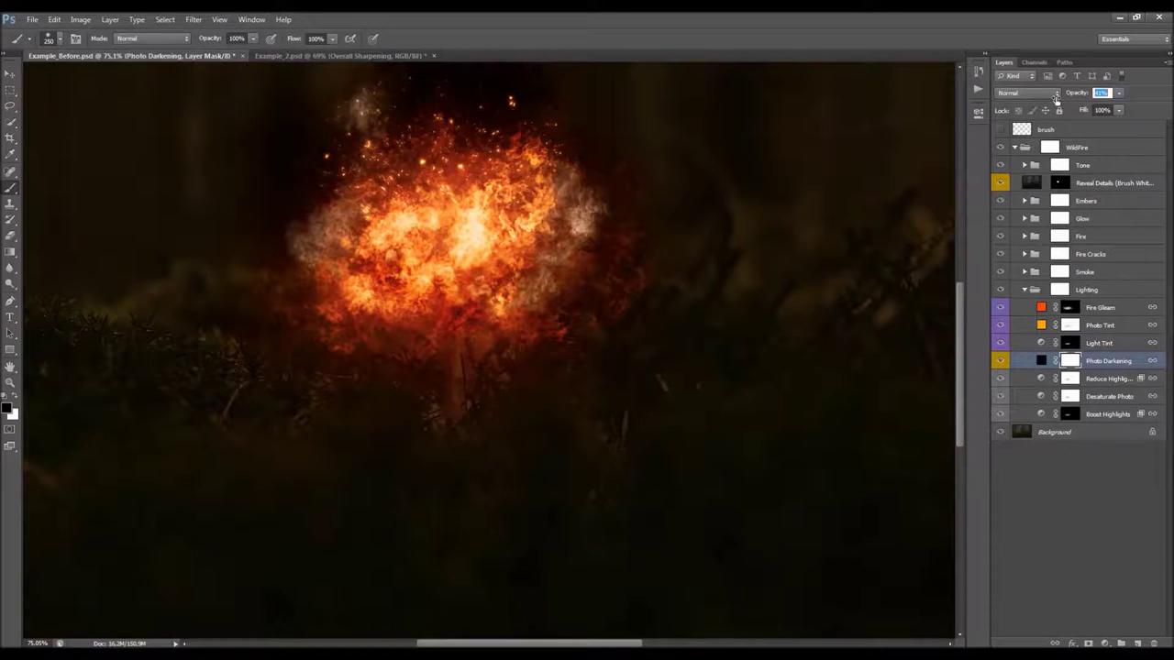
{"action": "scroll", "coordinate": [328, 385], "scroll_direction": "down", "scroll_amount": 1}
{"action": "left_click", "coordinate": [1078, 98]}
{"action": "type", "text": "37"}
{"action": "key", "text": "Return"}
Step: Set the brush to size 90 with 39% opacity and 57% flow
{"action": "key", "text": "bracketleft"}
{"action": "key", "text": "bracketleft"}
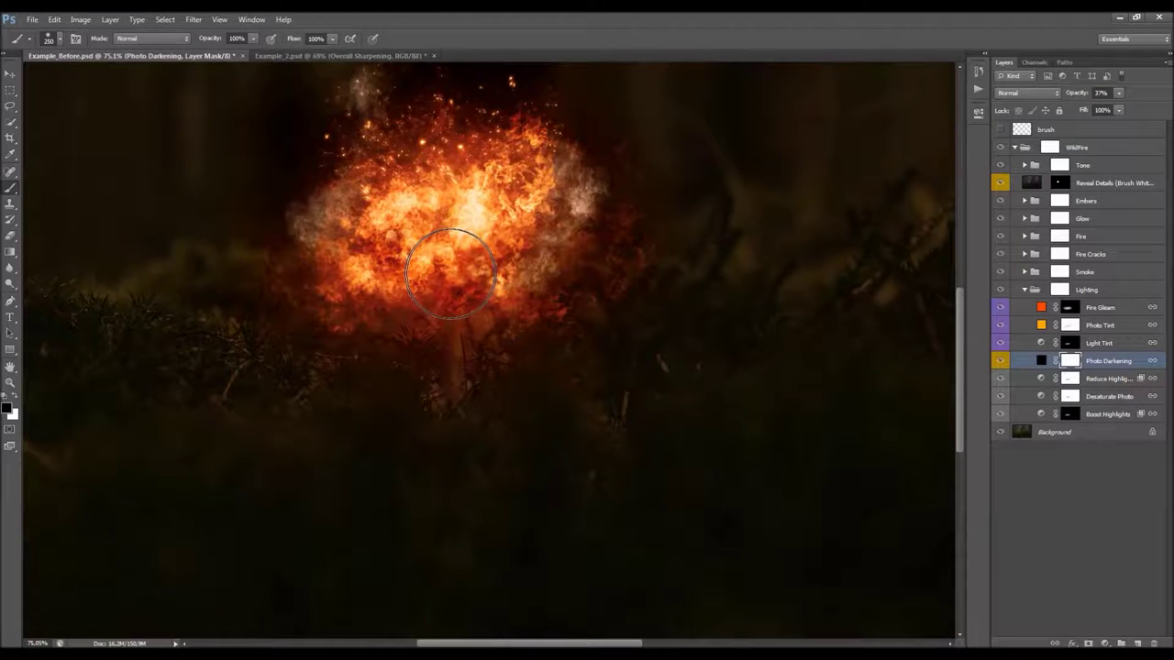
{"action": "key", "text": "bracketleft"}
{"action": "key", "text": "bracketleft"}
{"action": "scroll", "coordinate": [451, 271], "scroll_direction": "down", "scroll_amount": 1}
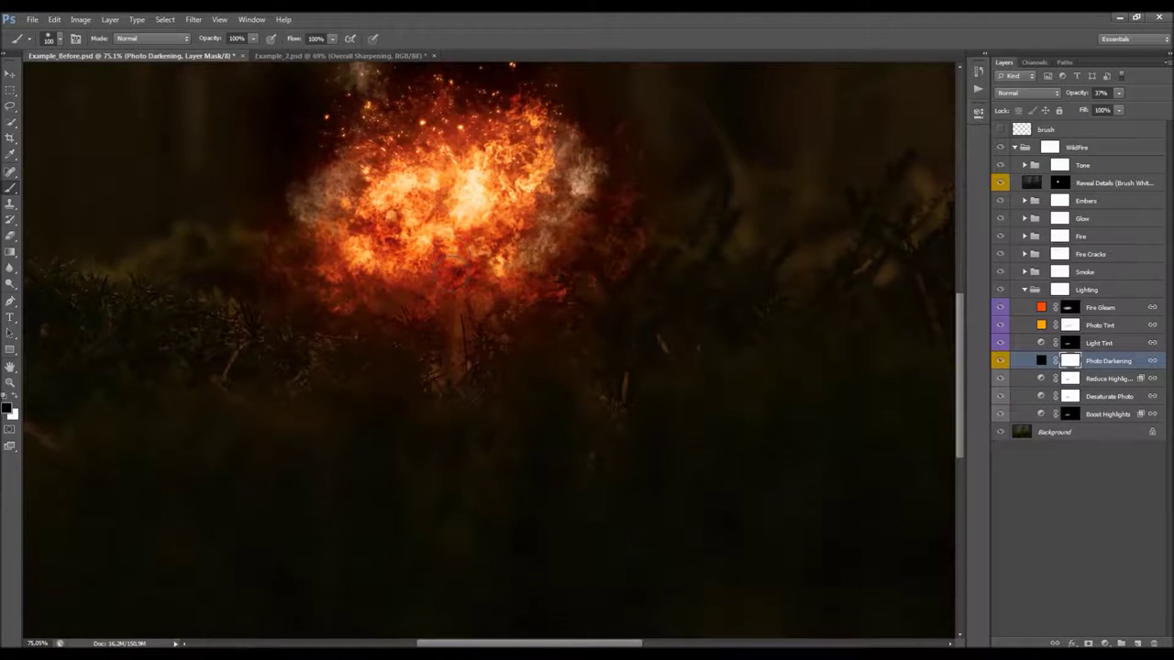
{"action": "key", "text": "bracketleft"}
{"action": "scroll", "coordinate": [358, 340], "scroll_direction": "up", "scroll_amount": 2}
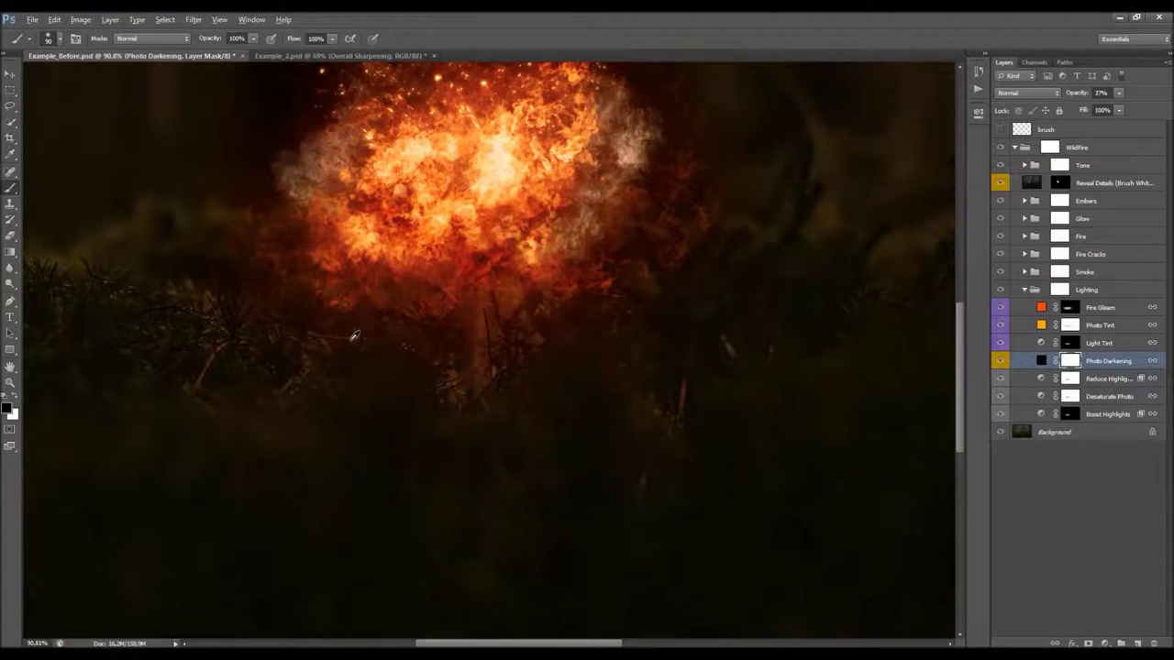
{"action": "scroll", "coordinate": [296, 220], "scroll_direction": "up", "scroll_amount": 1}
{"action": "key", "text": "5"}
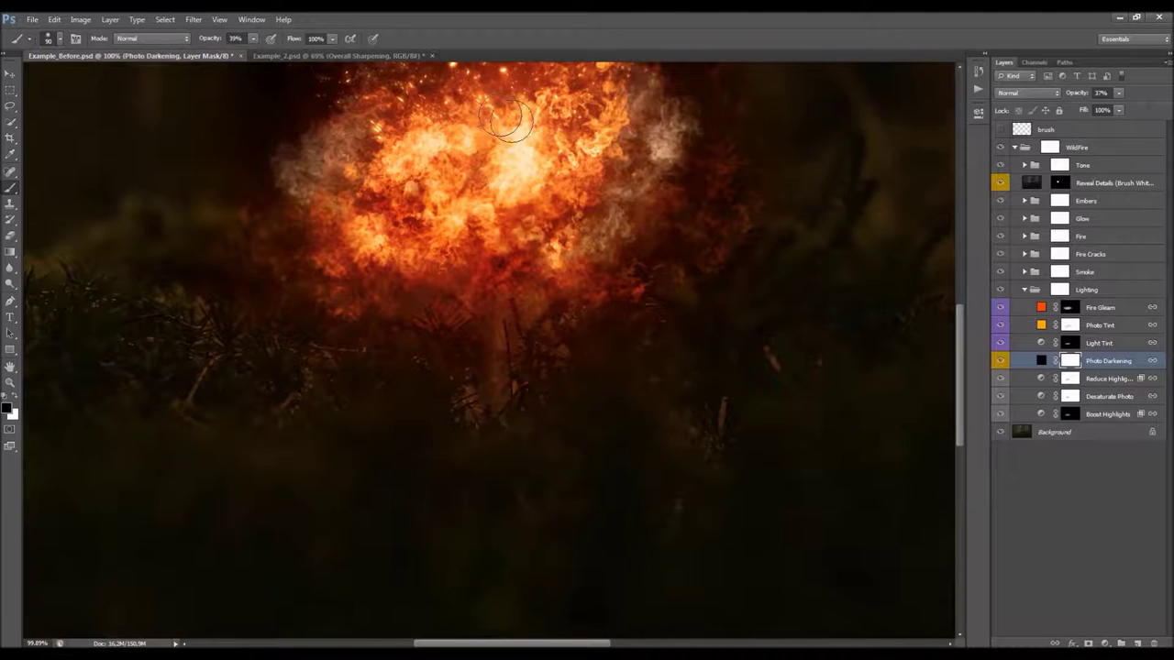
{"action": "left_click_drag", "start_coordinate": [294, 42], "coordinate": [269, 43]}
Step: Paint soft black strokes on the Photo Darkening mask over the trunk below the fire and the foliage on both sides
{"action": "scroll", "coordinate": [475, 333], "scroll_direction": "up", "scroll_amount": 2}
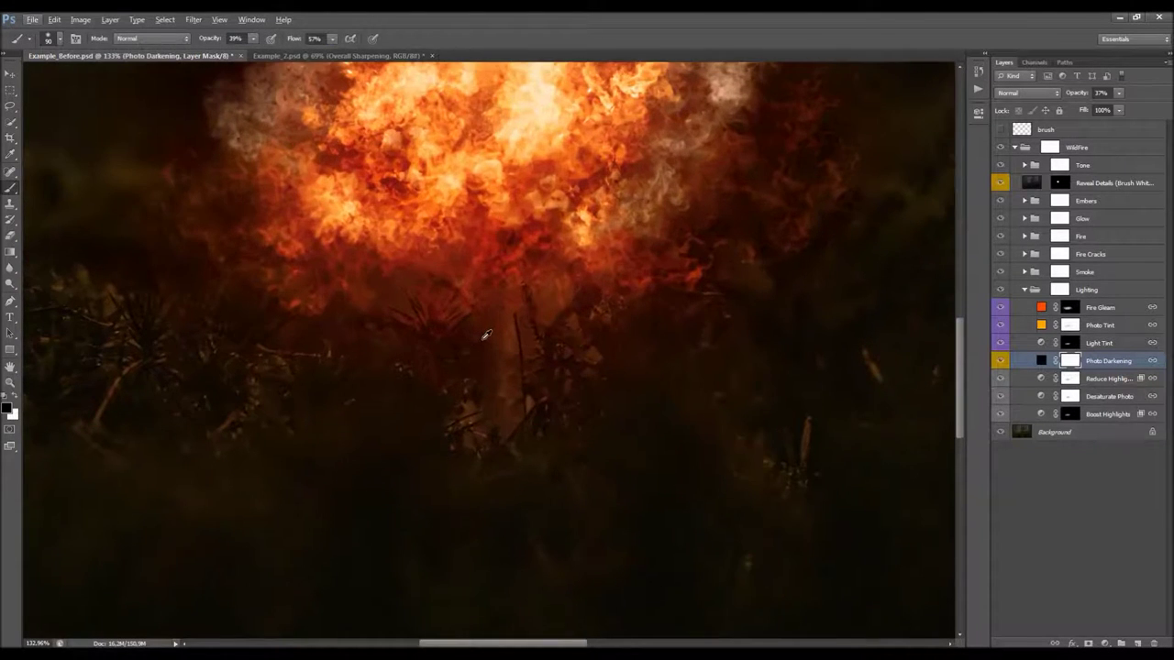
{"action": "mouse_move", "coordinate": [527, 324]}
{"action": "left_mouse_down"}
{"action": "mouse_move", "coordinate": [565, 325]}
{"action": "mouse_move", "coordinate": [519, 321]}
{"action": "mouse_move", "coordinate": [509, 296]}
{"action": "mouse_move", "coordinate": [517, 373]}
{"action": "mouse_move", "coordinate": [499, 274]}
{"action": "mouse_move", "coordinate": [506, 308]}
{"action": "mouse_move", "coordinate": [529, 316]}
{"action": "mouse_move", "coordinate": [530, 341]}
{"action": "mouse_move", "coordinate": [576, 410]}
{"action": "left_mouse_up"}
{"action": "scroll", "coordinate": [513, 436], "scroll_direction": "down", "scroll_amount": 2}
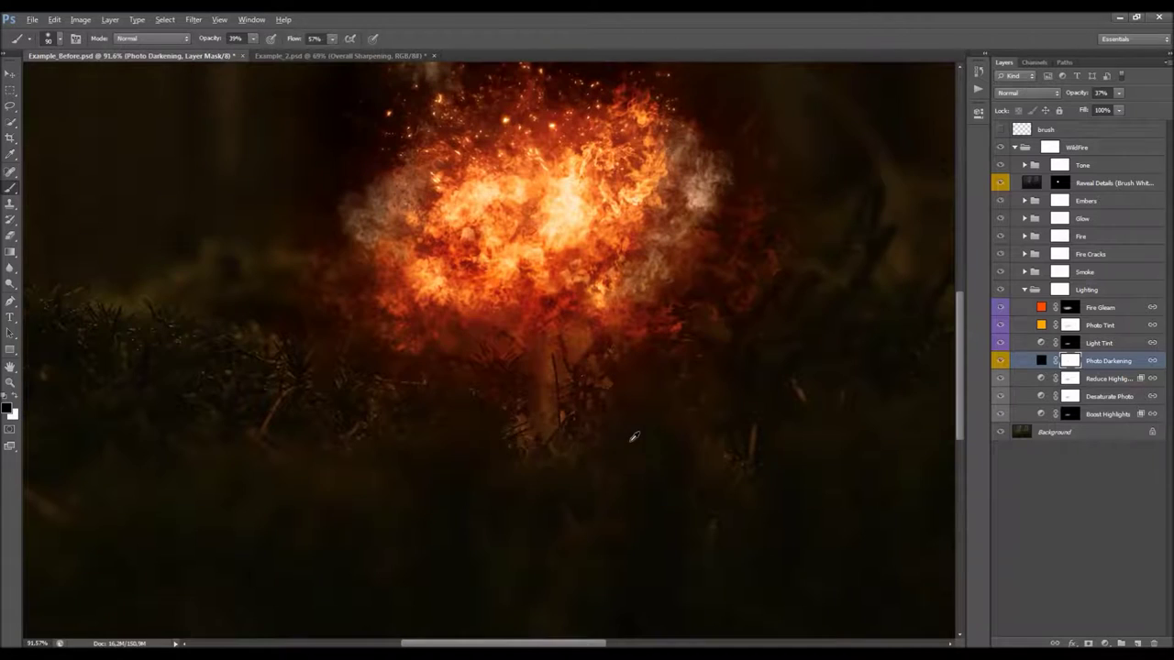
{"action": "mouse_move", "coordinate": [537, 436]}
{"action": "left_mouse_down"}
{"action": "mouse_move", "coordinate": [504, 401]}
{"action": "mouse_move", "coordinate": [413, 407]}
{"action": "mouse_move", "coordinate": [377, 429]}
{"action": "mouse_move", "coordinate": [326, 409]}
{"action": "mouse_move", "coordinate": [382, 398]}
{"action": "mouse_move", "coordinate": [384, 409]}
{"action": "mouse_move", "coordinate": [144, 341]}
{"action": "mouse_move", "coordinate": [91, 352]}
{"action": "mouse_move", "coordinate": [154, 363]}
{"action": "mouse_move", "coordinate": [70, 402]}
{"action": "mouse_move", "coordinate": [154, 400]}
{"action": "mouse_move", "coordinate": [203, 423]}
{"action": "mouse_move", "coordinate": [352, 424]}
{"action": "mouse_move", "coordinate": [142, 367]}
{"action": "mouse_move", "coordinate": [147, 345]}
{"action": "mouse_move", "coordinate": [355, 396]}
{"action": "left_mouse_up"}
{"action": "left_click_drag", "start_coordinate": [563, 645], "coordinate": [612, 644]}
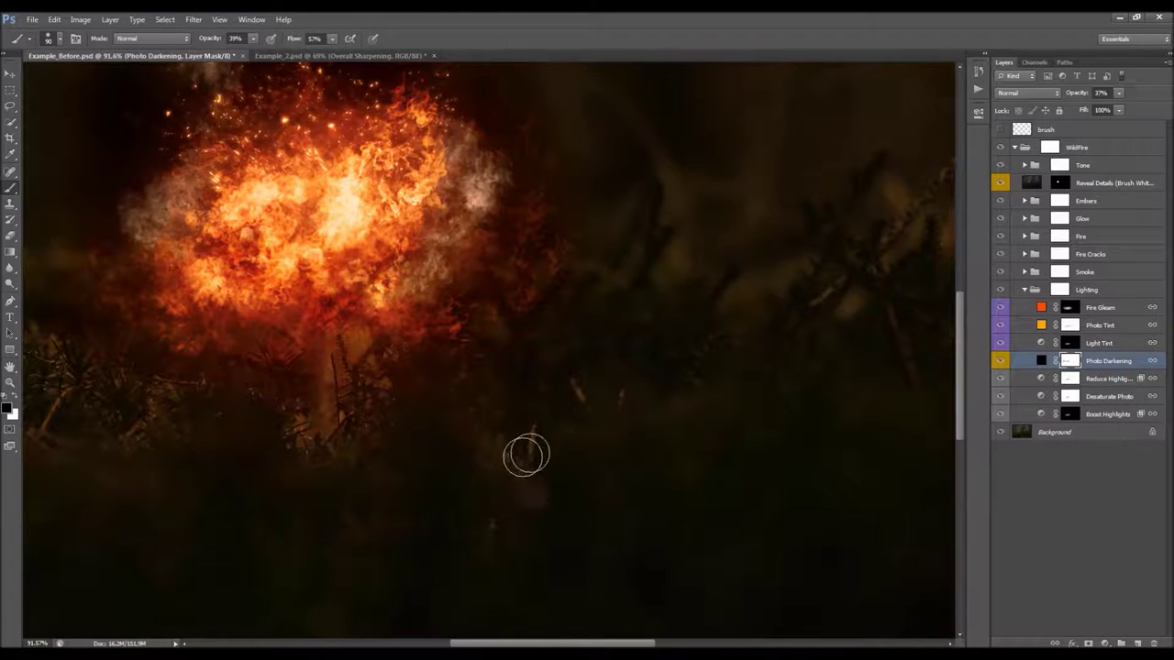
{"action": "scroll", "coordinate": [466, 340], "scroll_direction": "down", "scroll_amount": 7}
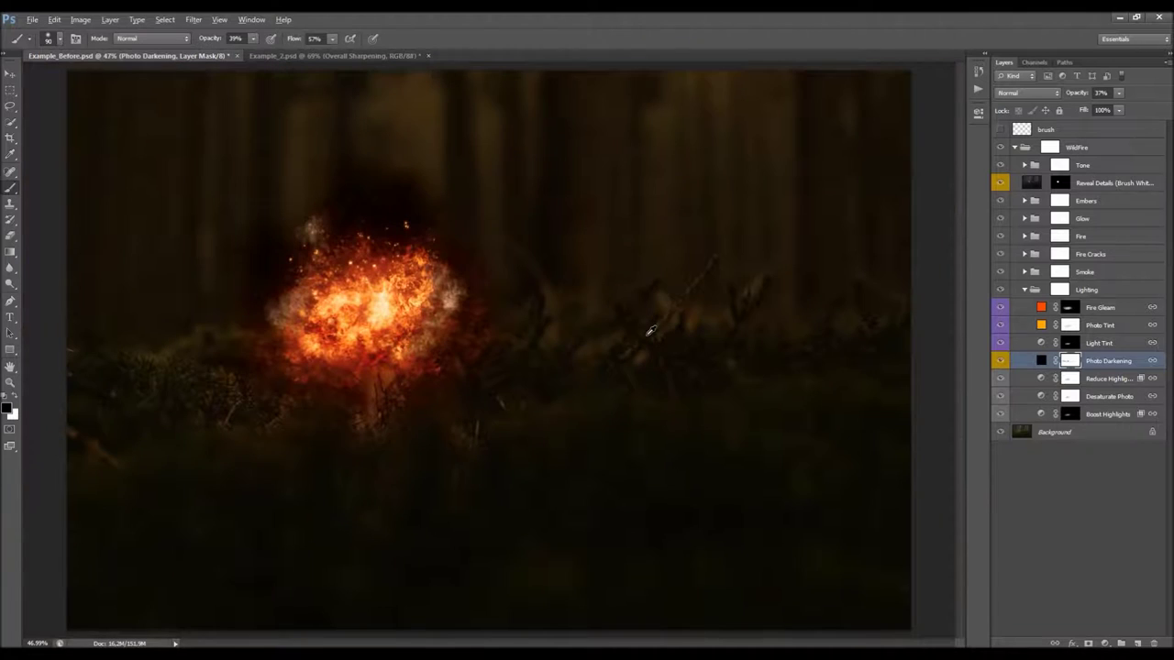
{"action": "scroll", "coordinate": [218, 433], "scroll_direction": "up", "scroll_amount": 3}
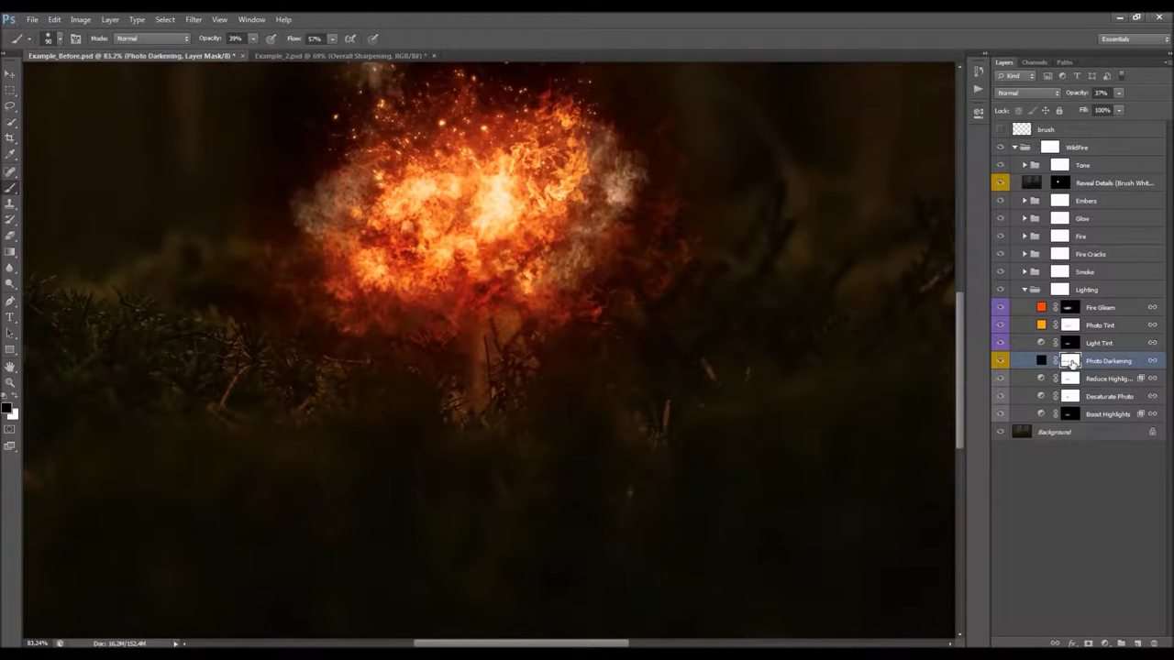
Step: Display the Photo Darkening mask on its own and examine the painted grey strokes
{"action": "left_click", "coordinate": [1071, 362], "text": "alt"}
{"action": "scroll", "coordinate": [587, 330], "scroll_direction": "down", "scroll_amount": 2}
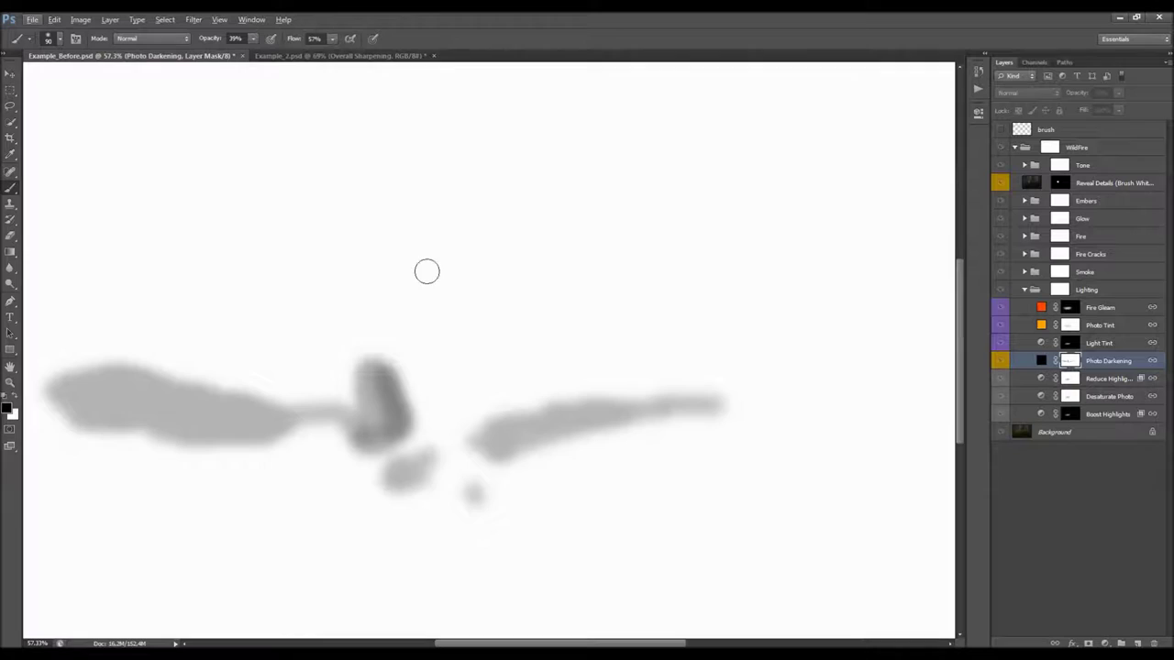
{"action": "scroll", "coordinate": [427, 275], "scroll_direction": "down", "scroll_amount": 2}
{"action": "scroll", "coordinate": [321, 324], "scroll_direction": "up", "scroll_amount": 1}
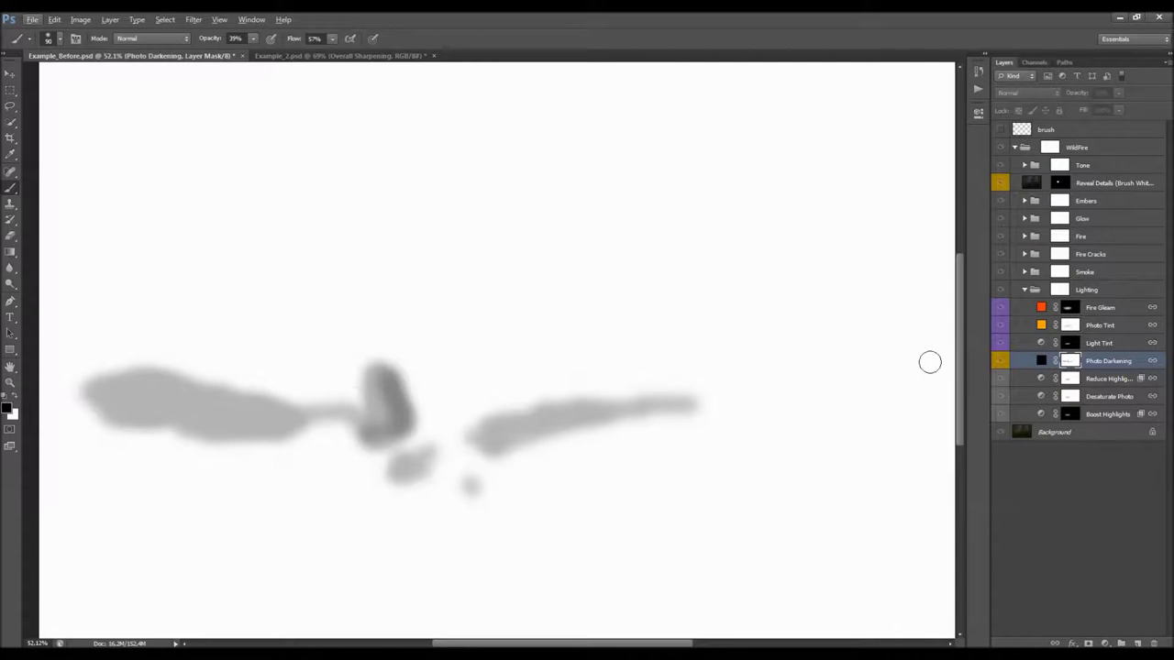
Step: Return to the image and build up more black on the mask over the trunk
{"action": "left_click", "coordinate": [1073, 365], "text": "alt"}
{"action": "left_click_drag", "start_coordinate": [201, 406], "coordinate": [476, 375]}
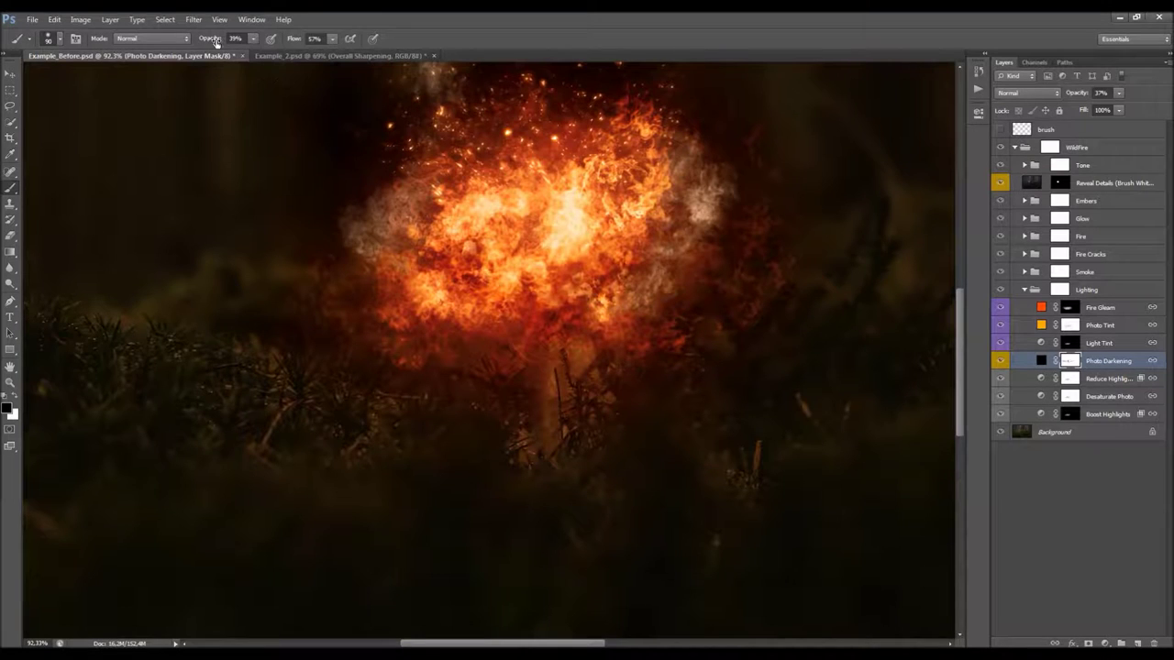
Step: Show the mask alone and paint a horizontal test line above the existing strokes, layering it darker toward its right end
{"action": "left_click", "coordinate": [1069, 361], "text": "alt"}
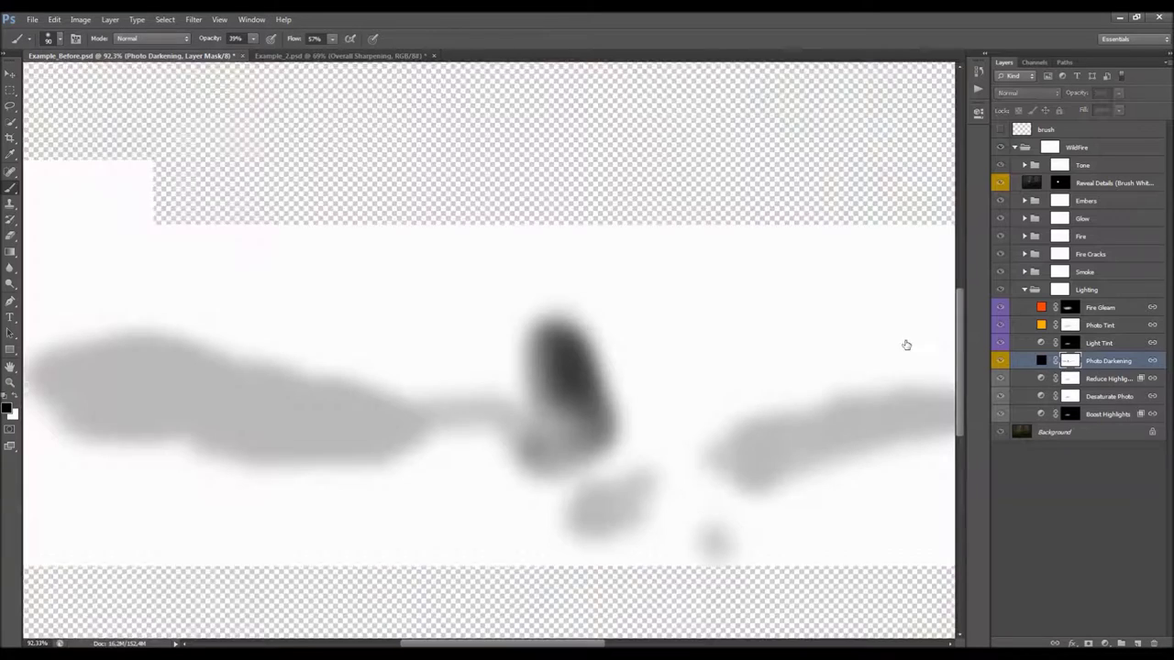
{"action": "left_click_drag", "start_coordinate": [184, 214], "coordinate": [623, 195]}
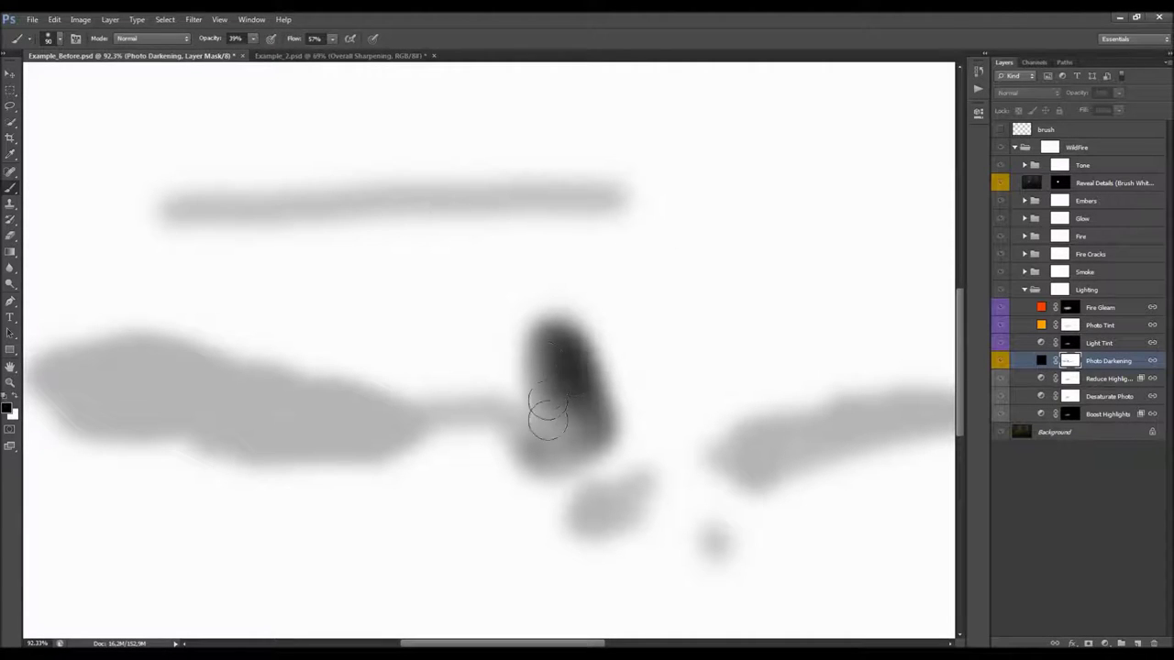
{"action": "scroll", "coordinate": [400, 204], "scroll_direction": "down", "scroll_amount": 2}
{"action": "scroll", "coordinate": [400, 203], "scroll_direction": "up", "scroll_amount": 3}
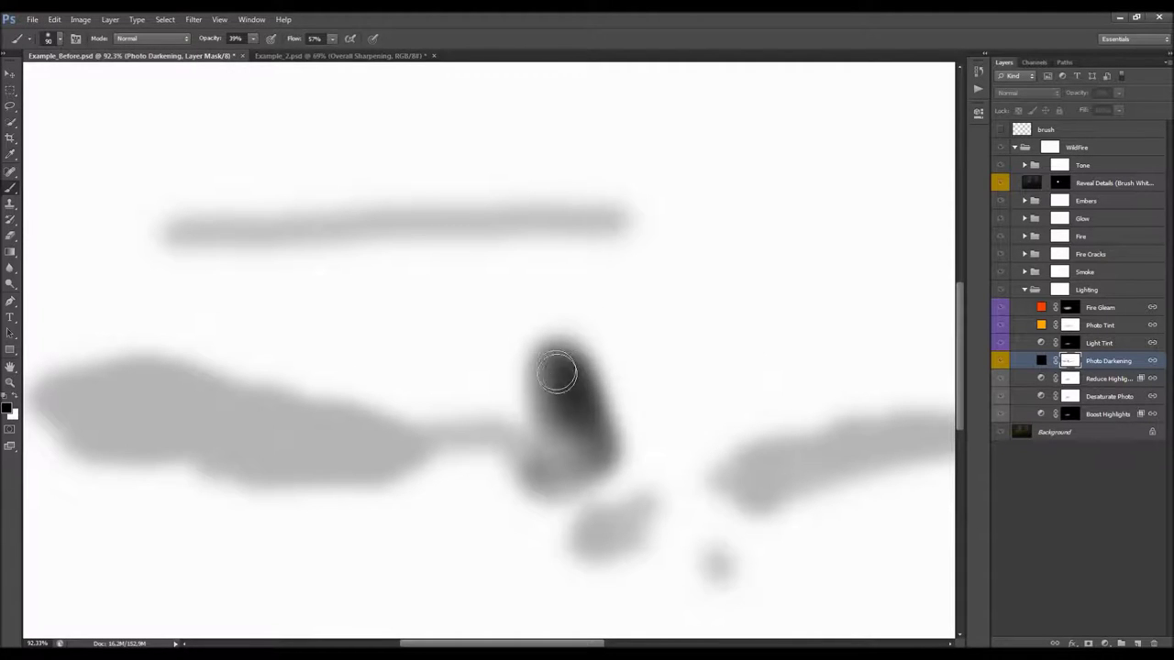
{"action": "key", "text": "bracketright"}
{"action": "key", "text": "bracketright"}
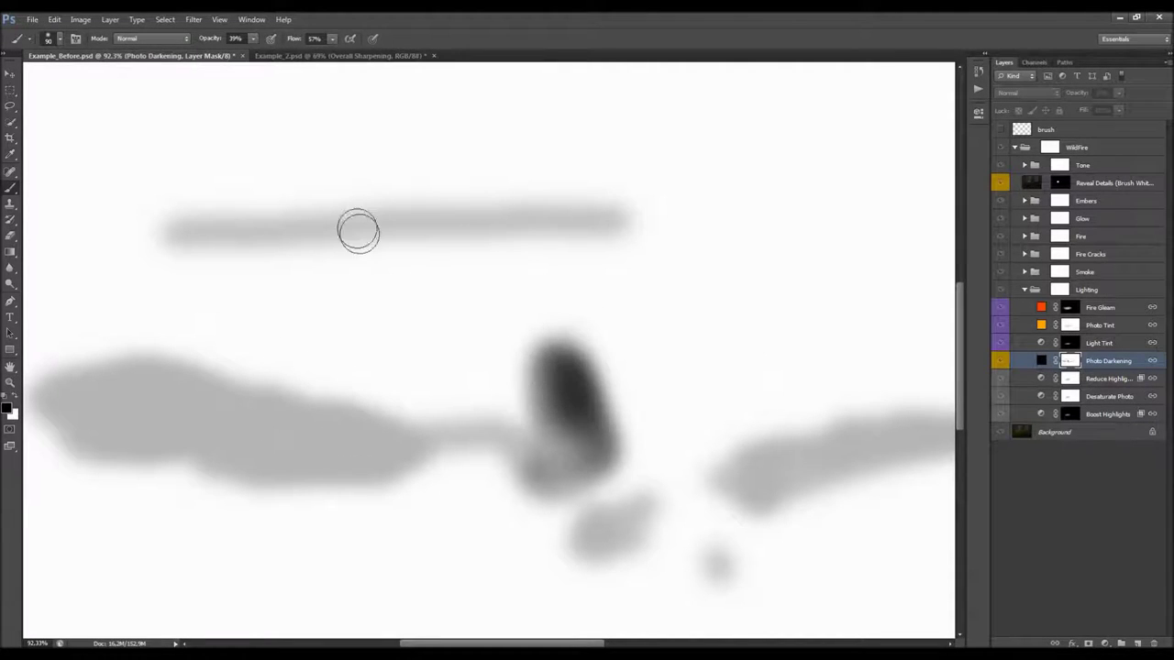
{"action": "mouse_move", "coordinate": [602, 221]}
{"action": "left_mouse_down"}
{"action": "mouse_move", "coordinate": [245, 228]}
{"action": "mouse_move", "coordinate": [605, 215]}
{"action": "mouse_move", "coordinate": [550, 207]}
{"action": "mouse_move", "coordinate": [417, 253]}
{"action": "left_mouse_up"}
{"action": "scroll", "coordinate": [530, 229], "scroll_direction": "down", "scroll_amount": 2, "text": "alt"}
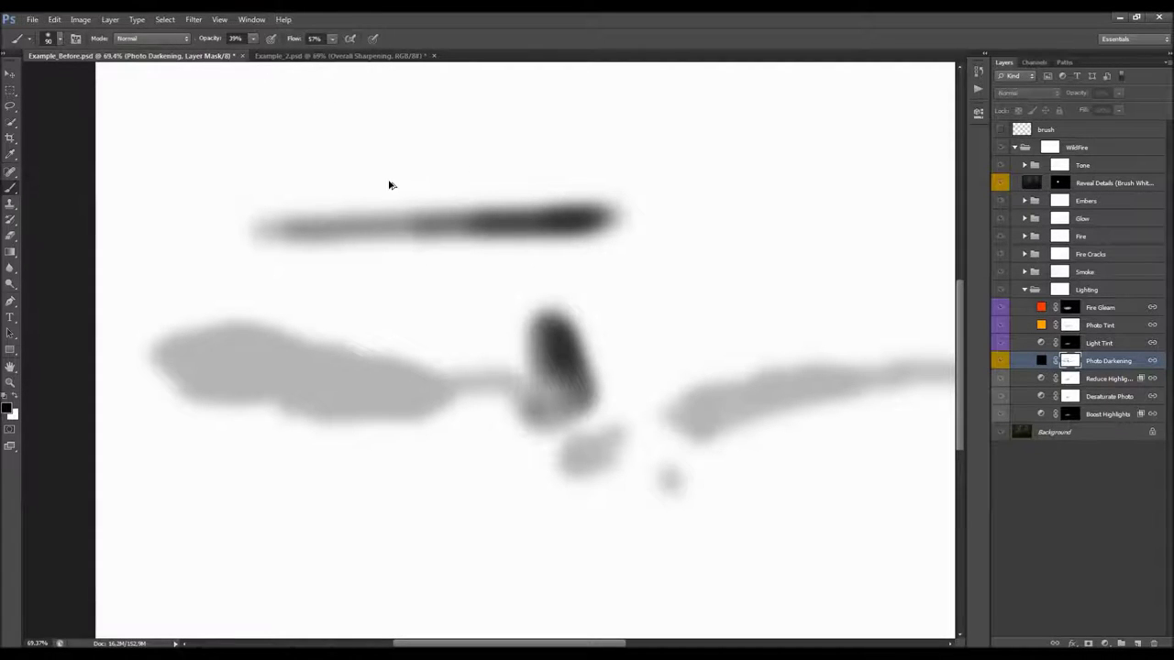
Step: Undo every stroke of the test line on the mask and return to the image view
{"action": "key", "text": "ctrl+alt+z"}
{"action": "key", "text": "ctrl+alt+z"}
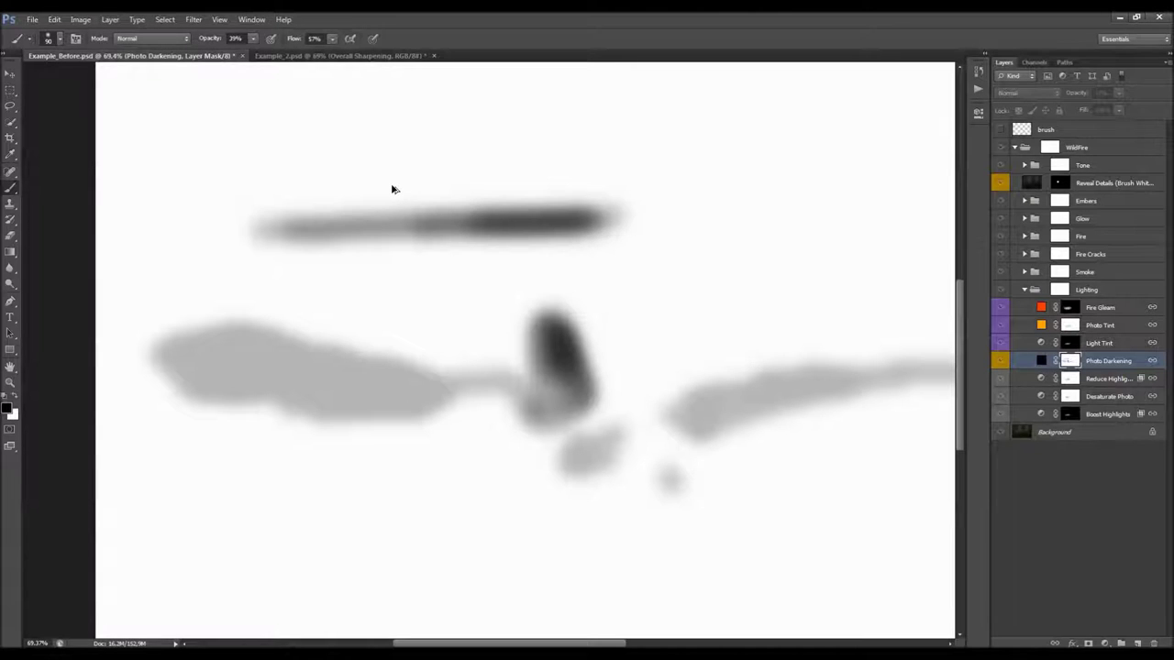
{"action": "key", "text": "ctrl+alt+z"}
{"action": "key", "text": "ctrl+alt+z"}
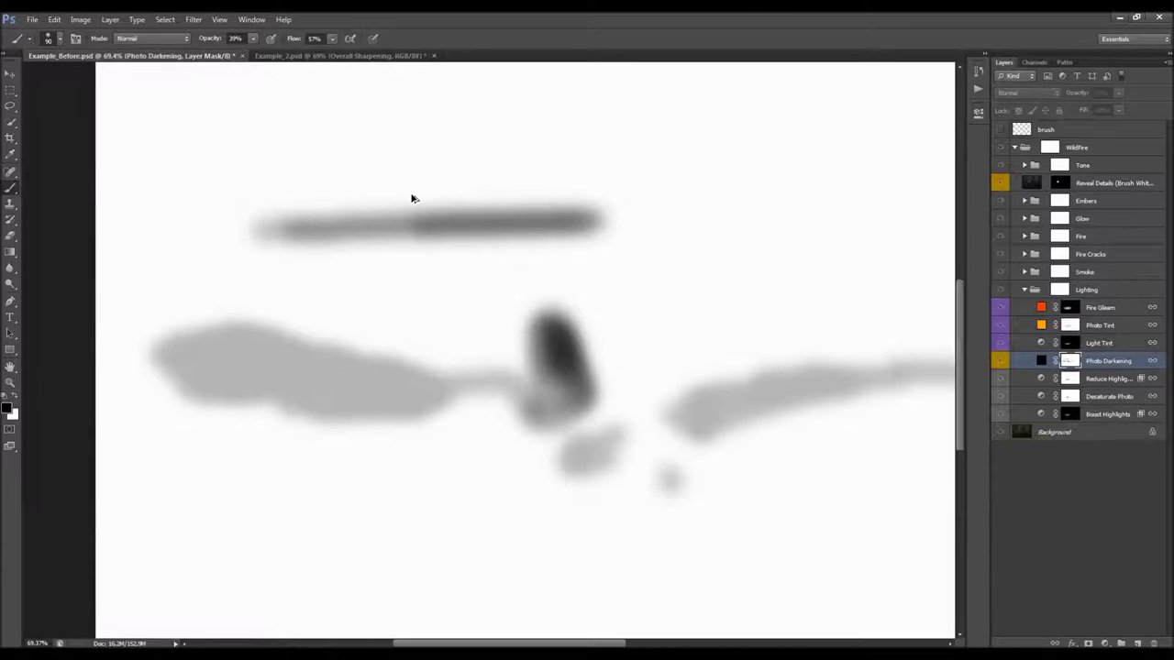
{"action": "key", "text": "ctrl+alt+z"}
{"action": "key", "text": "ctrl+alt+z"}
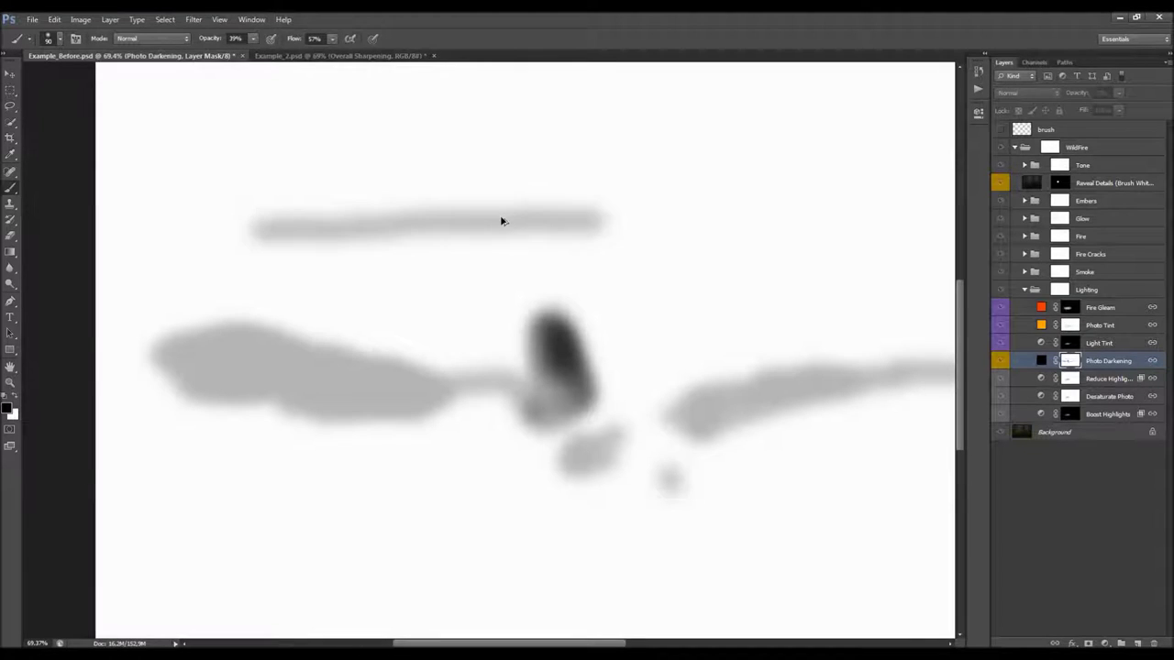
{"action": "key", "text": "ctrl+alt+z"}
{"action": "left_click", "coordinate": [1069, 360], "text": "alt"}
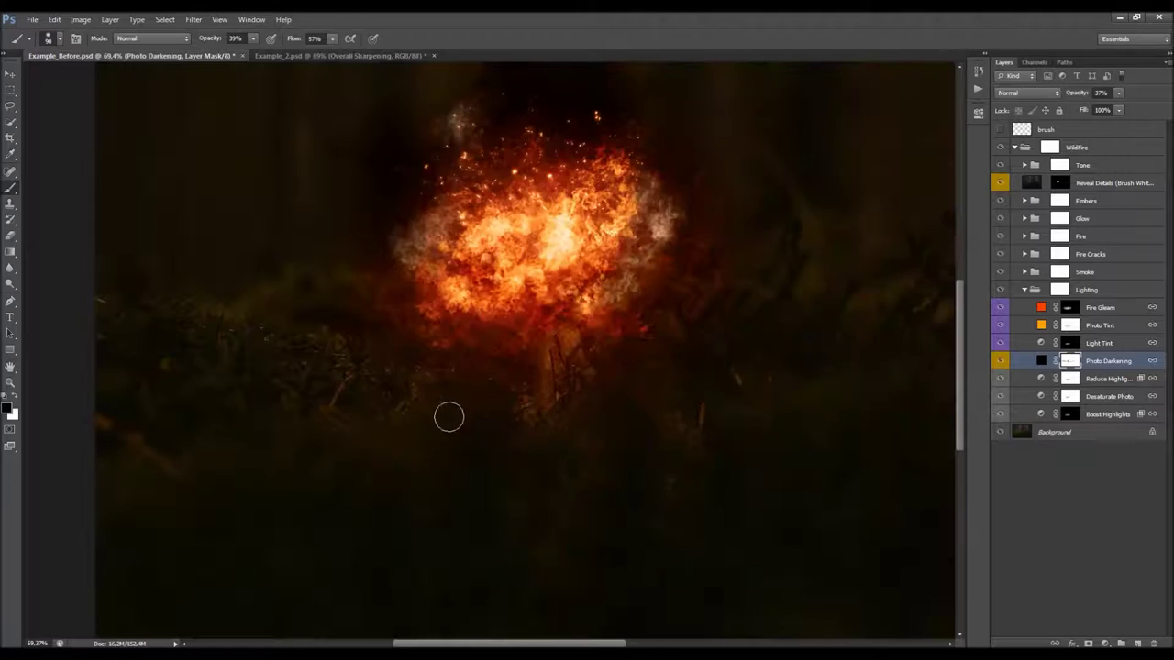
Step: Build up black on the Photo Darkening mask over the trunk, its base and the foliage to its left, and display the mask alone
{"action": "scroll", "coordinate": [467, 389], "scroll_direction": "up", "scroll_amount": 6}
{"action": "mouse_move", "coordinate": [596, 342]}
{"action": "left_mouse_down"}
{"action": "mouse_move", "coordinate": [615, 304]}
{"action": "mouse_move", "coordinate": [607, 376]}
{"action": "mouse_move", "coordinate": [606, 277]}
{"action": "mouse_move", "coordinate": [624, 382]}
{"action": "mouse_move", "coordinate": [610, 290]}
{"action": "mouse_move", "coordinate": [644, 353]}
{"action": "mouse_move", "coordinate": [642, 322]}
{"action": "mouse_move", "coordinate": [668, 403]}
{"action": "mouse_move", "coordinate": [665, 376]}
{"action": "left_mouse_up"}
{"action": "scroll", "coordinate": [551, 442], "scroll_direction": "down", "scroll_amount": 5}
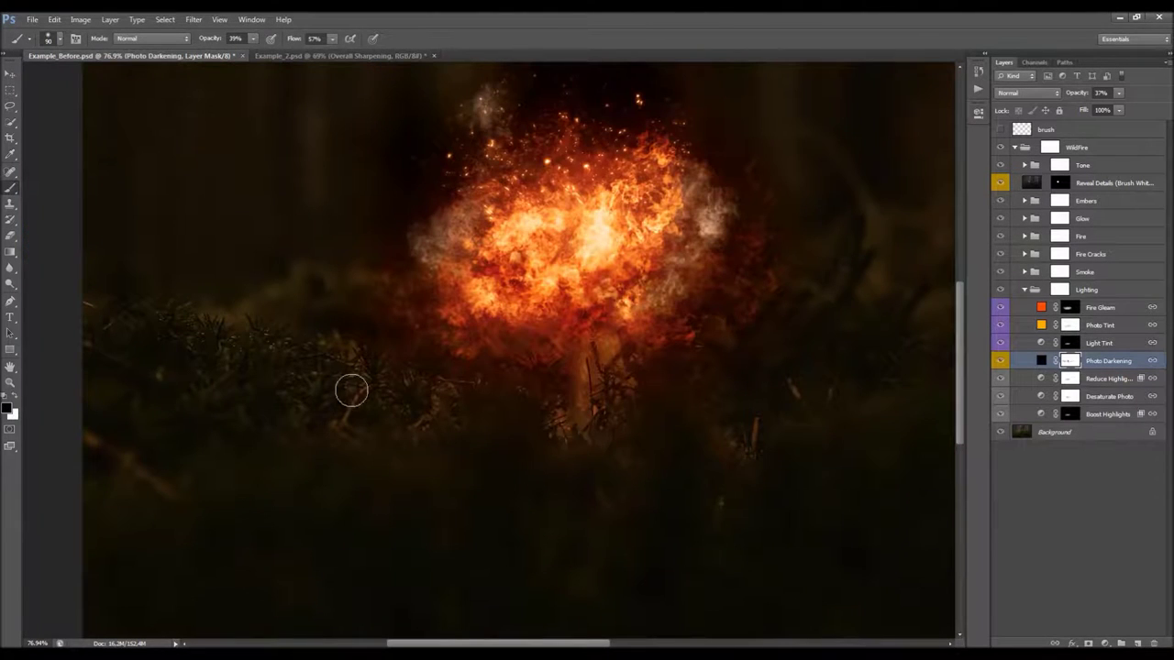
{"action": "left_click", "coordinate": [1069, 360], "text": "alt"}
{"action": "mouse_move", "coordinate": [297, 358]}
{"action": "left_mouse_down"}
{"action": "mouse_move", "coordinate": [442, 397]}
{"action": "mouse_move", "coordinate": [332, 396]}
{"action": "mouse_move", "coordinate": [288, 376]}
{"action": "left_mouse_up"}
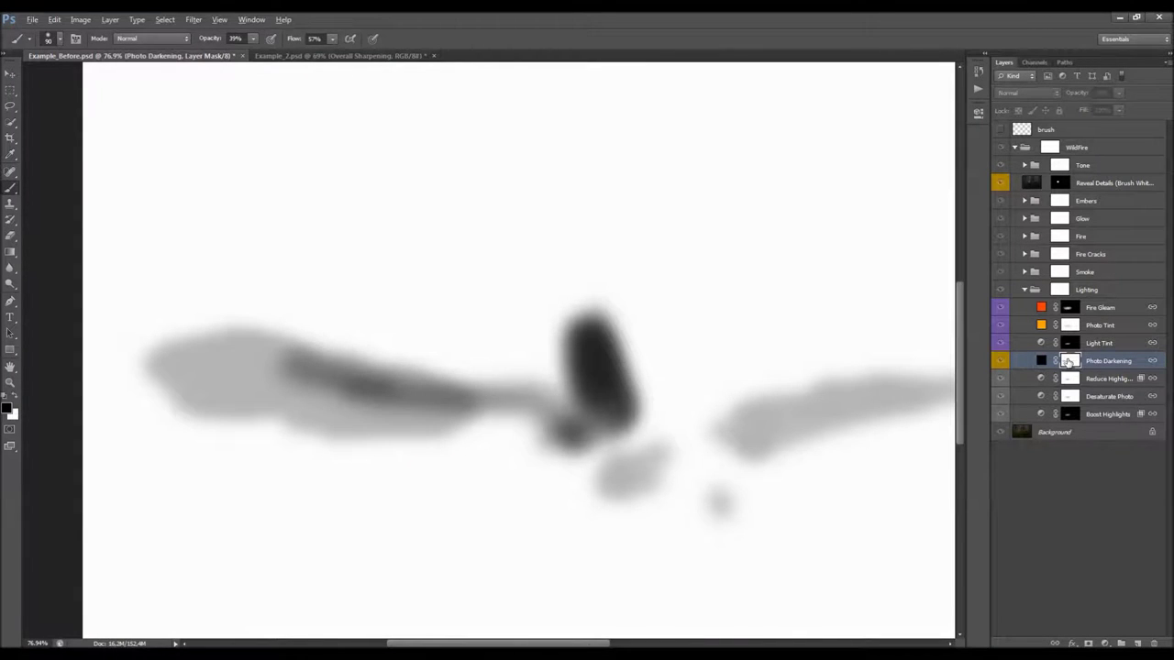
Step: Build up black on the Photo Darkening mask along the foliage on both sides of the trunk, linking the right-hand strokes to the trunk's base
{"action": "left_click", "coordinate": [1067, 360], "text": "alt"}
{"action": "left_click", "coordinate": [1068, 361], "text": "alt"}
{"action": "mouse_move", "coordinate": [325, 392]}
{"action": "left_mouse_down"}
{"action": "mouse_move", "coordinate": [382, 404]}
{"action": "mouse_move", "coordinate": [215, 365]}
{"action": "mouse_move", "coordinate": [230, 357]}
{"action": "mouse_move", "coordinate": [287, 401]}
{"action": "mouse_move", "coordinate": [380, 394]}
{"action": "mouse_move", "coordinate": [303, 380]}
{"action": "mouse_move", "coordinate": [608, 419]}
{"action": "mouse_move", "coordinate": [585, 450]}
{"action": "mouse_move", "coordinate": [620, 481]}
{"action": "mouse_move", "coordinate": [733, 424]}
{"action": "mouse_move", "coordinate": [697, 462]}
{"action": "mouse_move", "coordinate": [808, 415]}
{"action": "mouse_move", "coordinate": [752, 417]}
{"action": "mouse_move", "coordinate": [662, 450]}
{"action": "mouse_move", "coordinate": [597, 430]}
{"action": "mouse_move", "coordinate": [631, 438]}
{"action": "left_mouse_up"}
{"action": "scroll", "coordinate": [521, 370], "scroll_direction": "down", "scroll_amount": 4}
{"action": "scroll", "coordinate": [645, 373], "scroll_direction": "up", "scroll_amount": 2}
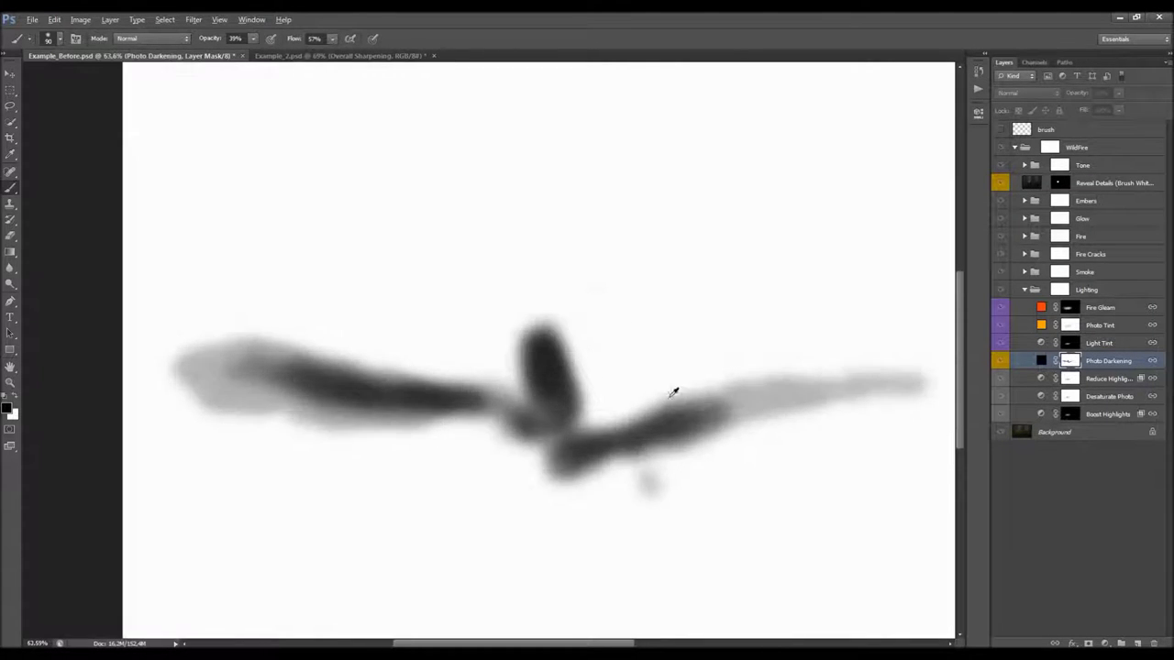
{"action": "left_click_drag", "start_coordinate": [722, 410], "coordinate": [596, 422]}
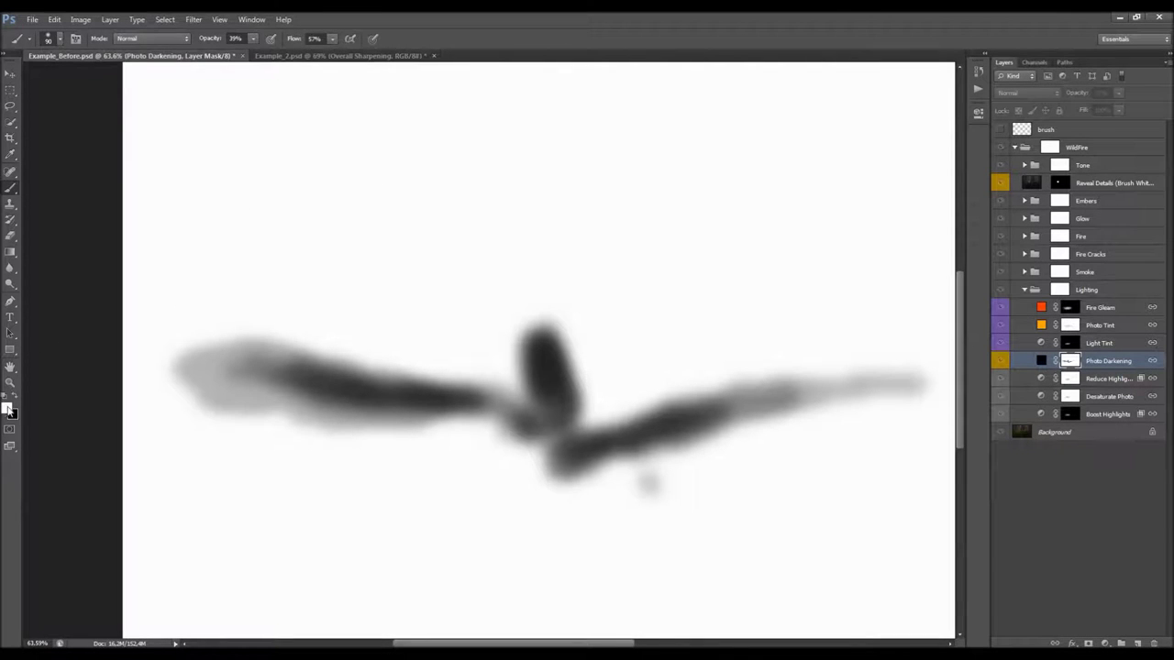
Step: Switch the painting color to white and enlarge the brush to 500 px
{"action": "key", "text": "bracketright"}
{"action": "key", "text": "bracketright"}
{"action": "key", "text": "bracketright"}
{"action": "key", "text": "bracketright"}
{"action": "key", "text": "bracketright"}
{"action": "key", "text": "bracketright"}
Step: Try fading the dark band to the left of the trunk with white at 39% opacity, undoing the strokes
{"action": "mouse_move", "coordinate": [263, 379]}
{"action": "left_mouse_down"}
{"action": "mouse_move", "coordinate": [299, 376]}
{"action": "mouse_move", "coordinate": [399, 388]}
{"action": "left_mouse_up"}
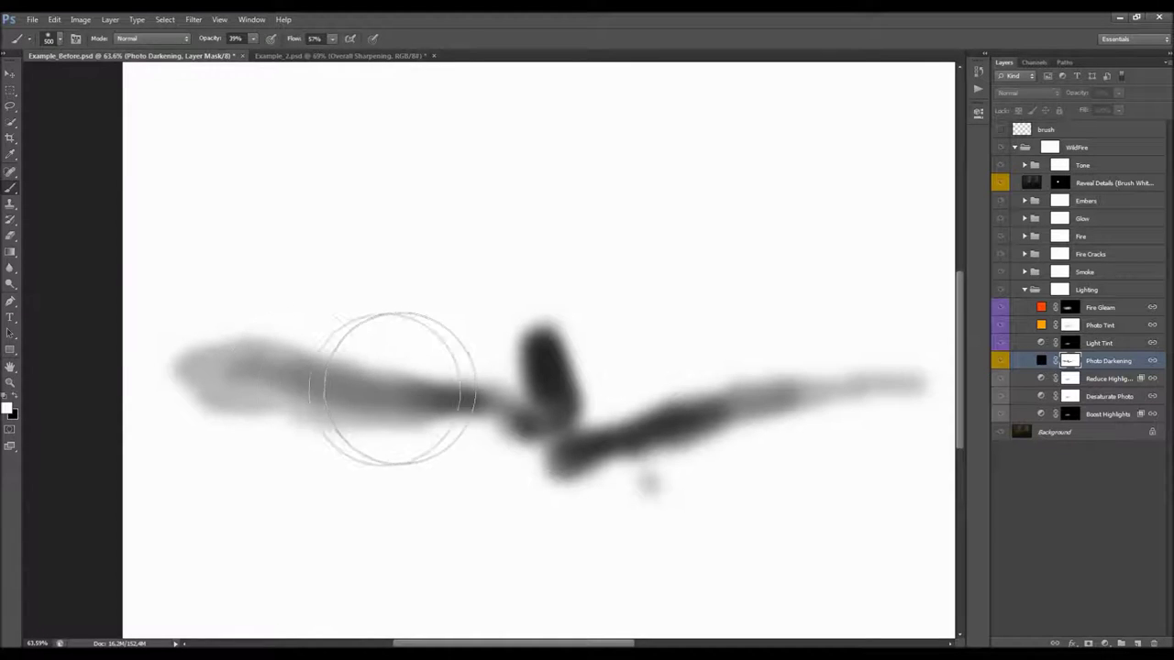
{"action": "key", "text": "ctrl+z"}
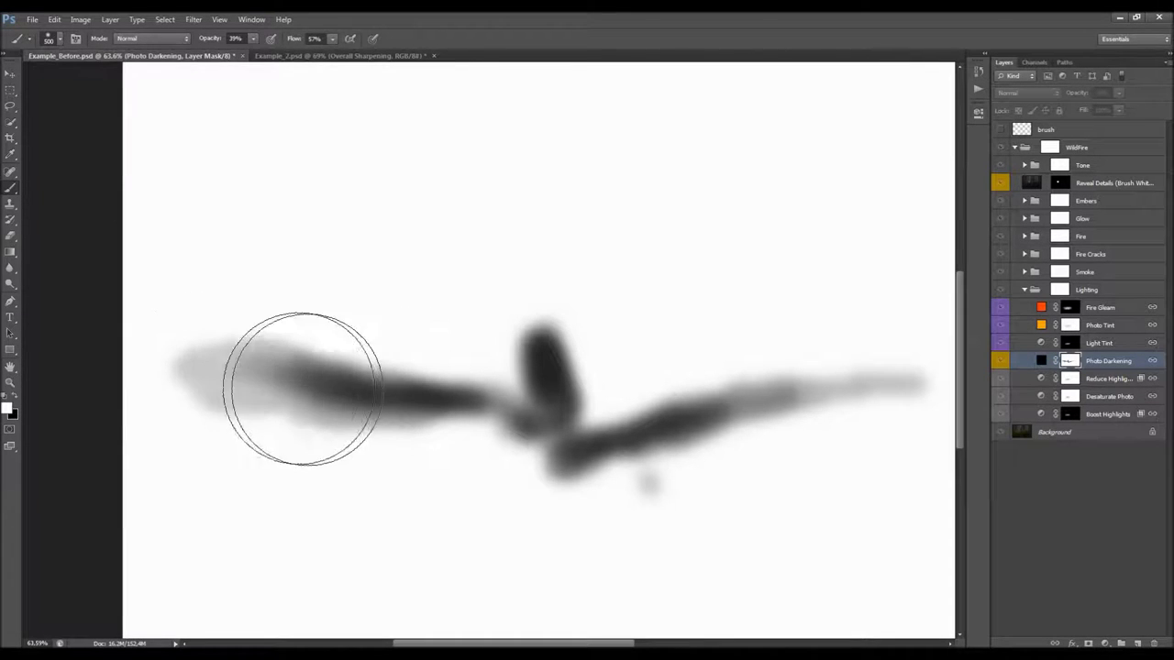
{"action": "key", "text": "ctrl+alt+z"}
{"action": "mouse_move", "coordinate": [291, 375]}
{"action": "left_mouse_down"}
{"action": "mouse_move", "coordinate": [354, 387]}
{"action": "mouse_move", "coordinate": [248, 388]}
{"action": "left_mouse_up"}
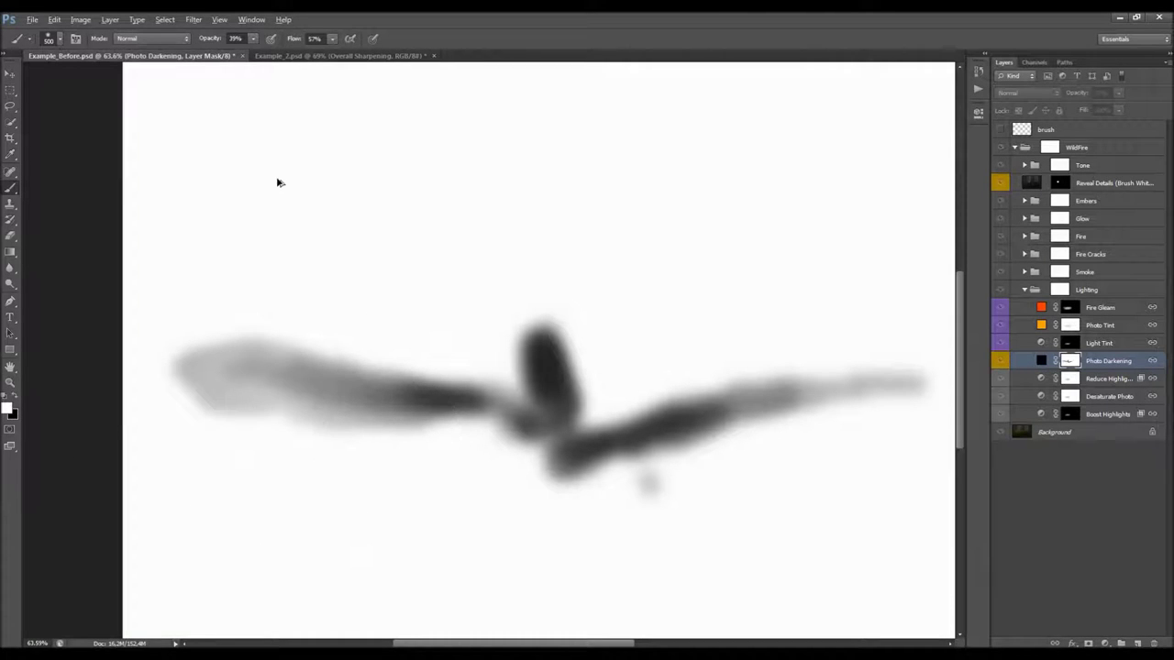
{"action": "key", "text": "ctrl+z"}
Step: Set the brush opacity to 16% and lightly fade the dark bands on both sides of the trunk with white
{"action": "left_click_drag", "start_coordinate": [199, 40], "coordinate": [199, 42]}
{"action": "left_click_drag", "start_coordinate": [317, 377], "coordinate": [364, 393]}
{"action": "mouse_move", "coordinate": [694, 419]}
{"action": "left_mouse_down"}
{"action": "mouse_move", "coordinate": [636, 429]}
{"action": "mouse_move", "coordinate": [721, 419]}
{"action": "left_mouse_up"}
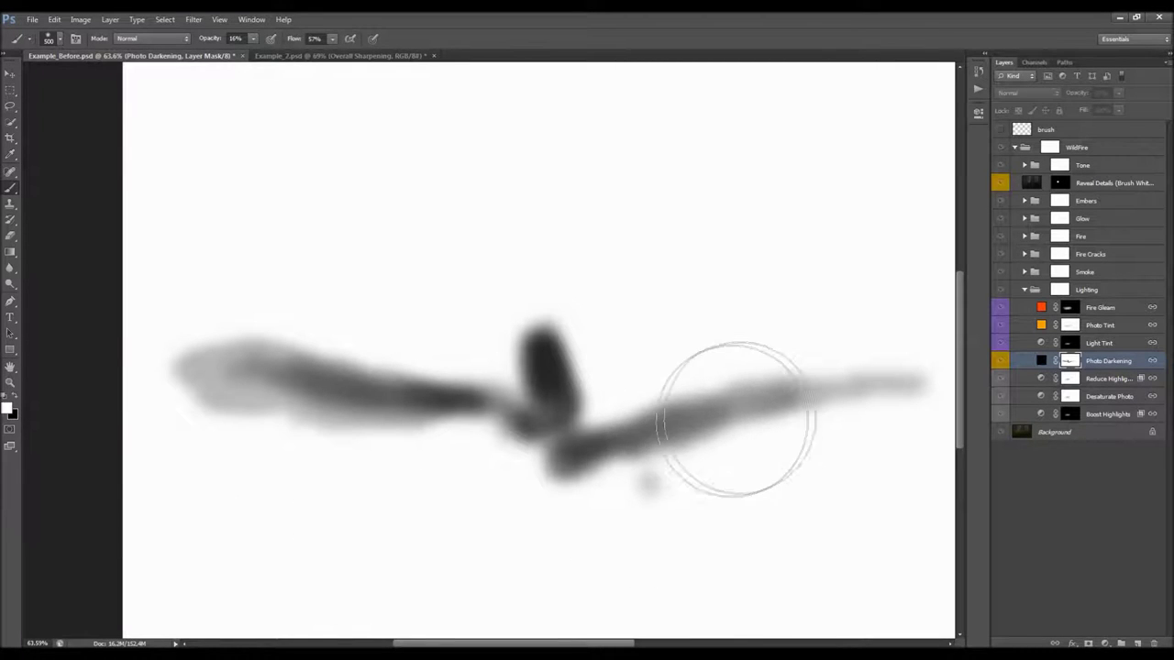
Step: Enlarge the brush to 900 px, soften the outer parts of the dark bands with white, and return to the image view
{"action": "key", "text": "bracketright"}
{"action": "key", "text": "bracketright"}
{"action": "key", "text": "bracketright"}
{"action": "key", "text": "bracketright"}
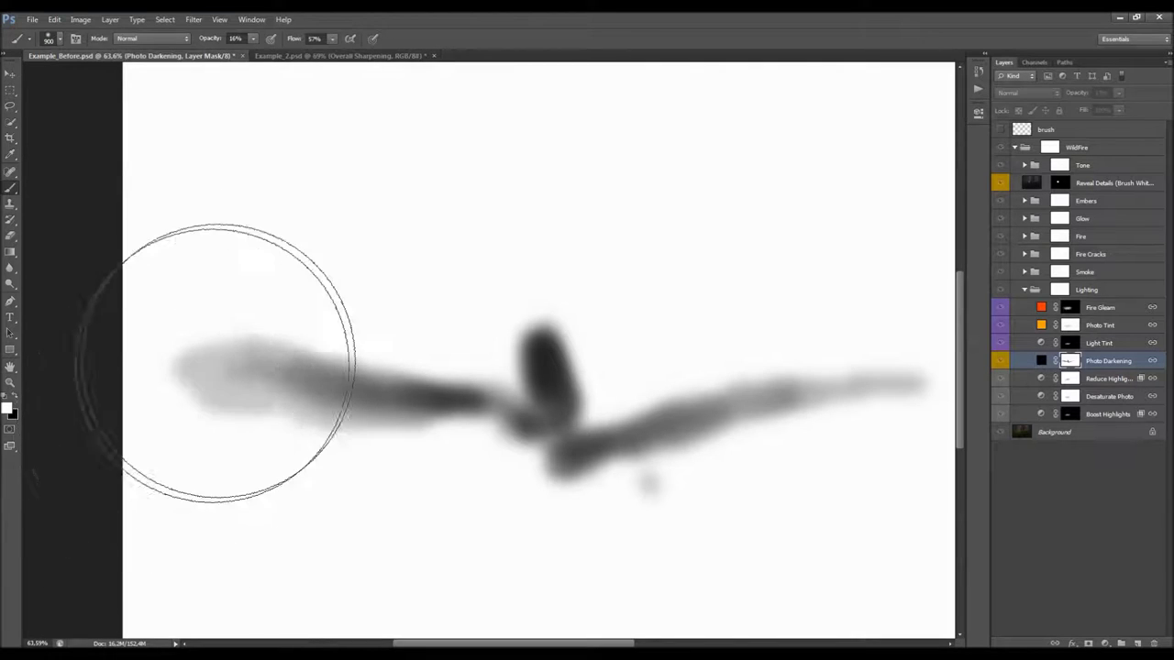
{"action": "key", "text": "v"}
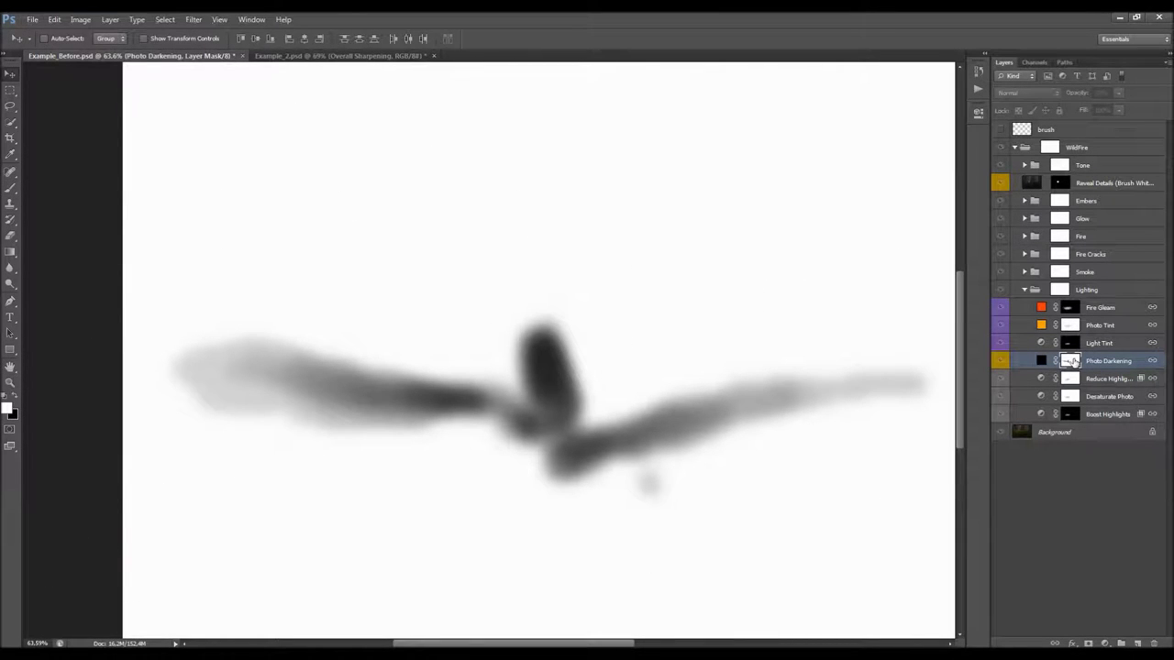
{"action": "left_click", "coordinate": [1071, 360], "text": "alt"}
Step: Set the Photo Darkening layer's opacity to 85%
{"action": "scroll", "coordinate": [549, 284], "scroll_direction": "down", "scroll_amount": 3}
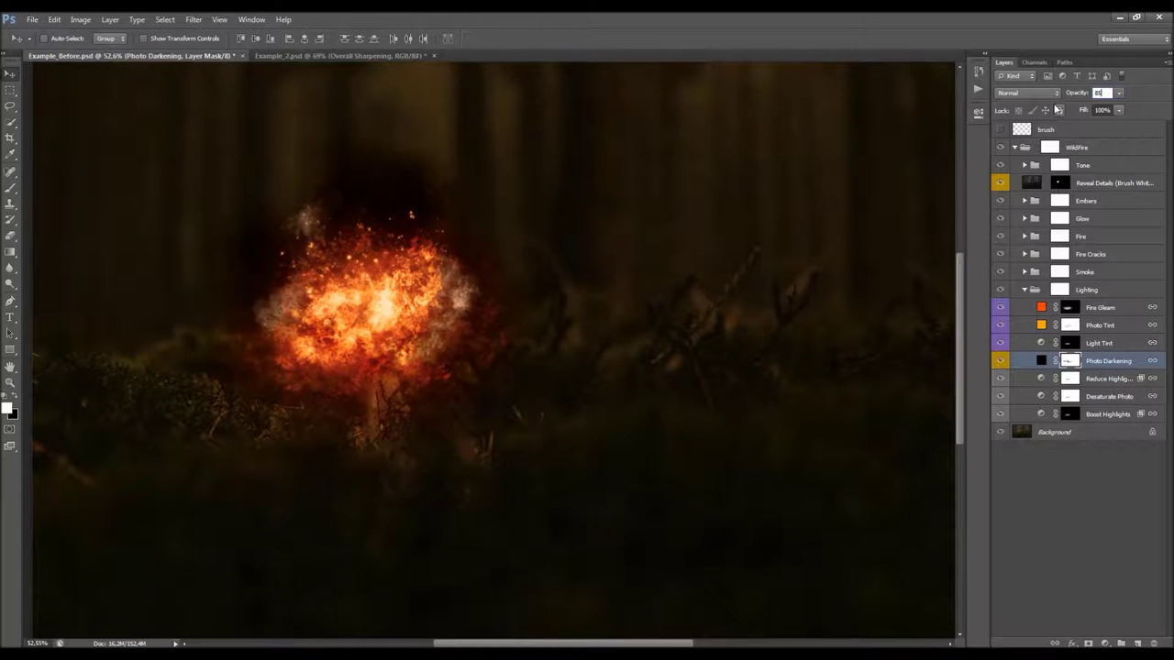
{"action": "key", "text": "Return"}
{"action": "scroll", "coordinate": [668, 305], "scroll_direction": "down", "scroll_amount": 1}
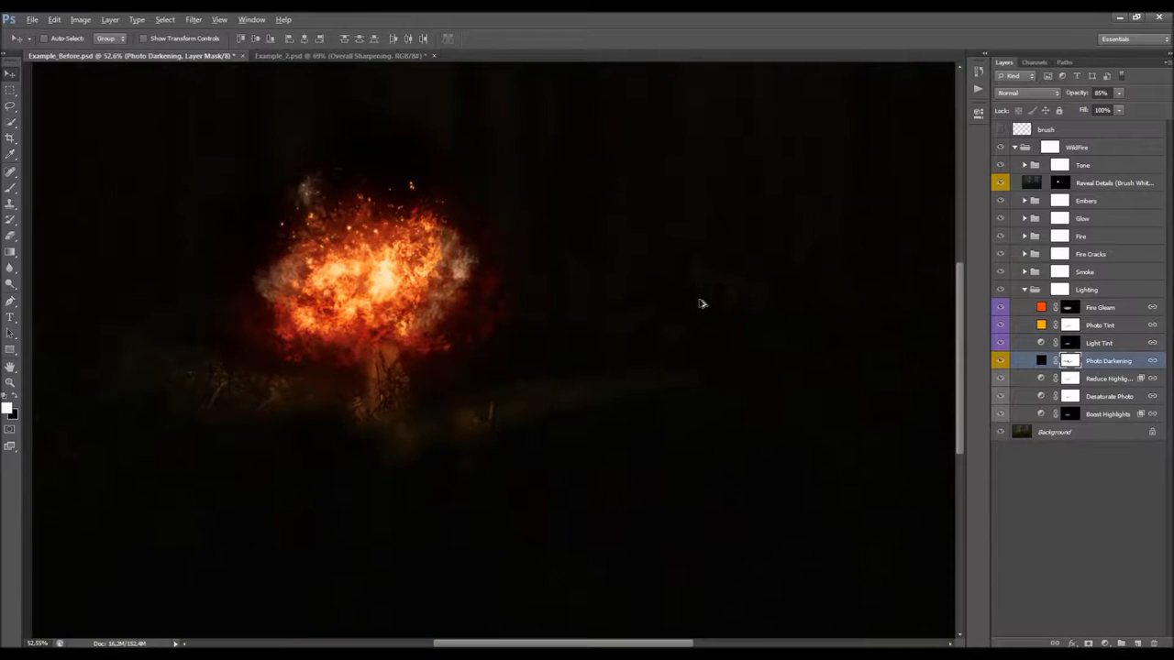
Step: Examine how the fire lights the trunk and the foliage around it under the stronger darkening
{"action": "scroll", "coordinate": [532, 364], "scroll_direction": "down", "scroll_amount": 2}
{"action": "scroll", "coordinate": [234, 372], "scroll_direction": "up", "scroll_amount": 3}
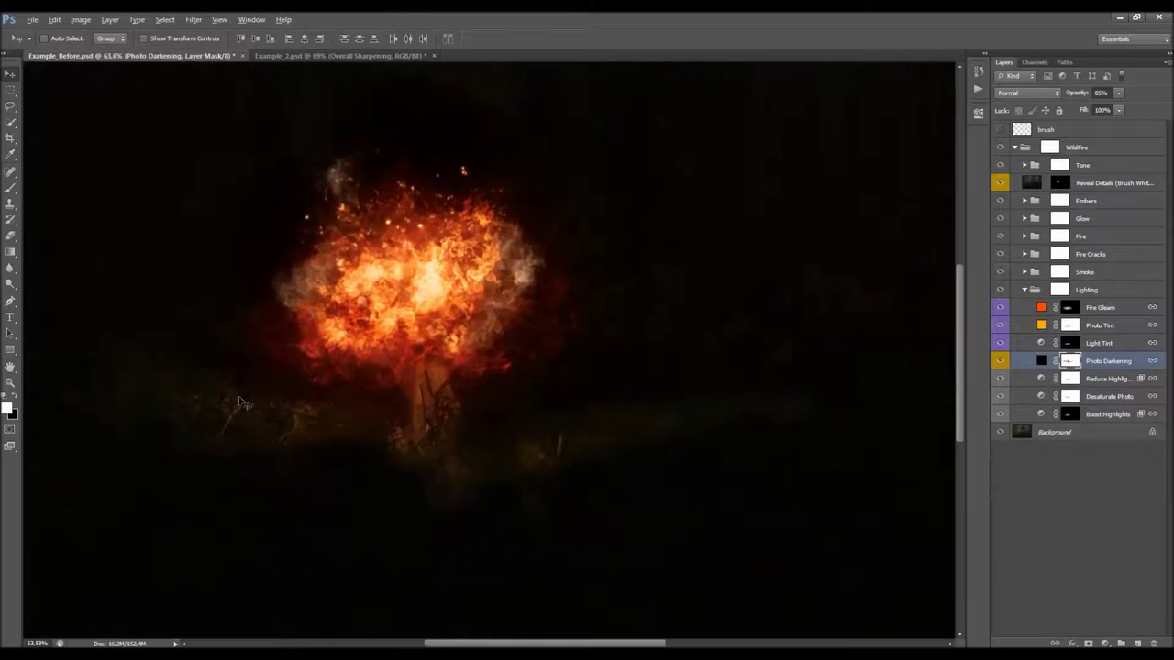
{"action": "scroll", "coordinate": [267, 408], "scroll_direction": "up", "scroll_amount": 2}
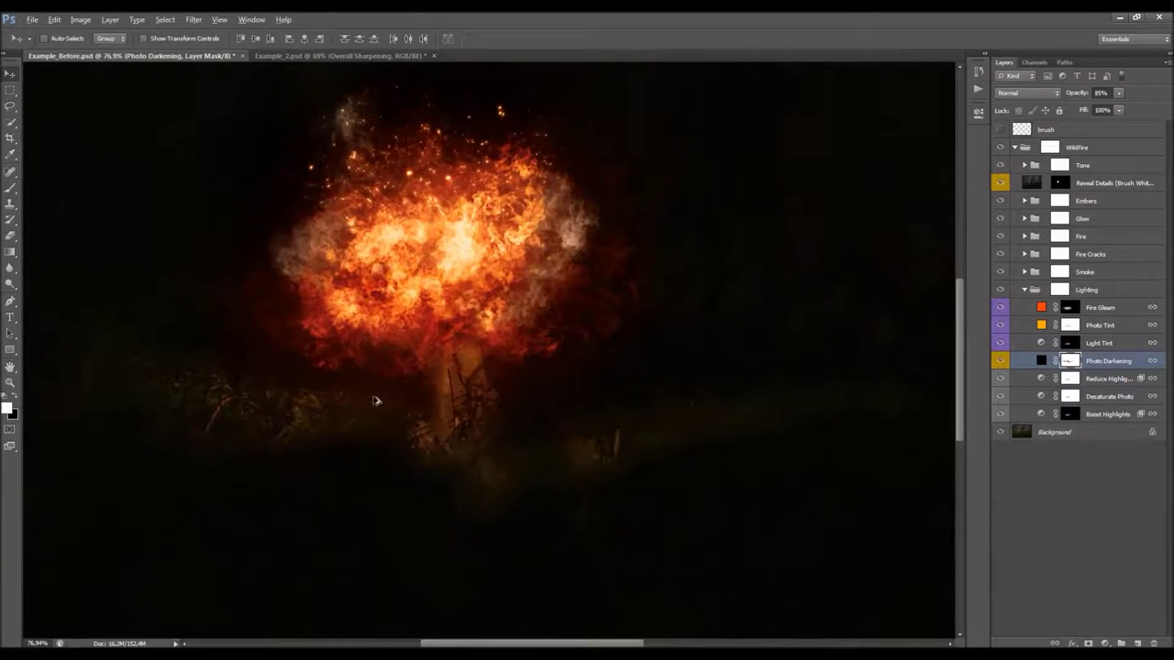
{"action": "scroll", "coordinate": [384, 401], "scroll_direction": "down", "scroll_amount": 1}
{"action": "left_click_drag", "start_coordinate": [530, 640], "coordinate": [514, 642]}
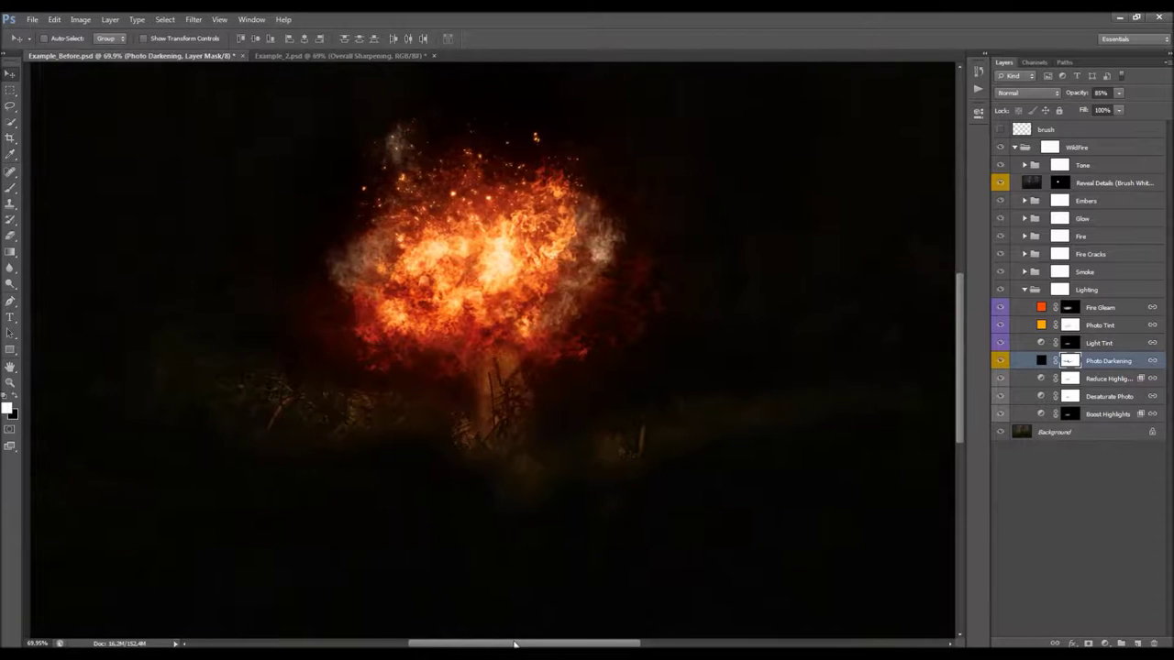
{"action": "scroll", "coordinate": [440, 413], "scroll_direction": "down", "scroll_amount": 1}
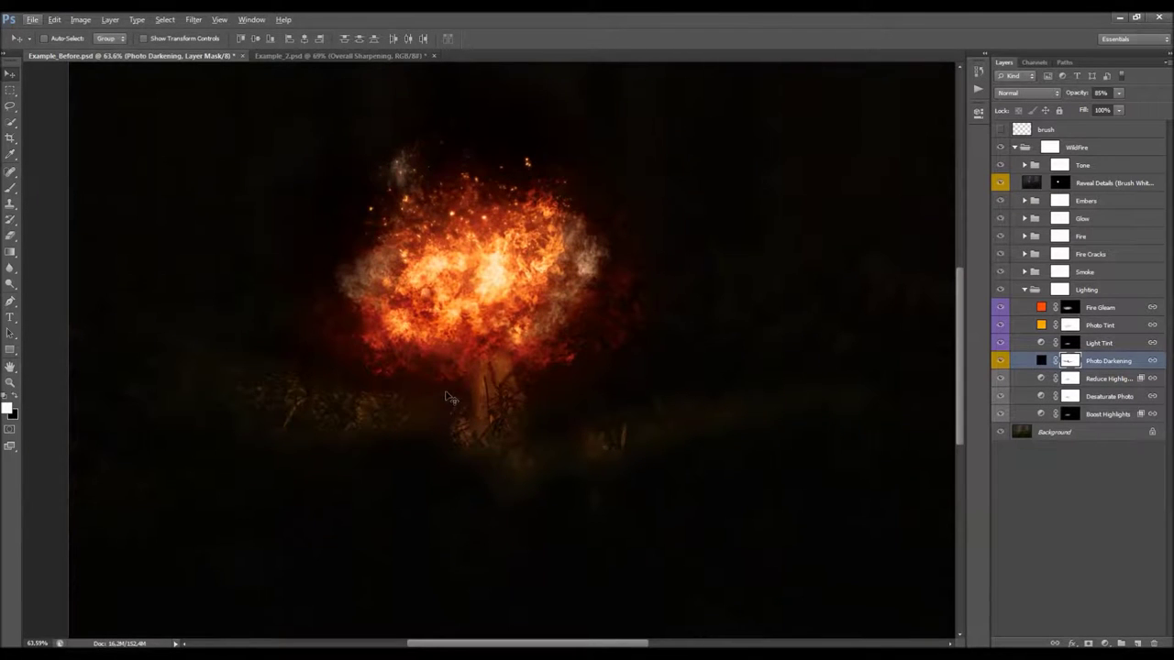
{"action": "scroll", "coordinate": [418, 392], "scroll_direction": "up", "scroll_amount": 1}
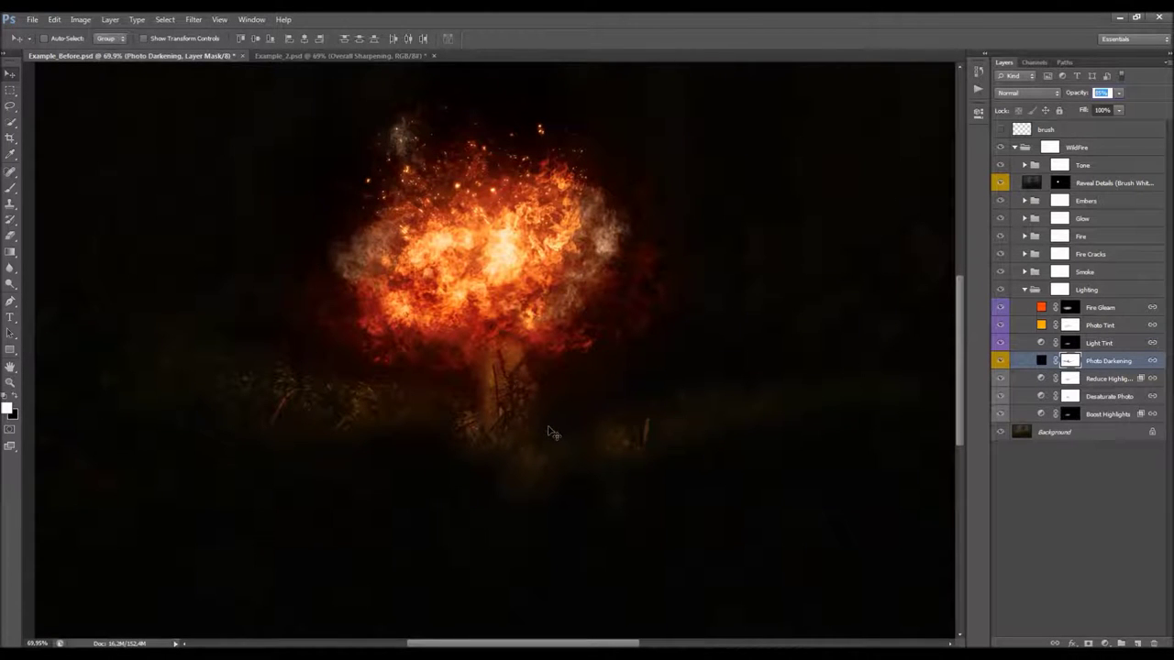
Step: Activate the Brush tool with white, reduce its size to 80 px, and set its opacity and flow to 100%
{"action": "key", "text": "b"}
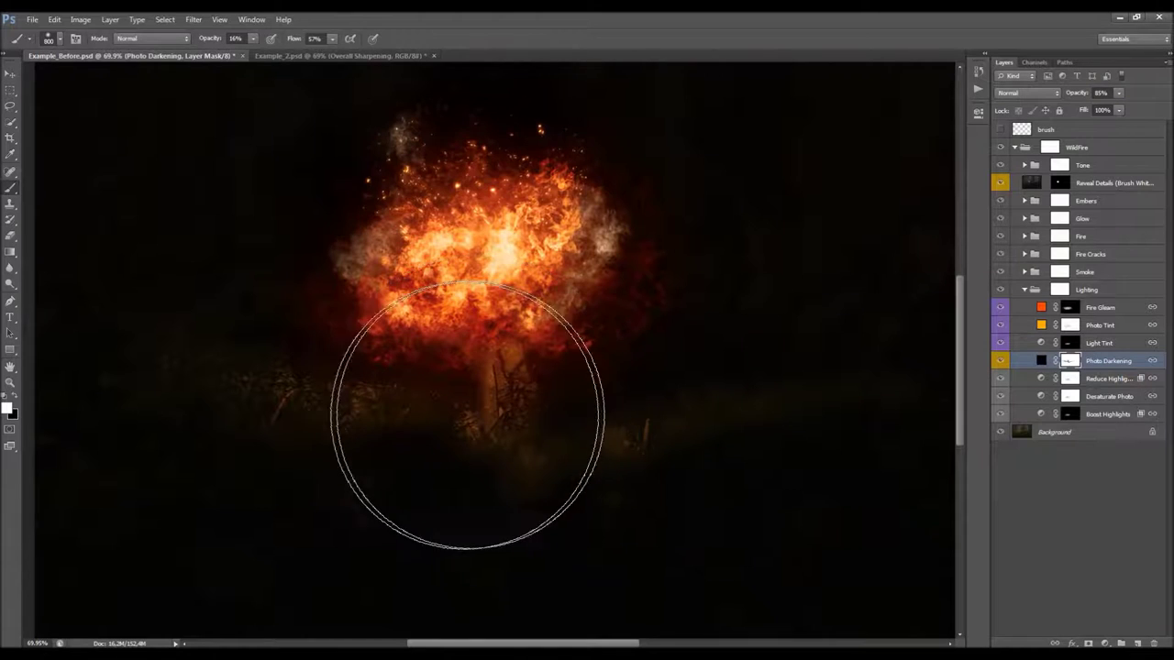
{"action": "key", "text": "bracketleft"}
{"action": "key", "text": "bracketleft"}
{"action": "key", "text": "bracketleft"}
{"action": "key", "text": "bracketleft"}
{"action": "key", "text": "bracketleft"}
{"action": "key", "text": "bracketleft"}
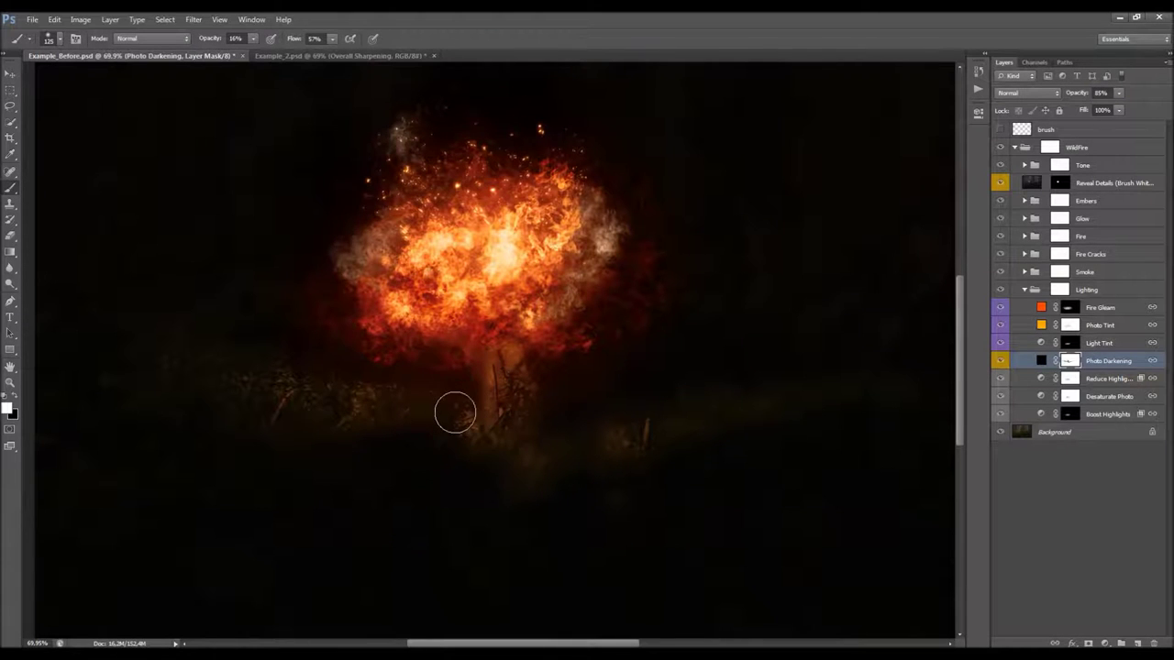
{"action": "scroll", "coordinate": [146, 283], "scroll_direction": "up", "scroll_amount": 5}
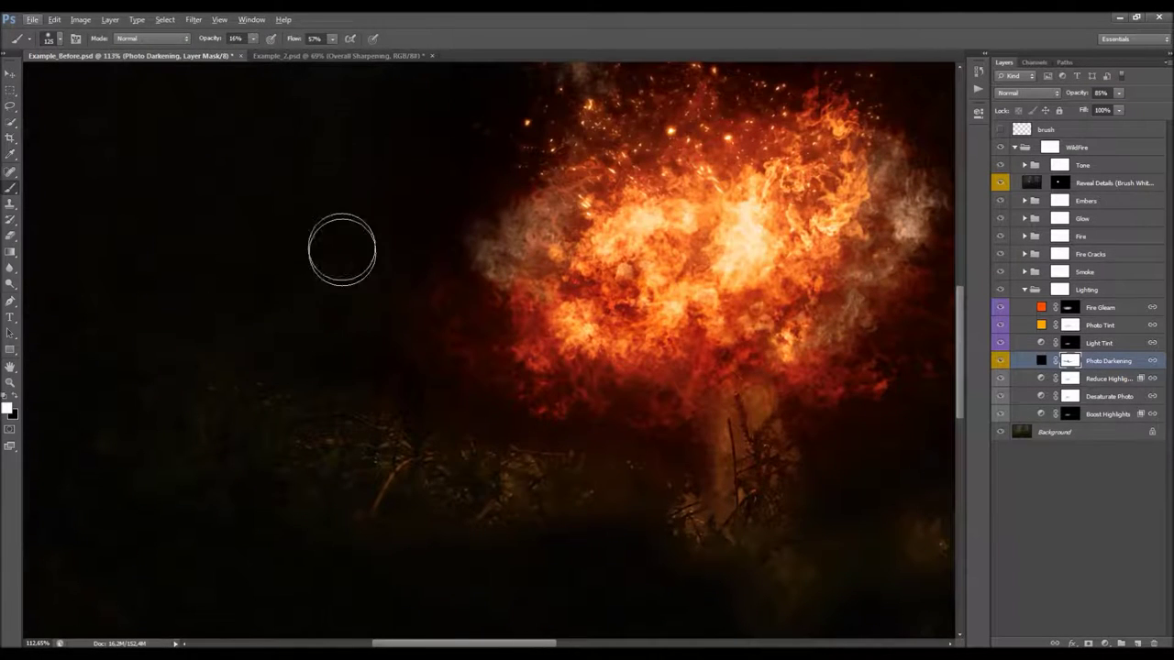
{"action": "key", "text": "x"}
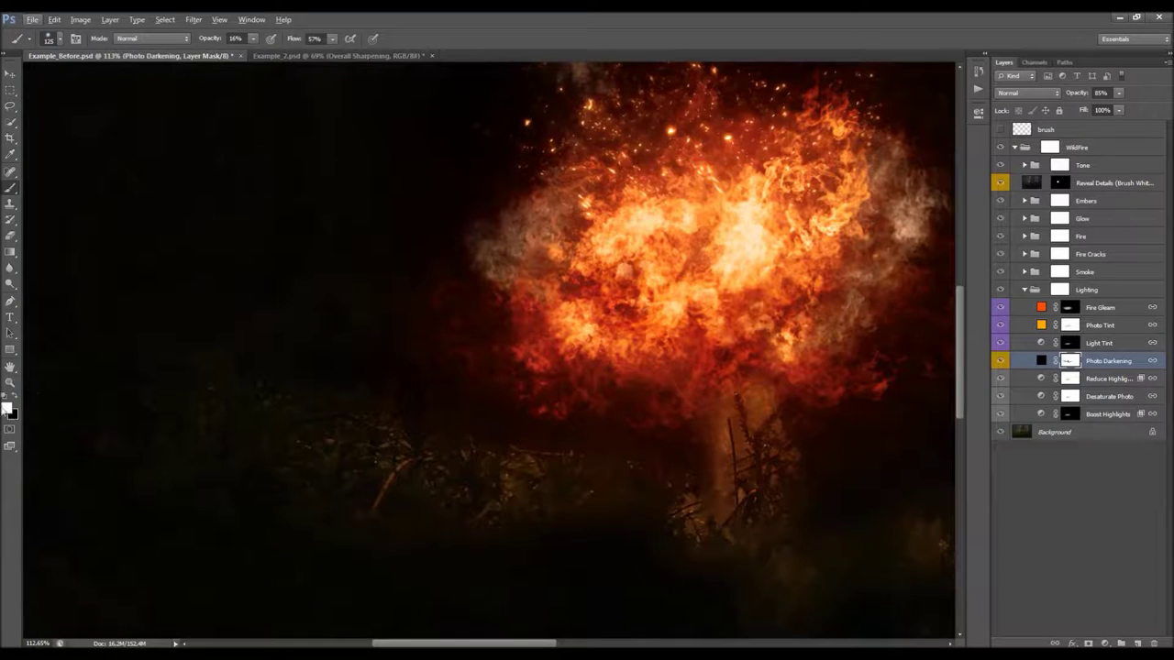
{"action": "left_click_drag", "start_coordinate": [289, 43], "coordinate": [620, 88]}
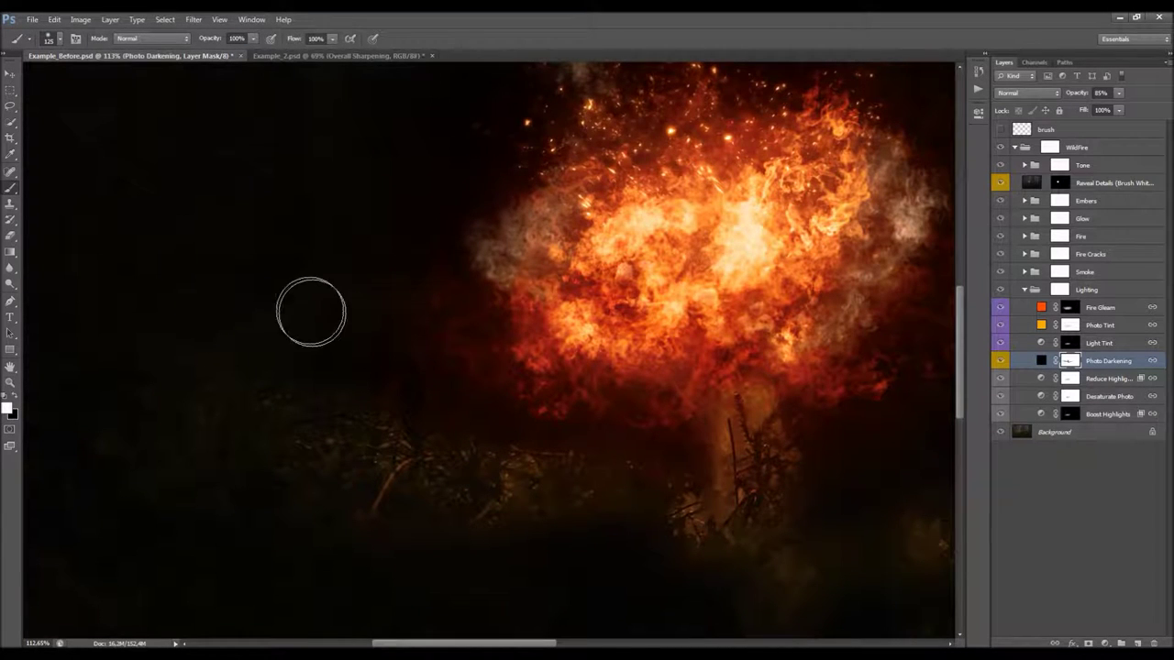
{"action": "key", "text": "bracketleft"}
{"action": "key", "text": "bracketleft"}
{"action": "key", "text": "bracketleft"}
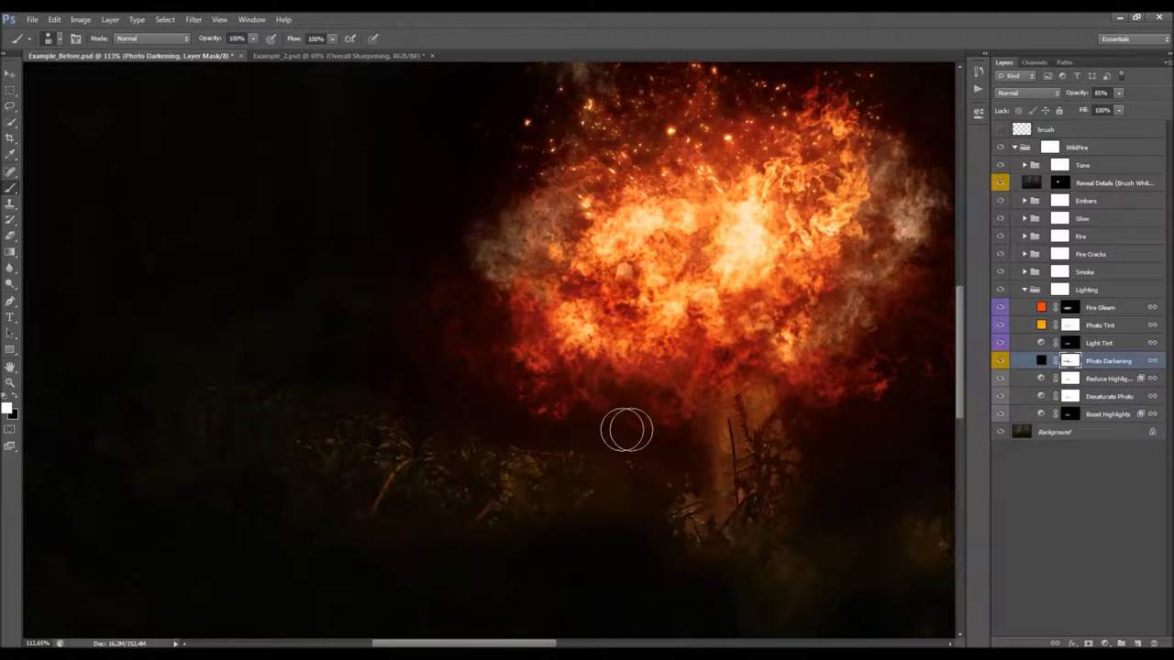
Step: Inspect the lit areas around the trunk and ground, both up close and across the whole image
{"action": "scroll", "coordinate": [277, 401], "scroll_direction": "down", "scroll_amount": 6}
{"action": "scroll", "coordinate": [724, 468], "scroll_direction": "up", "scroll_amount": 3}
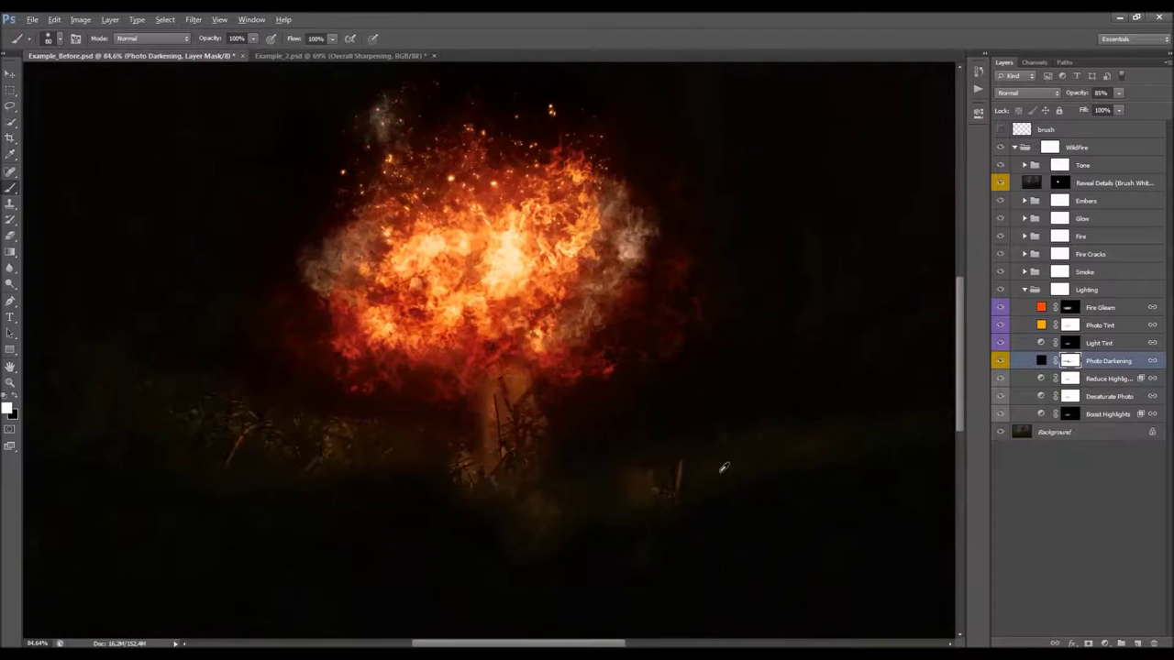
{"action": "scroll", "coordinate": [439, 459], "scroll_direction": "down", "scroll_amount": 3}
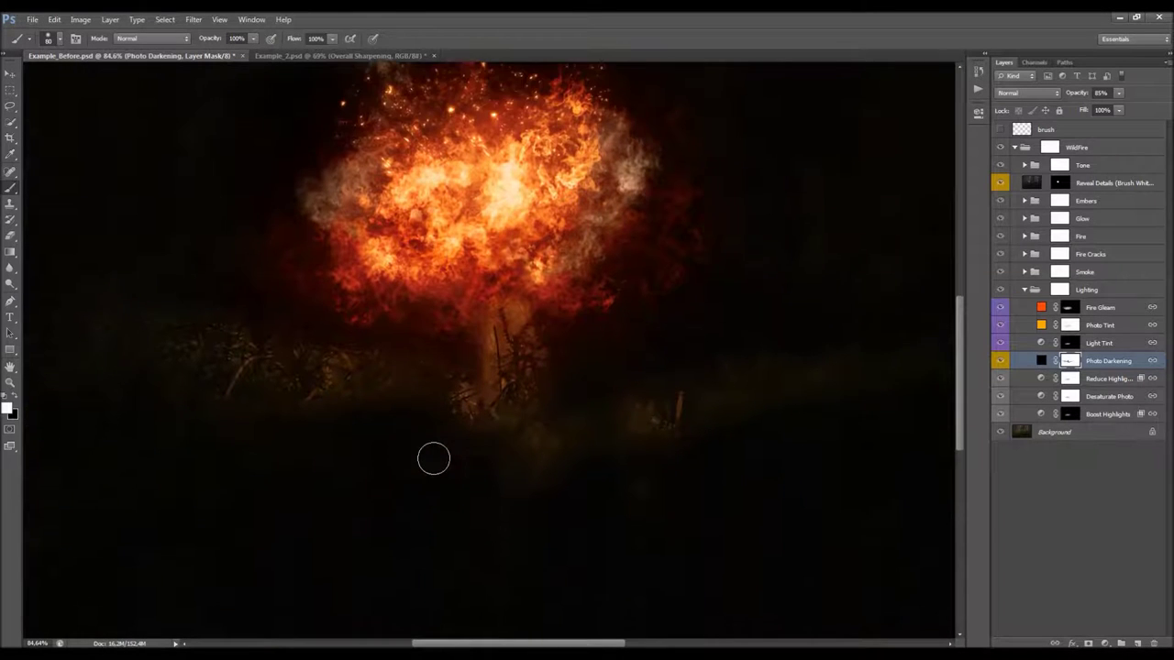
{"action": "scroll", "coordinate": [488, 440], "scroll_direction": "up", "scroll_amount": 2}
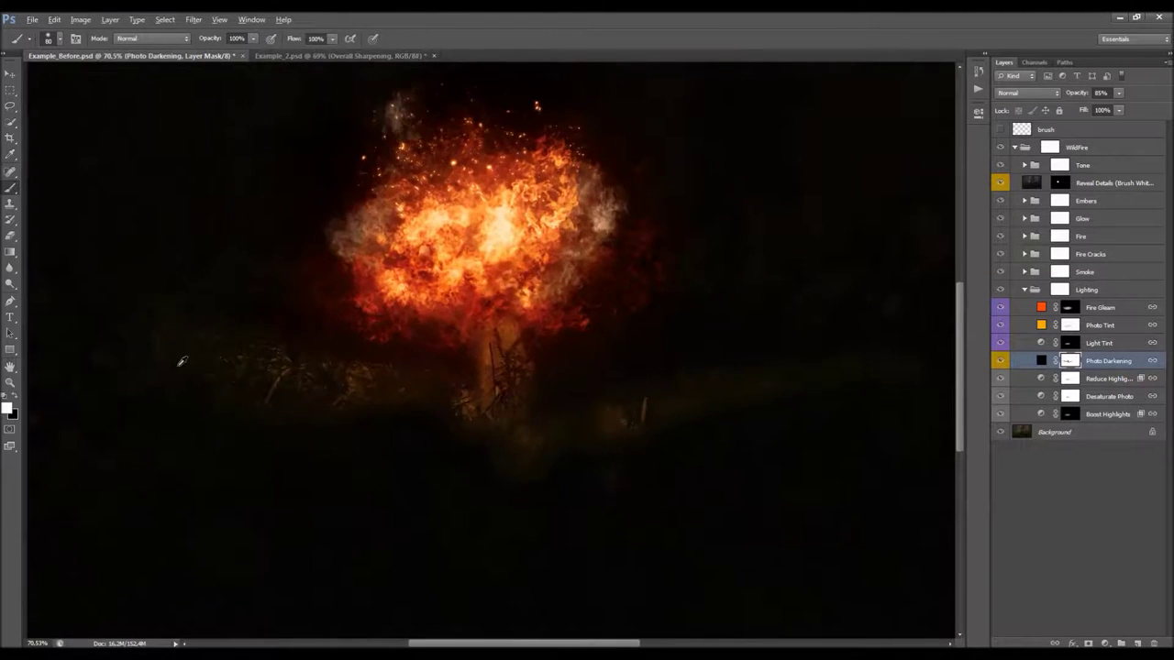
{"action": "scroll", "coordinate": [498, 403], "scroll_direction": "down", "scroll_amount": 3}
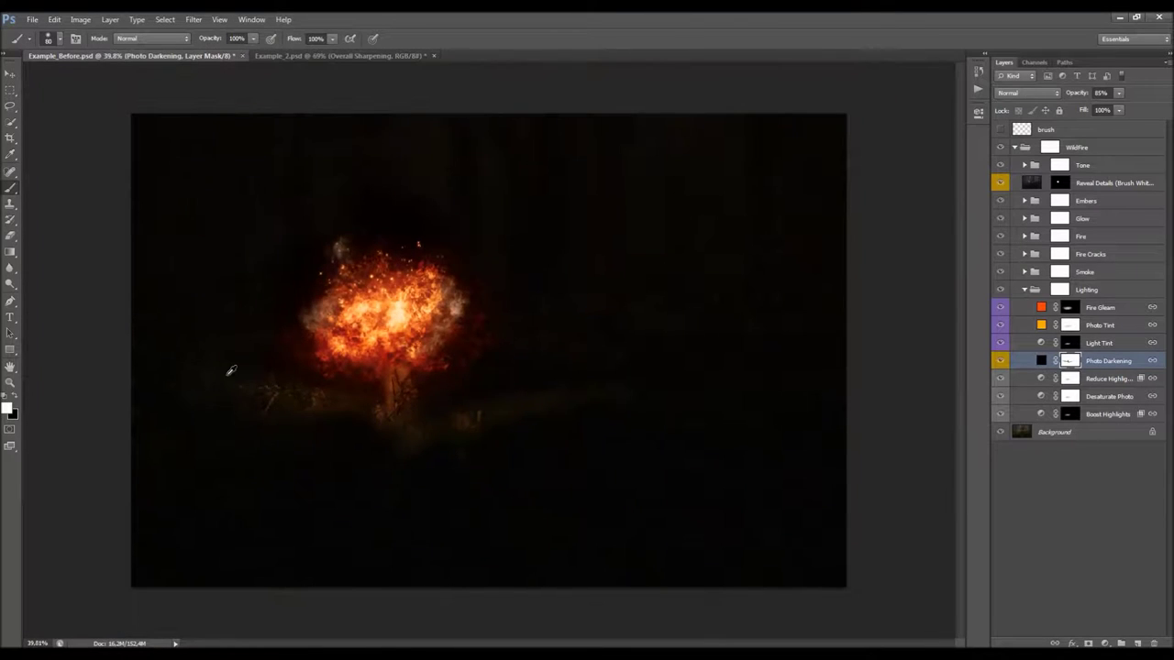
{"action": "scroll", "coordinate": [231, 371], "scroll_direction": "up", "scroll_amount": 3}
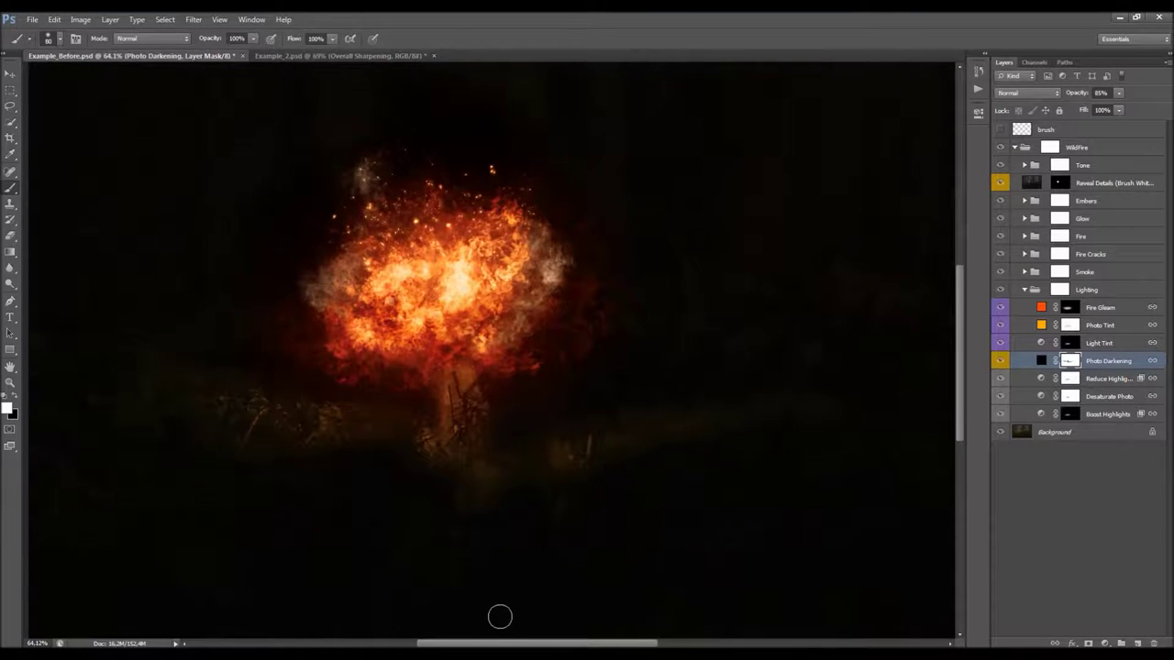
{"action": "mouse_move", "coordinate": [491, 645]}
{"action": "left_mouse_down"}
{"action": "mouse_move", "coordinate": [456, 644]}
{"action": "mouse_move", "coordinate": [468, 644]}
{"action": "left_mouse_up"}
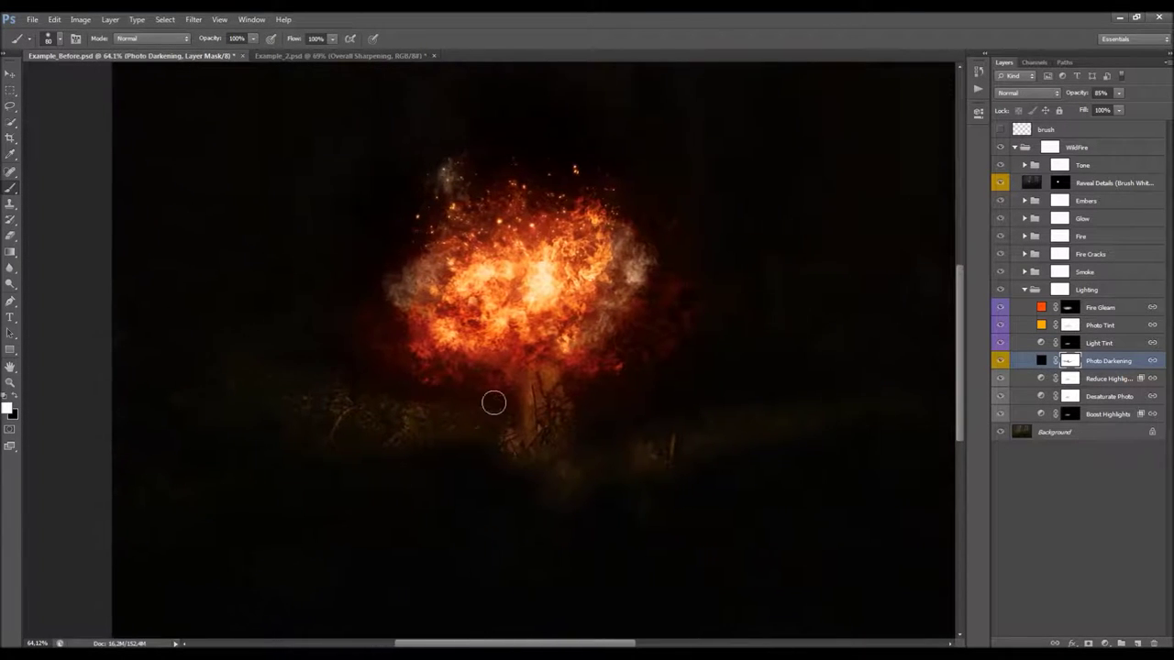
{"action": "scroll", "coordinate": [477, 402], "scroll_direction": "down", "scroll_amount": 2}
{"action": "scroll", "coordinate": [472, 402], "scroll_direction": "down", "scroll_amount": 1}
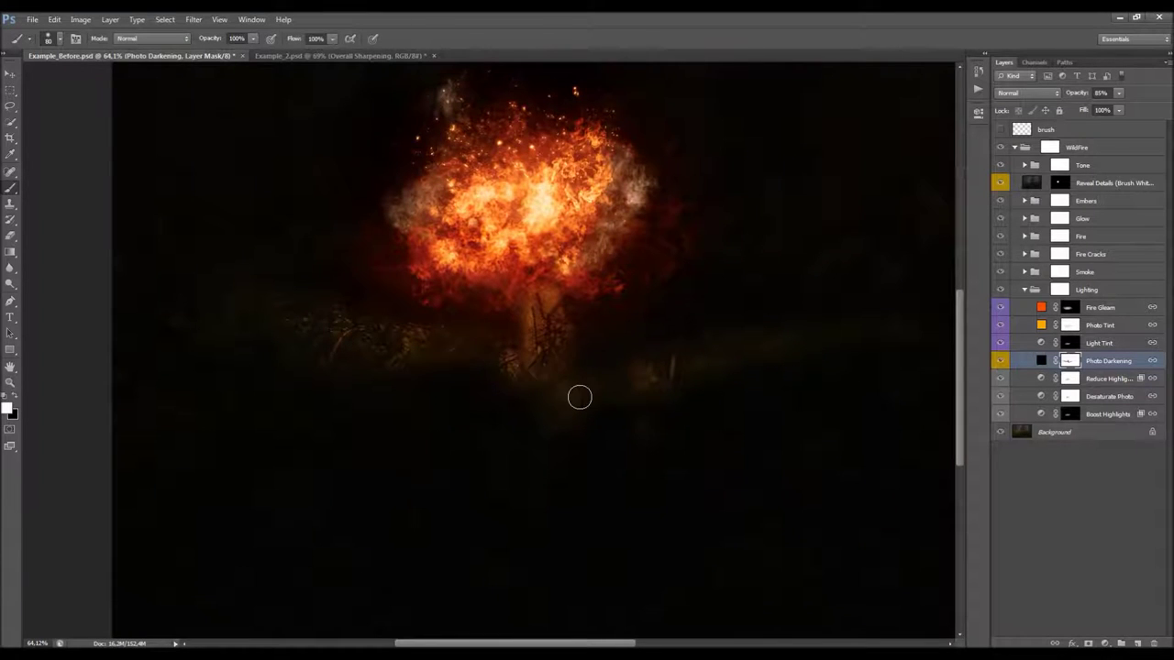
Step: Set up a black brush of 400 px with 23% opacity and 42% flow
{"action": "key", "text": "bracketright"}
{"action": "key", "text": "bracketright"}
{"action": "key", "text": "bracketright"}
{"action": "key", "text": "bracketright"}
{"action": "key", "text": "bracketright"}
{"action": "left_click_drag", "start_coordinate": [260, 47], "coordinate": [263, 51]}
{"action": "mouse_move", "coordinate": [374, 302]}
{"action": "left_mouse_down"}
{"action": "mouse_move", "coordinate": [293, 413]}
{"action": "mouse_move", "coordinate": [105, 470]}
{"action": "left_mouse_up"}
{"action": "key", "text": "x"}
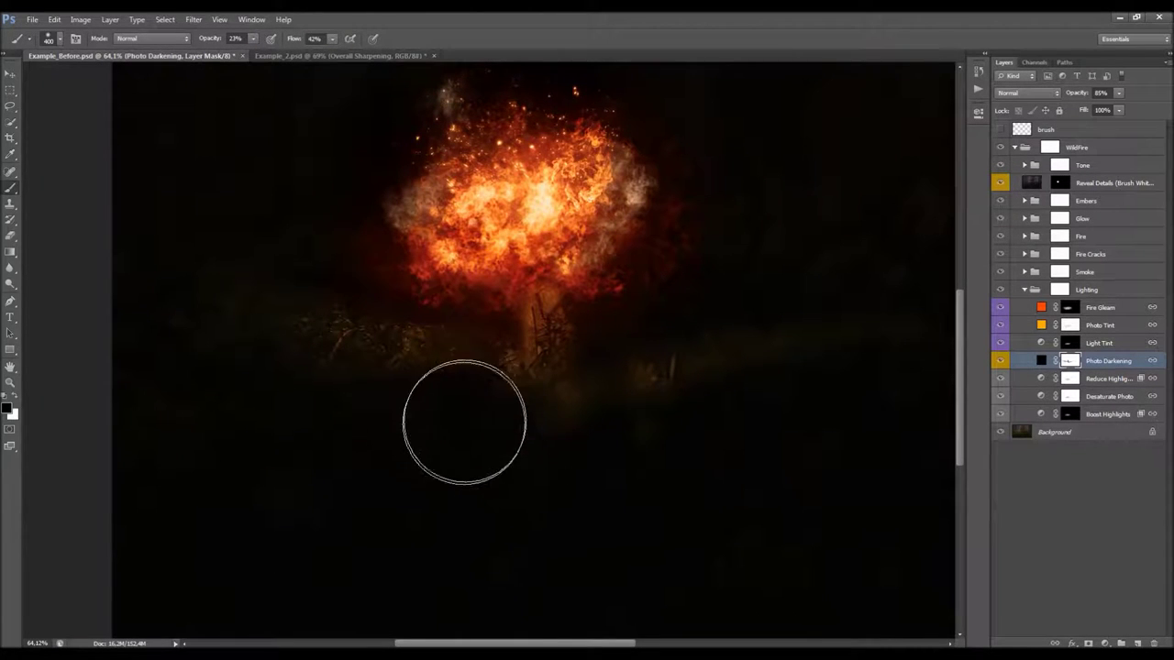
Step: Brush soft black onto the mask over the ground on both sides below the trunk, and set the Photo Darkening layer's opacity to 58%
{"action": "mouse_move", "coordinate": [461, 427]}
{"action": "left_mouse_down"}
{"action": "mouse_move", "coordinate": [445, 456]}
{"action": "mouse_move", "coordinate": [423, 430]}
{"action": "mouse_move", "coordinate": [380, 445]}
{"action": "mouse_move", "coordinate": [499, 448]}
{"action": "mouse_move", "coordinate": [610, 536]}
{"action": "mouse_move", "coordinate": [542, 460]}
{"action": "mouse_move", "coordinate": [444, 394]}
{"action": "mouse_move", "coordinate": [272, 388]}
{"action": "mouse_move", "coordinate": [559, 642]}
{"action": "mouse_move", "coordinate": [611, 644]}
{"action": "left_mouse_up"}
{"action": "mouse_move", "coordinate": [416, 421]}
{"action": "left_mouse_down"}
{"action": "mouse_move", "coordinate": [379, 441]}
{"action": "mouse_move", "coordinate": [552, 396]}
{"action": "left_mouse_up"}
{"action": "mouse_move", "coordinate": [486, 422]}
{"action": "left_mouse_down"}
{"action": "mouse_move", "coordinate": [552, 396]}
{"action": "mouse_move", "coordinate": [517, 420]}
{"action": "mouse_move", "coordinate": [222, 491]}
{"action": "mouse_move", "coordinate": [228, 510]}
{"action": "mouse_move", "coordinate": [519, 401]}
{"action": "mouse_move", "coordinate": [375, 407]}
{"action": "mouse_move", "coordinate": [321, 369]}
{"action": "mouse_move", "coordinate": [333, 357]}
{"action": "mouse_move", "coordinate": [406, 318]}
{"action": "mouse_move", "coordinate": [556, 331]}
{"action": "mouse_move", "coordinate": [343, 331]}
{"action": "mouse_move", "coordinate": [413, 344]}
{"action": "mouse_move", "coordinate": [526, 334]}
{"action": "mouse_move", "coordinate": [324, 336]}
{"action": "mouse_move", "coordinate": [417, 347]}
{"action": "mouse_move", "coordinate": [613, 328]}
{"action": "mouse_move", "coordinate": [578, 328]}
{"action": "mouse_move", "coordinate": [623, 373]}
{"action": "left_mouse_up"}
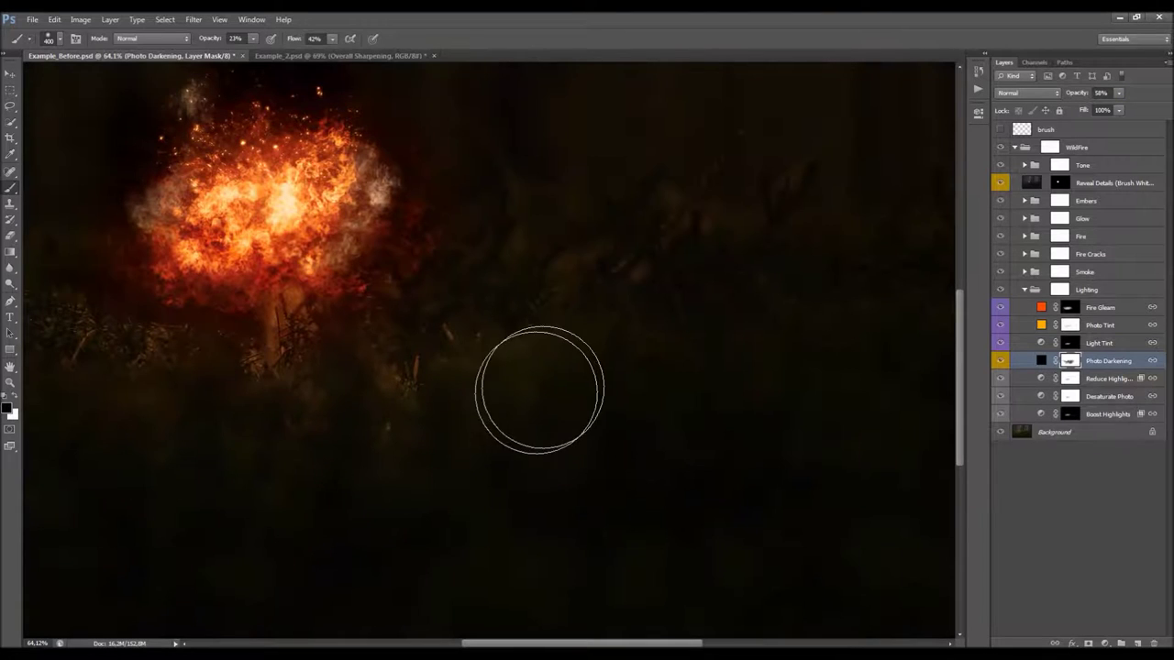
Step: With a 90 px white brush at 65% opacity, paint darkness back over the background above the grass to the right of the trunk
{"action": "scroll", "coordinate": [492, 366], "scroll_direction": "down", "scroll_amount": 1}
{"action": "scroll", "coordinate": [402, 424], "scroll_direction": "up", "scroll_amount": 7}
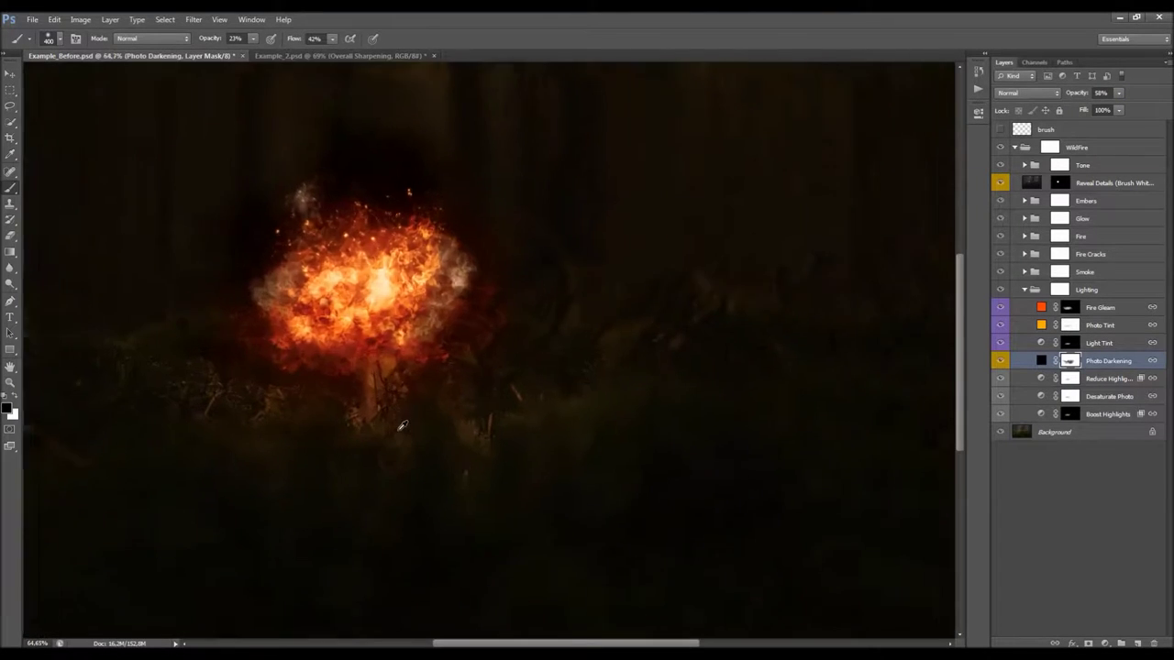
{"action": "key", "text": "bracketleft"}
{"action": "key", "text": "bracketleft"}
{"action": "key", "text": "bracketleft"}
{"action": "key", "text": "bracketleft"}
{"action": "key", "text": "bracketleft"}
{"action": "key", "text": "bracketleft"}
{"action": "key", "text": "bracketleft"}
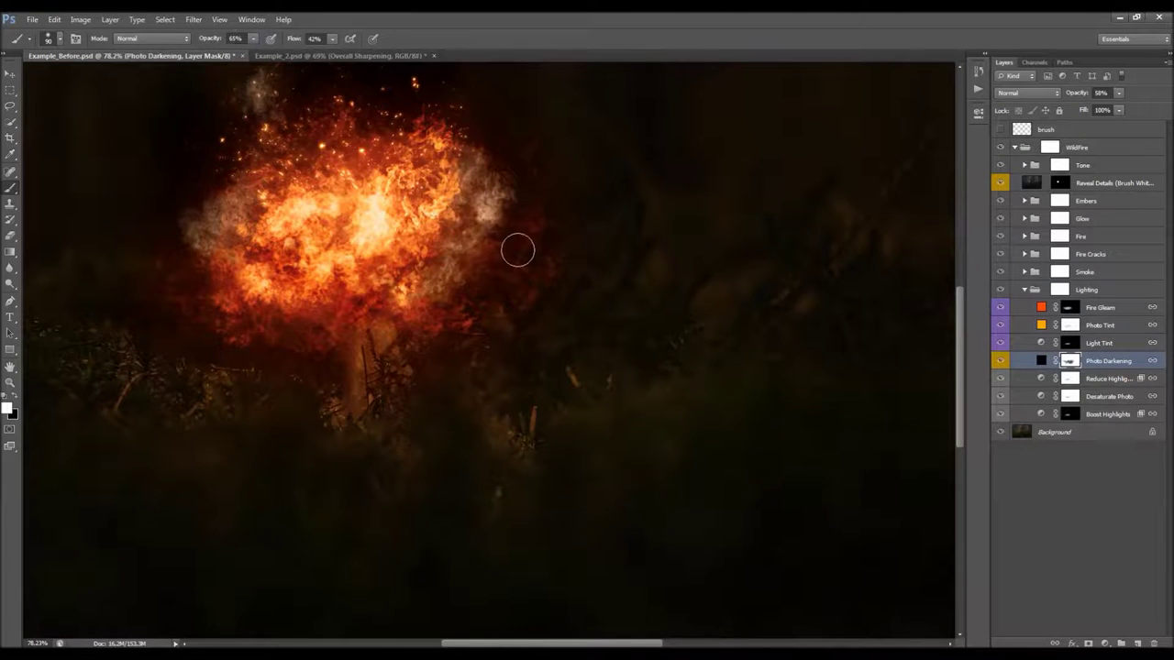
{"action": "scroll", "coordinate": [633, 326], "scroll_direction": "up", "scroll_amount": 3}
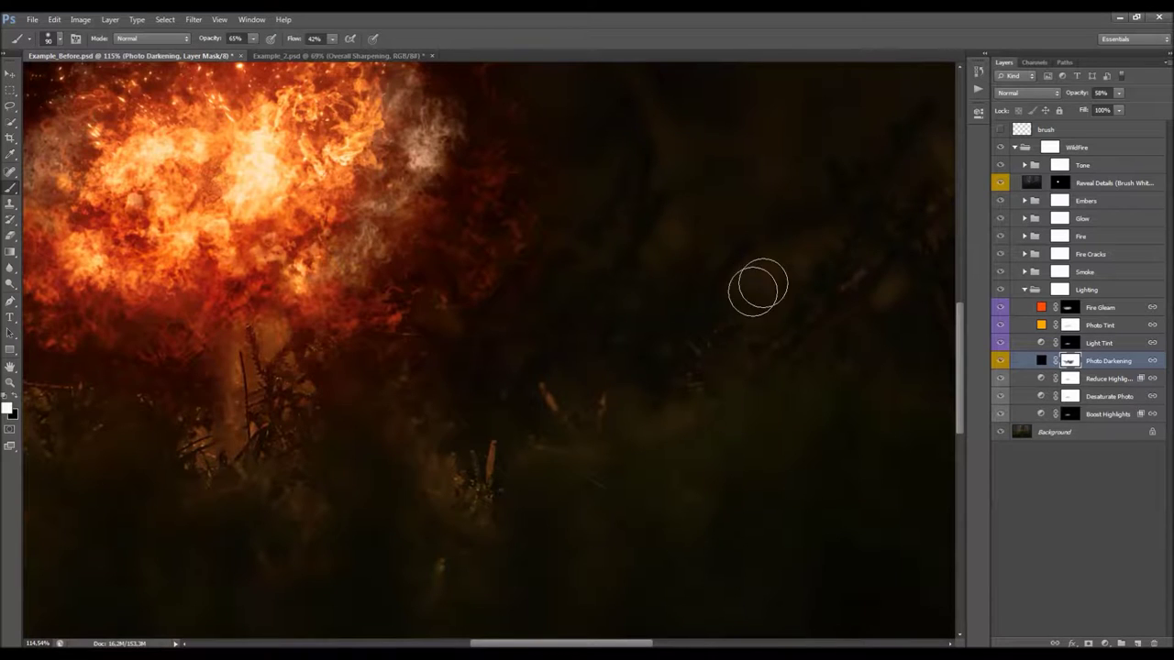
Step: Show the mask alone and paint white over the leftover gray above the right-hand dark band
{"action": "left_click", "coordinate": [1067, 360], "text": "alt"}
{"action": "scroll", "coordinate": [568, 294], "scroll_direction": "down", "scroll_amount": 5}
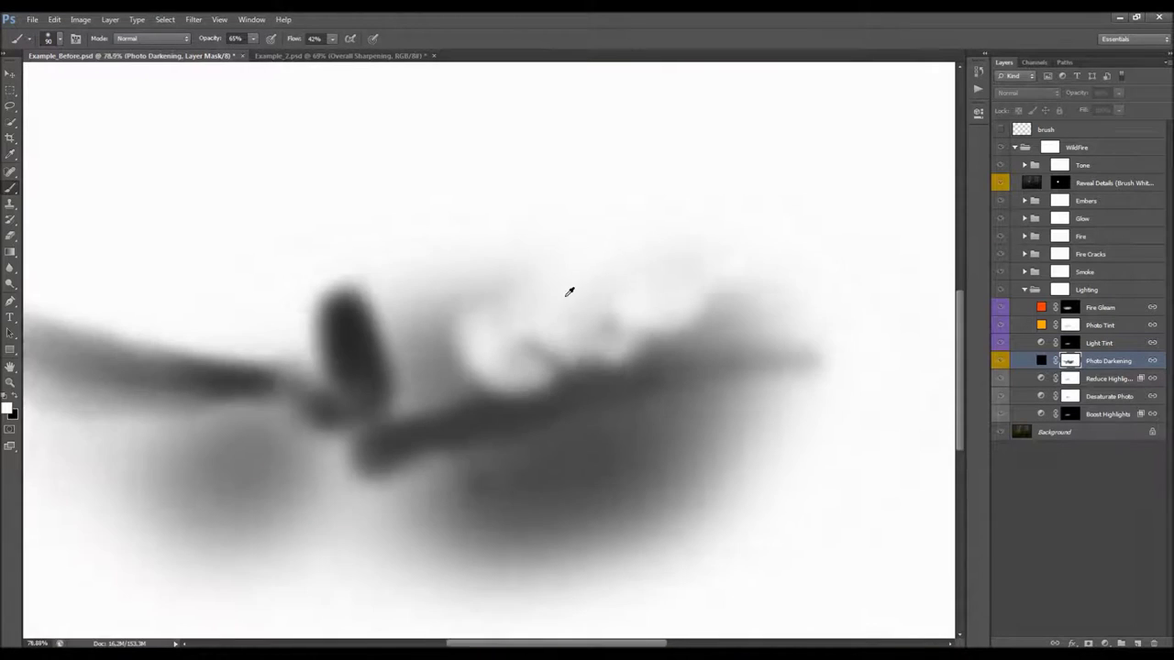
{"action": "left_click_drag", "start_coordinate": [547, 328], "coordinate": [668, 250]}
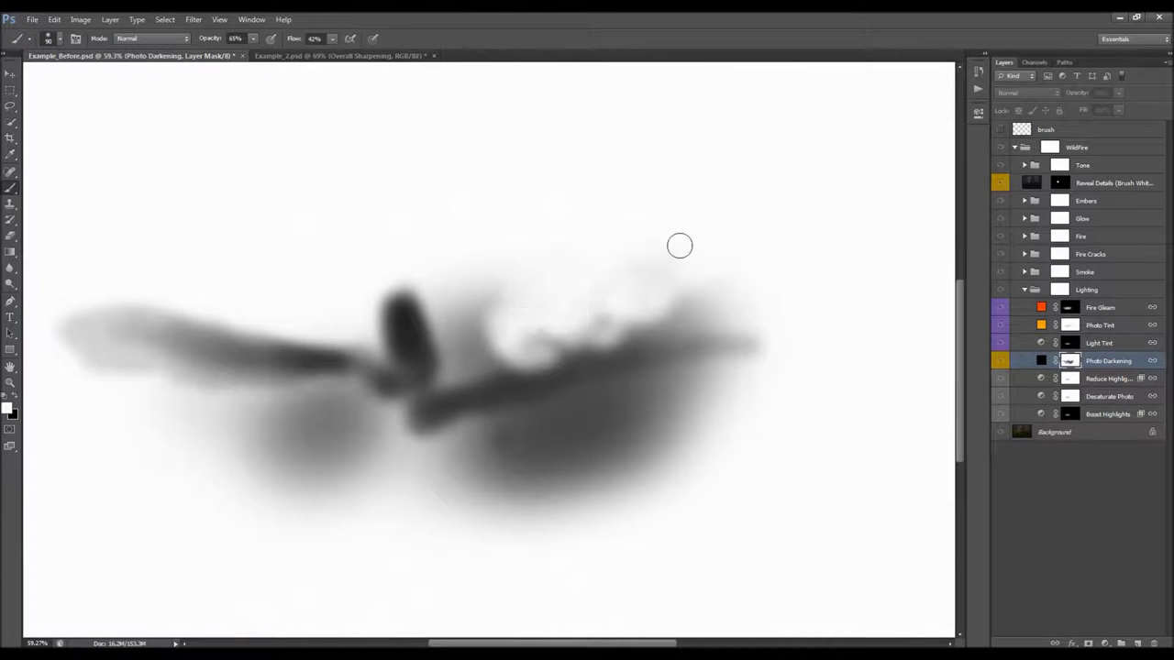
Step: Return from the mask-only view to the image and set the Photo Darkening layer's opacity to 80%
{"action": "left_click", "coordinate": [1069, 360], "text": "alt"}
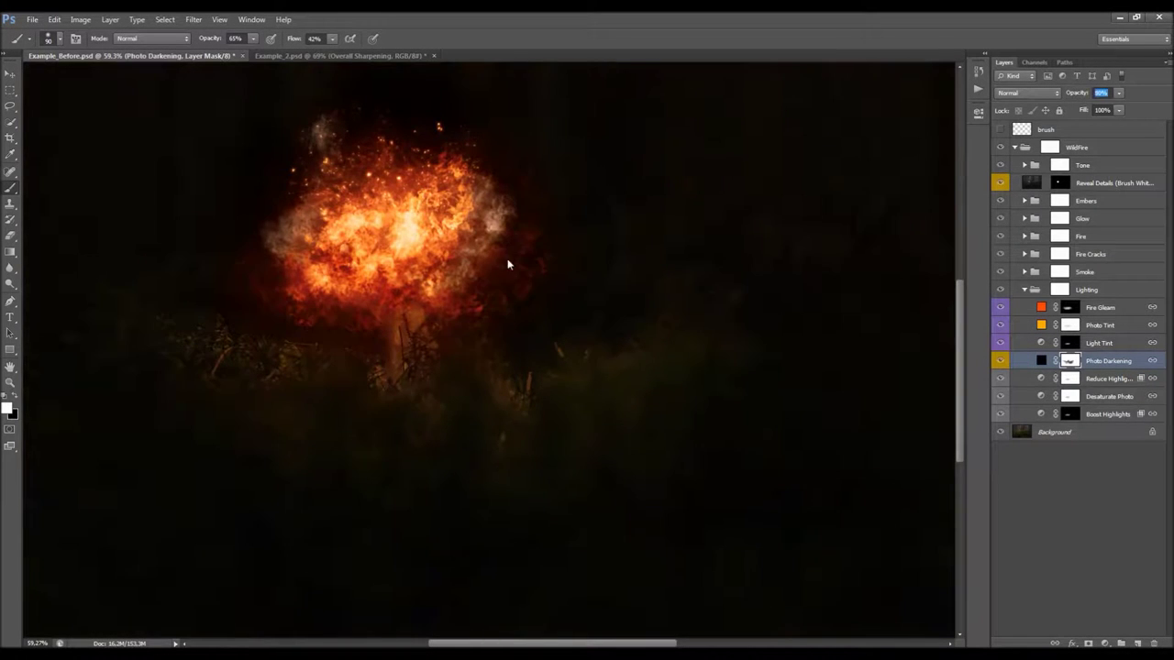
{"action": "key", "text": "Return"}
{"action": "scroll", "coordinate": [561, 268], "scroll_direction": "down", "scroll_amount": 4}
{"action": "scroll", "coordinate": [507, 335], "scroll_direction": "up", "scroll_amount": 3}
{"action": "scroll", "coordinate": [507, 365], "scroll_direction": "up", "scroll_amount": 1}
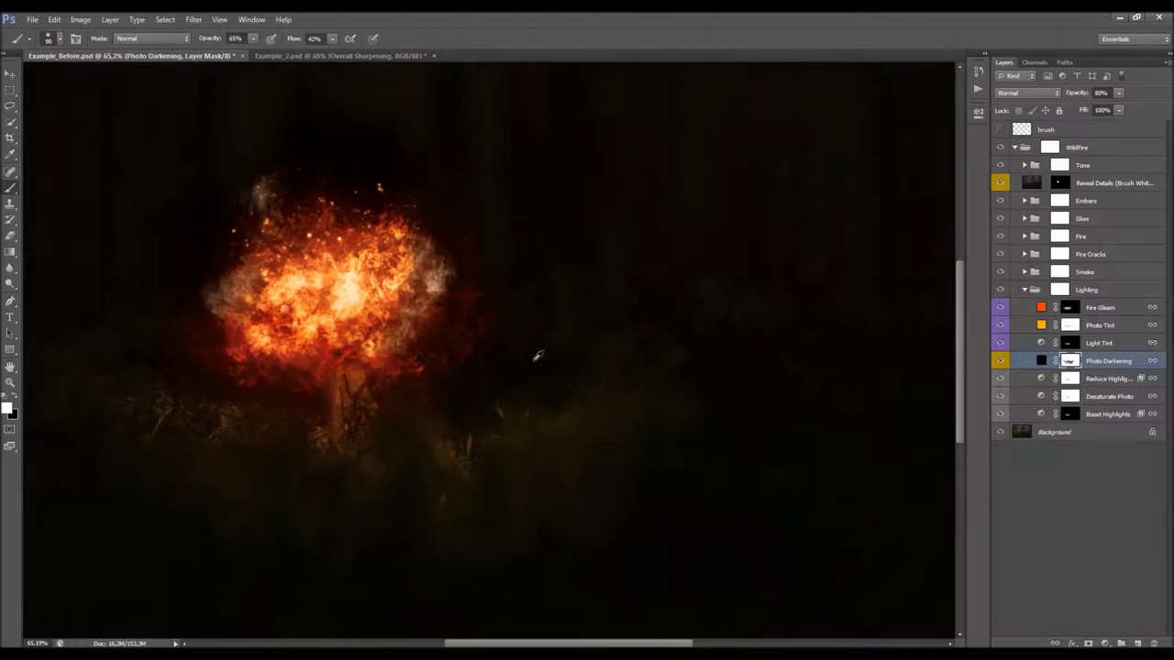
Step: With a 150 px white brush, paint darkness back over the background and grass tops to the right of the trunk
{"action": "key", "text": "bracketright"}
{"action": "key", "text": "bracketright"}
{"action": "key", "text": "bracketright"}
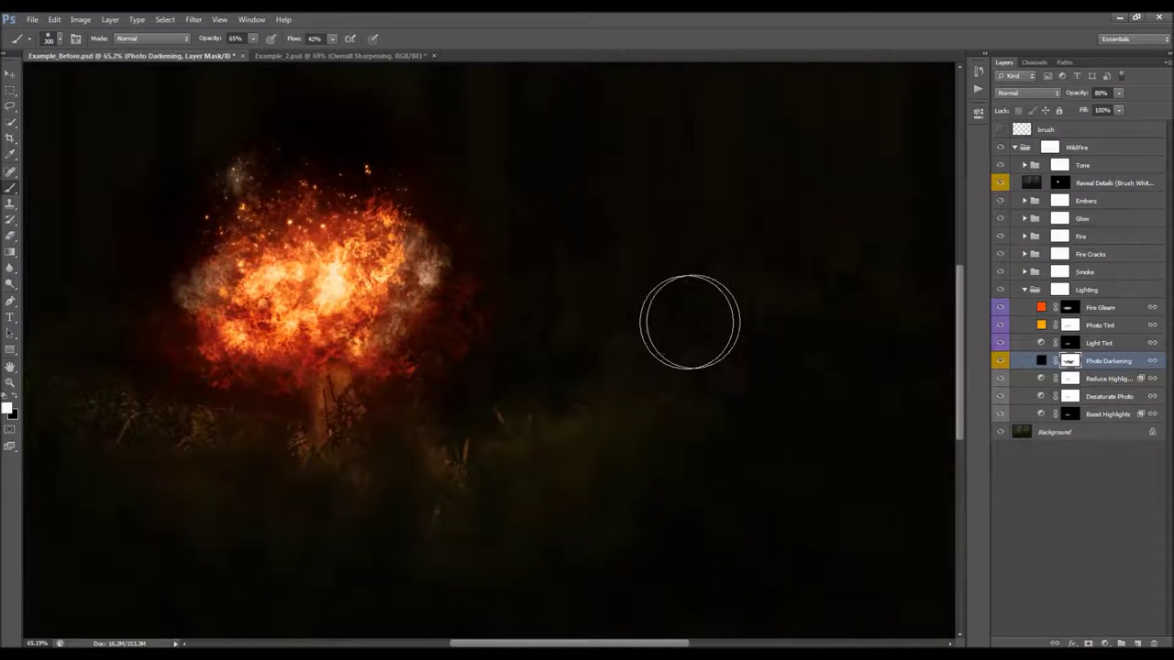
{"action": "scroll", "coordinate": [516, 358], "scroll_direction": "up", "scroll_amount": 1}
{"action": "key", "text": "bracketleft"}
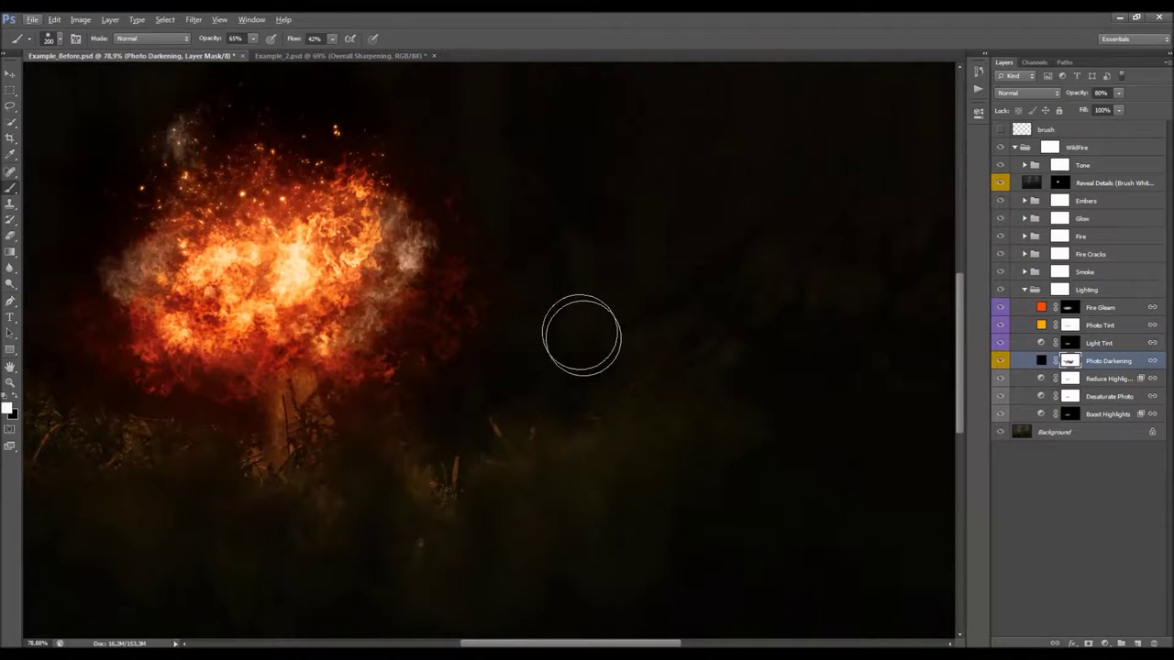
{"action": "key", "text": "bracketleft"}
{"action": "key", "text": "bracketleft"}
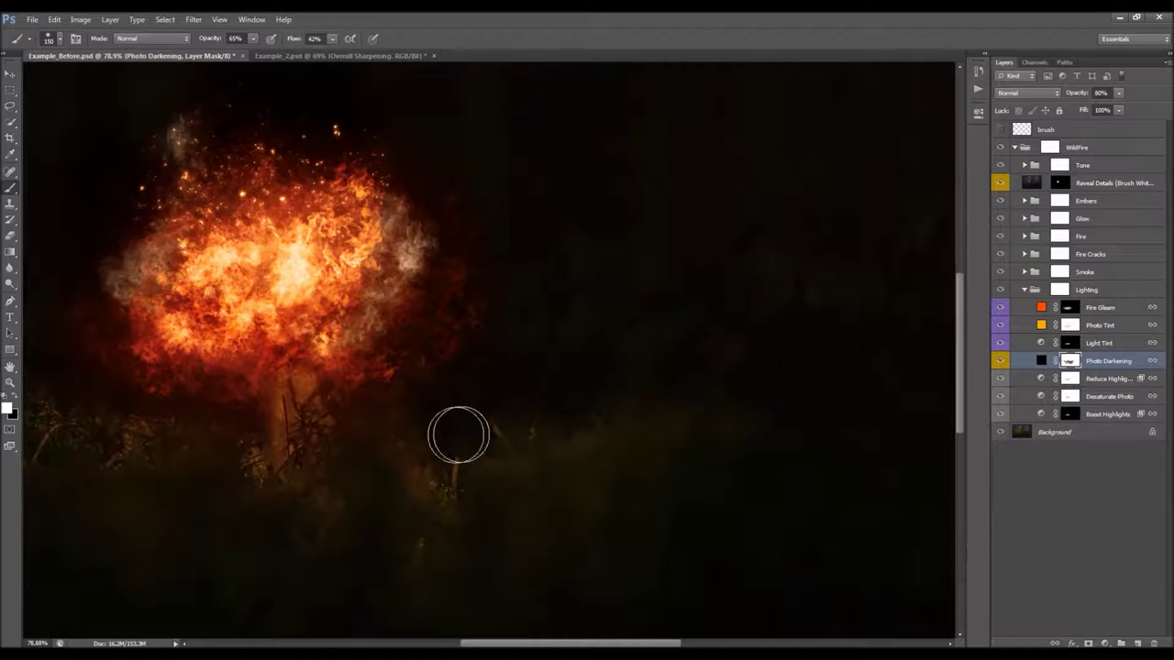
Step: Set the white brush to 600 px, 33% opacity and 27% flow, and softly darken the ground below the trunk
{"action": "left_click_drag", "start_coordinate": [565, 645], "coordinate": [459, 644]}
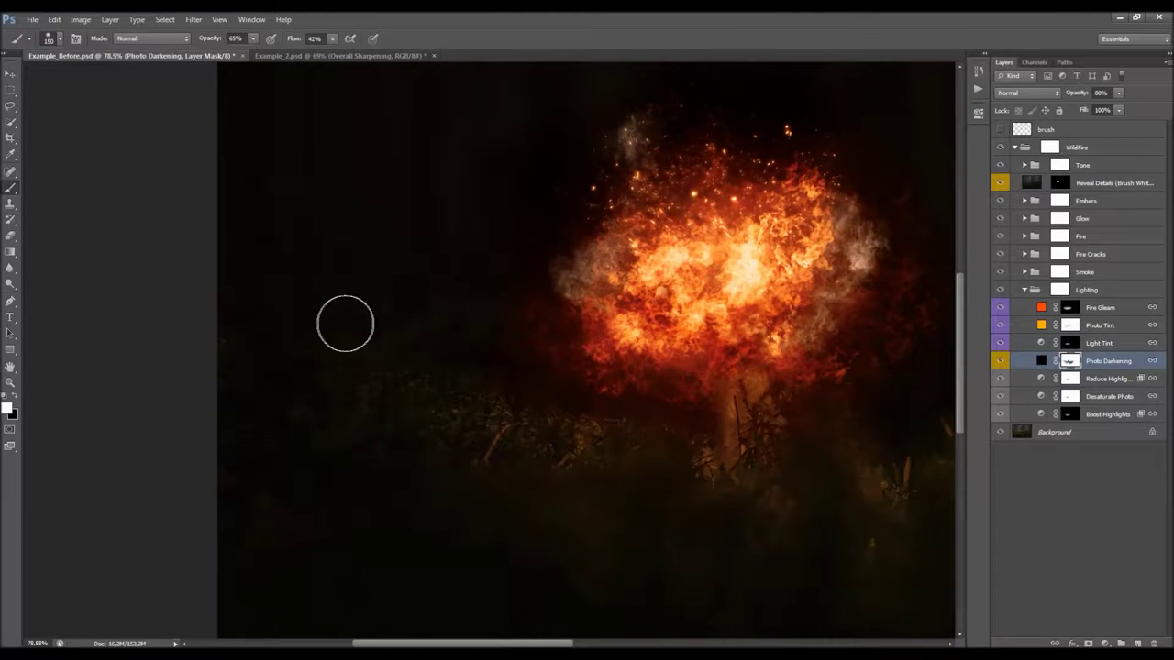
{"action": "scroll", "coordinate": [189, 471], "scroll_direction": "down", "scroll_amount": 4}
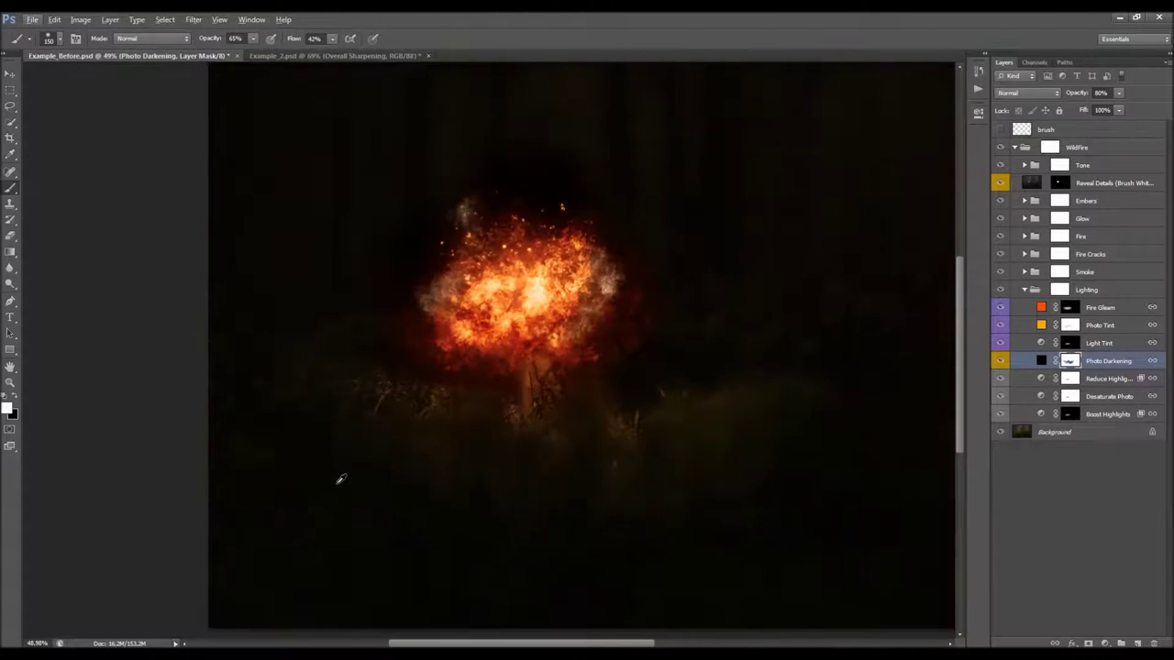
{"action": "key", "text": "bracketright"}
{"action": "key", "text": "bracketright"}
{"action": "key", "text": "bracketright"}
{"action": "key", "text": "bracketright"}
{"action": "key", "text": "bracketright"}
{"action": "key", "text": "bracketright"}
{"action": "key", "text": "bracketright"}
{"action": "key", "text": "bracketright"}
{"action": "key", "text": "bracketright"}
{"action": "key", "text": "bracketleft"}
{"action": "key", "text": "bracketleft"}
{"action": "left_click_drag", "start_coordinate": [218, 37], "coordinate": [197, 42]}
{"action": "left_click_drag", "start_coordinate": [305, 42], "coordinate": [286, 42]}
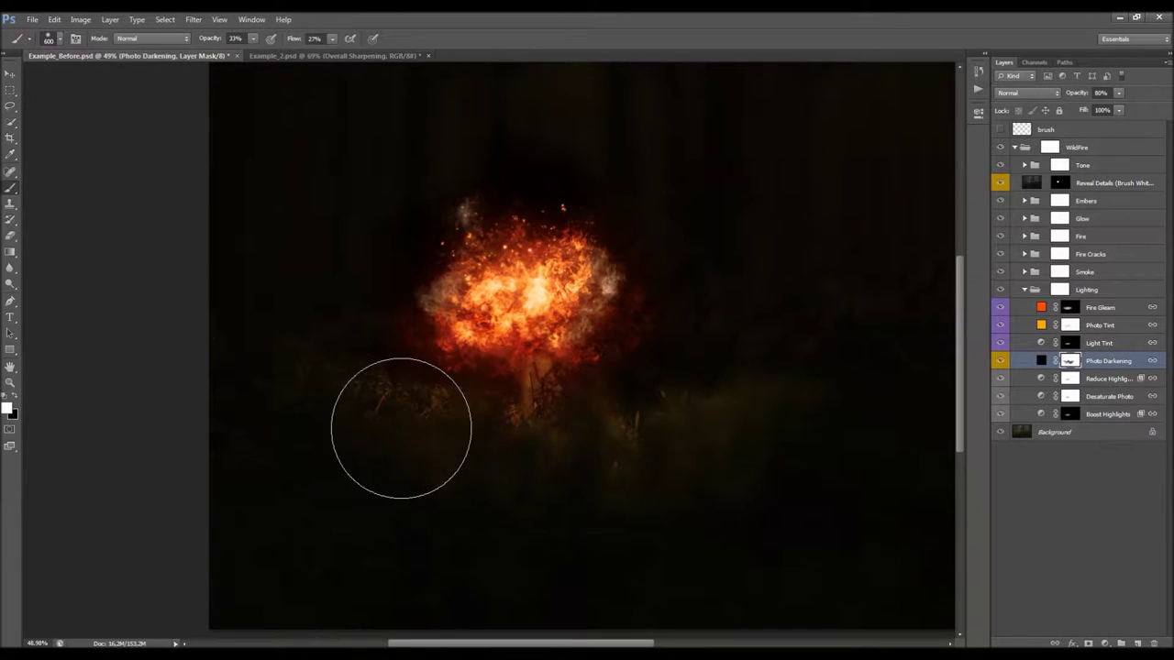
{"action": "mouse_move", "coordinate": [449, 517]}
{"action": "left_mouse_down"}
{"action": "mouse_move", "coordinate": [373, 501]}
{"action": "mouse_move", "coordinate": [350, 481]}
{"action": "mouse_move", "coordinate": [479, 495]}
{"action": "mouse_move", "coordinate": [489, 484]}
{"action": "mouse_move", "coordinate": [556, 496]}
{"action": "left_mouse_up"}
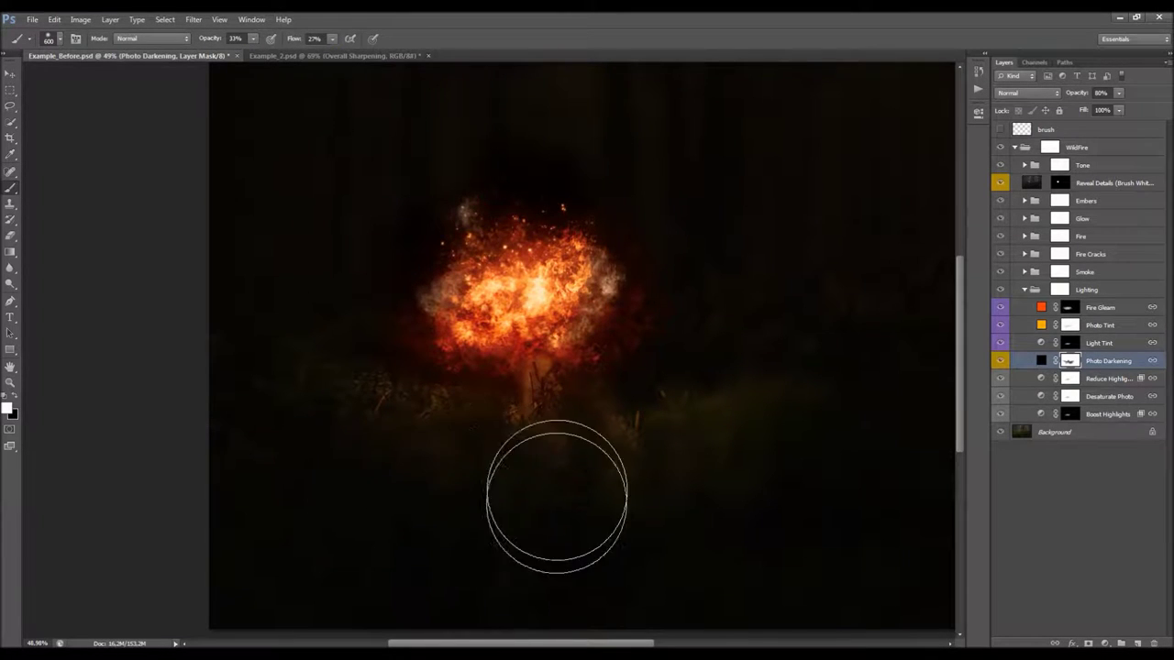
Step: Show the mask alone and use the 600 px white brush at 17% opacity to soften the lower edges of the gray areas
{"action": "left_click", "coordinate": [1066, 364], "text": "alt"}
{"action": "scroll", "coordinate": [785, 320], "scroll_direction": "down", "scroll_amount": 5}
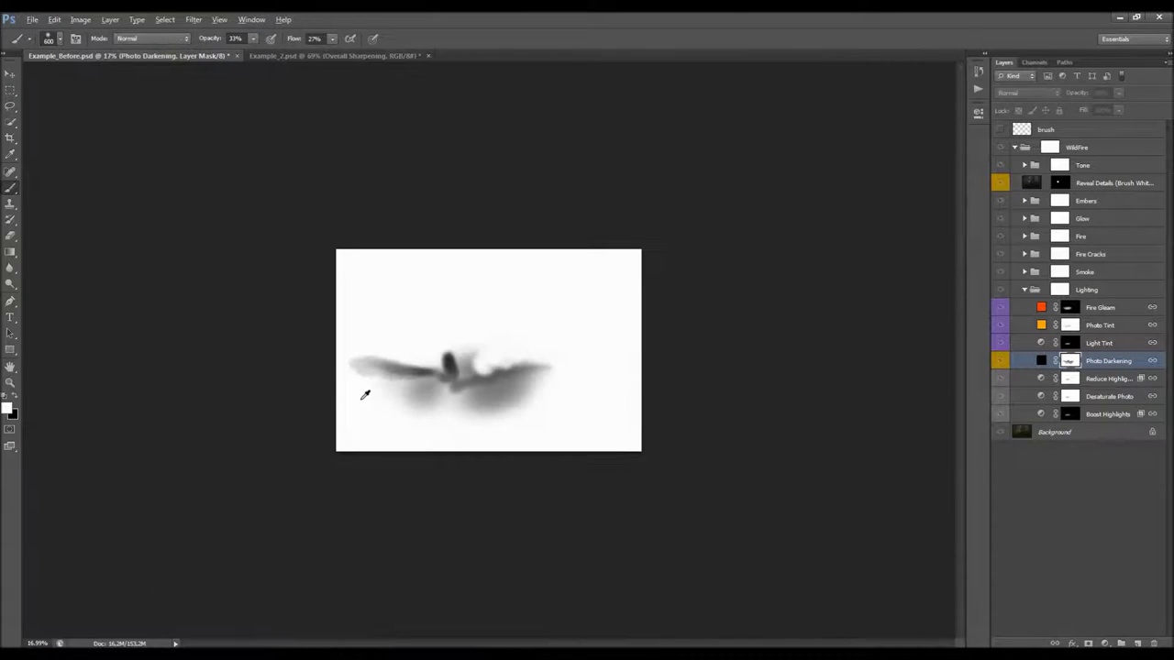
{"action": "scroll", "coordinate": [413, 371], "scroll_direction": "up", "scroll_amount": 5}
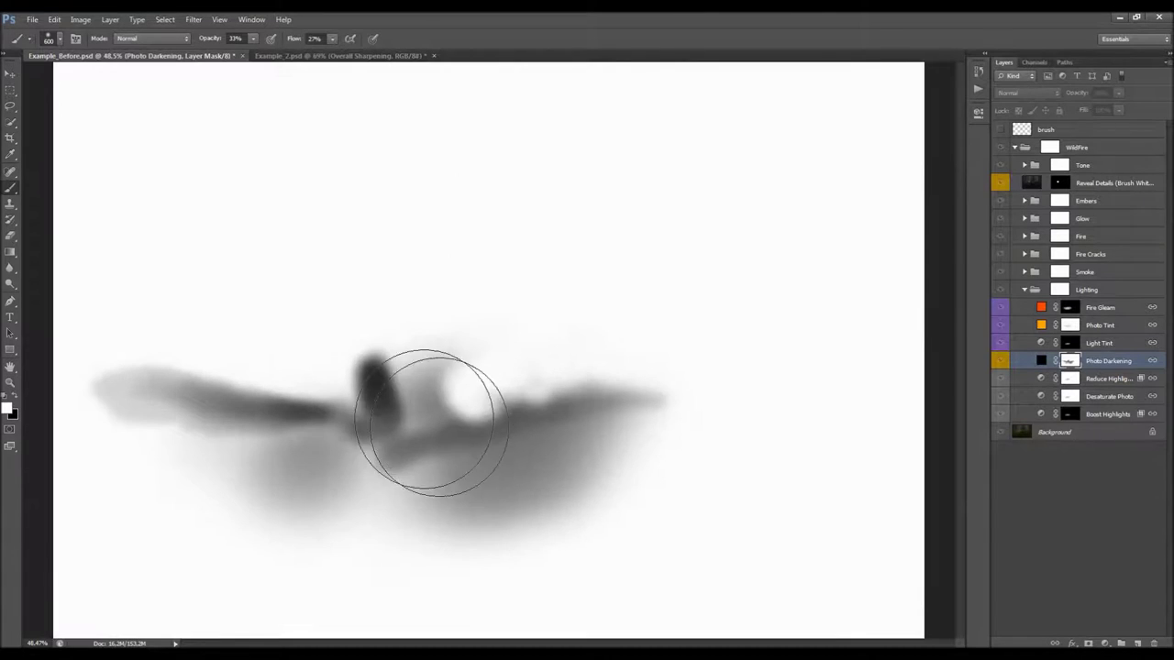
{"action": "key", "text": "v"}
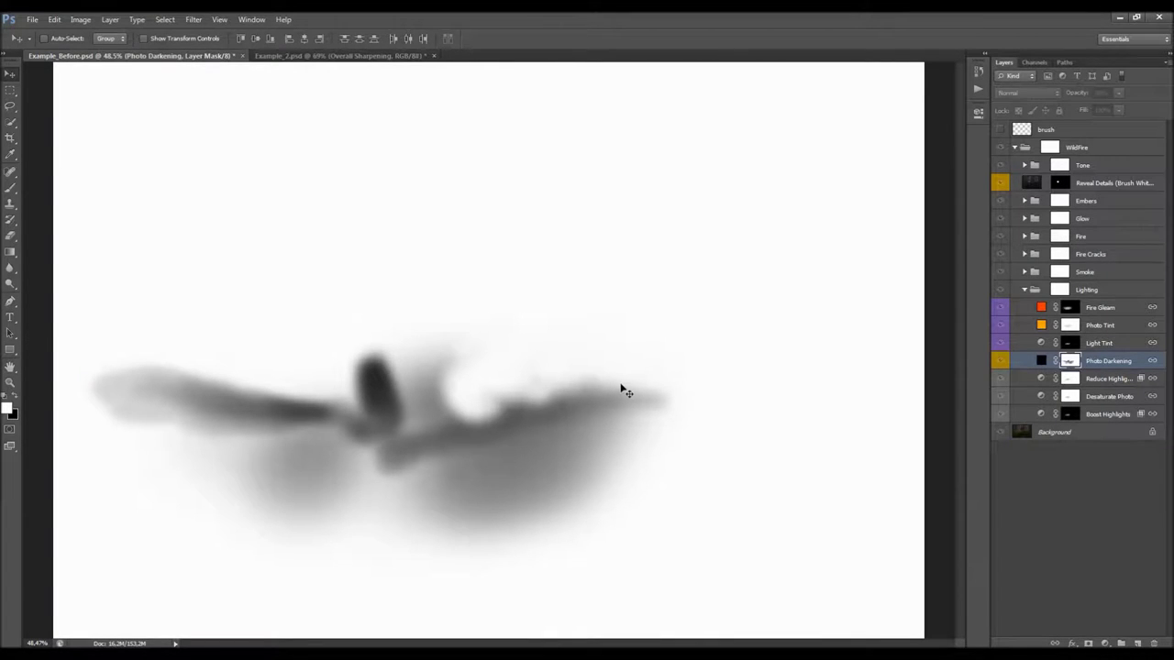
{"action": "key", "text": "b"}
{"action": "left_click", "coordinate": [208, 38]}
{"action": "mouse_move", "coordinate": [564, 505]}
{"action": "left_mouse_down"}
{"action": "mouse_move", "coordinate": [545, 545]}
{"action": "mouse_move", "coordinate": [569, 527]}
{"action": "mouse_move", "coordinate": [563, 515]}
{"action": "mouse_move", "coordinate": [603, 522]}
{"action": "mouse_move", "coordinate": [540, 548]}
{"action": "mouse_move", "coordinate": [445, 556]}
{"action": "left_mouse_up"}
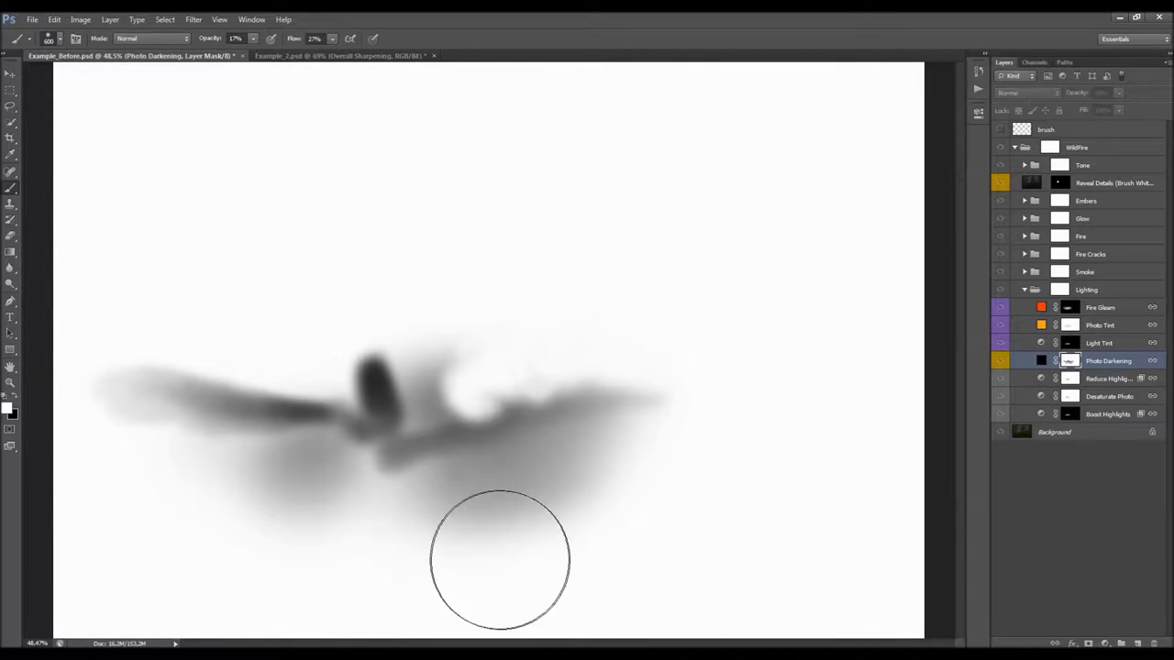
Step: Return to the full image and set the Photo Darkening layer's opacity to 70%
{"action": "left_click", "coordinate": [1068, 363], "text": "alt"}
{"action": "key", "text": "v"}
{"action": "scroll", "coordinate": [655, 282], "scroll_direction": "down", "scroll_amount": 2}
{"action": "scroll", "coordinate": [196, 322], "scroll_direction": "up", "scroll_amount": 3}
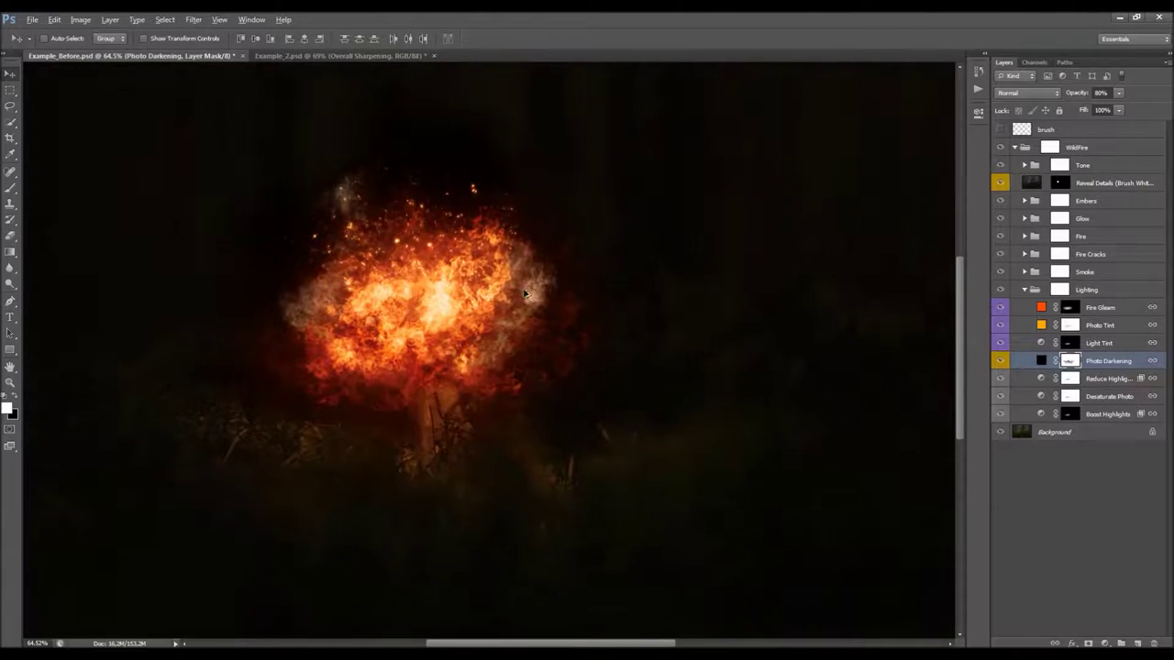
{"action": "key", "text": "Return"}
{"action": "scroll", "coordinate": [628, 313], "scroll_direction": "down", "scroll_amount": 3}
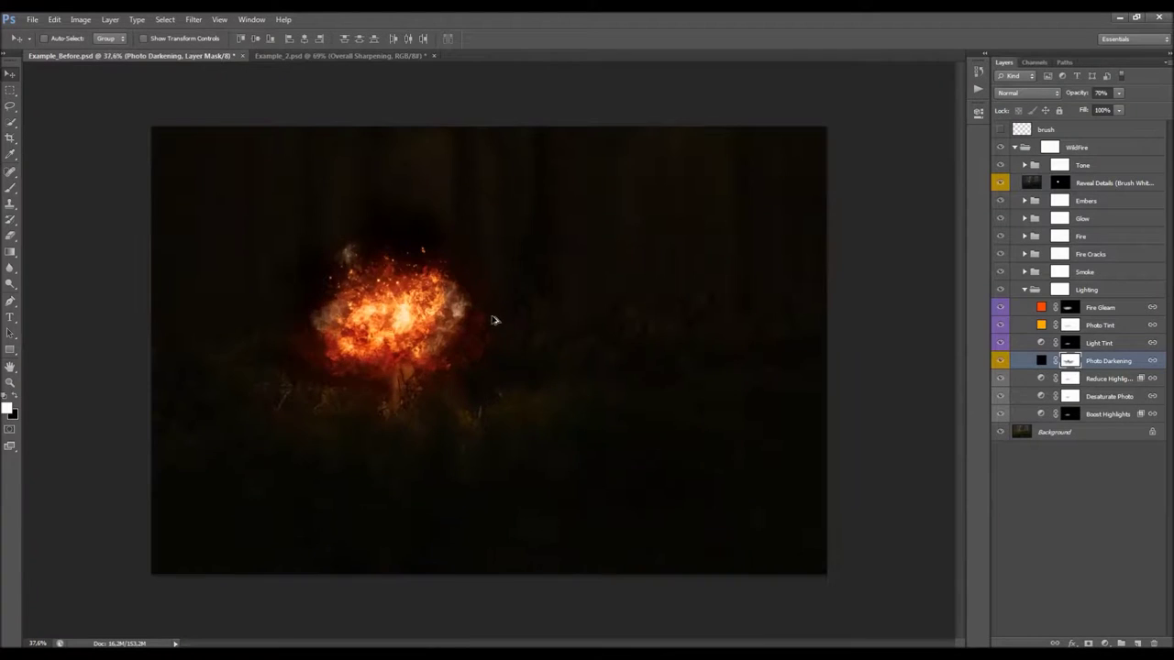
Step: Compare the image with and without the Photo Darkening layer, and with its mask disabled and enabled
{"action": "left_click", "coordinate": [999, 360]}
{"action": "left_click", "coordinate": [1000, 361]}
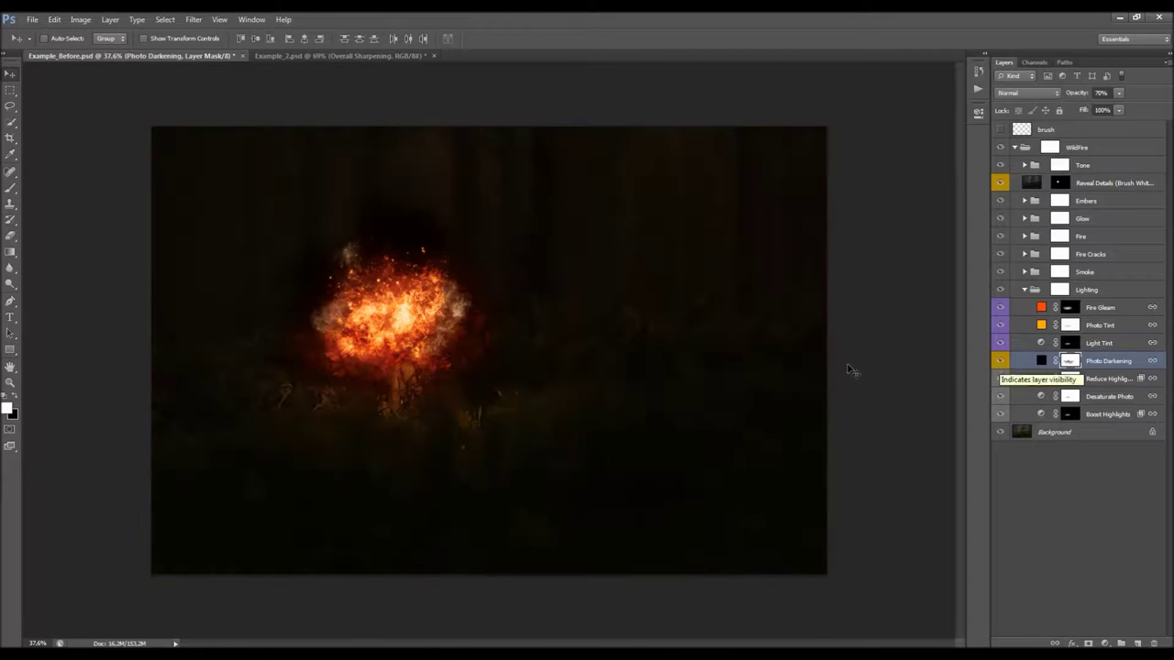
{"action": "scroll", "coordinate": [314, 344], "scroll_direction": "up", "scroll_amount": 1}
{"action": "key", "text": "alt"}
{"action": "left_click", "coordinate": [1073, 363], "text": "shift"}
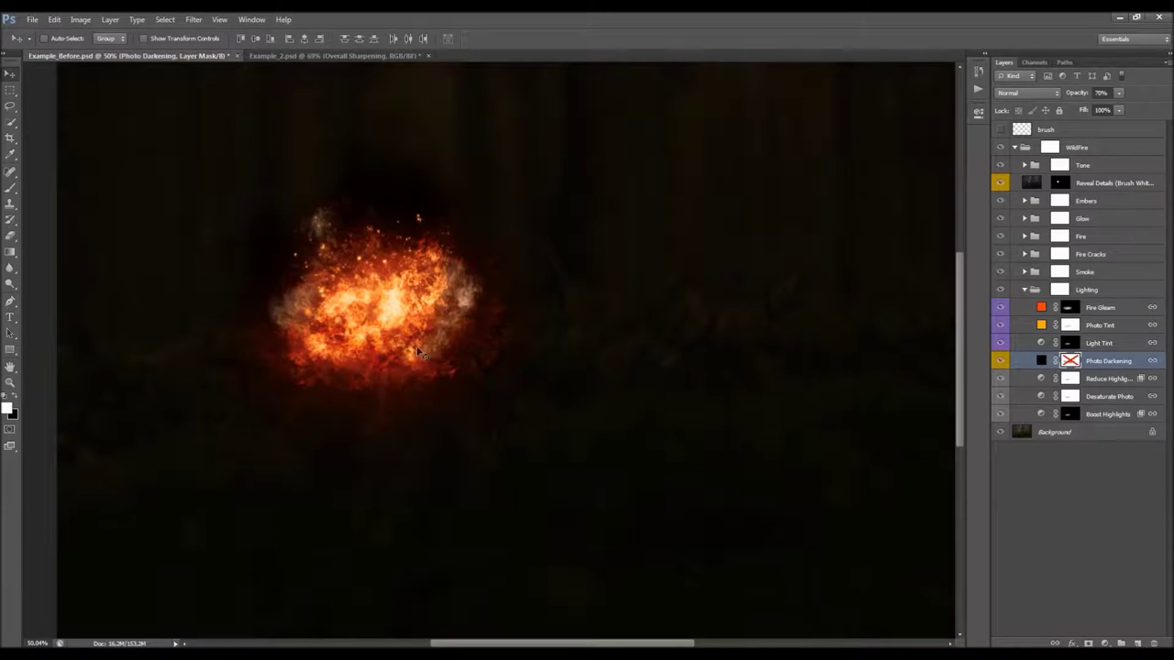
{"action": "left_click", "coordinate": [1071, 362], "text": "shift"}
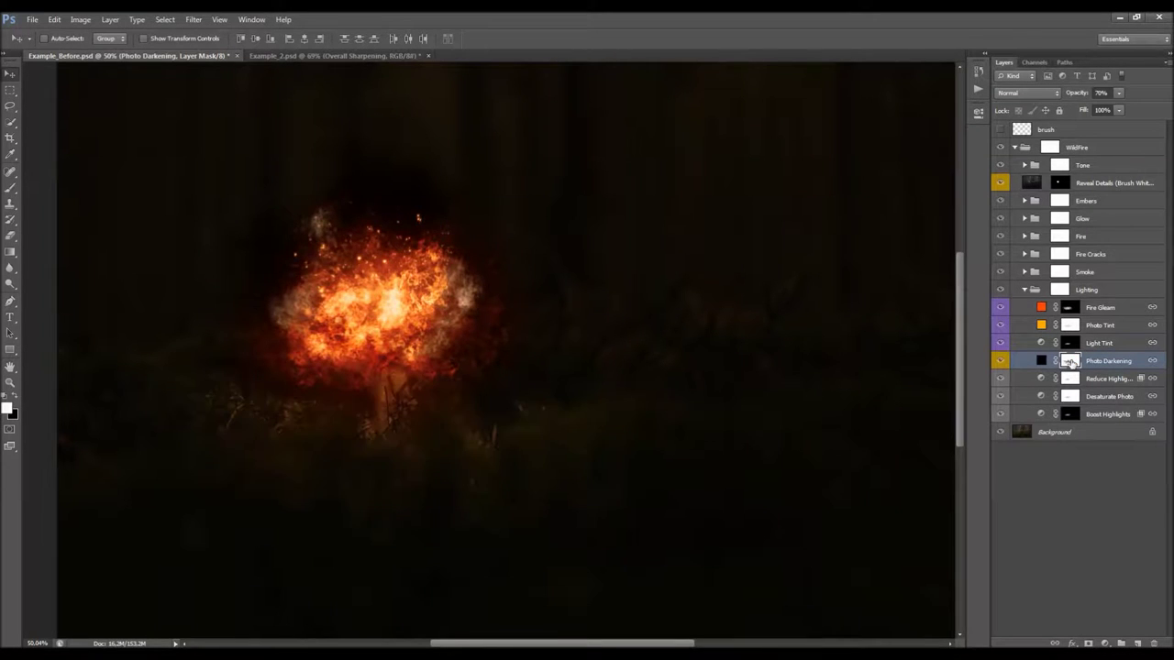
{"action": "scroll", "coordinate": [627, 273], "scroll_direction": "down", "scroll_amount": 2}
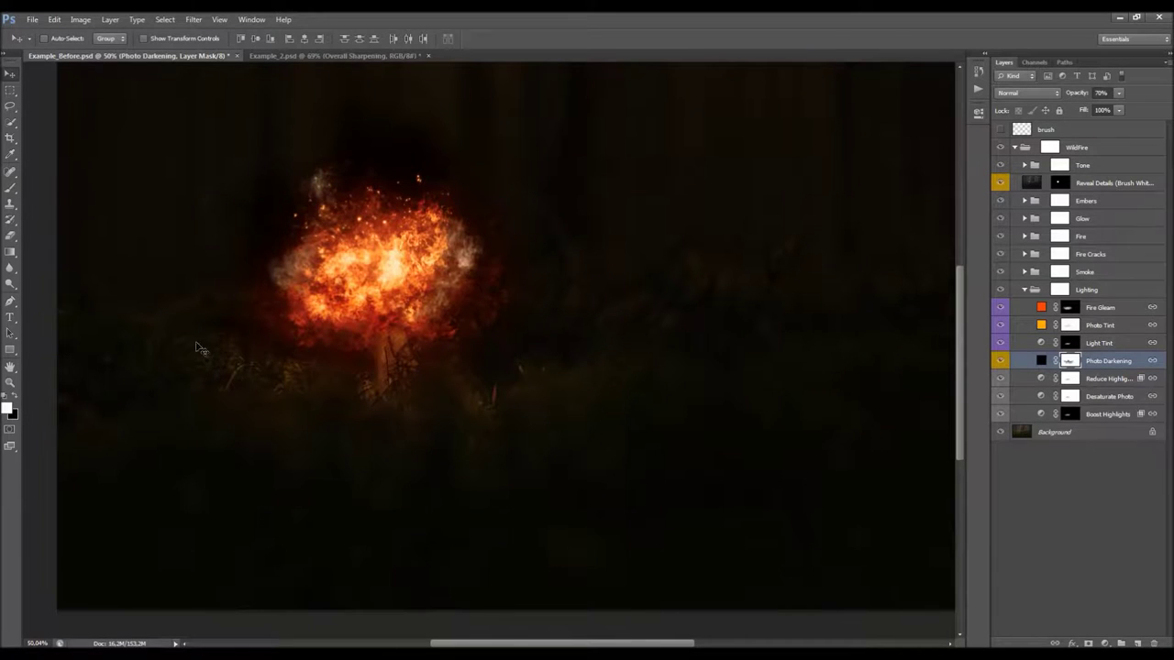
{"action": "scroll", "coordinate": [554, 383], "scroll_direction": "down", "scroll_amount": 1}
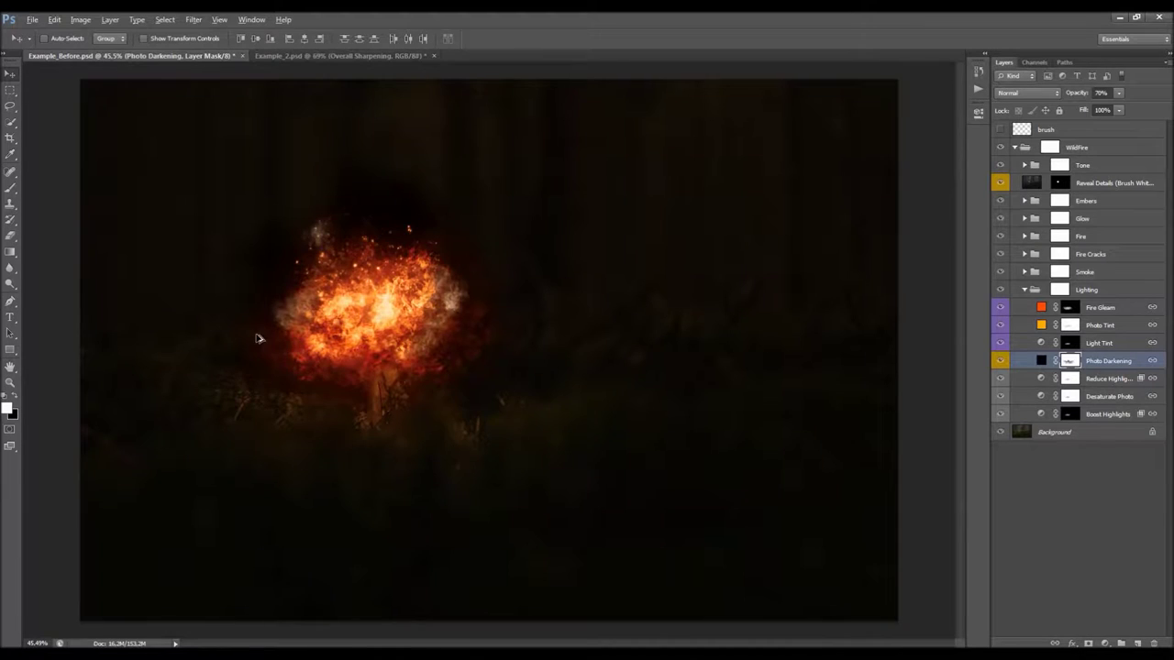
{"action": "scroll", "coordinate": [259, 338], "scroll_direction": "up", "scroll_amount": 2}
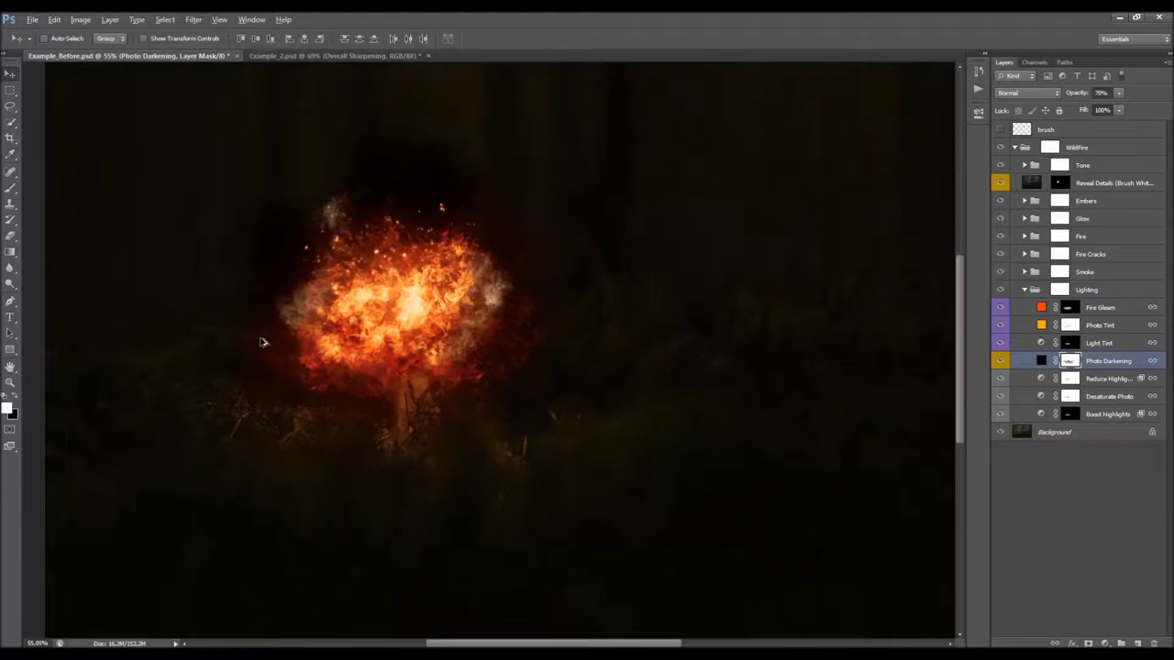
Step: Turn the Light Tint and Photo Tint layers off and on to compare their effect on the image
{"action": "left_click", "coordinate": [1108, 344]}
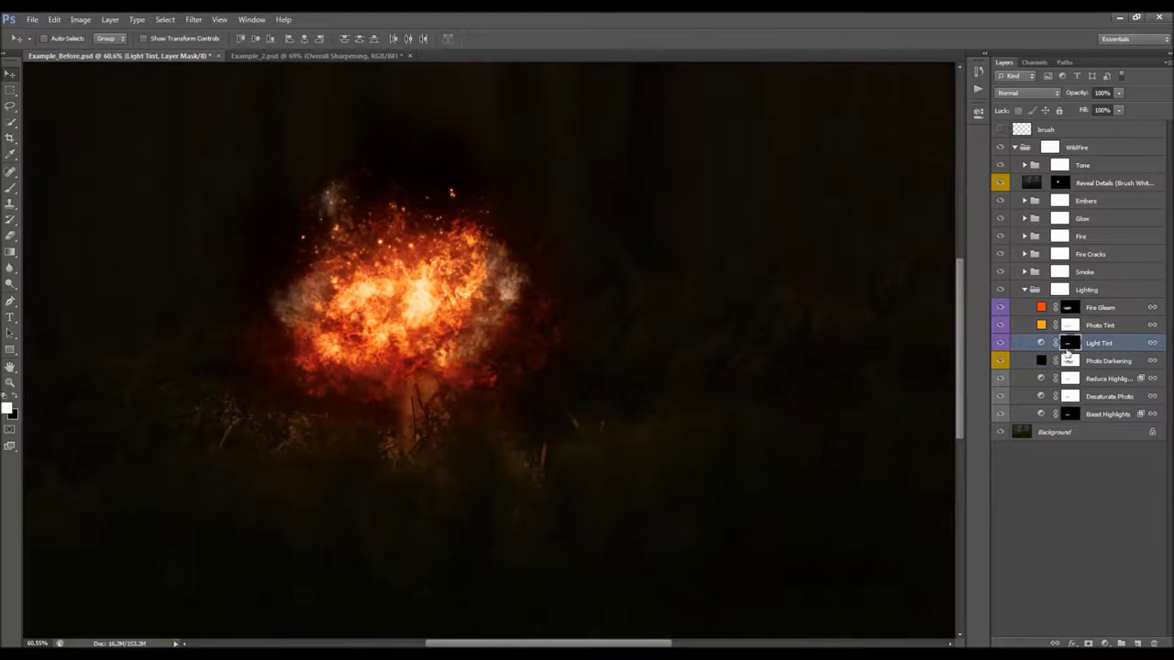
{"action": "left_click", "coordinate": [1003, 344]}
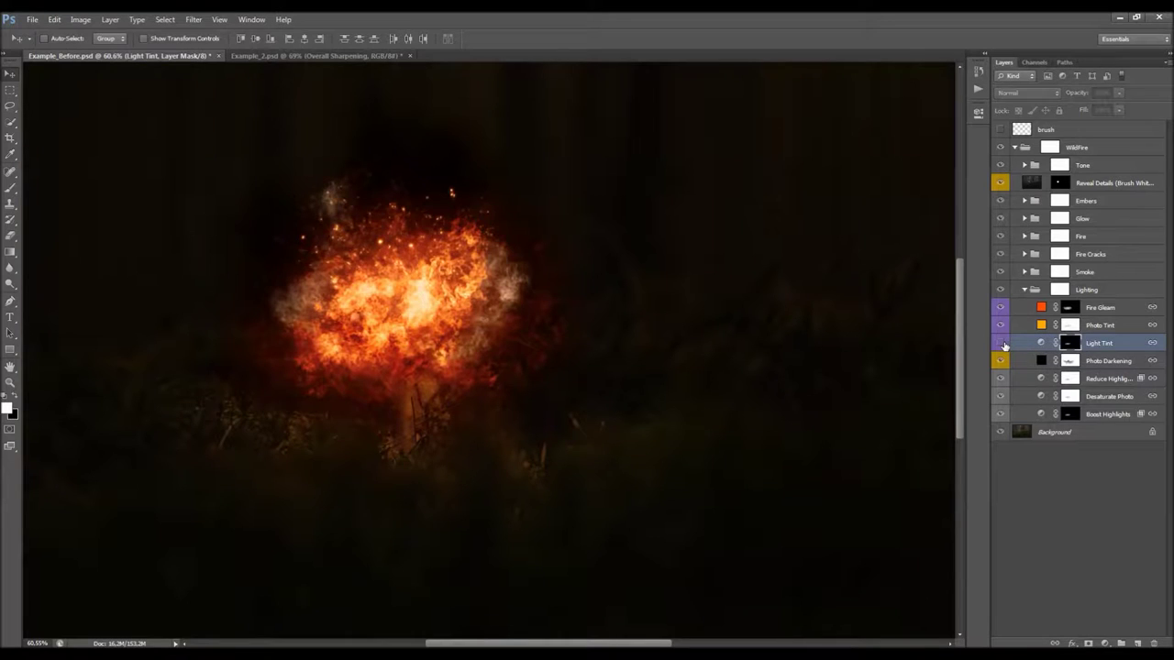
{"action": "left_click", "coordinate": [1003, 344]}
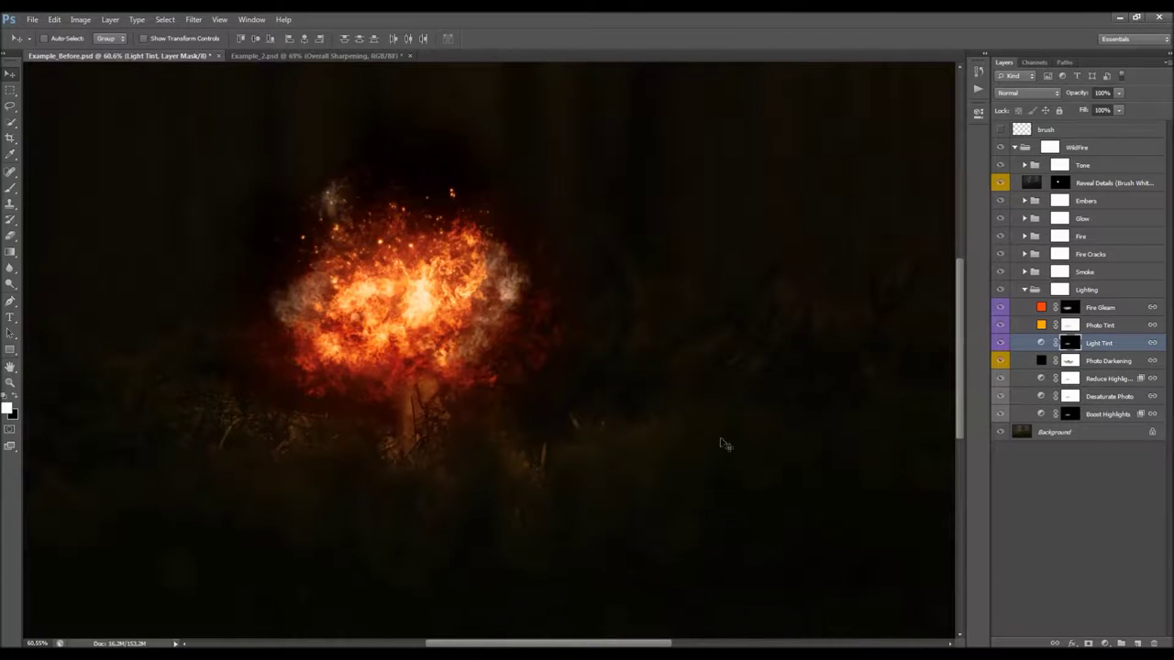
{"action": "left_click", "coordinate": [1114, 332]}
{"action": "left_click", "coordinate": [999, 326]}
{"action": "left_click", "coordinate": [999, 326]}
{"action": "scroll", "coordinate": [507, 301], "scroll_direction": "down", "scroll_amount": 3}
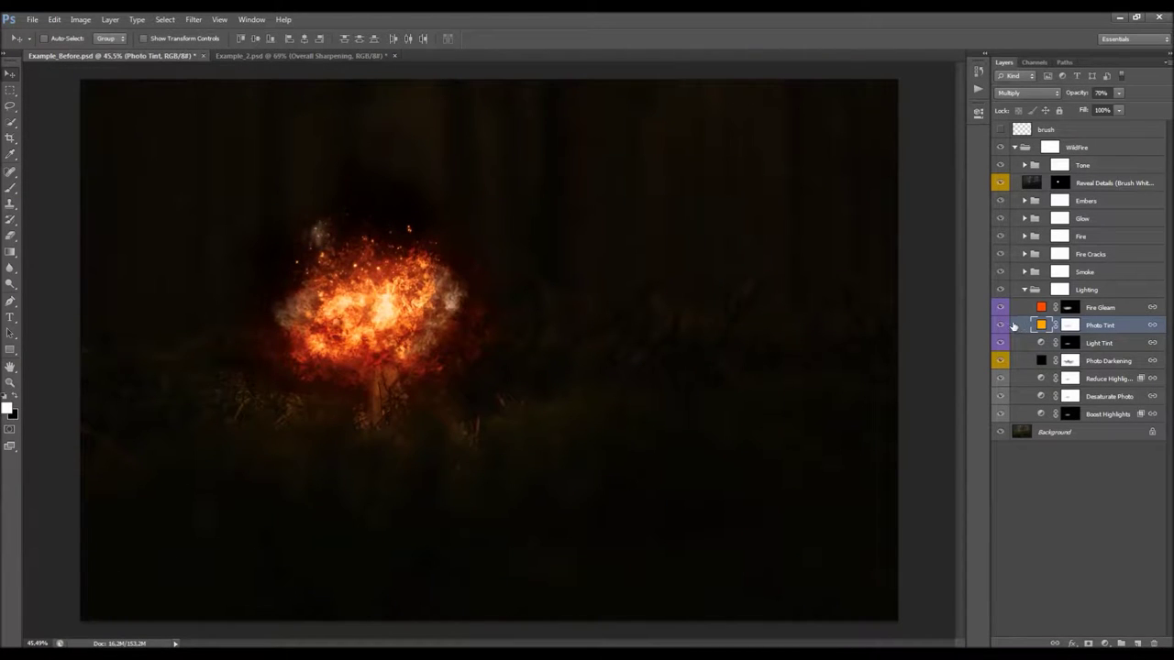
Step: Inspect the Photo Tint layer's fill color without changing it
{"action": "double_click", "coordinate": [1042, 326]}
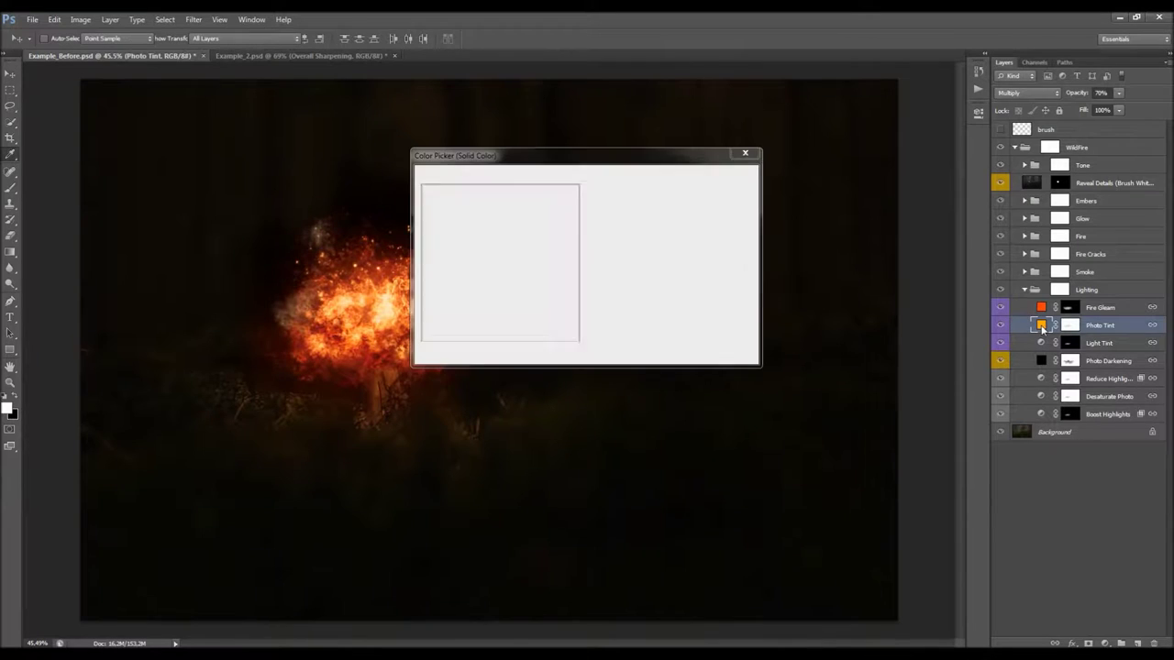
{"action": "left_click_drag", "start_coordinate": [579, 165], "coordinate": [678, 274]}
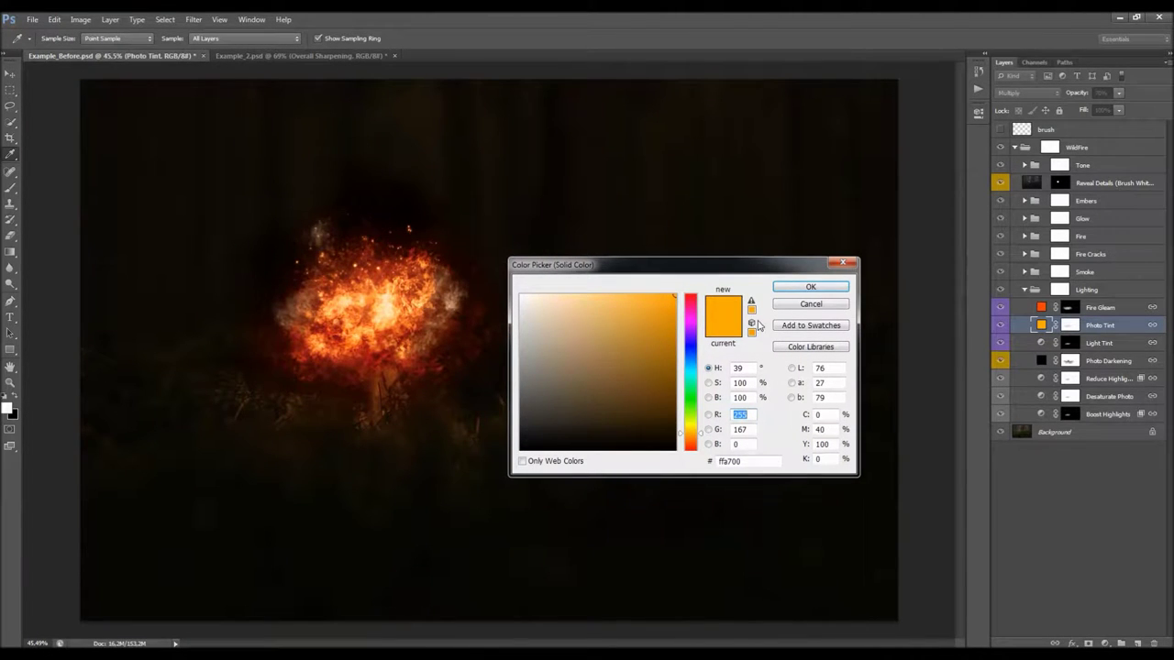
{"action": "left_click", "coordinate": [795, 306]}
Step: Compare the image with and without the Fire Gleam layer, and examine the masks of the tint and gleam layers
{"action": "left_click", "coordinate": [1052, 311]}
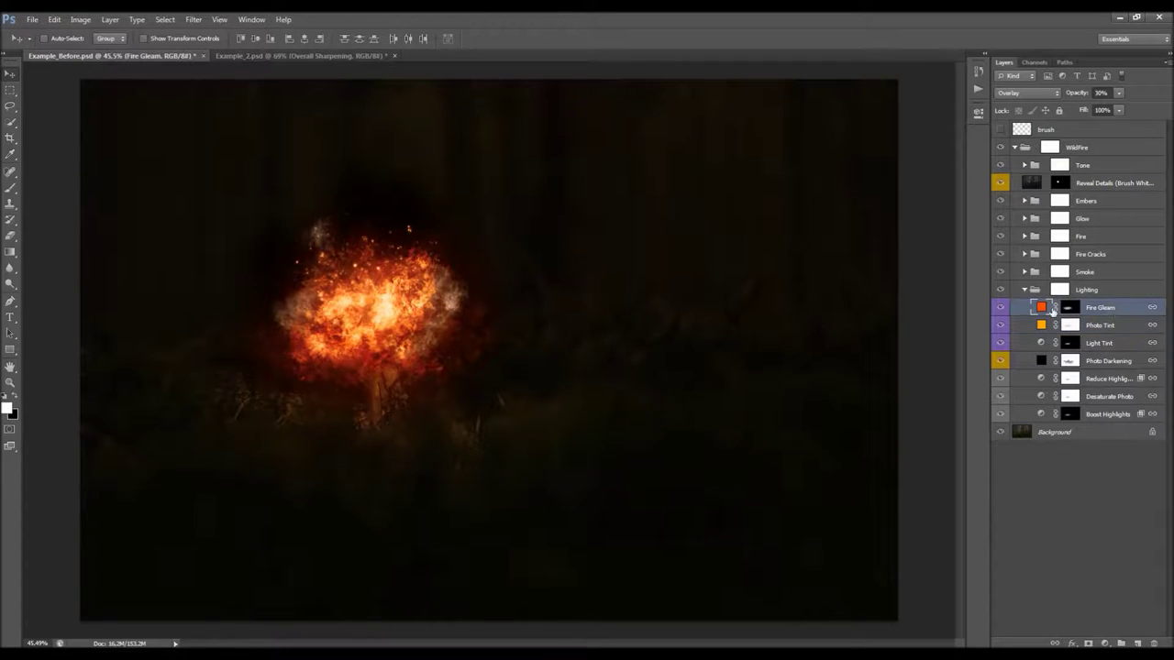
{"action": "left_click", "coordinate": [1000, 305]}
{"action": "left_click", "coordinate": [1000, 305]}
{"action": "scroll", "coordinate": [290, 349], "scroll_direction": "up", "scroll_amount": 2}
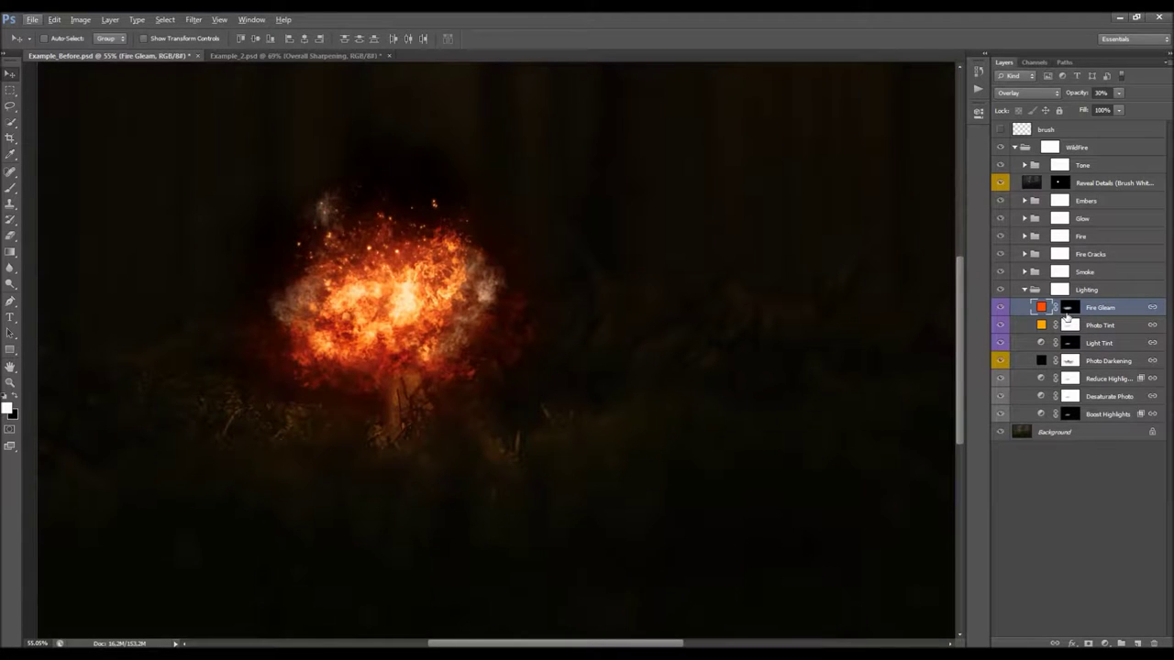
{"action": "left_click", "coordinate": [1116, 328]}
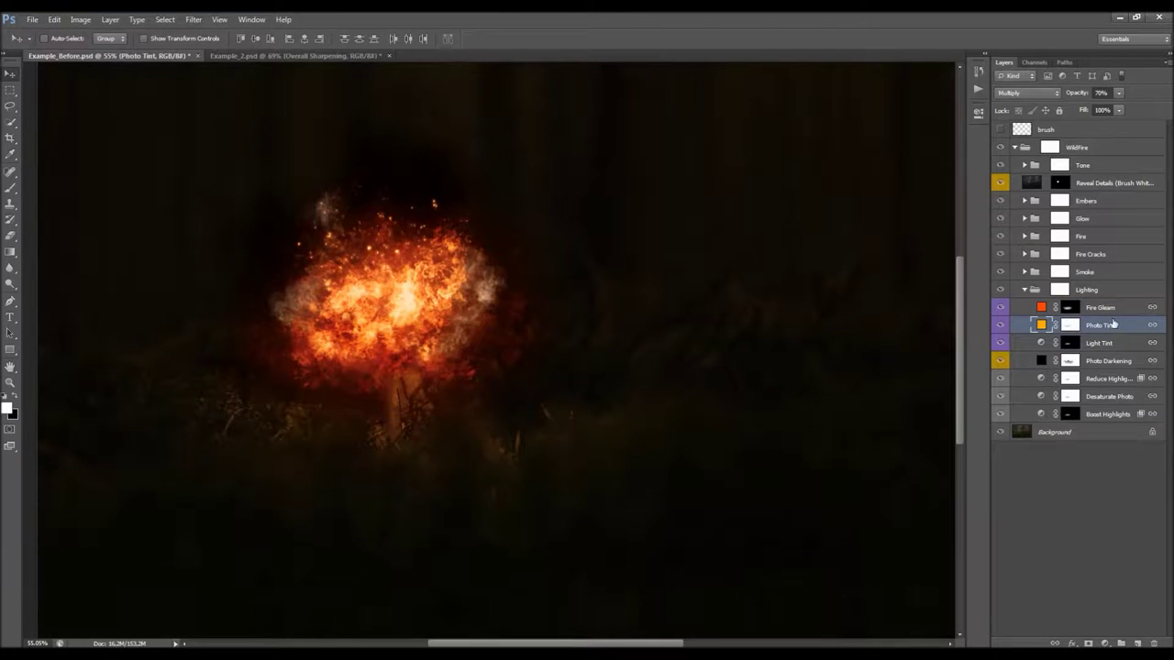
{"action": "left_click", "coordinate": [1108, 308]}
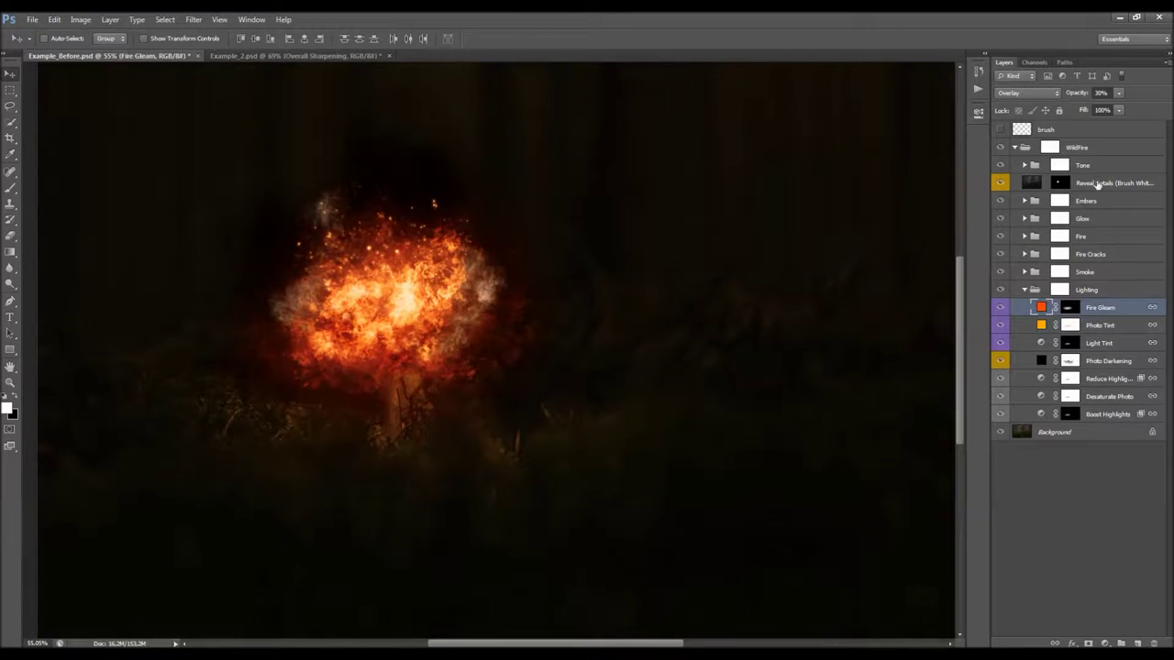
{"action": "left_click", "coordinate": [1069, 308]}
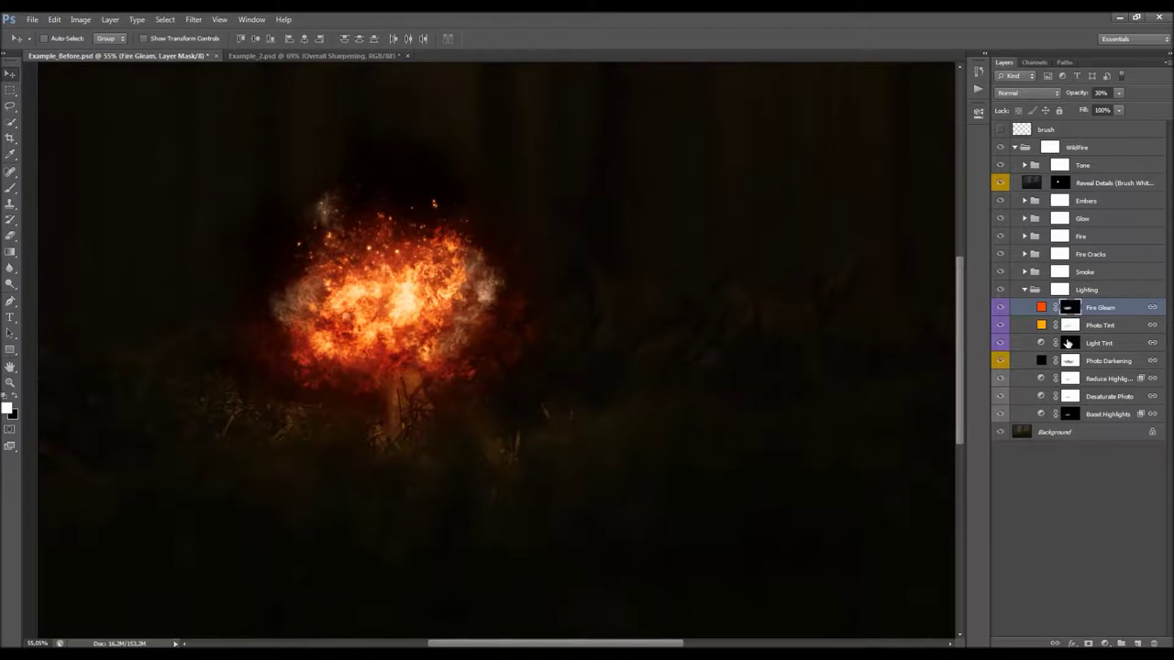
{"action": "left_click", "coordinate": [1068, 342]}
{"action": "left_click", "coordinate": [1069, 310]}
Step: With the Photo Darkening mask selected, run the WildFire set's Update Lighting action to apply that mask to the other lighting layers
{"action": "left_click", "coordinate": [978, 113]}
{"action": "left_click", "coordinate": [942, 106]}
{"action": "left_click", "coordinate": [978, 89]}
{"action": "left_click", "coordinate": [947, 102]}
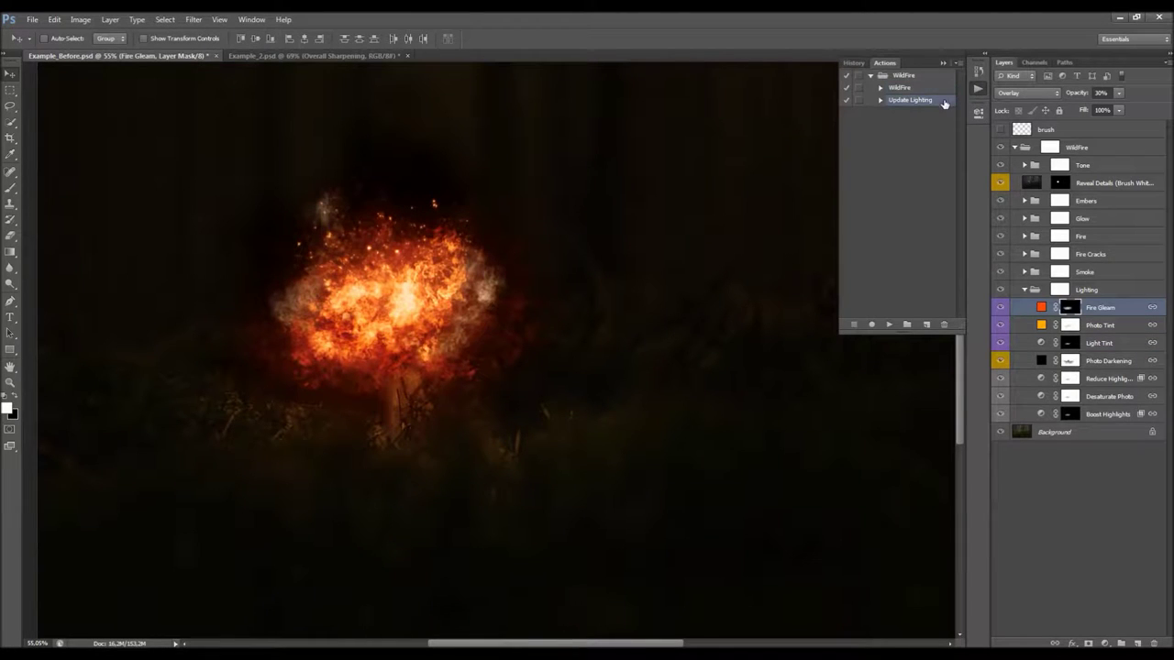
{"action": "left_click", "coordinate": [1069, 362]}
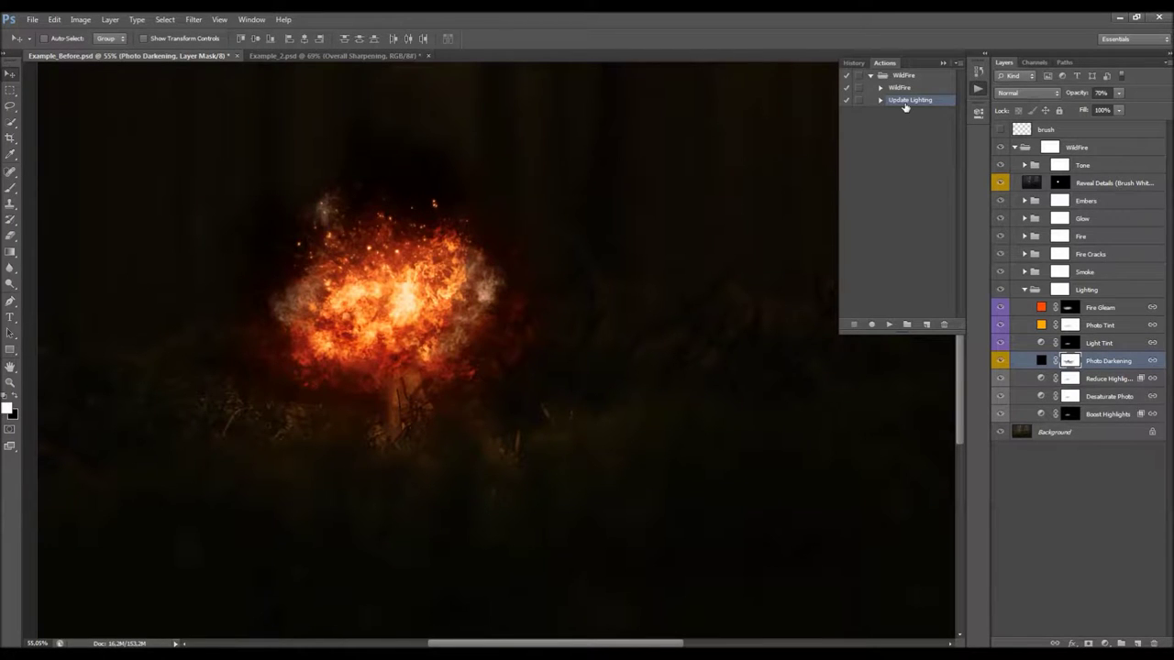
{"action": "left_click", "coordinate": [889, 323]}
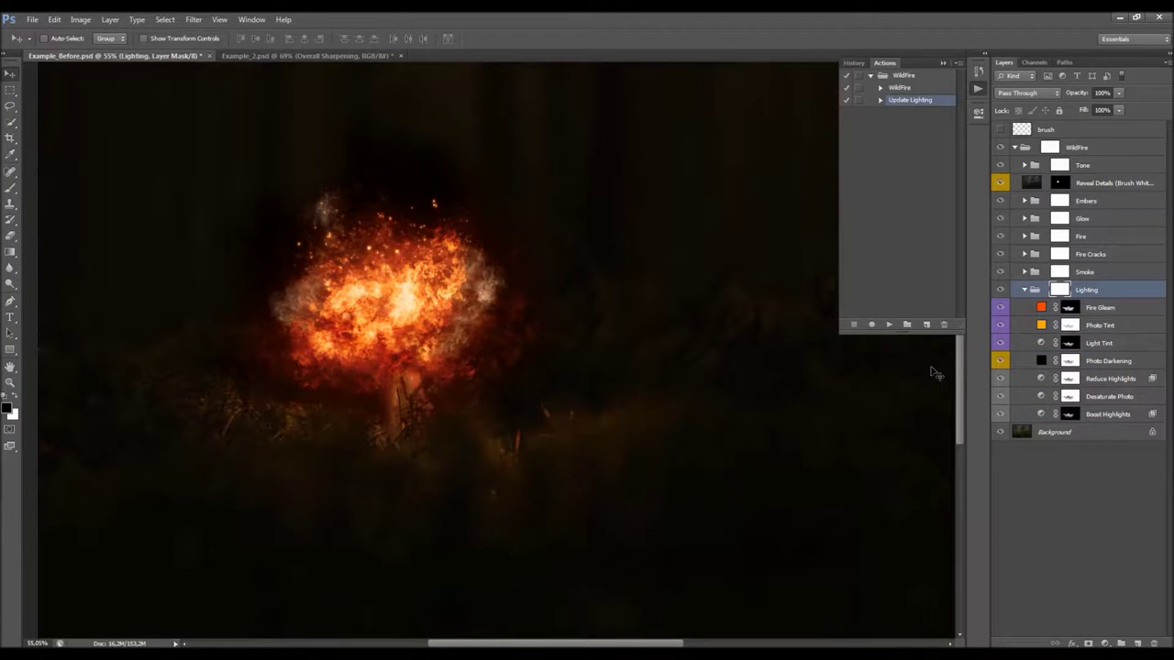
Step: Compare the image with and without the Fire Gleam layer in the Lighting group, examining the ground around the trunk up close
{"action": "scroll", "coordinate": [763, 262], "scroll_direction": "down", "scroll_amount": 2}
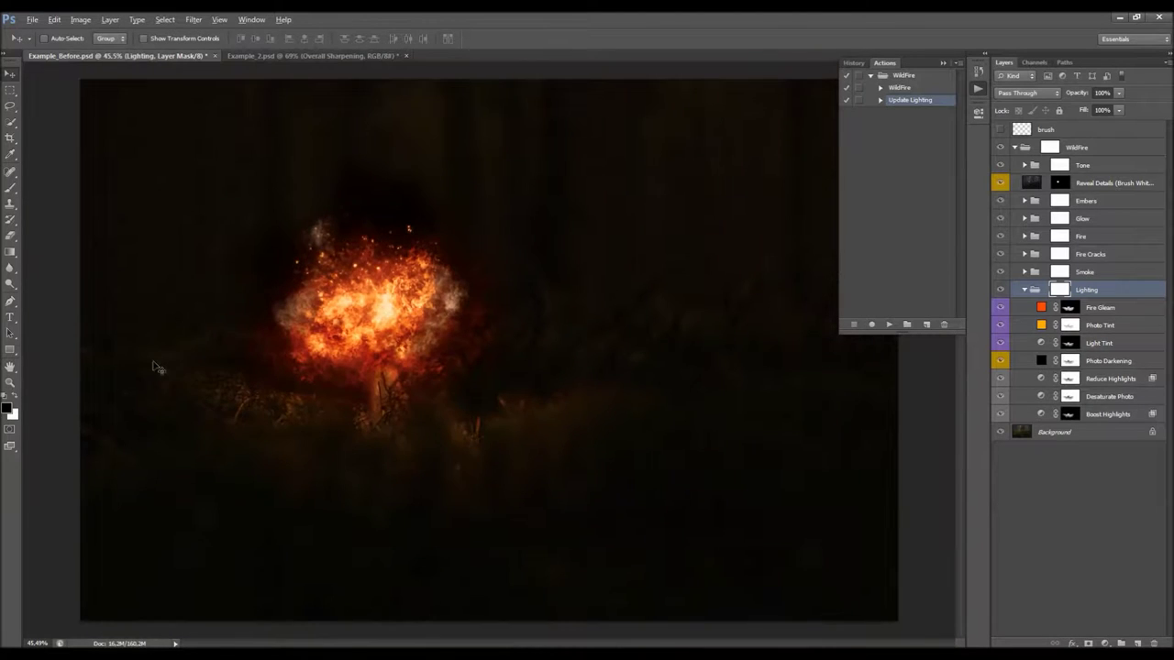
{"action": "scroll", "coordinate": [125, 368], "scroll_direction": "up", "scroll_amount": 3}
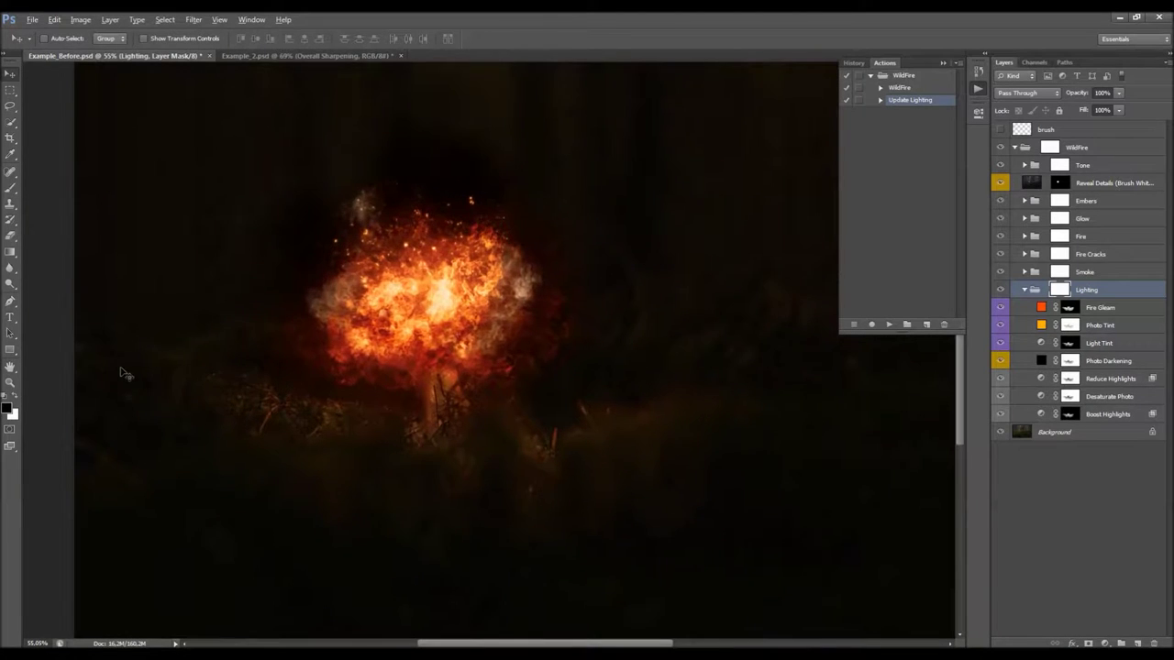
{"action": "left_click", "coordinate": [1083, 309]}
{"action": "left_click", "coordinate": [1065, 359]}
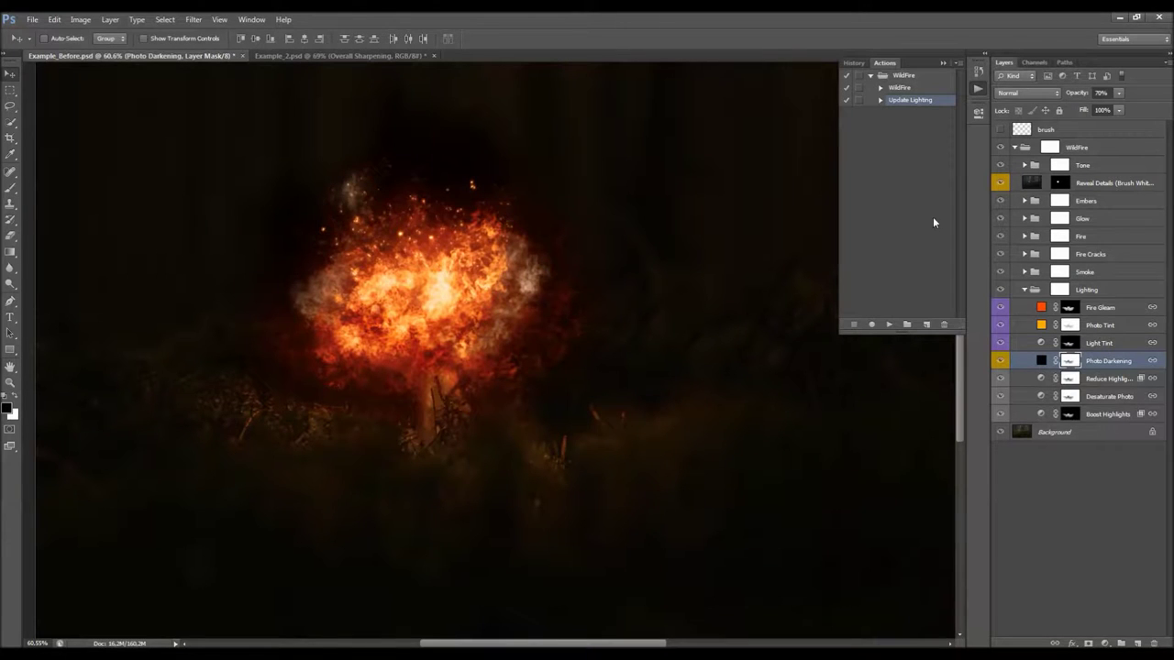
{"action": "left_click", "coordinate": [1098, 308]}
{"action": "left_click", "coordinate": [942, 65]}
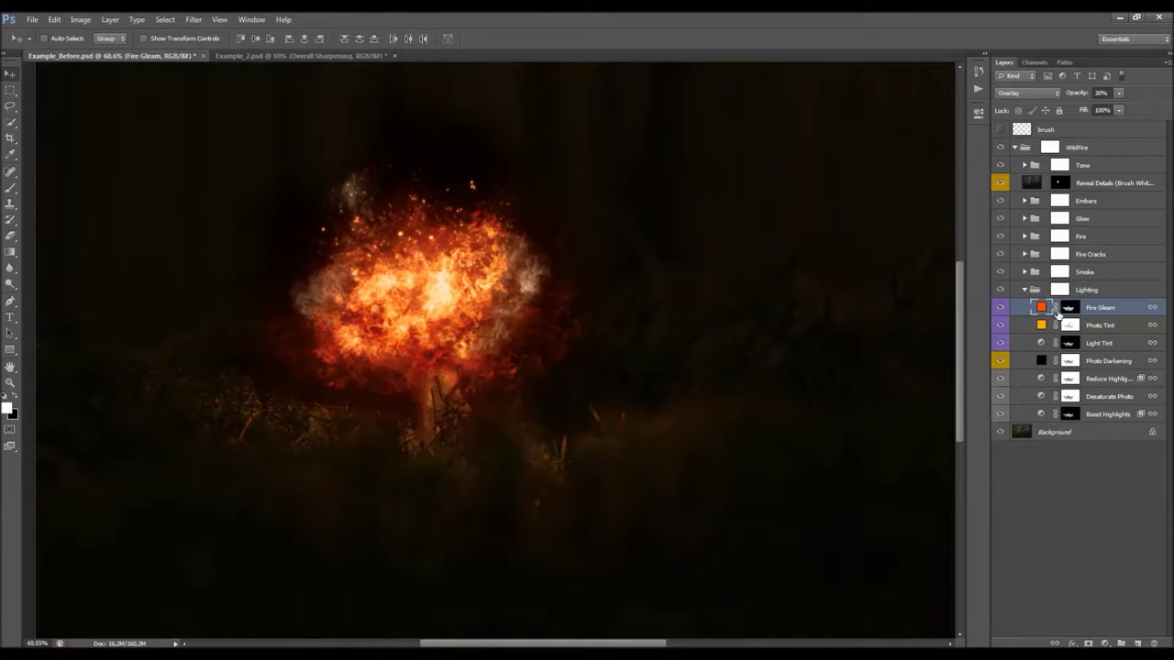
{"action": "left_click", "coordinate": [1002, 309]}
{"action": "left_click", "coordinate": [1002, 309]}
{"action": "scroll", "coordinate": [239, 409], "scroll_direction": "up", "scroll_amount": 5}
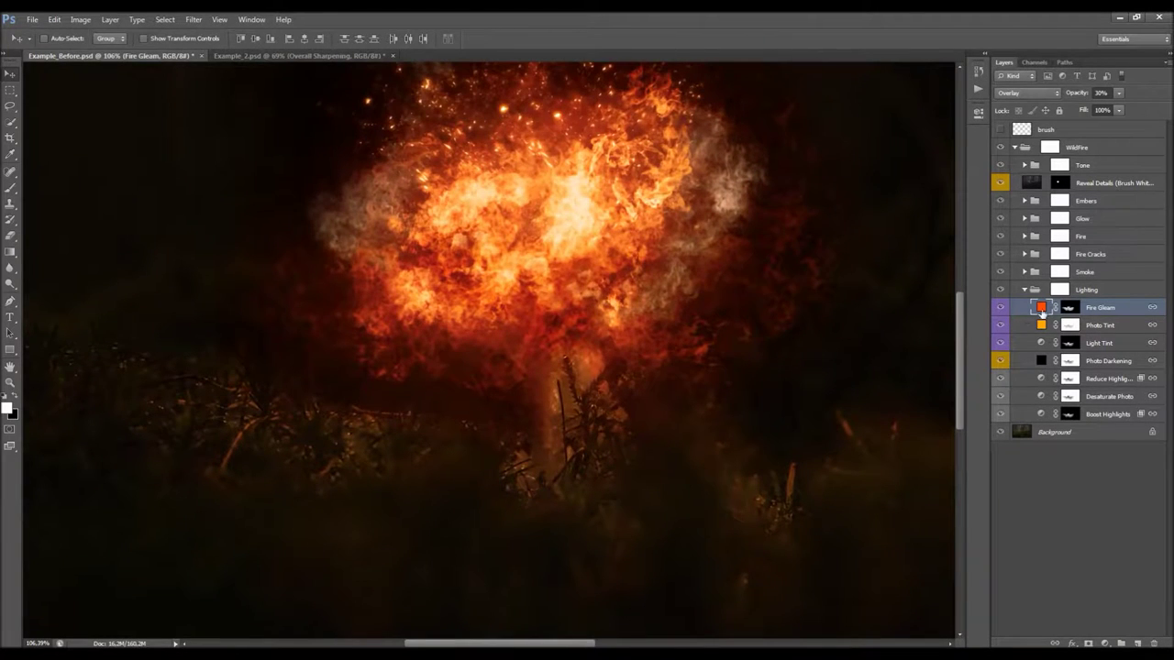
Step: Soften the Fire Gleam layer's mask with a Gaussian Blur of 1.0 pixel radius
{"action": "left_click", "coordinate": [1066, 308]}
{"action": "left_click", "coordinate": [999, 309]}
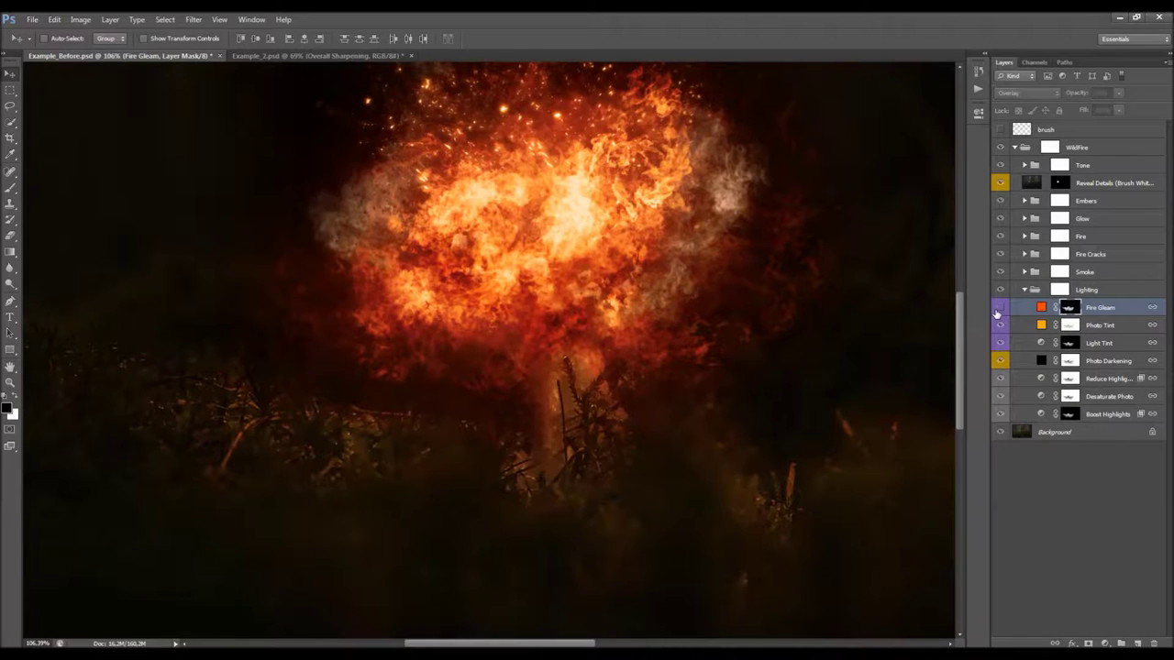
{"action": "left_click", "coordinate": [999, 310]}
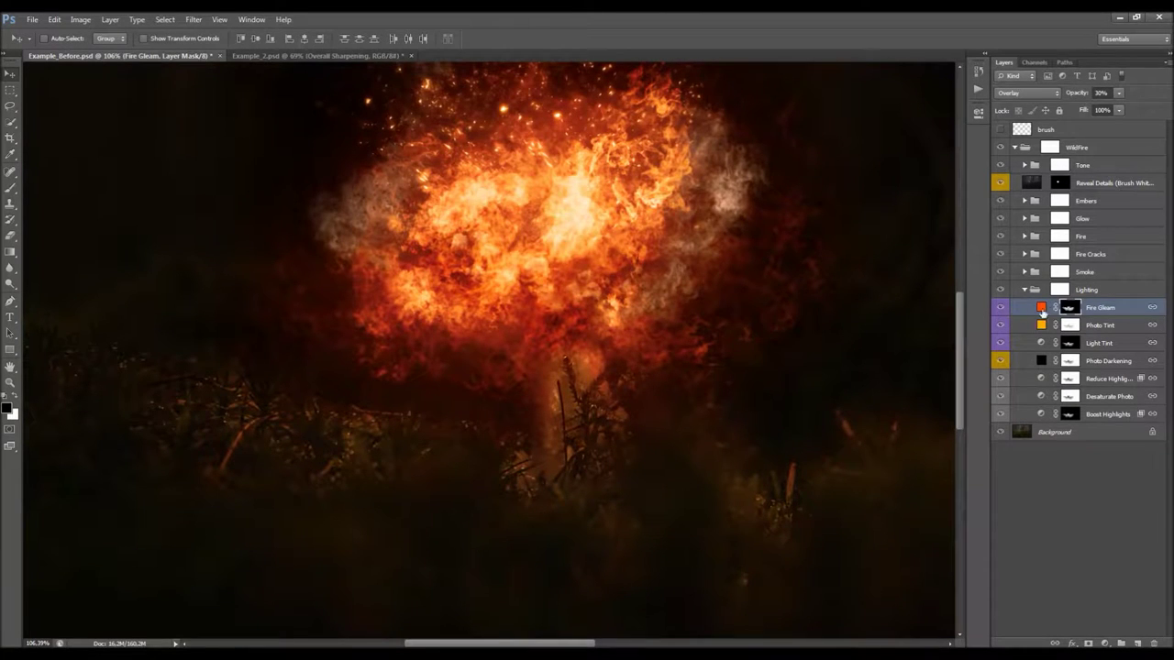
{"action": "left_click", "coordinate": [193, 19]}
{"action": "mouse_move", "coordinate": [257, 142]}
{"action": "left_click", "coordinate": [372, 208]}
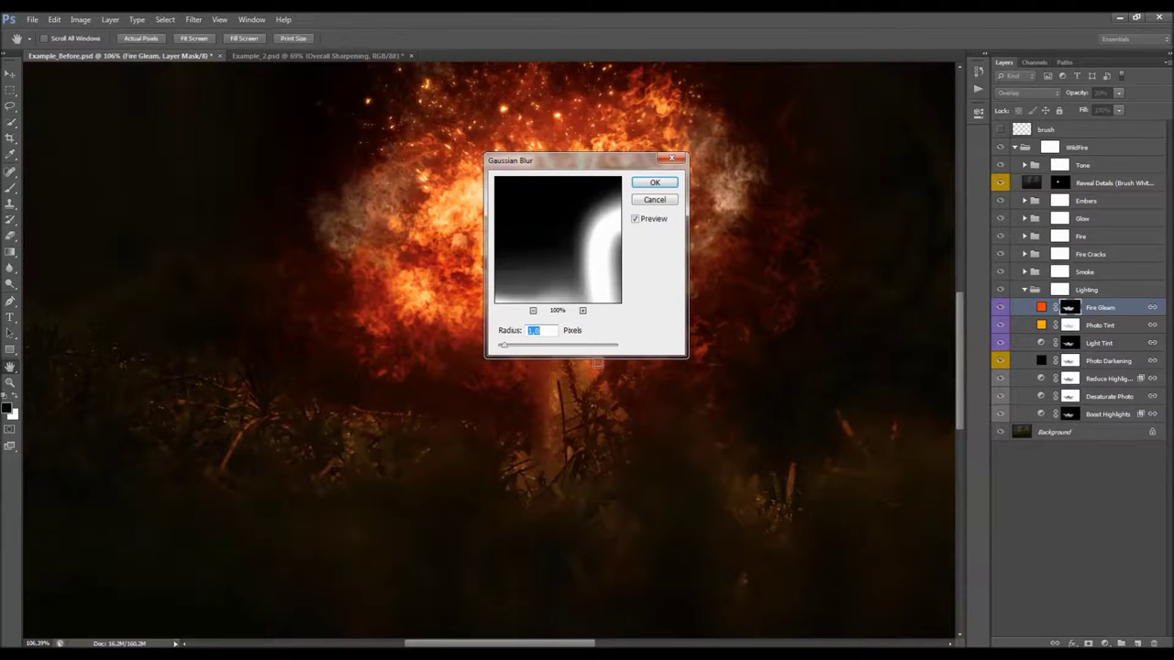
{"action": "key", "text": "Return"}
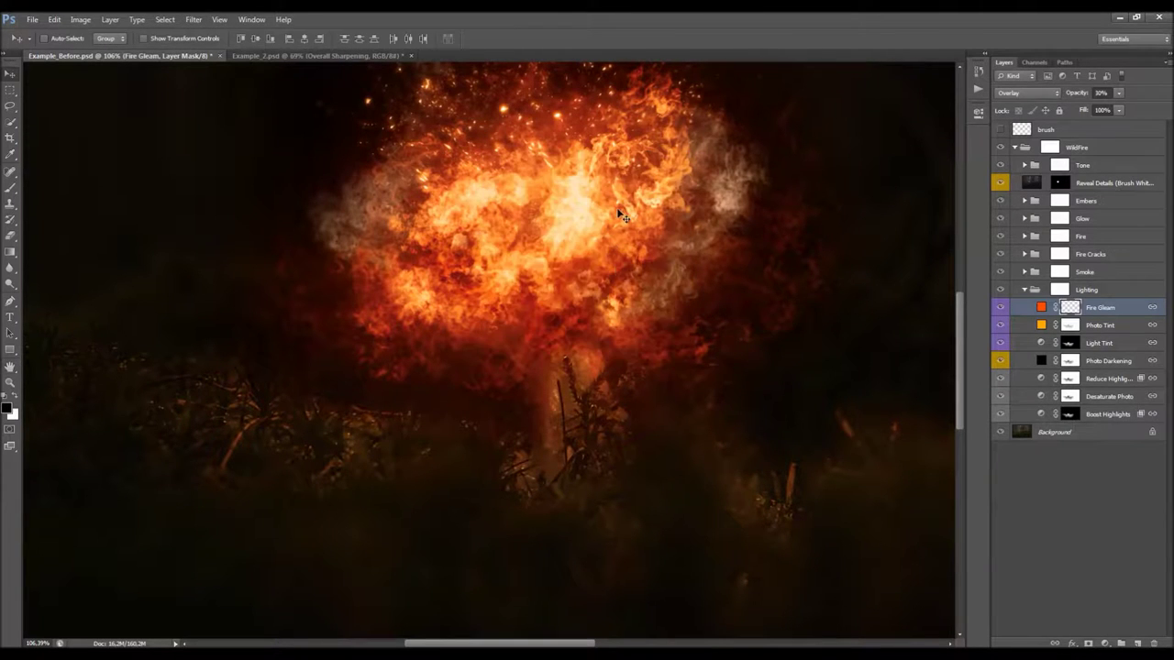
Step: Turn Fire Gleam off and on to judge its masked glow, and inspect the Photo Tint and Fire Gleam layer masks
{"action": "left_click", "coordinate": [1002, 308]}
{"action": "left_click", "coordinate": [1003, 310]}
{"action": "key", "text": "ctrl+0"}
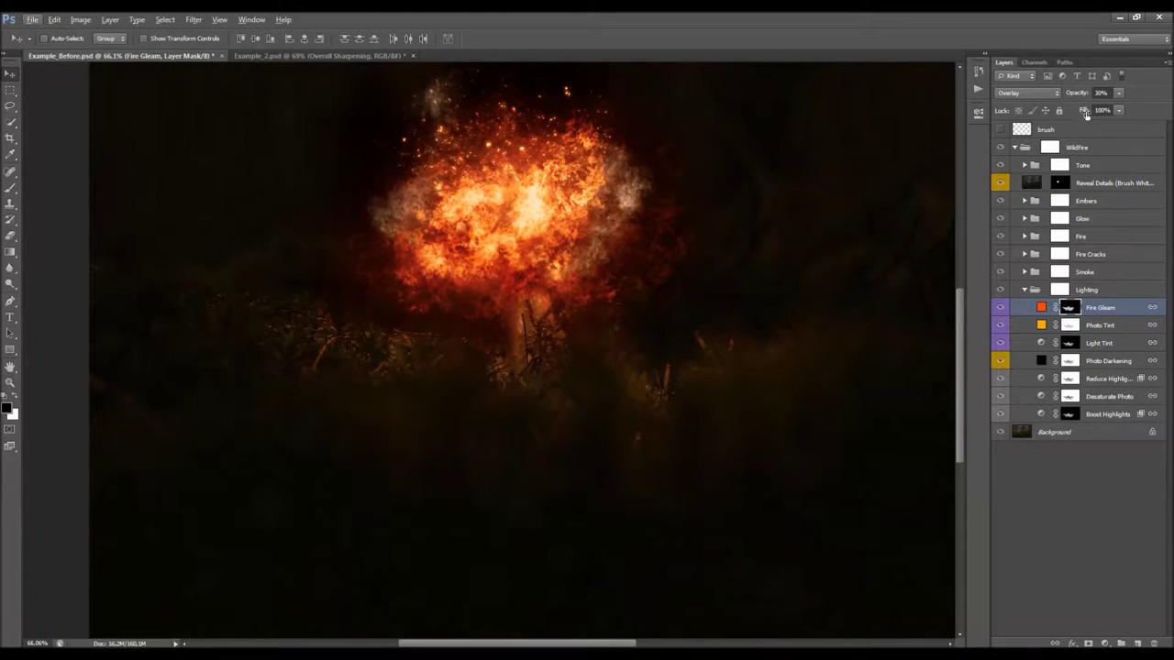
{"action": "left_click_drag", "start_coordinate": [1079, 96], "coordinate": [1046, 103]}
{"action": "left_click", "coordinate": [1068, 326]}
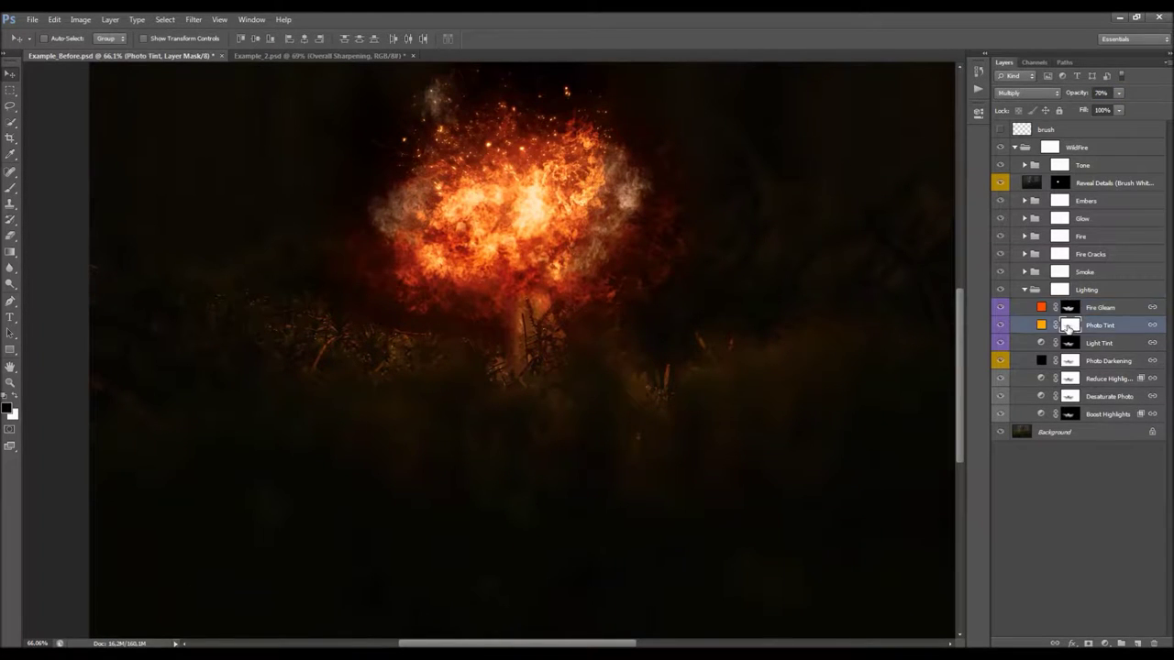
{"action": "left_click", "coordinate": [1069, 308]}
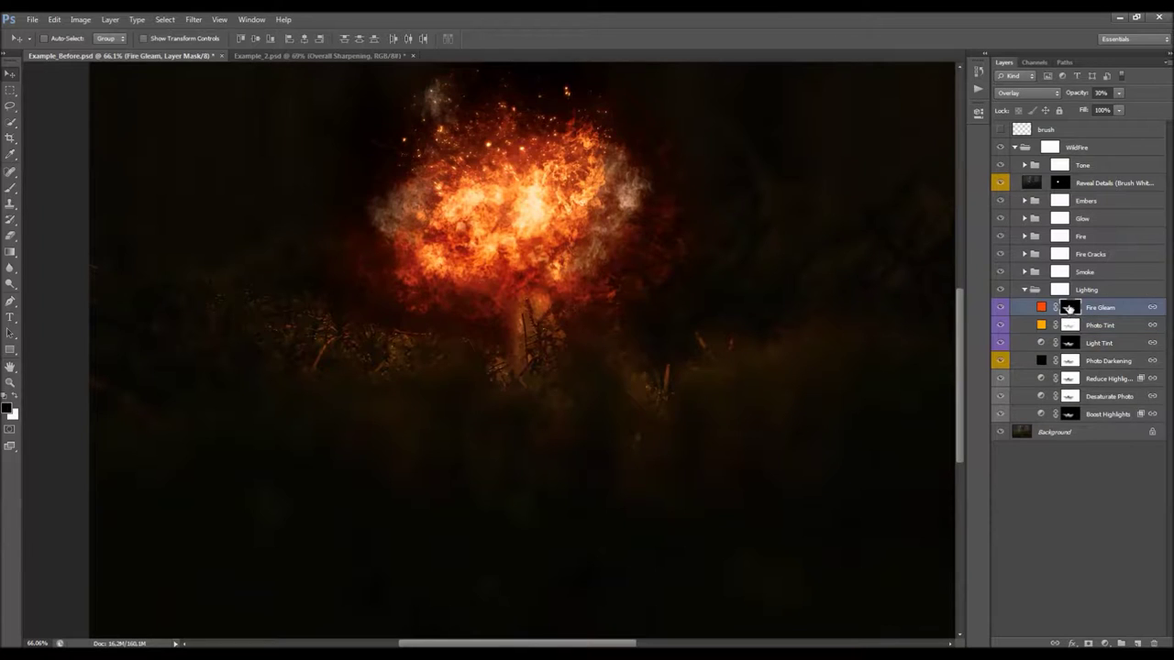
Step: Try a lower density on the Fire Gleam layer mask and set it back to 100%
{"action": "left_click", "coordinate": [978, 111]}
{"action": "left_click_drag", "start_coordinate": [858, 190], "coordinate": [807, 207]}
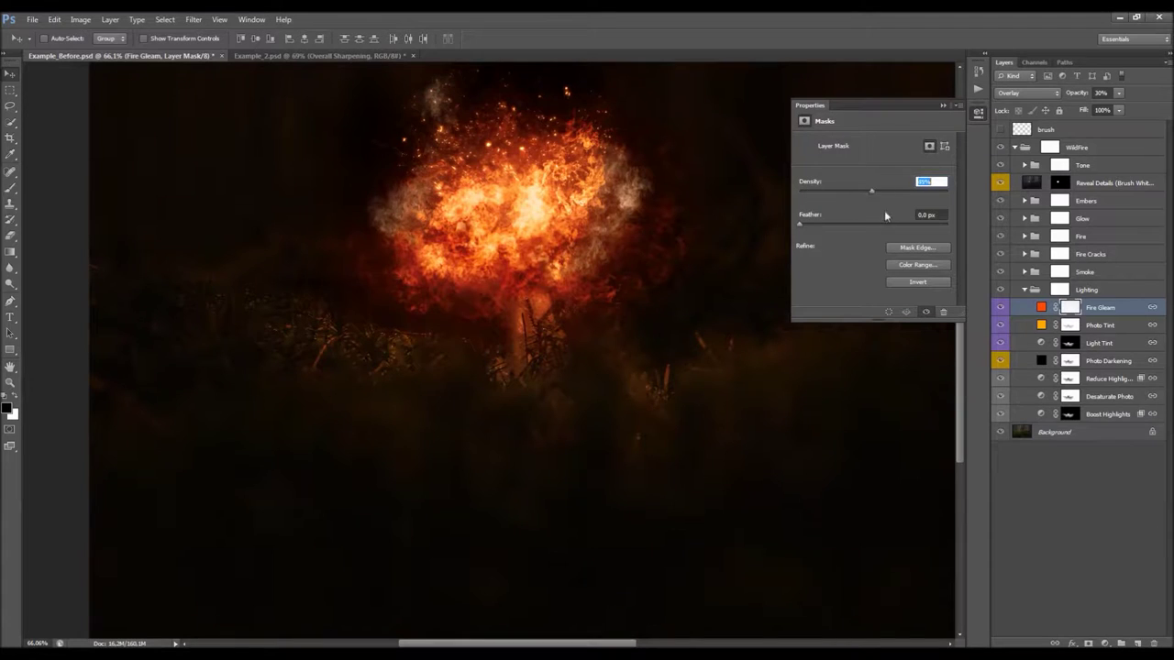
{"action": "type", "text": "100"}
{"action": "key", "text": "Return"}
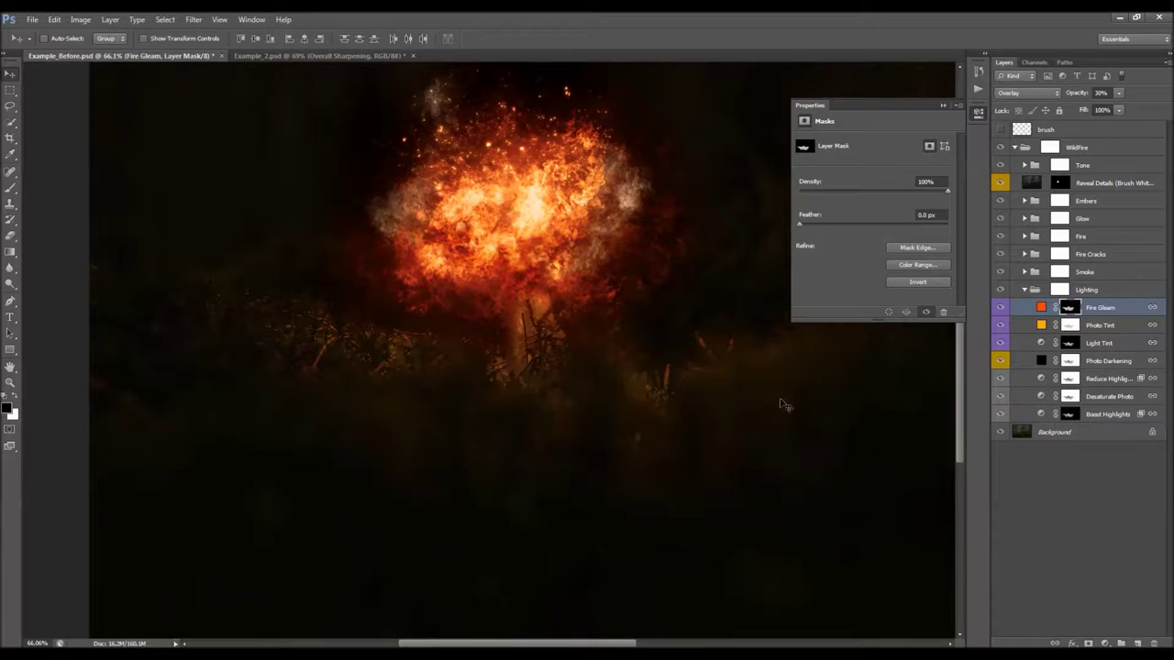
{"action": "left_click", "coordinate": [942, 108]}
Step: Paint white on the Photo Darkening mask over the grass beside the trunk, using a 600 px brush at 17% opacity and 27% flow
{"action": "left_click", "coordinate": [1069, 361]}
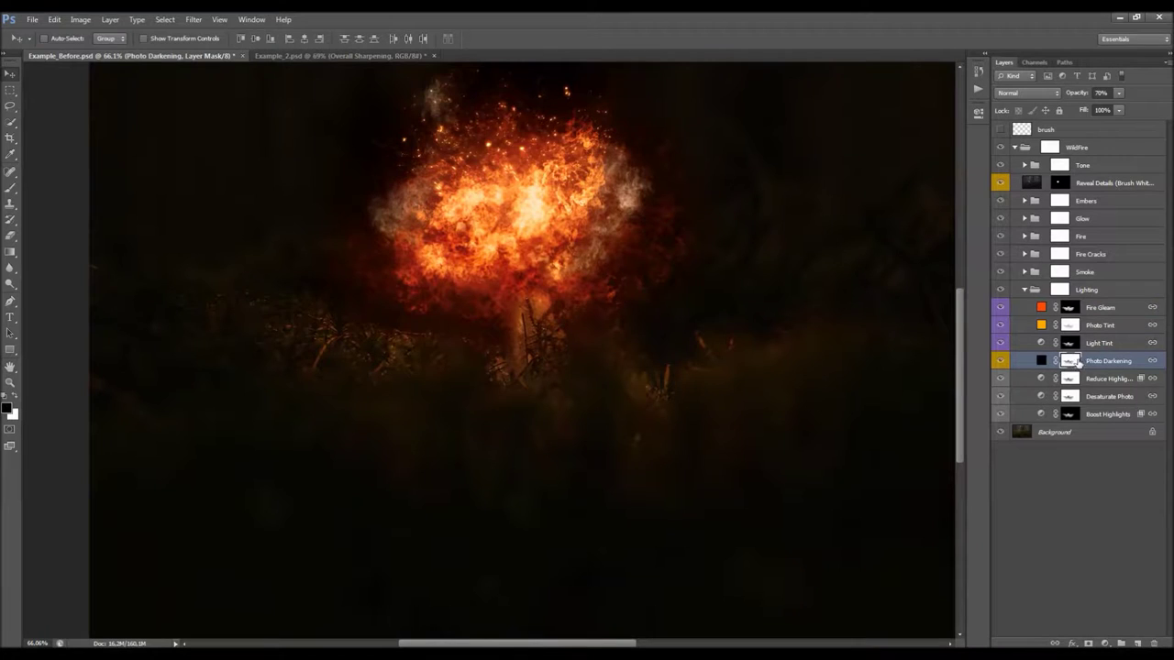
{"action": "left_click", "coordinate": [984, 114]}
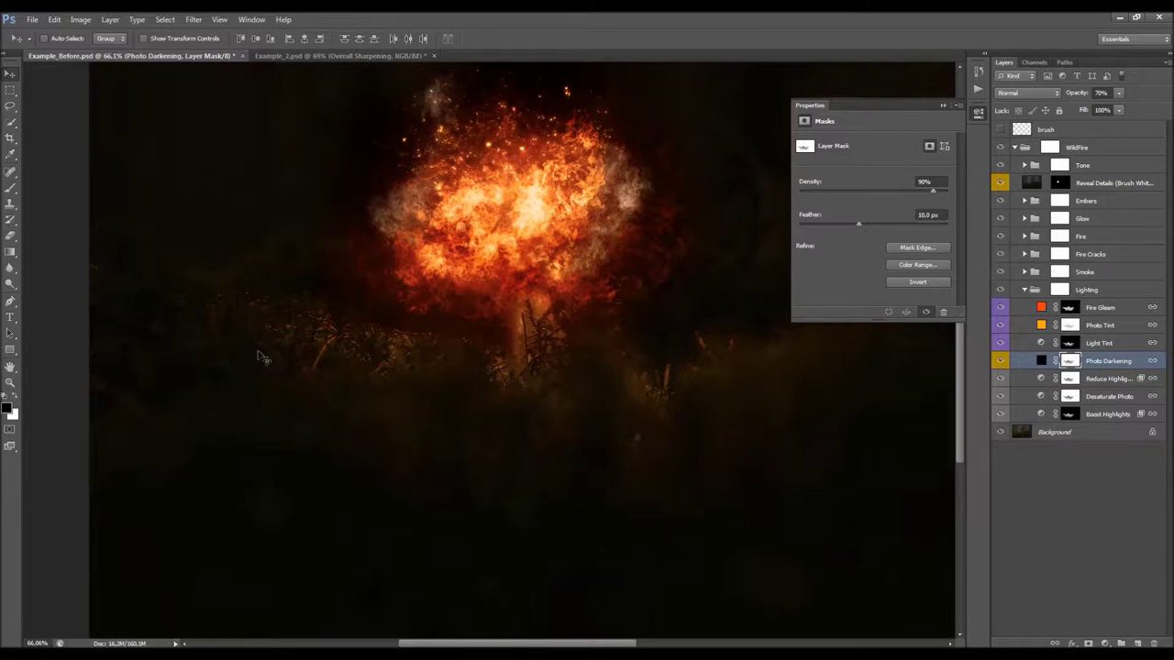
{"action": "scroll", "coordinate": [274, 208], "scroll_direction": "down", "scroll_amount": 2}
{"action": "scroll", "coordinate": [354, 313], "scroll_direction": "up", "scroll_amount": 1}
{"action": "key", "text": "b"}
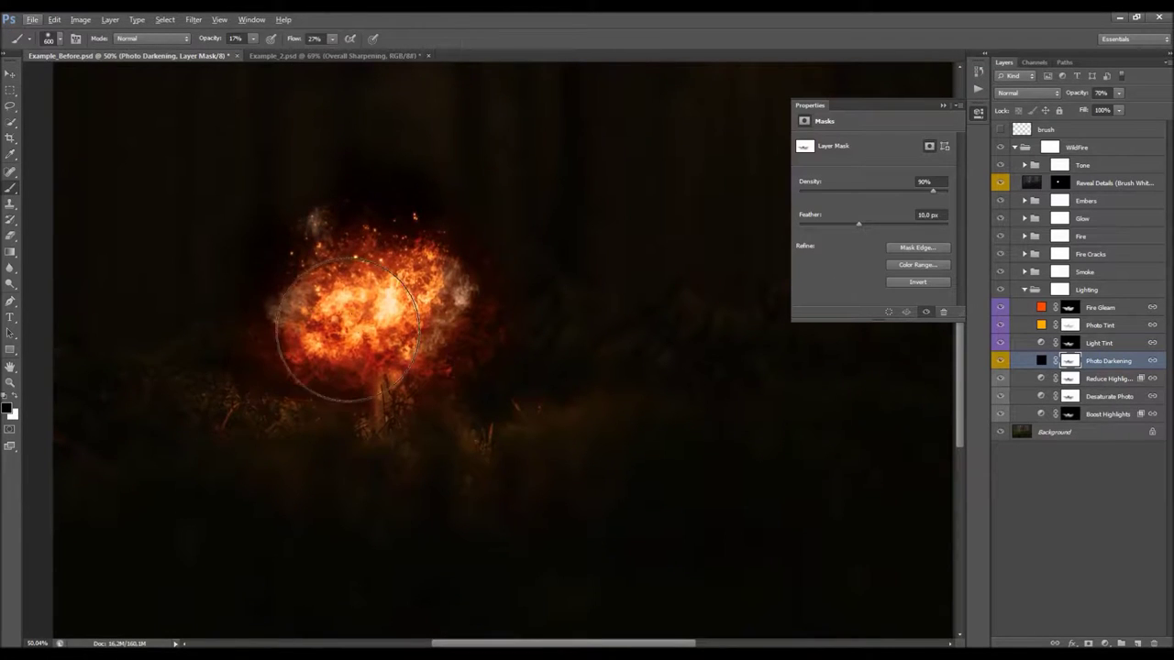
{"action": "key", "text": "x"}
{"action": "mouse_move", "coordinate": [251, 392]}
{"action": "left_mouse_down"}
{"action": "mouse_move", "coordinate": [254, 427]}
{"action": "mouse_move", "coordinate": [202, 408]}
{"action": "mouse_move", "coordinate": [403, 343]}
{"action": "mouse_move", "coordinate": [326, 464]}
{"action": "mouse_move", "coordinate": [212, 430]}
{"action": "mouse_move", "coordinate": [258, 423]}
{"action": "left_mouse_up"}
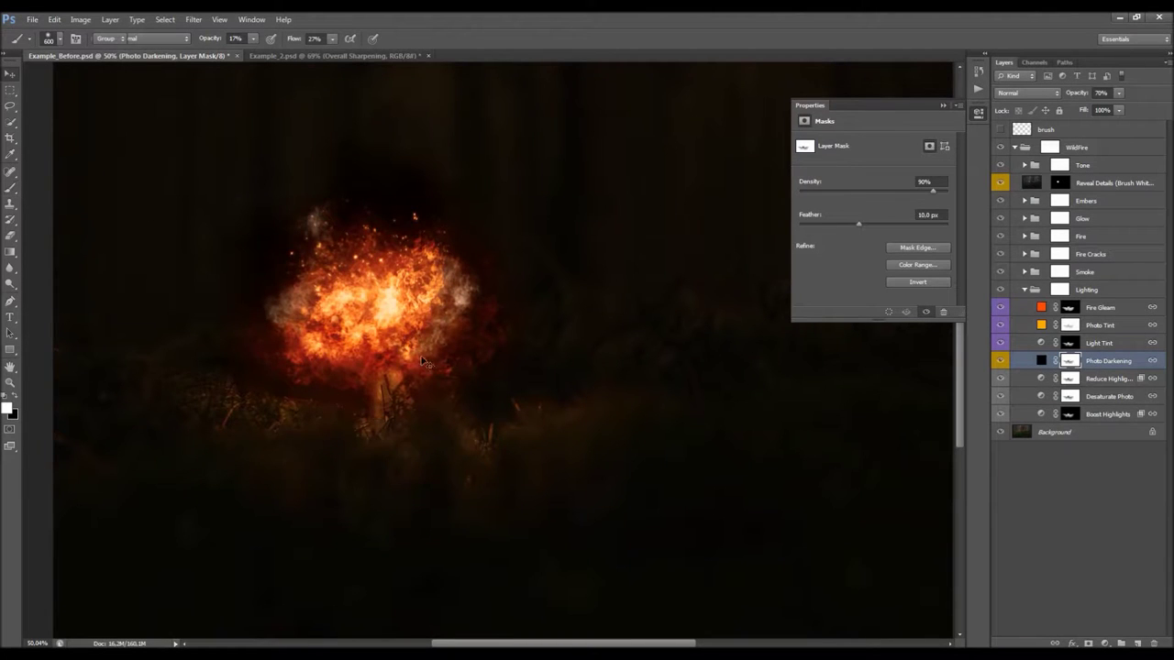
{"action": "key", "text": "v"}
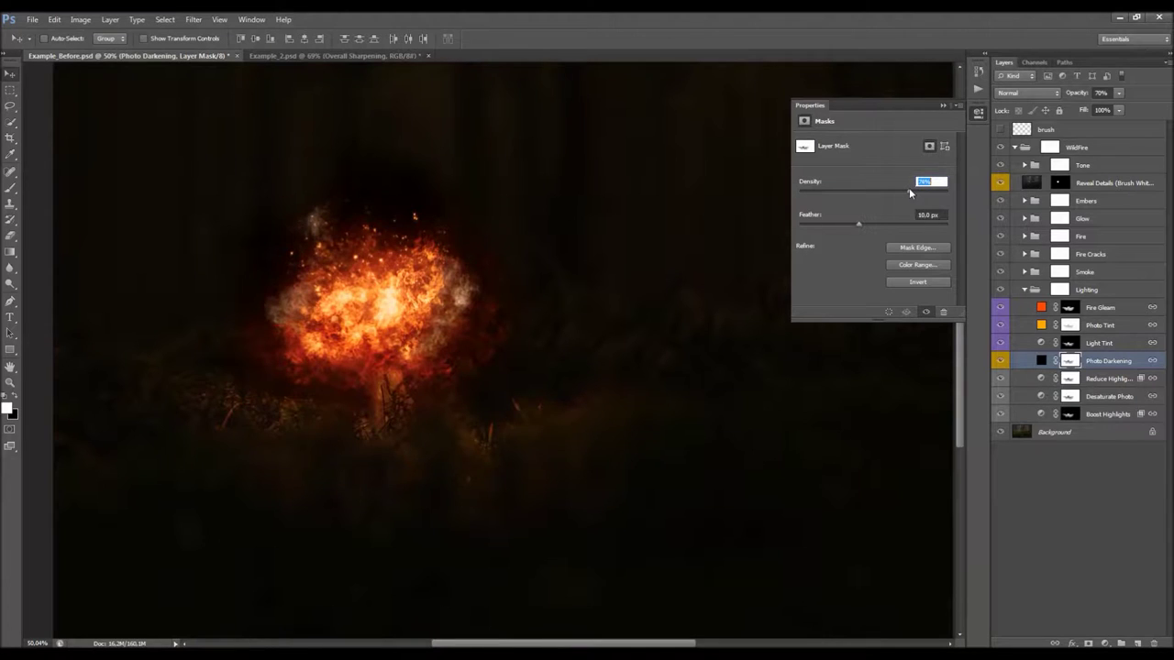
Step: Try several higher and lower densities on the Photo Darkening mask and set it back to 90%
{"action": "left_click_drag", "start_coordinate": [896, 193], "coordinate": [895, 193]}
{"action": "key", "text": "ctrl+z"}
{"action": "left_click_drag", "start_coordinate": [932, 191], "coordinate": [960, 190]}
{"action": "key", "text": "ctrl+z"}
{"action": "left_click_drag", "start_coordinate": [878, 195], "coordinate": [866, 197]}
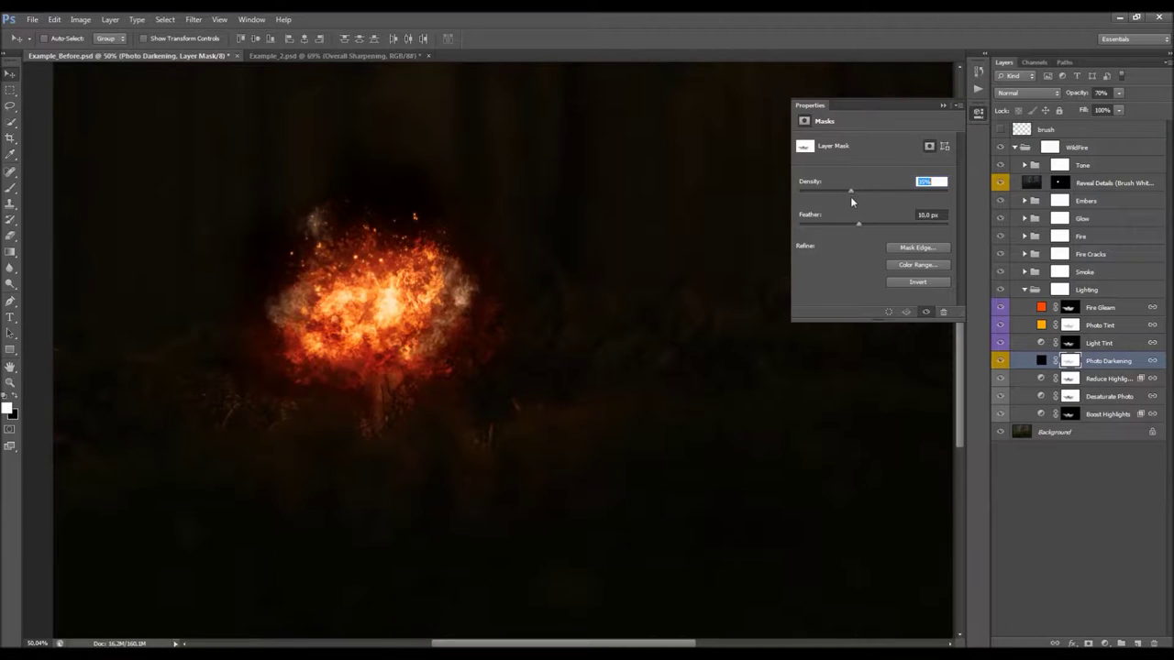
{"action": "type", "text": "90"}
{"action": "key", "text": "Return"}
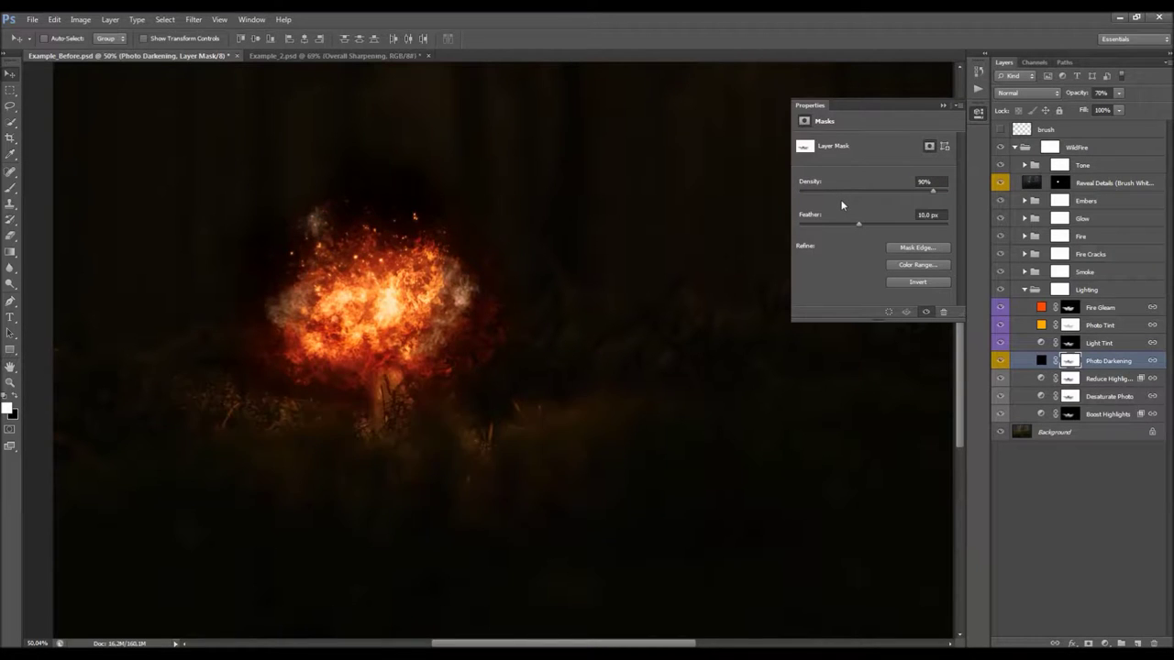
Step: Collapse the WildFire group and hide and show it to compare the original mushroom photo with the fire effect
{"action": "left_click", "coordinate": [944, 106]}
{"action": "scroll", "coordinate": [602, 249], "scroll_direction": "down", "scroll_amount": 2}
{"action": "scroll", "coordinate": [602, 249], "scroll_direction": "up", "scroll_amount": 1}
{"action": "left_click", "coordinate": [1070, 149]}
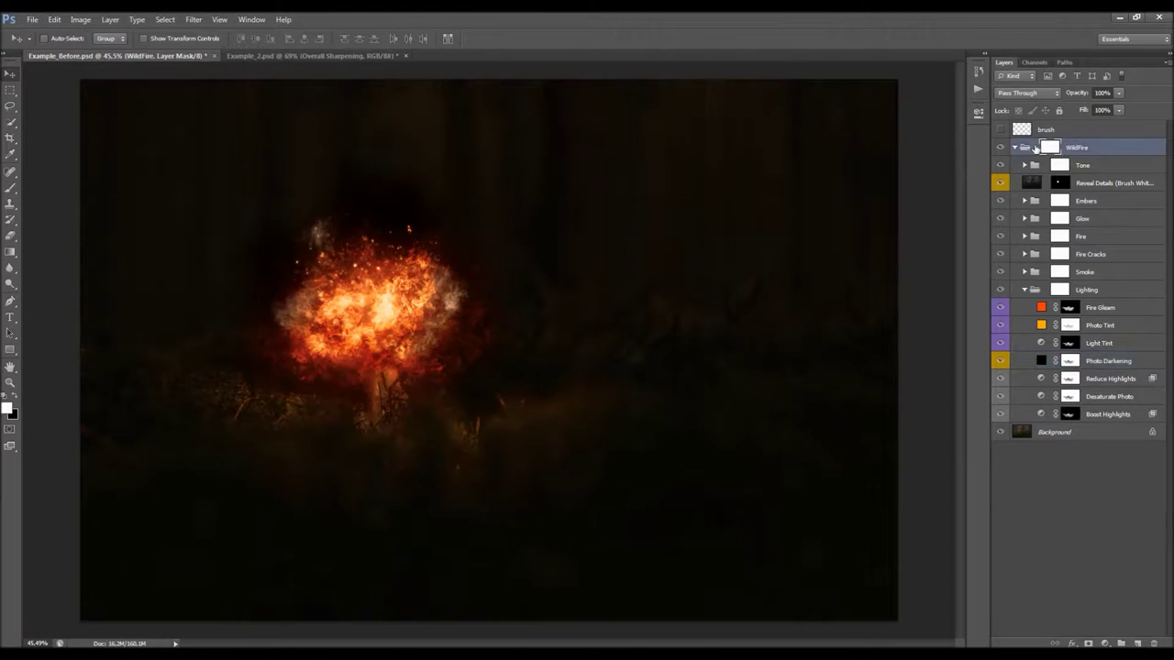
{"action": "left_click", "coordinate": [1014, 147]}
{"action": "left_click", "coordinate": [1001, 147]}
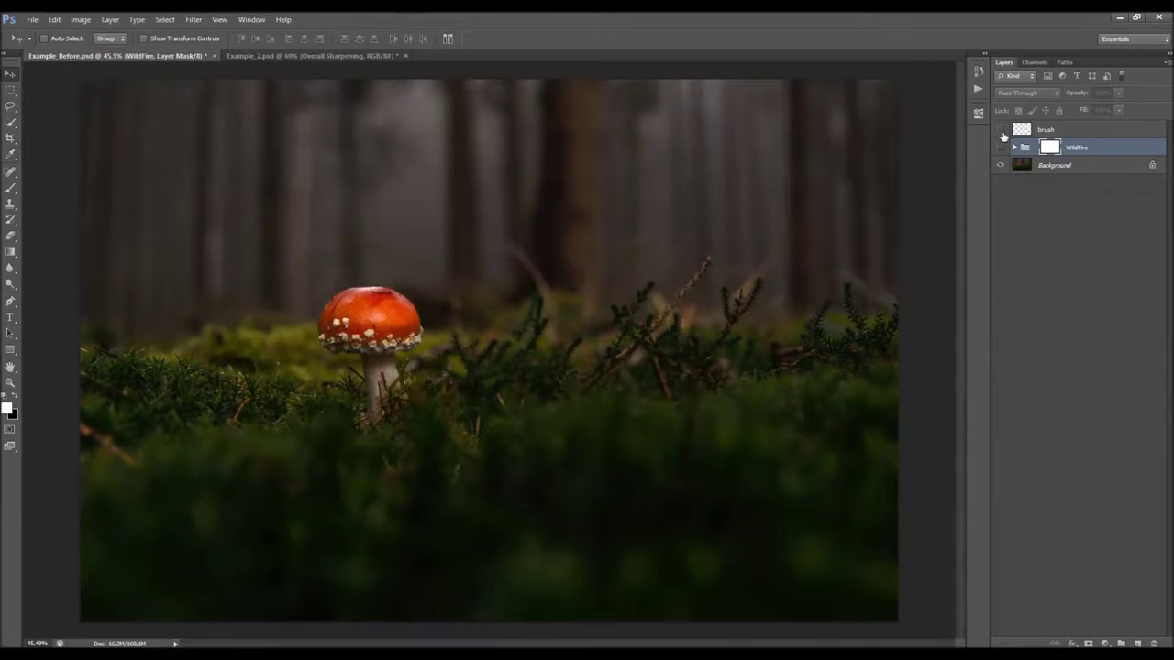
{"action": "left_click", "coordinate": [1001, 129]}
{"action": "left_click", "coordinate": [1001, 130]}
{"action": "left_click", "coordinate": [1000, 148]}
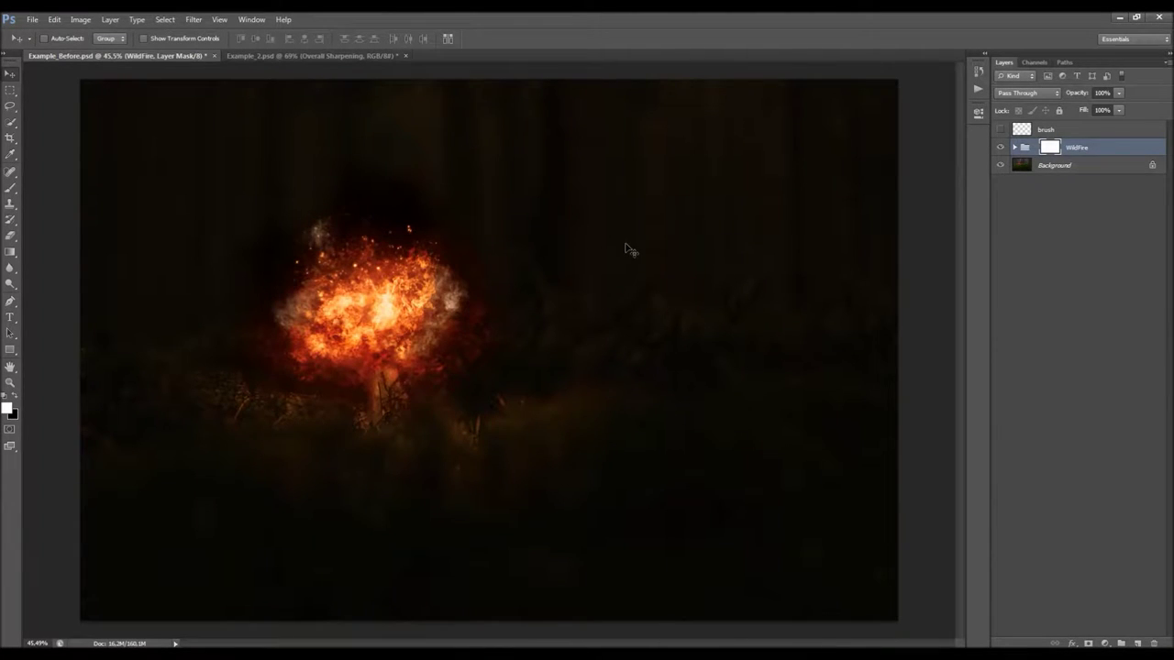
Step: Show and hide the green brush layer over the fire, and expand the WildFire group
{"action": "left_click", "coordinate": [1000, 129]}
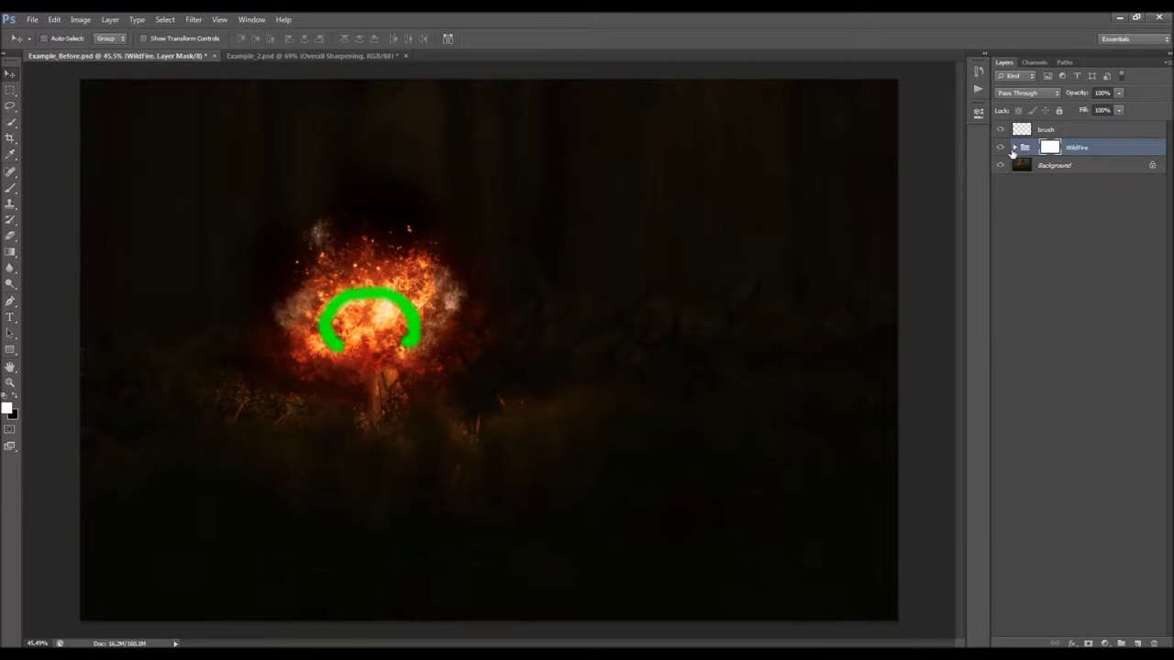
{"action": "left_click", "coordinate": [1014, 147]}
{"action": "left_click", "coordinate": [1000, 129]}
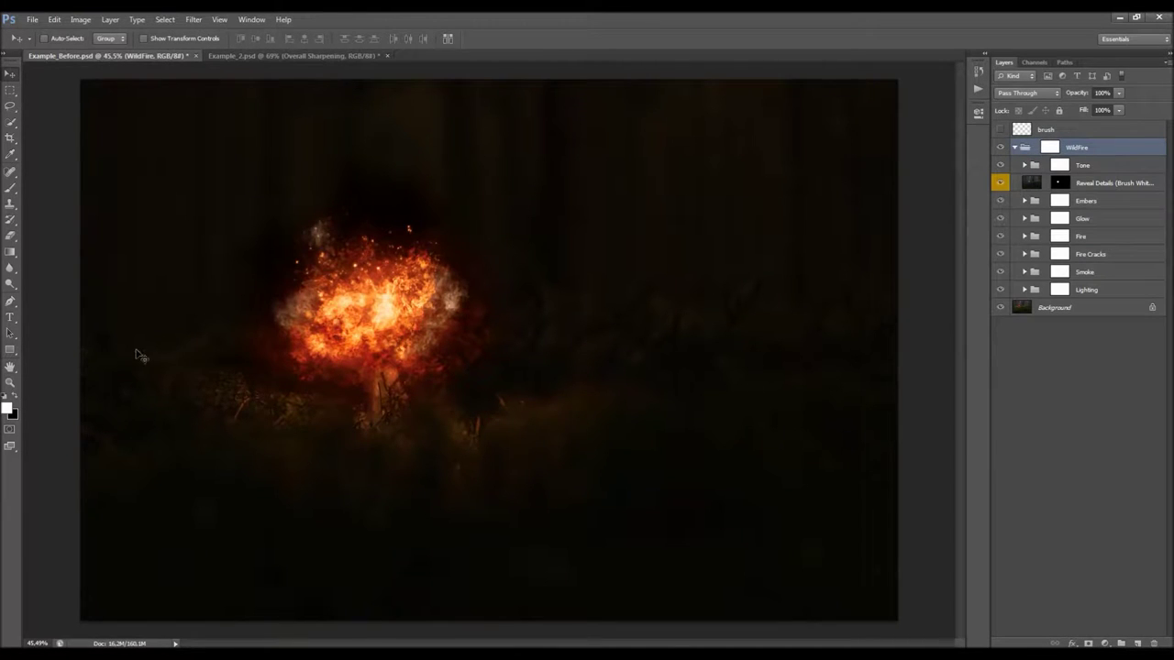
Step: Expand the Fire group and turn on the F_1_Color, F_2_Color and F_3_Color layers
{"action": "scroll", "coordinate": [134, 356], "scroll_direction": "up", "scroll_amount": 3}
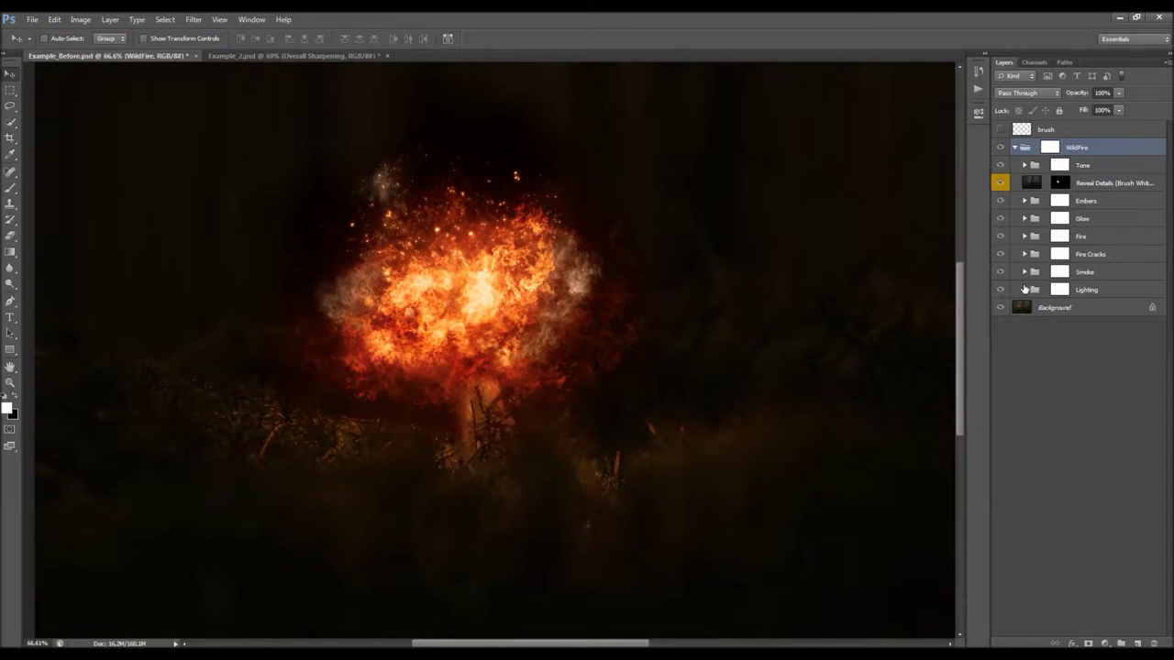
{"action": "left_click", "coordinate": [1024, 236]}
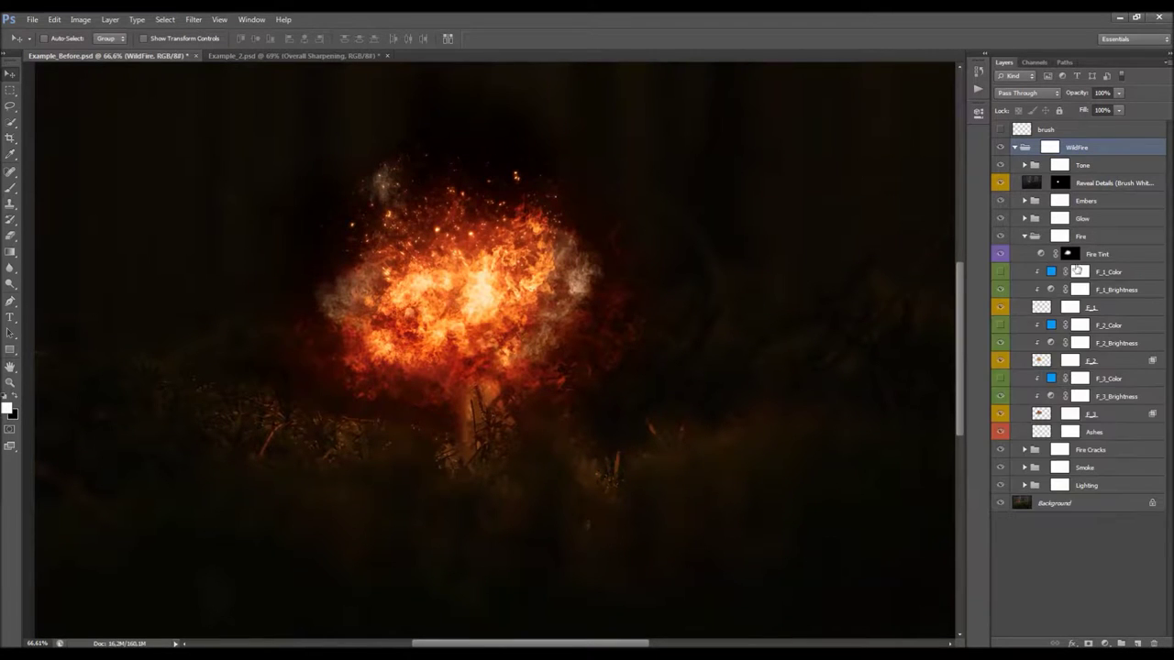
{"action": "left_click", "coordinate": [1071, 269]}
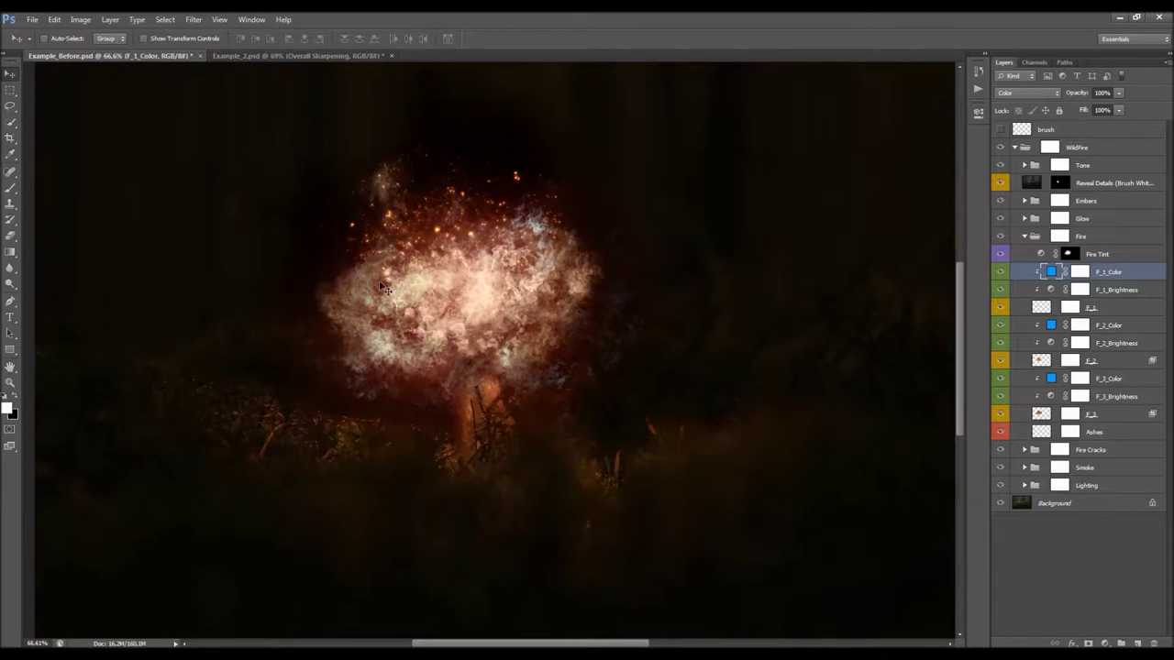
Step: Set the Fire Tint layer's photo filter to Cooling Filter (82)
{"action": "left_click", "coordinate": [1051, 253]}
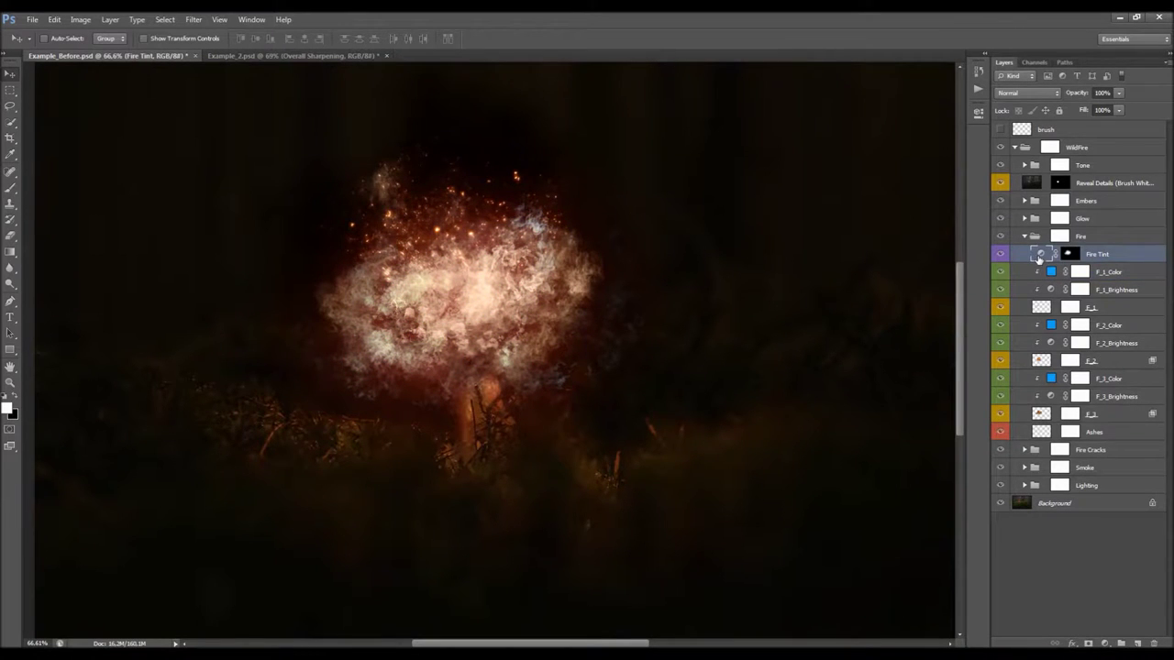
{"action": "double_click", "coordinate": [1039, 255]}
{"action": "left_click", "coordinate": [889, 142]}
{"action": "left_click", "coordinate": [888, 204]}
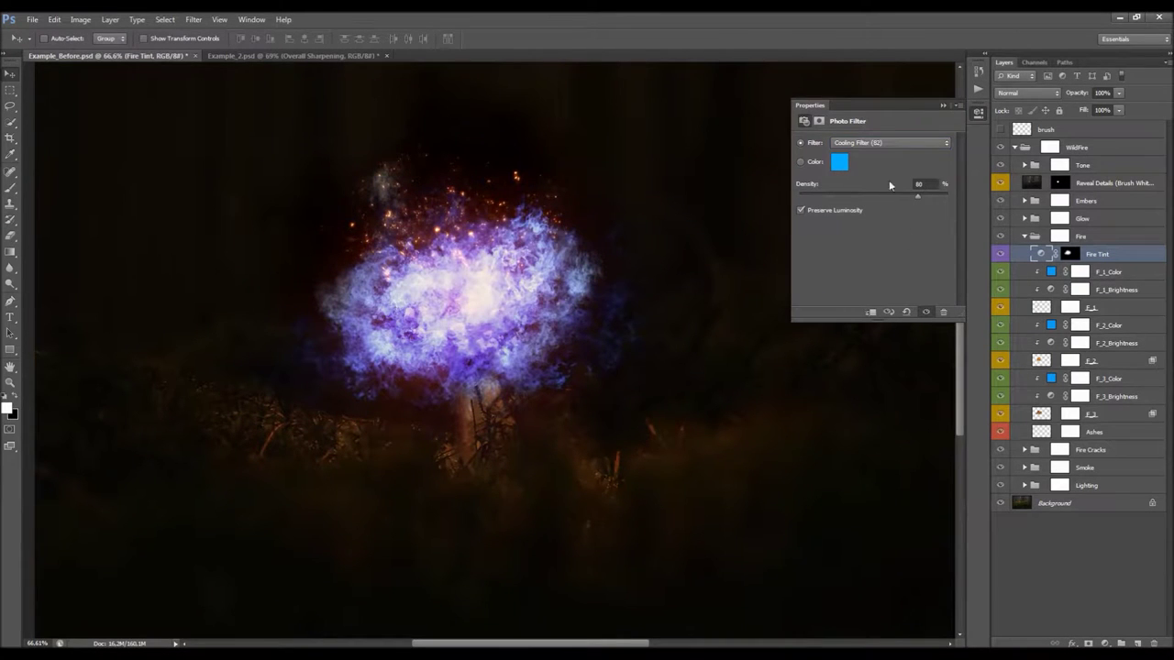
{"action": "left_click", "coordinate": [943, 107]}
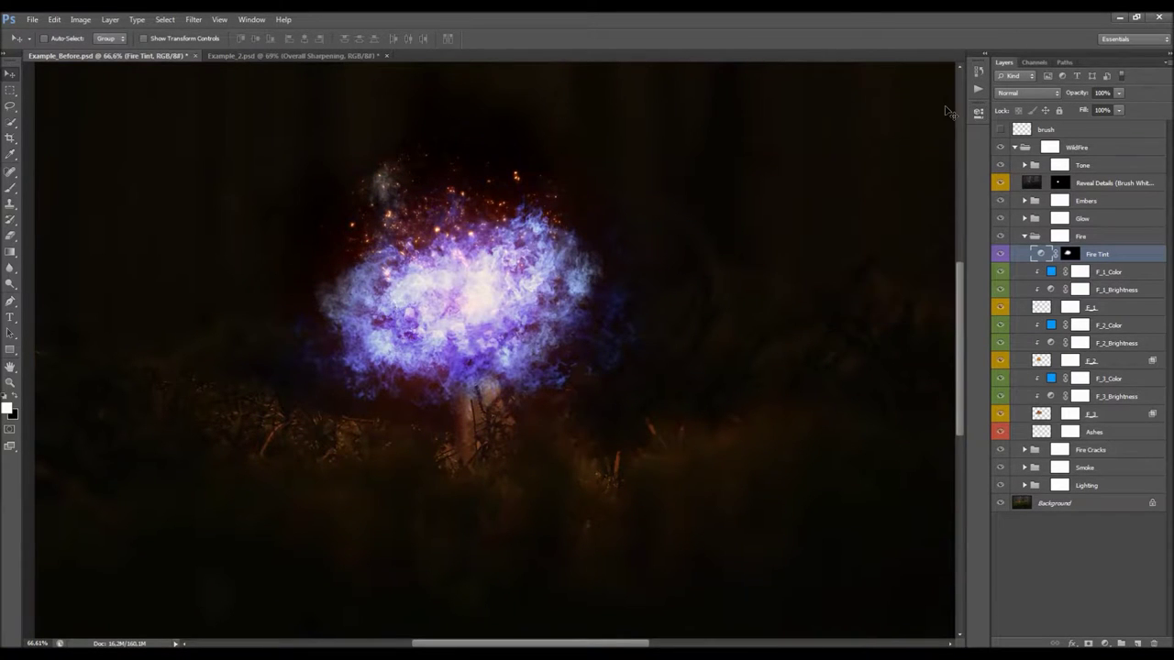
Step: In the Glow group, set the Fire Glow Color layer's hue to -150 and check its effect on the image
{"action": "left_click", "coordinate": [1025, 218]}
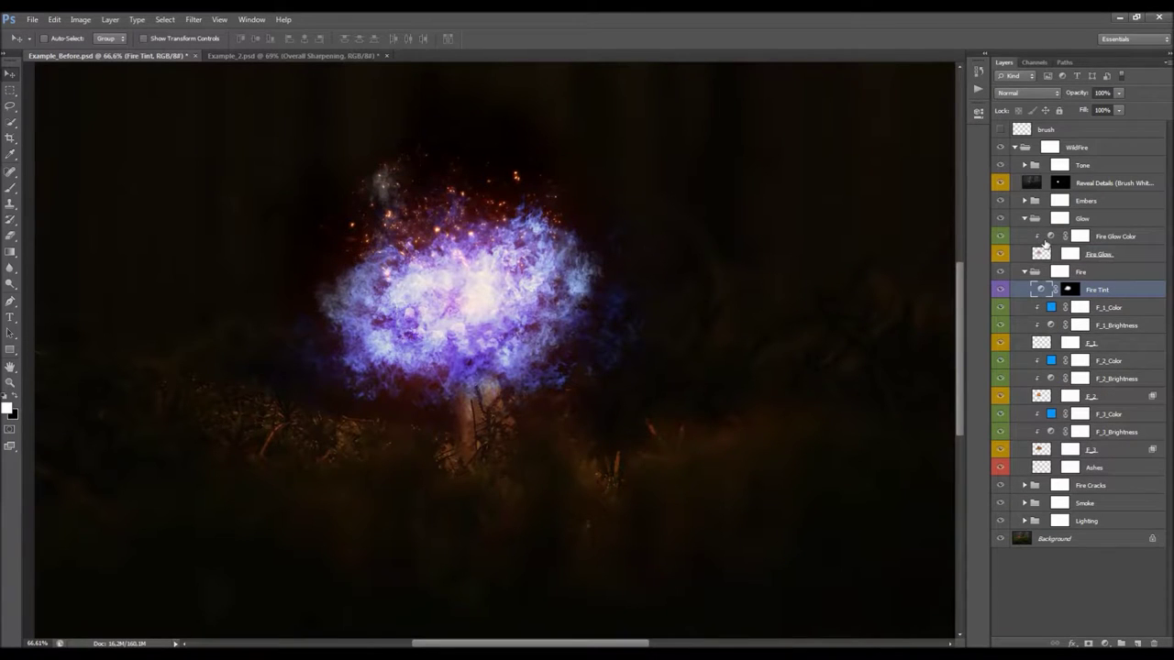
{"action": "double_click", "coordinate": [1045, 241]}
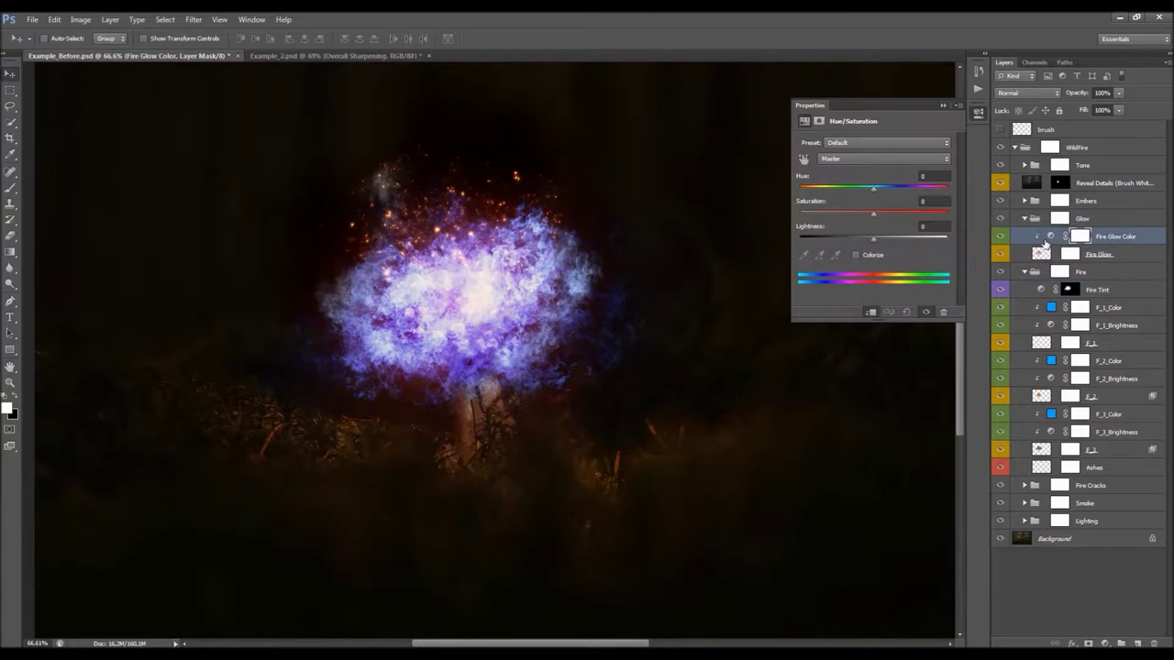
{"action": "left_click_drag", "start_coordinate": [873, 189], "coordinate": [809, 198]}
{"action": "left_click", "coordinate": [1000, 235]}
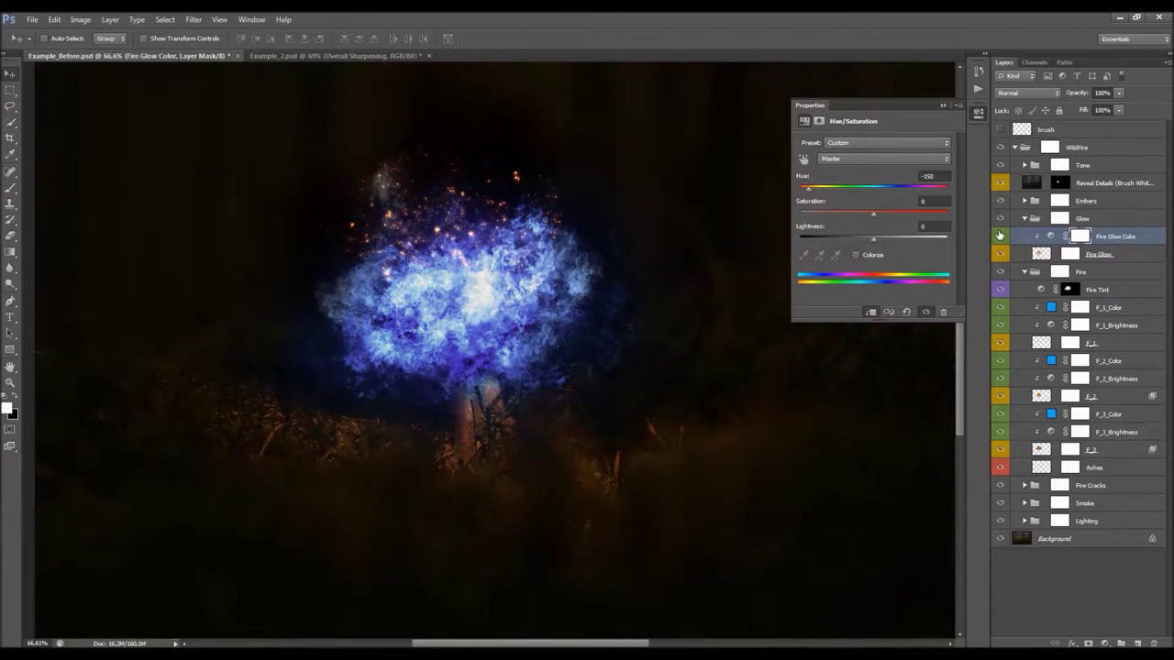
Step: In the Embers group, set the hue of the Embers_1_Color and Embers_2_Color adjustment layers to -180
{"action": "left_click", "coordinate": [942, 107]}
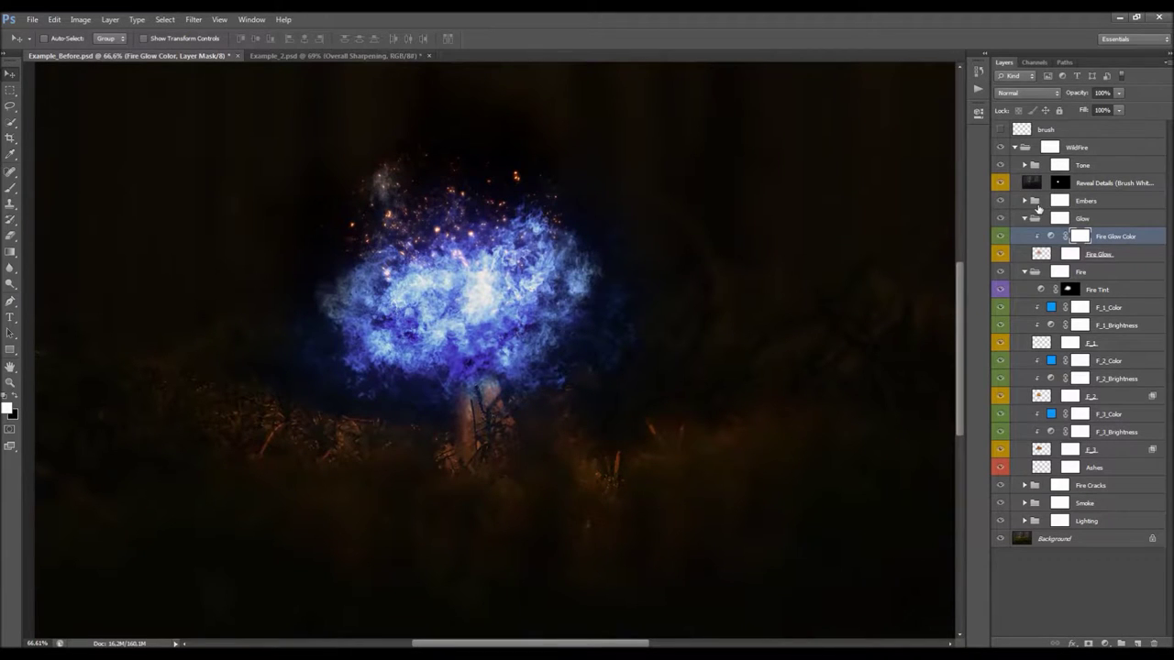
{"action": "left_click", "coordinate": [1025, 201]}
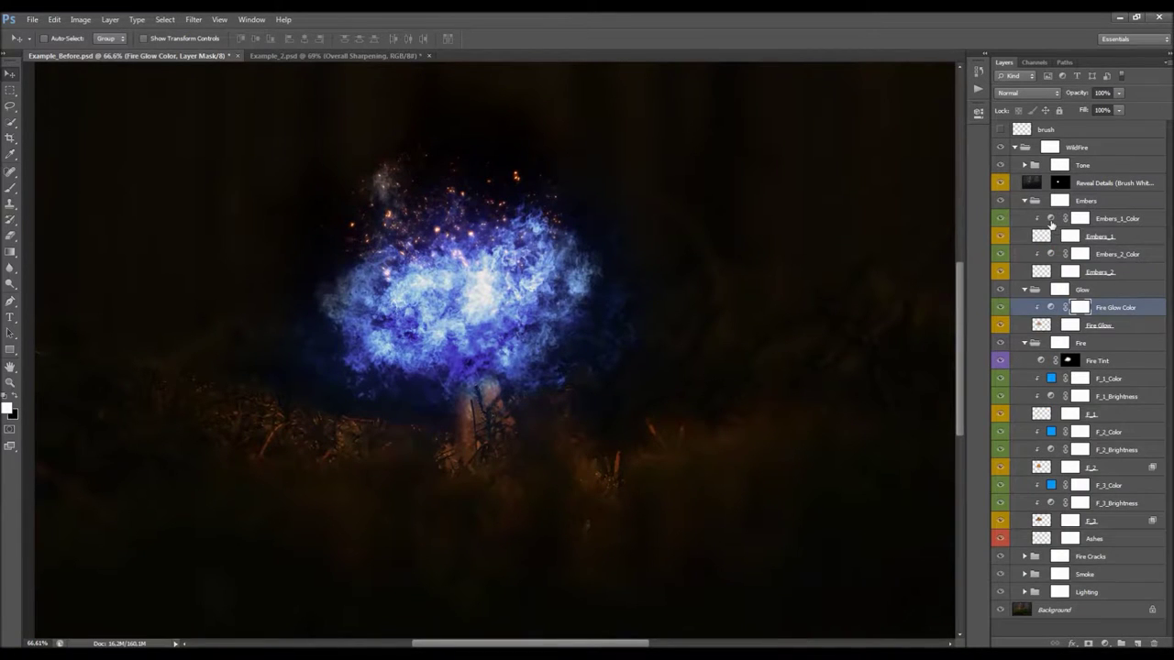
{"action": "double_click", "coordinate": [1050, 220]}
{"action": "left_click_drag", "start_coordinate": [838, 187], "coordinate": [791, 191]}
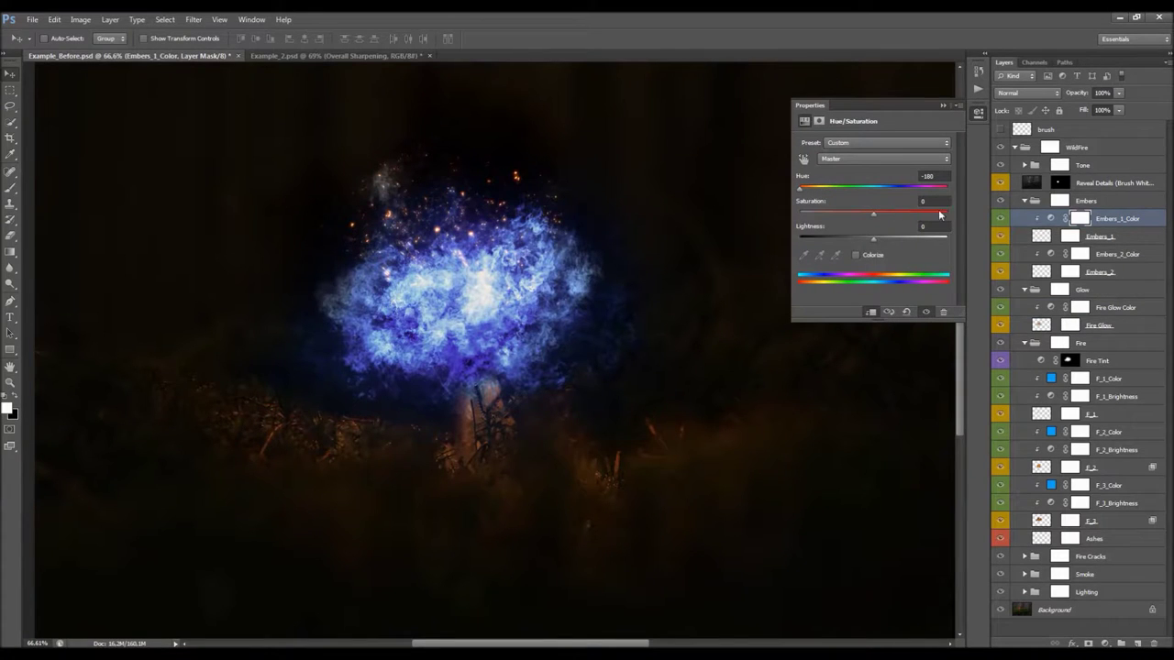
{"action": "left_click", "coordinate": [1052, 254]}
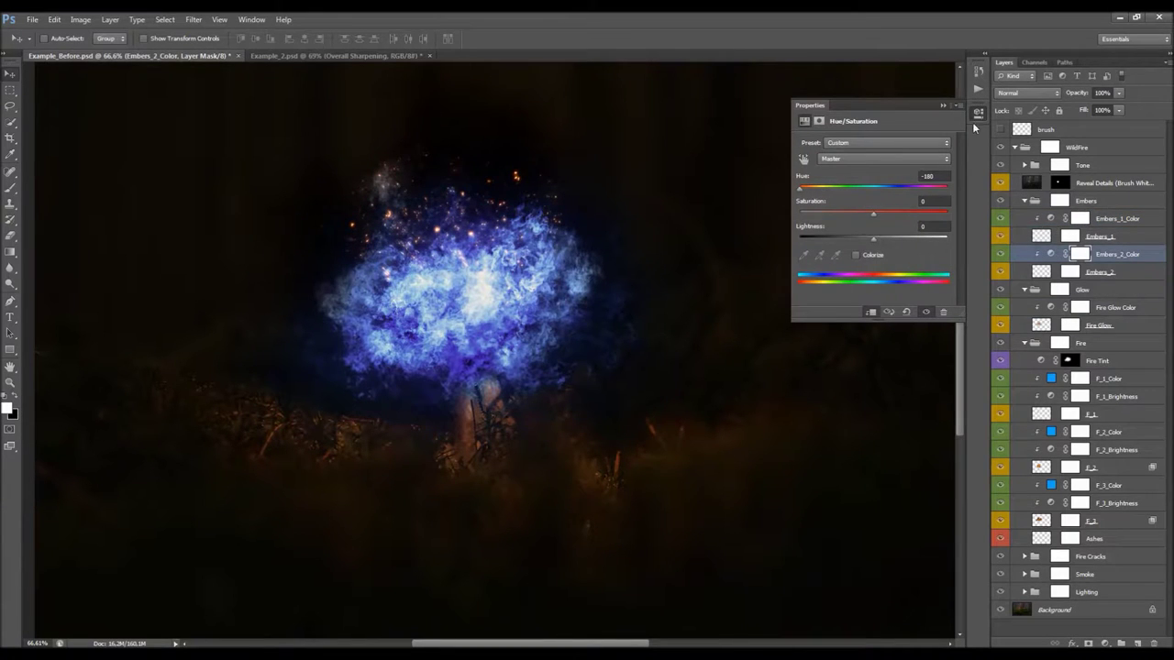
{"action": "left_click", "coordinate": [942, 107]}
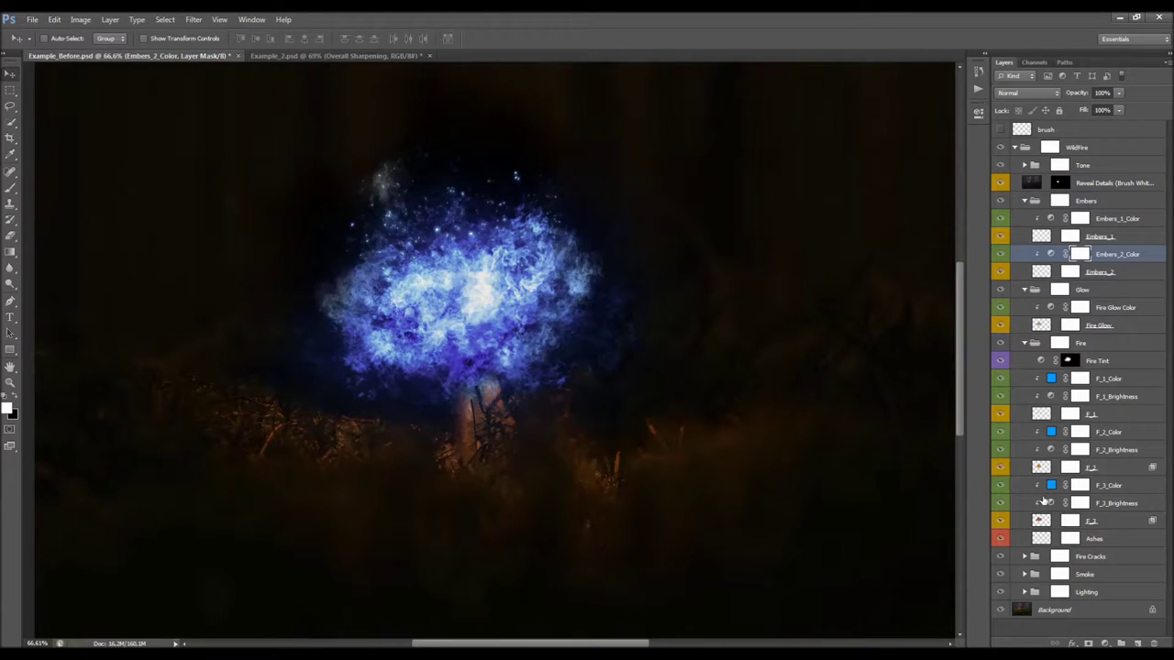
Step: Expand the Fire Cracks group and set the FC_1_Color layer's hue to -180
{"action": "left_click", "coordinate": [1024, 556]}
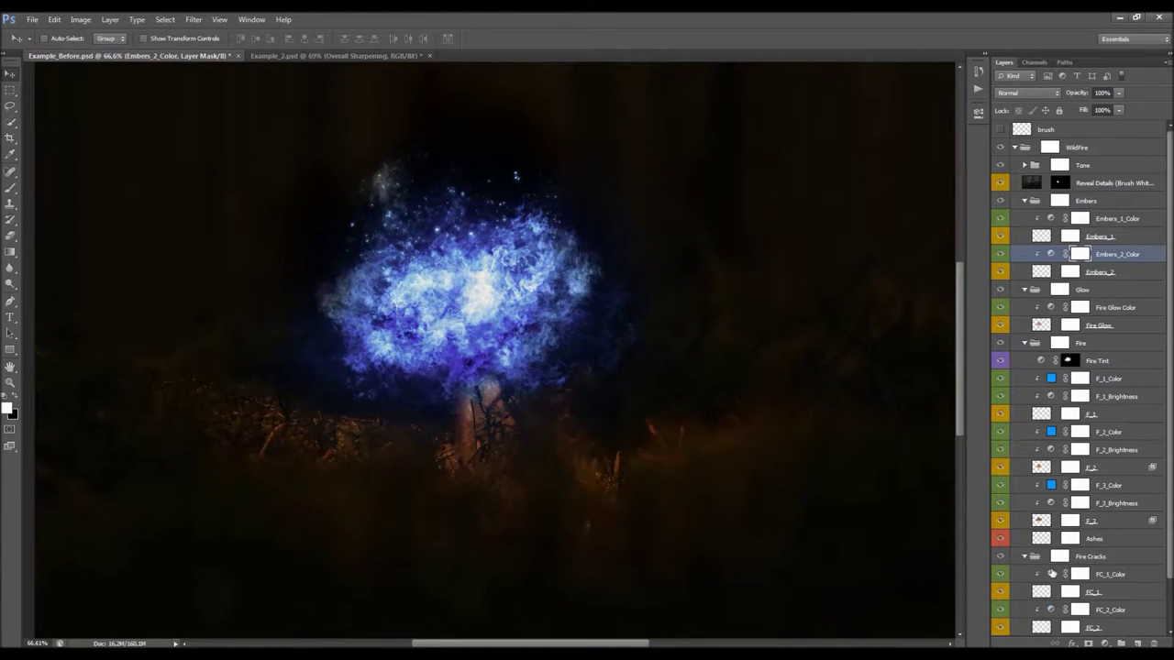
{"action": "double_click", "coordinate": [1051, 574]}
{"action": "left_click_drag", "start_coordinate": [838, 189], "coordinate": [787, 191]}
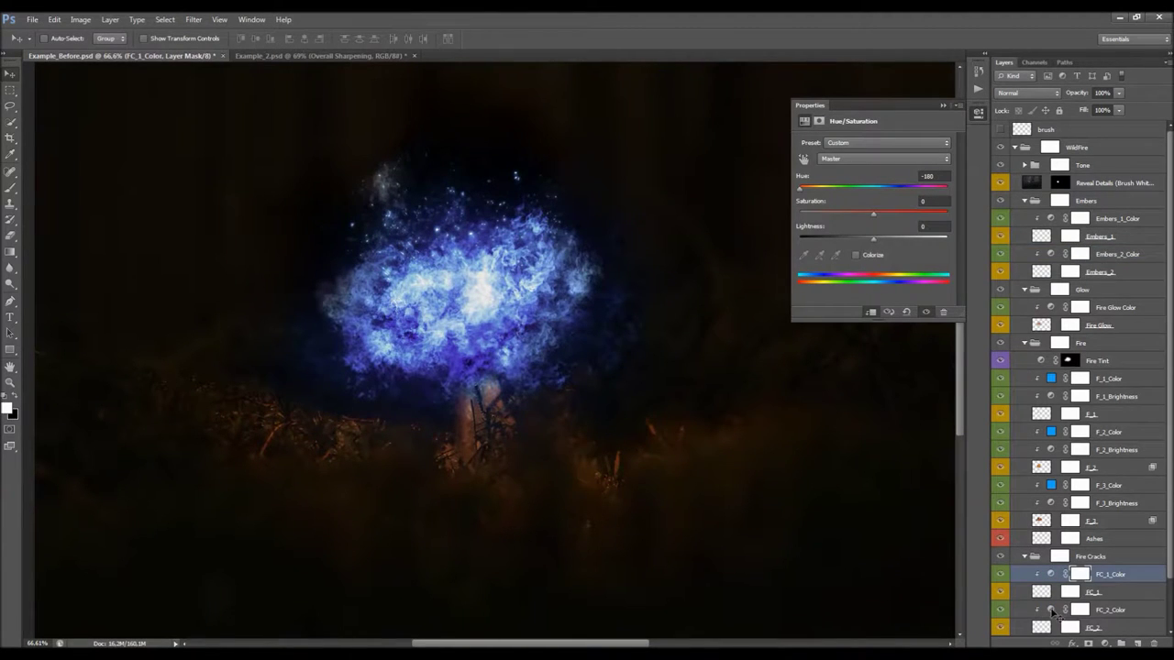
{"action": "scroll", "coordinate": [698, 295], "scroll_direction": "down", "scroll_amount": 4}
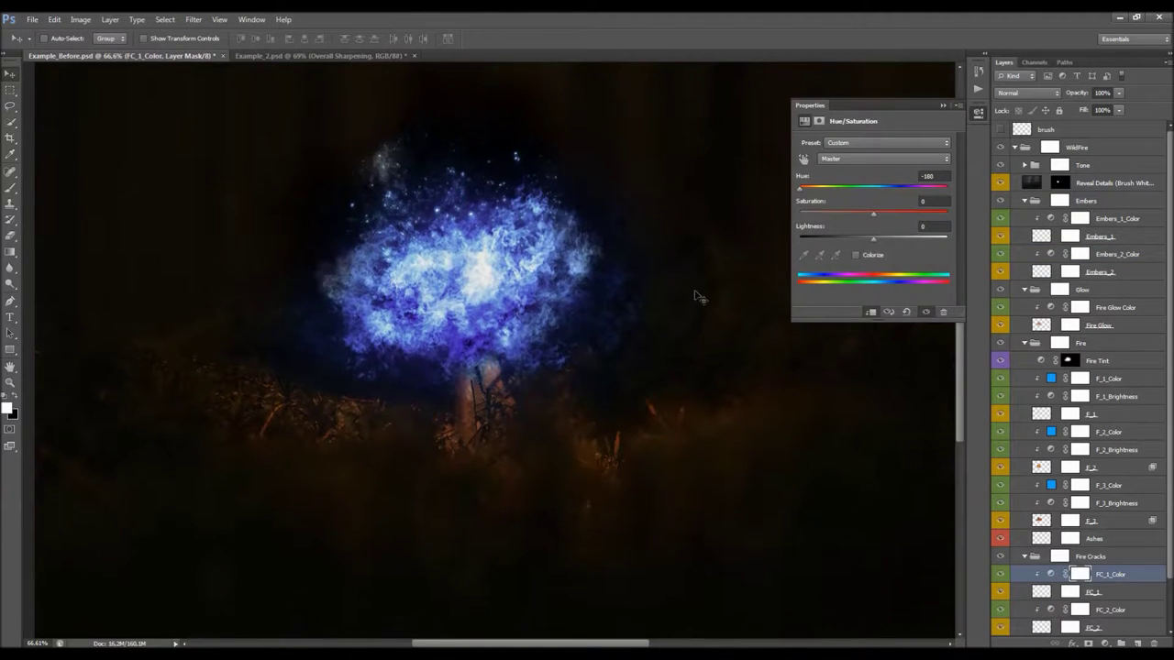
Step: Try other hue values on the Embers_1_Color layer and return it to -180
{"action": "left_click", "coordinate": [1048, 218]}
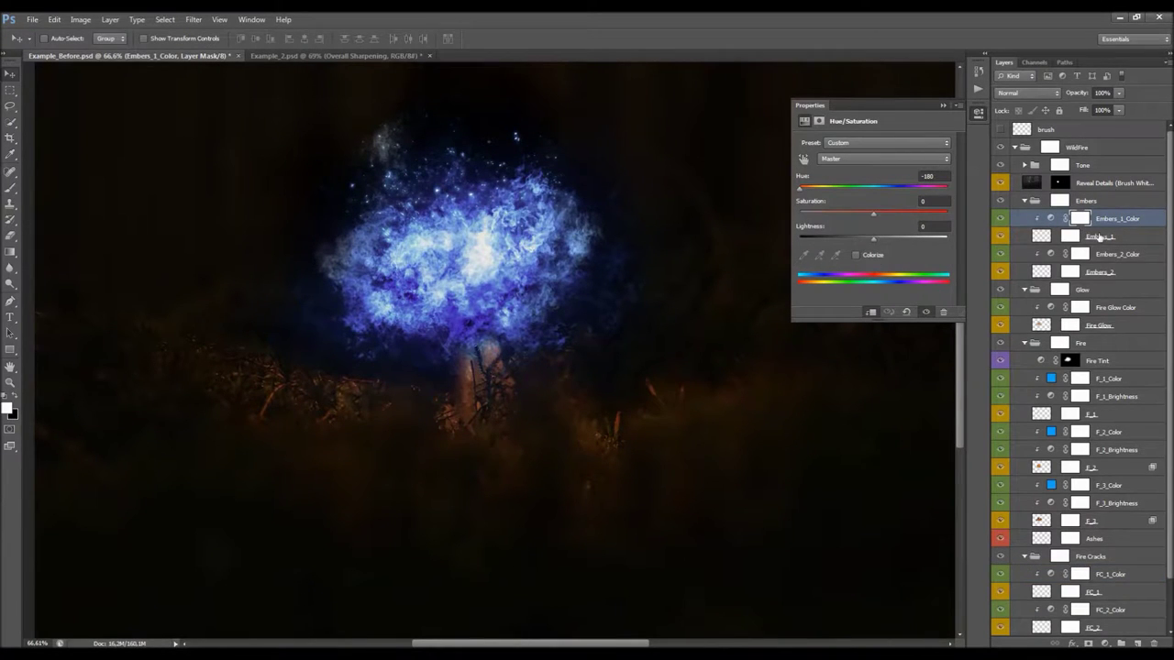
{"action": "scroll", "coordinate": [1089, 582], "scroll_direction": "down", "scroll_amount": 2}
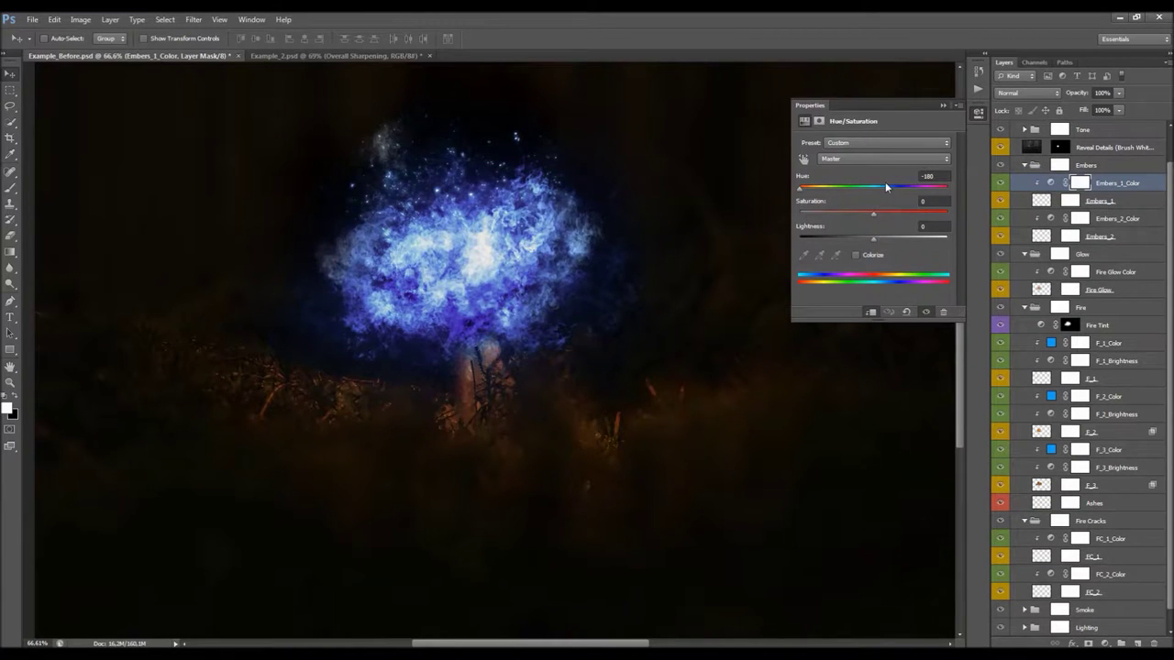
{"action": "left_click_drag", "start_coordinate": [854, 188], "coordinate": [933, 189]}
{"action": "left_click_drag", "start_coordinate": [907, 195], "coordinate": [781, 192]}
Step: Set the FC_2_Color layer's hue to -180 and recheck the FC_1_Color and Embers_1_Color hue settings
{"action": "left_click", "coordinate": [1050, 574]}
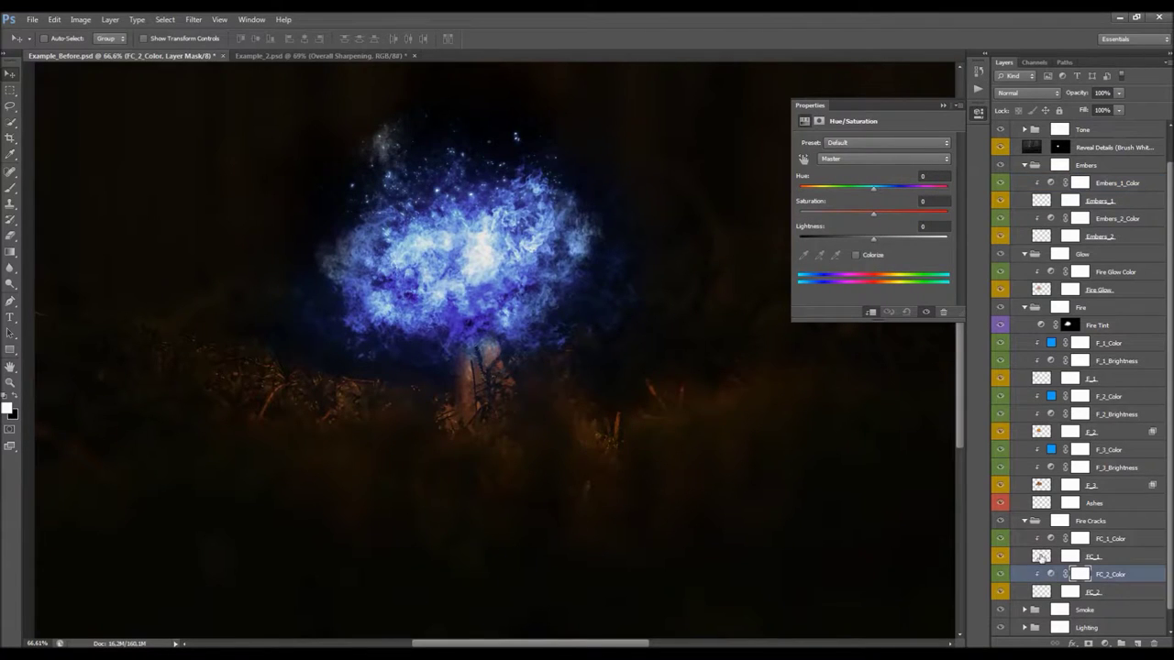
{"action": "left_click_drag", "start_coordinate": [829, 184], "coordinate": [773, 193]}
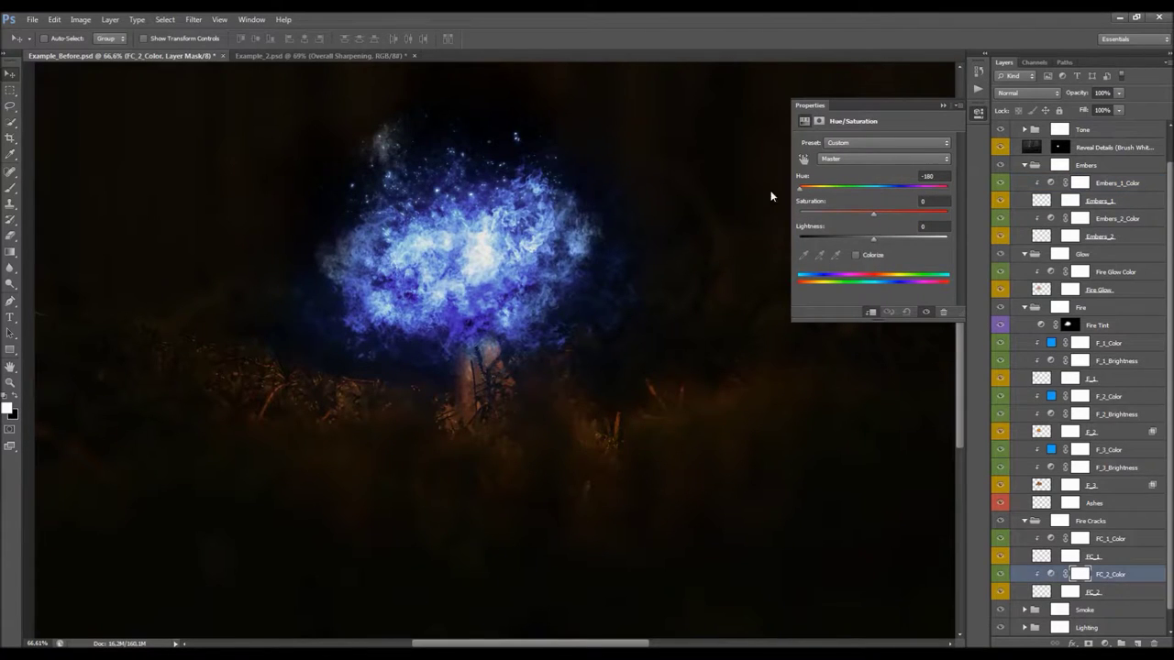
{"action": "left_click", "coordinate": [1049, 538]}
{"action": "left_click", "coordinate": [1119, 184]}
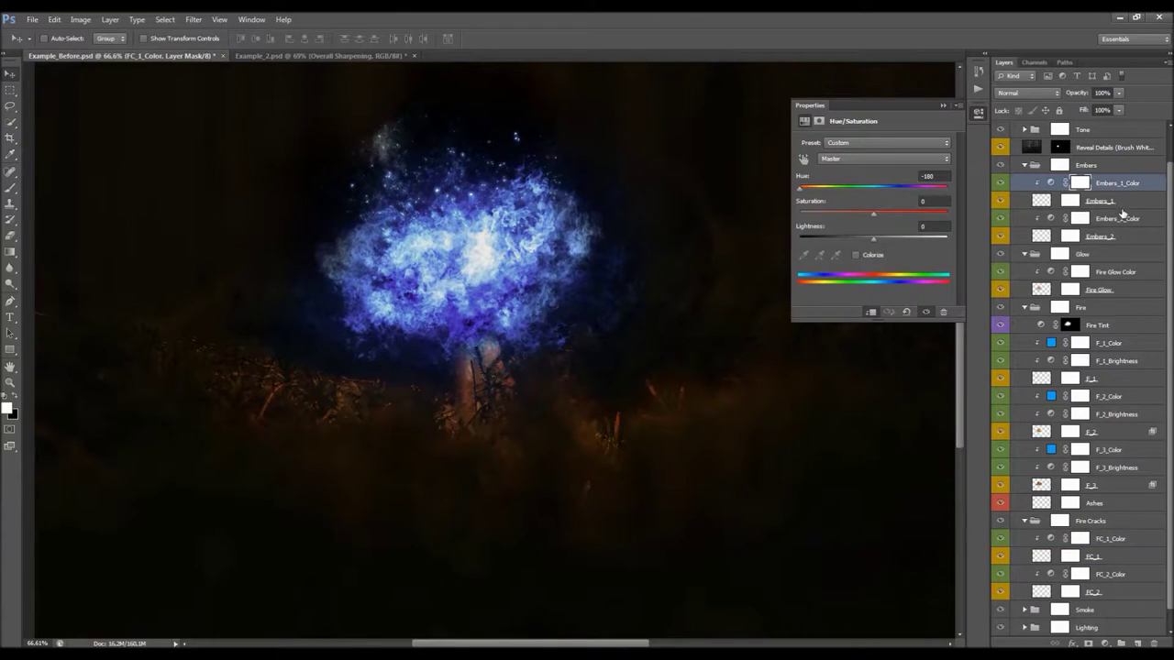
{"action": "left_click", "coordinate": [941, 105]}
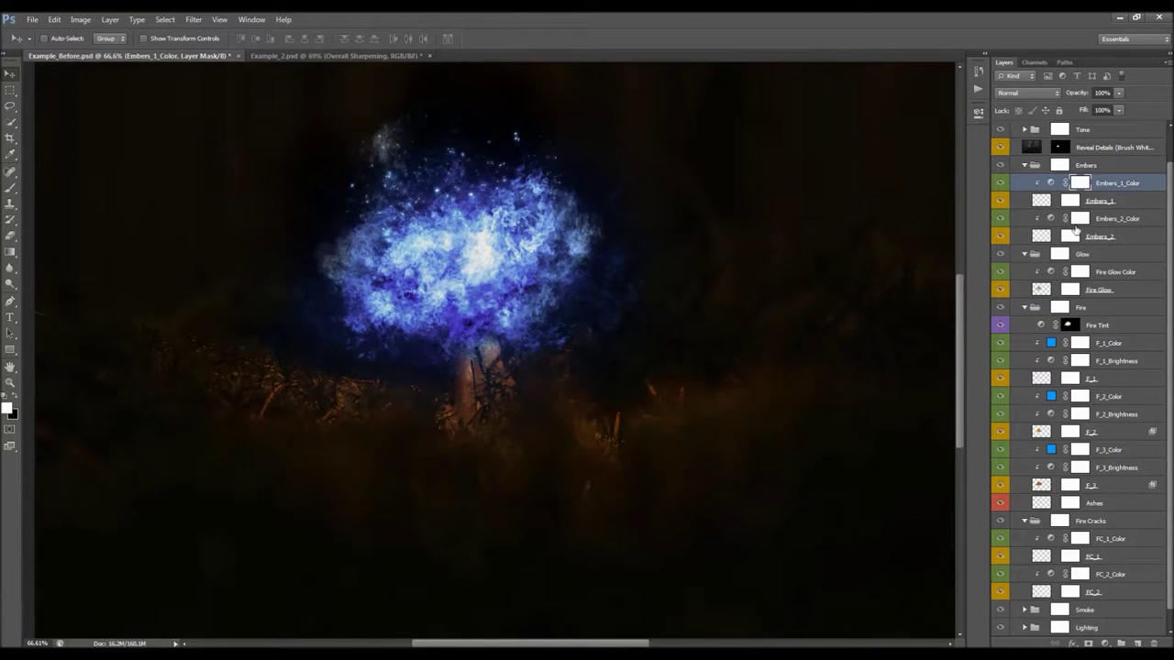
Step: Expand the Tone group and set the Color Adjustment layer's photo filter to Cooling Filter (82)
{"action": "scroll", "coordinate": [1025, 149], "scroll_direction": "up", "scroll_amount": 1}
{"action": "left_click", "coordinate": [1025, 148]}
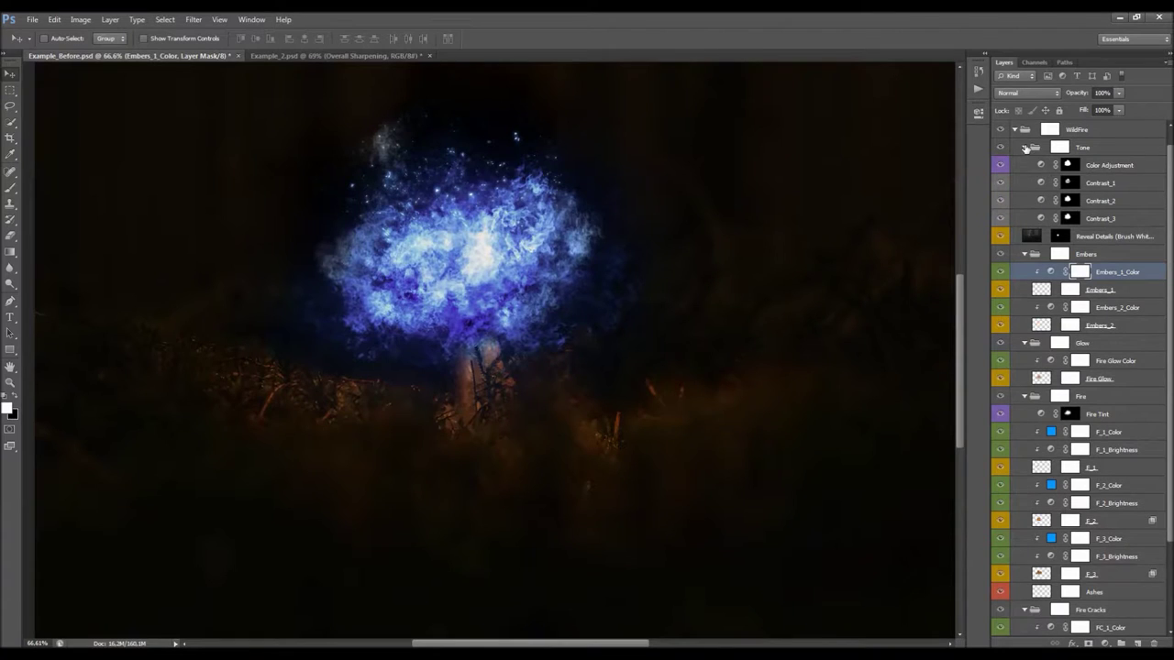
{"action": "double_click", "coordinate": [1040, 165]}
{"action": "left_click", "coordinate": [935, 144]}
{"action": "left_click", "coordinate": [886, 205]}
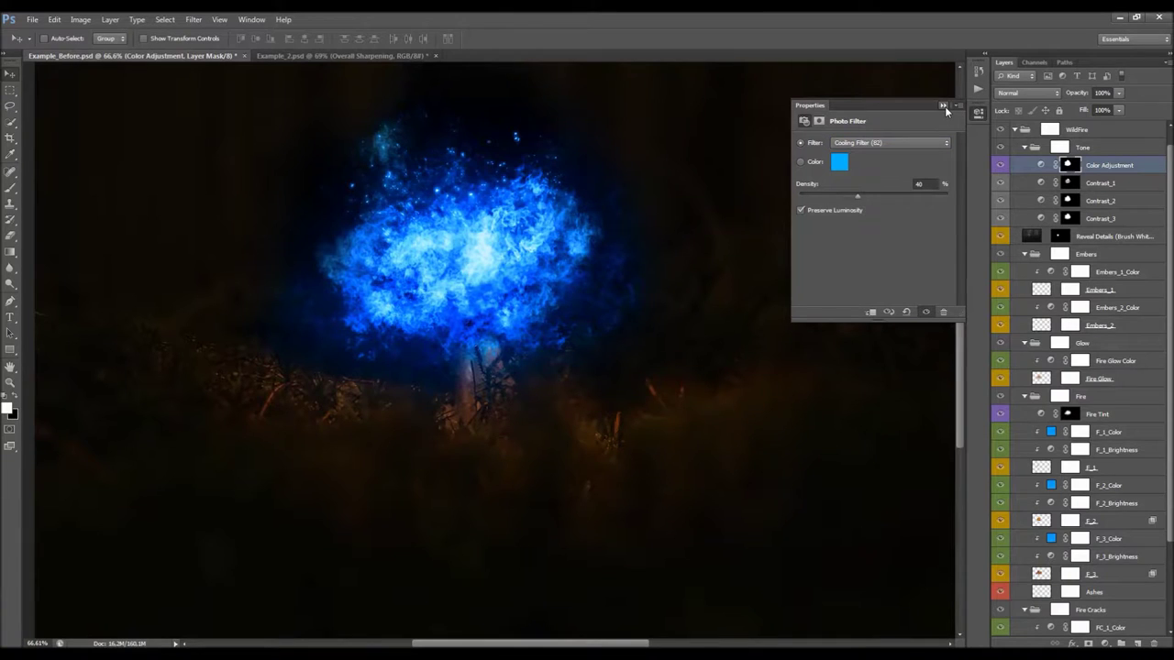
{"action": "left_click", "coordinate": [979, 112]}
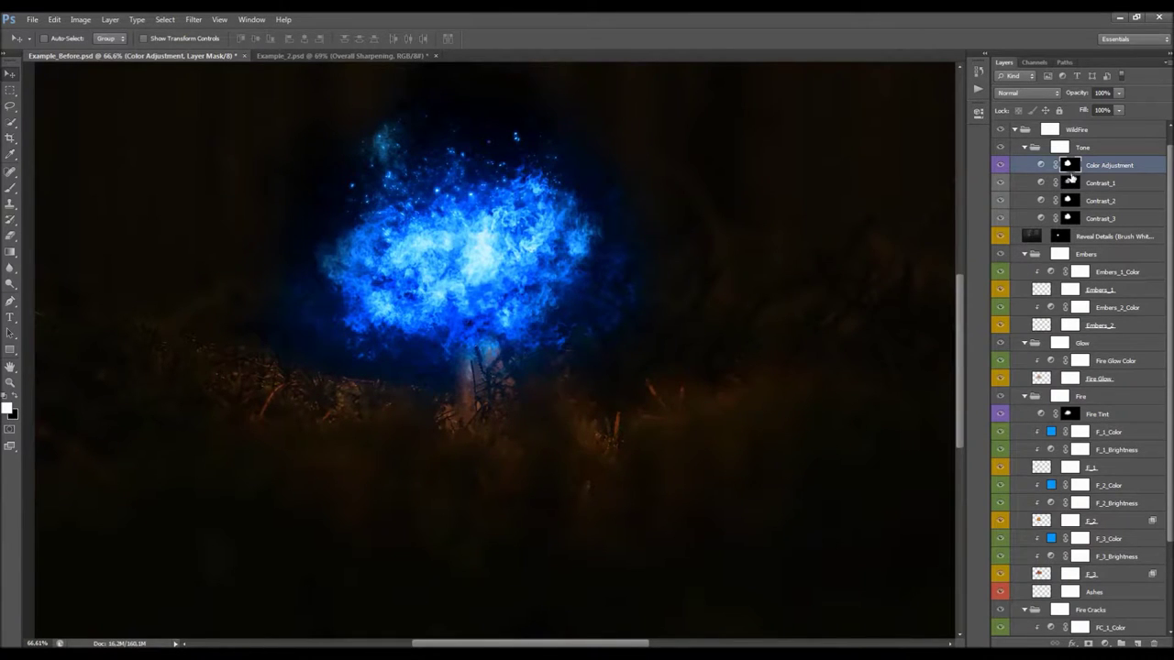
Step: Look over the Contrast_1 and Contrast_2 masks in the Tone group and inspect the blue fire across the whole image
{"action": "left_click", "coordinate": [1071, 183]}
{"action": "left_click", "coordinate": [1071, 200]}
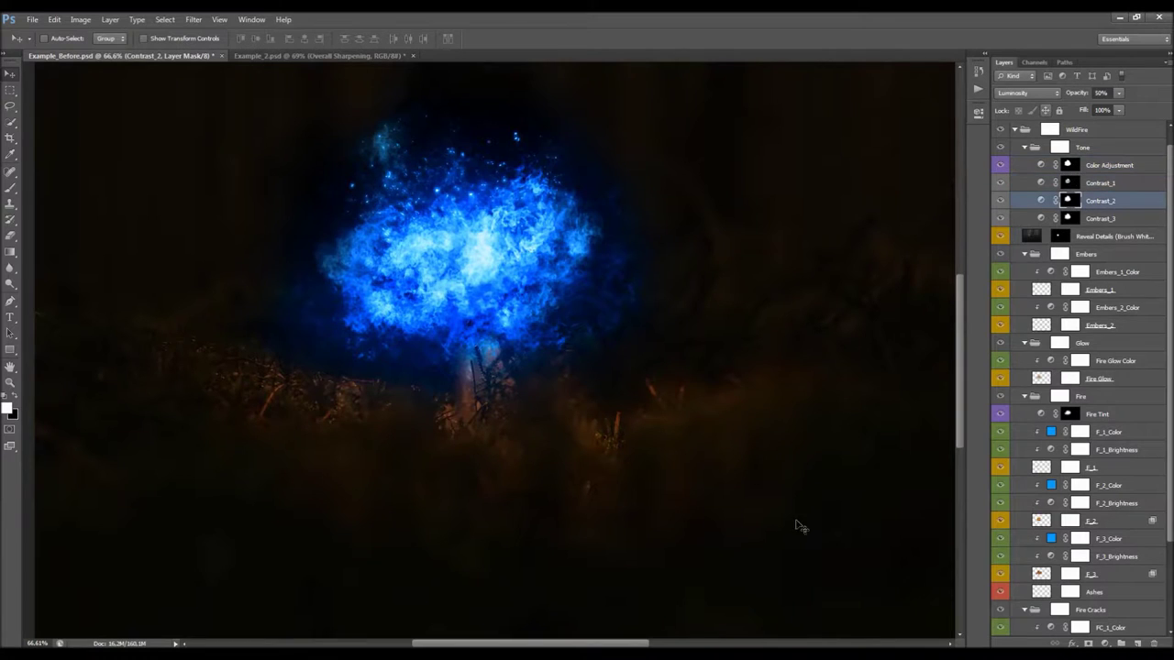
{"action": "left_click", "coordinate": [1068, 183]}
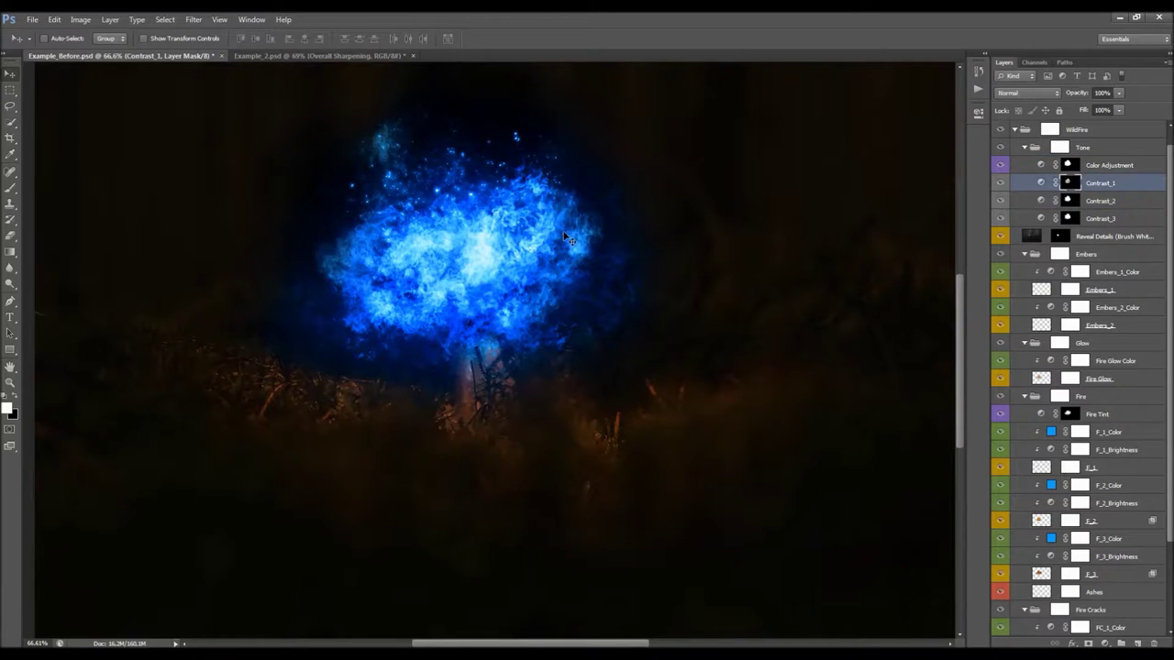
{"action": "scroll", "coordinate": [566, 230], "scroll_direction": "down", "scroll_amount": 3}
{"action": "scroll", "coordinate": [225, 307], "scroll_direction": "up", "scroll_amount": 1}
{"action": "scroll", "coordinate": [252, 307], "scroll_direction": "down", "scroll_amount": 1}
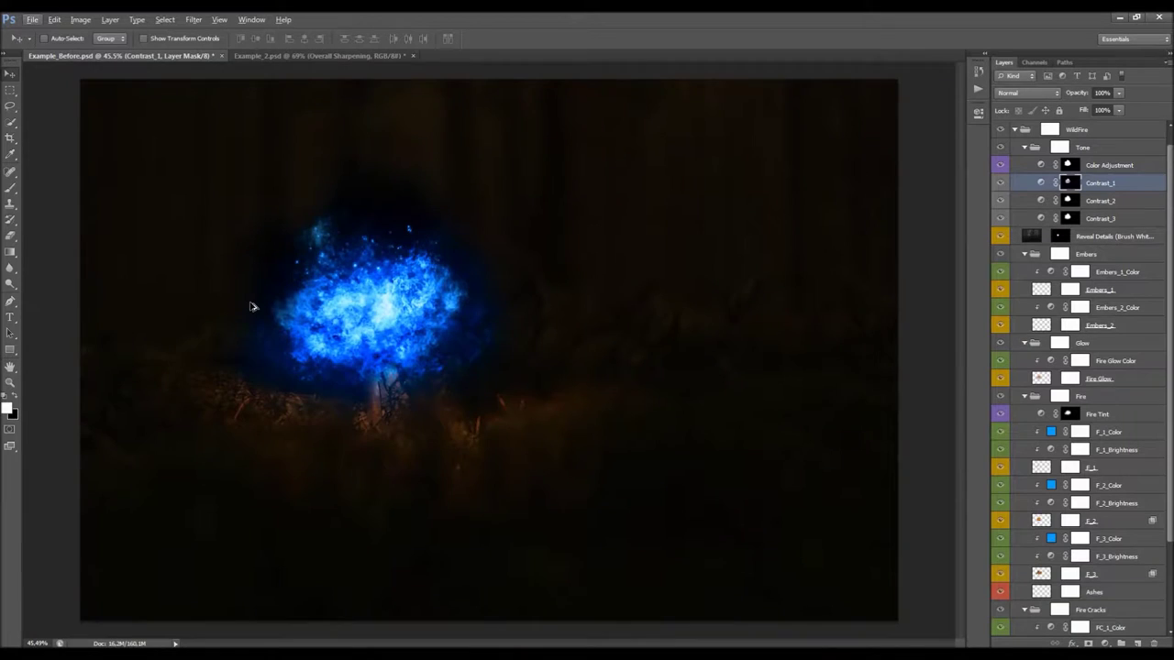
{"action": "scroll", "coordinate": [251, 307], "scroll_direction": "up", "scroll_amount": 2}
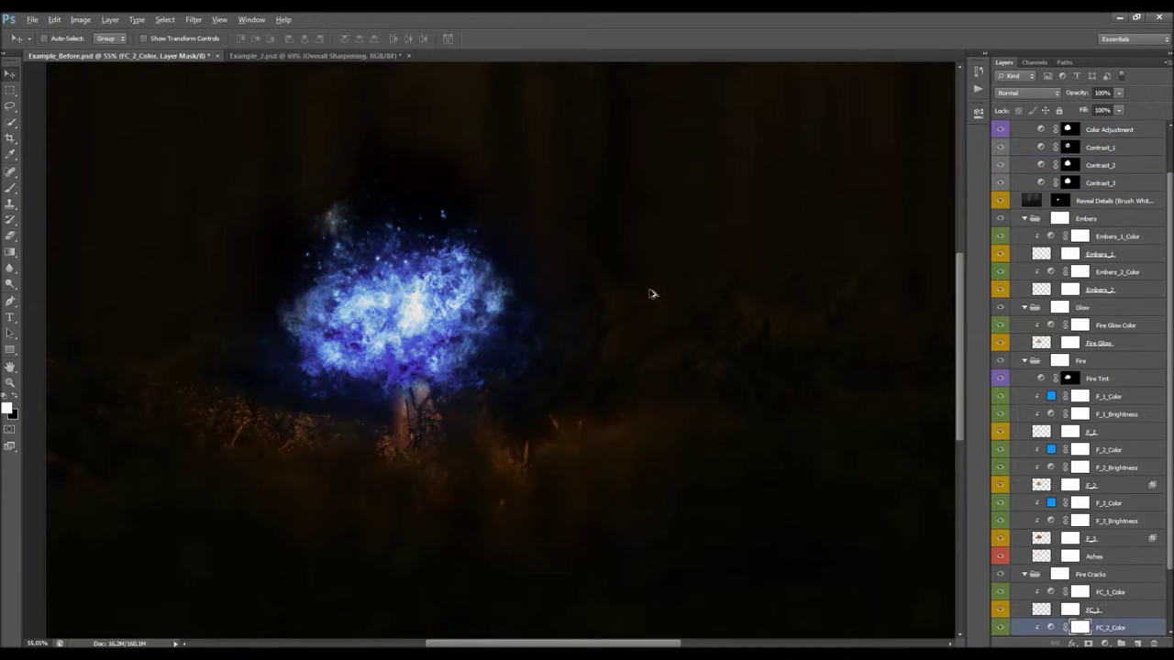
Step: Undo the blue recoloring changes and turn off the F_1_Color, F_2_Color and F_3_Color layers
{"action": "key", "text": "ctrl+alt+z"}
{"action": "key", "text": "ctrl+alt+z"}
{"action": "key", "text": "ctrl+alt+z"}
{"action": "key", "text": "ctrl+alt+z"}
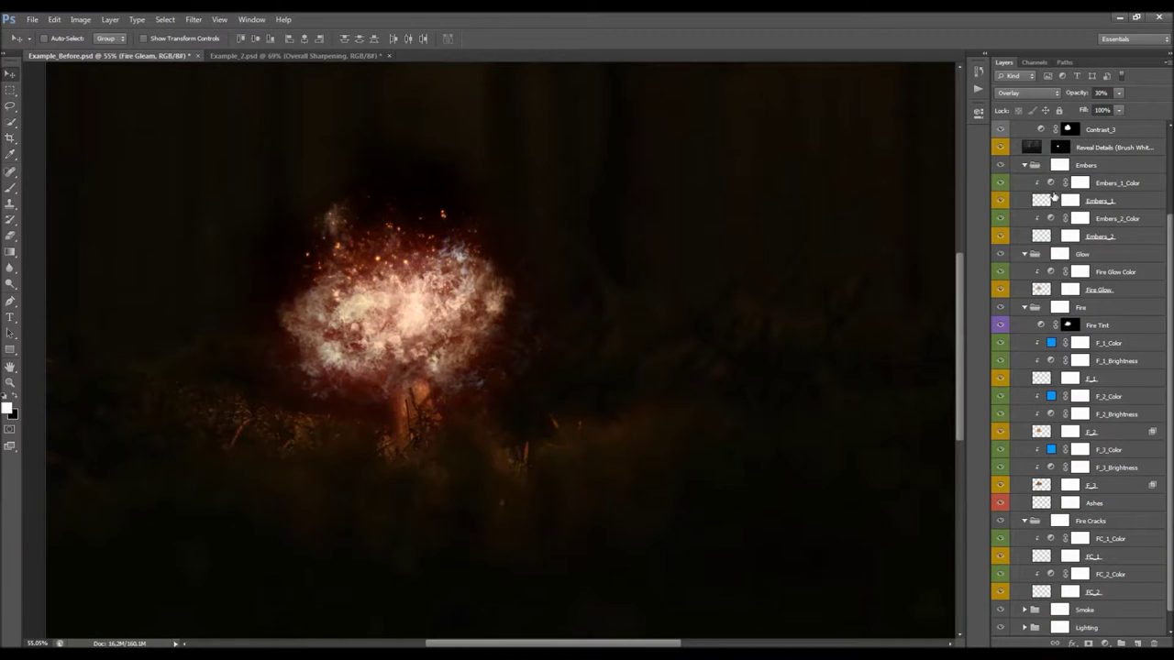
{"action": "left_click", "coordinate": [1002, 450]}
{"action": "left_click", "coordinate": [1000, 397]}
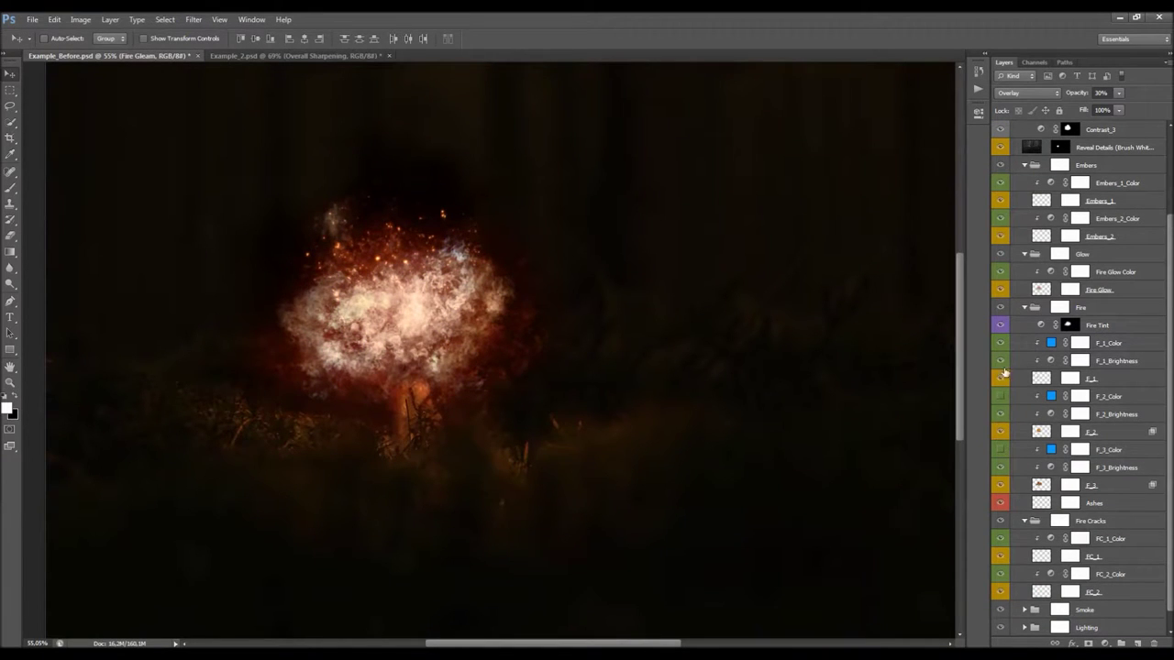
{"action": "left_click", "coordinate": [1000, 342]}
Step: Check the Fire Tint layer's photo filter settings and inspect the fire in the image
{"action": "double_click", "coordinate": [1042, 325]}
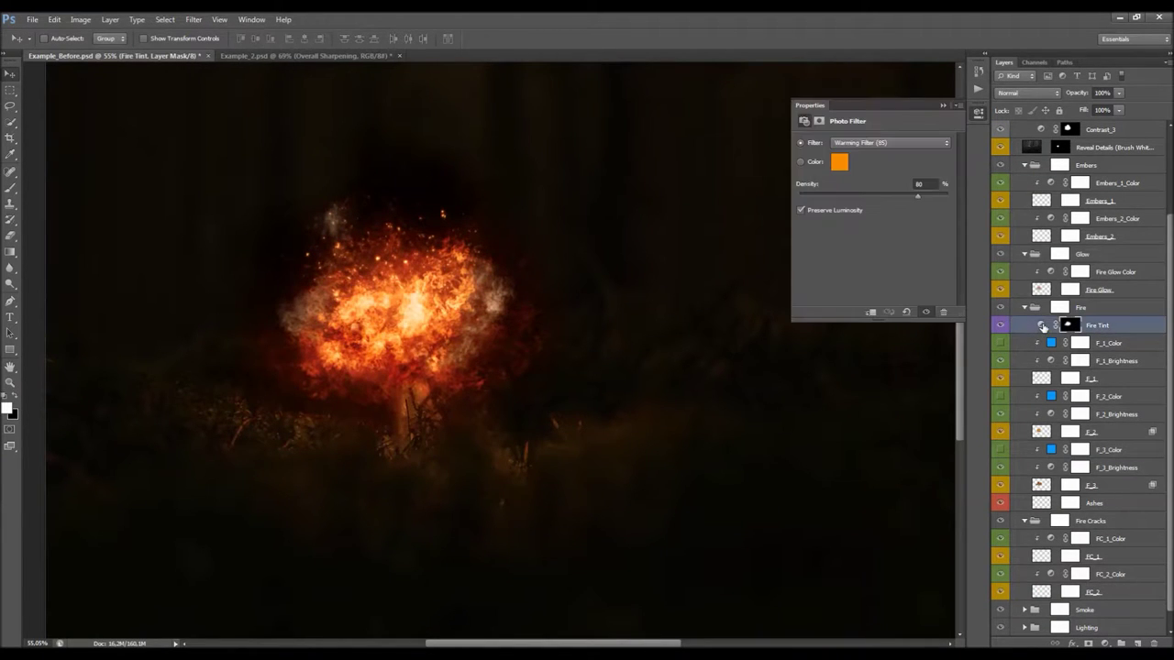
{"action": "left_click", "coordinate": [945, 107]}
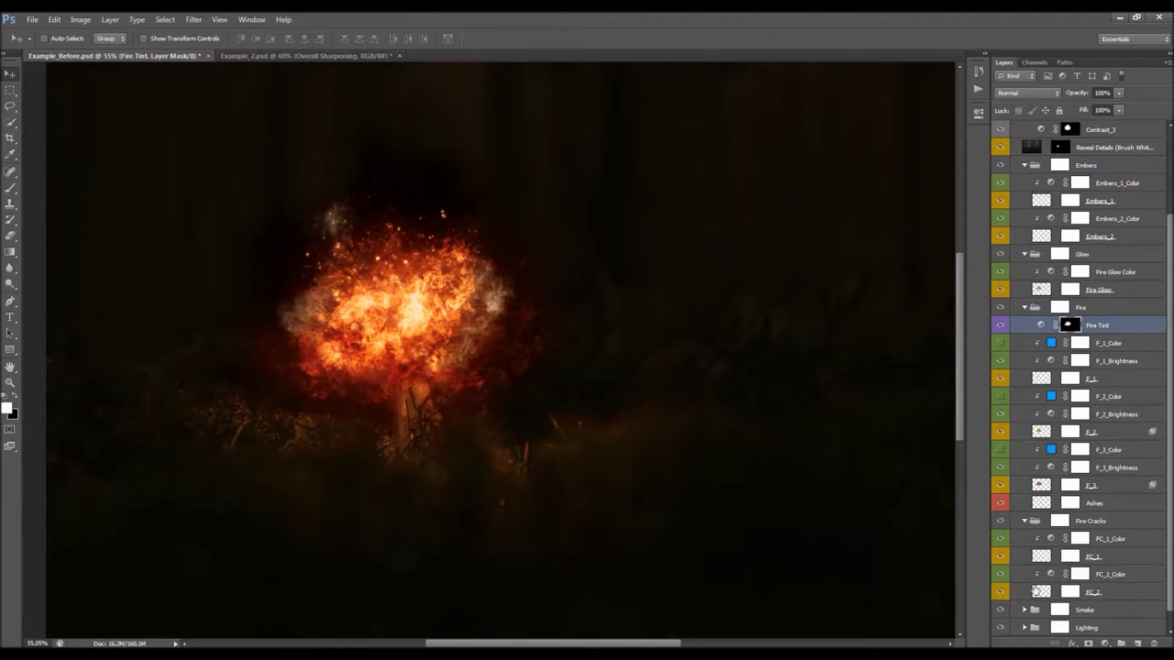
{"action": "scroll", "coordinate": [502, 268], "scroll_direction": "down", "scroll_amount": 1}
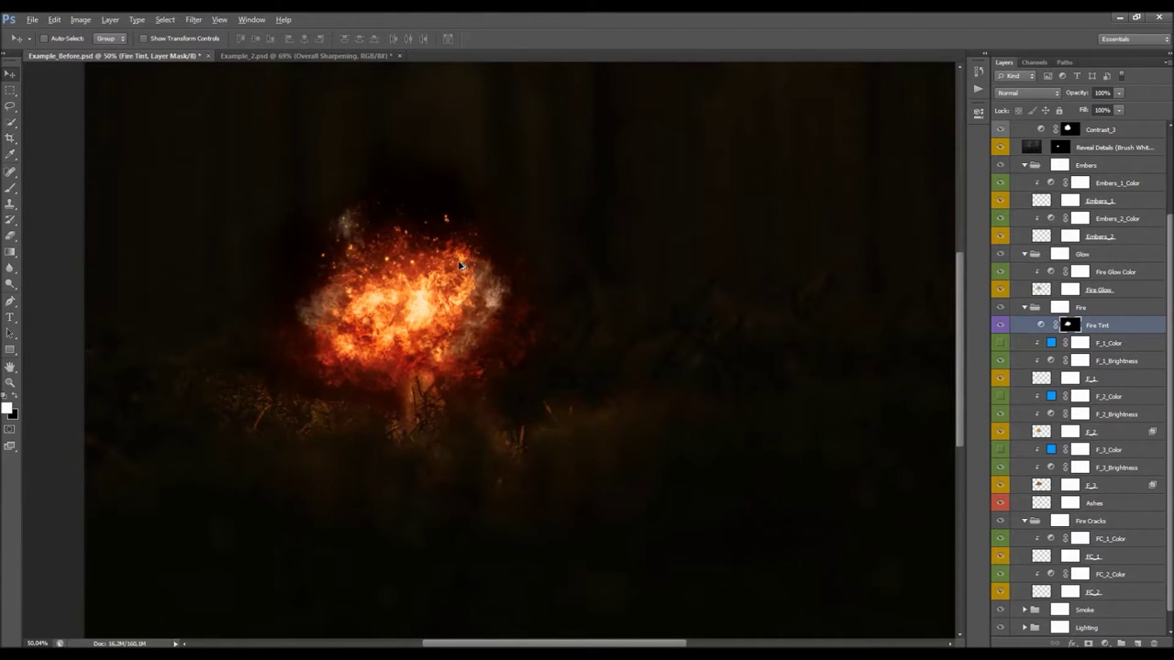
{"action": "scroll", "coordinate": [461, 266], "scroll_direction": "up", "scroll_amount": 1}
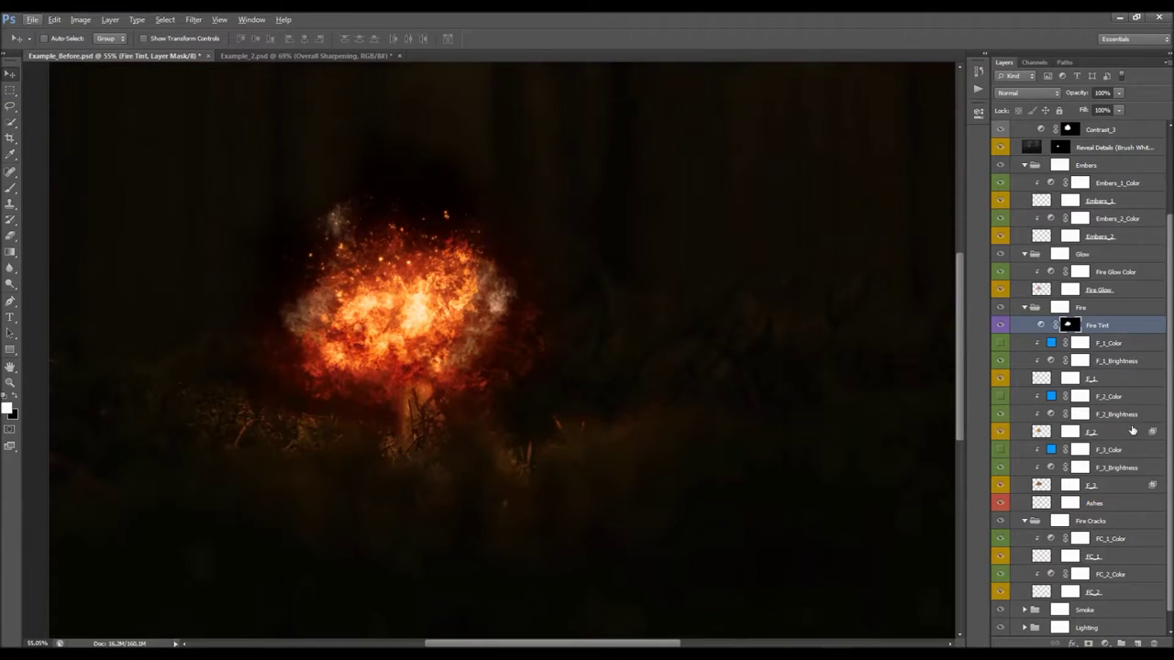
{"action": "scroll", "coordinate": [1135, 434], "scroll_direction": "down", "scroll_amount": 1}
{"action": "left_click", "coordinate": [1100, 607]}
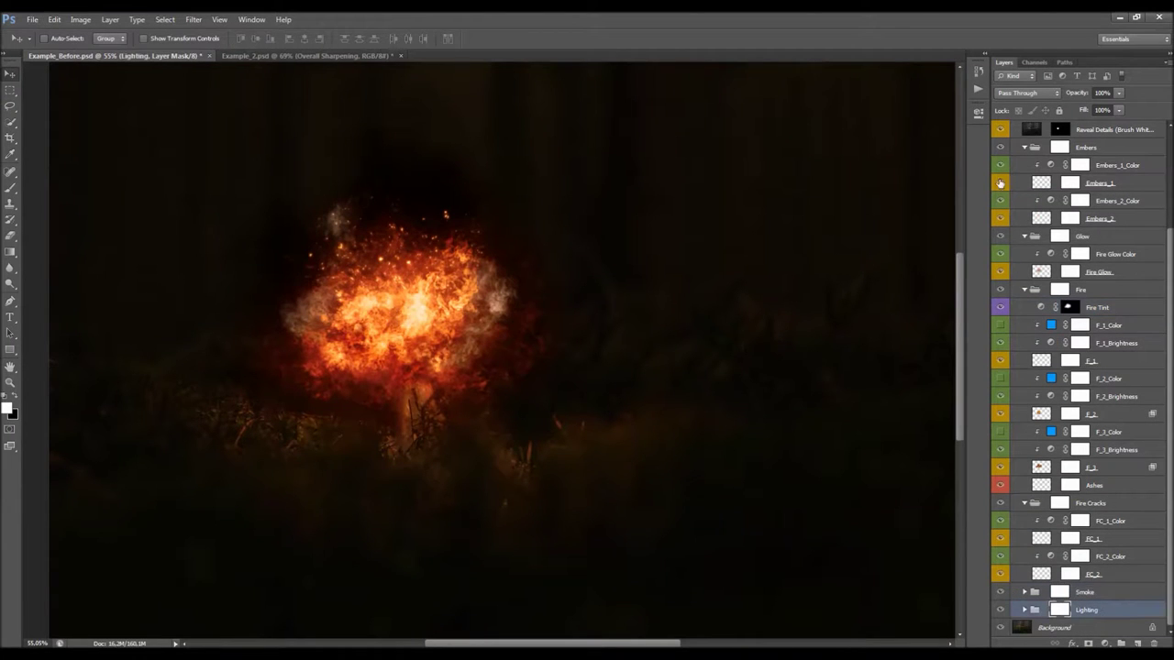
{"action": "left_click", "coordinate": [978, 88]}
{"action": "left_click", "coordinate": [978, 88]}
{"action": "scroll", "coordinate": [1137, 243], "scroll_direction": "up", "scroll_amount": 7}
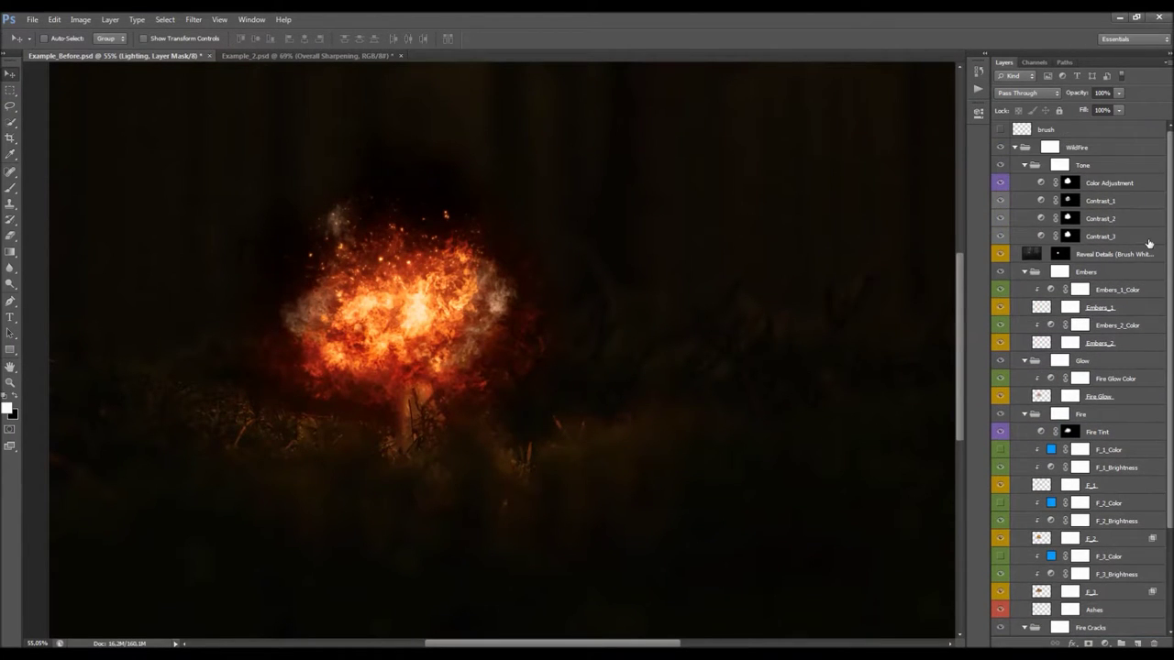
Step: Disable and re-enable the masks of the Color Adjustment, Contrast_1, Contrast_2 and Contrast_3 layers to compare their effect on the image
{"action": "left_click", "coordinate": [1069, 186]}
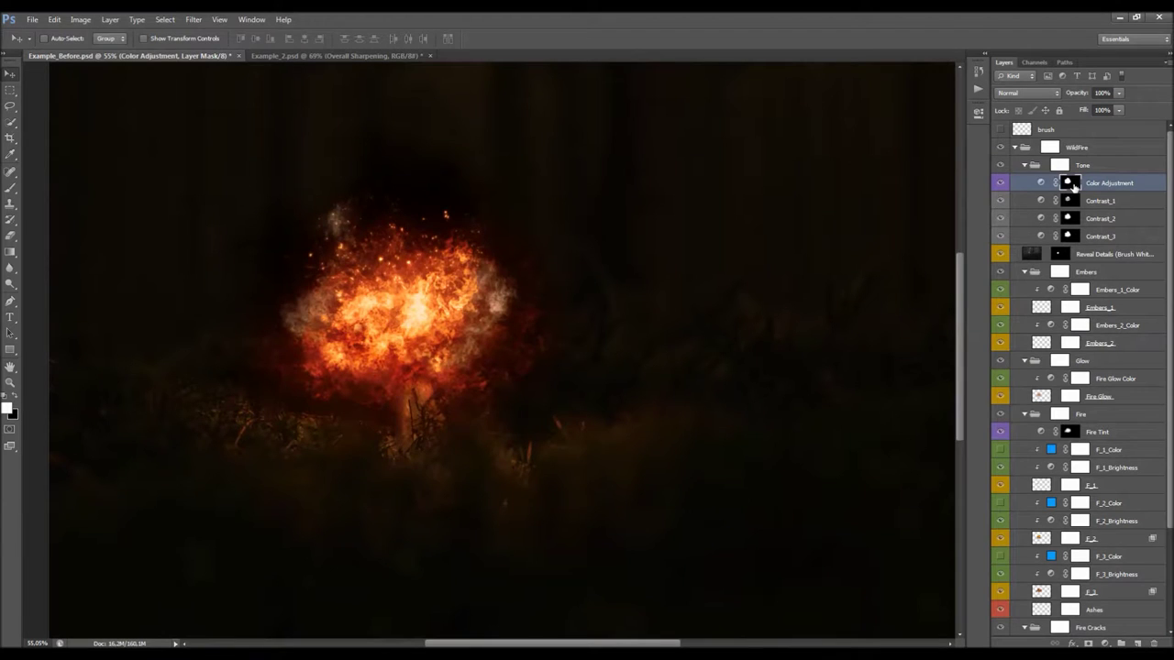
{"action": "left_click", "coordinate": [1069, 183], "text": "shift"}
{"action": "left_click", "coordinate": [1070, 201], "text": "shift"}
{"action": "left_click", "coordinate": [1069, 218], "text": "shift"}
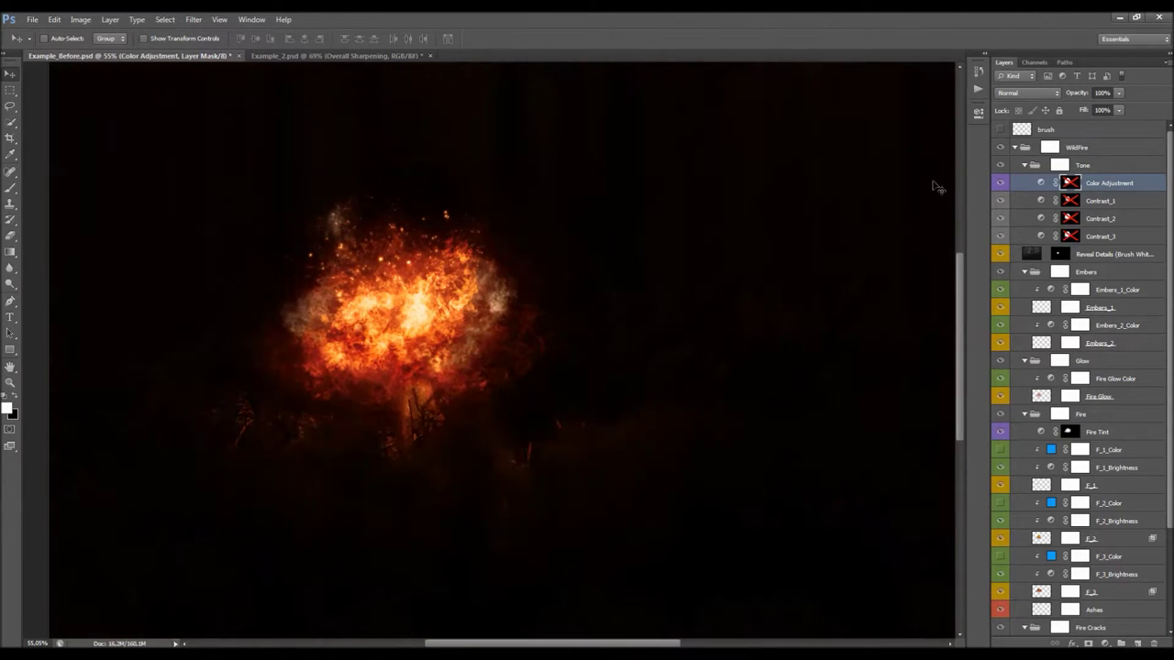
{"action": "left_click", "coordinate": [1071, 237], "text": "shift"}
{"action": "left_click", "coordinate": [1069, 218], "text": "shift"}
{"action": "left_click", "coordinate": [1069, 200], "text": "shift"}
{"action": "left_click", "coordinate": [1069, 183], "text": "shift"}
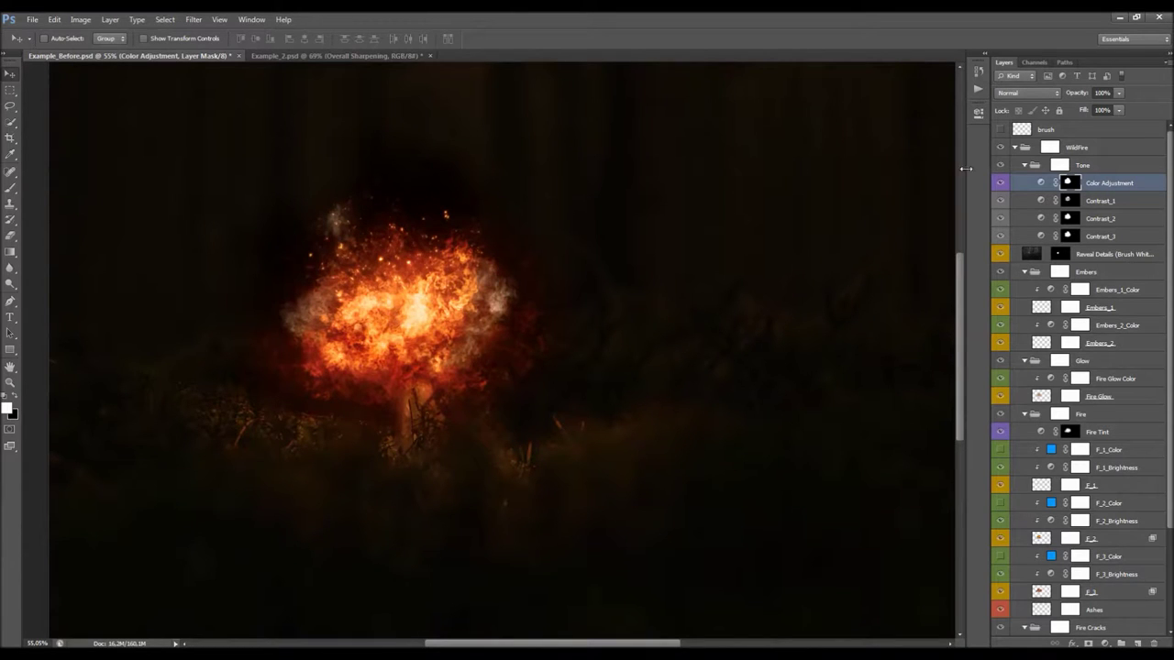
Step: Show the mask properties of the Color Adjustment layer and look up where the properties display is listed
{"action": "left_click", "coordinate": [977, 112]}
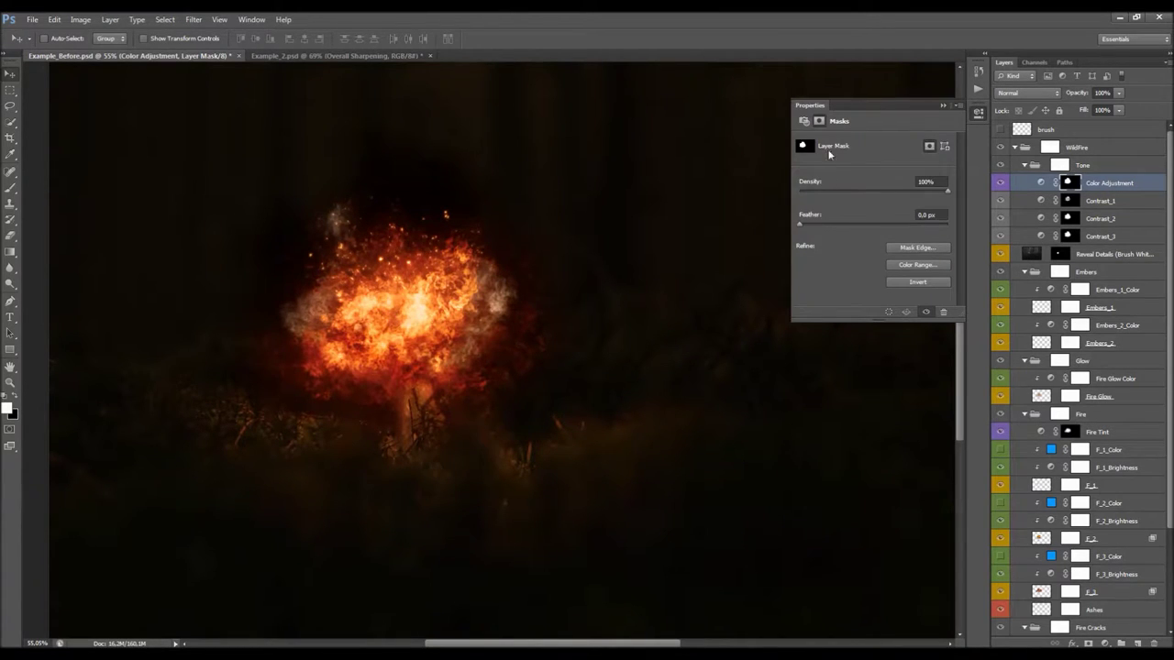
{"action": "left_click", "coordinate": [252, 20]}
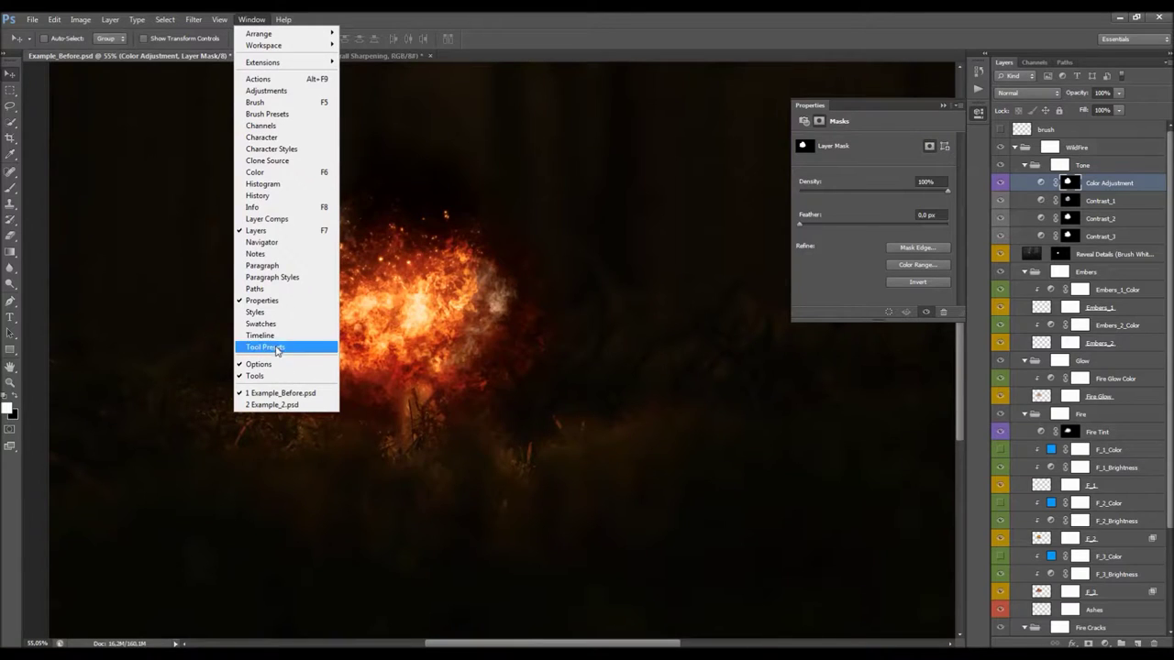
{"action": "left_click", "coordinate": [574, 38]}
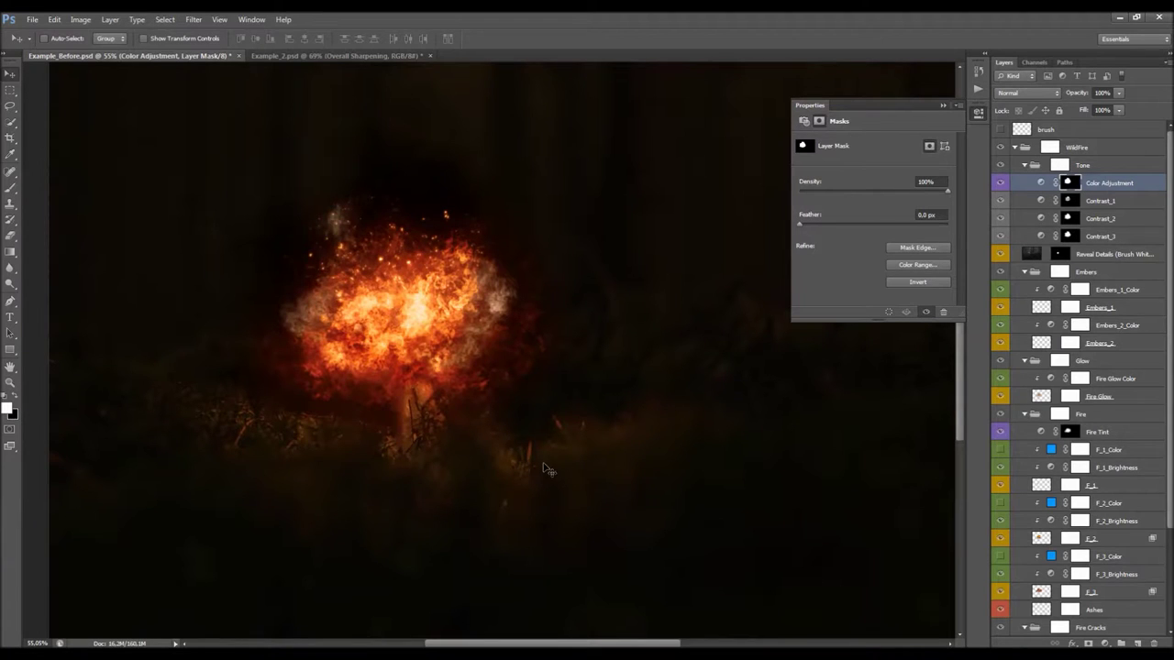
Step: Set the layer mask density to 50% on the Color Adjustment and Contrast_1 layers
{"action": "left_click", "coordinate": [928, 181]}
{"action": "type", "text": "50"}
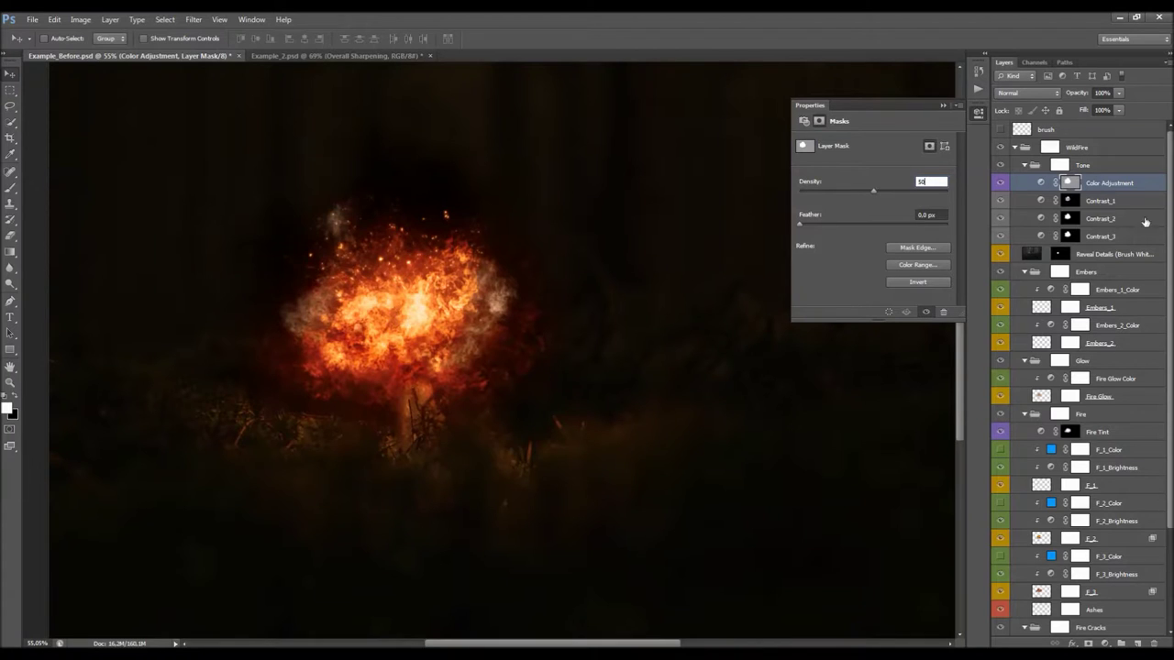
{"action": "left_click", "coordinate": [1071, 202]}
{"action": "left_click", "coordinate": [926, 181]}
{"action": "type", "text": "50"}
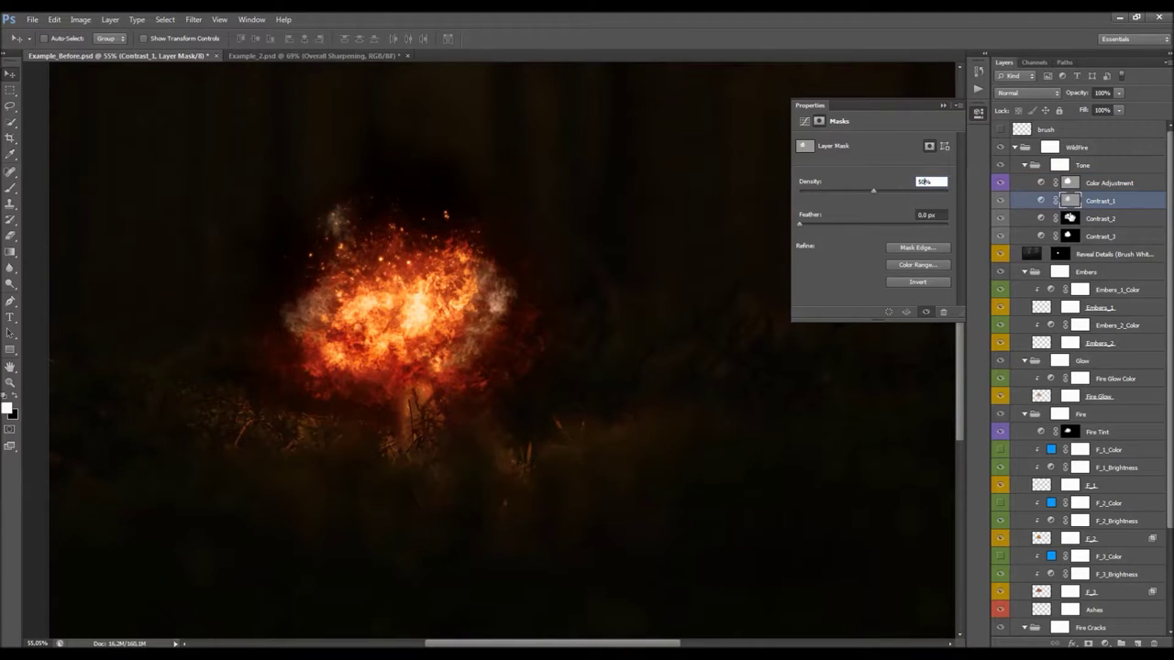
Step: Set the layer mask density to 50% on the Contrast_2 and Contrast_3 layers and collapse the mask properties
{"action": "left_click", "coordinate": [1070, 219]}
{"action": "left_click", "coordinate": [926, 181]}
{"action": "type", "text": "50"}
{"action": "key", "text": "alt+bracketleft"}
{"action": "left_click", "coordinate": [930, 181]}
{"action": "type", "text": "50"}
{"action": "key", "text": "Return"}
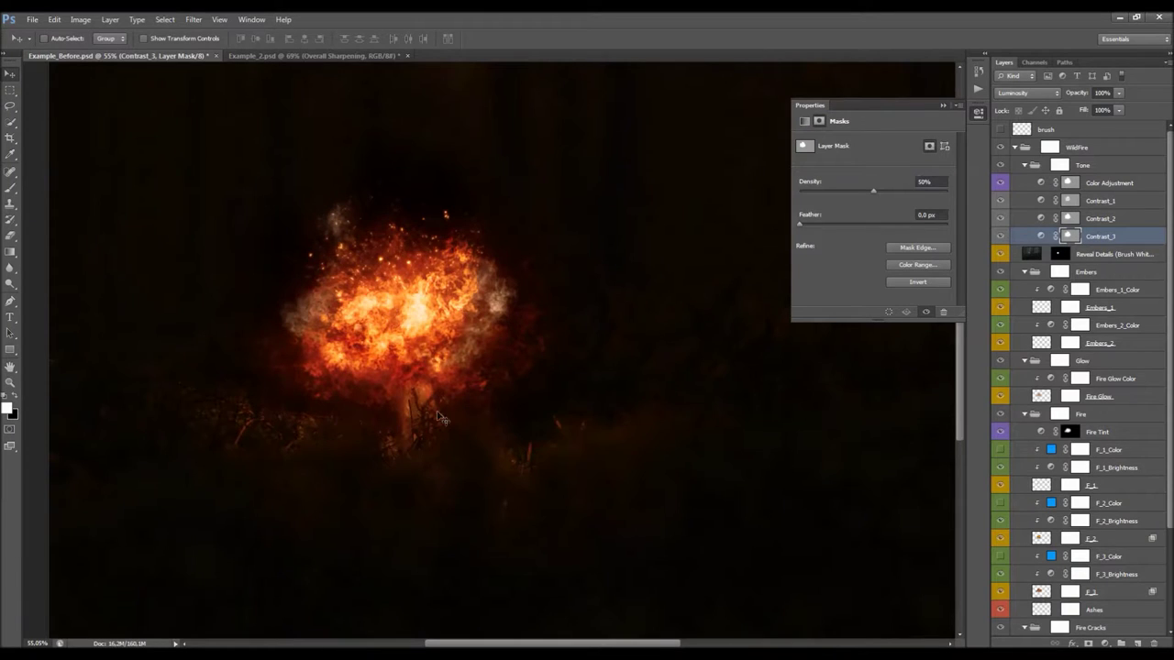
{"action": "left_click", "coordinate": [940, 107]}
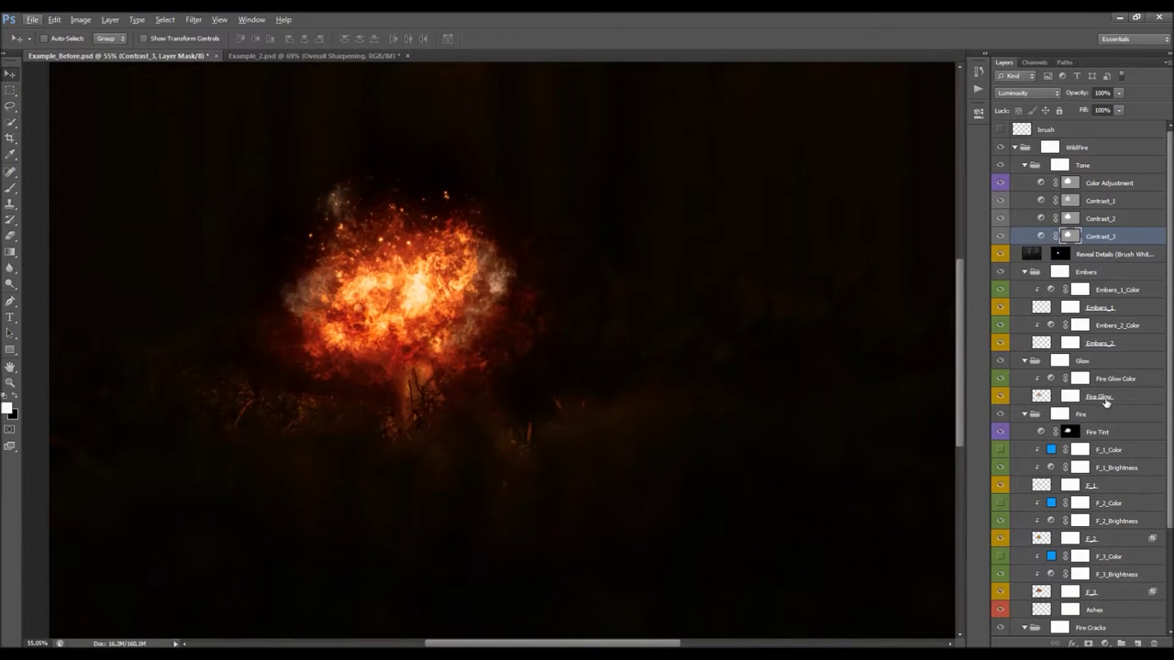
Step: Turn on the visibility of the F_1_Color, F_2_Color and F_3_Color layers in the Fire group
{"action": "scroll", "coordinate": [1034, 417], "scroll_direction": "down", "scroll_amount": 2}
{"action": "left_click", "coordinate": [1001, 415]}
{"action": "left_click", "coordinate": [1001, 467]}
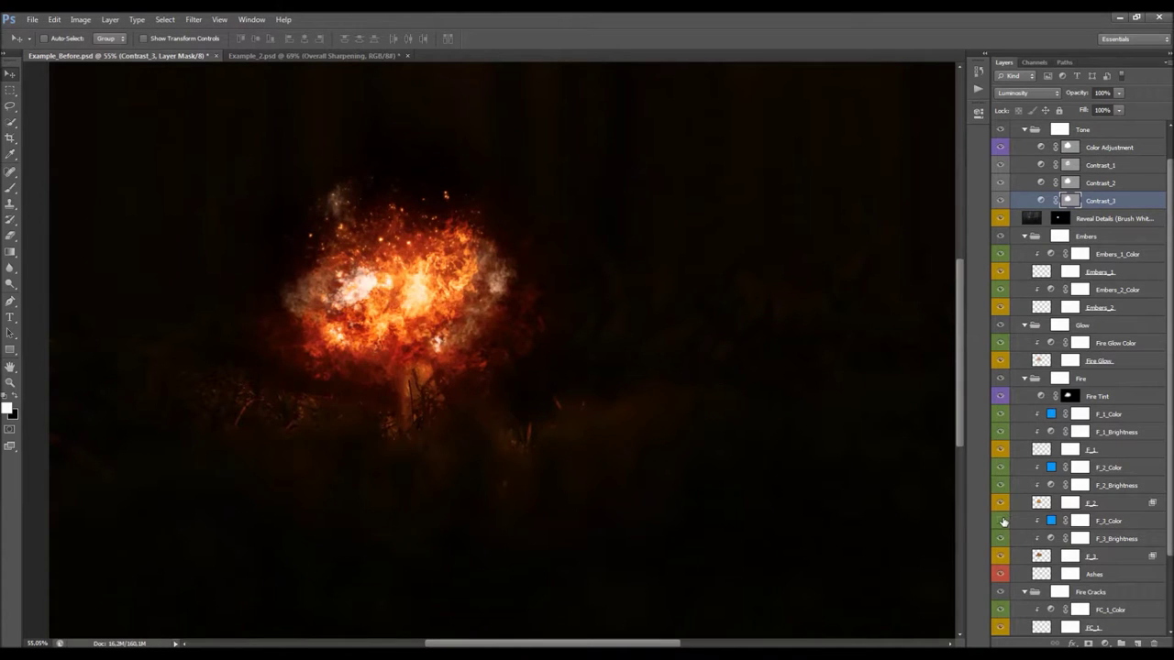
{"action": "left_click", "coordinate": [1000, 520]}
Step: Change the Fire Tint layer's photo filter to Cooling Filter (82), trying Underwater along the way
{"action": "double_click", "coordinate": [1041, 395]}
{"action": "left_click", "coordinate": [892, 143]}
{"action": "left_click", "coordinate": [899, 207]}
{"action": "scroll", "coordinate": [977, 269], "scroll_direction": "down", "scroll_amount": 5}
{"action": "left_click", "coordinate": [862, 143]}
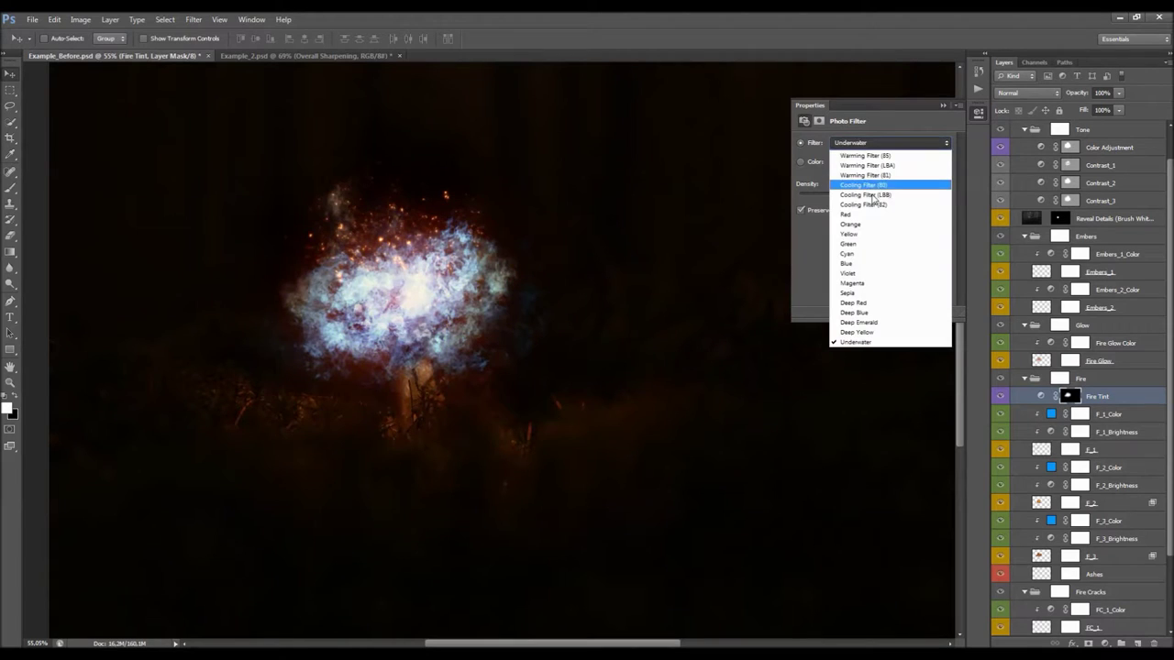
{"action": "left_click", "coordinate": [876, 205]}
Step: Set the hue of the Embers_2_Color and Embers_1_Color adjustment layers to -180
{"action": "scroll", "coordinate": [1021, 250], "scroll_direction": "down", "scroll_amount": 1}
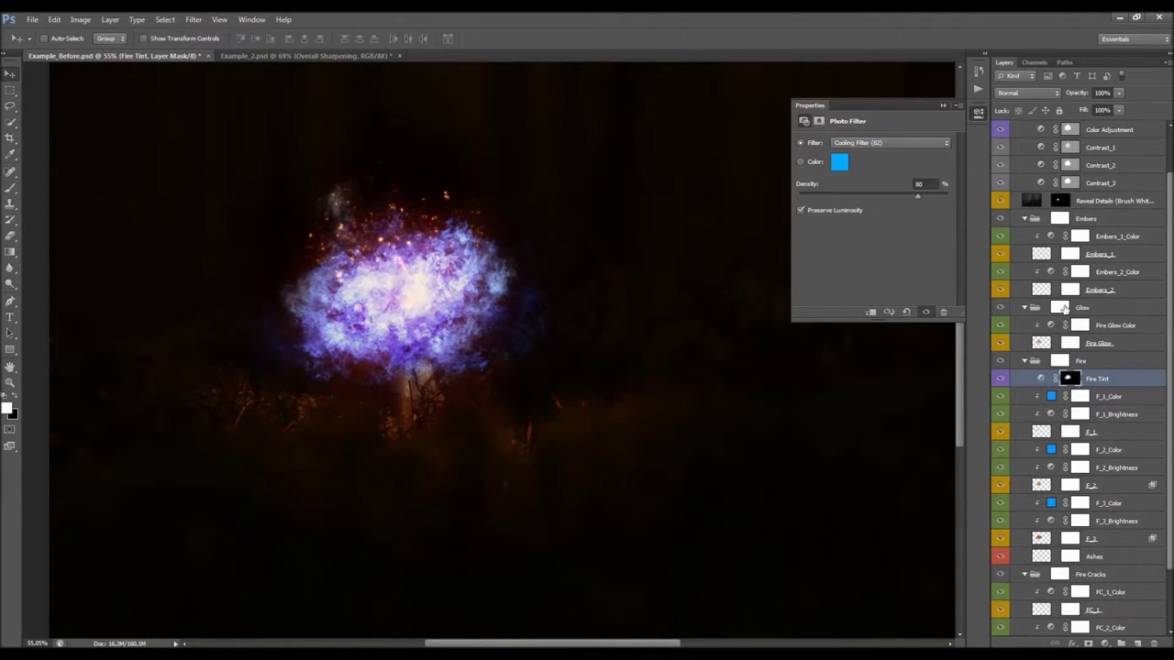
{"action": "left_click", "coordinate": [1049, 273]}
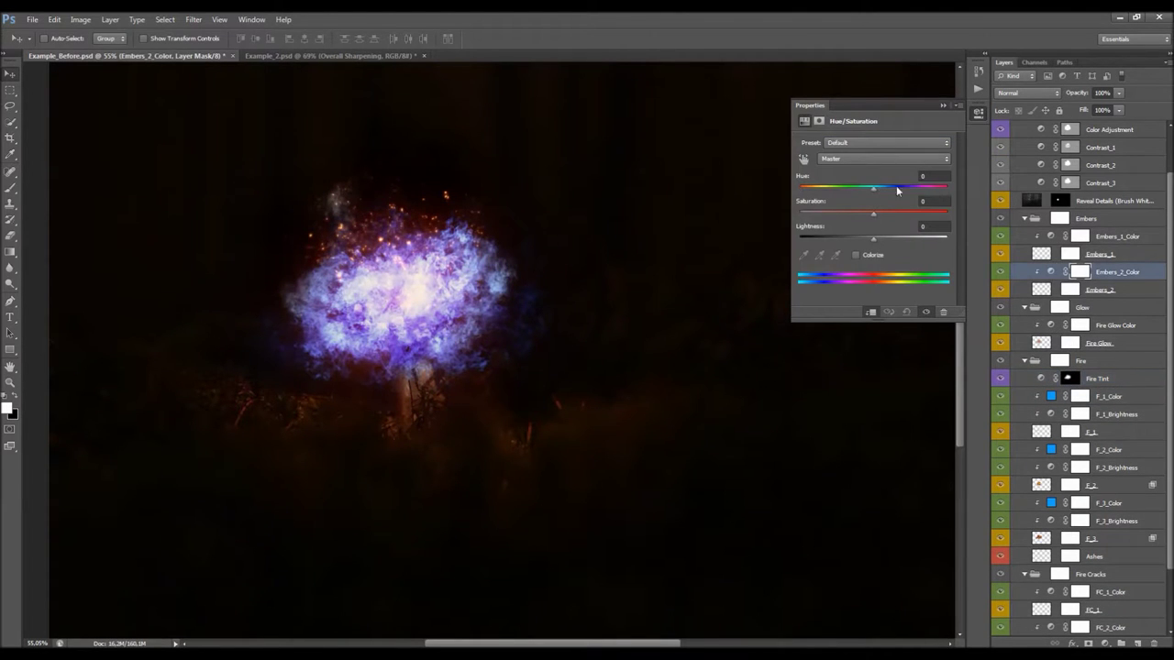
{"action": "left_click_drag", "start_coordinate": [802, 189], "coordinate": [775, 194]}
{"action": "left_click", "coordinate": [1048, 237]}
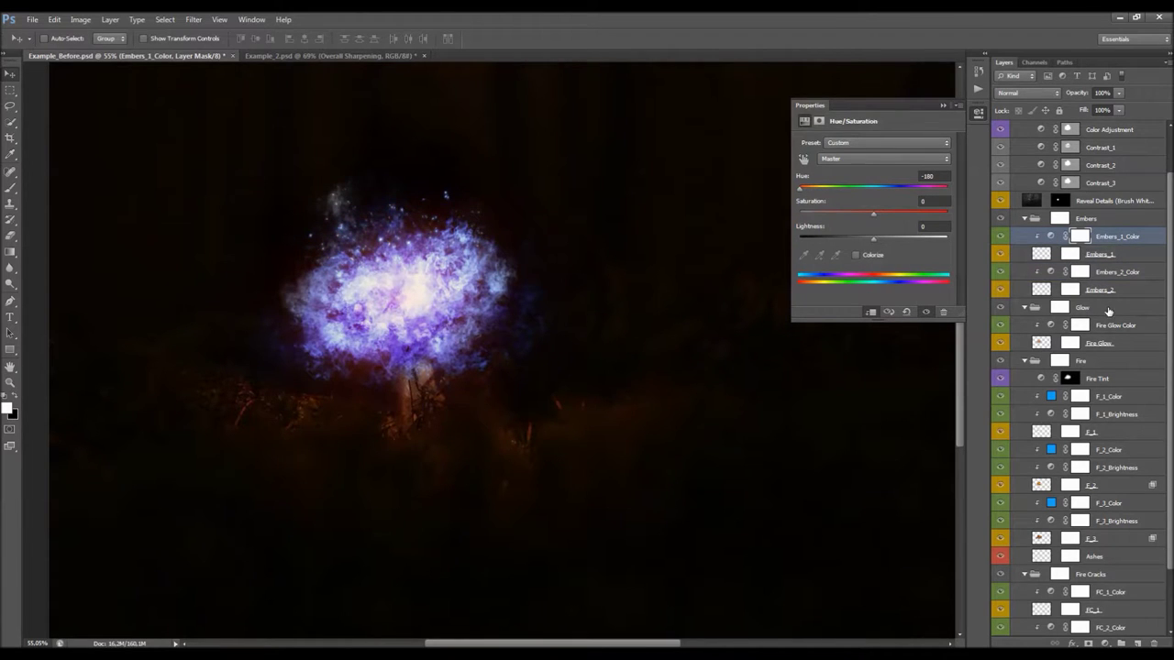
Step: Set the hue of the Fire Glow Color adjustment layer to -150
{"action": "left_click", "coordinate": [1069, 344]}
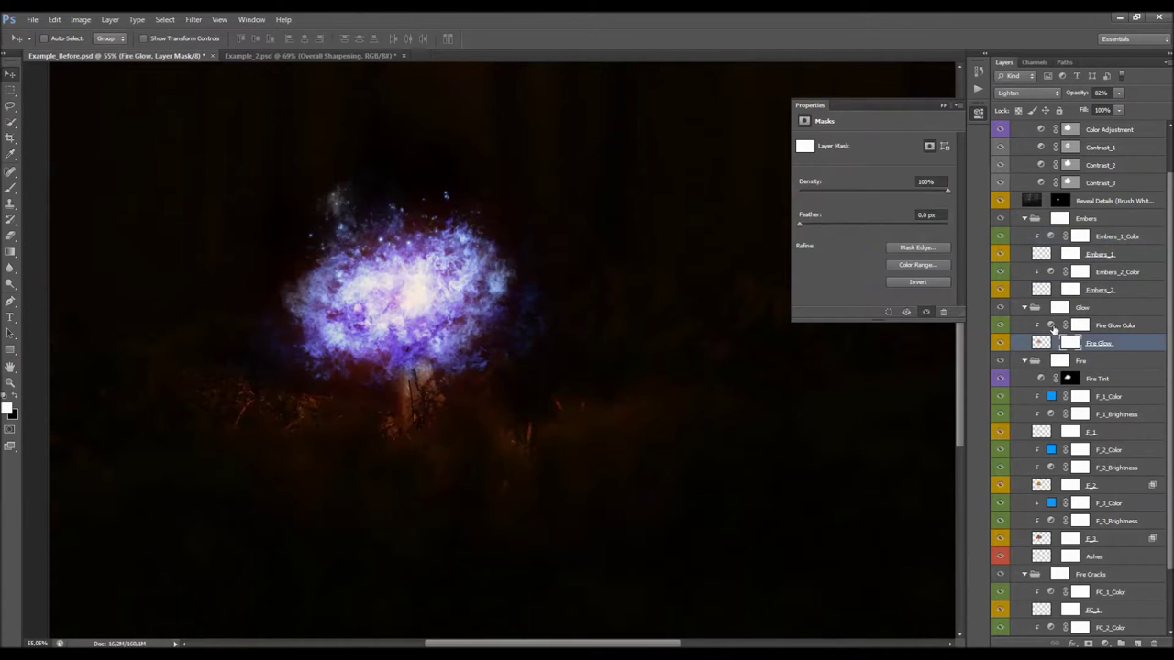
{"action": "left_click", "coordinate": [1078, 325]}
{"action": "left_click_drag", "start_coordinate": [802, 189], "coordinate": [827, 192]}
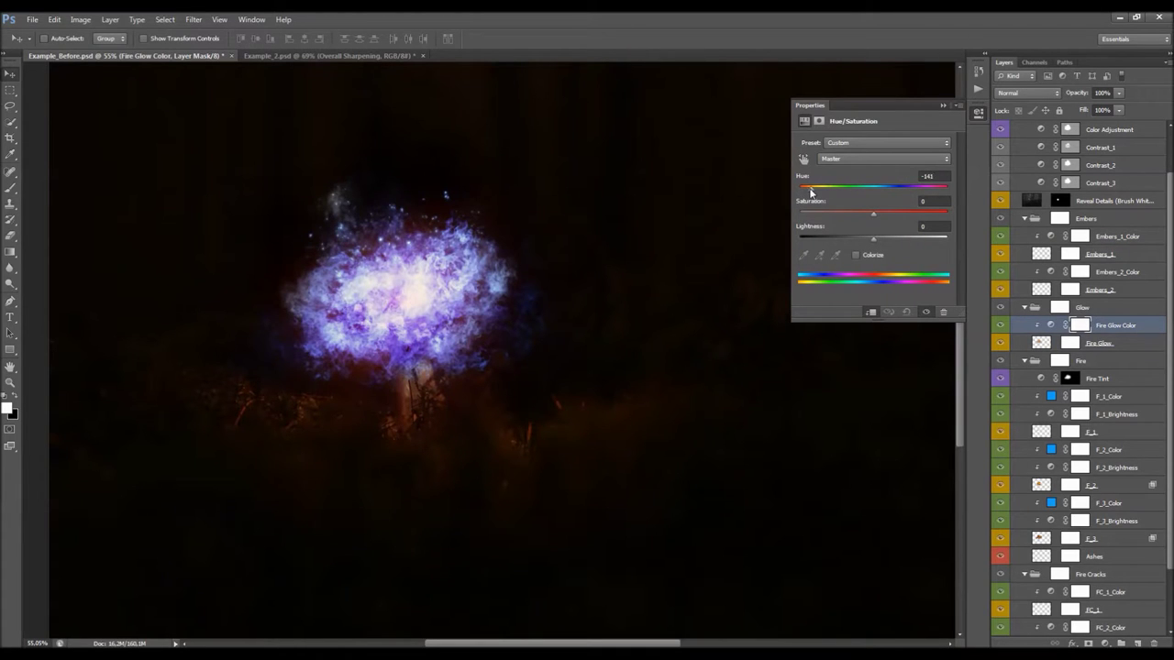
{"action": "left_click_drag", "start_coordinate": [810, 191], "coordinate": [807, 191]}
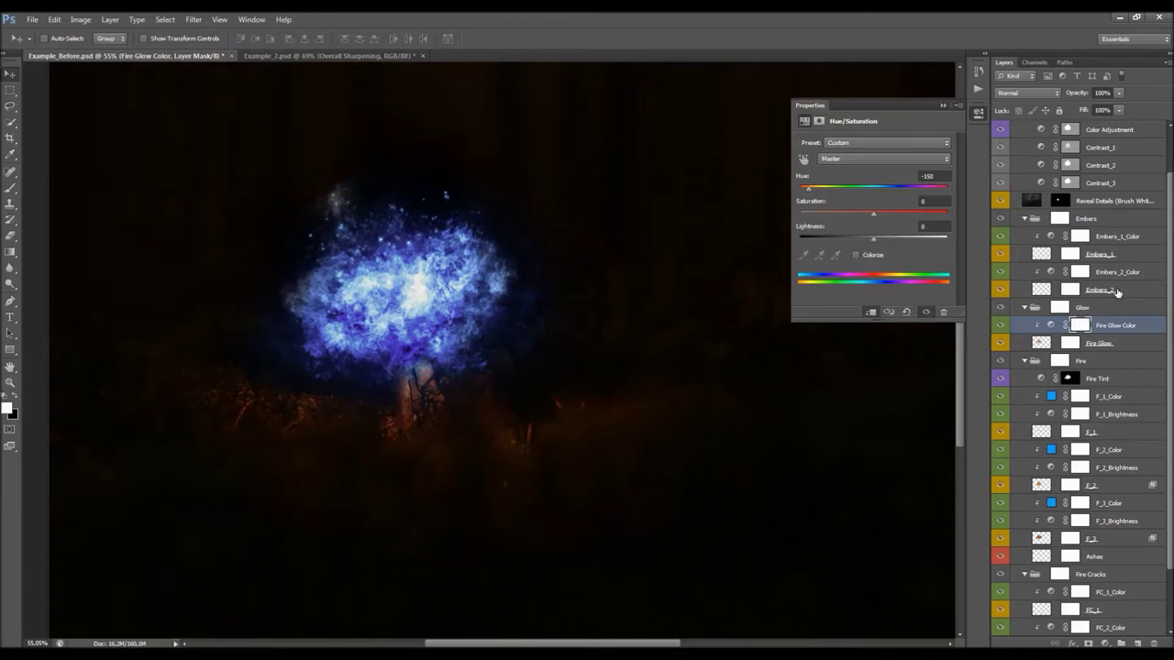
Step: Shift the hue of the FC_1_Color layer to its negative limit and do the same for FC_2_Color
{"action": "left_click", "coordinate": [1099, 416]}
{"action": "scroll", "coordinate": [1064, 509], "scroll_direction": "down", "scroll_amount": 2}
{"action": "left_click", "coordinate": [1052, 558]}
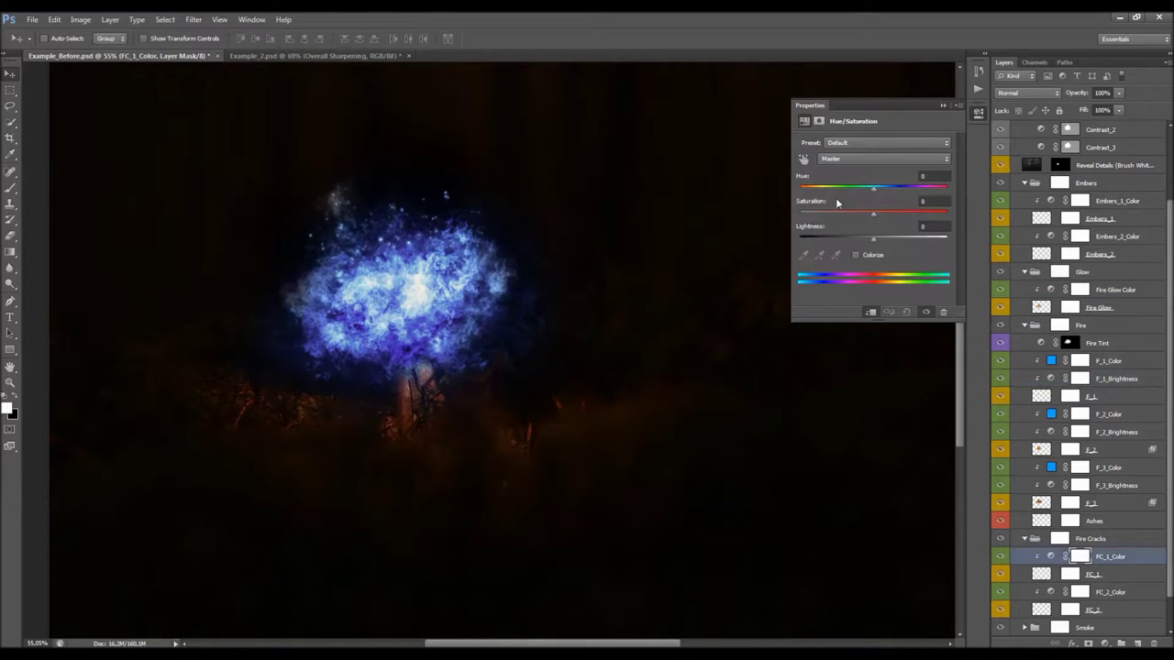
{"action": "left_click_drag", "start_coordinate": [802, 191], "coordinate": [762, 194]}
{"action": "left_click", "coordinate": [1045, 594]}
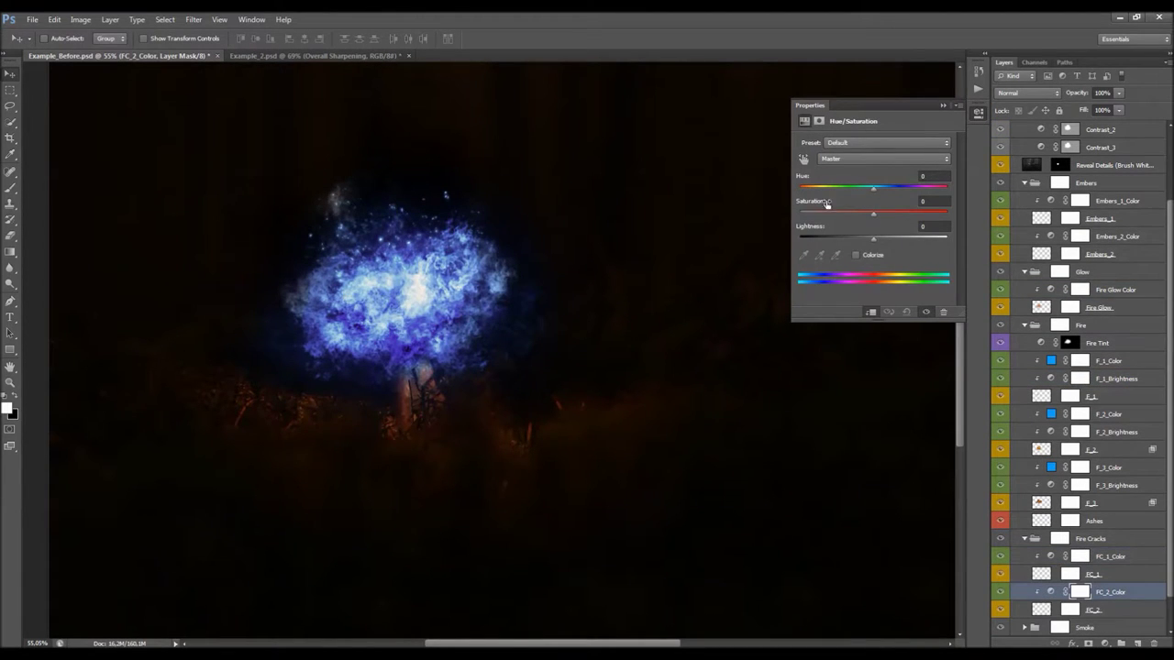
Step: Change the Color Adjustment layer's photo filter in the Tone group to Cooling Filter (82)
{"action": "left_click", "coordinate": [1071, 221]}
{"action": "scroll", "coordinate": [1038, 175], "scroll_direction": "up", "scroll_amount": 3}
{"action": "left_click", "coordinate": [1040, 182]}
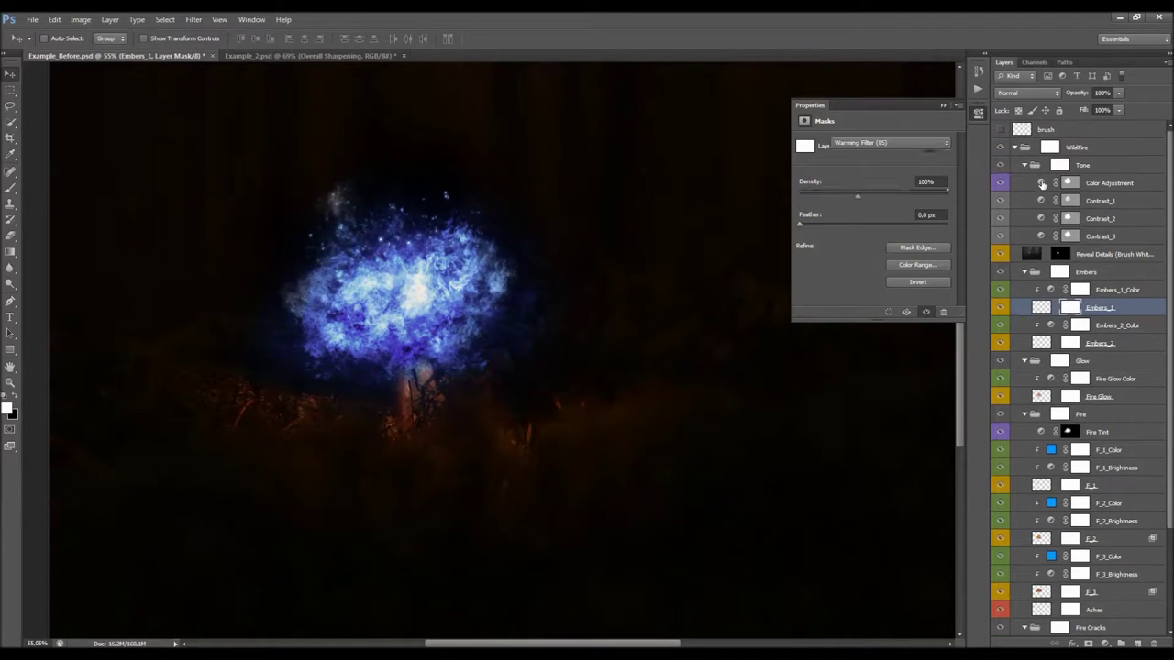
{"action": "left_click", "coordinate": [890, 143]}
{"action": "left_click", "coordinate": [879, 202]}
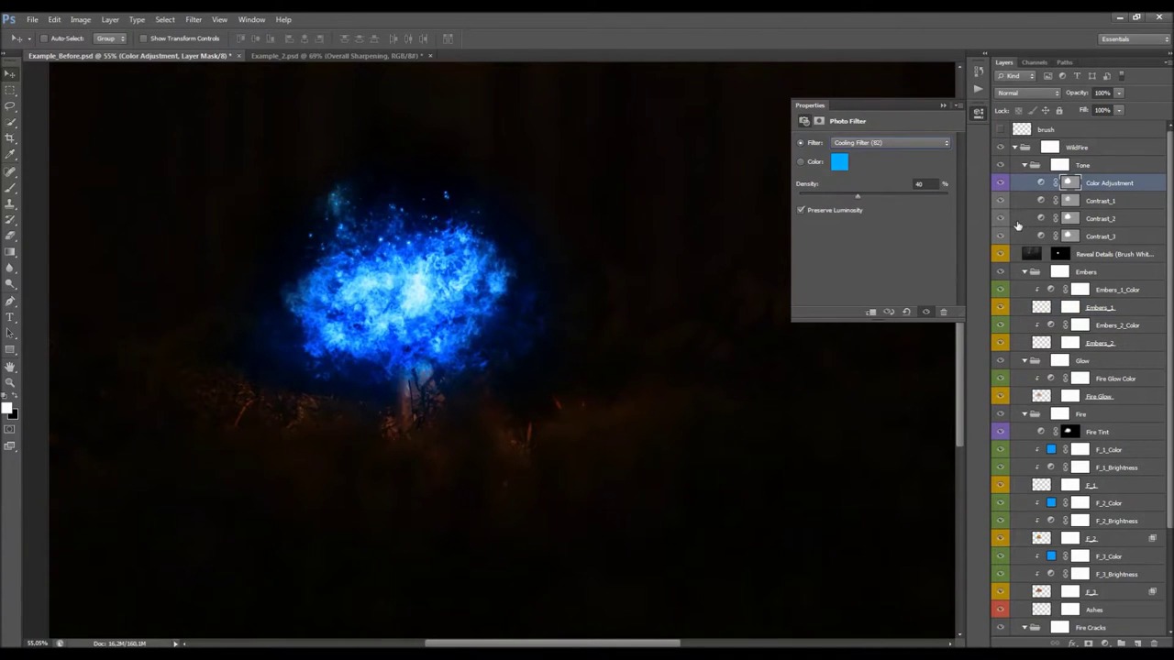
Step: Expand the Lighting group and select its Photo Tint layer
{"action": "scroll", "coordinate": [1041, 218], "scroll_direction": "down", "scroll_amount": 2}
{"action": "scroll", "coordinate": [1030, 361], "scroll_direction": "down", "scroll_amount": 2}
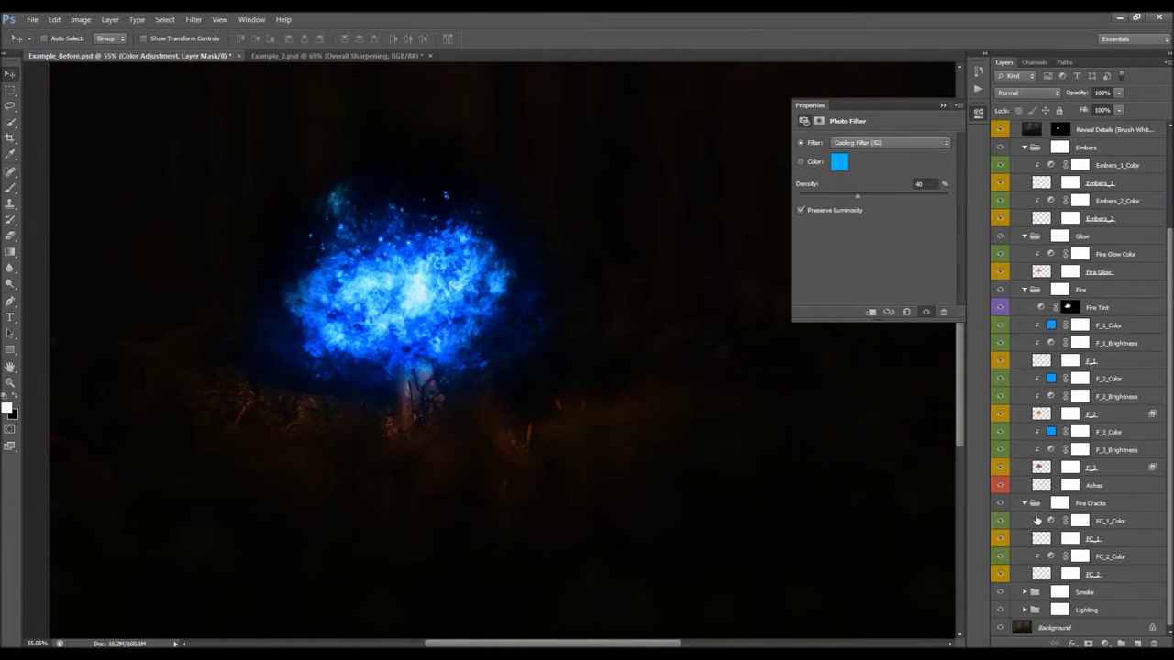
{"action": "left_click", "coordinate": [1024, 610]}
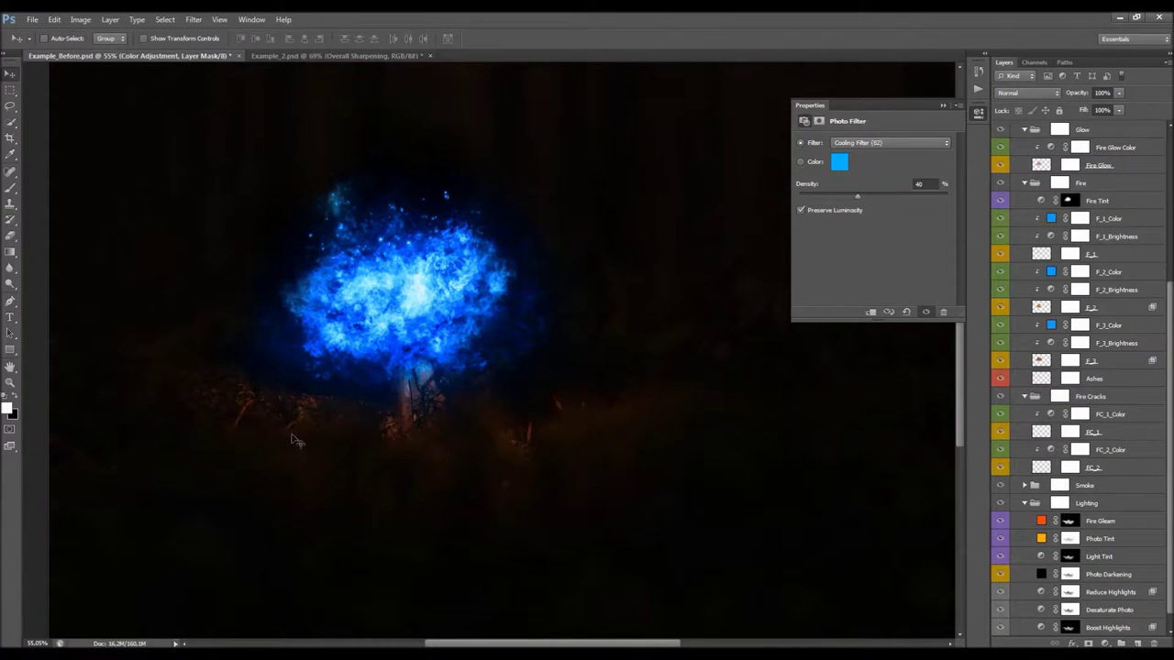
{"action": "scroll", "coordinate": [1025, 427], "scroll_direction": "down", "scroll_amount": 1}
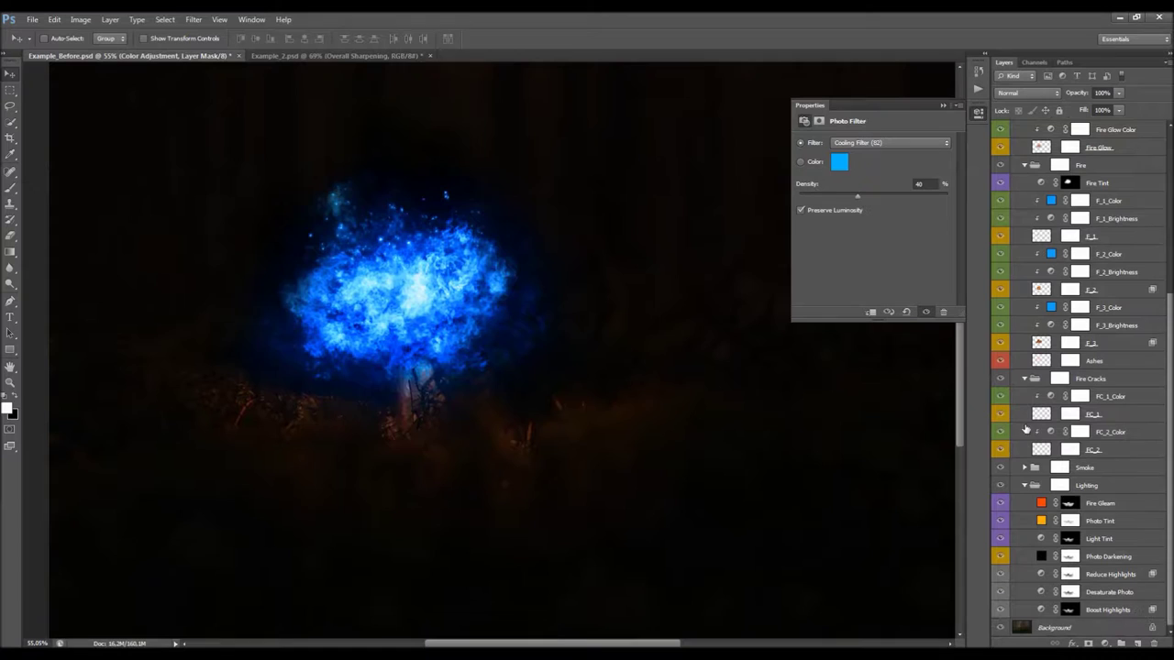
{"action": "left_click", "coordinate": [1040, 522]}
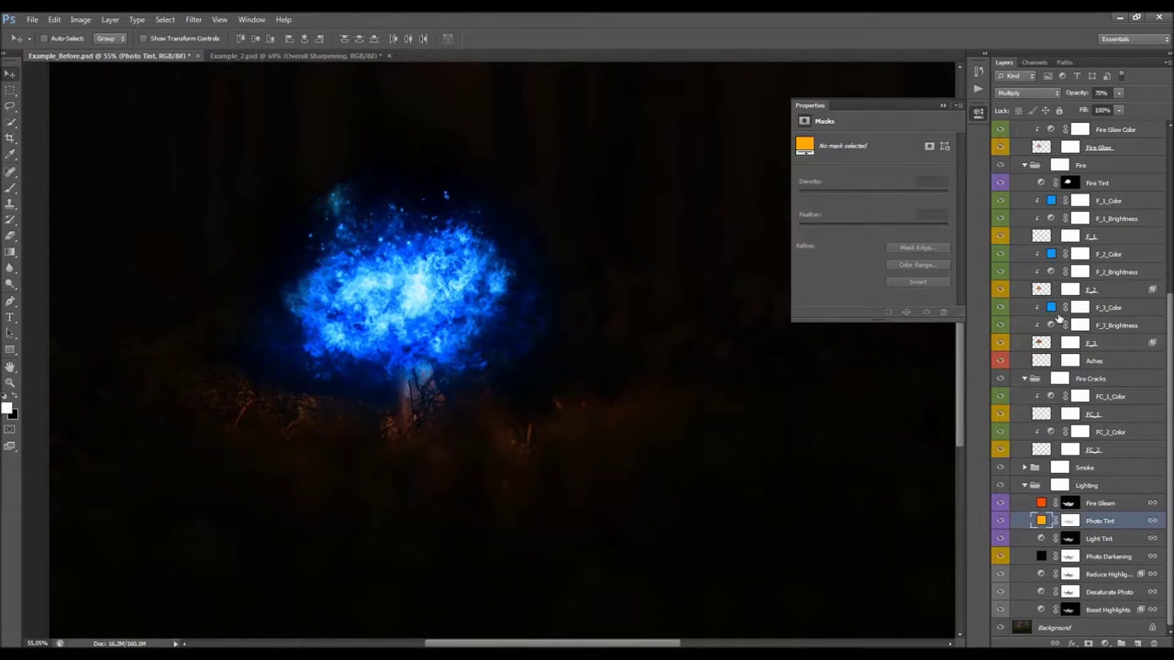
Step: Look up the fill color code of the F_3_Color layer and set the Photo Tint color to the same 14a0f0
{"action": "double_click", "coordinate": [1051, 308]}
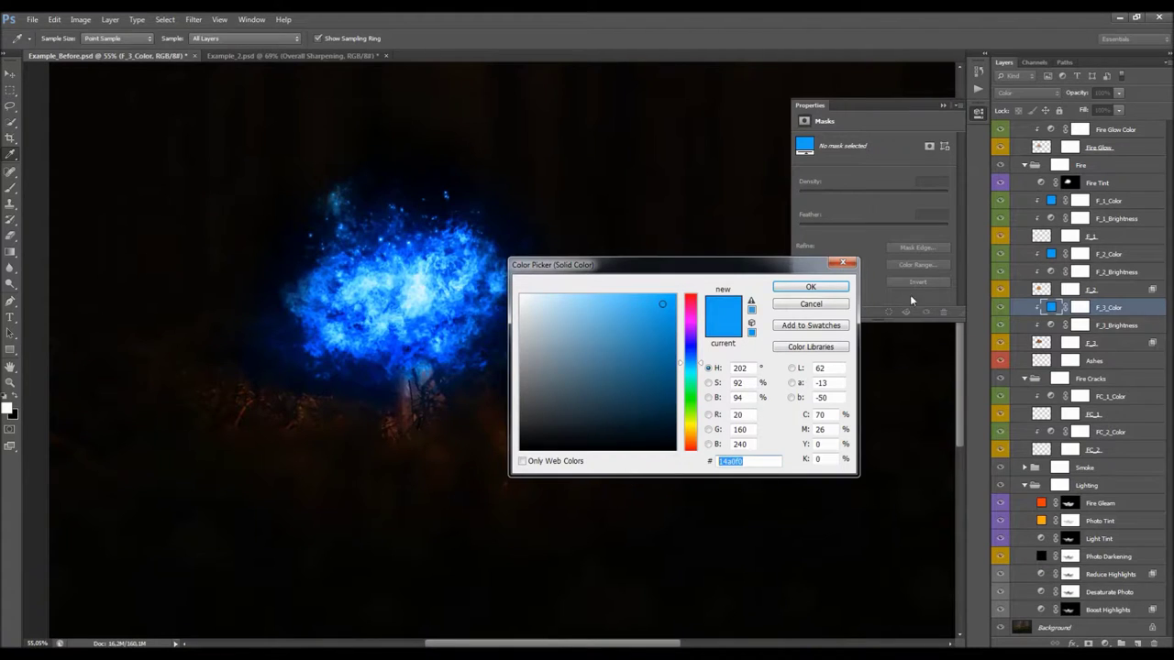
{"action": "left_click", "coordinate": [828, 307]}
{"action": "double_click", "coordinate": [1039, 520]}
{"action": "left_click_drag", "start_coordinate": [767, 458], "coordinate": [633, 456]}
{"action": "type", "text": "14a0f0"}
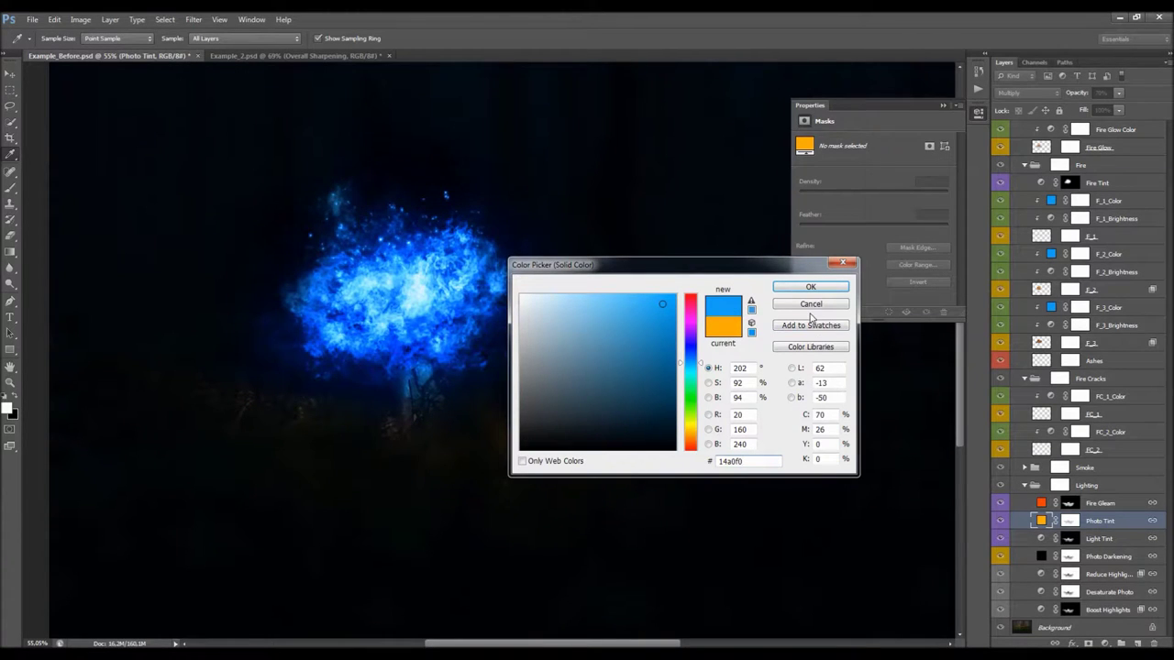
{"action": "left_click", "coordinate": [811, 287]}
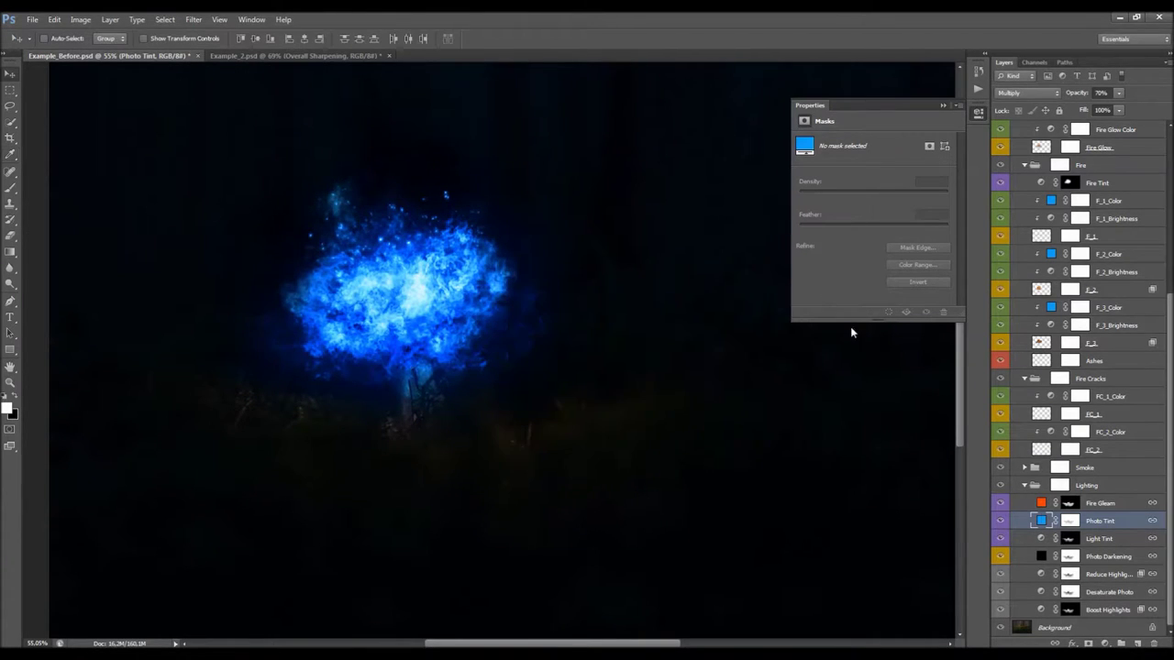
Step: Set the Fire Gleam color to 14a0f0 and shift its hue to a deeper, purer blue
{"action": "double_click", "coordinate": [1042, 504]}
{"action": "left_click_drag", "start_coordinate": [770, 461], "coordinate": [654, 467]}
{"action": "type", "text": "14a0f0"}
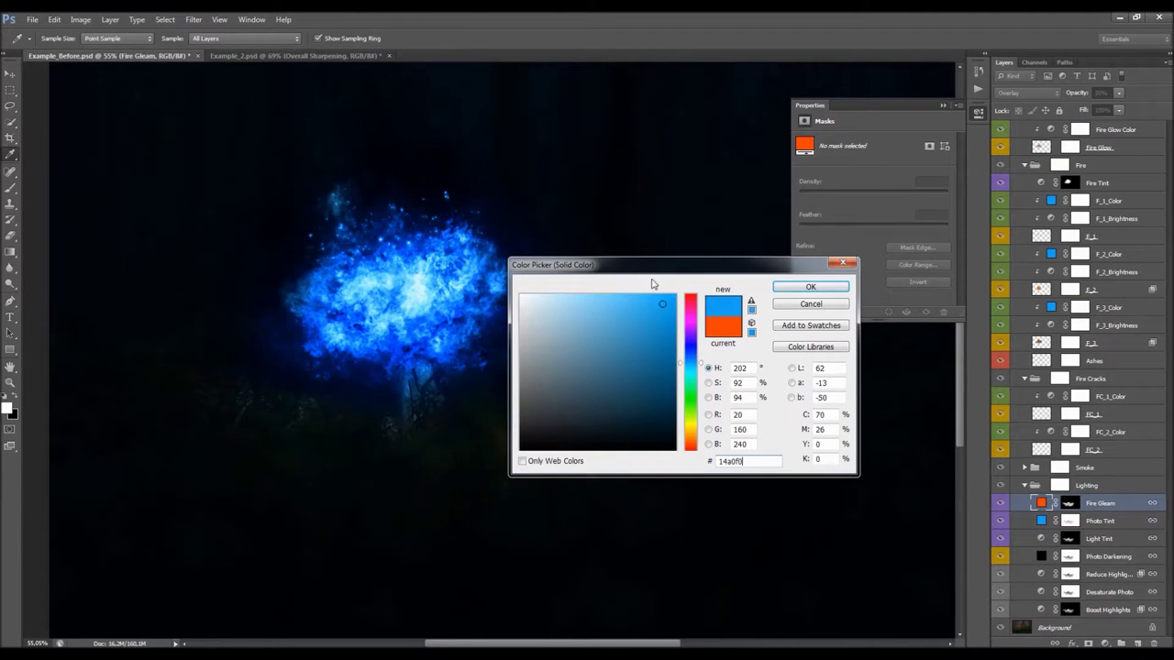
{"action": "left_click_drag", "start_coordinate": [655, 268], "coordinate": [824, 296]}
{"action": "left_click_drag", "start_coordinate": [864, 389], "coordinate": [864, 386]}
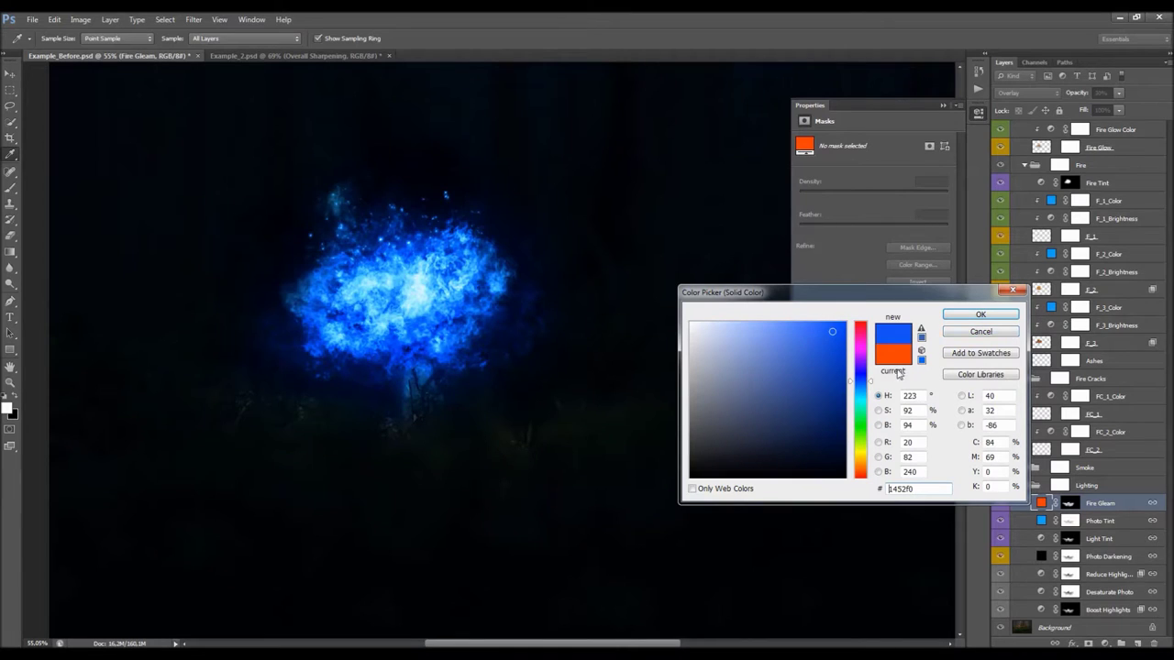
{"action": "left_click_drag", "start_coordinate": [864, 379], "coordinate": [864, 378]}
{"action": "left_click", "coordinate": [980, 314]}
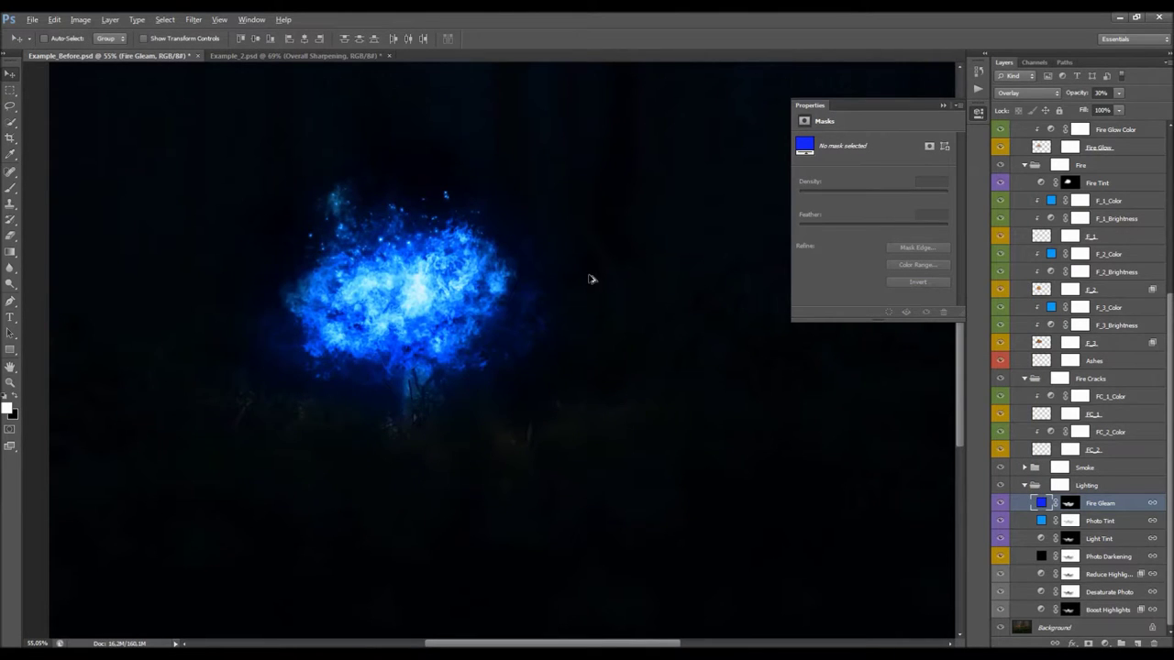
Step: Collapse all subgroups inside the WildFire group, leaving only the WildFire group itself expanded
{"action": "scroll", "coordinate": [590, 283], "scroll_direction": "down", "scroll_amount": 2}
{"action": "scroll", "coordinate": [367, 231], "scroll_direction": "up", "scroll_amount": 1}
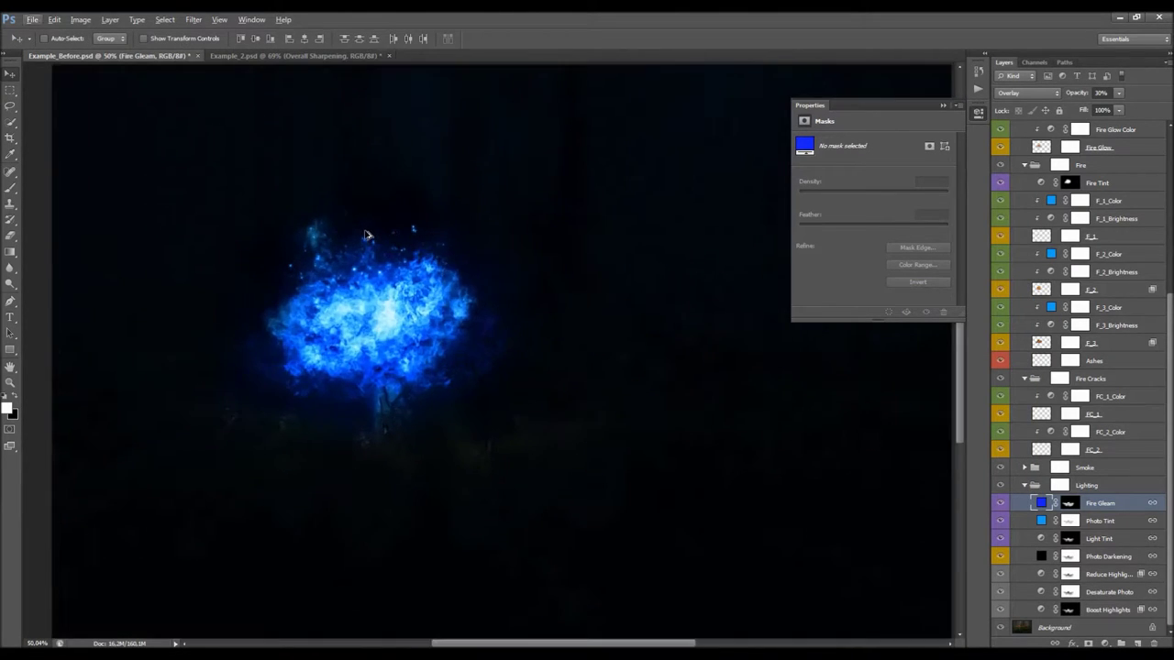
{"action": "left_click", "coordinate": [947, 99]}
{"action": "scroll", "coordinate": [1059, 197], "scroll_direction": "up", "scroll_amount": 5}
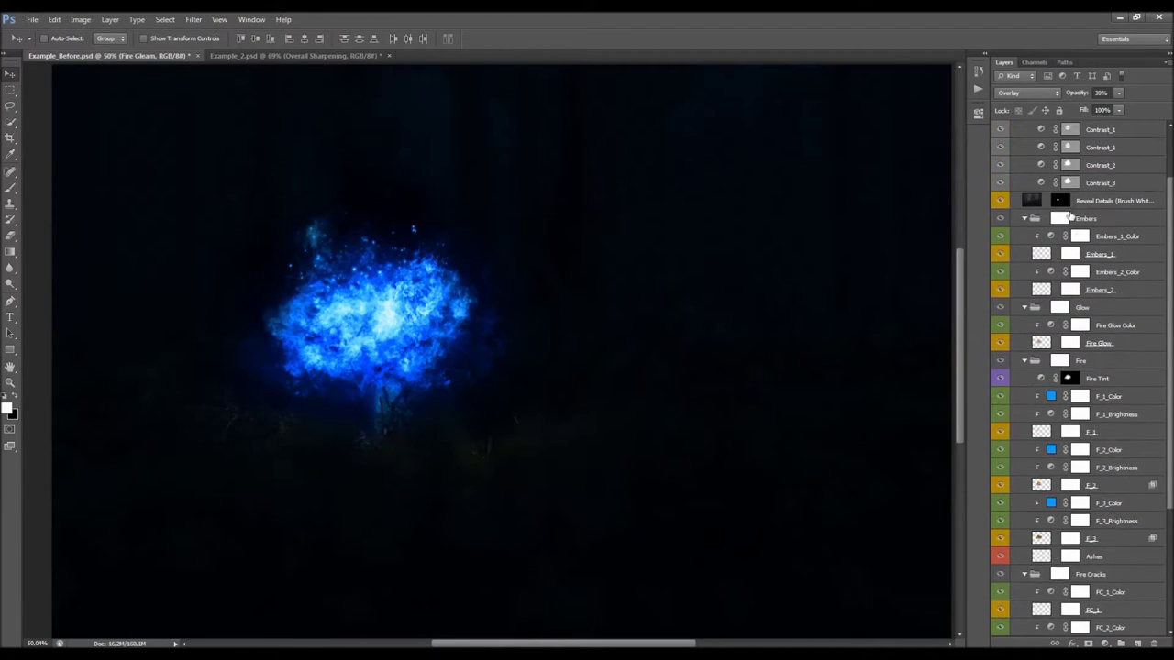
{"action": "scroll", "coordinate": [1069, 192], "scroll_direction": "up", "scroll_amount": 1}
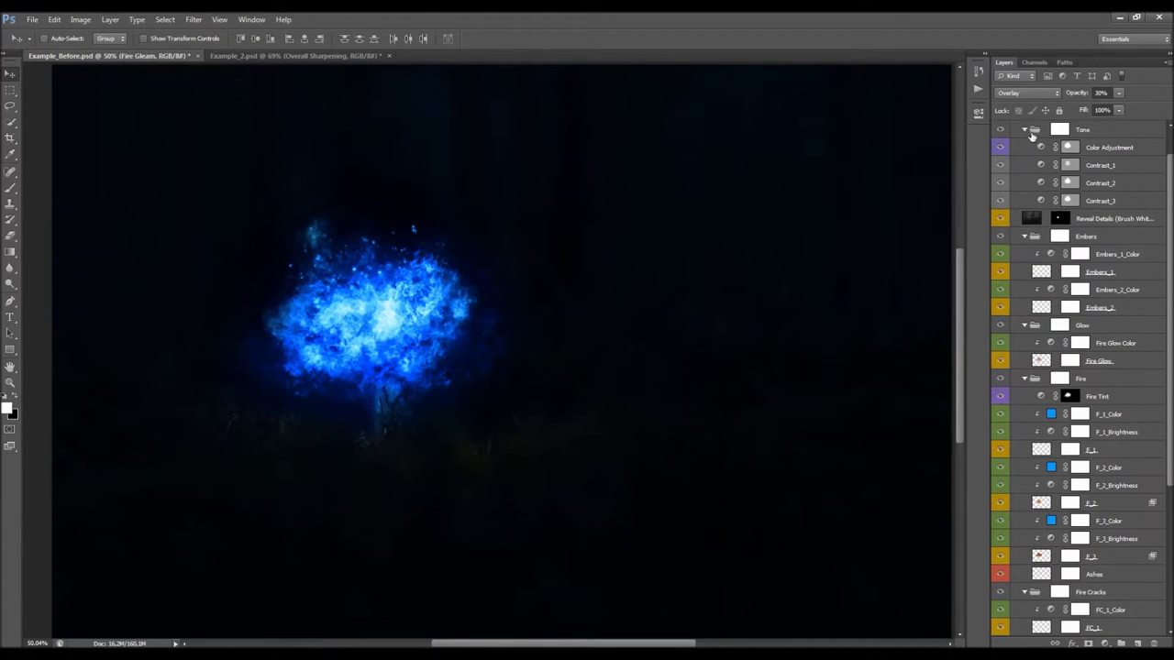
{"action": "left_click", "coordinate": [1026, 130]}
{"action": "left_click", "coordinate": [1025, 165]}
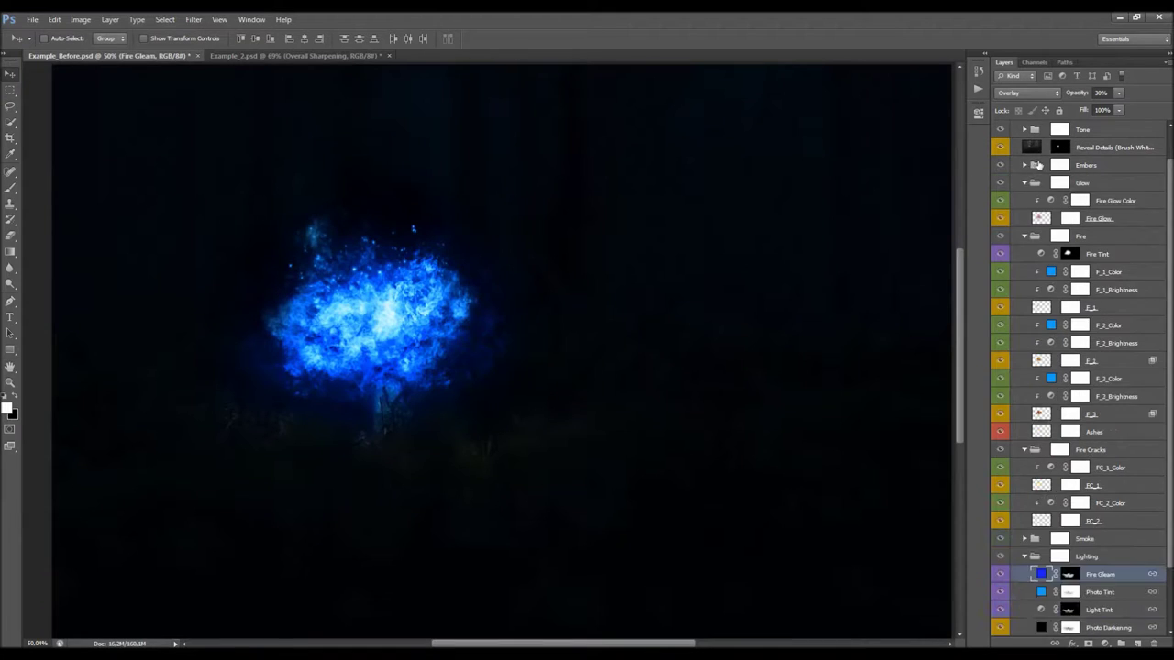
{"action": "left_click", "coordinate": [1016, 148], "text": "ctrl"}
{"action": "left_click", "coordinate": [1016, 149]}
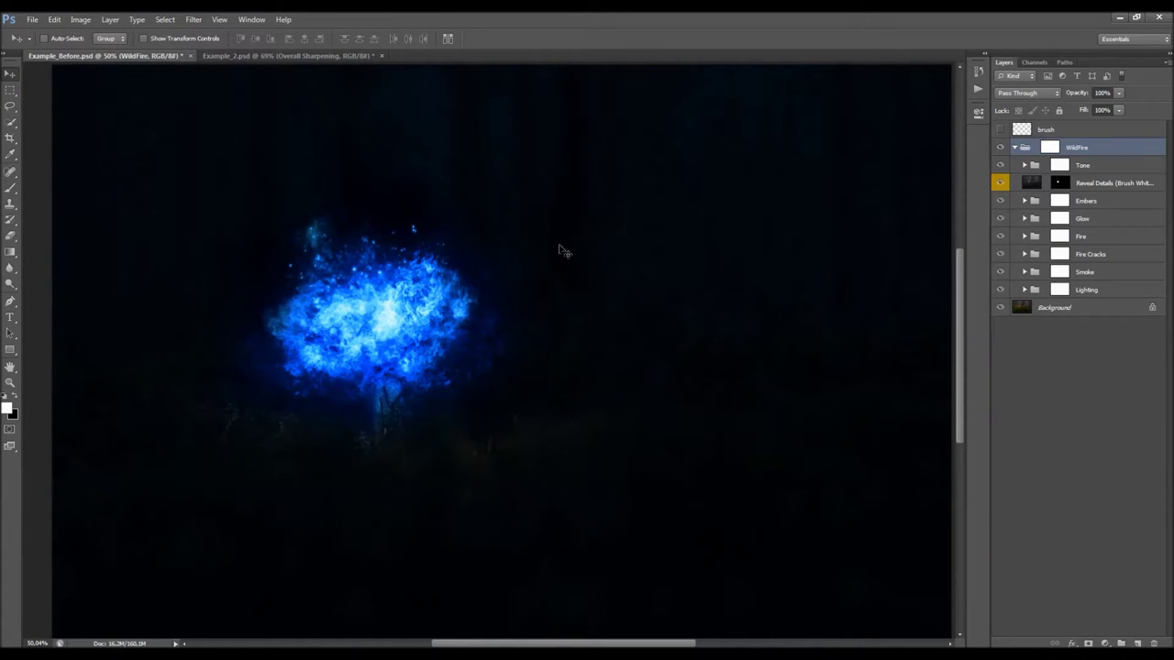
Step: Switch to the Example_2.psd document and expand its WildFire and Lighting groups
{"action": "left_click", "coordinate": [213, 57]}
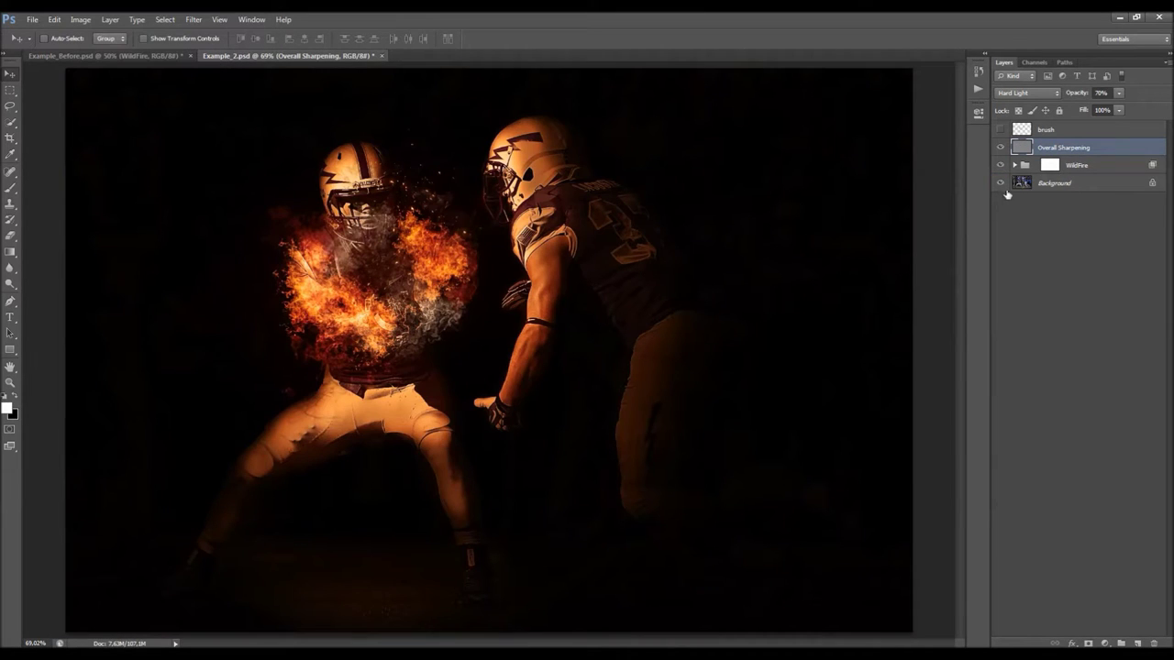
{"action": "left_click", "coordinate": [1016, 165]}
{"action": "left_click", "coordinate": [1064, 307]}
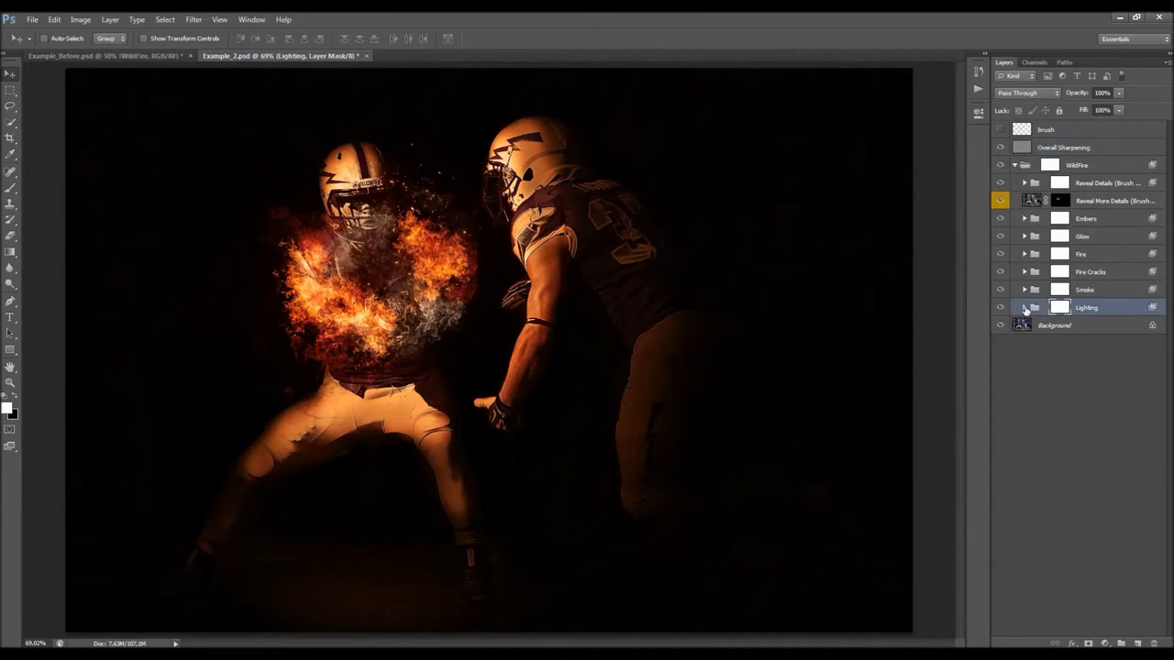
{"action": "left_click", "coordinate": [1024, 308]}
Step: Display the Photo Darkening layer's mask on the canvas to examine its painted areas
{"action": "left_click", "coordinate": [1097, 362]}
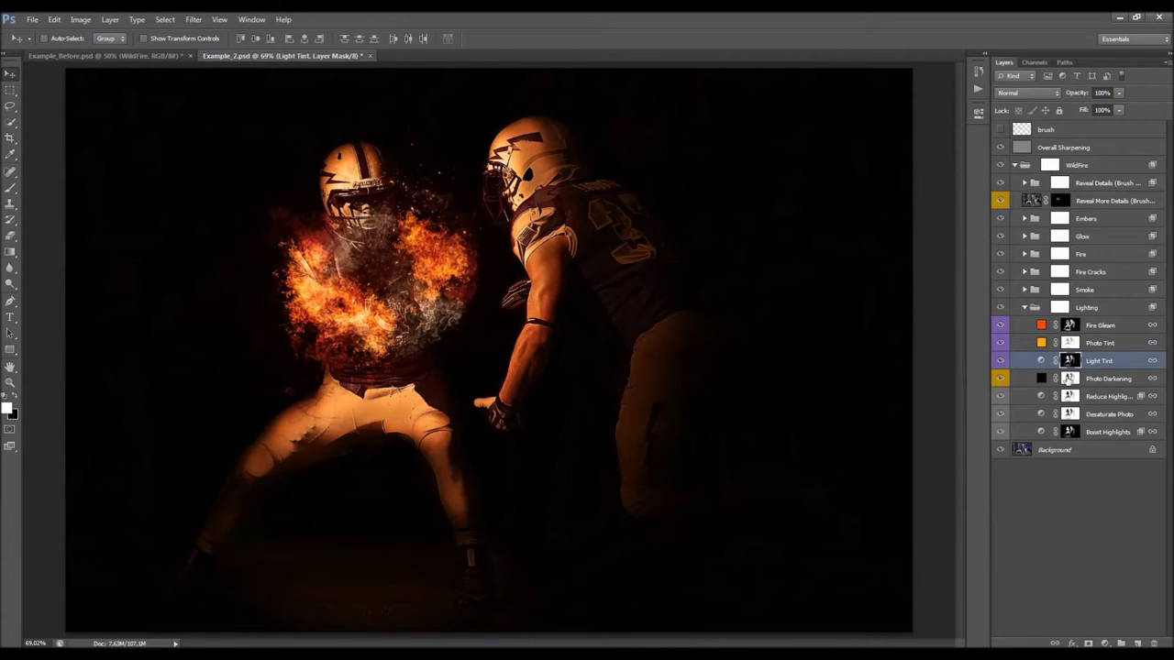
{"action": "left_click", "coordinate": [1069, 378]}
{"action": "left_click", "coordinate": [1069, 379], "text": "alt"}
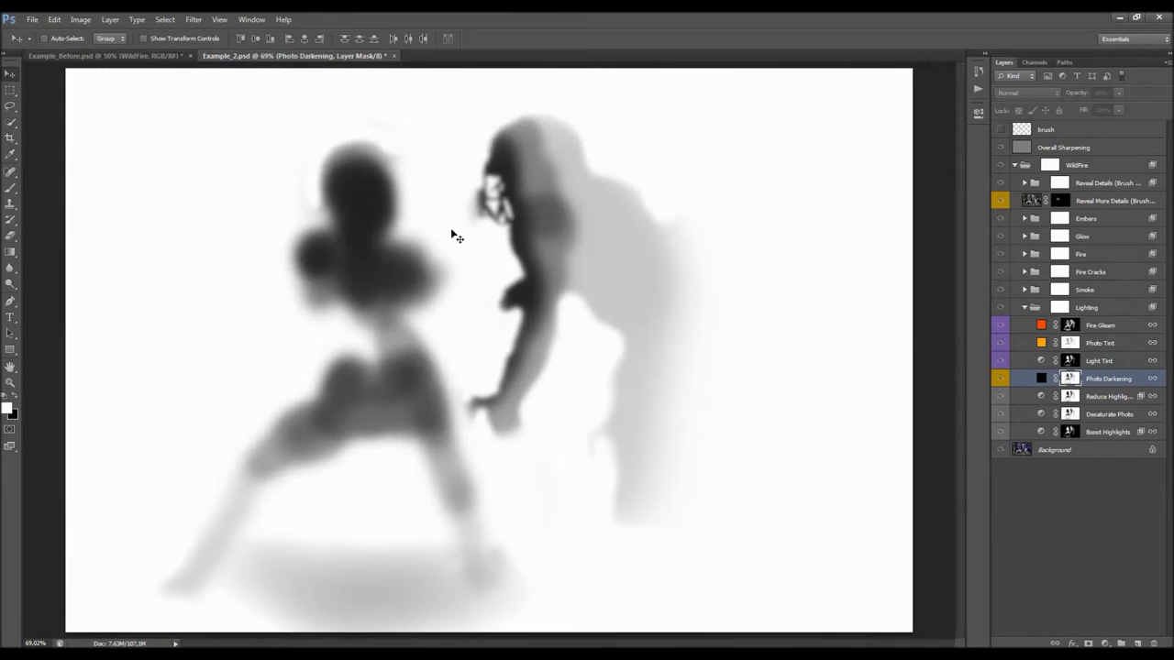
Step: Switch between the Photo Darkening layer's mask view and the normal image to compare the painted areas with their effect
{"action": "left_click", "coordinate": [1069, 381], "text": "alt"}
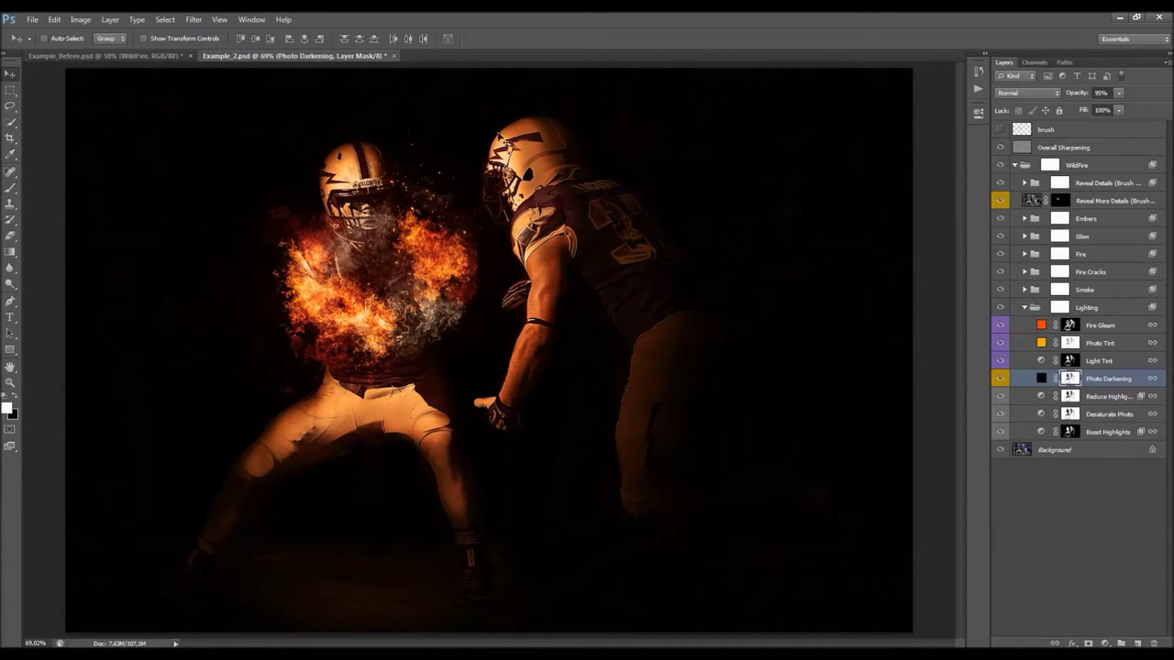
{"action": "left_click", "coordinate": [1070, 379], "text": "alt"}
{"action": "left_click", "coordinate": [1070, 379], "text": "alt"}
Step: Replace the Photo Darkening layer with a visible duplicate, hiding the original and filling the duplicate's mask with white
{"action": "left_click", "coordinate": [1002, 379]}
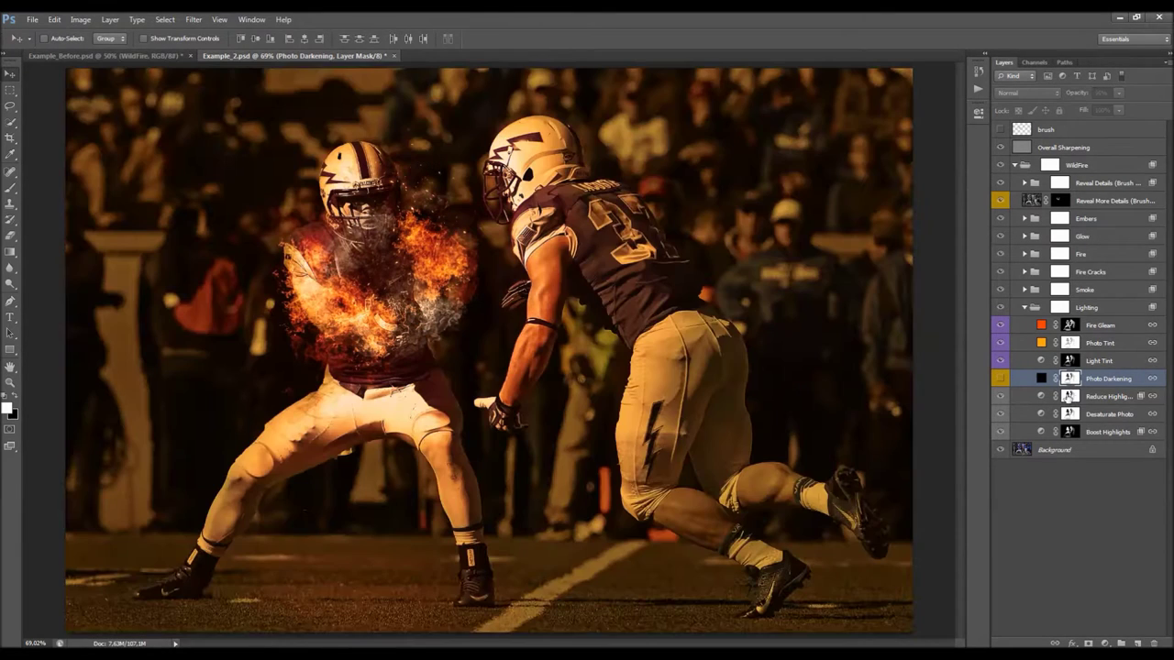
{"action": "key", "text": "ctrl+j"}
{"action": "left_click", "coordinate": [1001, 379]}
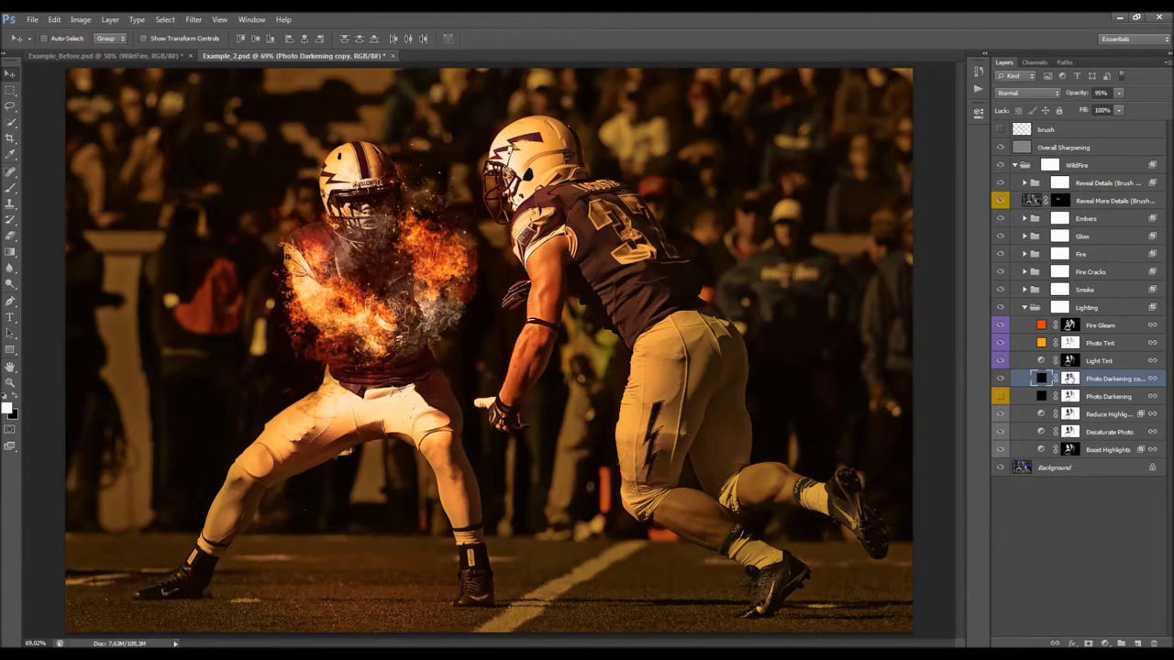
{"action": "left_click", "coordinate": [1070, 379]}
{"action": "key", "text": "shift+BackSpace"}
{"action": "key", "text": "Return"}
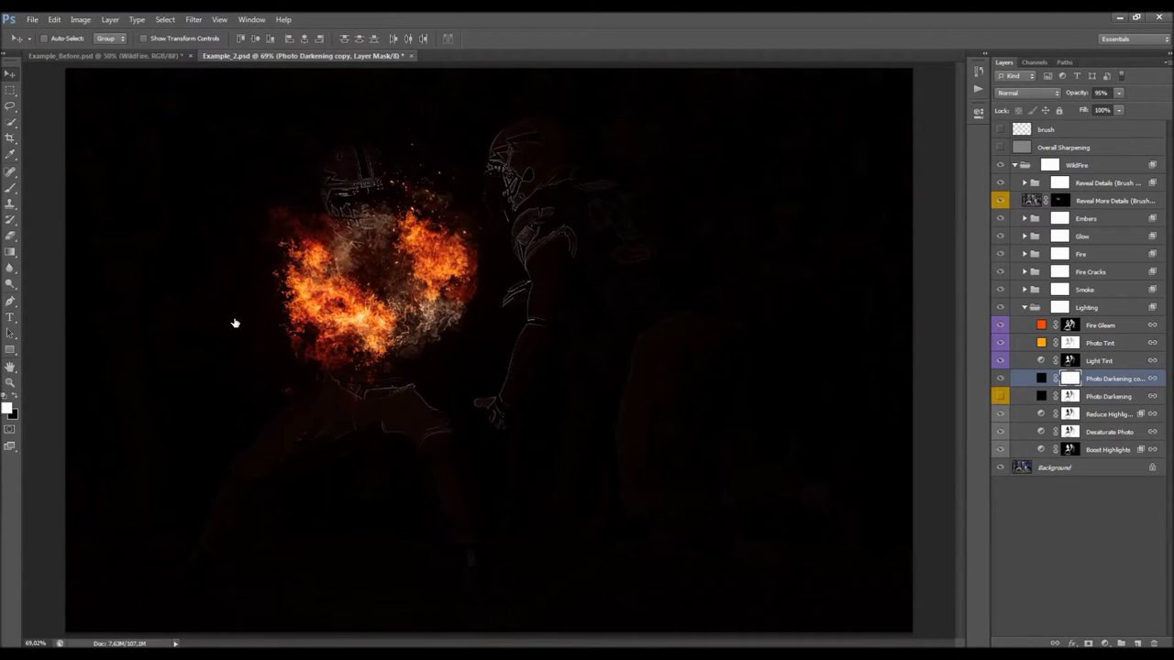
Step: Activate the Brush tool and lower the Photo Darkening copy layer's opacity to 51%
{"action": "key", "text": "b"}
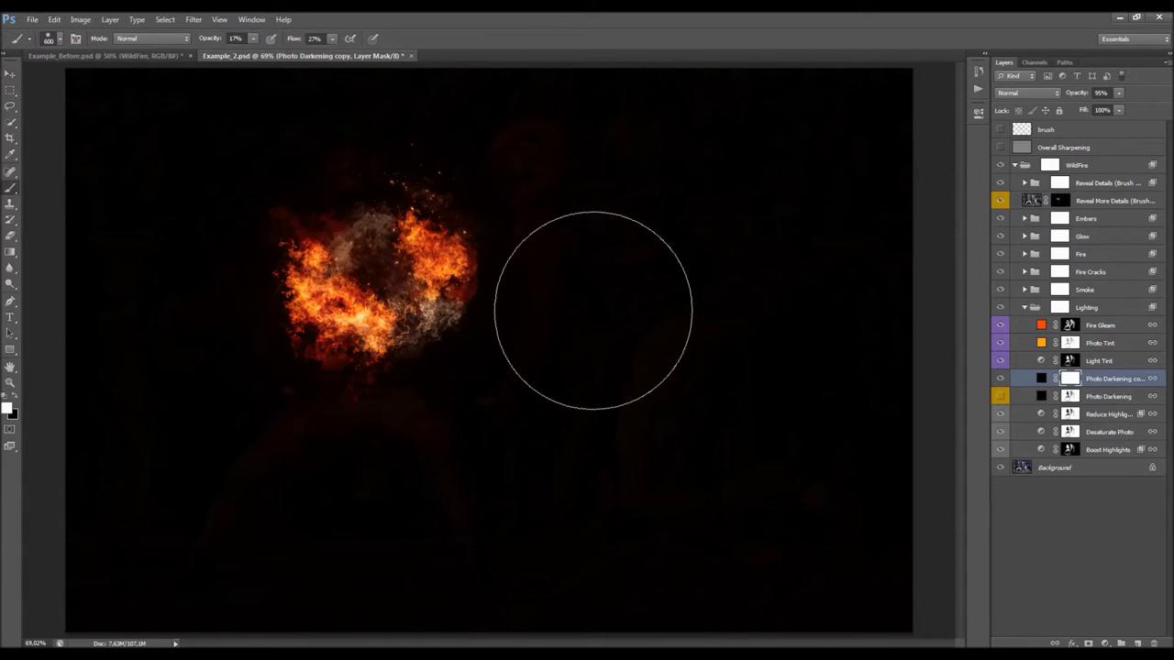
{"action": "scroll", "coordinate": [315, 222], "scroll_direction": "up", "scroll_amount": 3}
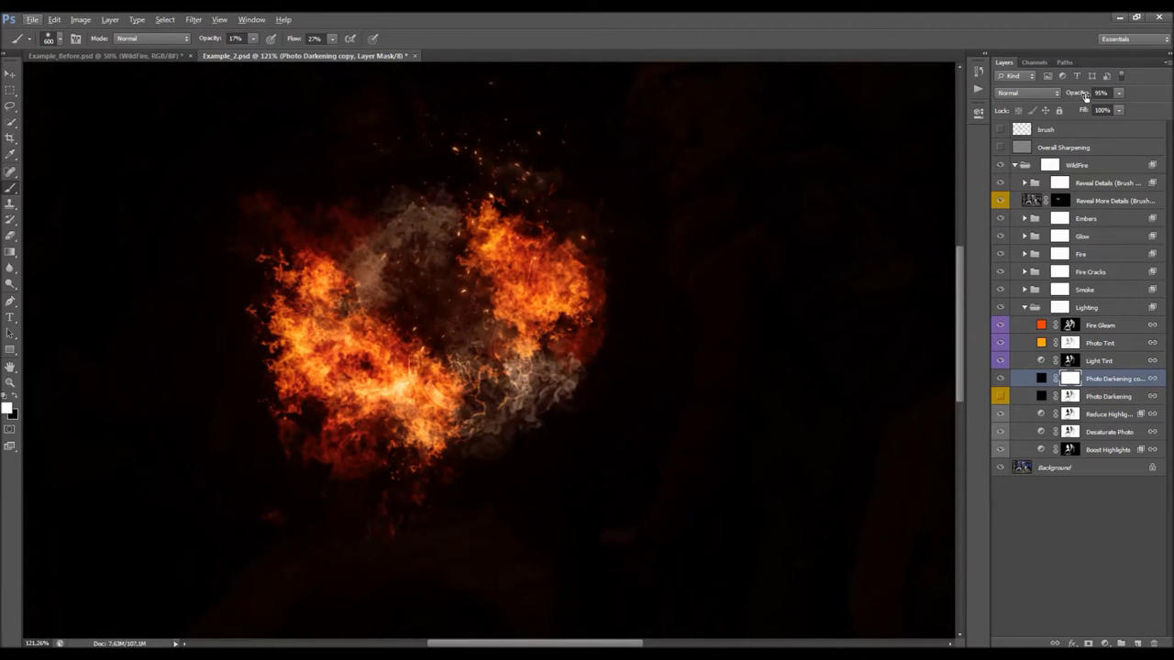
{"action": "left_click_drag", "start_coordinate": [1085, 96], "coordinate": [1058, 95]}
Step: Paint black on the copy's mask over the burning player's torso, face and helmet with a 70 px brush at 40% opacity
{"action": "key", "text": "bracketleft"}
{"action": "key", "text": "bracketleft"}
{"action": "key", "text": "bracketleft"}
{"action": "key", "text": "bracketleft"}
{"action": "key", "text": "bracketleft"}
{"action": "key", "text": "bracketleft"}
{"action": "key", "text": "bracketleft"}
{"action": "key", "text": "bracketleft"}
{"action": "key", "text": "bracketleft"}
{"action": "key", "text": "bracketleft"}
{"action": "key", "text": "bracketleft"}
{"action": "key", "text": "bracketleft"}
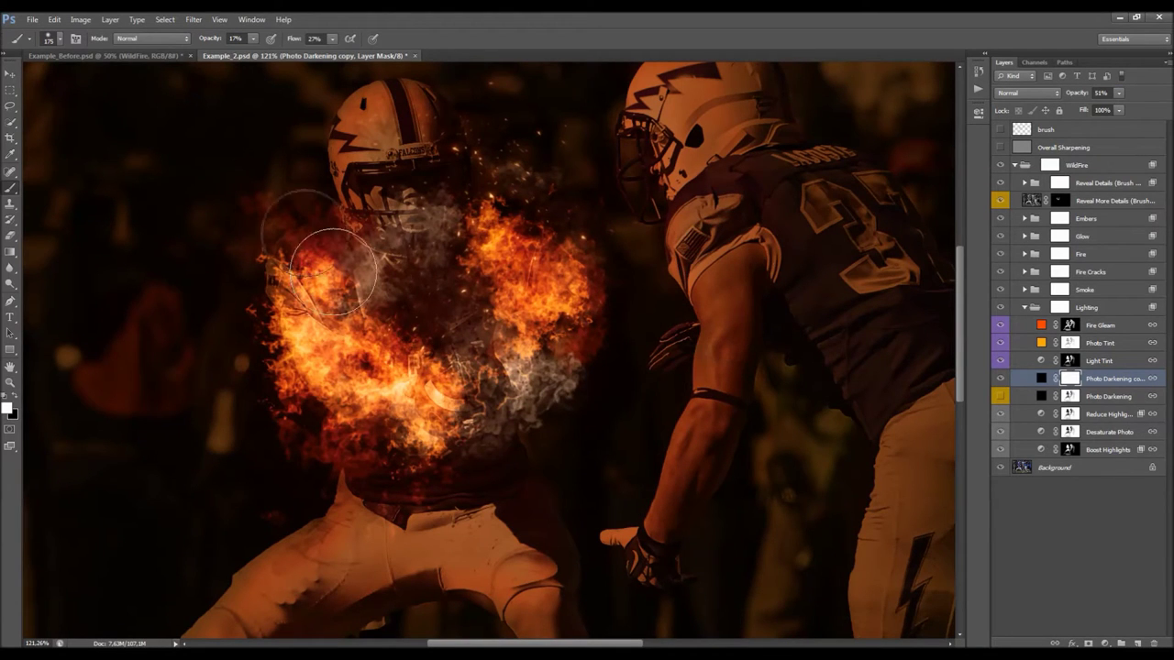
{"action": "key", "text": "bracketleft"}
{"action": "key", "text": "bracketleft"}
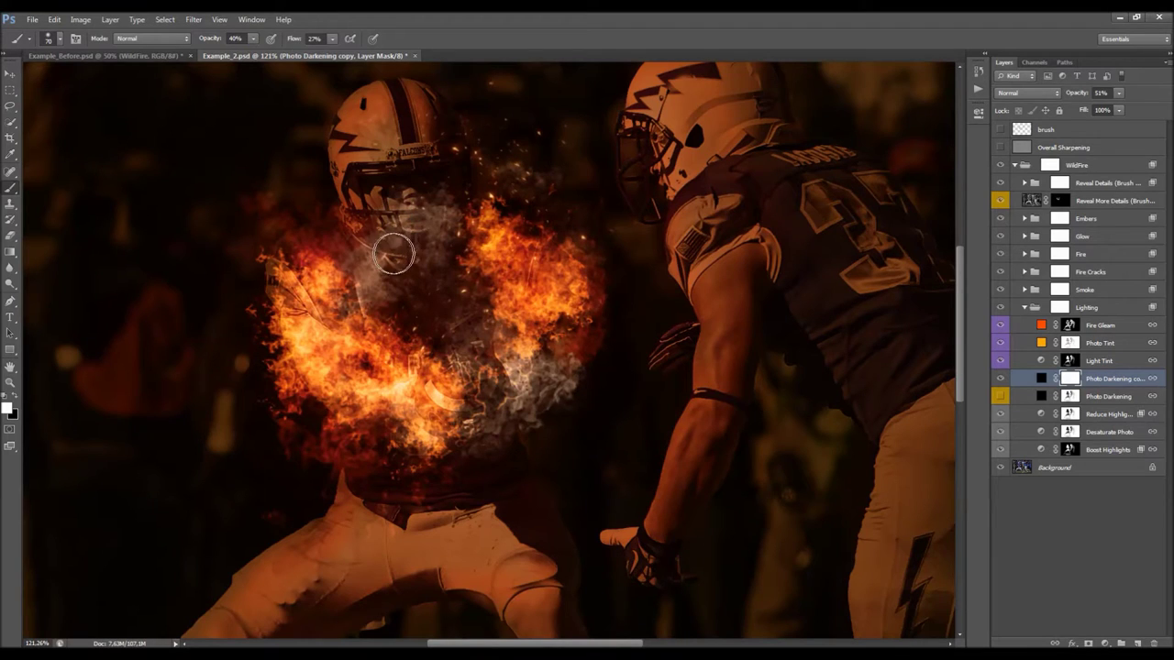
{"action": "left_click", "coordinate": [13, 405]}
{"action": "mouse_move", "coordinate": [437, 314]}
{"action": "left_mouse_down"}
{"action": "mouse_move", "coordinate": [400, 295]}
{"action": "mouse_move", "coordinate": [377, 326]}
{"action": "mouse_move", "coordinate": [401, 269]}
{"action": "mouse_move", "coordinate": [394, 191]}
{"action": "mouse_move", "coordinate": [367, 144]}
{"action": "mouse_move", "coordinate": [360, 160]}
{"action": "mouse_move", "coordinate": [359, 116]}
{"action": "mouse_move", "coordinate": [388, 118]}
{"action": "mouse_move", "coordinate": [442, 176]}
{"action": "mouse_move", "coordinate": [432, 273]}
{"action": "mouse_move", "coordinate": [414, 121]}
{"action": "mouse_move", "coordinate": [429, 119]}
{"action": "mouse_move", "coordinate": [445, 130]}
{"action": "mouse_move", "coordinate": [416, 275]}
{"action": "mouse_move", "coordinate": [368, 245]}
{"action": "mouse_move", "coordinate": [342, 246]}
{"action": "mouse_move", "coordinate": [301, 298]}
{"action": "mouse_move", "coordinate": [313, 413]}
{"action": "mouse_move", "coordinate": [397, 448]}
{"action": "mouse_move", "coordinate": [461, 427]}
{"action": "mouse_move", "coordinate": [531, 349]}
{"action": "mouse_move", "coordinate": [472, 297]}
{"action": "mouse_move", "coordinate": [409, 352]}
{"action": "mouse_move", "coordinate": [374, 514]}
{"action": "mouse_move", "coordinate": [350, 515]}
{"action": "mouse_move", "coordinate": [319, 578]}
{"action": "mouse_move", "coordinate": [278, 583]}
{"action": "mouse_move", "coordinate": [269, 602]}
{"action": "mouse_move", "coordinate": [354, 578]}
{"action": "mouse_move", "coordinate": [407, 490]}
{"action": "mouse_move", "coordinate": [467, 502]}
{"action": "mouse_move", "coordinate": [512, 543]}
{"action": "left_mouse_up"}
{"action": "mouse_move", "coordinate": [407, 229]}
{"action": "left_mouse_down"}
{"action": "mouse_move", "coordinate": [388, 286]}
{"action": "mouse_move", "coordinate": [304, 268]}
{"action": "mouse_move", "coordinate": [383, 197]}
{"action": "mouse_move", "coordinate": [362, 161]}
{"action": "mouse_move", "coordinate": [374, 136]}
{"action": "mouse_move", "coordinate": [437, 147]}
{"action": "mouse_move", "coordinate": [439, 193]}
{"action": "mouse_move", "coordinate": [390, 182]}
{"action": "mouse_move", "coordinate": [375, 344]}
{"action": "mouse_move", "coordinate": [366, 290]}
{"action": "mouse_move", "coordinate": [431, 362]}
{"action": "mouse_move", "coordinate": [440, 335]}
{"action": "mouse_move", "coordinate": [483, 378]}
{"action": "mouse_move", "coordinate": [492, 330]}
{"action": "mouse_move", "coordinate": [531, 396]}
{"action": "mouse_move", "coordinate": [551, 305]}
{"action": "mouse_move", "coordinate": [513, 397]}
{"action": "mouse_move", "coordinate": [433, 468]}
{"action": "mouse_move", "coordinate": [502, 507]}
{"action": "mouse_move", "coordinate": [524, 559]}
{"action": "mouse_move", "coordinate": [536, 547]}
{"action": "mouse_move", "coordinate": [488, 507]}
{"action": "mouse_move", "coordinate": [434, 533]}
{"action": "mouse_move", "coordinate": [362, 534]}
{"action": "mouse_move", "coordinate": [373, 520]}
{"action": "mouse_move", "coordinate": [356, 307]}
{"action": "mouse_move", "coordinate": [365, 110]}
{"action": "mouse_move", "coordinate": [356, 190]}
{"action": "mouse_move", "coordinate": [370, 137]}
{"action": "mouse_move", "coordinate": [428, 167]}
{"action": "mouse_move", "coordinate": [437, 232]}
{"action": "mouse_move", "coordinate": [449, 236]}
{"action": "mouse_move", "coordinate": [396, 317]}
{"action": "mouse_move", "coordinate": [342, 351]}
{"action": "mouse_move", "coordinate": [350, 344]}
{"action": "mouse_move", "coordinate": [369, 478]}
{"action": "mouse_move", "coordinate": [332, 559]}
{"action": "mouse_move", "coordinate": [394, 461]}
{"action": "mouse_move", "coordinate": [429, 491]}
{"action": "mouse_move", "coordinate": [478, 449]}
{"action": "mouse_move", "coordinate": [508, 504]}
{"action": "mouse_move", "coordinate": [500, 365]}
{"action": "mouse_move", "coordinate": [506, 375]}
{"action": "mouse_move", "coordinate": [485, 306]}
{"action": "mouse_move", "coordinate": [414, 213]}
{"action": "left_mouse_up"}
{"action": "scroll", "coordinate": [373, 184], "scroll_direction": "up", "scroll_amount": 1}
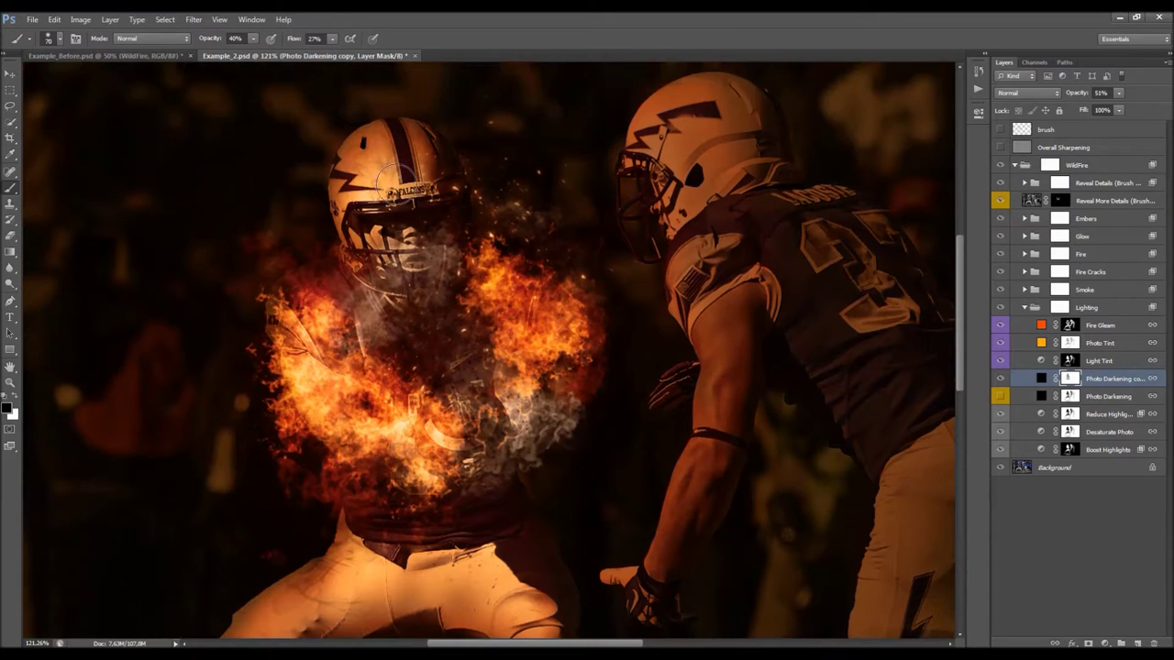
{"action": "scroll", "coordinate": [393, 222], "scroll_direction": "down", "scroll_amount": 1}
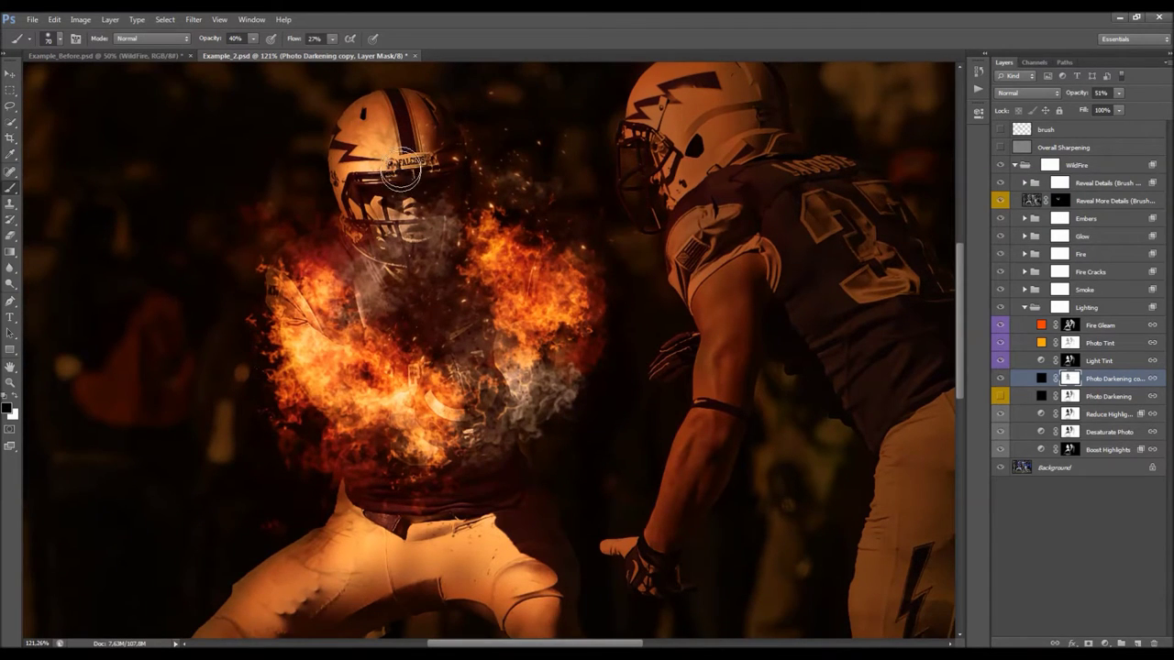
{"action": "mouse_move", "coordinate": [394, 180]}
{"action": "left_mouse_down"}
{"action": "mouse_move", "coordinate": [370, 183]}
{"action": "mouse_move", "coordinate": [375, 146]}
{"action": "mouse_move", "coordinate": [372, 166]}
{"action": "left_mouse_up"}
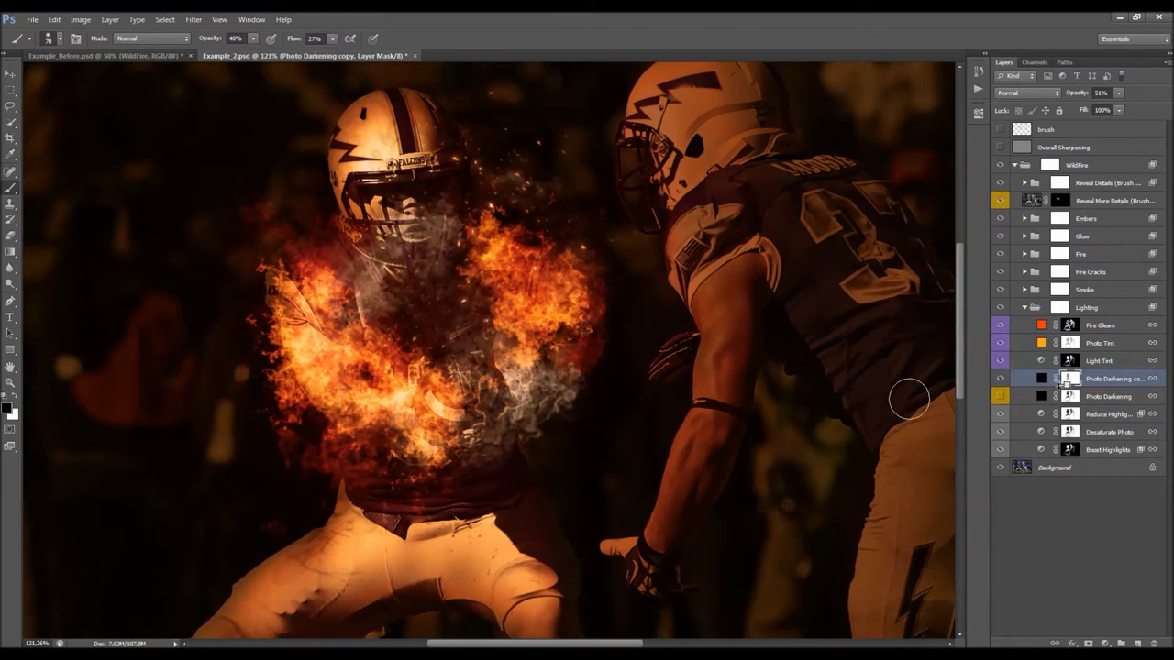
Step: Check the copy's mask and paint black over both of the burning player's legs to lighten them
{"action": "left_click", "coordinate": [1068, 380], "text": "alt"}
{"action": "left_click", "coordinate": [1067, 382], "text": "alt"}
{"action": "scroll", "coordinate": [334, 414], "scroll_direction": "down", "scroll_amount": 7}
{"action": "scroll", "coordinate": [334, 414], "scroll_direction": "up", "scroll_amount": 3}
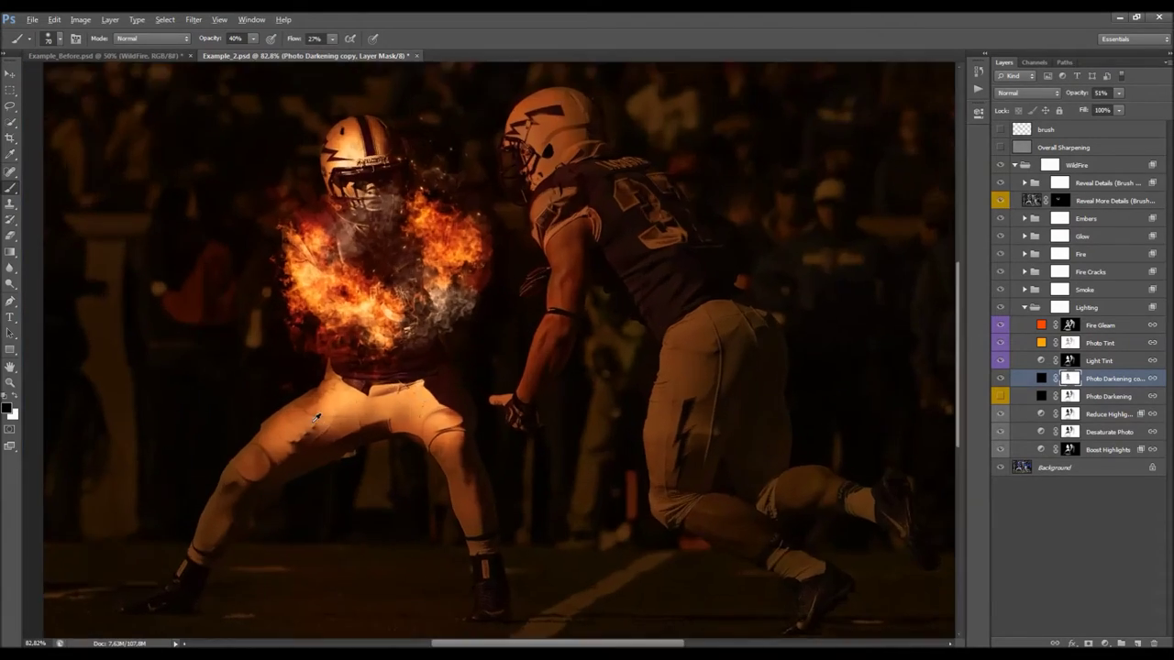
{"action": "mouse_move", "coordinate": [279, 457]}
{"action": "left_mouse_down"}
{"action": "mouse_move", "coordinate": [229, 487]}
{"action": "mouse_move", "coordinate": [208, 543]}
{"action": "left_mouse_up"}
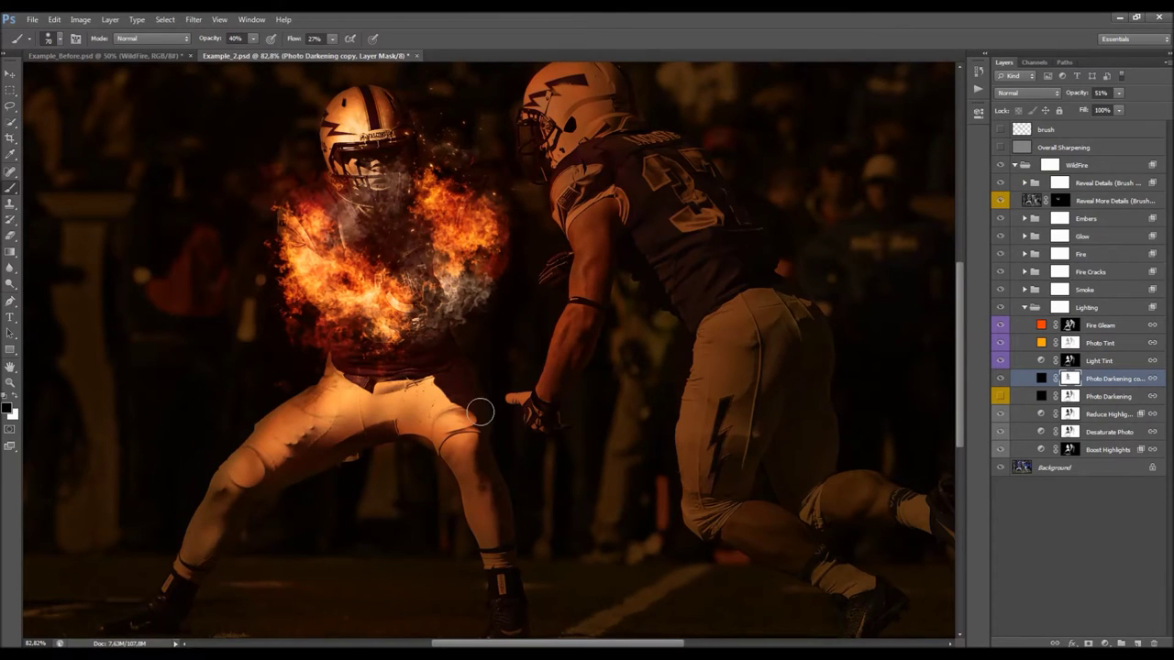
{"action": "left_click_drag", "start_coordinate": [468, 460], "coordinate": [493, 535]}
Step: Paint black on the mask over the second player's helmet, shoulder and arm, and set the layer's opacity to 80%
{"action": "scroll", "coordinate": [574, 129], "scroll_direction": "up", "scroll_amount": 3}
{"action": "mouse_move", "coordinate": [548, 138]}
{"action": "left_mouse_down"}
{"action": "mouse_move", "coordinate": [544, 168]}
{"action": "mouse_move", "coordinate": [532, 162]}
{"action": "mouse_move", "coordinate": [549, 119]}
{"action": "mouse_move", "coordinate": [565, 157]}
{"action": "mouse_move", "coordinate": [547, 165]}
{"action": "mouse_move", "coordinate": [566, 184]}
{"action": "mouse_move", "coordinate": [560, 127]}
{"action": "mouse_move", "coordinate": [575, 118]}
{"action": "mouse_move", "coordinate": [599, 129]}
{"action": "mouse_move", "coordinate": [579, 117]}
{"action": "mouse_move", "coordinate": [601, 133]}
{"action": "mouse_move", "coordinate": [585, 190]}
{"action": "mouse_move", "coordinate": [667, 223]}
{"action": "left_mouse_up"}
{"action": "mouse_move", "coordinate": [680, 312]}
{"action": "left_mouse_down"}
{"action": "mouse_move", "coordinate": [568, 240]}
{"action": "mouse_move", "coordinate": [588, 327]}
{"action": "mouse_move", "coordinate": [573, 385]}
{"action": "left_mouse_up"}
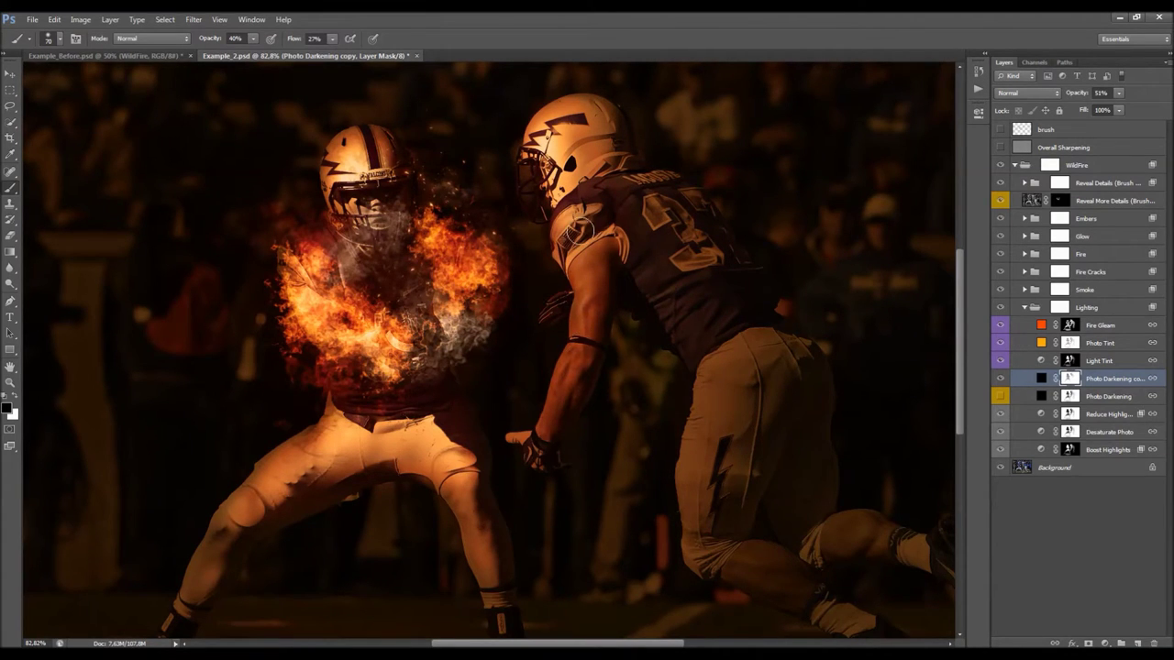
{"action": "mouse_move", "coordinate": [572, 222]}
{"action": "left_mouse_down"}
{"action": "mouse_move", "coordinate": [580, 316]}
{"action": "mouse_move", "coordinate": [541, 432]}
{"action": "left_mouse_up"}
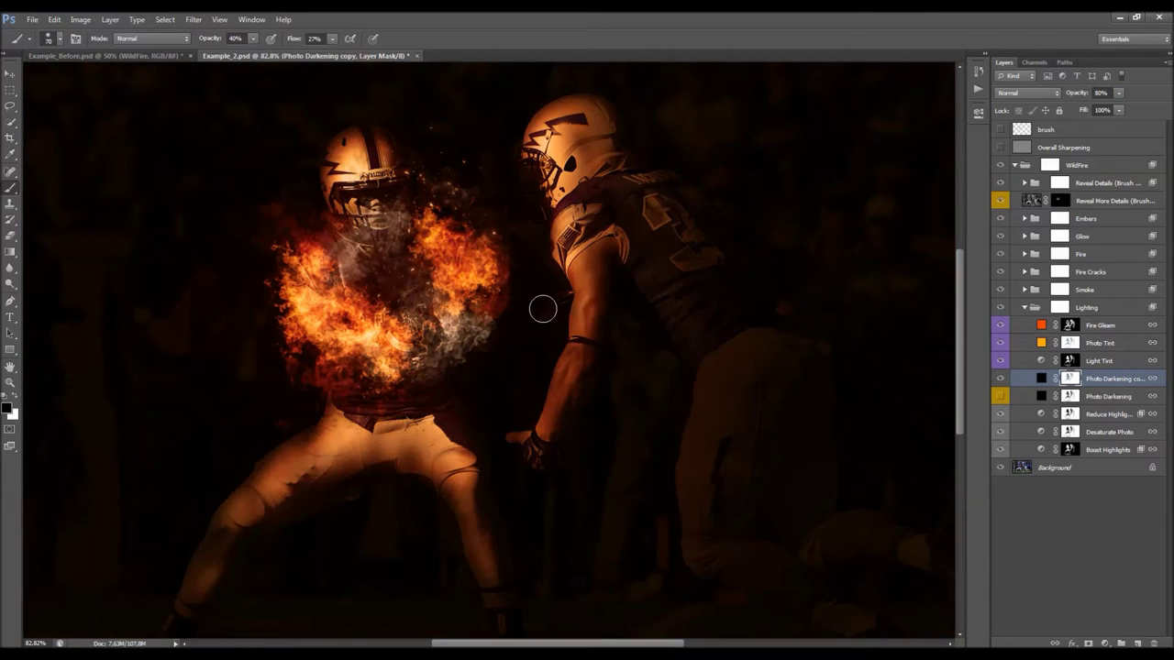
Step: Set up a 30 px brush with white foreground, 100% opacity and 100% flow for cleaning the mask's edges
{"action": "scroll", "coordinate": [542, 306], "scroll_direction": "down", "scroll_amount": 3}
{"action": "scroll", "coordinate": [287, 197], "scroll_direction": "up", "scroll_amount": 4}
{"action": "scroll", "coordinate": [287, 197], "scroll_direction": "up", "scroll_amount": 3}
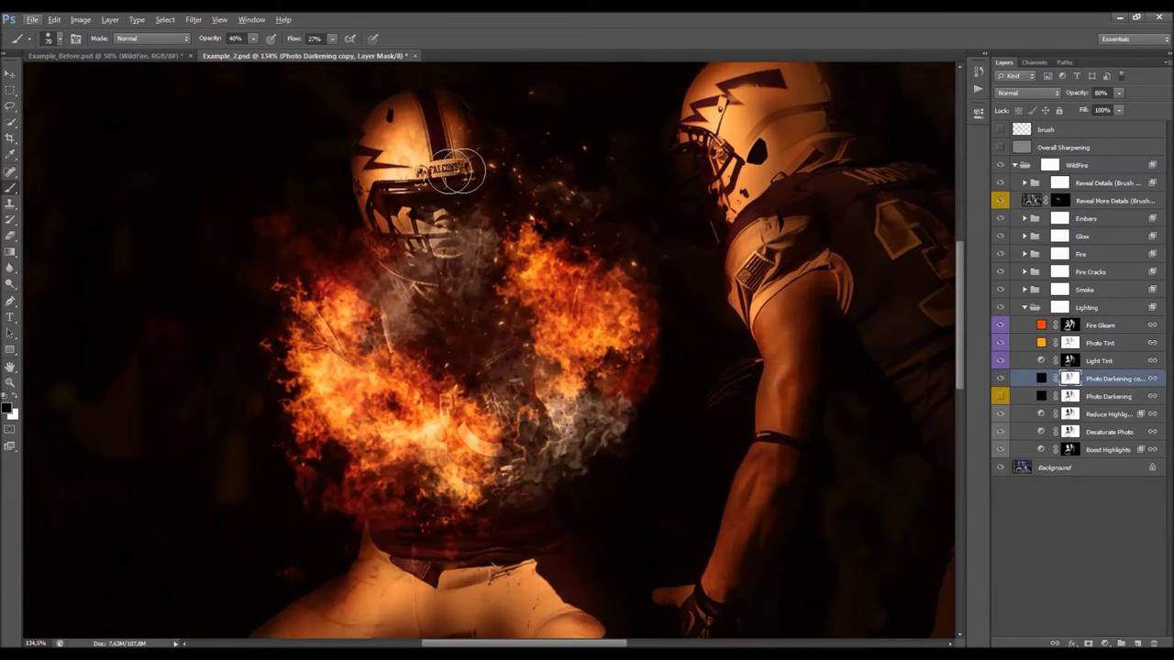
{"action": "scroll", "coordinate": [244, 553], "scroll_direction": "down", "scroll_amount": 1}
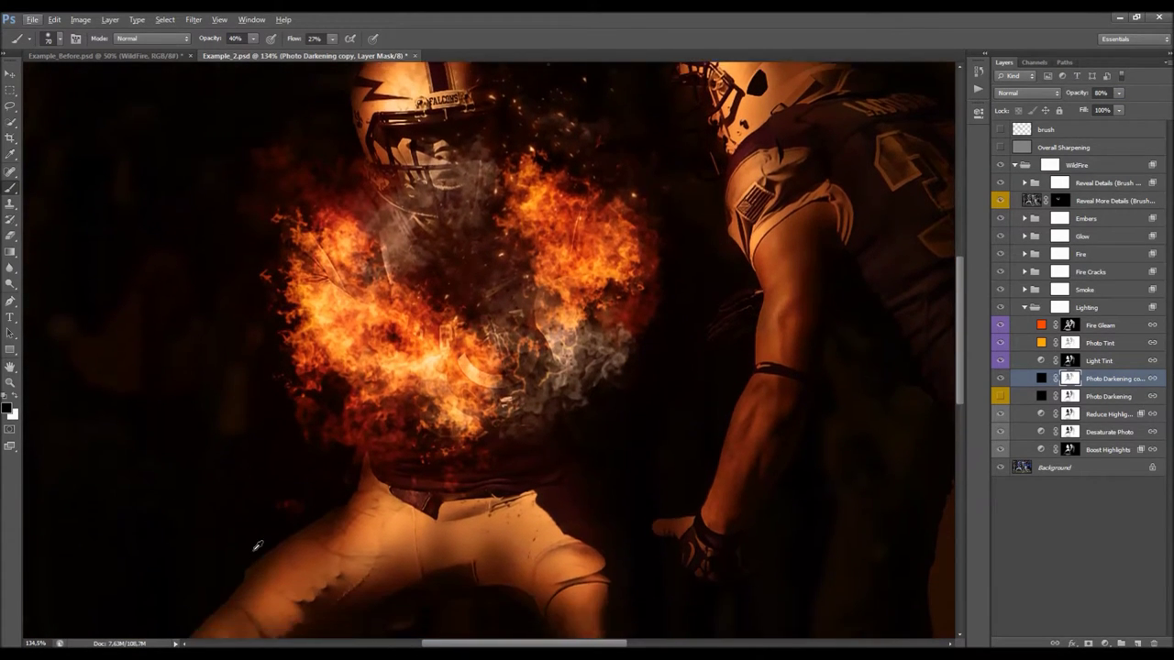
{"action": "scroll", "coordinate": [280, 178], "scroll_direction": "up", "scroll_amount": 2}
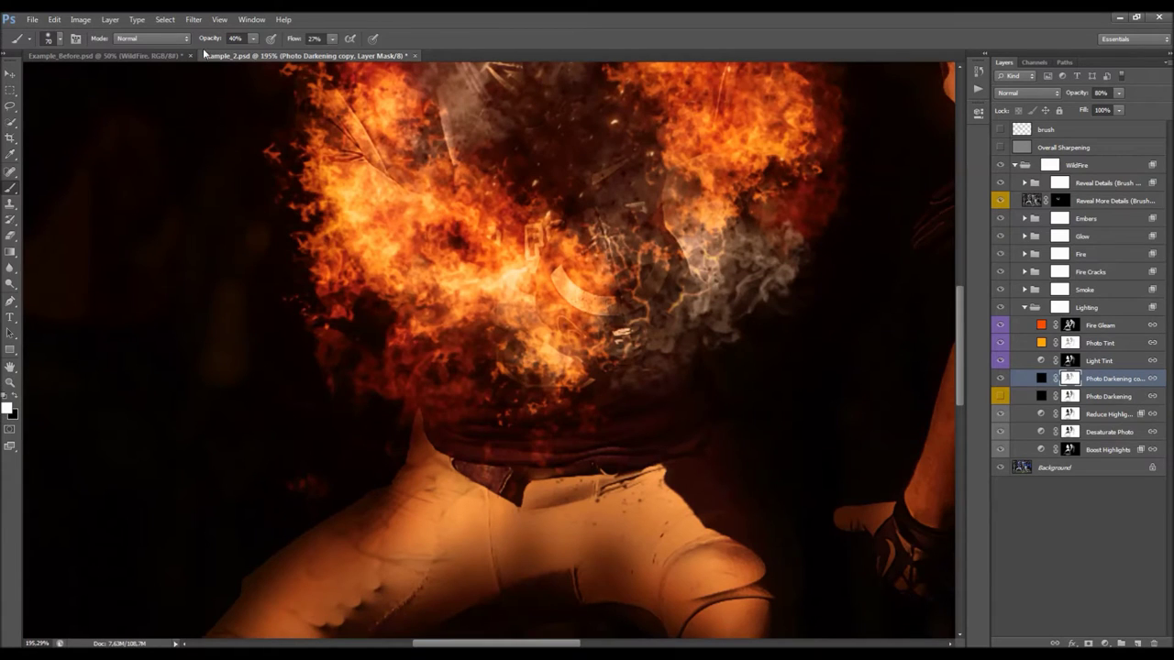
{"action": "left_click_drag", "start_coordinate": [295, 41], "coordinate": [550, 73]}
{"action": "scroll", "coordinate": [733, 398], "scroll_direction": "down", "scroll_amount": 1}
{"action": "key", "text": "bracketleft"}
{"action": "key", "text": "bracketleft"}
{"action": "key", "text": "bracketleft"}
{"action": "key", "text": "bracketleft"}
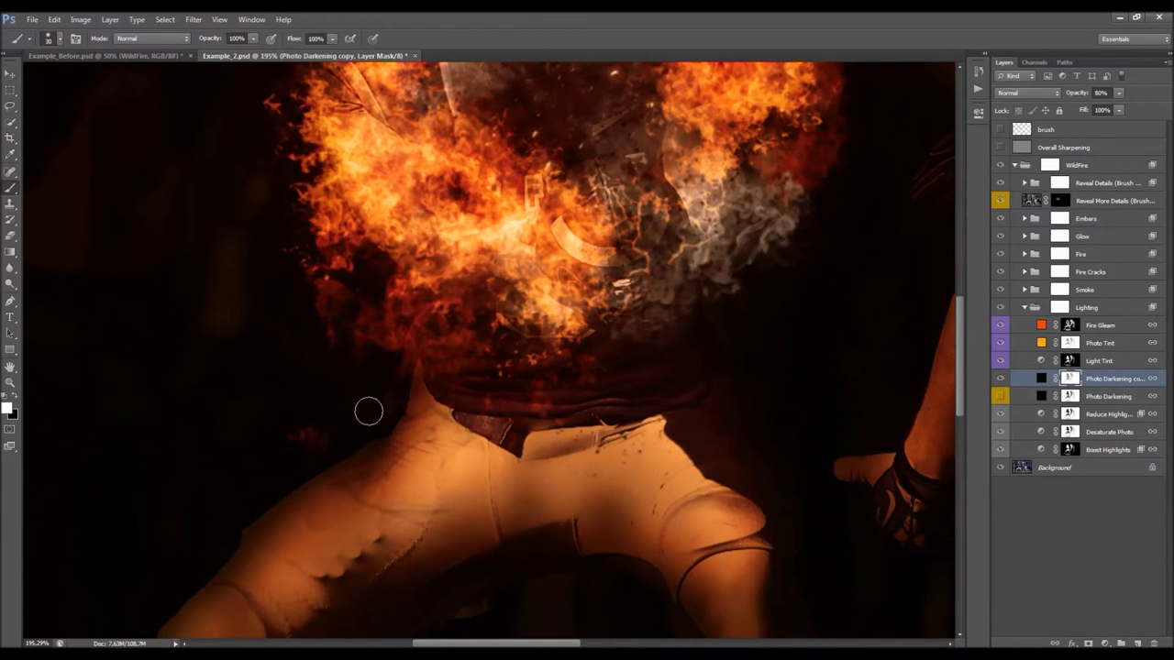
Step: Examine the darkening mask's edges up close around the burning player's helmet and the second player's arm
{"action": "scroll", "coordinate": [386, 354], "scroll_direction": "down", "scroll_amount": 7}
{"action": "scroll", "coordinate": [614, 212], "scroll_direction": "up", "scroll_amount": 4}
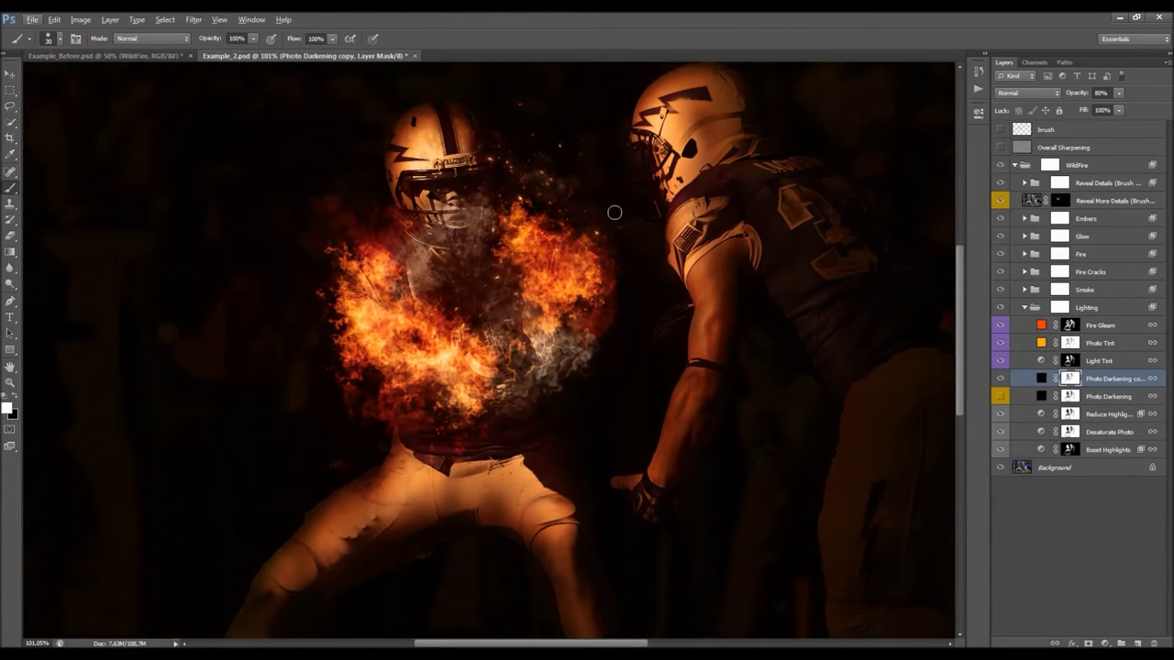
{"action": "scroll", "coordinate": [633, 99], "scroll_direction": "up", "scroll_amount": 1}
{"action": "scroll", "coordinate": [387, 126], "scroll_direction": "up", "scroll_amount": 1}
{"action": "scroll", "coordinate": [431, 151], "scroll_direction": "up", "scroll_amount": 4}
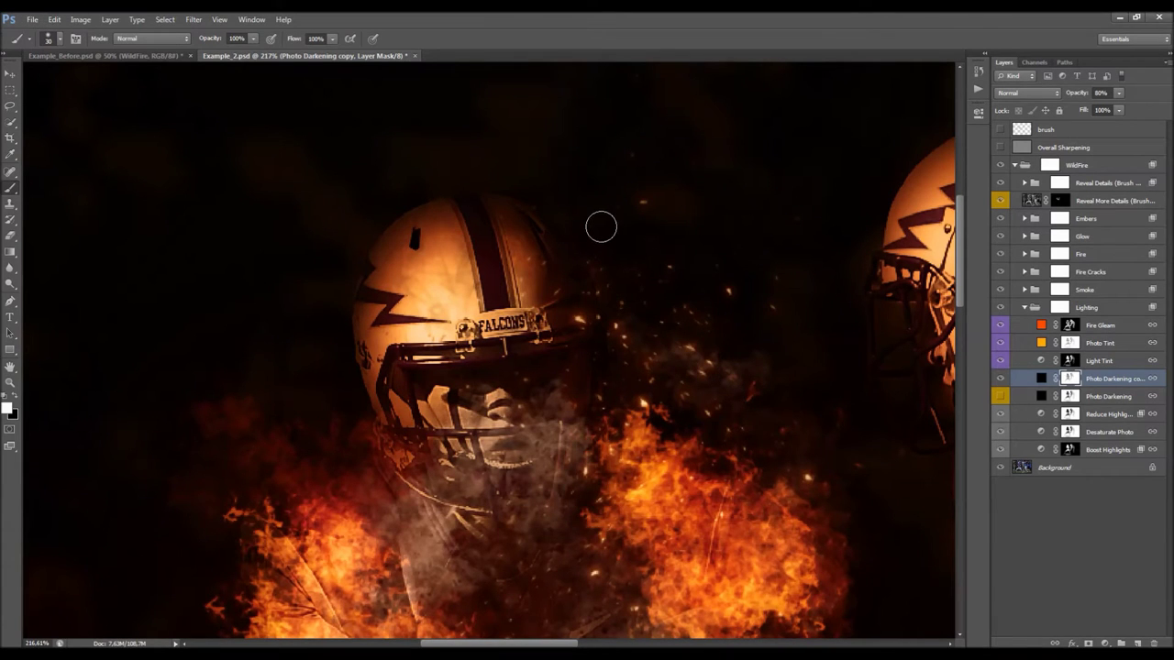
{"action": "scroll", "coordinate": [604, 292], "scroll_direction": "down", "scroll_amount": 1}
{"action": "scroll", "coordinate": [660, 303], "scroll_direction": "down", "scroll_amount": 3}
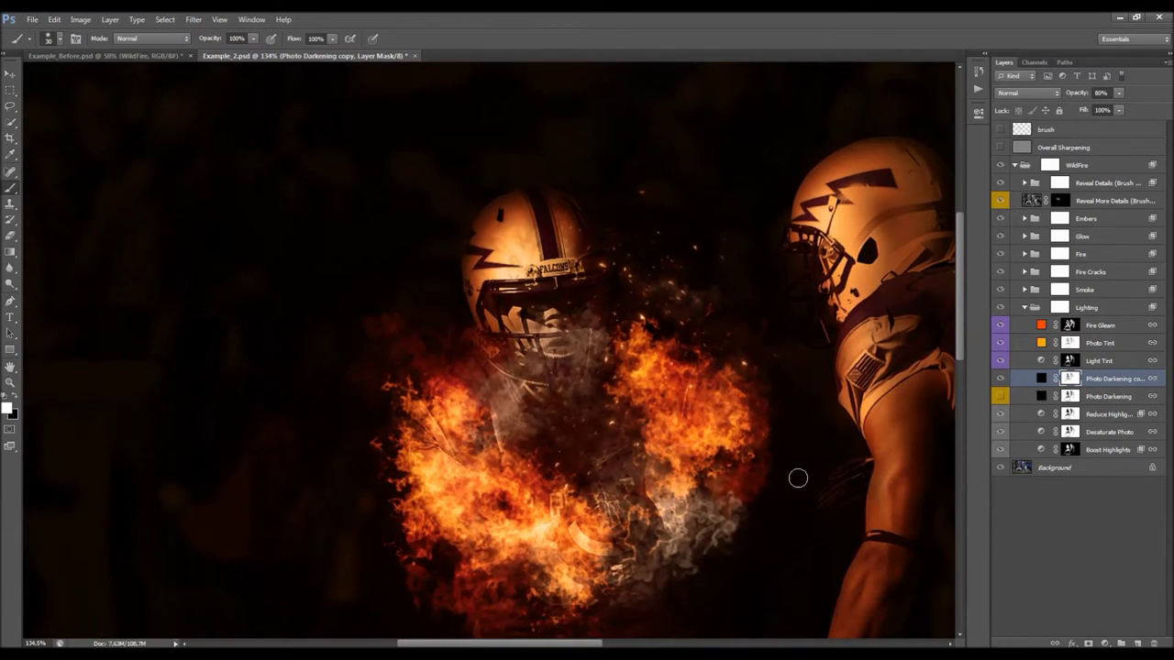
{"action": "scroll", "coordinate": [663, 545], "scroll_direction": "up", "scroll_amount": 4}
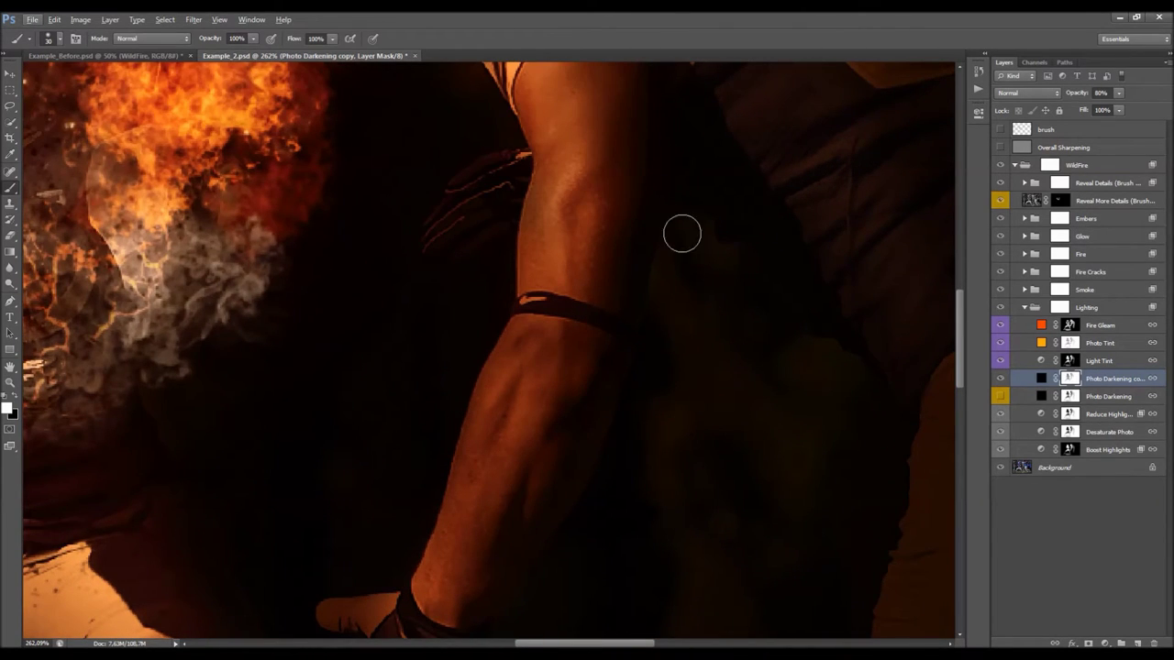
{"action": "scroll", "coordinate": [403, 495], "scroll_direction": "down", "scroll_amount": 8}
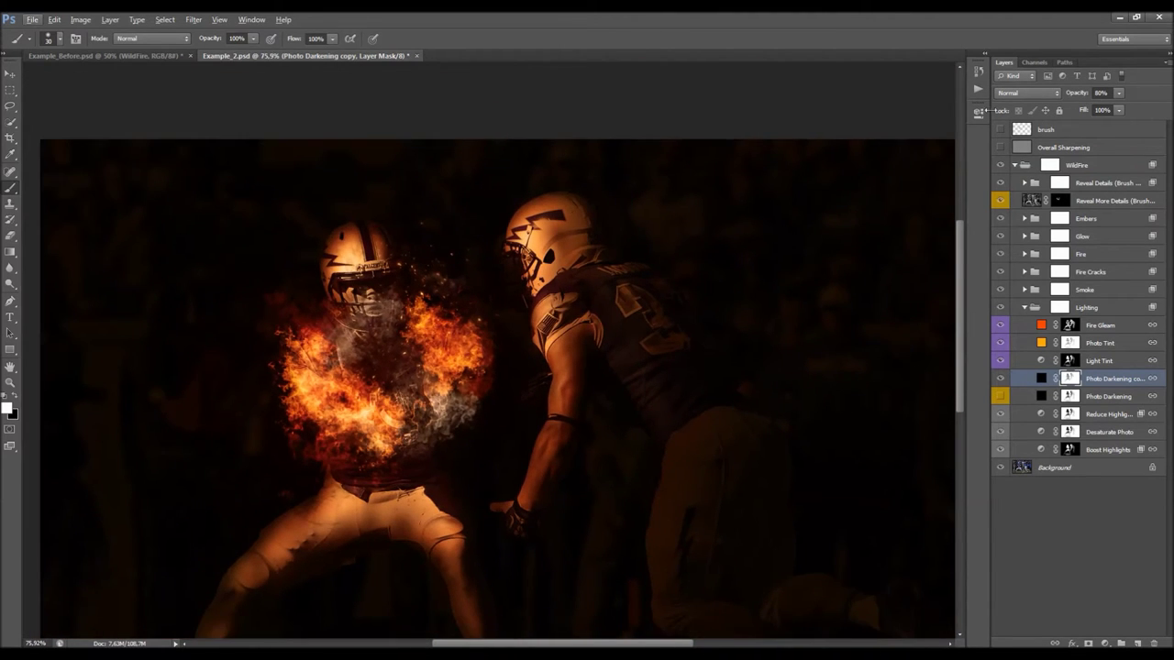
Step: Open the mask properties of the Photo Darkening copy and try adjusting the mask's feather
{"action": "left_click", "coordinate": [977, 111]}
{"action": "scroll", "coordinate": [612, 355], "scroll_direction": "down", "scroll_amount": 3}
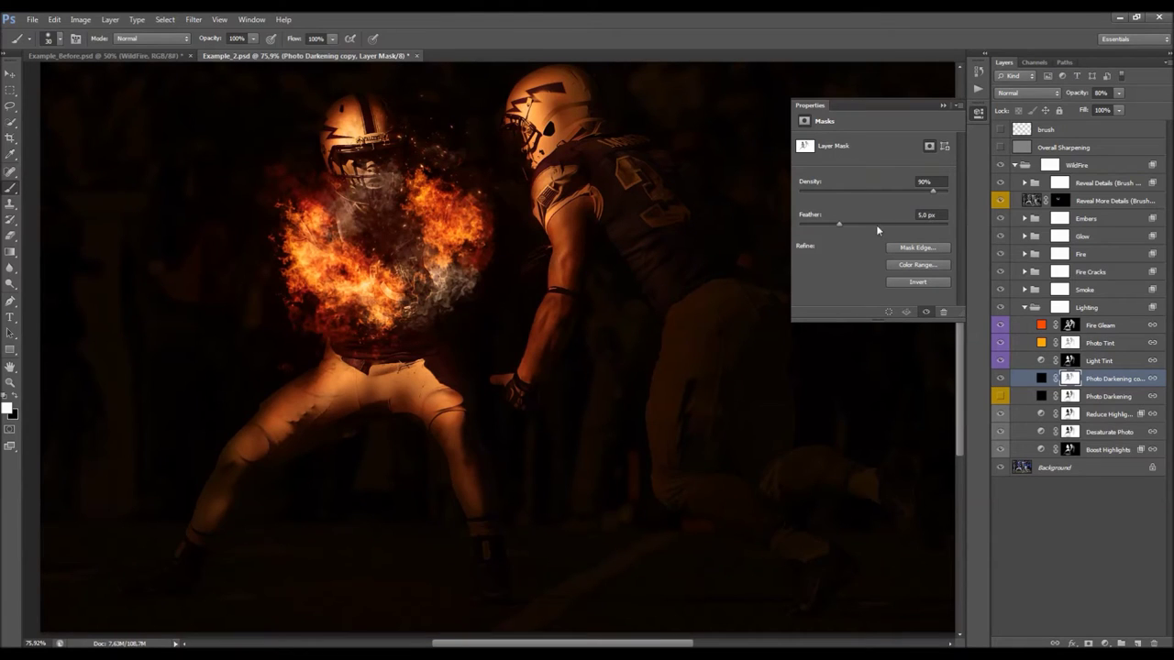
{"action": "scroll", "coordinate": [328, 95], "scroll_direction": "up", "scroll_amount": 7}
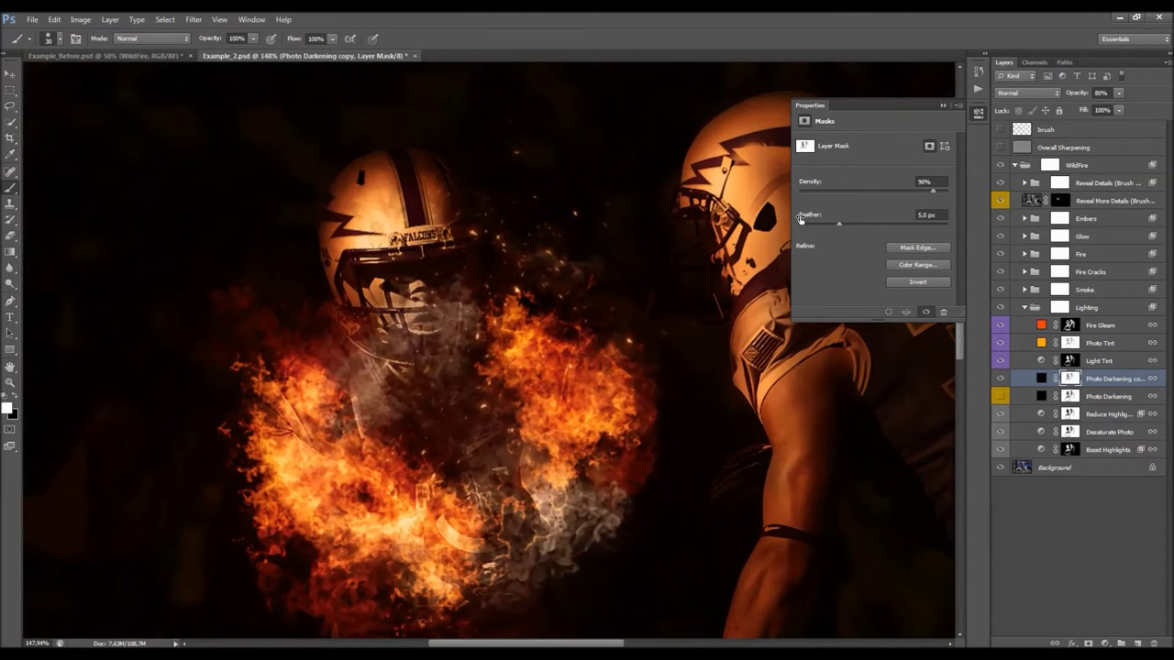
{"action": "mouse_move", "coordinate": [833, 223]}
{"action": "left_mouse_down"}
{"action": "mouse_move", "coordinate": [781, 228]}
{"action": "mouse_move", "coordinate": [841, 225]}
{"action": "left_mouse_up"}
{"action": "scroll", "coordinate": [356, 133], "scroll_direction": "up", "scroll_amount": 1}
{"action": "scroll", "coordinate": [356, 133], "scroll_direction": "up", "scroll_amount": 5}
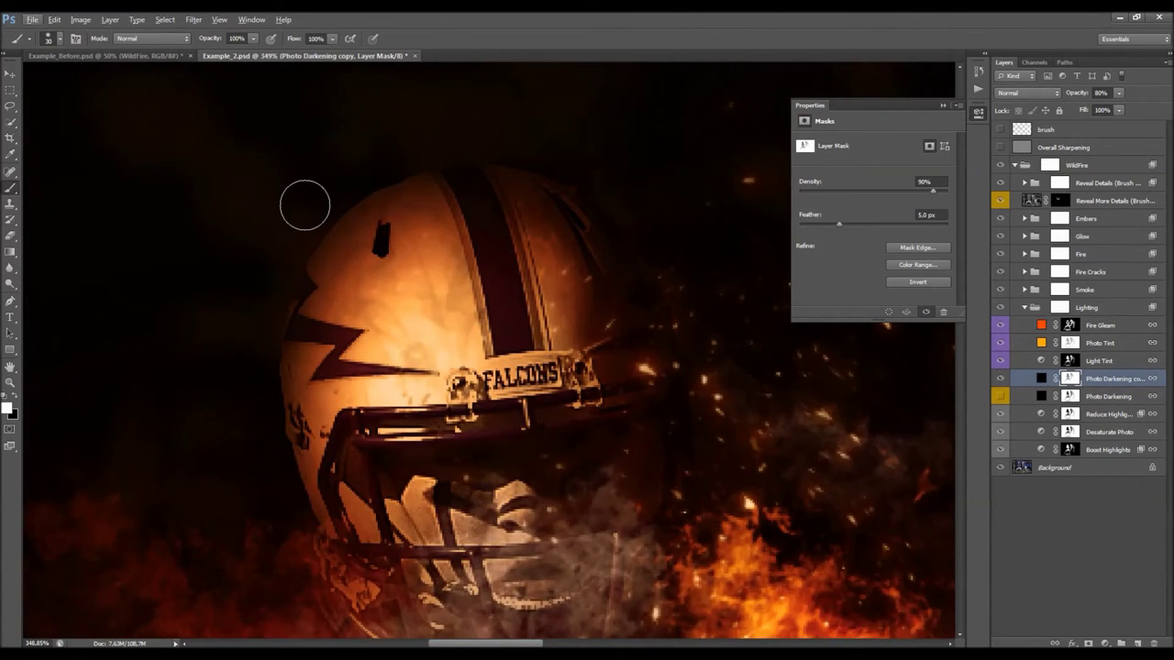
Step: Try a brush stroke on the burning player's helmet in the mask, undo it, and close the mask properties
{"action": "left_click_drag", "start_coordinate": [372, 247], "coordinate": [410, 280]}
{"action": "key", "text": "ctrl+z"}
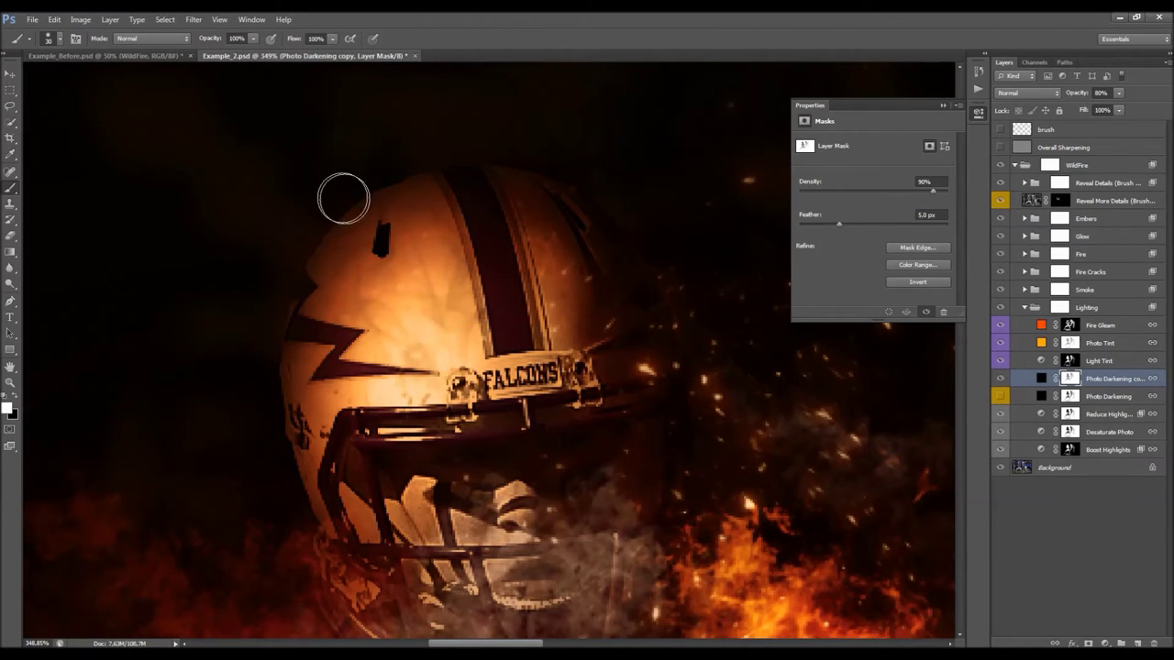
{"action": "scroll", "coordinate": [409, 223], "scroll_direction": "down", "scroll_amount": 5}
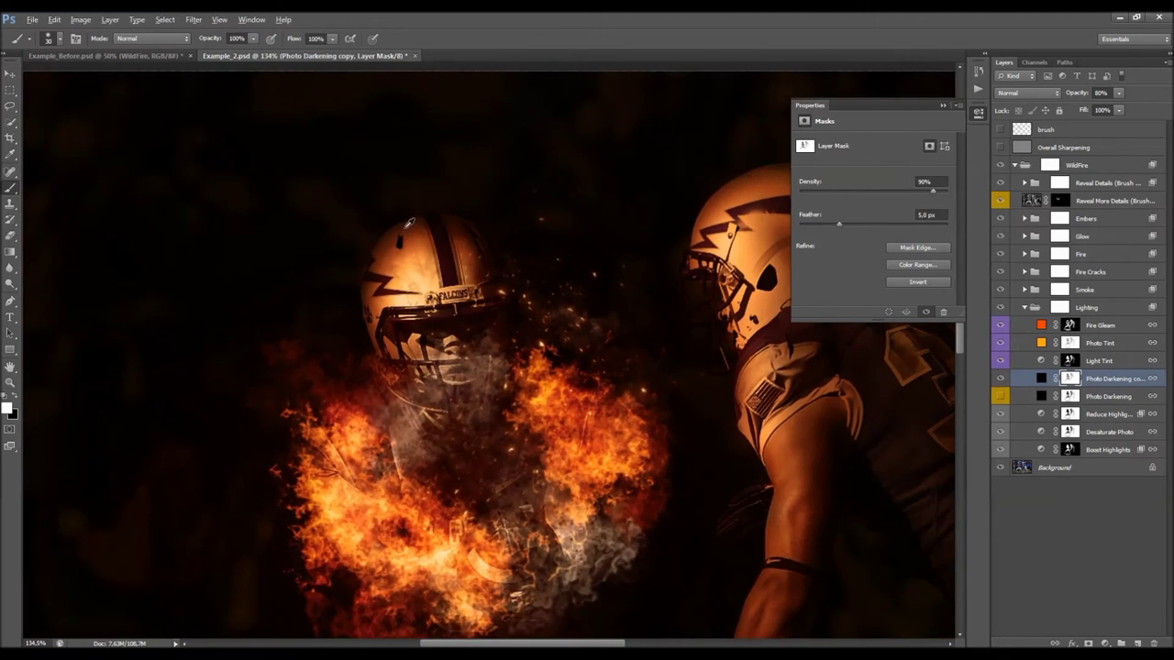
{"action": "scroll", "coordinate": [409, 223], "scroll_direction": "down", "scroll_amount": 2}
{"action": "left_click", "coordinate": [931, 216]}
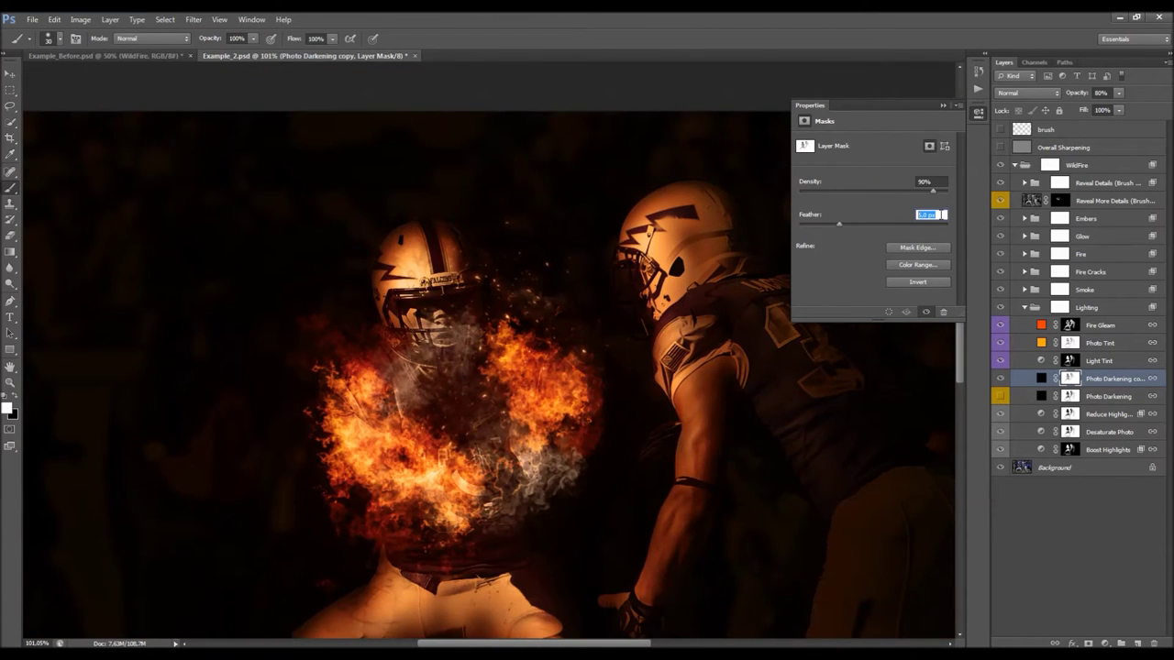
{"action": "left_click", "coordinate": [939, 215]}
{"action": "left_click", "coordinate": [942, 106]}
{"action": "scroll", "coordinate": [506, 265], "scroll_direction": "down", "scroll_amount": 3}
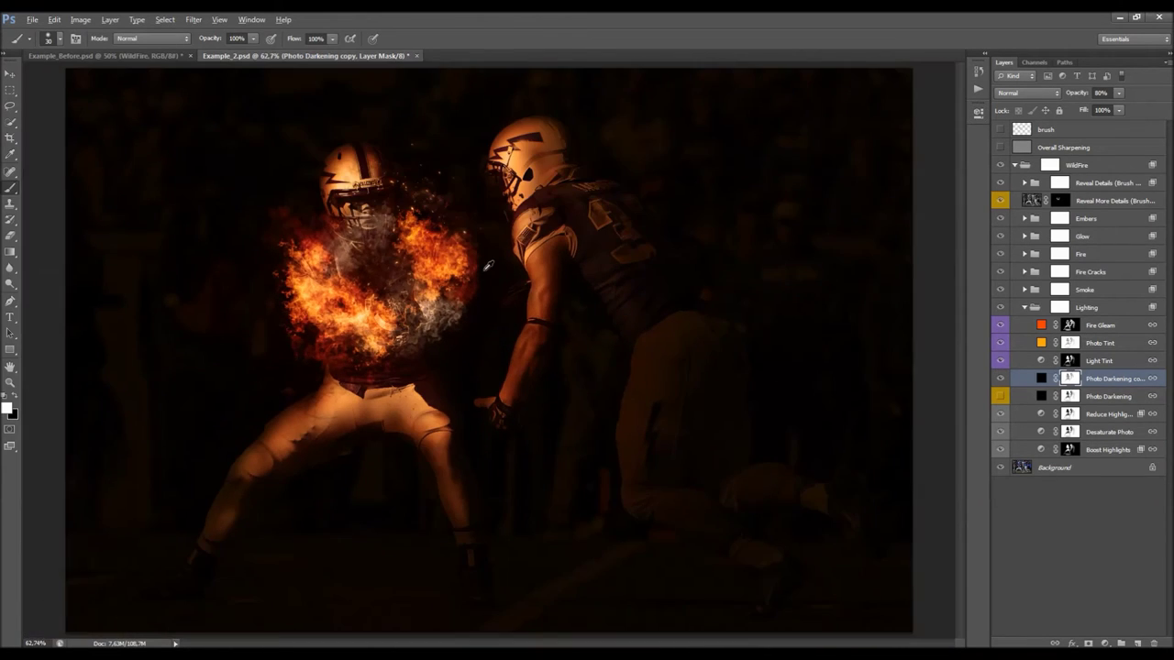
Step: Delete the Photo Darkening copy and make the original Photo Darkening layer visible again
{"action": "key", "text": "Delete"}
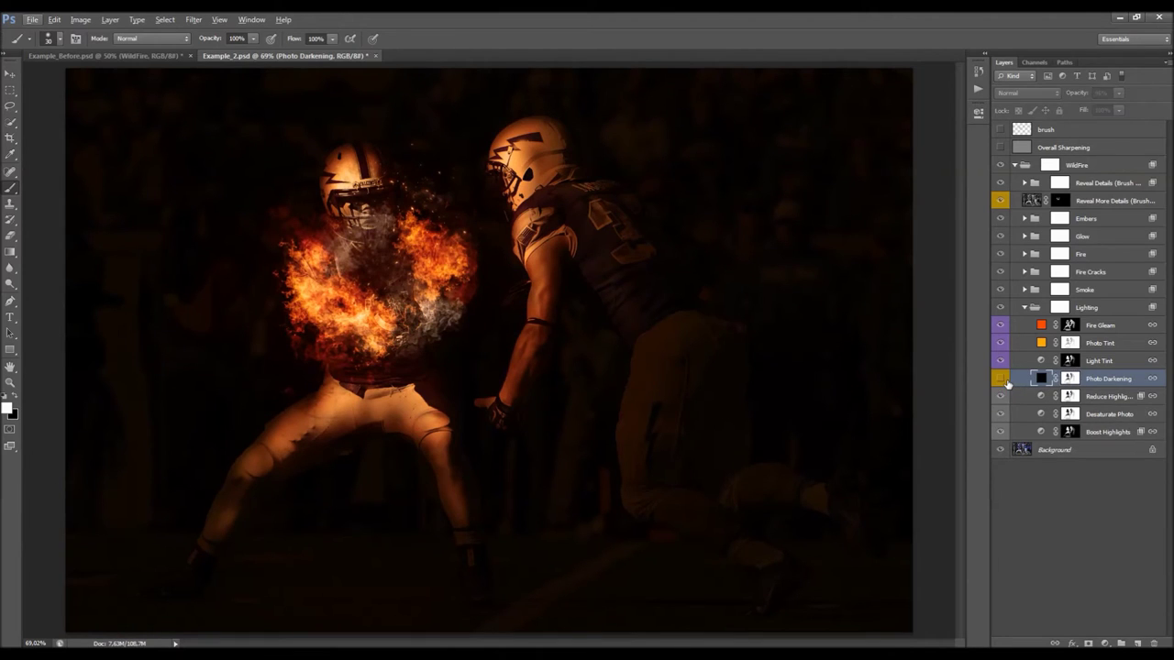
{"action": "left_click", "coordinate": [1006, 383]}
{"action": "key", "text": "v"}
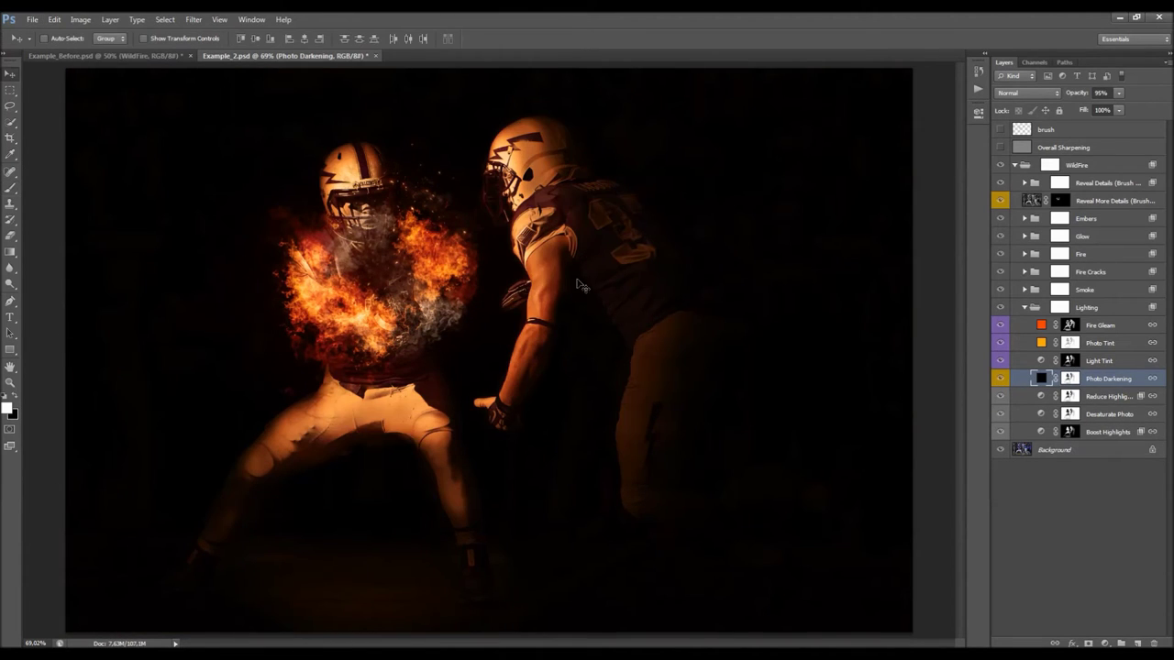
Step: Display the original Photo Darkening mask once more and return to the normal image view
{"action": "scroll", "coordinate": [555, 250], "scroll_direction": "down", "scroll_amount": 1}
{"action": "left_click", "coordinate": [1069, 379], "text": "alt"}
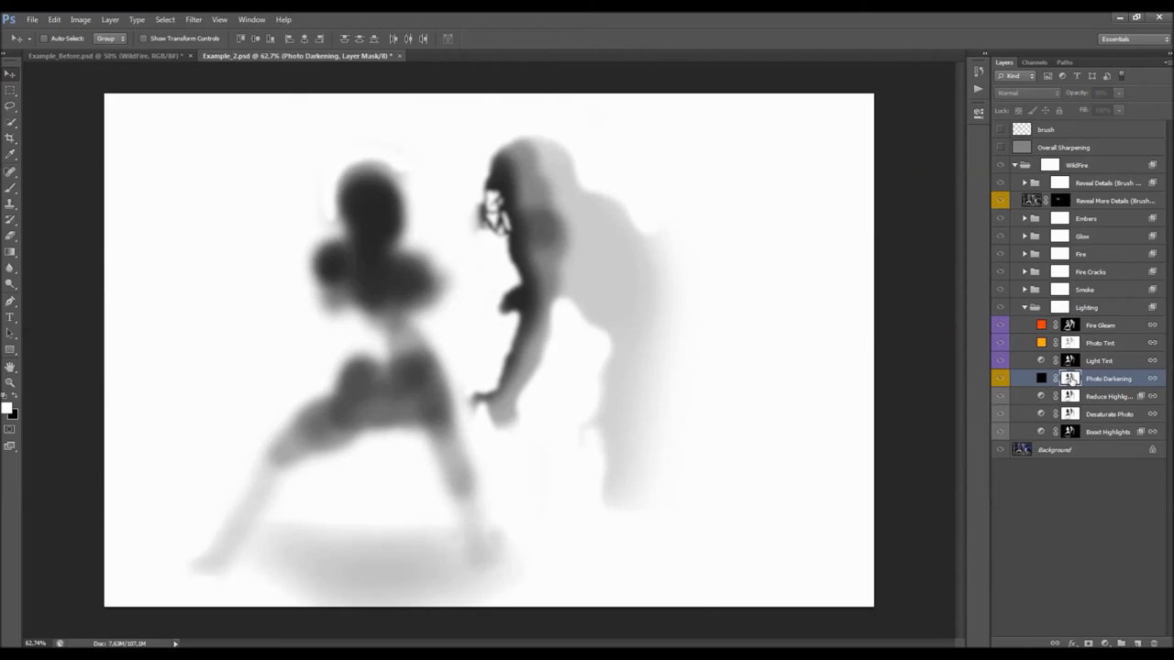
{"action": "left_click", "coordinate": [1070, 379], "text": "alt"}
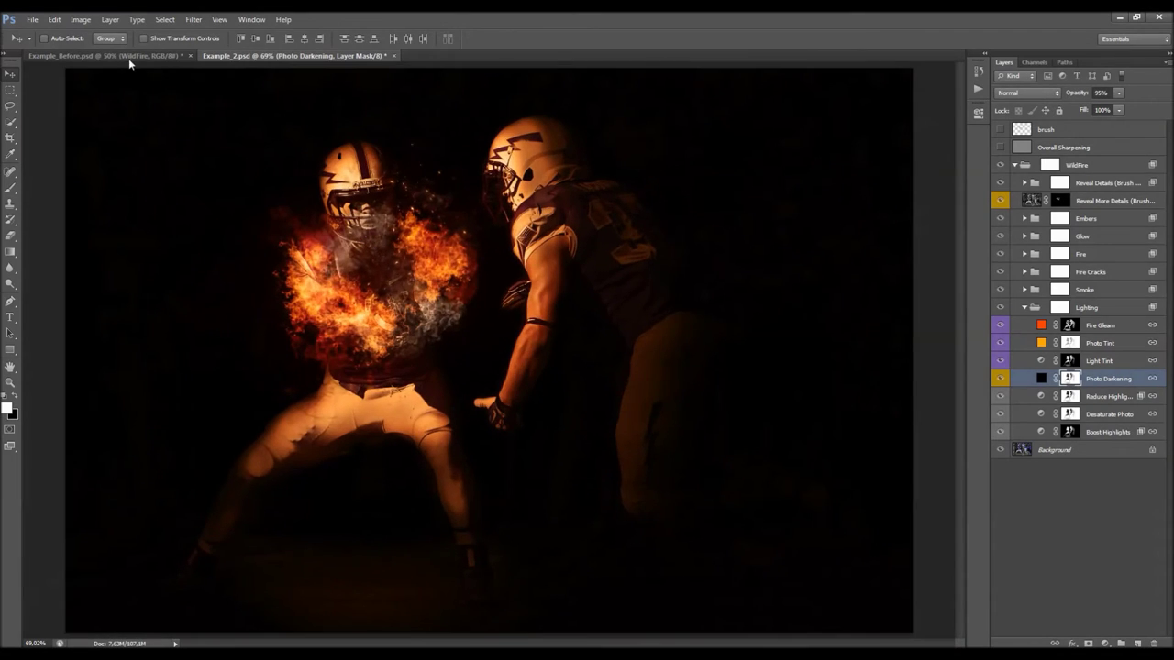
Step: Return to Example_Before.psd, collapse the WildFire group, and add a desaturated merged copy of the visible image above it
{"action": "left_click", "coordinate": [128, 56]}
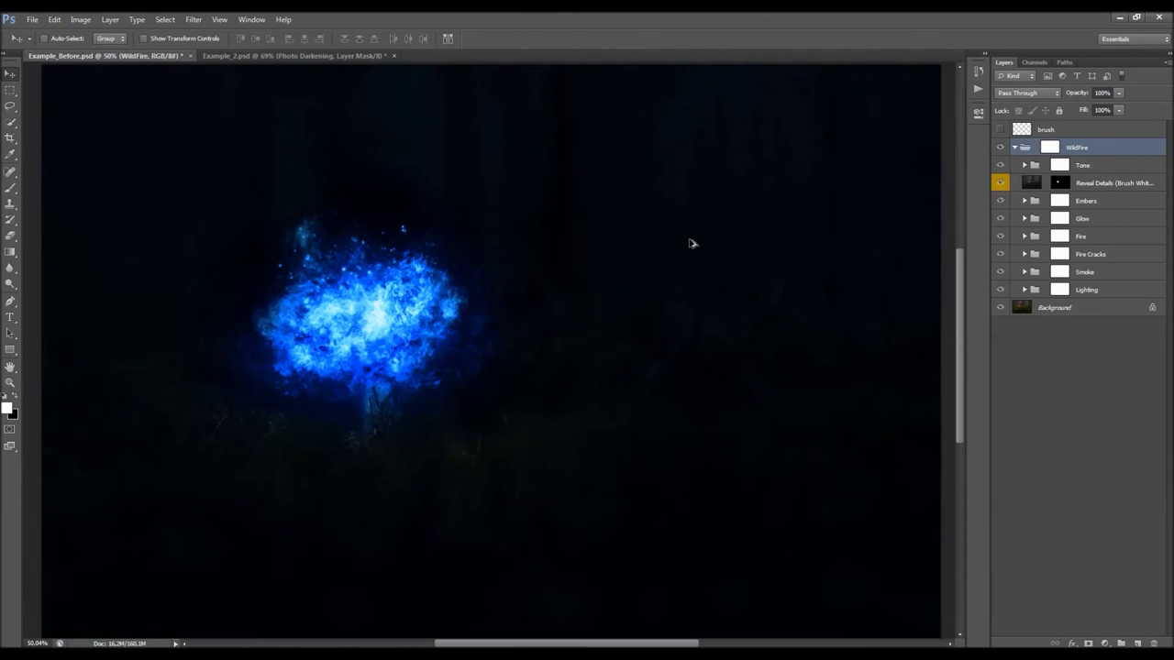
{"action": "scroll", "coordinate": [689, 243], "scroll_direction": "down", "scroll_amount": 1}
{"action": "left_click", "coordinate": [1014, 148]}
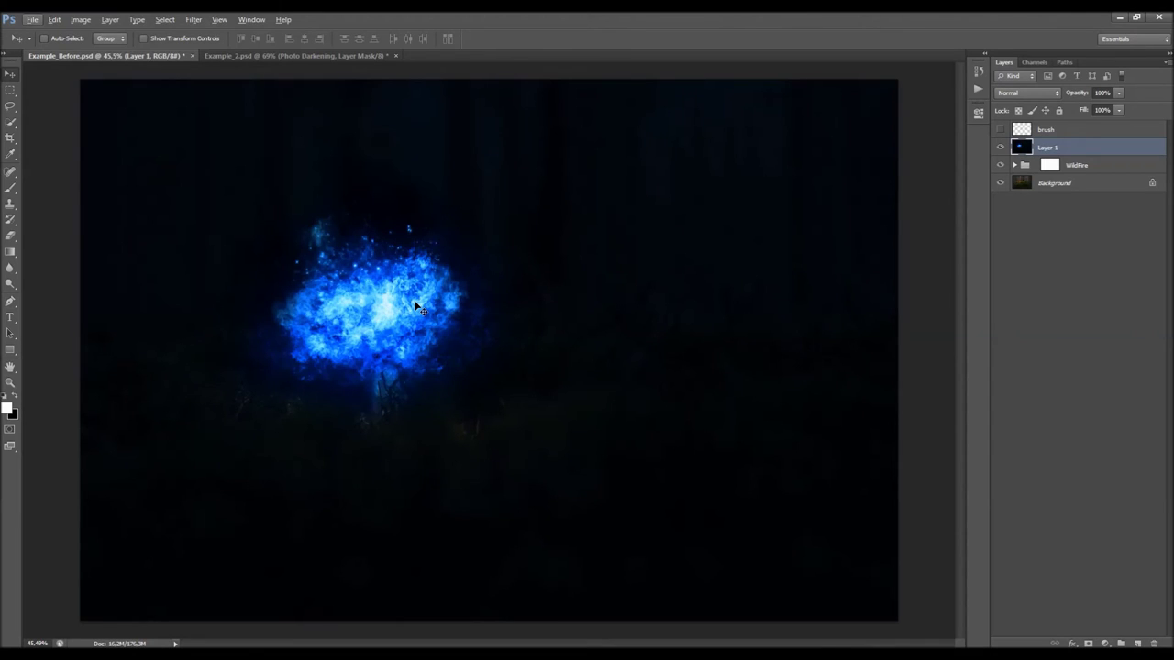
{"action": "key", "text": "Escape"}
{"action": "key", "text": "ctrl+shift+u"}
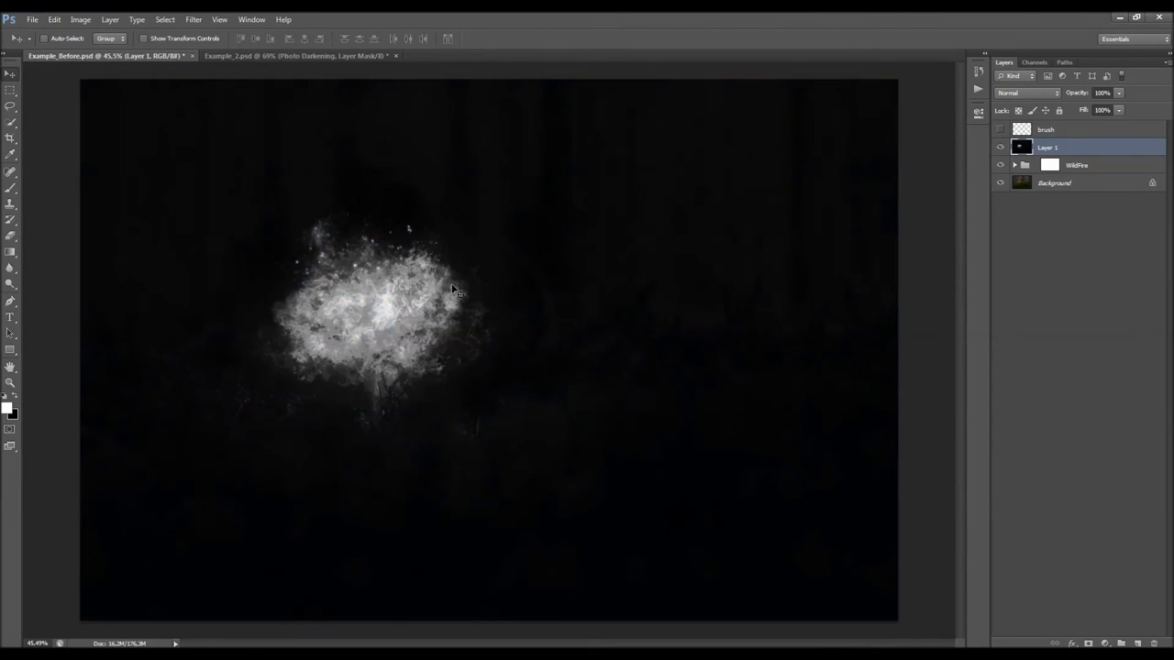
Step: Apply a High Pass filter with a 2-pixel radius to the merged layer and set its blend mode to Hard Light
{"action": "left_click", "coordinate": [193, 19]}
{"action": "mouse_move", "coordinate": [275, 236]}
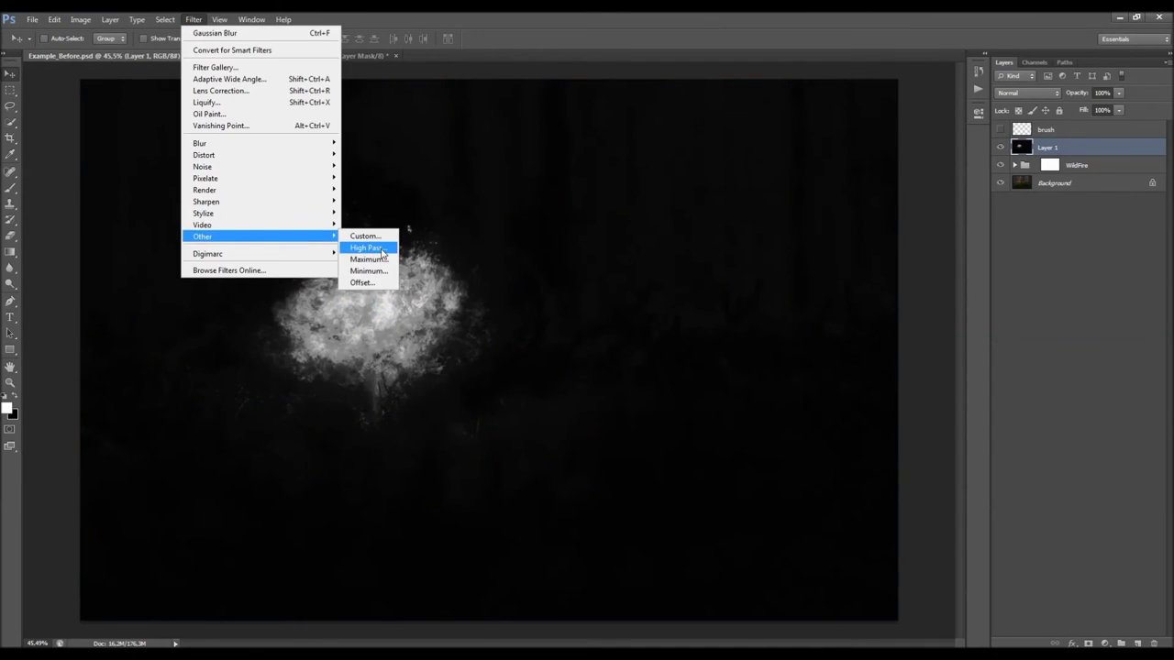
{"action": "left_click", "coordinate": [381, 249]}
{"action": "type", "text": "2"}
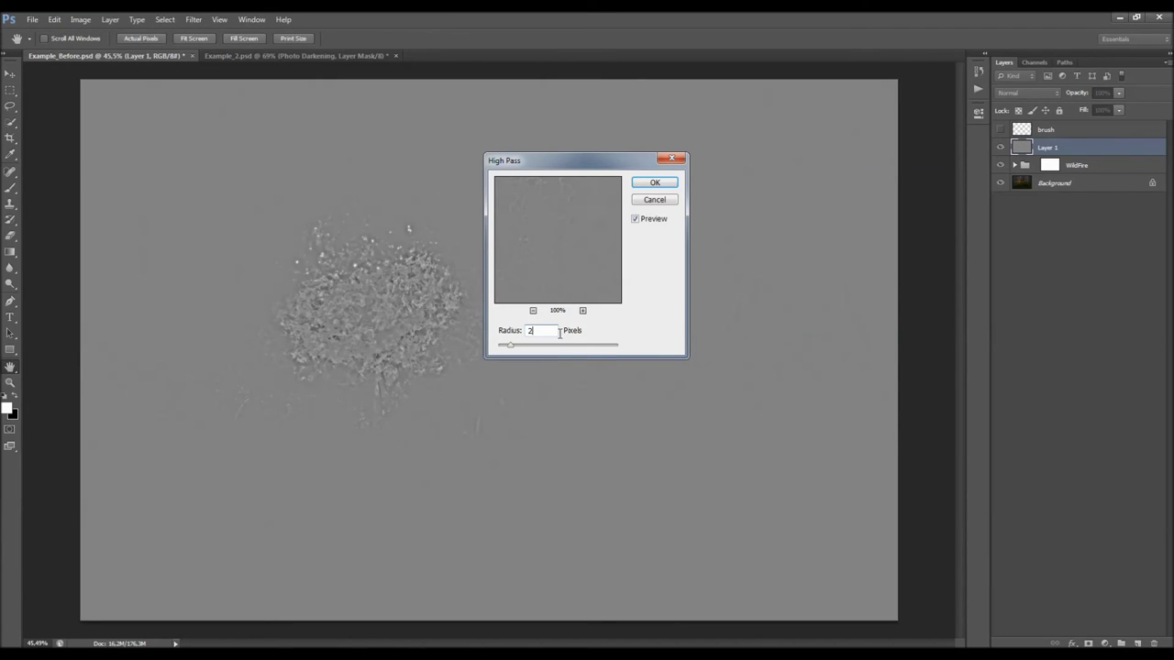
{"action": "key", "text": "Return"}
{"action": "left_click", "coordinate": [1018, 96]}
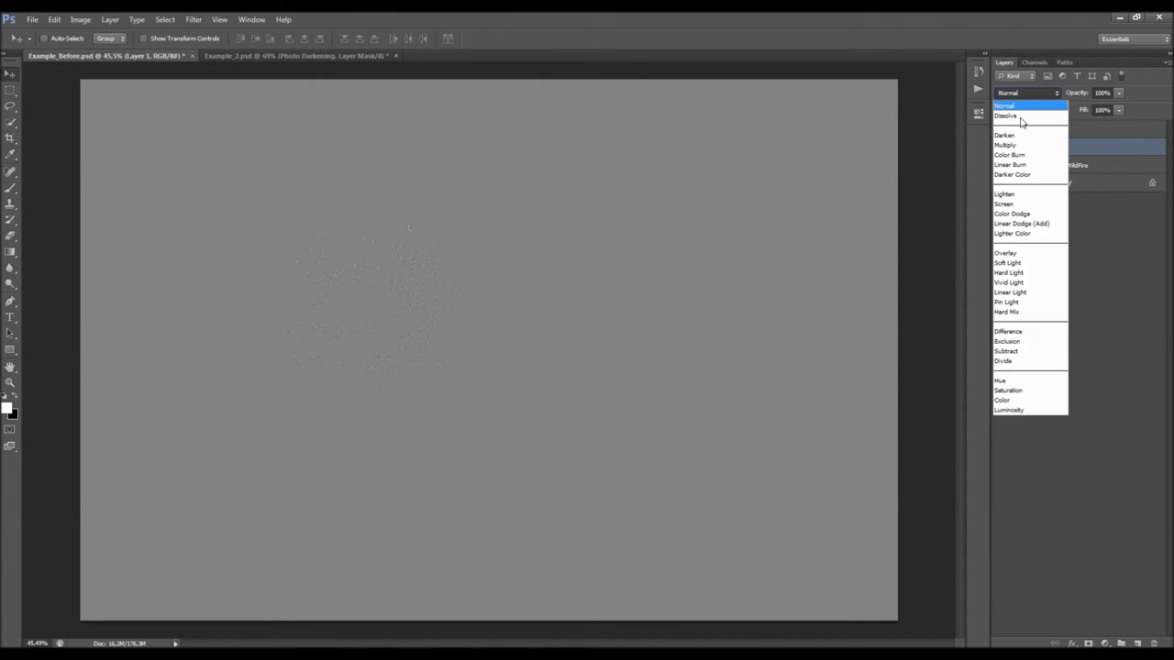
{"action": "left_click", "coordinate": [1021, 265]}
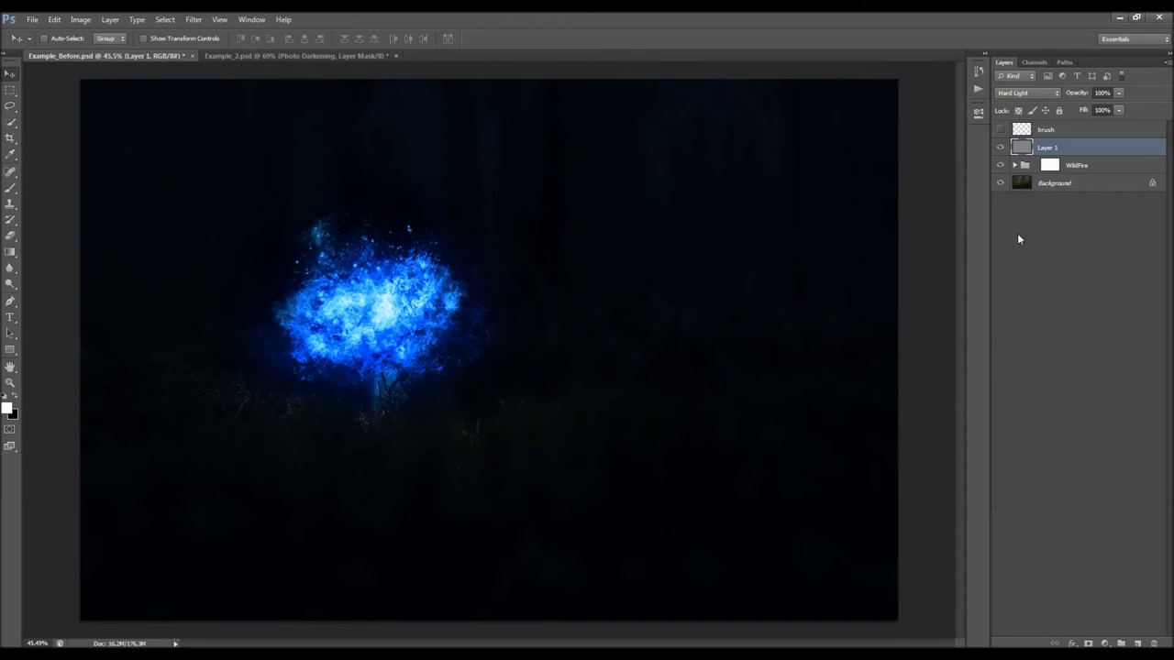
Step: Toggle the High Pass layer's visibility several times to compare the image with and without sharpening
{"action": "left_click", "coordinate": [1001, 148]}
{"action": "left_click", "coordinate": [1000, 148]}
{"action": "left_click", "coordinate": [1000, 148]}
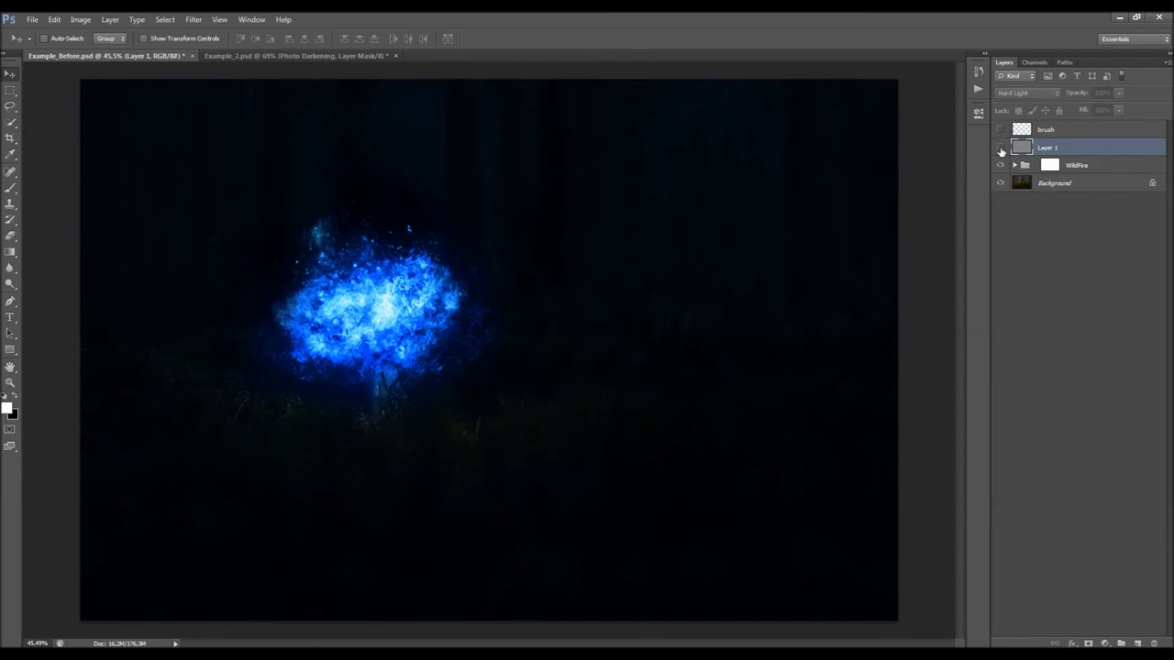
{"action": "left_click", "coordinate": [1001, 147]}
{"action": "left_click", "coordinate": [1000, 148]}
{"action": "left_click", "coordinate": [1001, 147]}
Step: Rename the High Pass layer to Overall Sharpening
{"action": "double_click", "coordinate": [1047, 147]}
{"action": "type", "text": "O"}
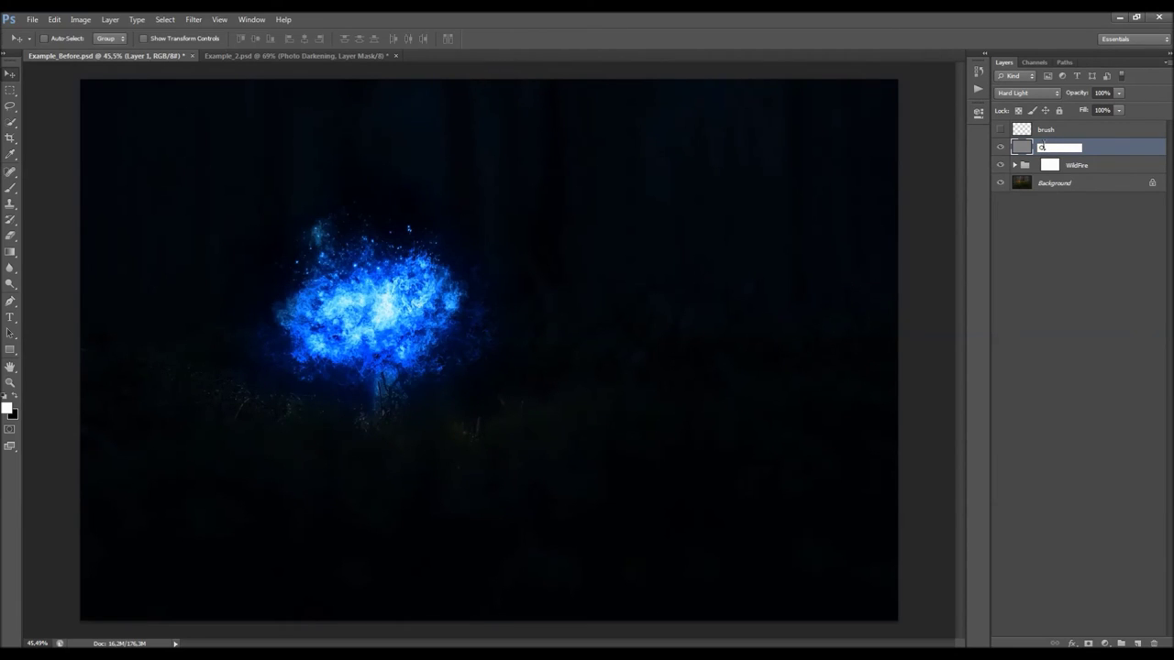
{"action": "type", "text": "Verall Sharpening"}
{"action": "key", "text": "Return"}
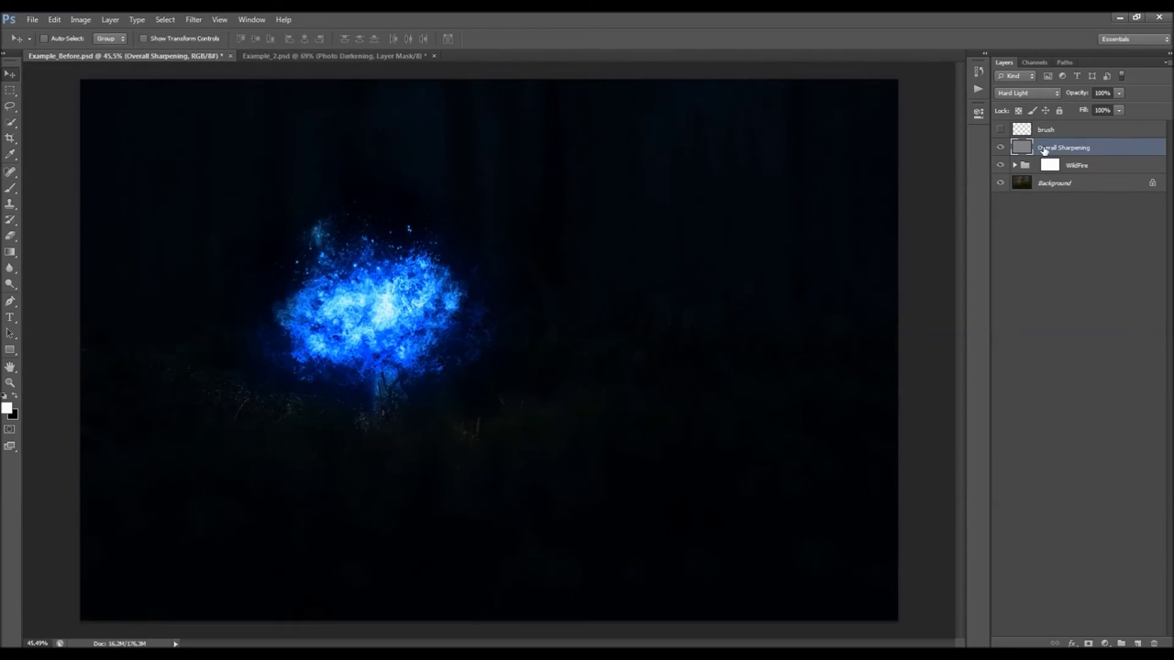
Step: Set the Overall Sharpening layer's opacity to 86% and compare the finished effect with the original mushroom photo
{"action": "key", "text": "ctrl+plus"}
{"action": "left_click", "coordinate": [1075, 96]}
{"action": "left_click", "coordinate": [1076, 95]}
{"action": "type", "text": "86"}
{"action": "key", "text": "Return"}
{"action": "key", "text": "ctrl+0"}
{"action": "left_click", "coordinate": [1001, 147]}
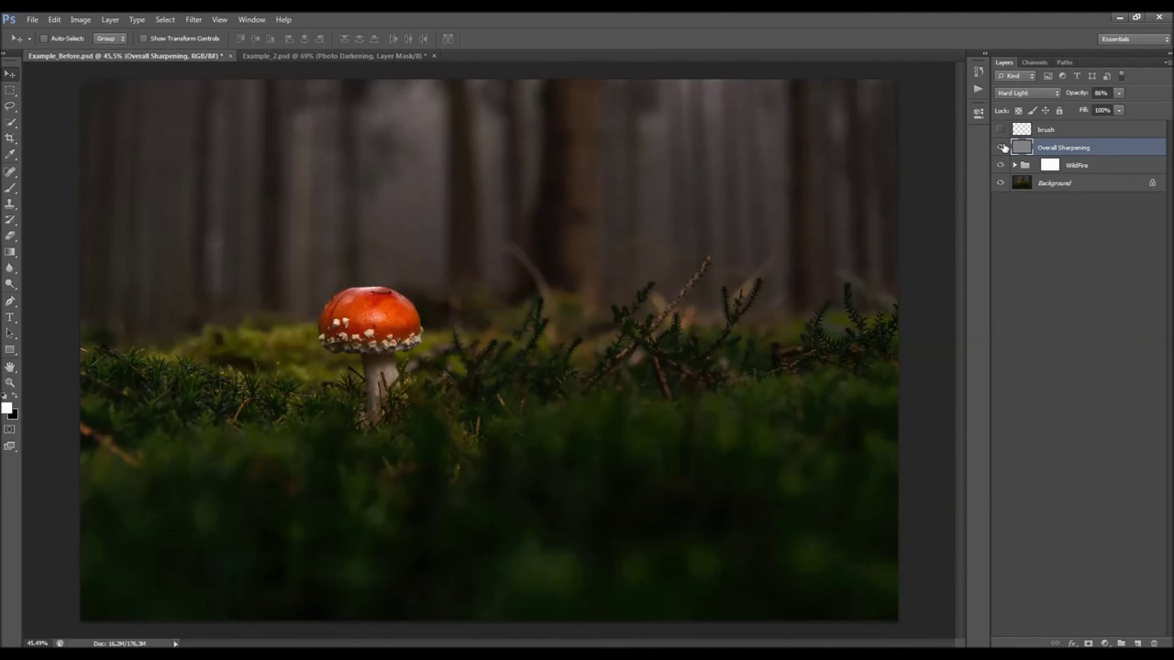
{"action": "left_click", "coordinate": [1001, 147]}
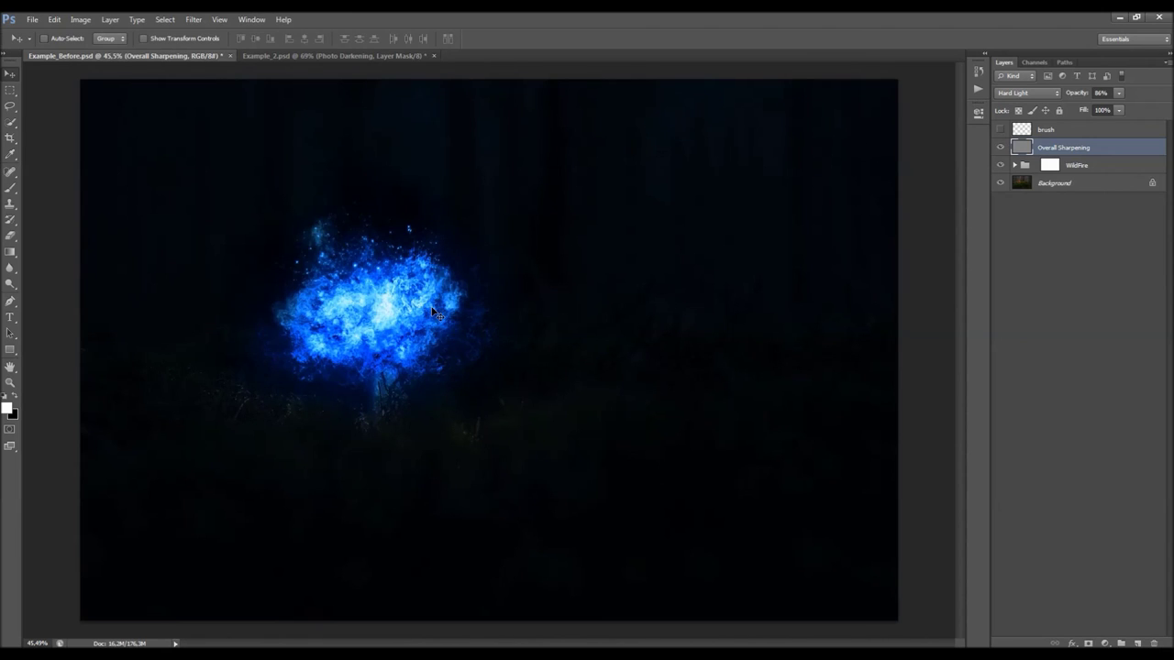